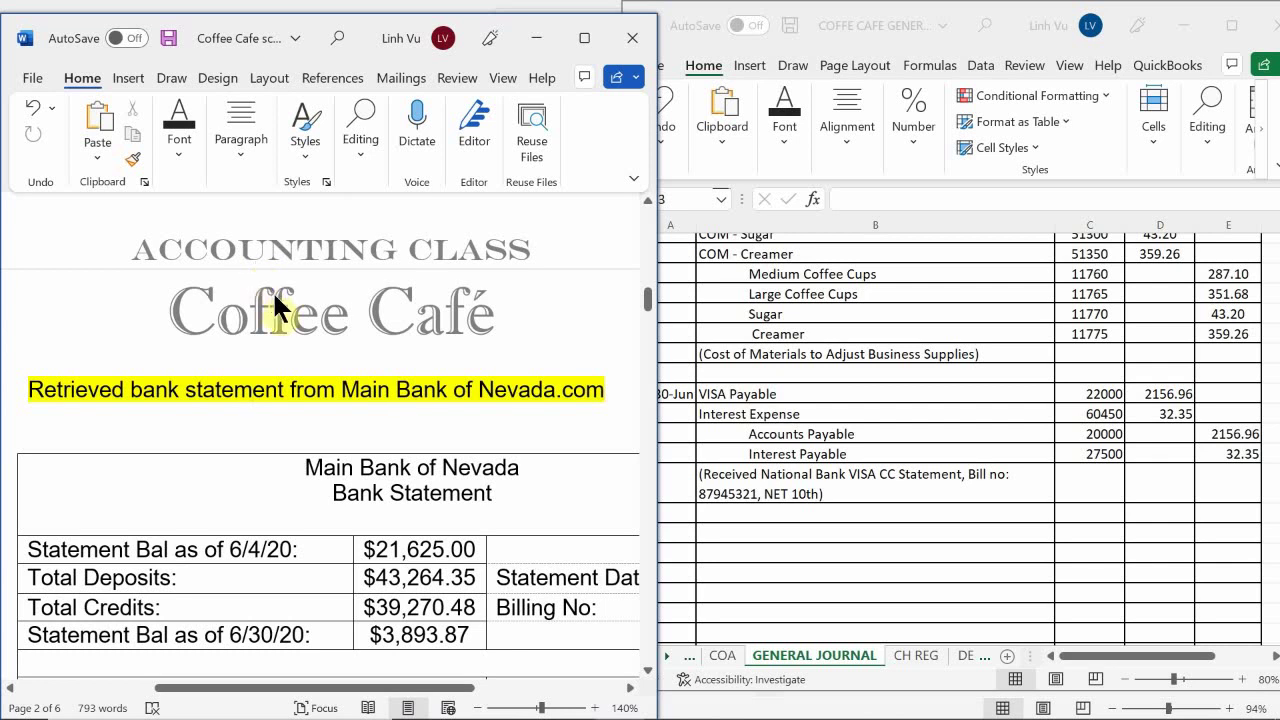
Scroll through the Main Bank of Nevada statement pages to the blank page 4 Bank Reconciliation Statement
{"action": "scroll", "coordinate": [272, 290], "scroll_direction": "down", "scroll_amount": 3}
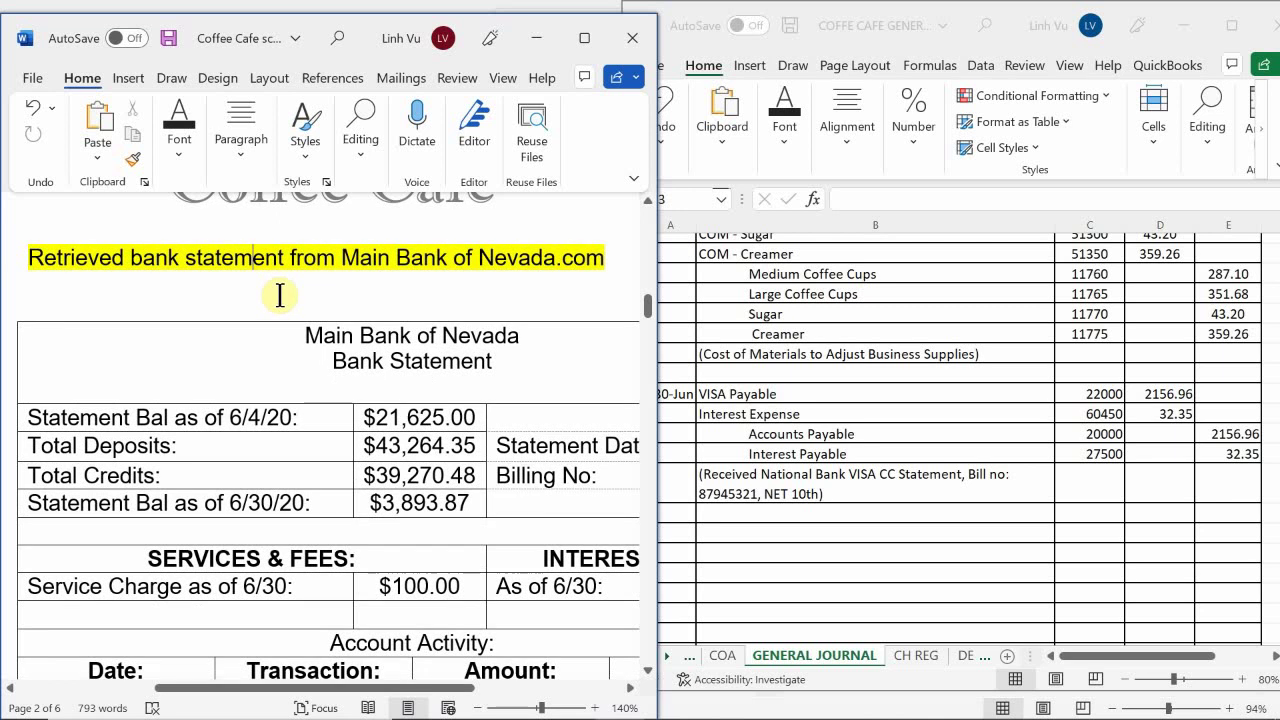
{"action": "scroll", "coordinate": [278, 295], "scroll_direction": "down", "scroll_amount": 3}
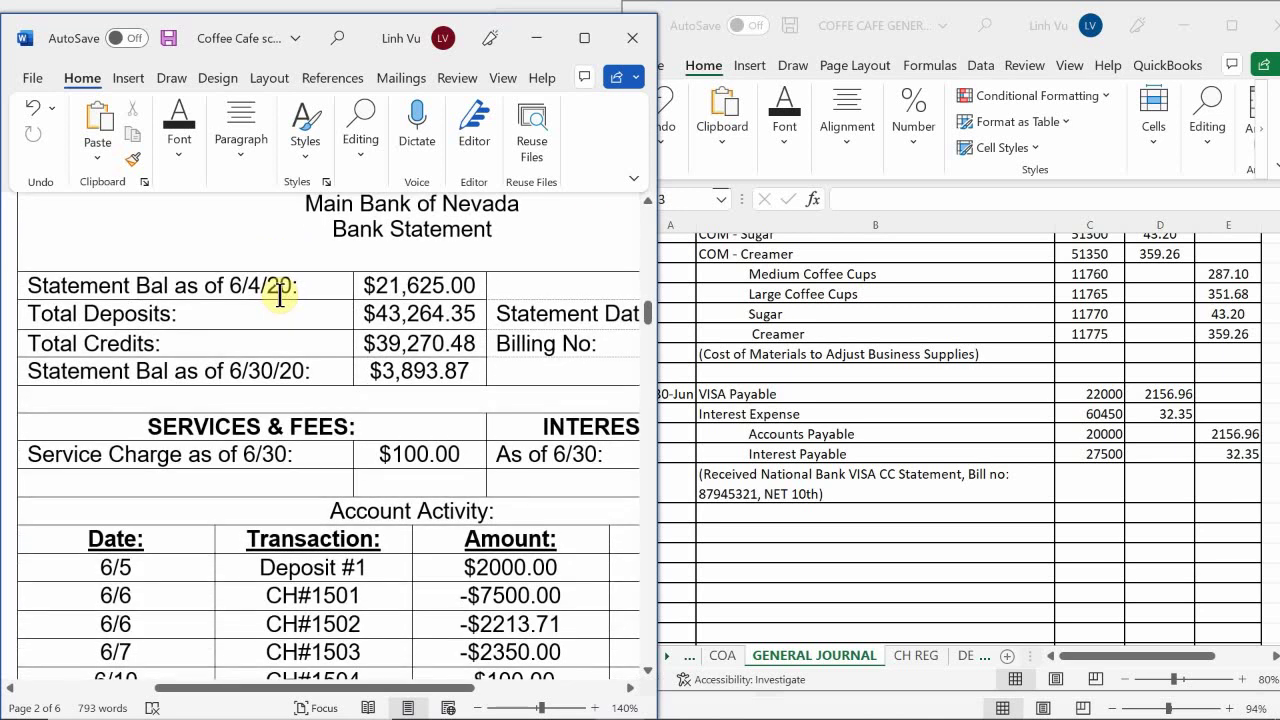
{"action": "scroll", "coordinate": [280, 295], "scroll_direction": "up", "scroll_amount": 2}
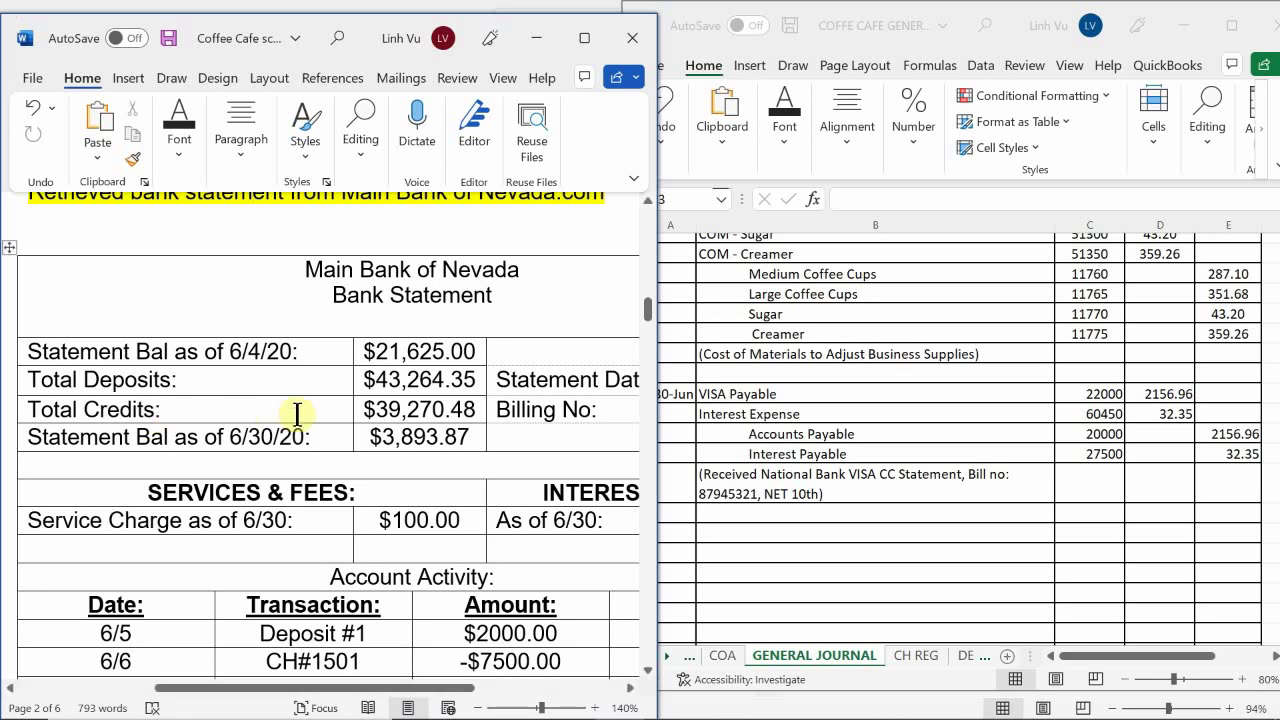
{"action": "scroll", "coordinate": [340, 433], "scroll_direction": "down", "scroll_amount": 1}
{"action": "scroll", "coordinate": [340, 433], "scroll_direction": "down", "scroll_amount": 2}
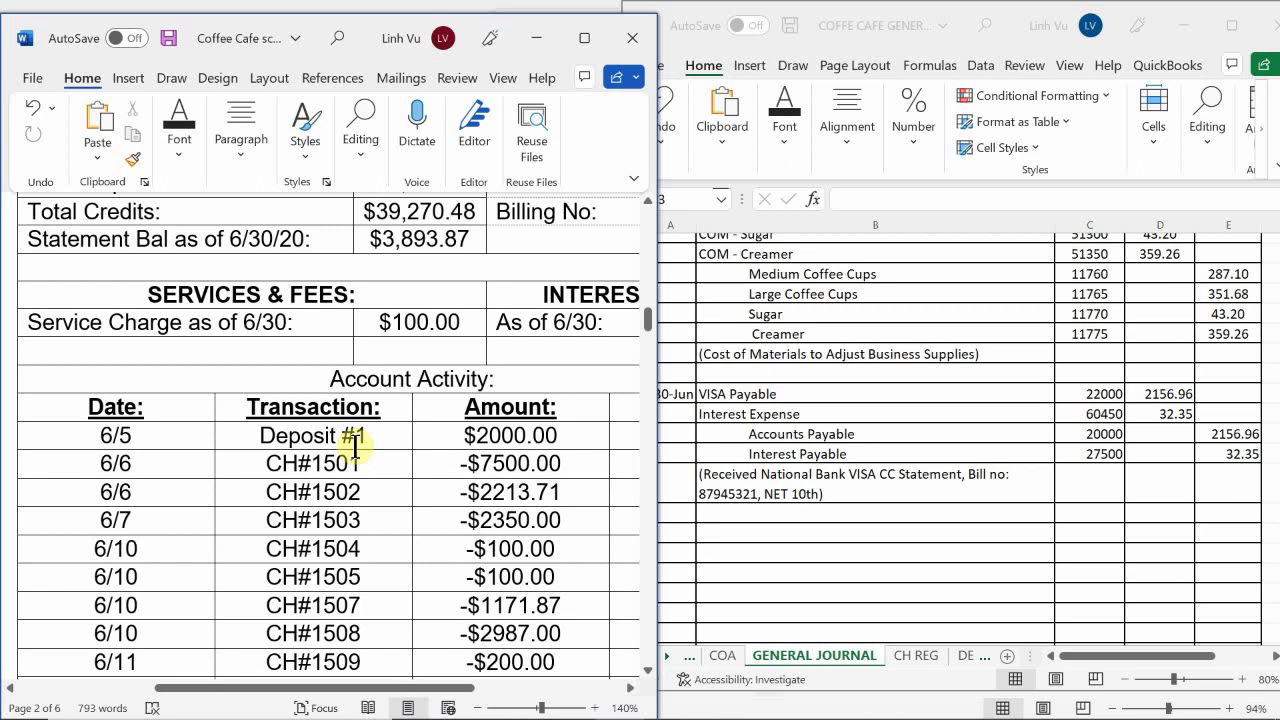
{"action": "scroll", "coordinate": [355, 445], "scroll_direction": "down", "scroll_amount": 12}
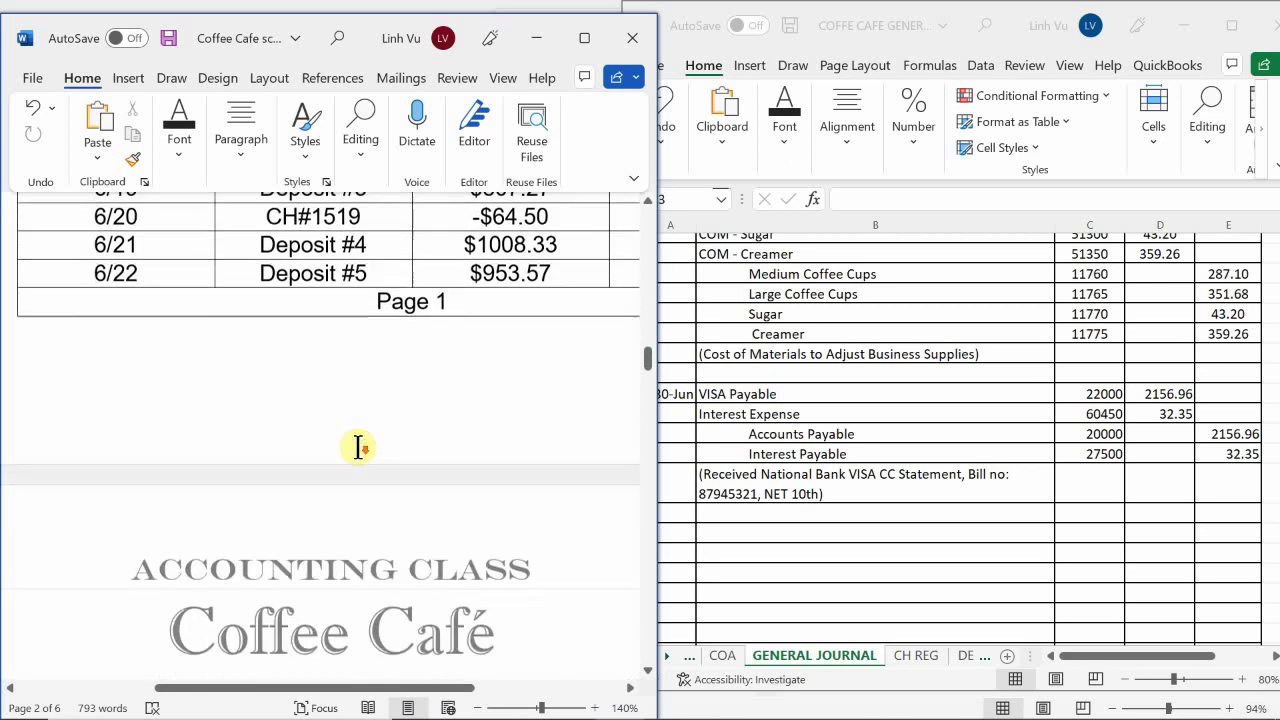
{"action": "scroll", "coordinate": [358, 447], "scroll_direction": "down", "scroll_amount": 15}
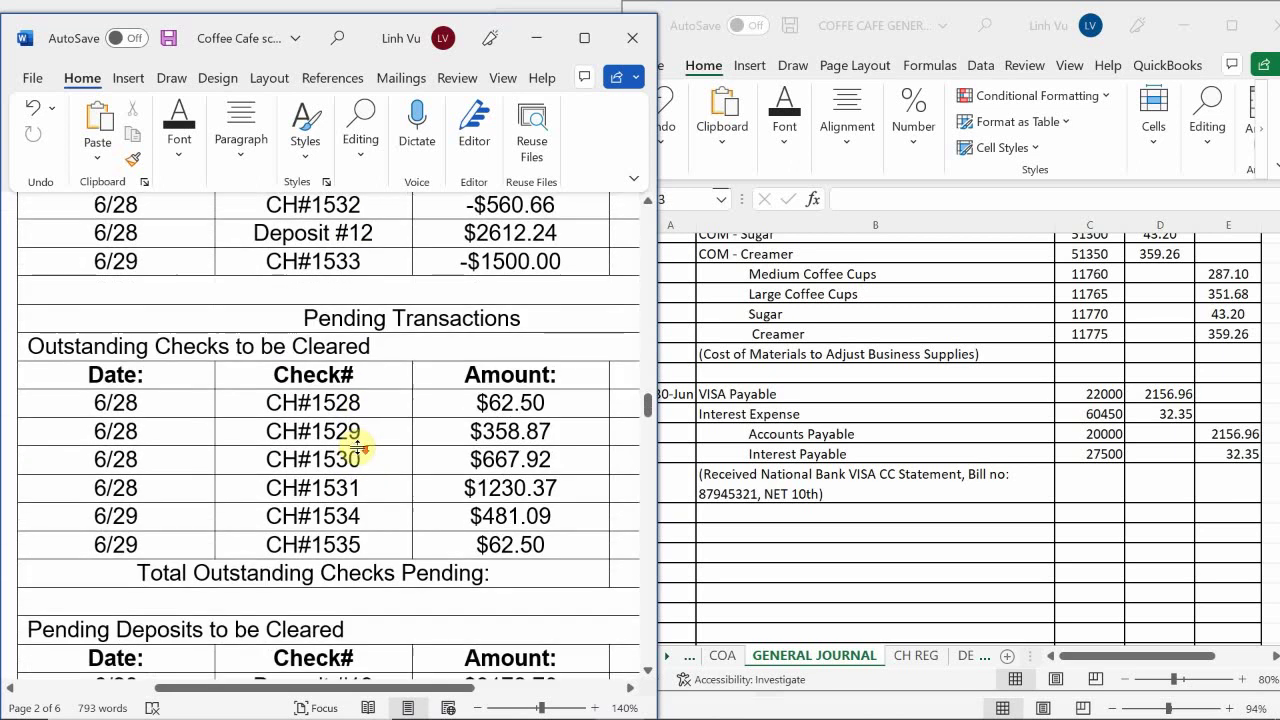
{"action": "scroll", "coordinate": [358, 447], "scroll_direction": "down", "scroll_amount": 5}
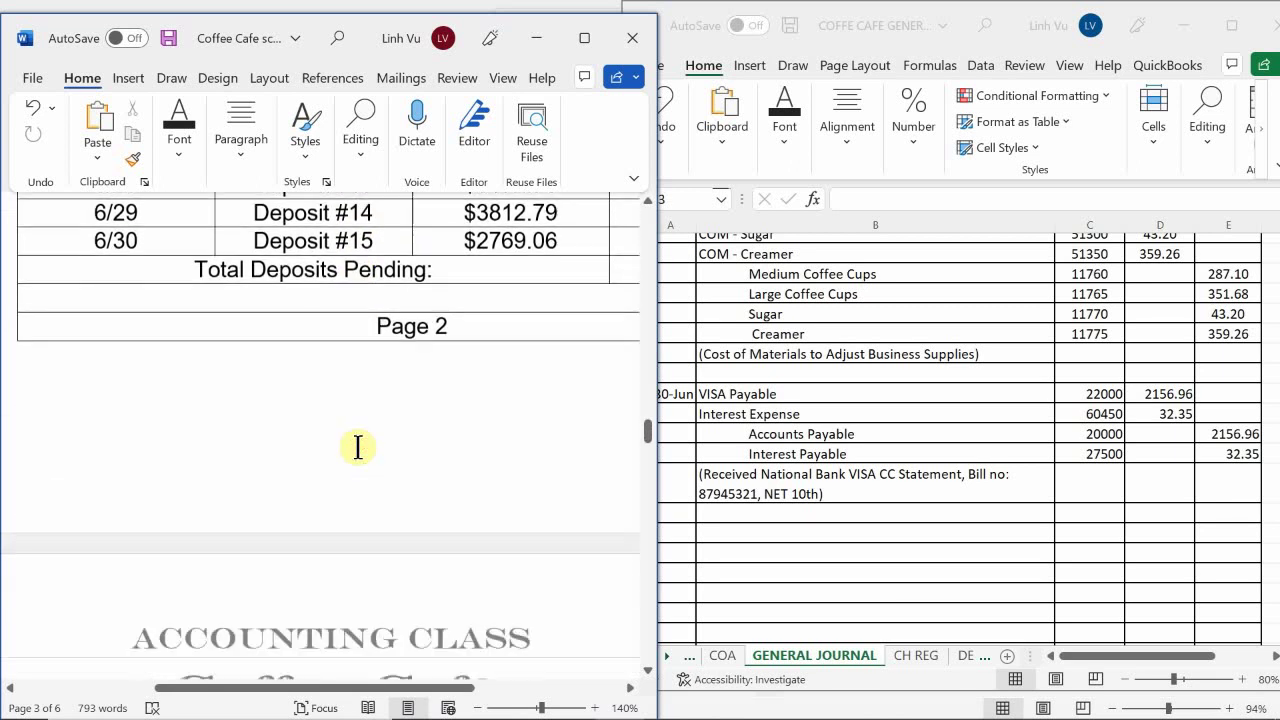
{"action": "scroll", "coordinate": [358, 447], "scroll_direction": "down", "scroll_amount": 6}
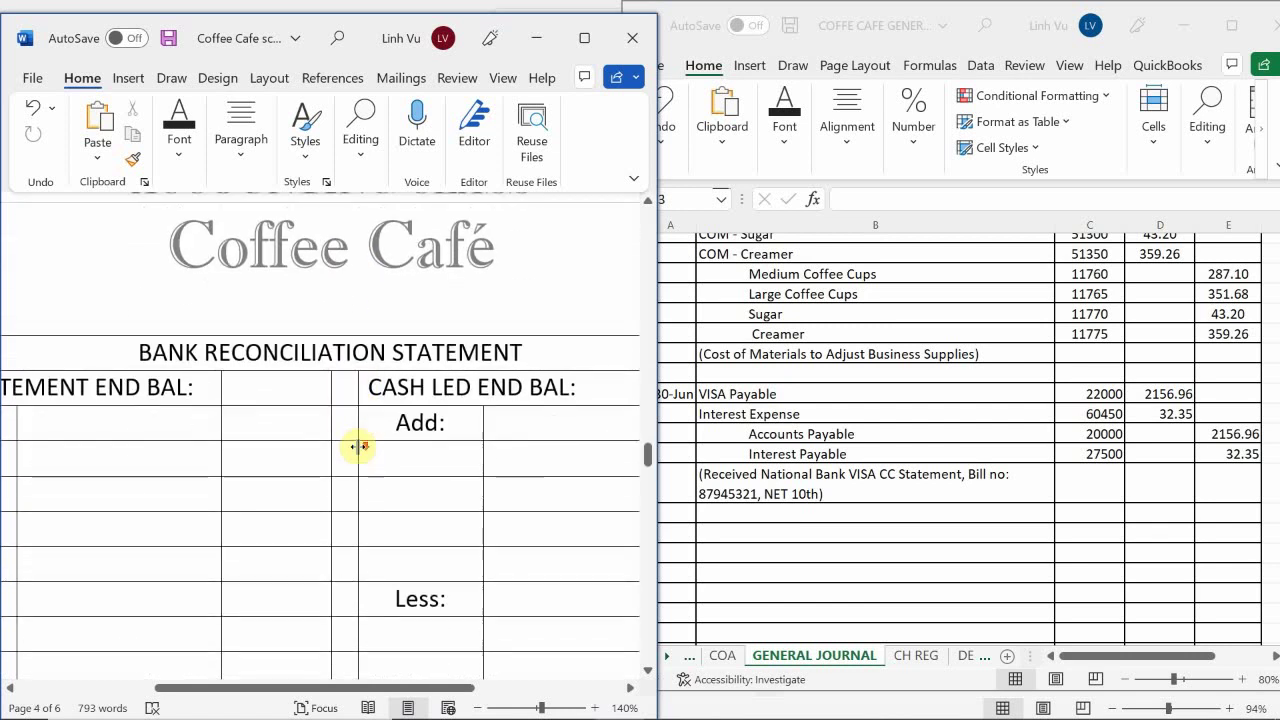
{"action": "scroll", "coordinate": [358, 447], "scroll_direction": "down", "scroll_amount": 2}
{"action": "scroll", "coordinate": [358, 447], "scroll_direction": "up", "scroll_amount": 1}
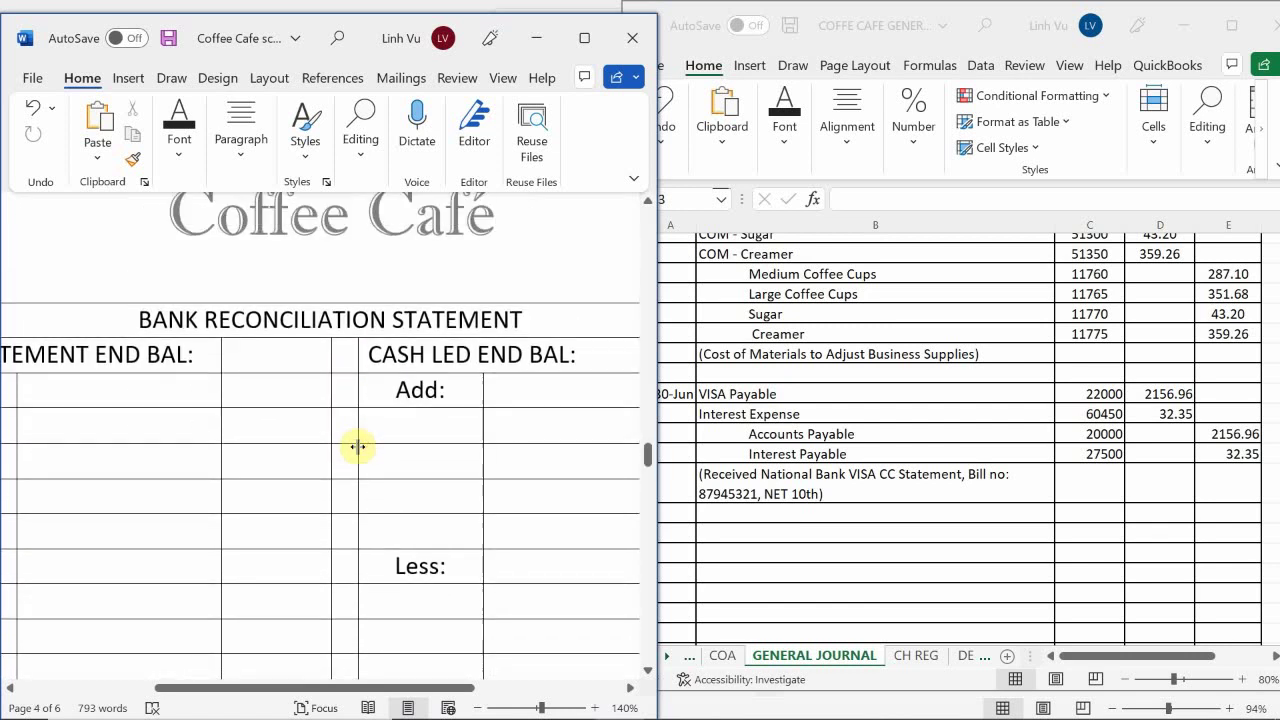
Zoom the document to 110%, shift the view left, and select the BANK STATEMENT END BAL amount cell
{"action": "left_click", "coordinate": [479, 708]}
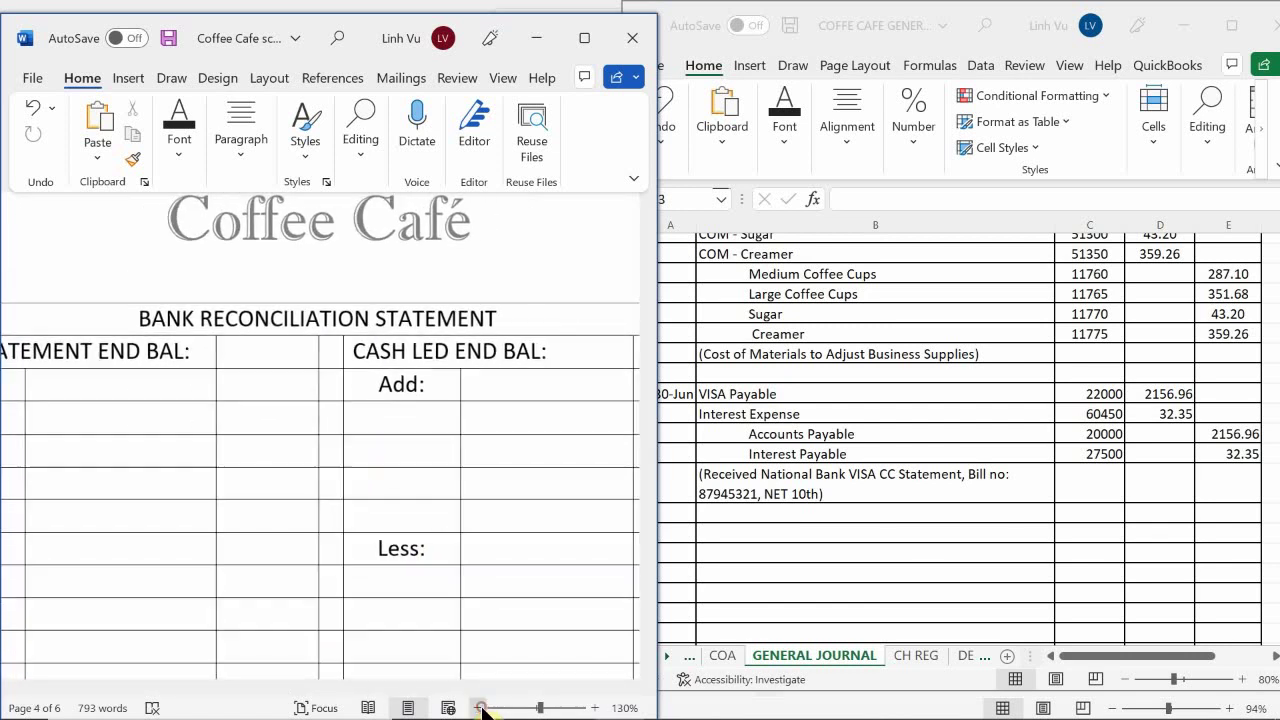
{"action": "left_click", "coordinate": [479, 708]}
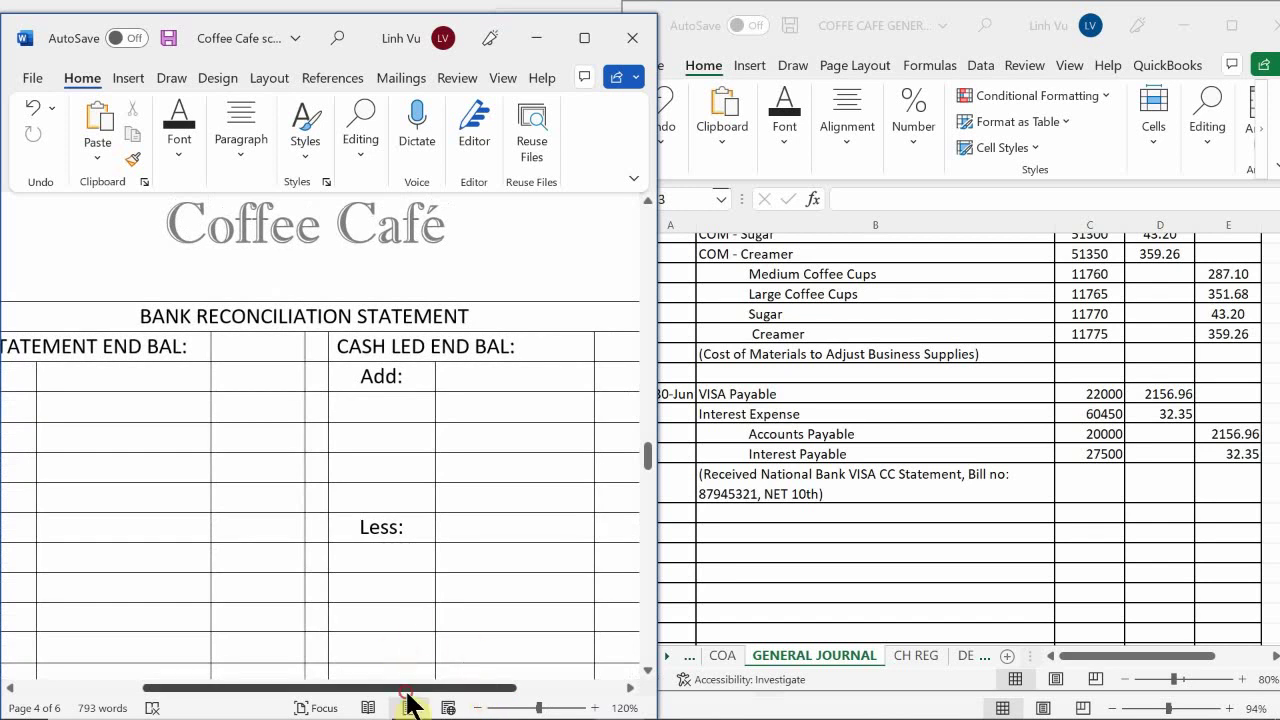
{"action": "left_click_drag", "start_coordinate": [409, 690], "coordinate": [385, 690]}
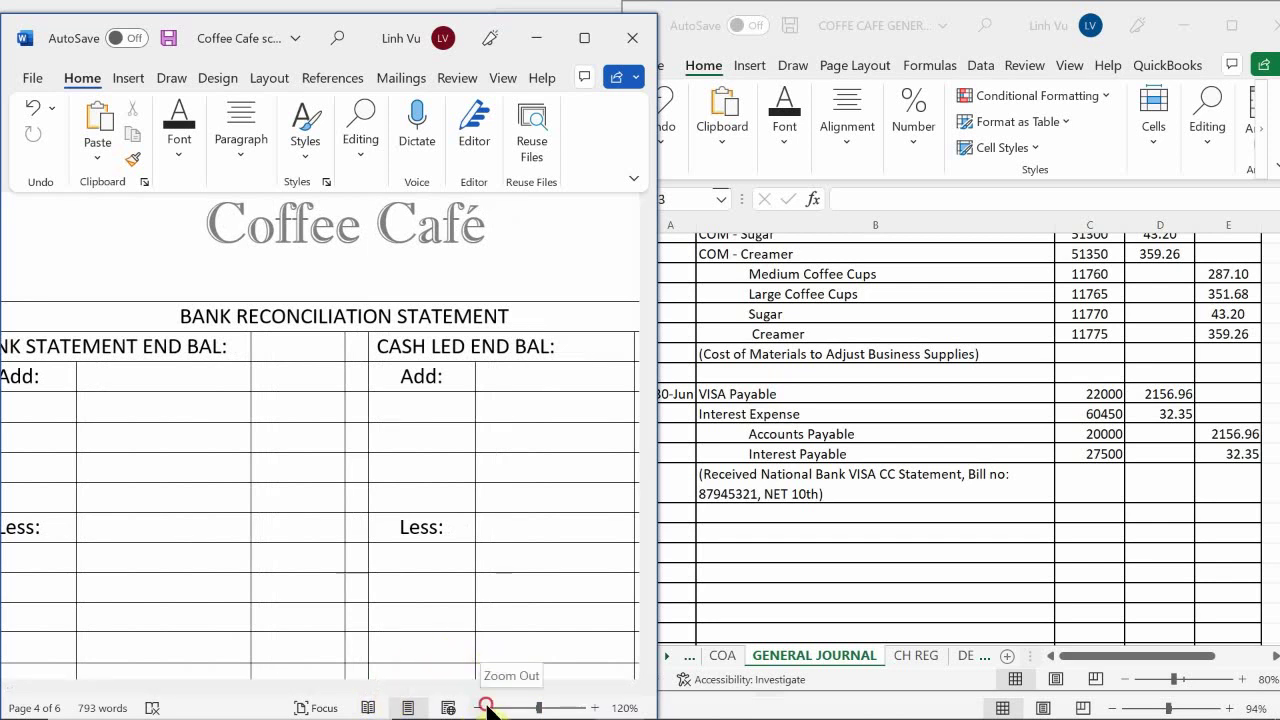
{"action": "left_click", "coordinate": [479, 707]}
{"action": "scroll", "coordinate": [462, 556], "scroll_direction": "up", "scroll_amount": 1}
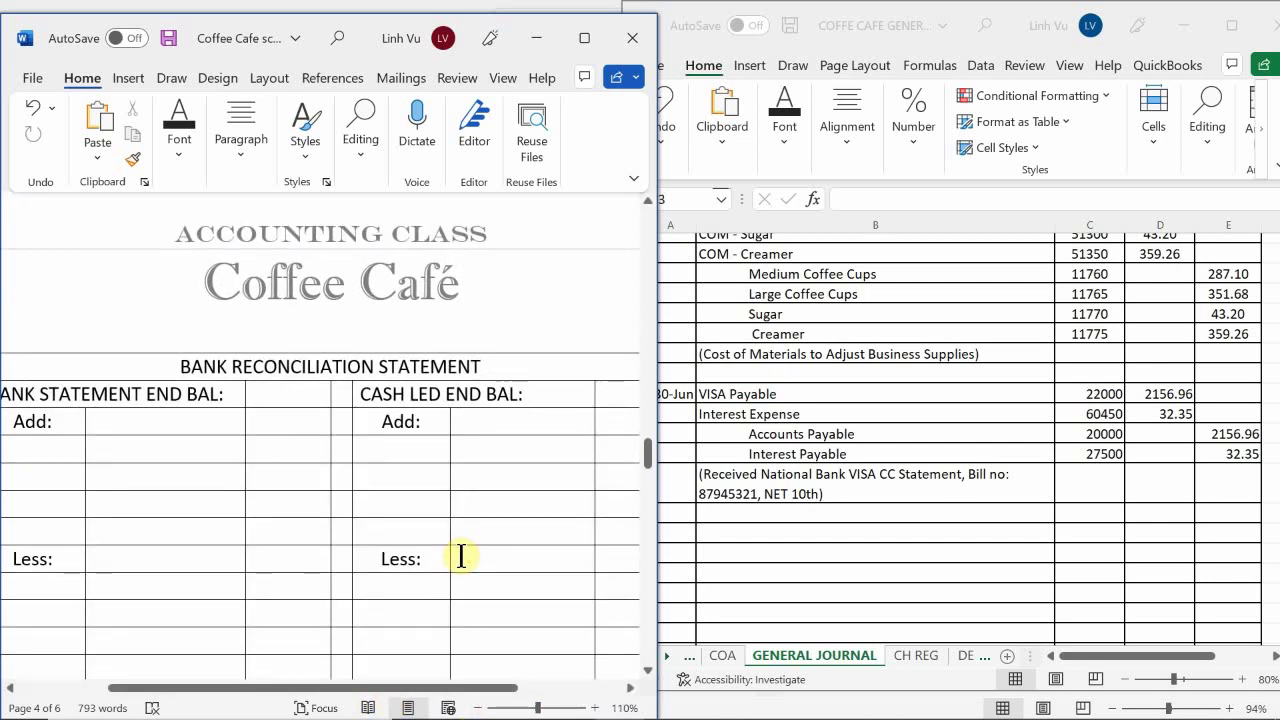
{"action": "scroll", "coordinate": [222, 436], "scroll_direction": "down", "scroll_amount": 2}
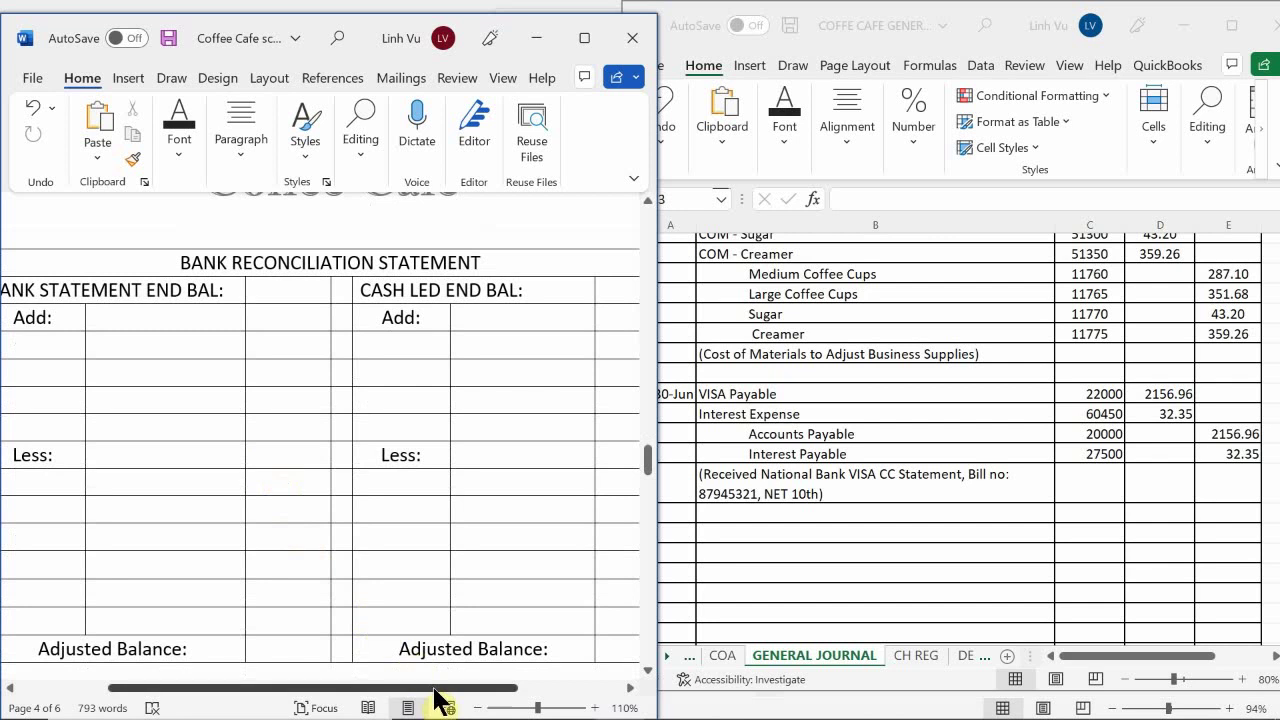
{"action": "left_click_drag", "start_coordinate": [405, 687], "coordinate": [468, 688]}
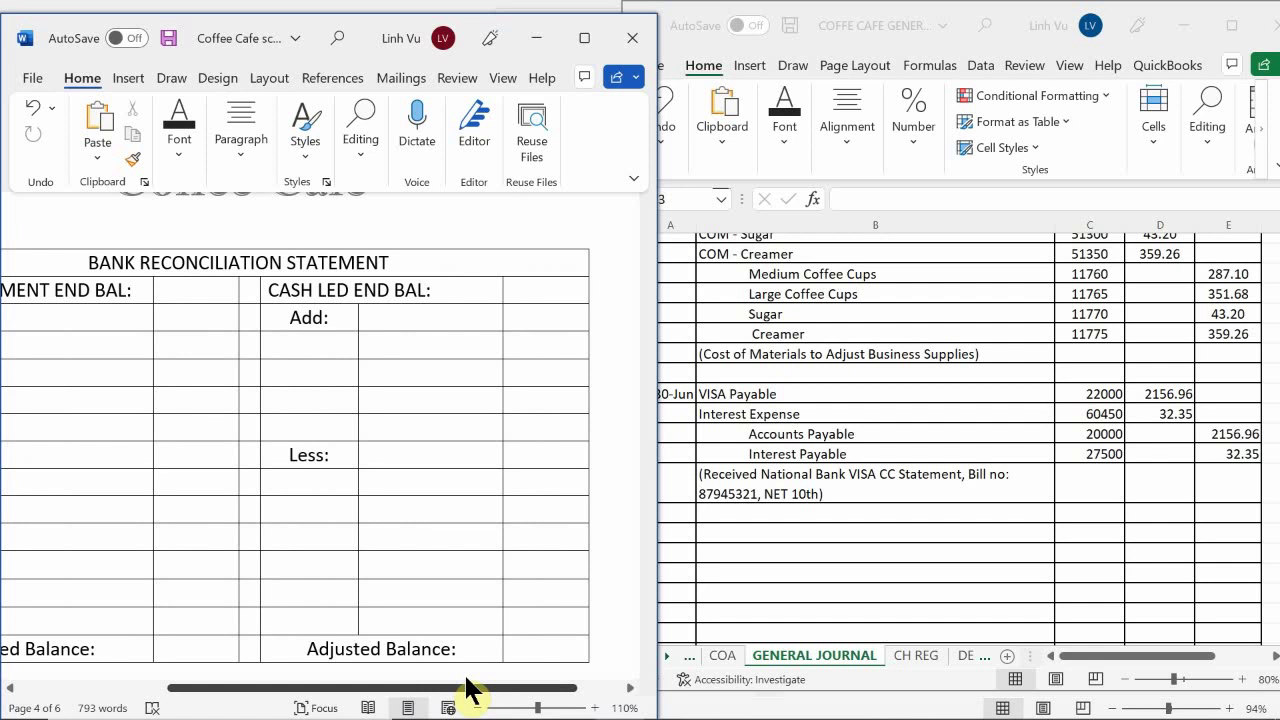
{"action": "left_click_drag", "start_coordinate": [468, 688], "coordinate": [249, 643]}
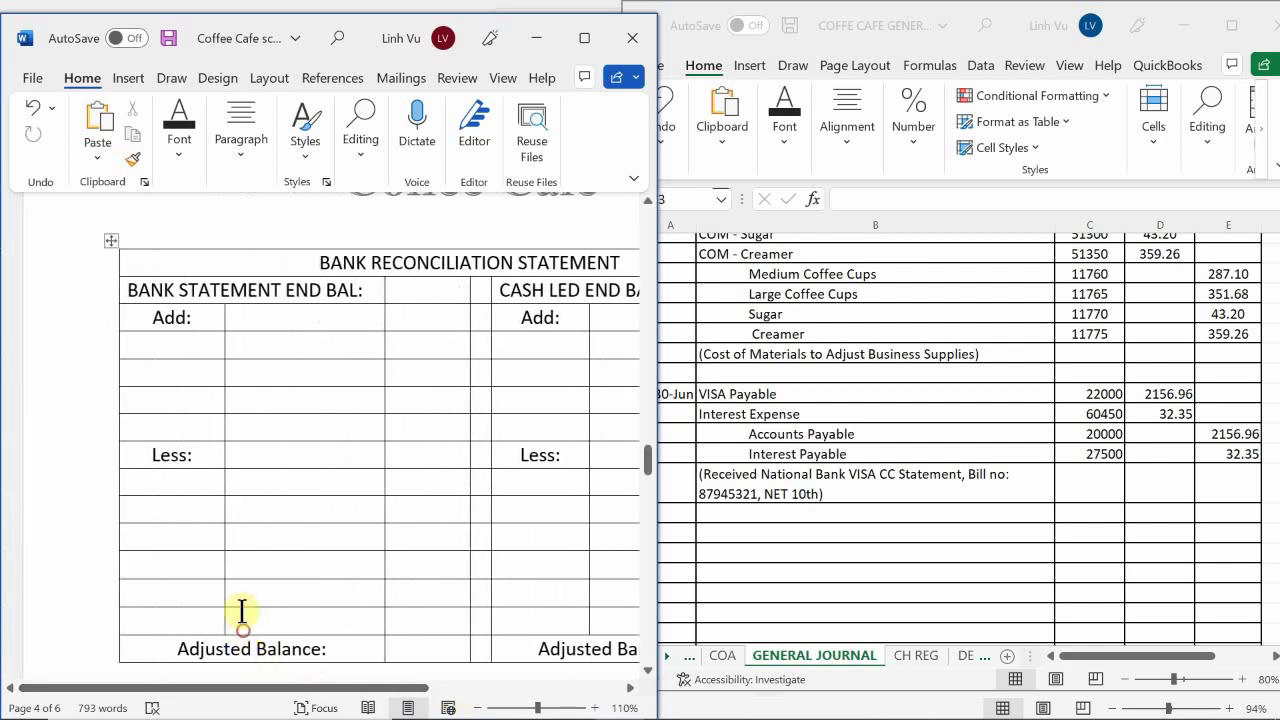
{"action": "scroll", "coordinate": [210, 385], "scroll_direction": "up", "scroll_amount": 1}
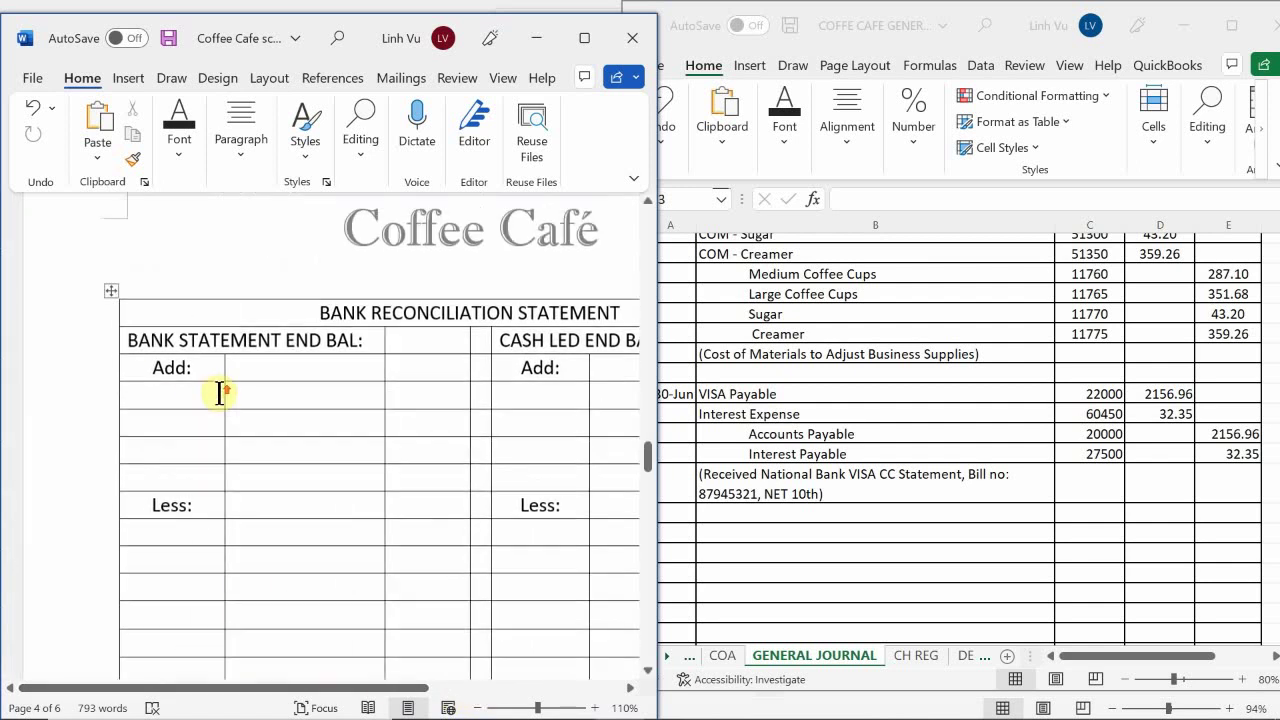
{"action": "left_click", "coordinate": [433, 341]}
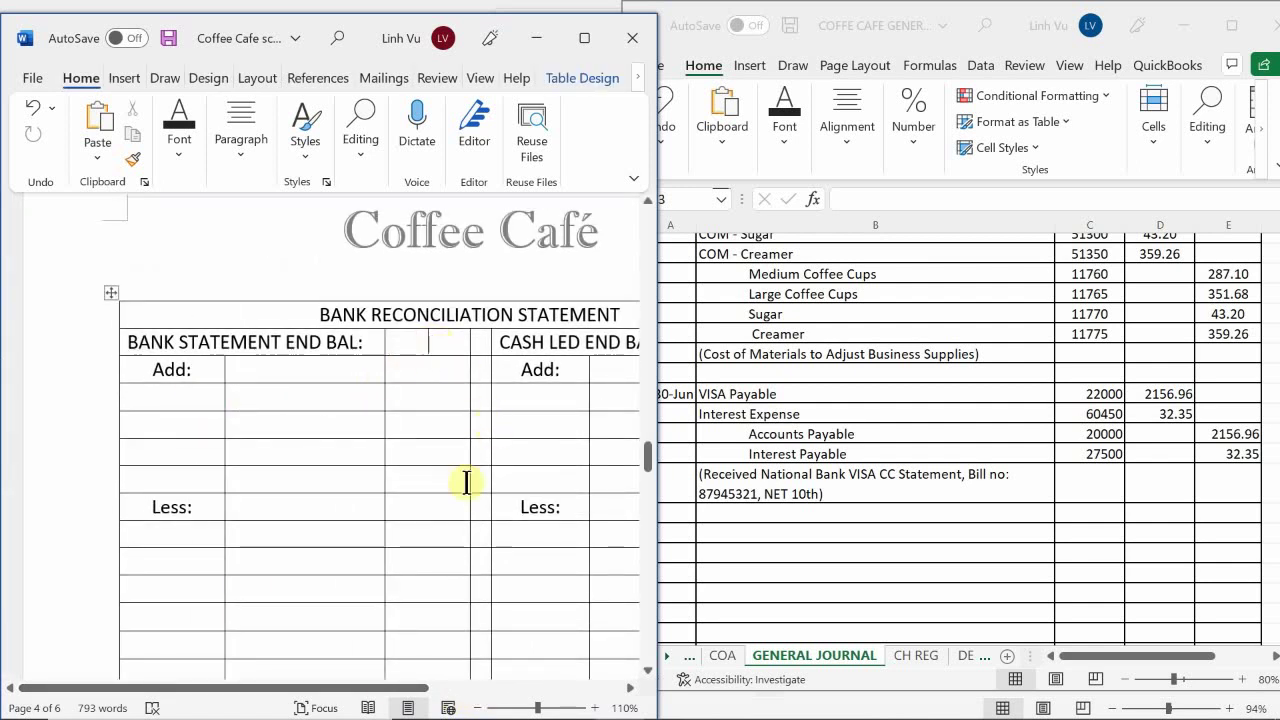
Enter the 6/30/20 statement balance 3893.87 as END BAL, then bring up the Excel workbook
{"action": "scroll", "coordinate": [466, 482], "scroll_direction": "up", "scroll_amount": 1}
{"action": "scroll", "coordinate": [466, 482], "scroll_direction": "up", "scroll_amount": 20}
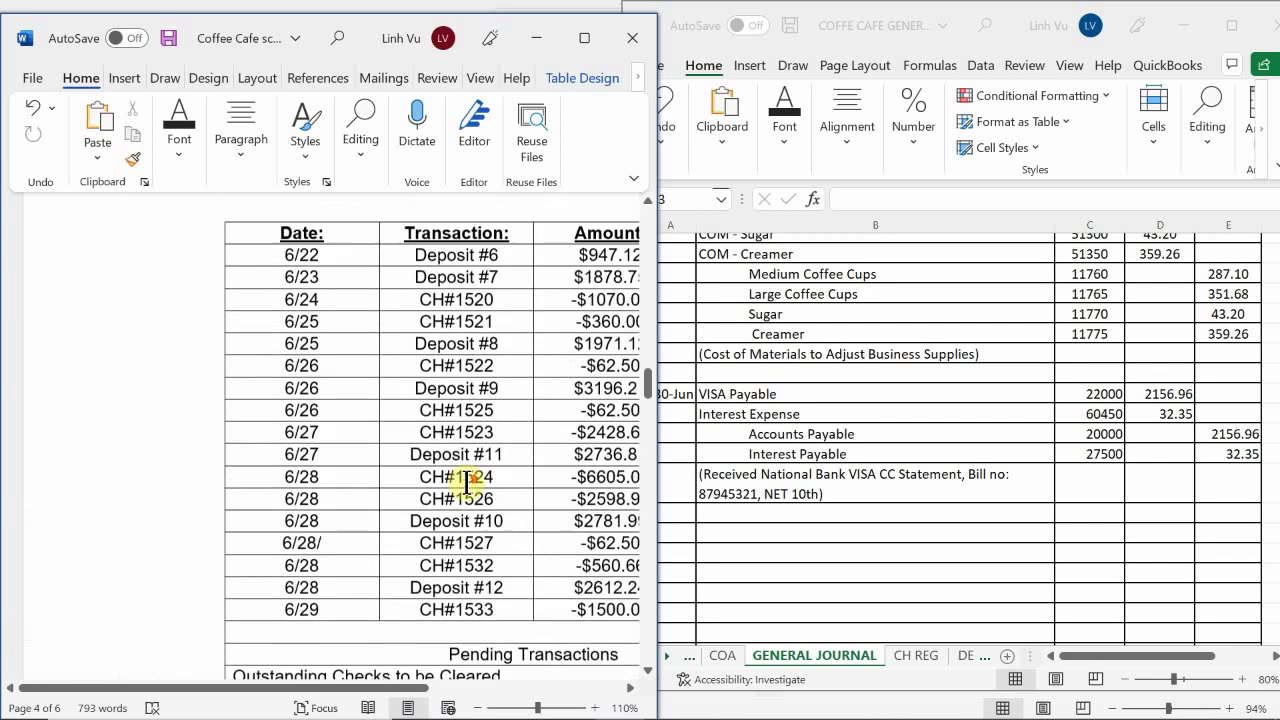
{"action": "scroll", "coordinate": [474, 490], "scroll_direction": "up", "scroll_amount": 20}
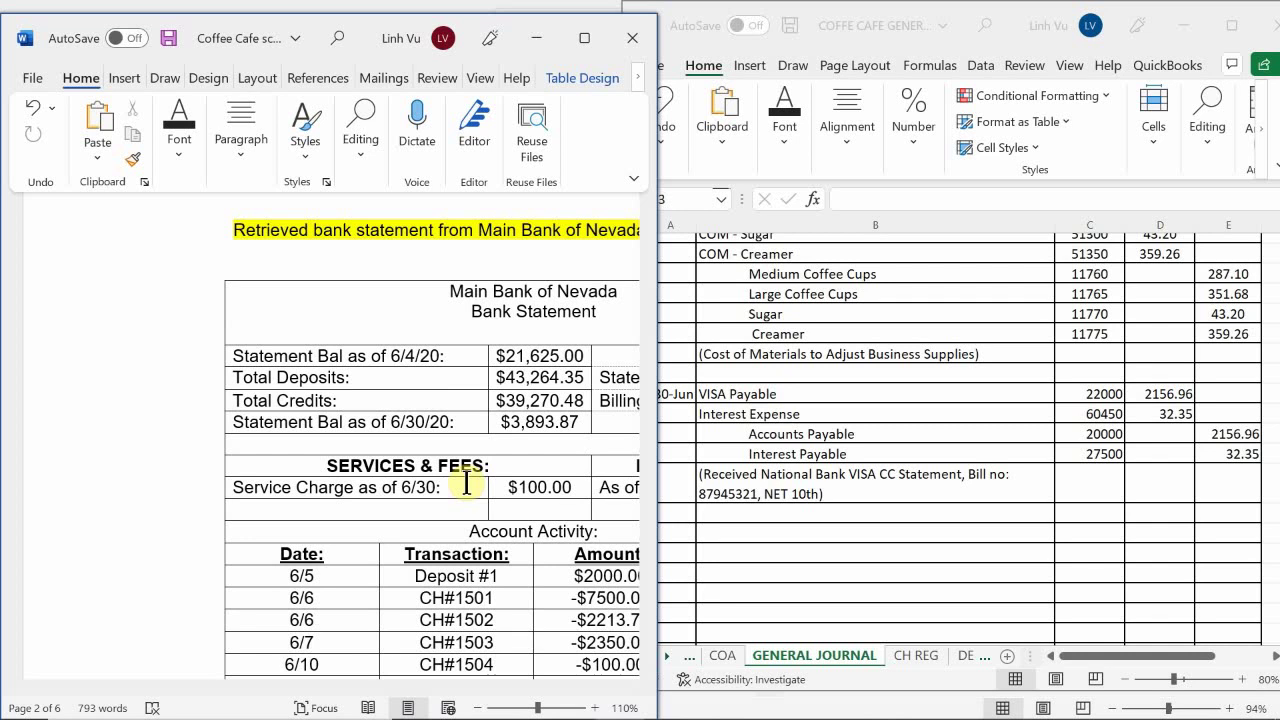
{"action": "scroll", "coordinate": [466, 483], "scroll_direction": "down", "scroll_amount": 20}
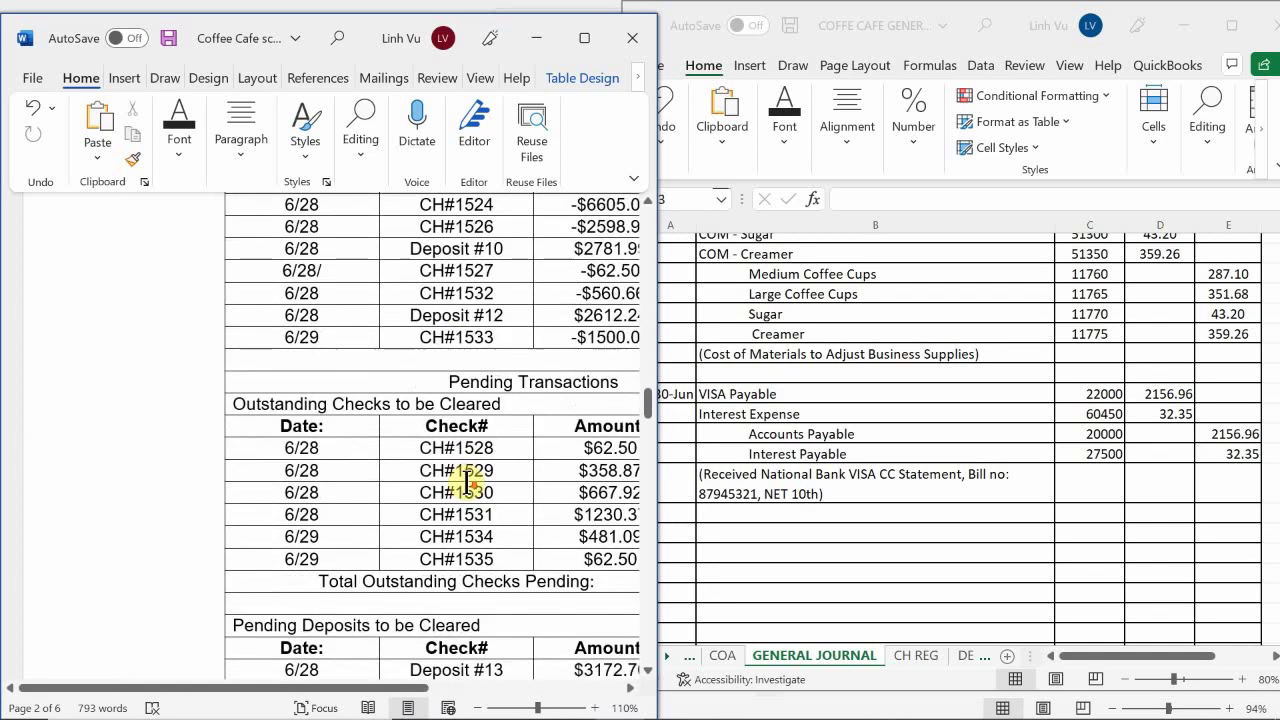
{"action": "scroll", "coordinate": [466, 483], "scroll_direction": "down", "scroll_amount": 20}
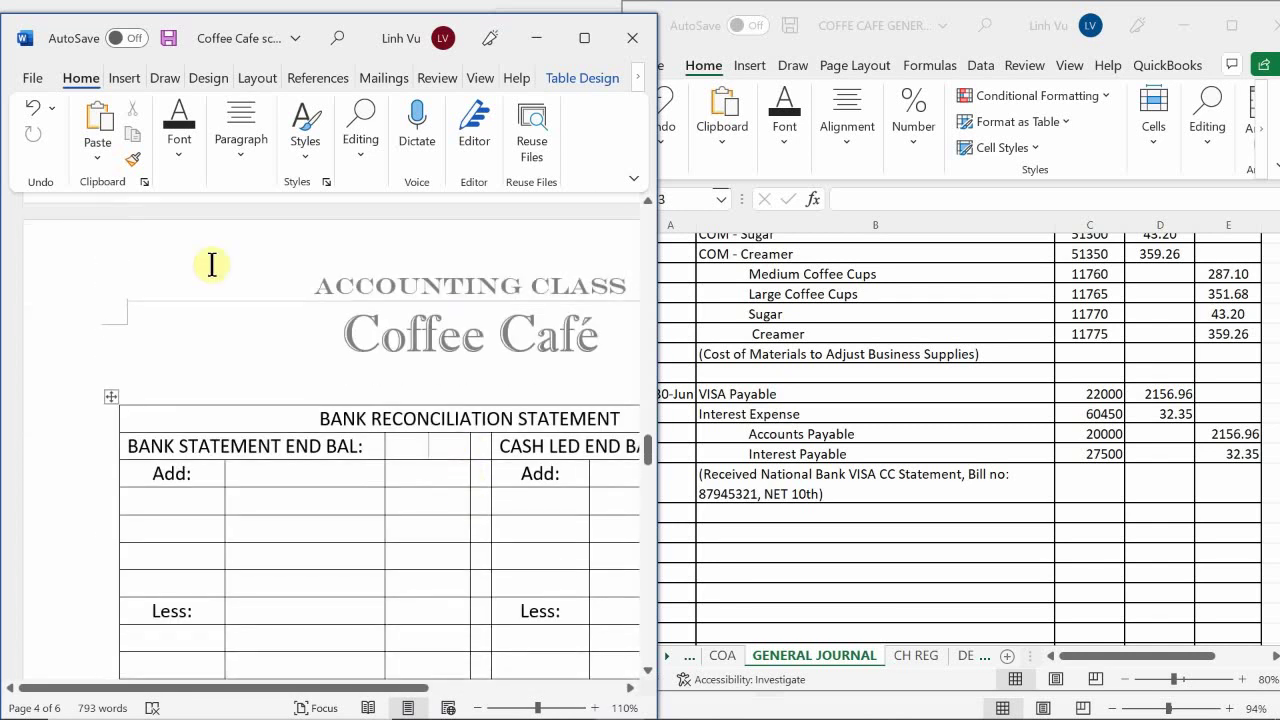
{"action": "mouse_move", "coordinate": [600, 716]}
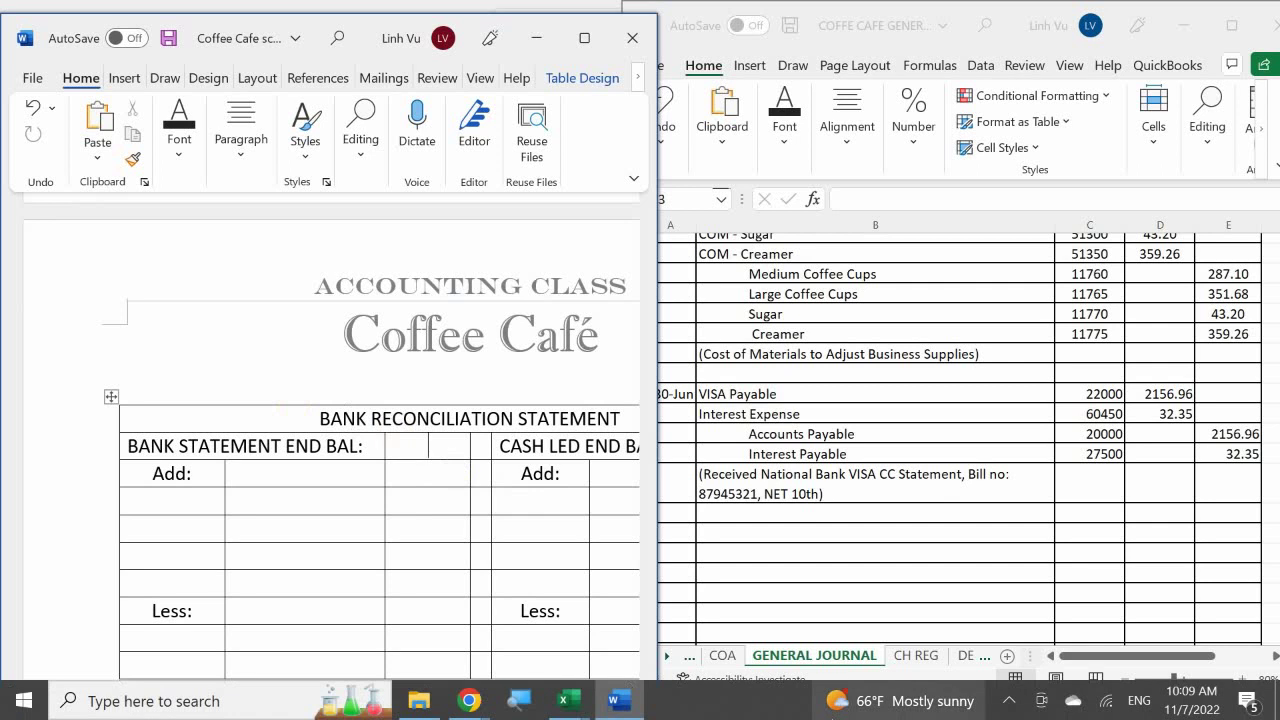
{"action": "type", "text": "38"}
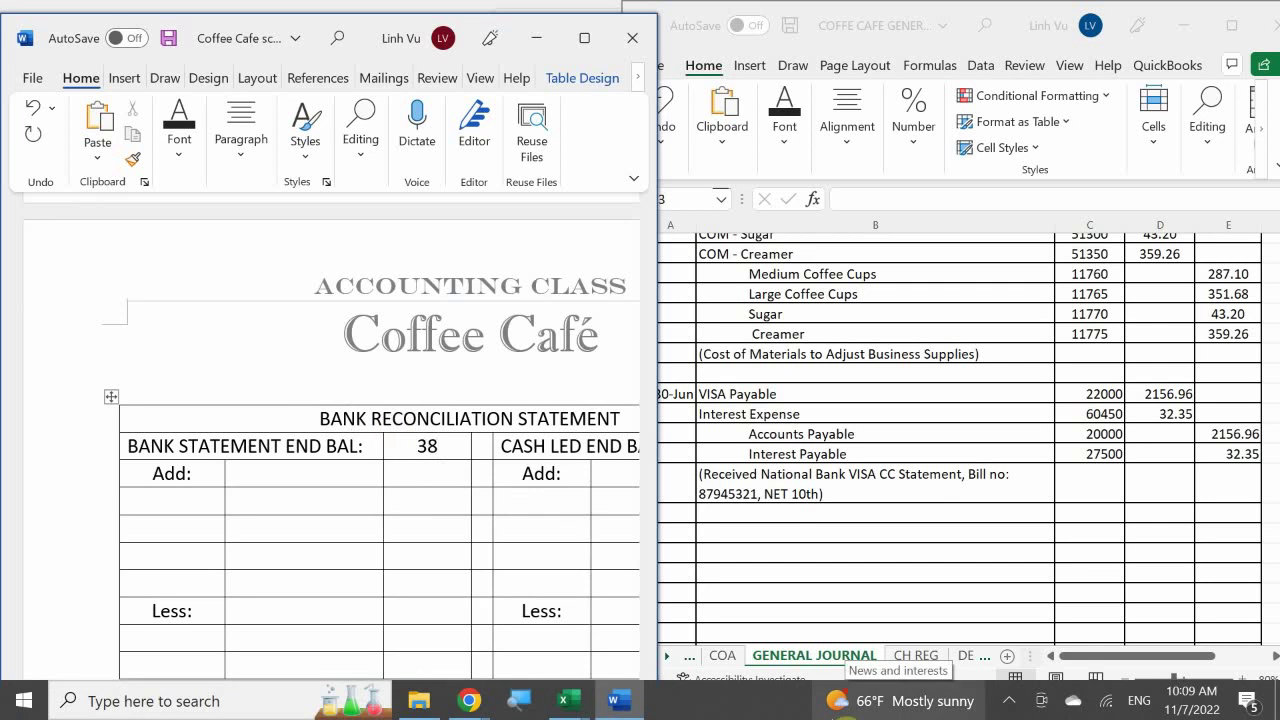
{"action": "type", "text": "93.87"}
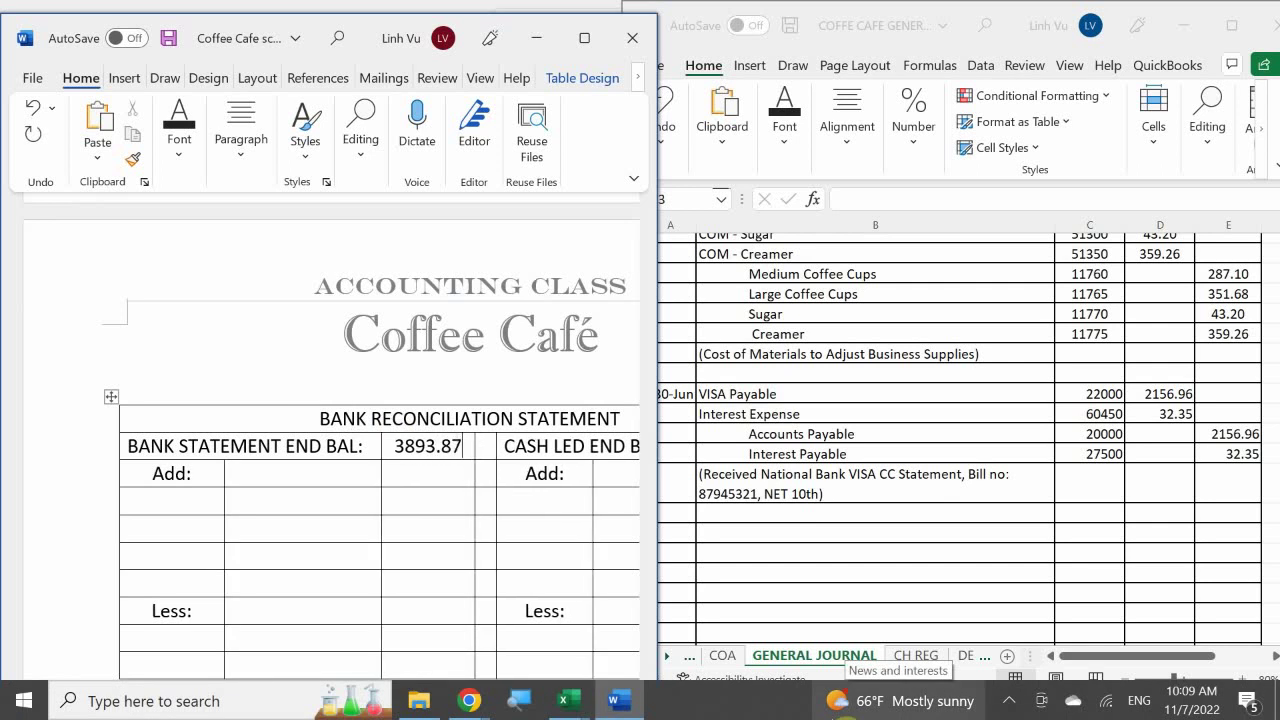
{"action": "left_click", "coordinate": [305, 472]}
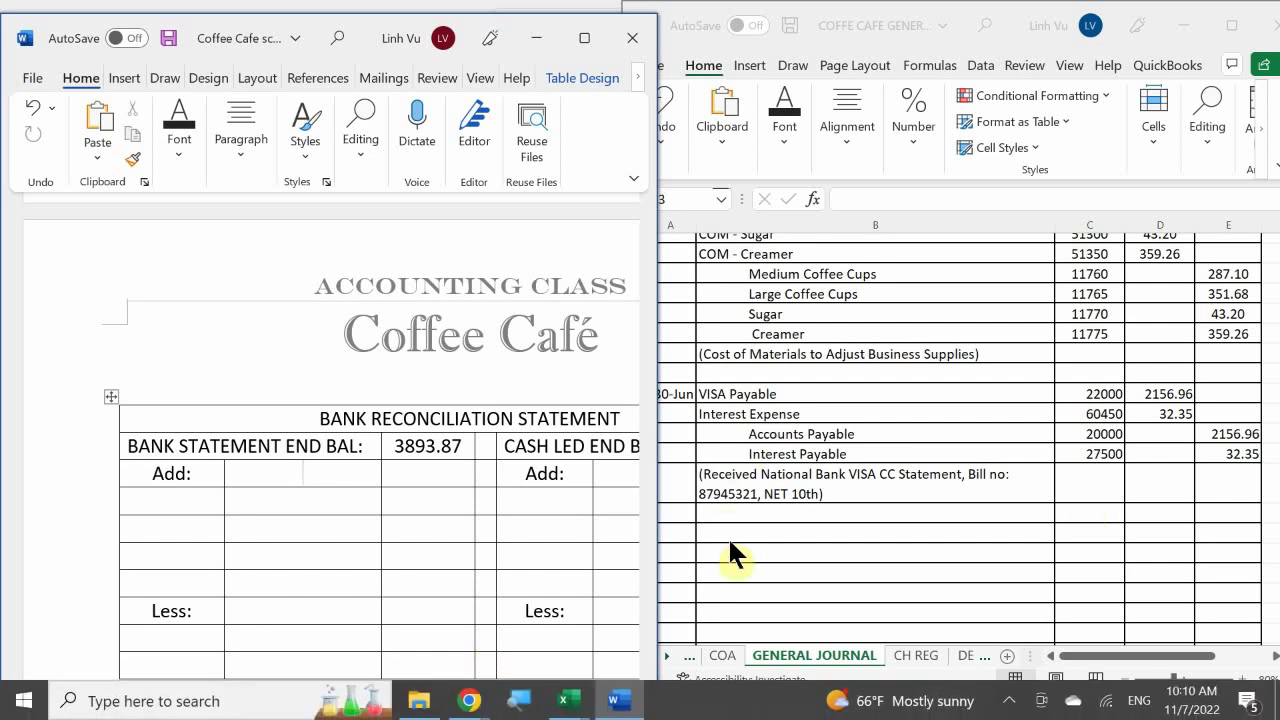
{"action": "left_click", "coordinate": [966, 661]}
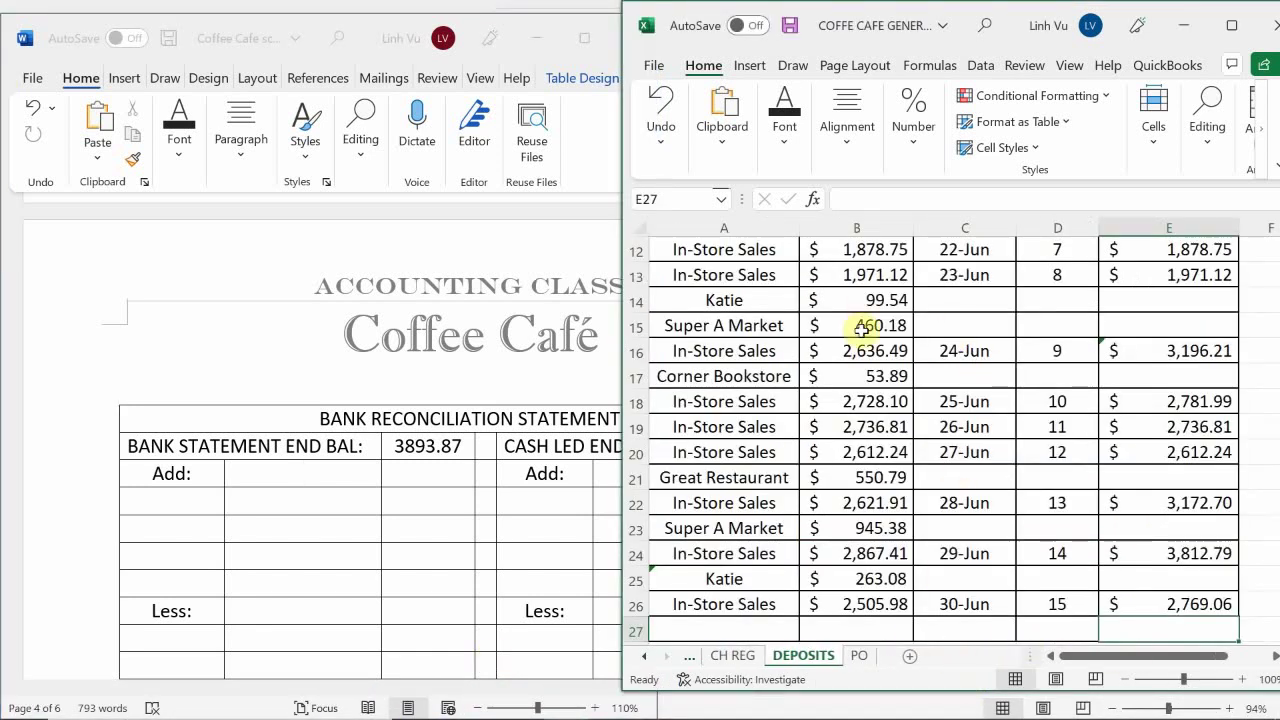
Review the June deposits on Excel's DEPOSITS sheet through 30-Jun, then return to the Word document
{"action": "left_click", "coordinate": [966, 368]}
{"action": "scroll", "coordinate": [966, 366], "scroll_direction": "up", "scroll_amount": 4}
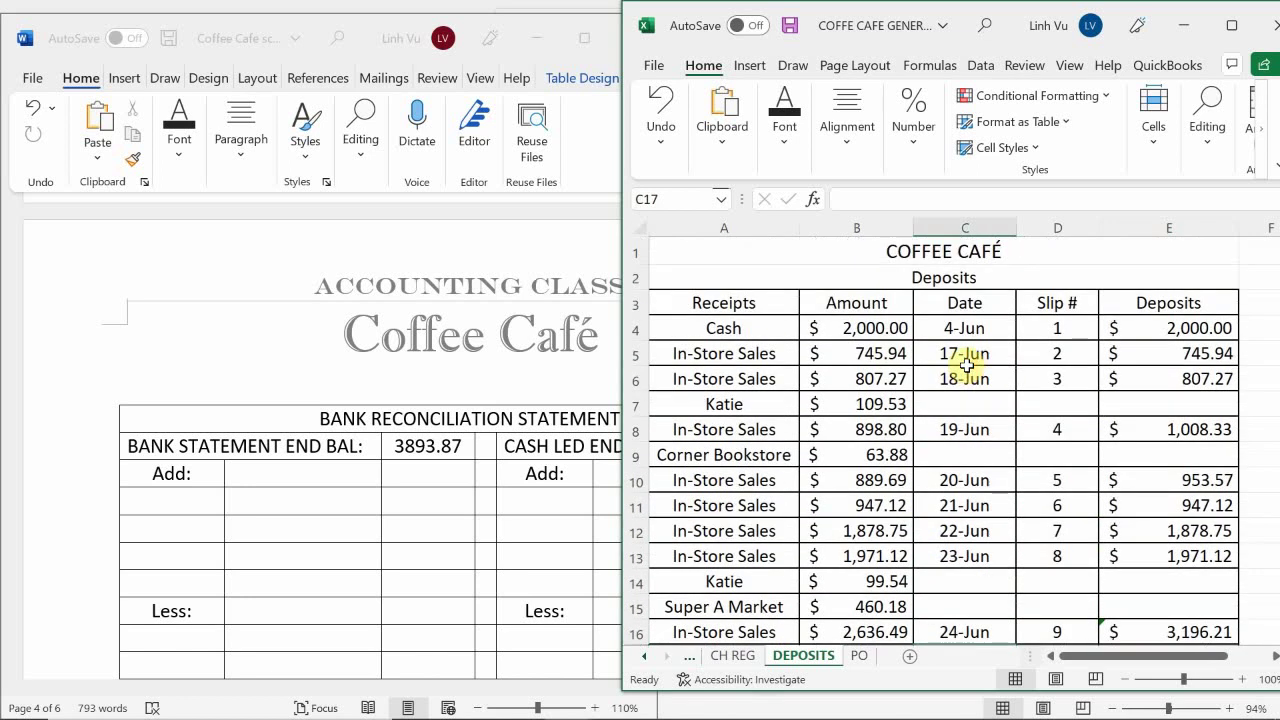
{"action": "scroll", "coordinate": [1028, 325], "scroll_direction": "down", "scroll_amount": 4}
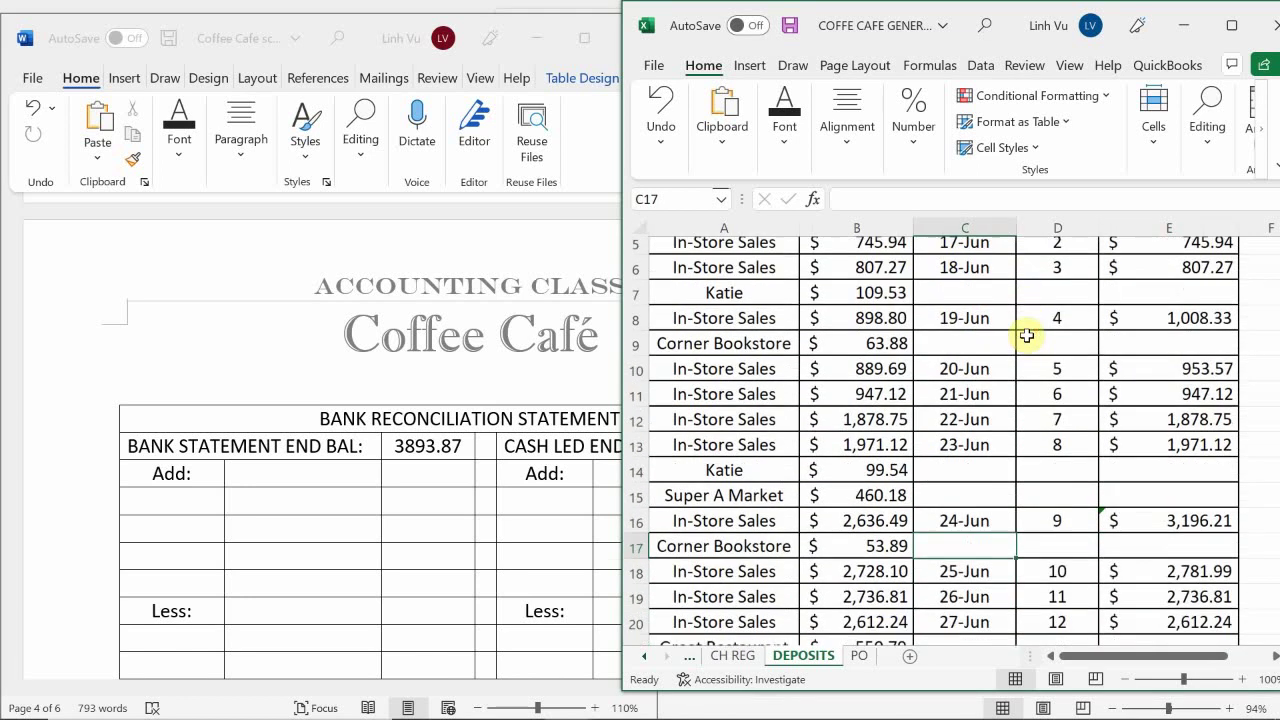
{"action": "scroll", "coordinate": [1020, 355], "scroll_direction": "down", "scroll_amount": 3}
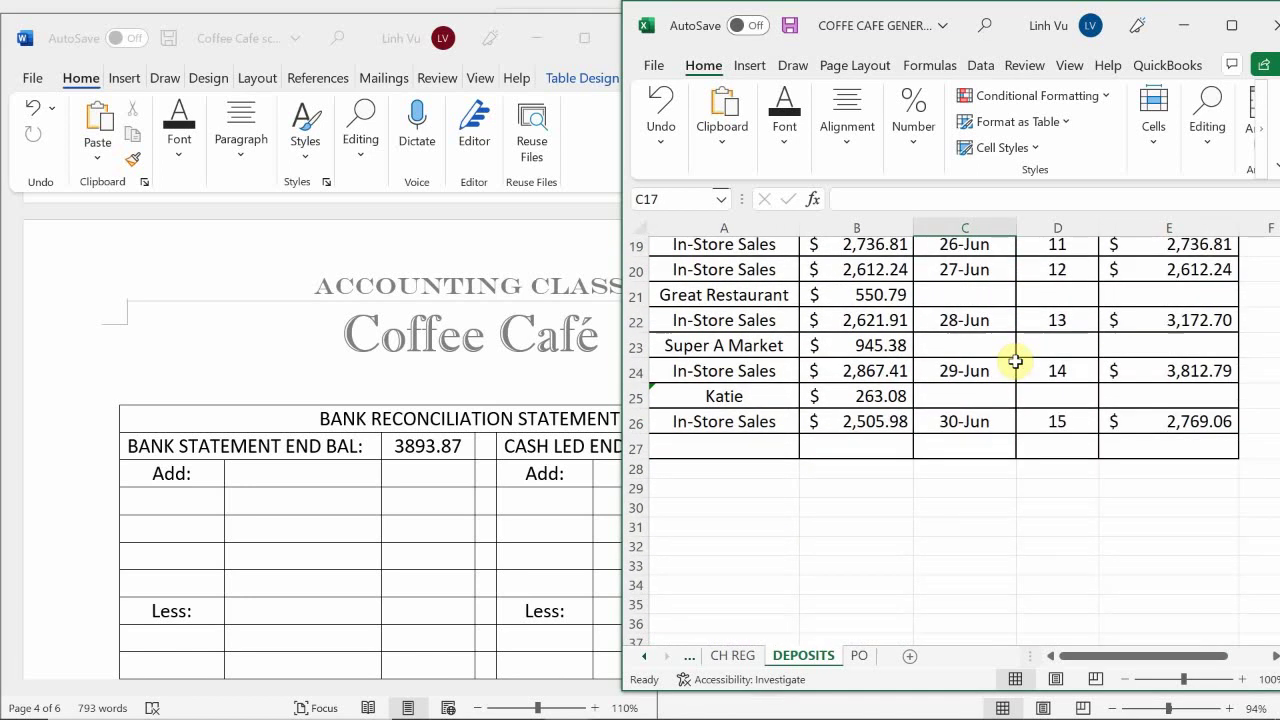
{"action": "scroll", "coordinate": [1122, 513], "scroll_direction": "up", "scroll_amount": 1}
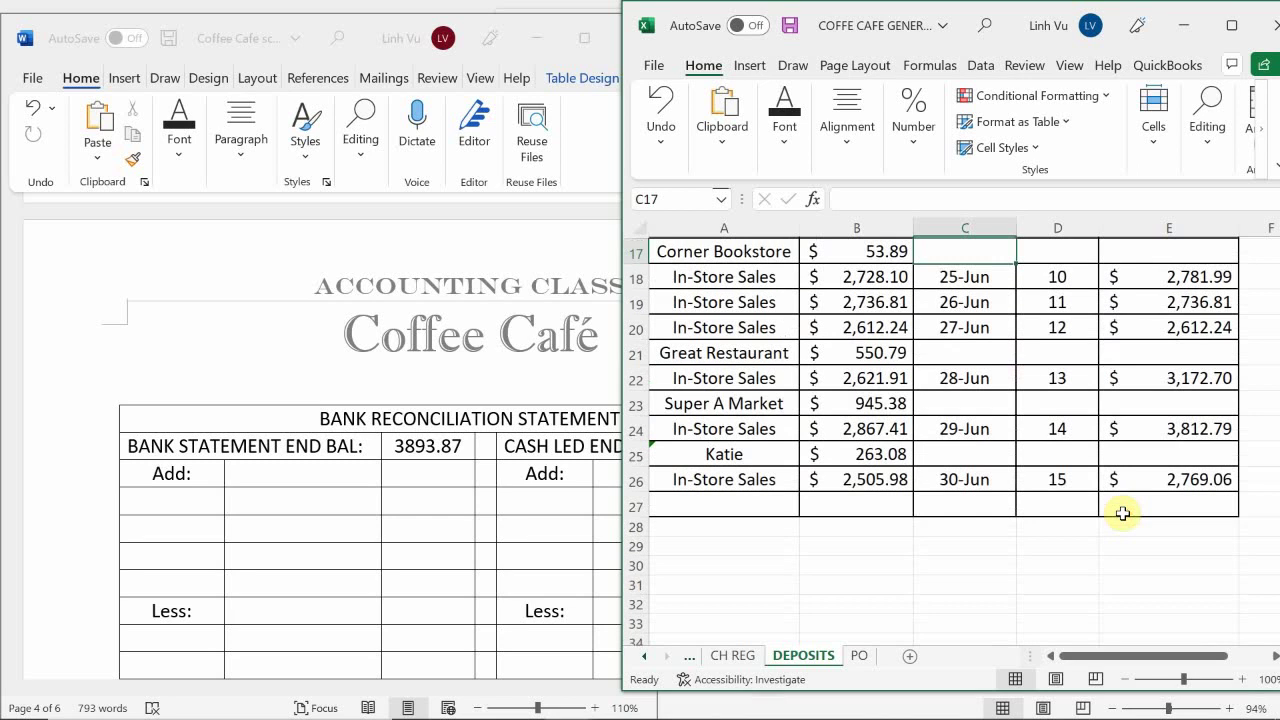
{"action": "scroll", "coordinate": [1122, 513], "scroll_direction": "up", "scroll_amount": 1}
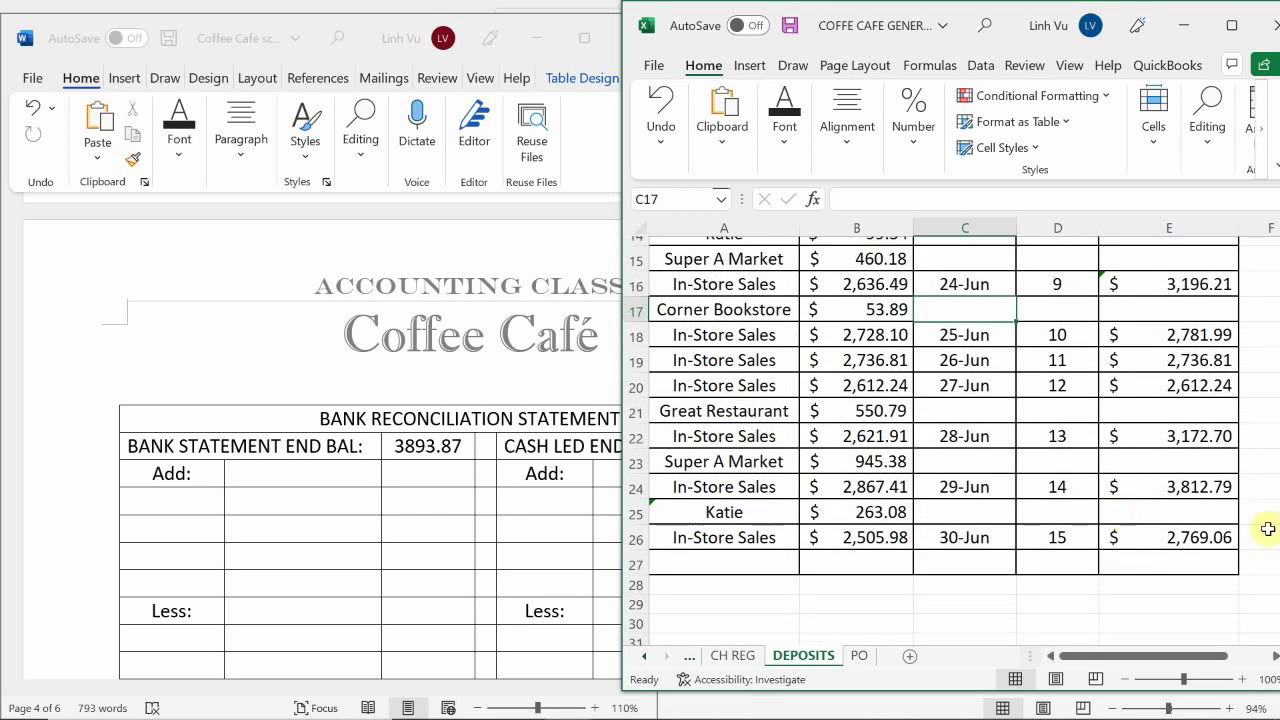
{"action": "left_click", "coordinate": [386, 505]}
{"action": "scroll", "coordinate": [388, 508], "scroll_direction": "up", "scroll_amount": 3}
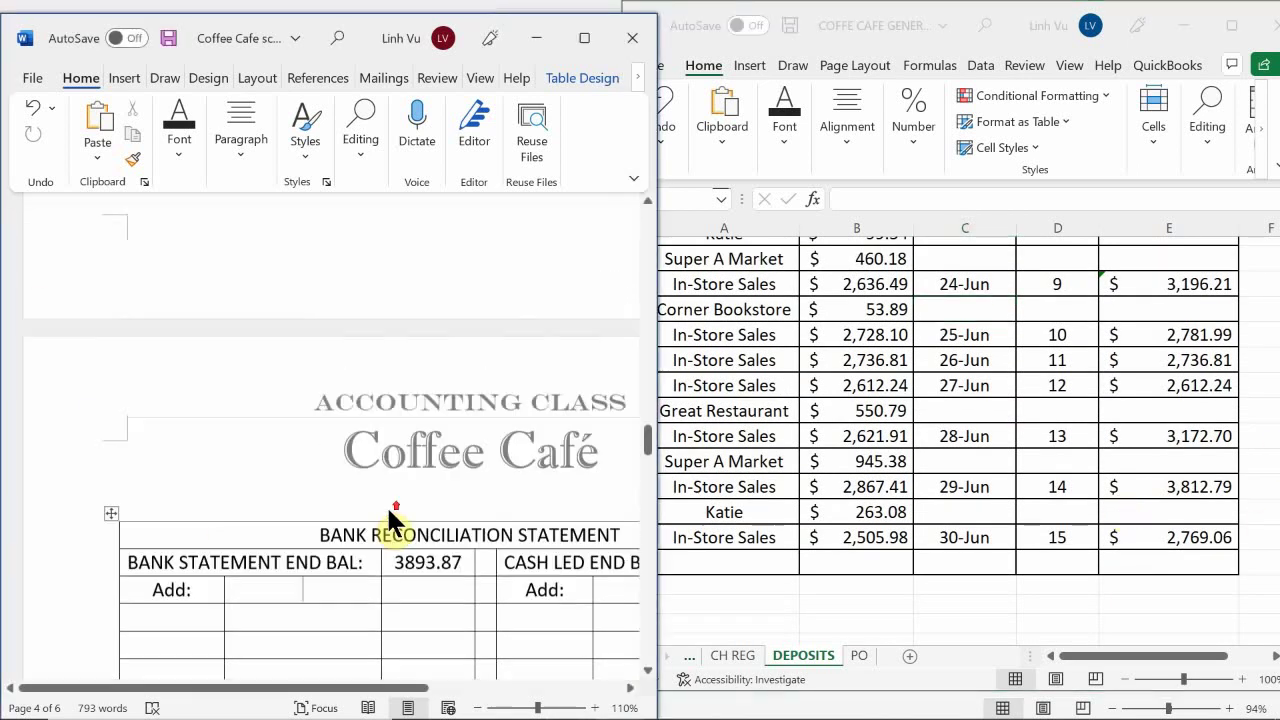
Review the page 3 Account Activity table of late-June deposits and checks, including its Balance column
{"action": "scroll", "coordinate": [388, 506], "scroll_direction": "up", "scroll_amount": 6}
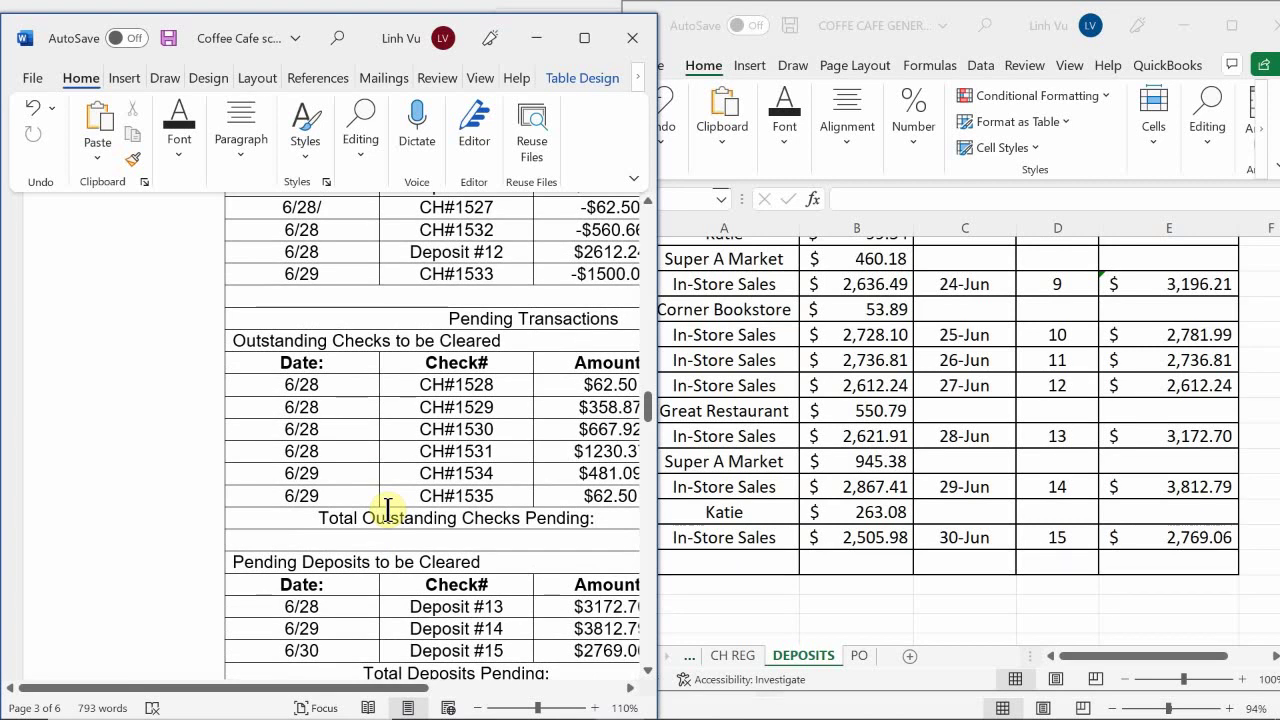
{"action": "scroll", "coordinate": [388, 510], "scroll_direction": "up", "scroll_amount": 13}
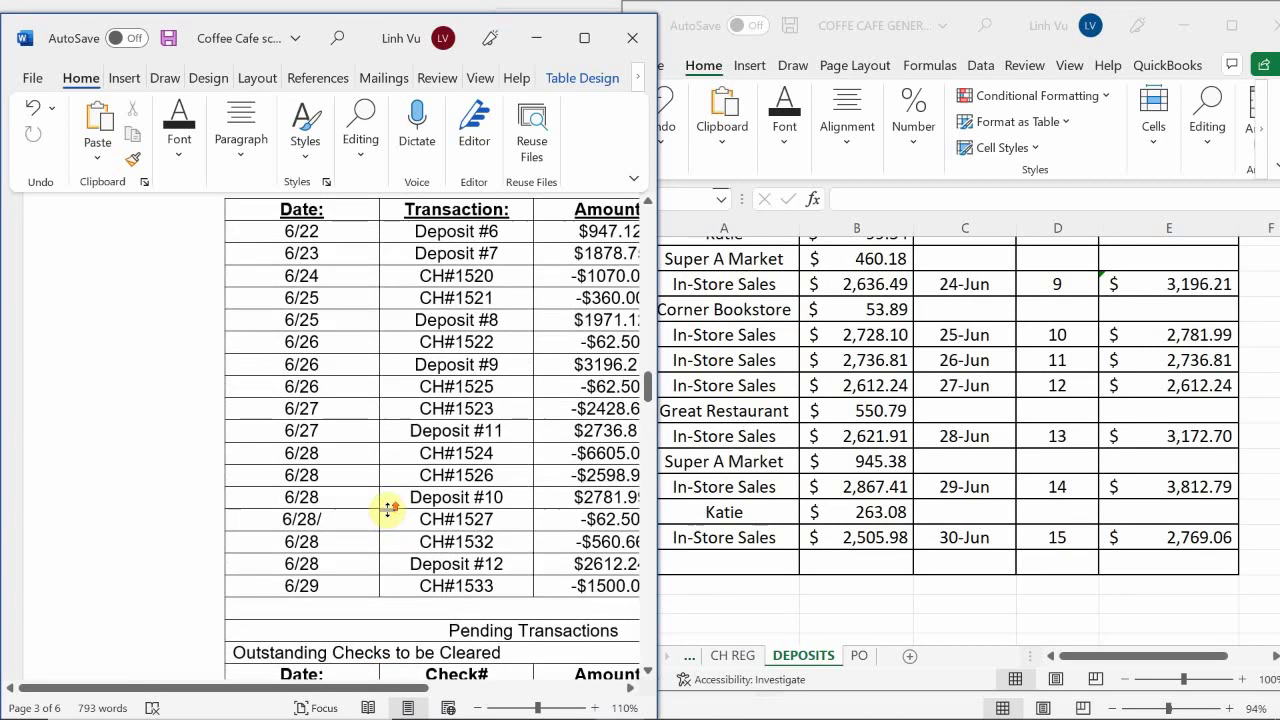
{"action": "scroll", "coordinate": [388, 510], "scroll_direction": "up", "scroll_amount": 12}
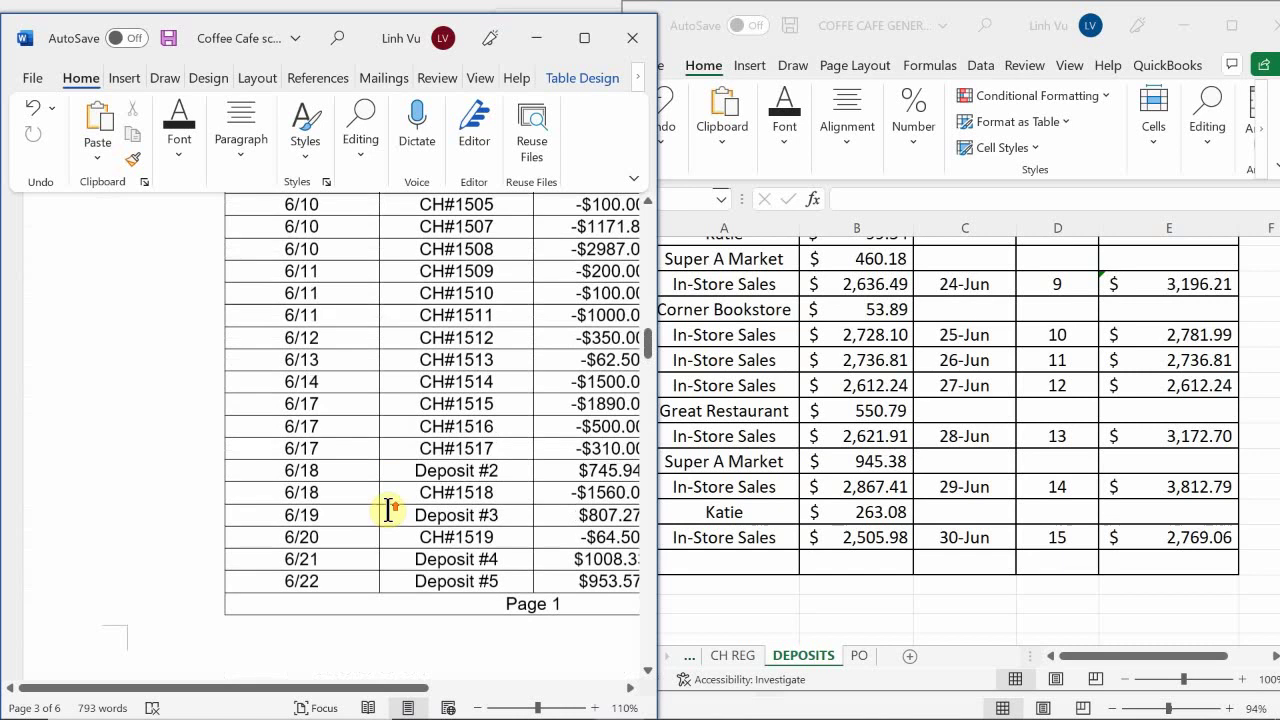
{"action": "scroll", "coordinate": [388, 510], "scroll_direction": "up", "scroll_amount": 2}
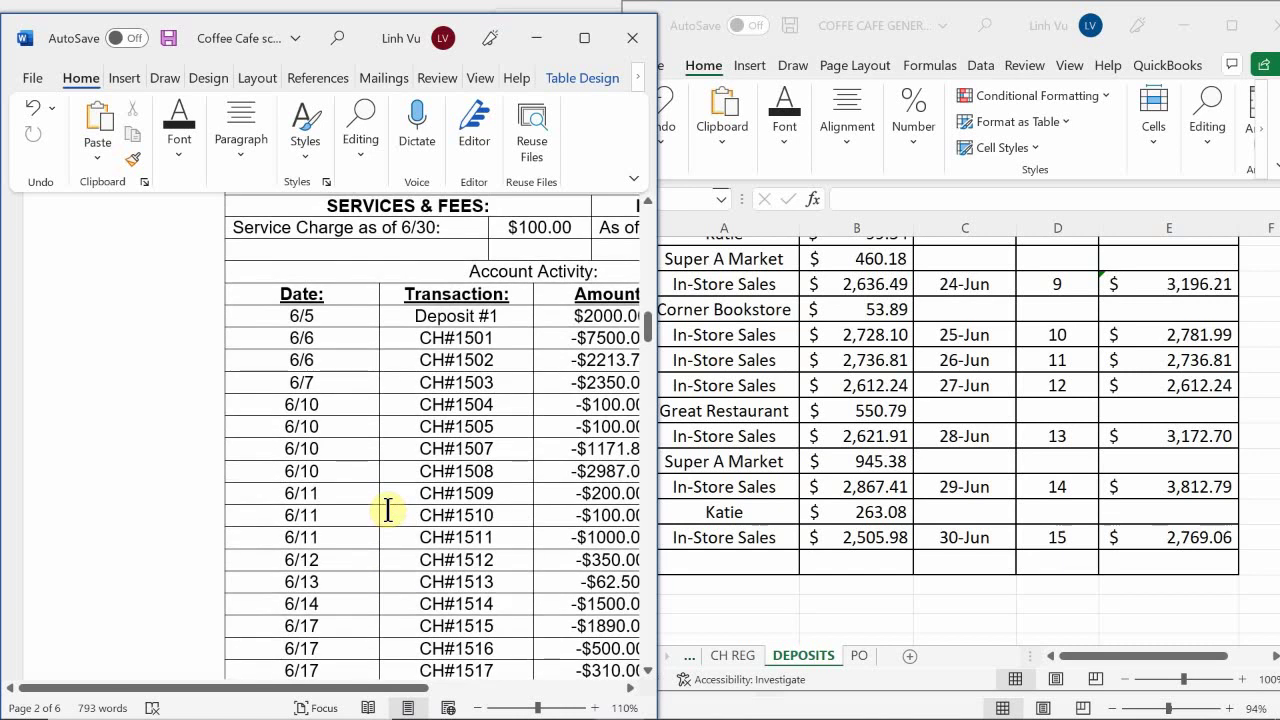
{"action": "scroll", "coordinate": [388, 510], "scroll_direction": "down", "scroll_amount": 2}
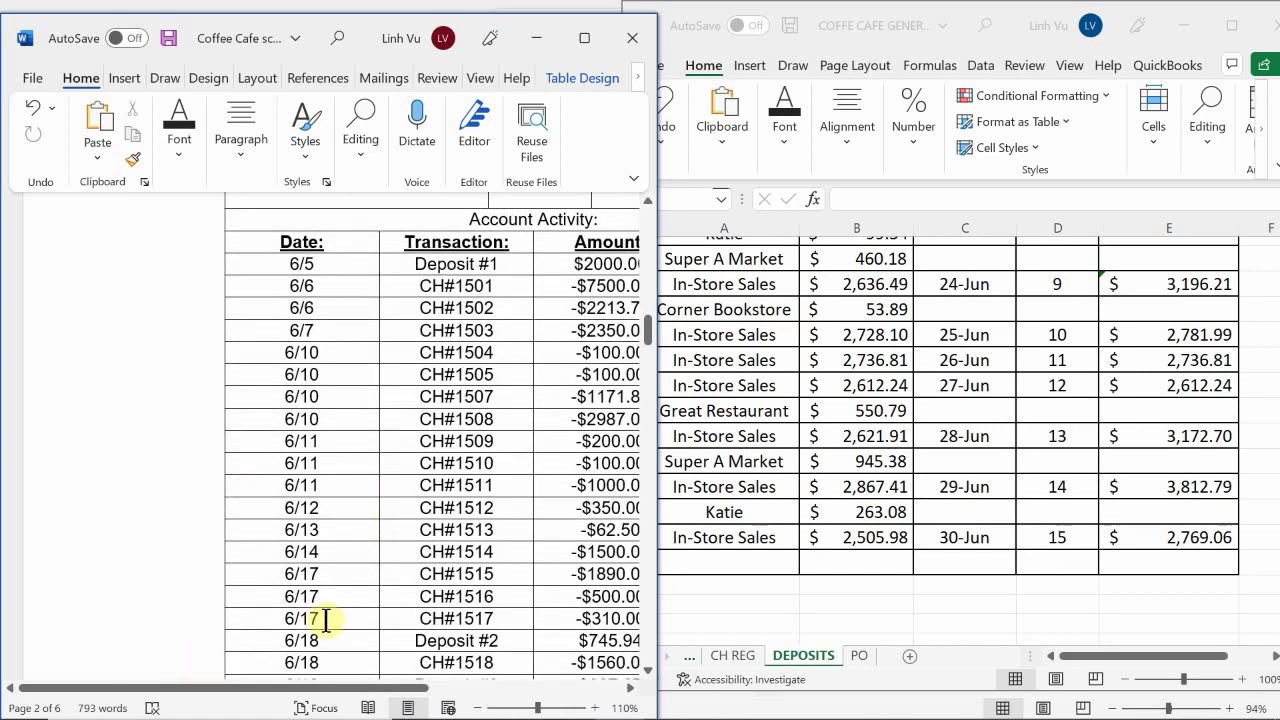
{"action": "scroll", "coordinate": [363, 700], "scroll_direction": "right", "scroll_amount": 3}
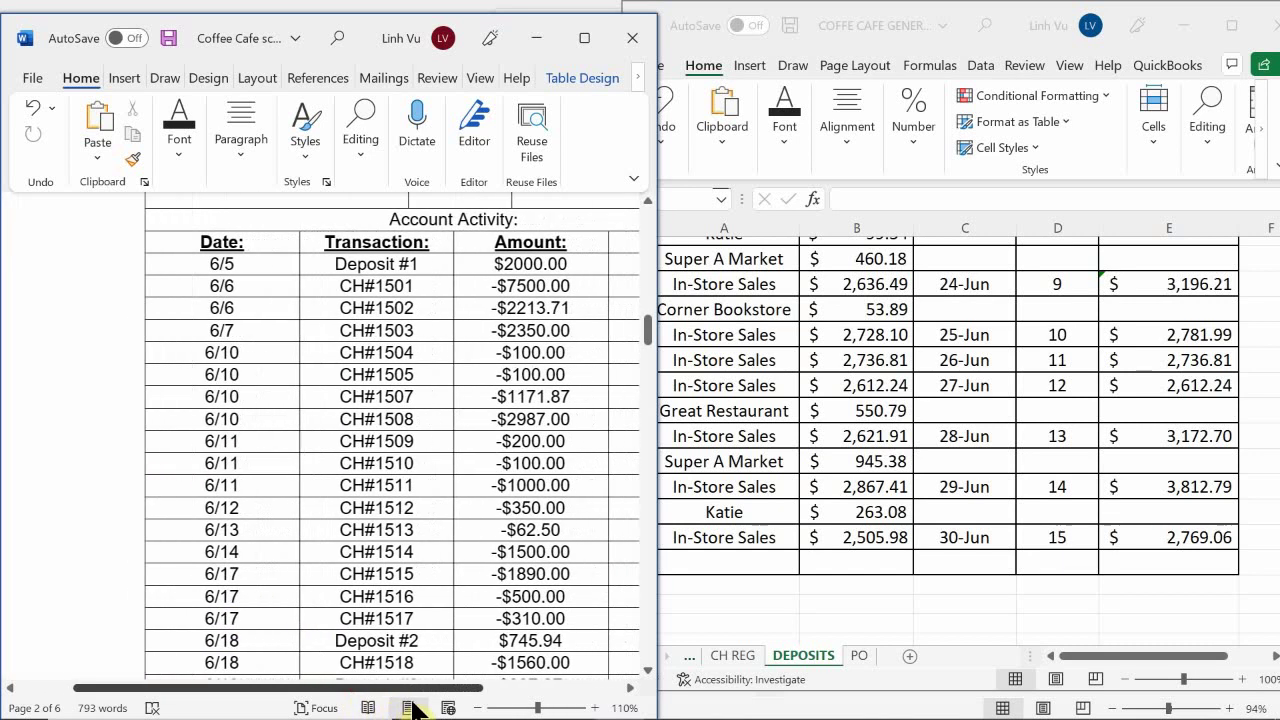
{"action": "scroll", "coordinate": [413, 708], "scroll_direction": "right", "scroll_amount": 3}
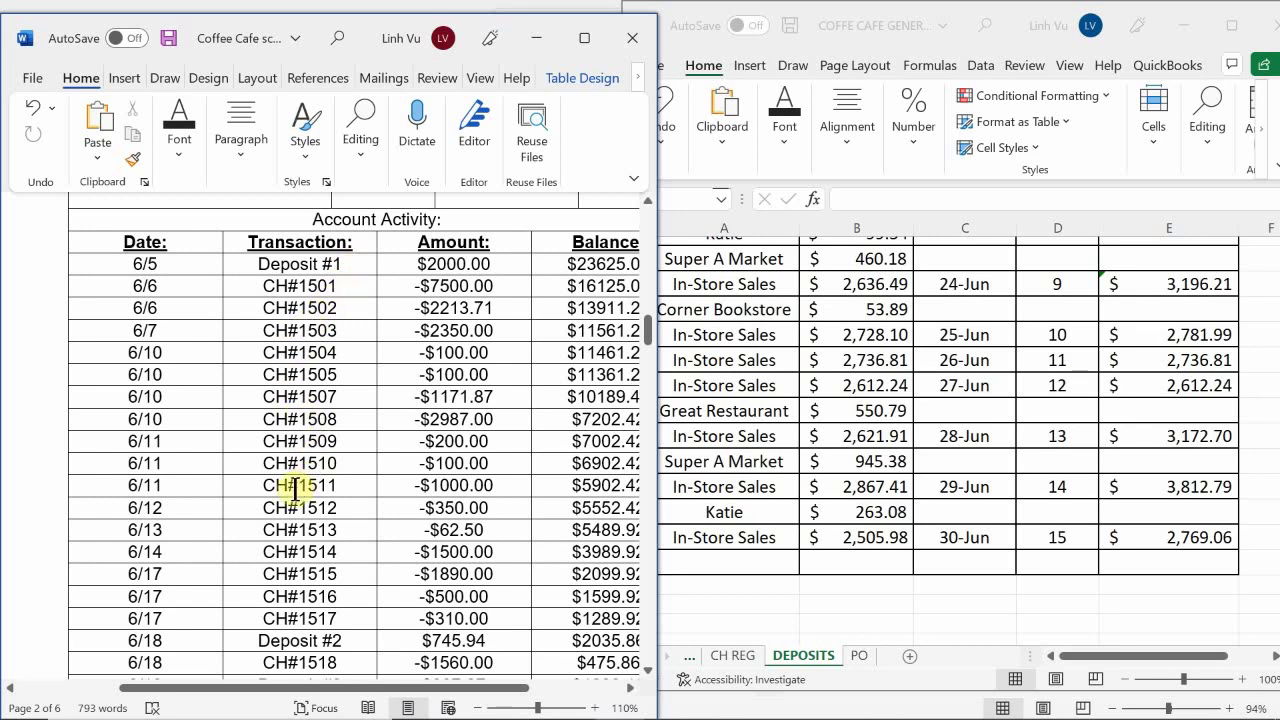
{"action": "scroll", "coordinate": [294, 585], "scroll_direction": "down", "scroll_amount": 2}
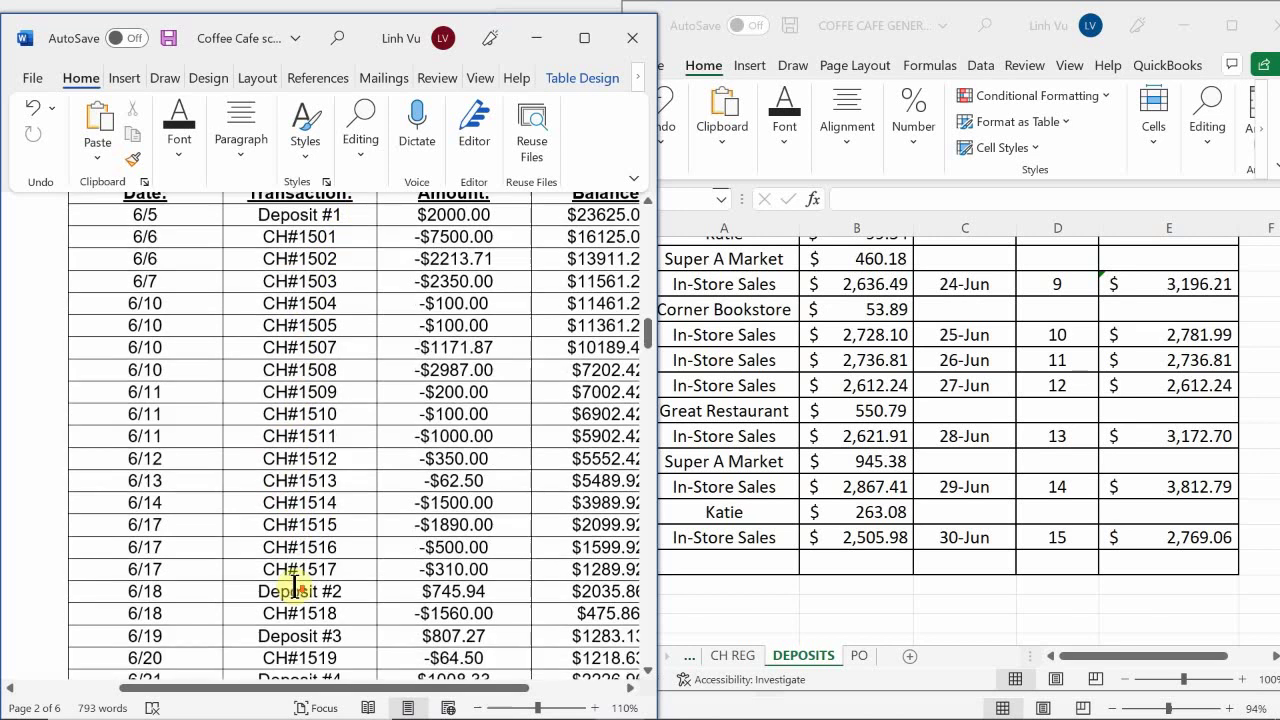
{"action": "scroll", "coordinate": [338, 539], "scroll_direction": "down", "scroll_amount": 3}
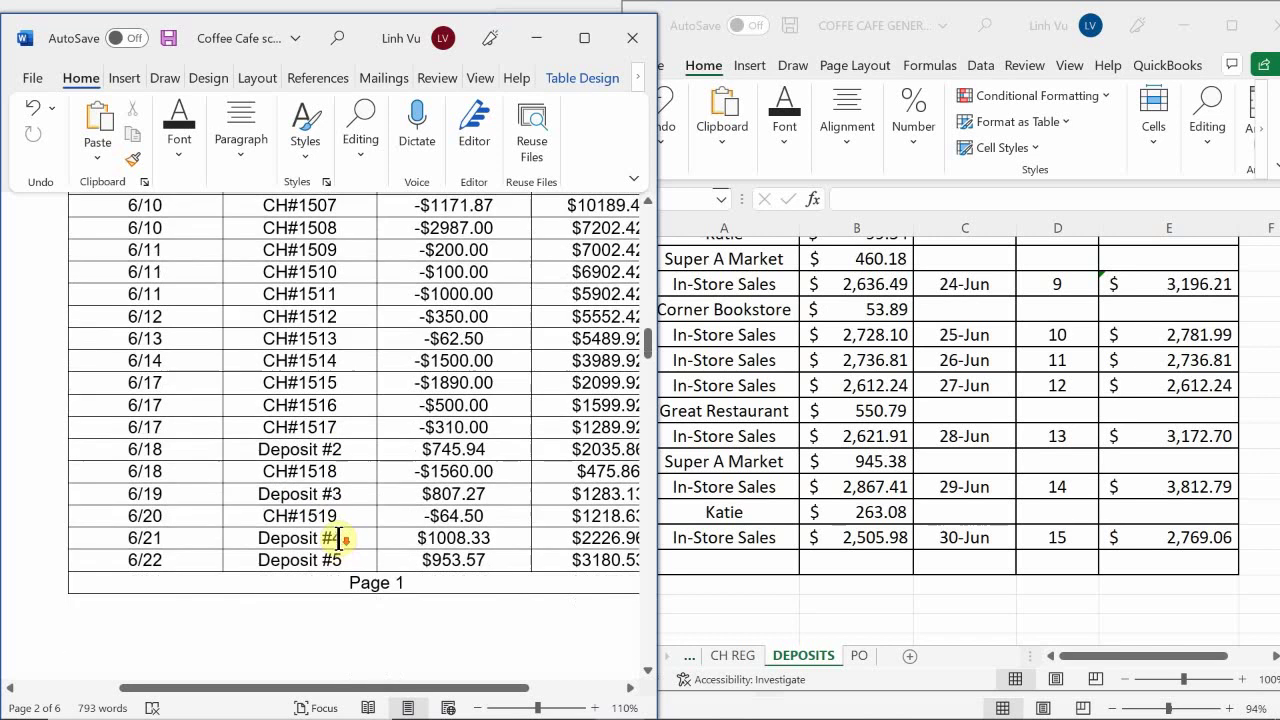
{"action": "scroll", "coordinate": [339, 539], "scroll_direction": "down", "scroll_amount": 1}
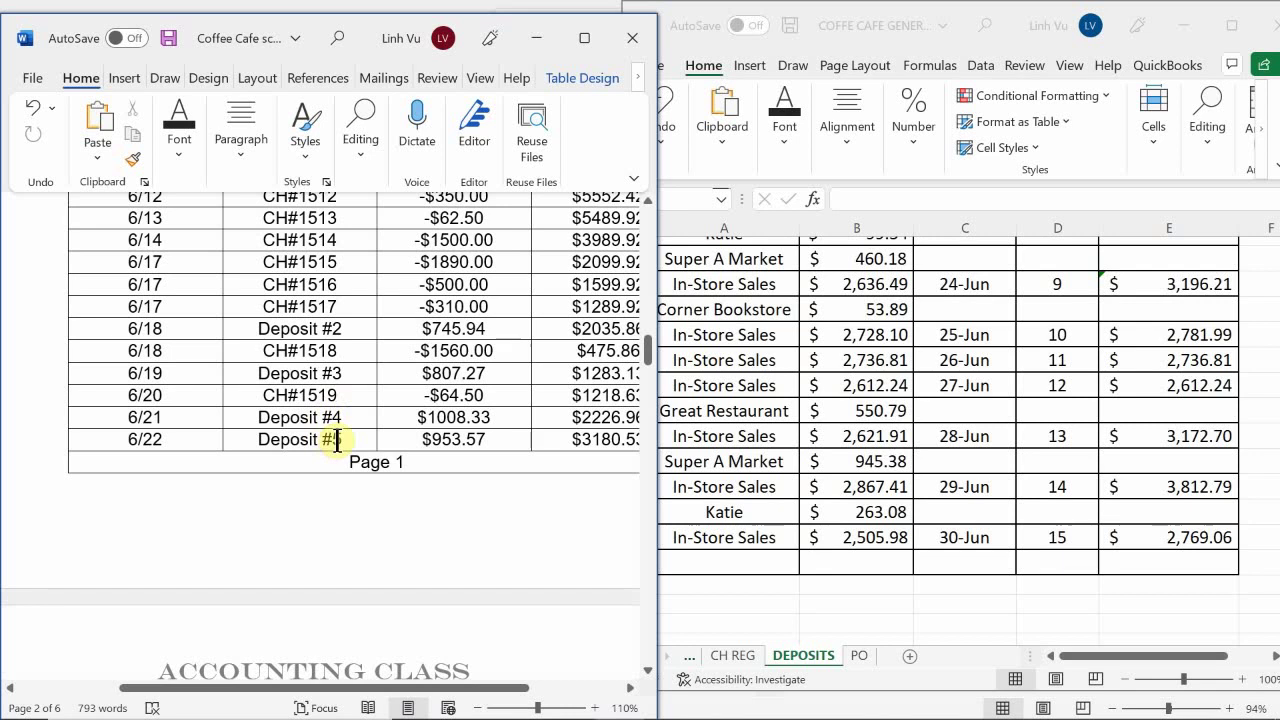
{"action": "scroll", "coordinate": [338, 445], "scroll_direction": "down", "scroll_amount": 2}
{"action": "scroll", "coordinate": [338, 450], "scroll_direction": "down", "scroll_amount": 5}
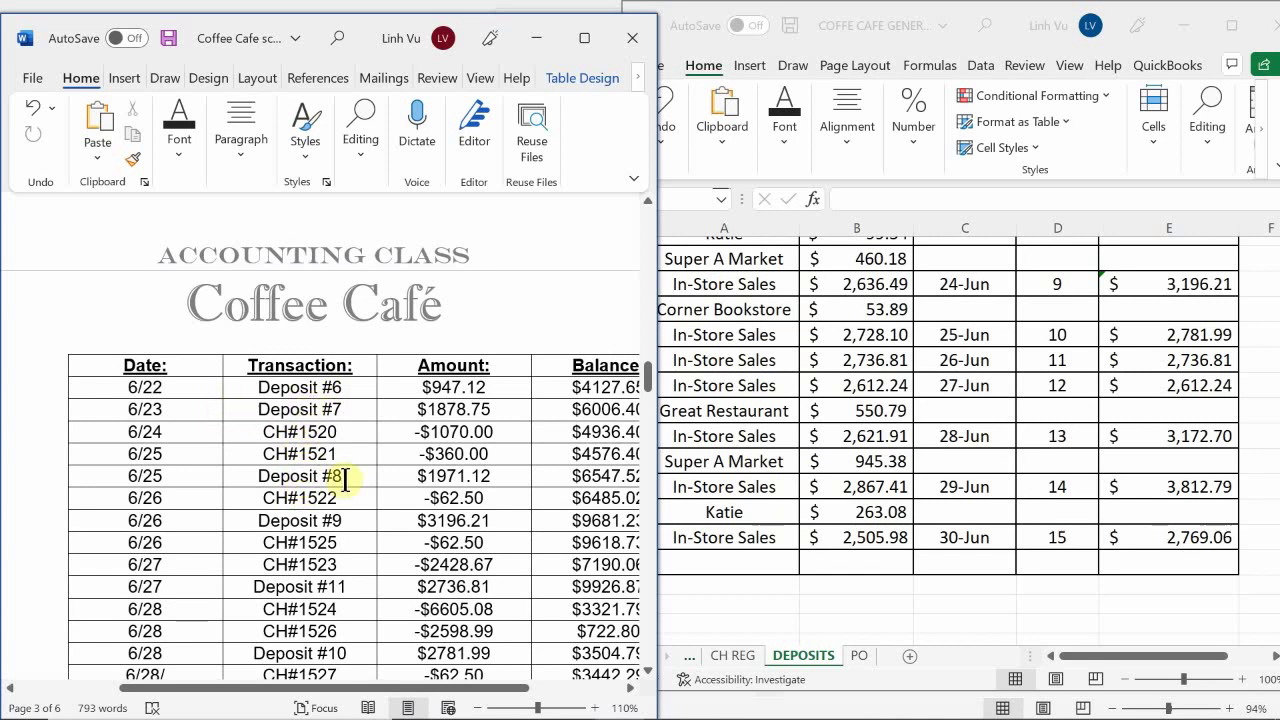
{"action": "scroll", "coordinate": [330, 519], "scroll_direction": "down", "scroll_amount": 1}
{"action": "scroll", "coordinate": [330, 519], "scroll_direction": "down", "scroll_amount": 2}
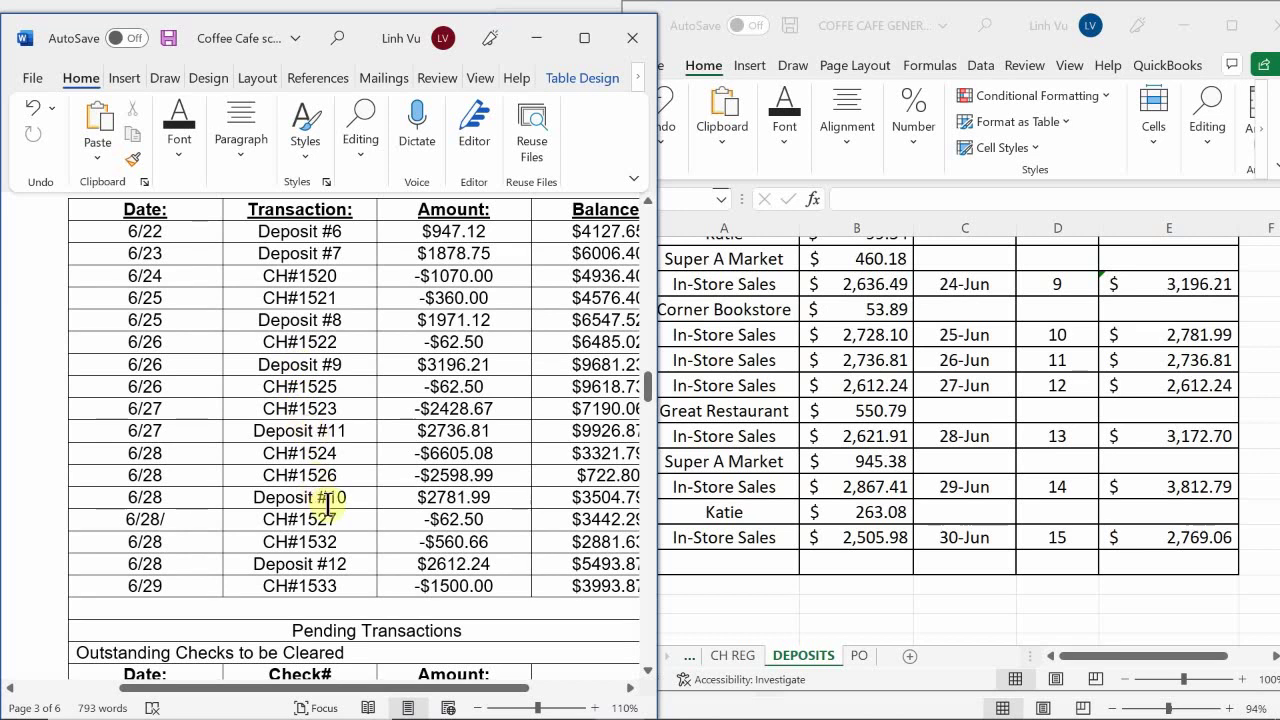
Scroll past the pending checks ($2863.25) and deposits ($9754.55) tables to the page 4 reconciliation
{"action": "scroll", "coordinate": [328, 505], "scroll_direction": "down", "scroll_amount": 2}
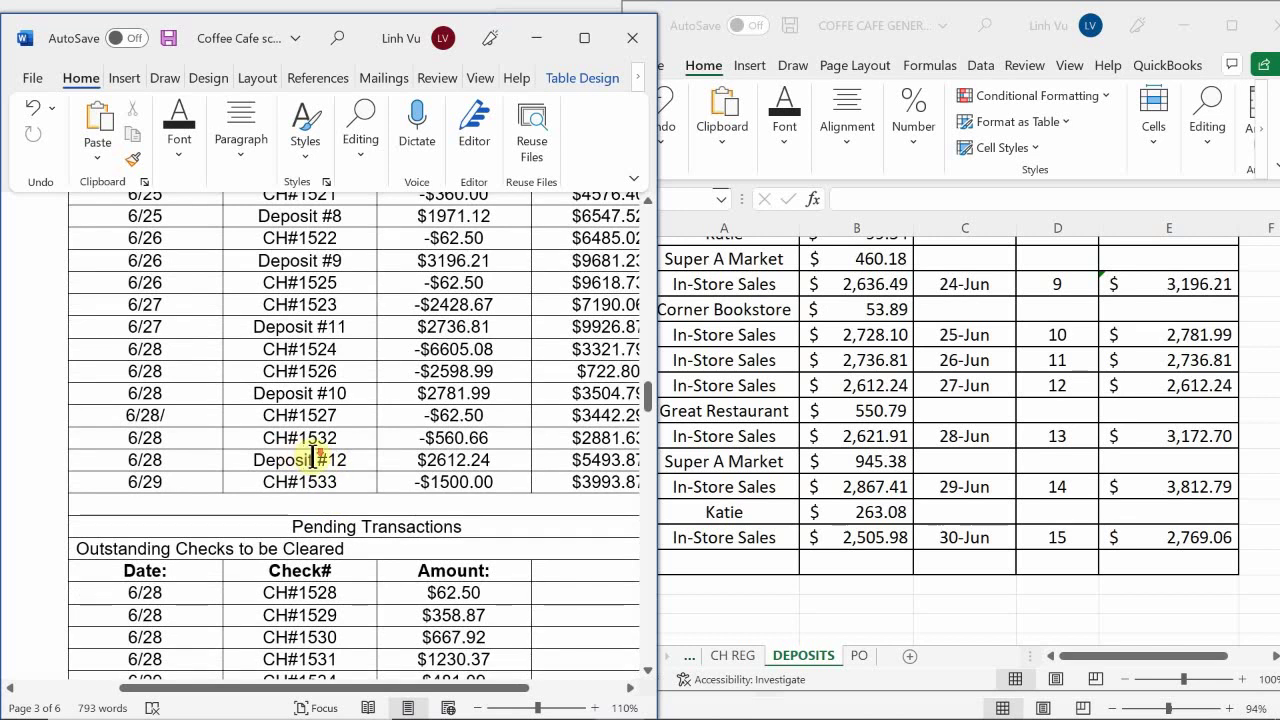
{"action": "scroll", "coordinate": [320, 452], "scroll_direction": "down", "scroll_amount": 2}
{"action": "scroll", "coordinate": [318, 352], "scroll_direction": "up", "scroll_amount": 3}
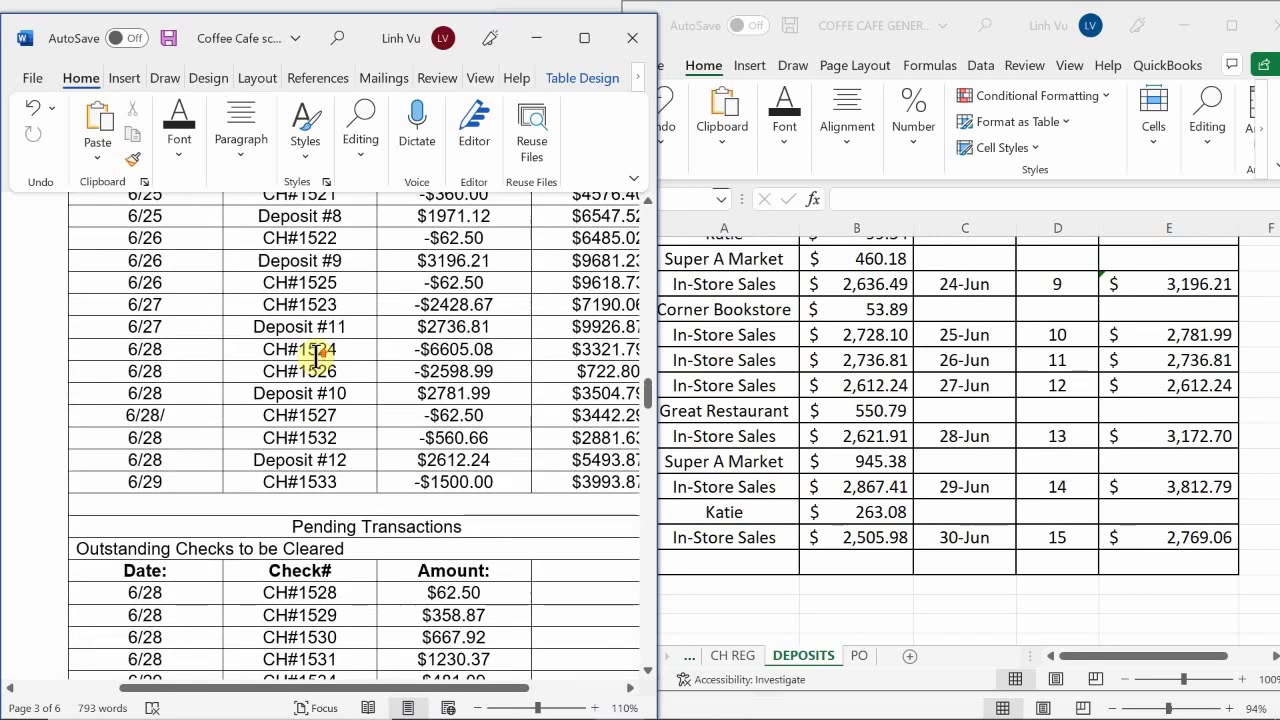
{"action": "scroll", "coordinate": [318, 354], "scroll_direction": "up", "scroll_amount": 1}
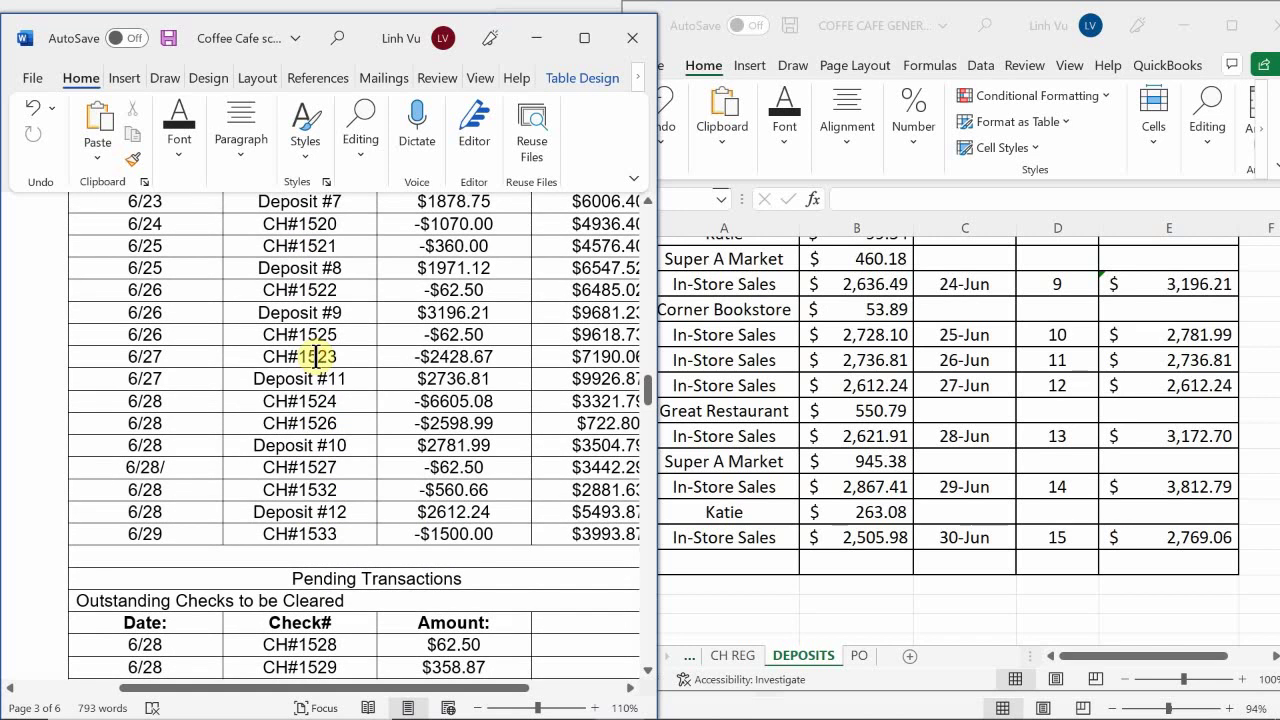
{"action": "scroll", "coordinate": [316, 358], "scroll_direction": "down", "scroll_amount": 1}
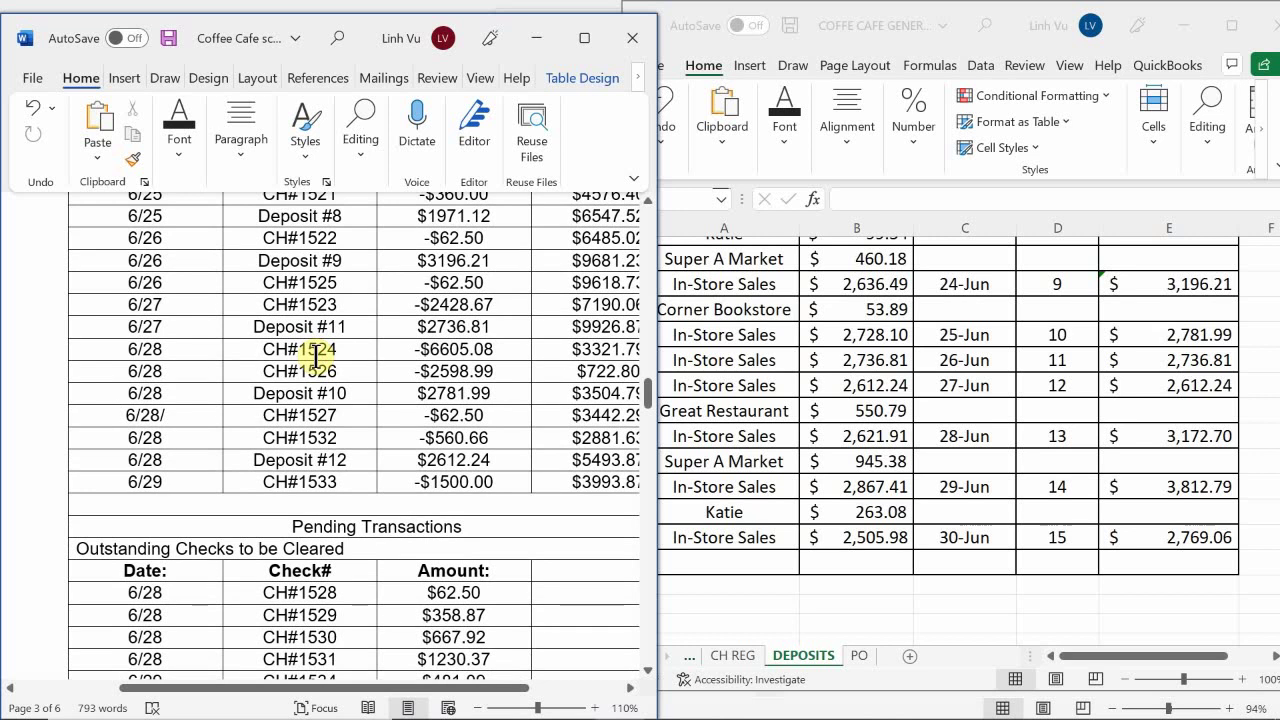
{"action": "scroll", "coordinate": [316, 356], "scroll_direction": "down", "scroll_amount": 2}
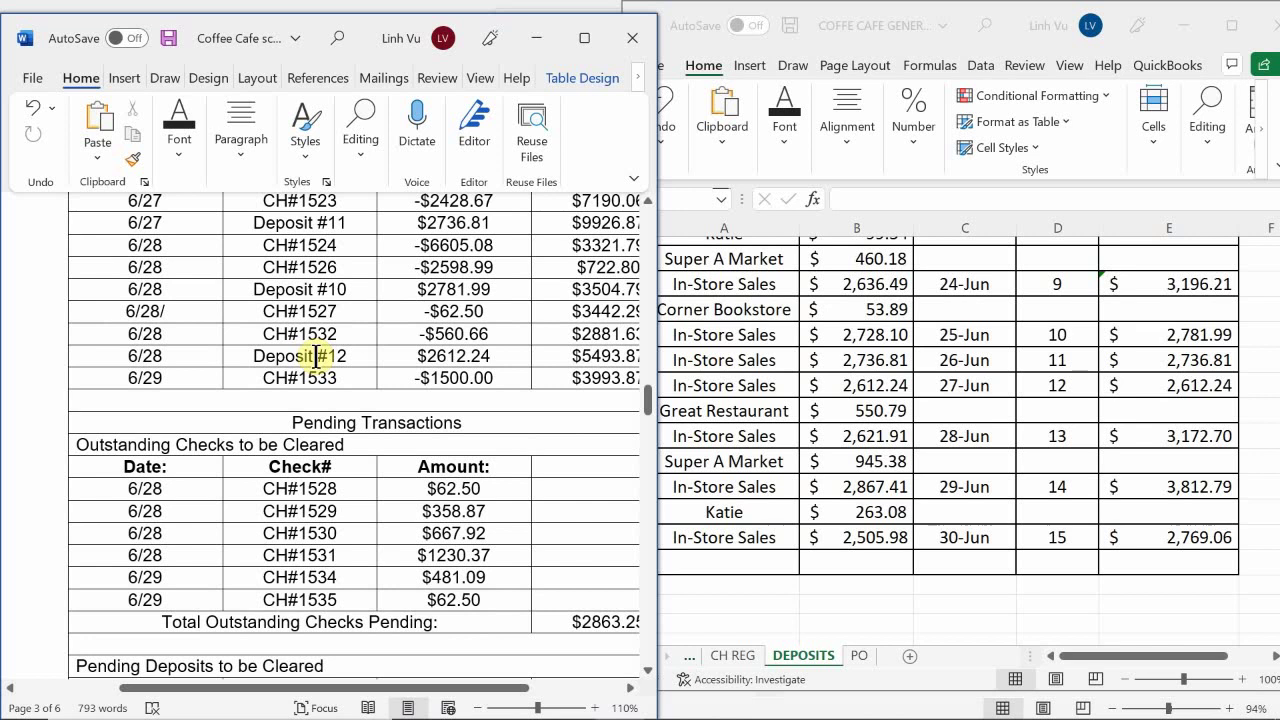
{"action": "scroll", "coordinate": [316, 356], "scroll_direction": "down", "scroll_amount": 2}
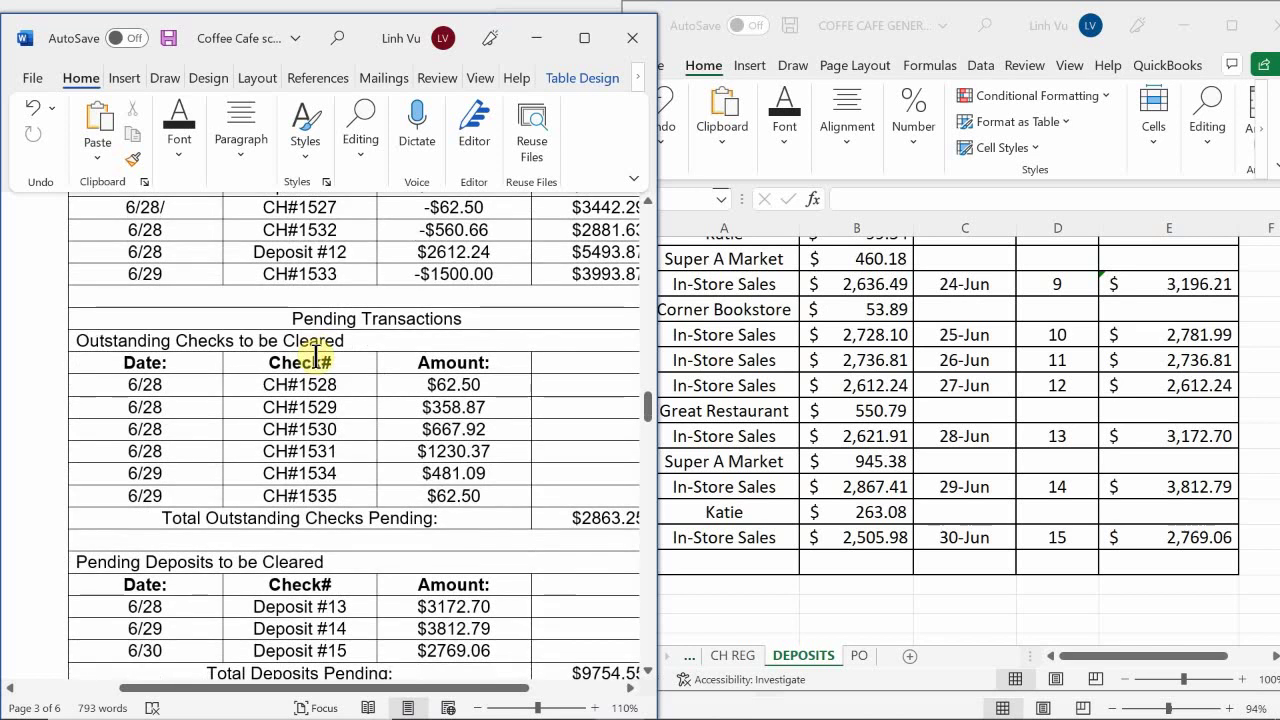
{"action": "scroll", "coordinate": [316, 356], "scroll_direction": "down", "scroll_amount": 2}
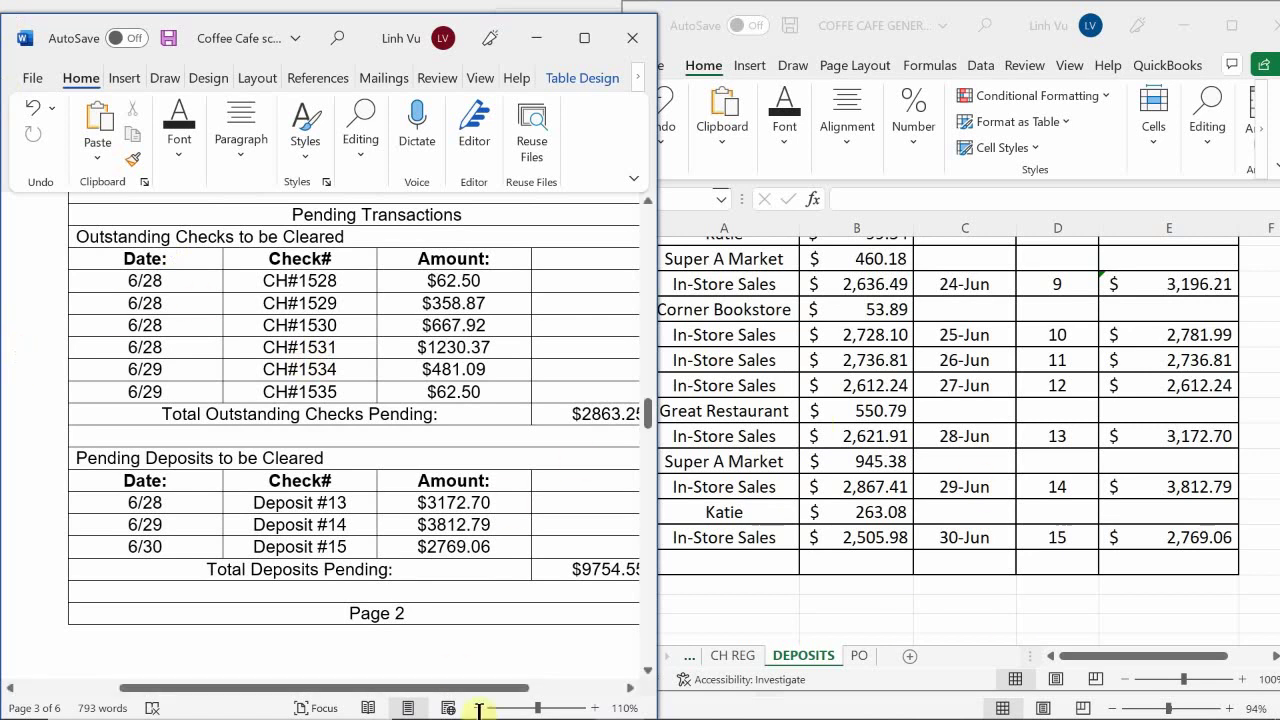
{"action": "scroll", "coordinate": [470, 570], "scroll_direction": "down", "scroll_amount": 5}
{"action": "scroll", "coordinate": [472, 575], "scroll_direction": "down", "scroll_amount": 7}
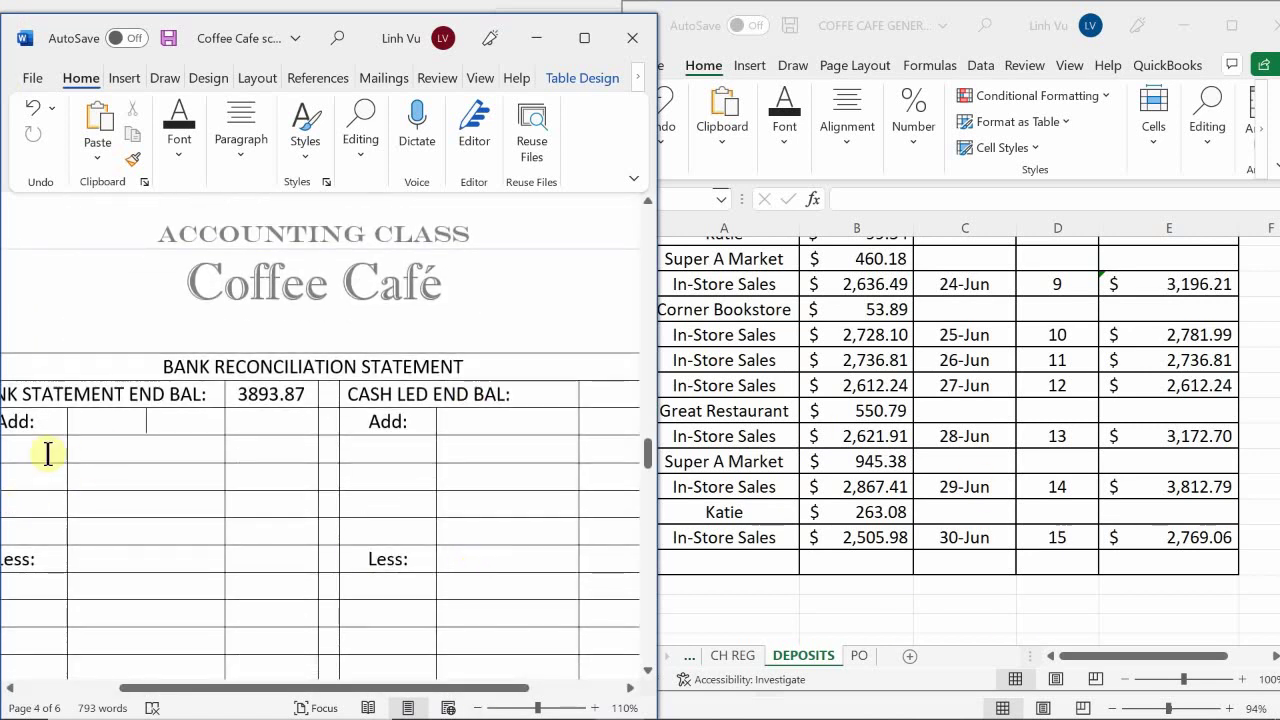
Enter DEP#13 in the first Add row of the reconciliation
{"action": "left_click", "coordinate": [47, 450]}
{"action": "type", "text": "6/30"}
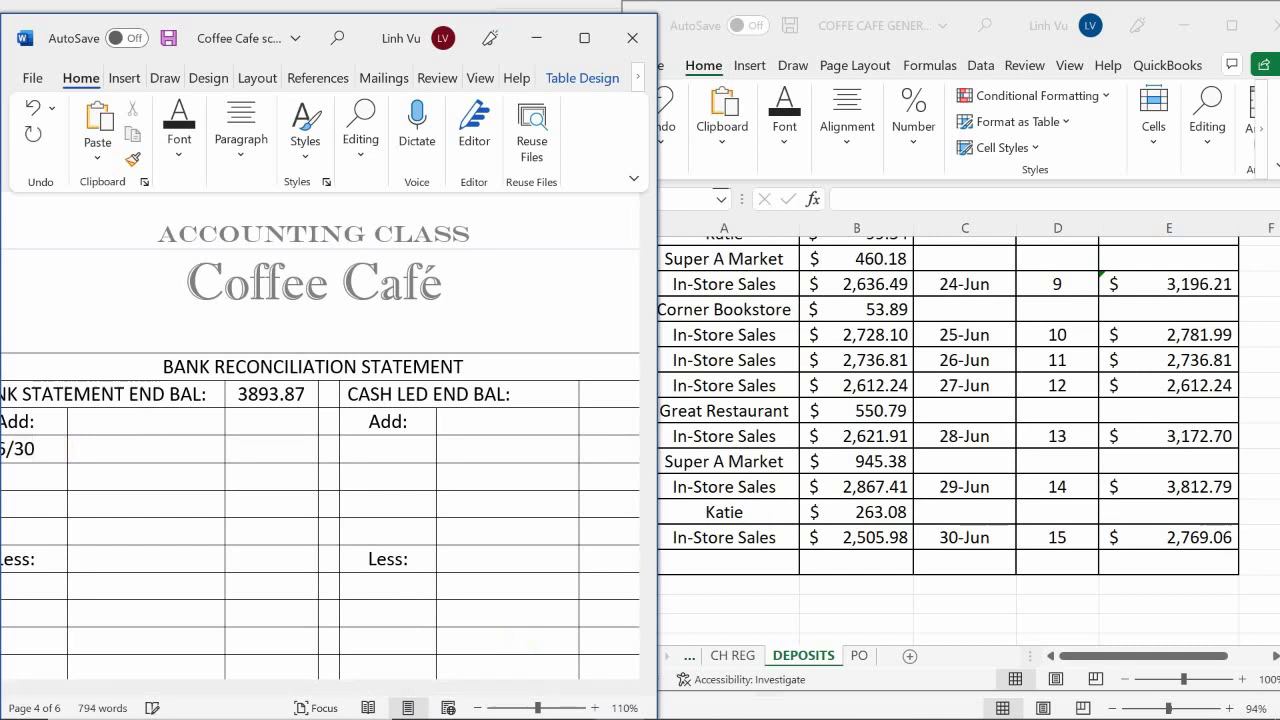
{"action": "left_click", "coordinate": [147, 448]}
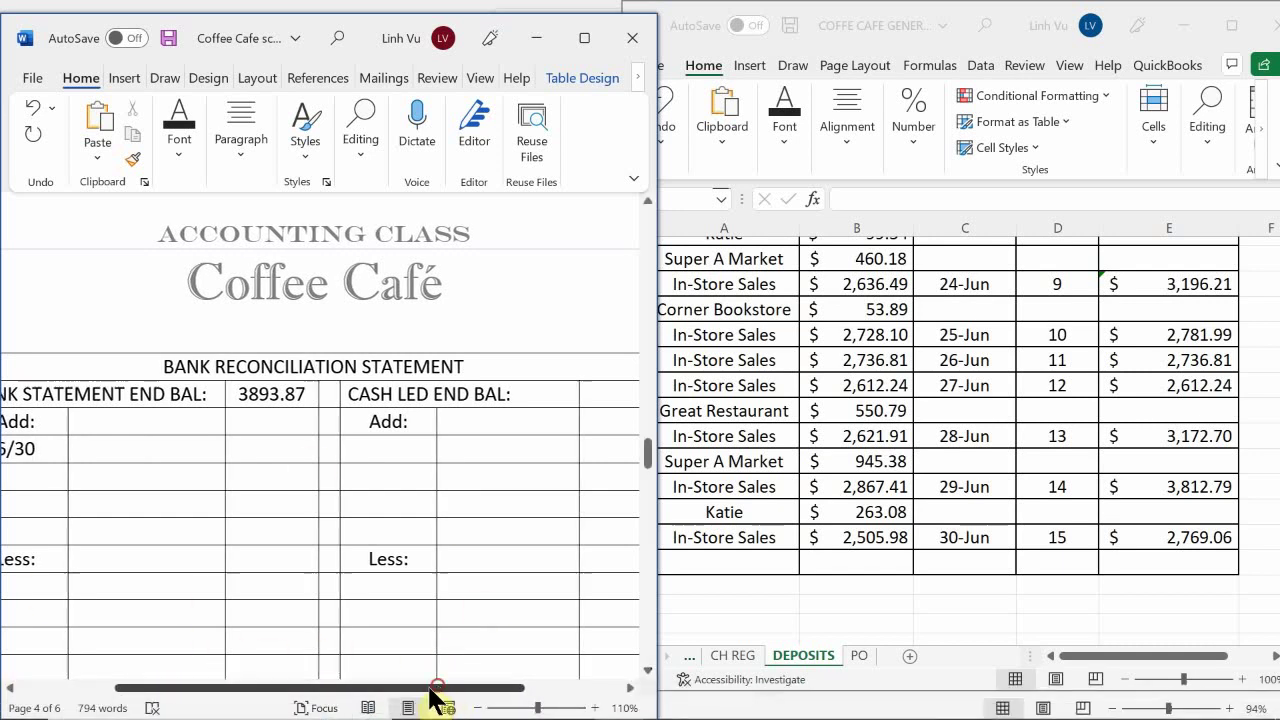
{"action": "left_click_drag", "start_coordinate": [437, 688], "coordinate": [342, 690]}
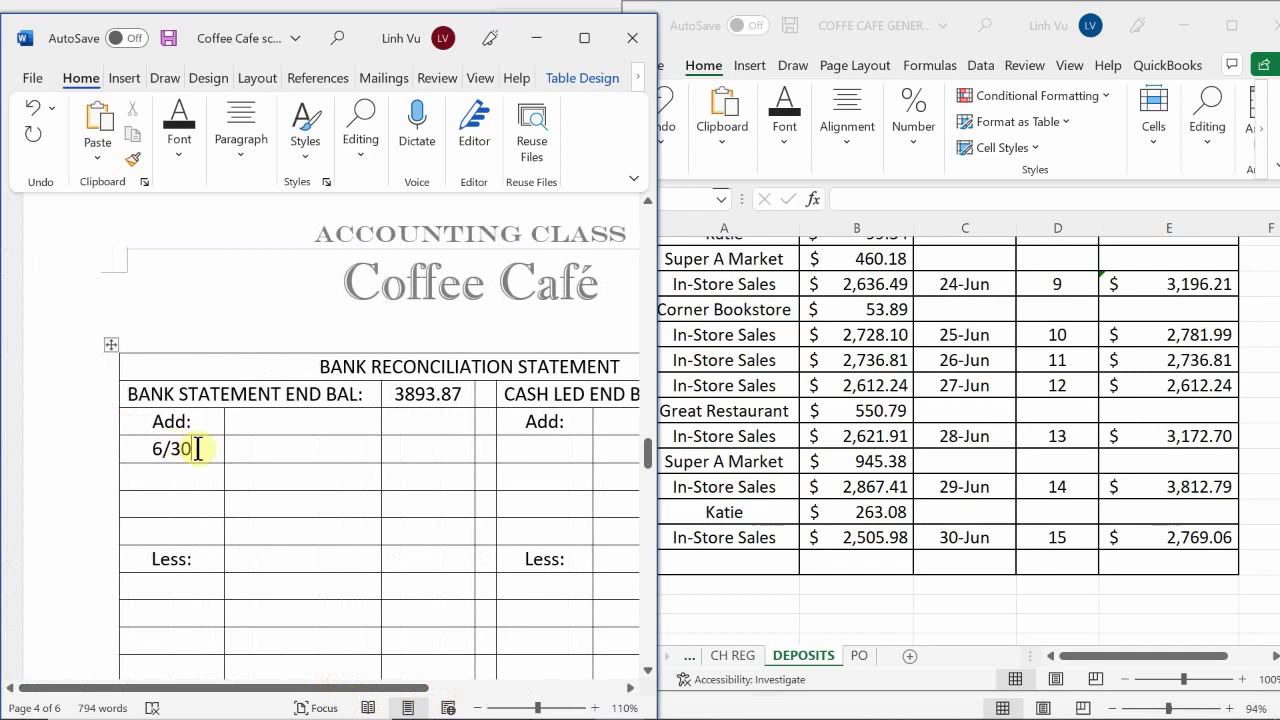
{"action": "key", "text": "BackSpace"}
{"action": "key", "text": "BackSpace"}
{"action": "key", "text": "BackSpace"}
{"action": "key", "text": "BackSpace"}
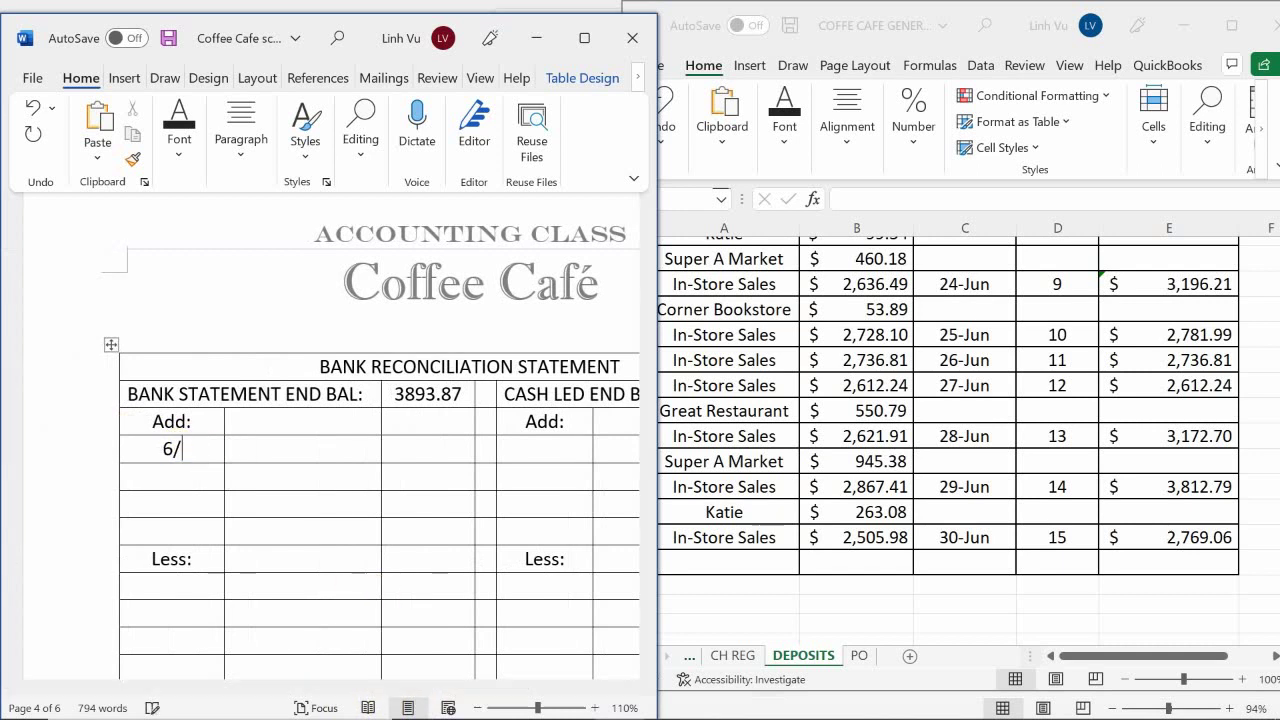
{"action": "type", "text": "DEP#13"}
Fill the next two Add rows with DEP#14 and DEP#15
{"action": "key", "text": "Down"}
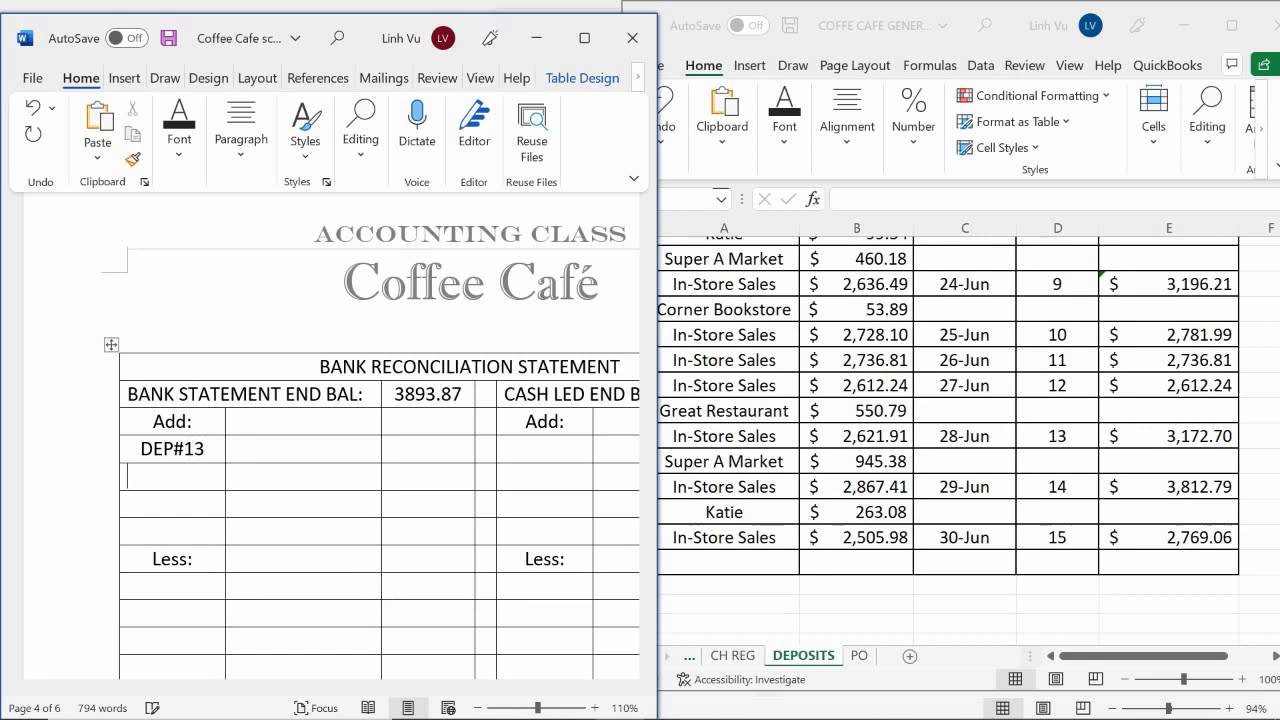
{"action": "type", "text": "DEP#14"}
{"action": "key", "text": "Down"}
{"action": "type", "text": "DEP#"}
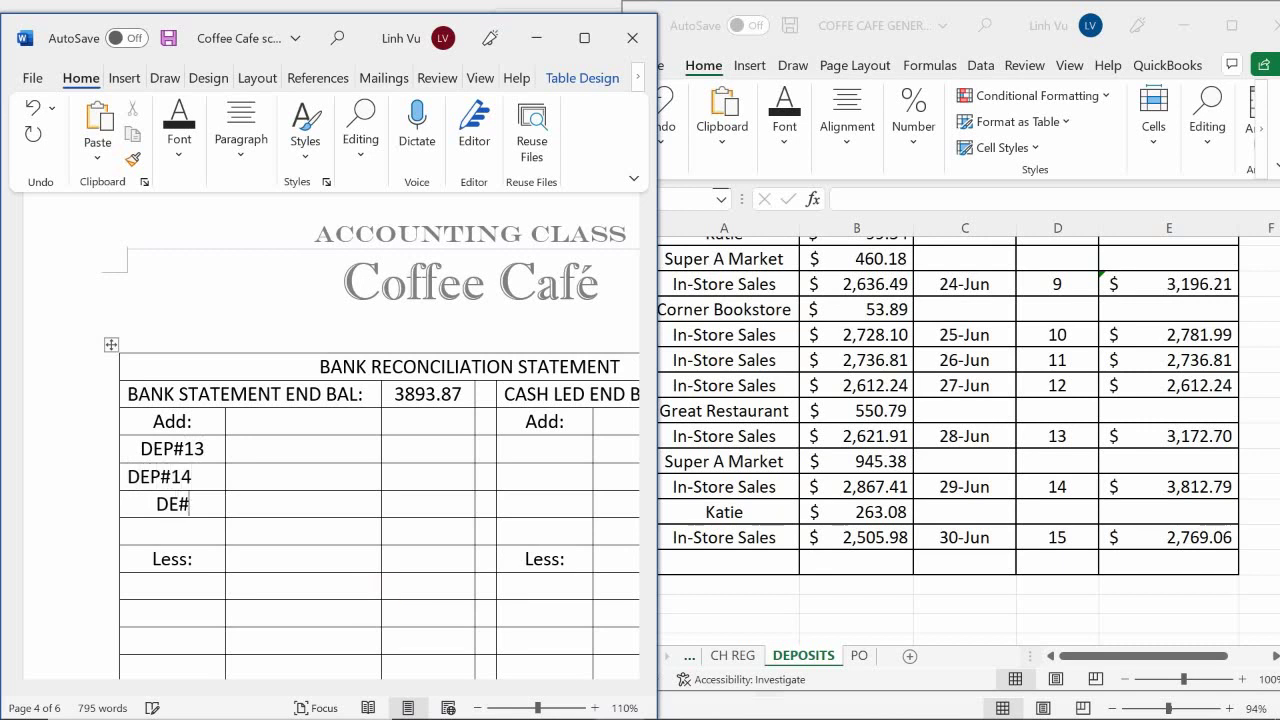
{"action": "key", "text": "BackSpace"}
{"action": "type", "text": "P#15"}
{"action": "scroll", "coordinate": [338, 540], "scroll_direction": "up", "scroll_amount": 5}
{"action": "scroll", "coordinate": [342, 543], "scroll_direction": "up", "scroll_amount": 1}
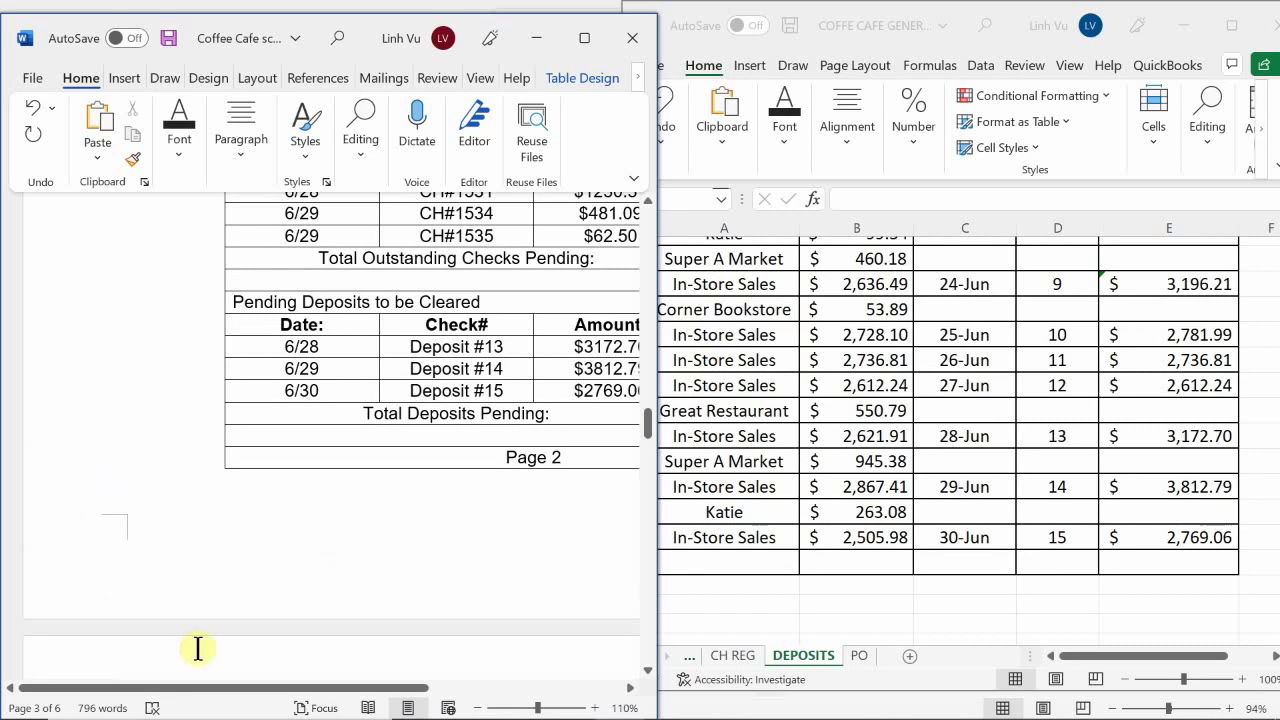
Copy the pending deposit amounts $3172.70, $3812.79 and $2769.06 from the Pending Deposits table
{"action": "left_click_drag", "start_coordinate": [283, 683], "coordinate": [395, 660]}
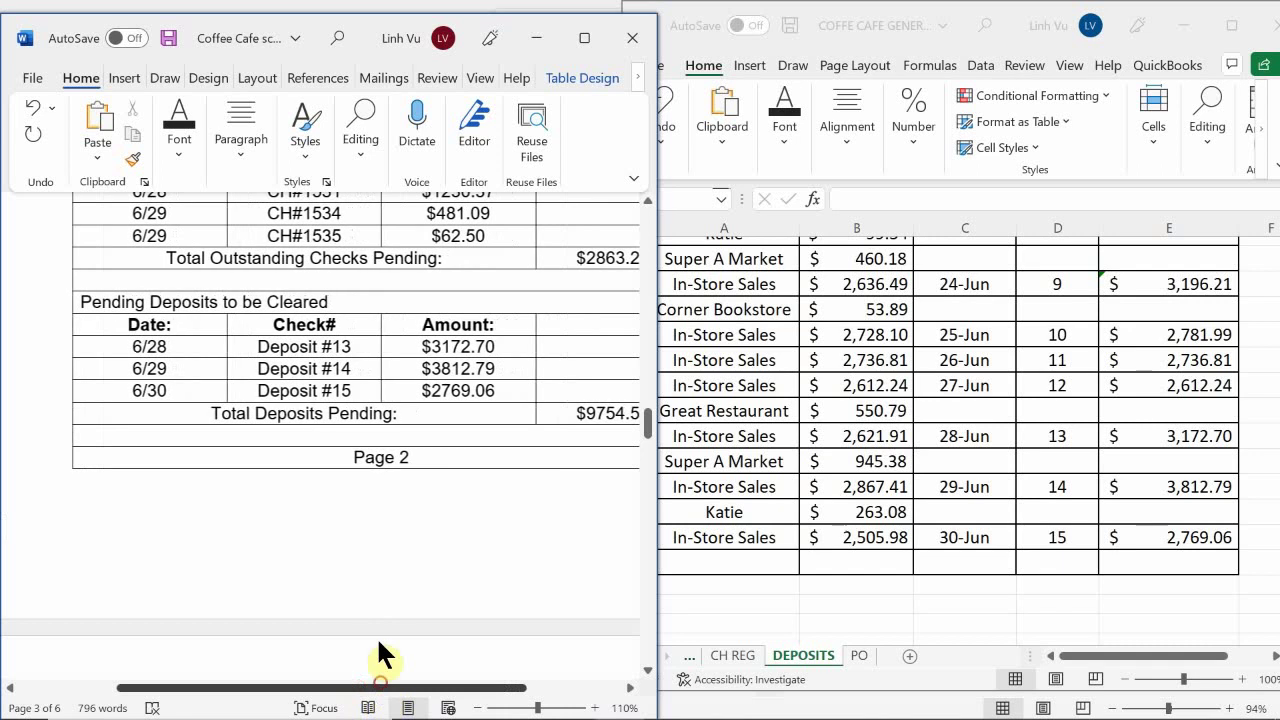
{"action": "left_click", "coordinate": [398, 525]}
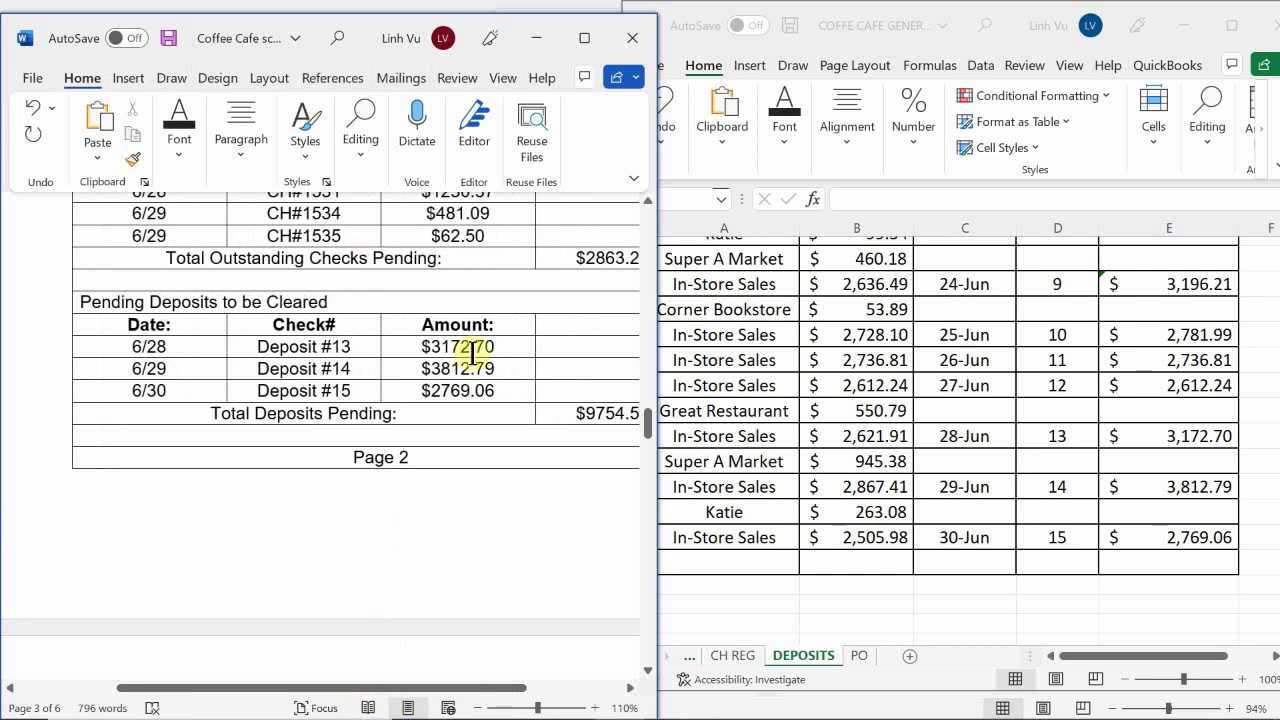
{"action": "left_click_drag", "start_coordinate": [501, 346], "coordinate": [508, 388]}
{"action": "key", "text": "ctrl+c"}
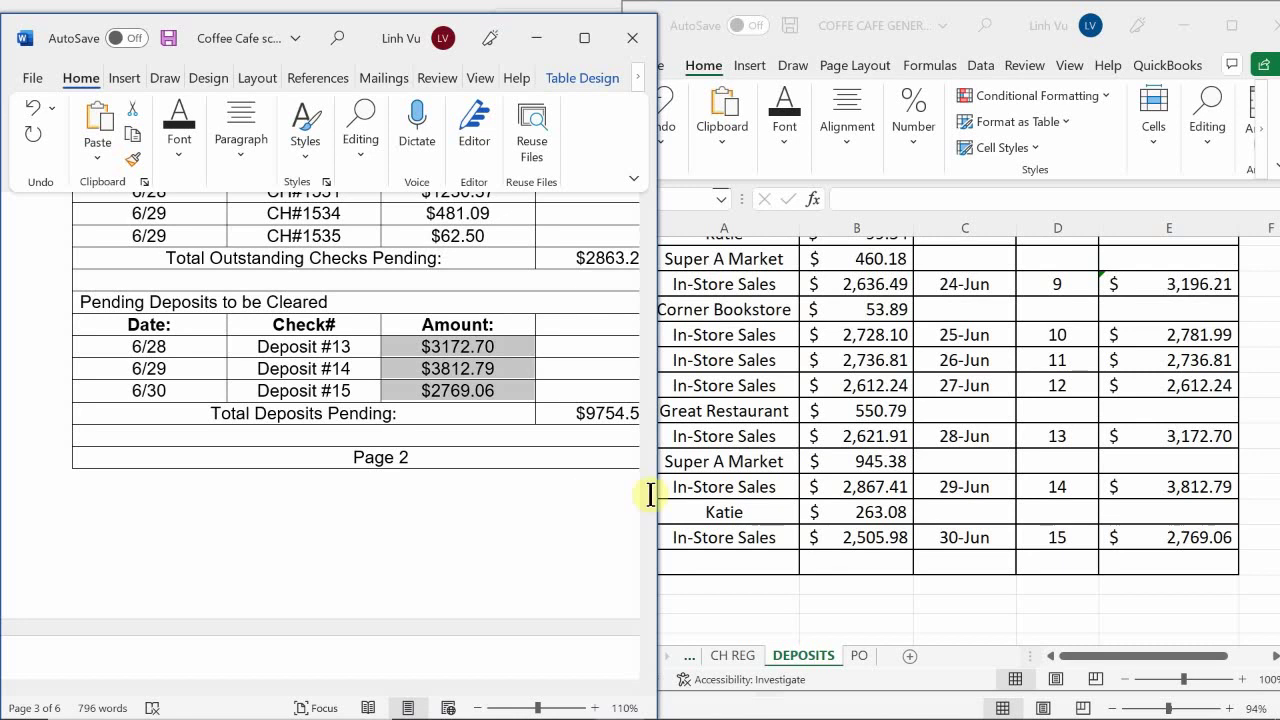
{"action": "scroll", "coordinate": [139, 516], "scroll_direction": "down", "scroll_amount": 5}
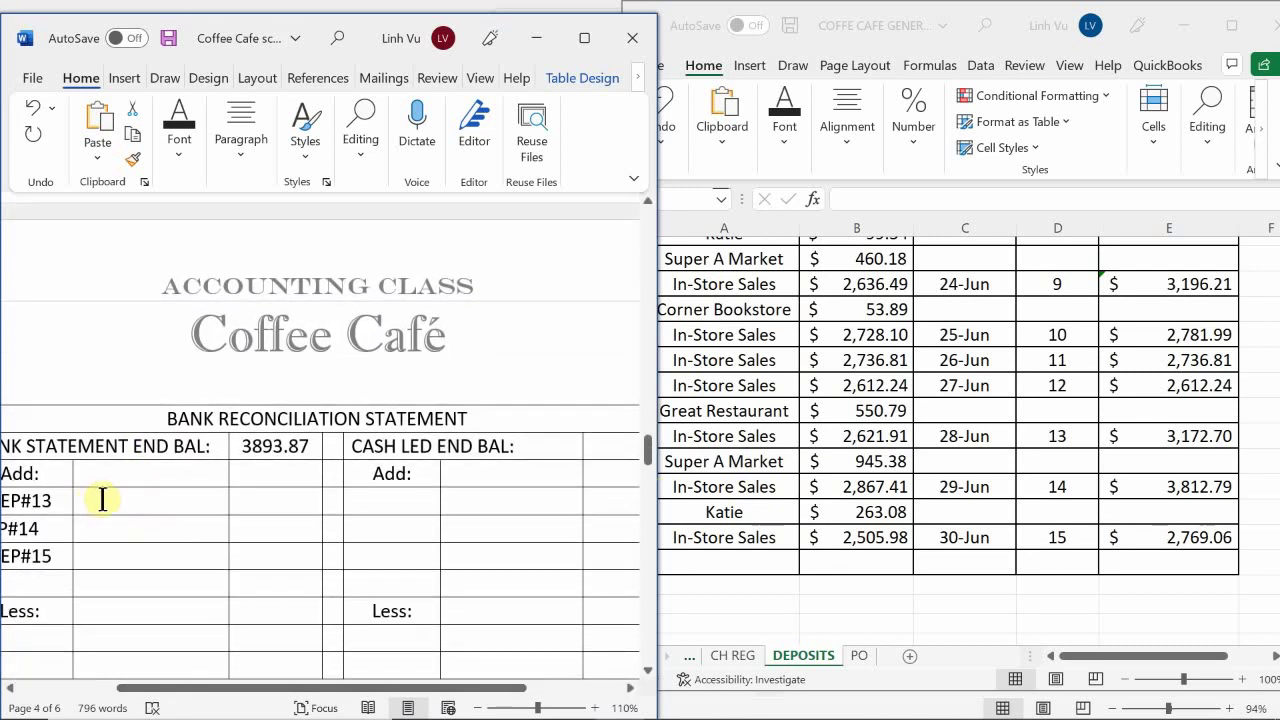
Paste $3172.70, $3812.79 and $2769.06 beside DEP#13, DEP#14 and DEP#15
{"action": "left_click", "coordinate": [101, 497]}
{"action": "key", "text": "ctrl+v"}
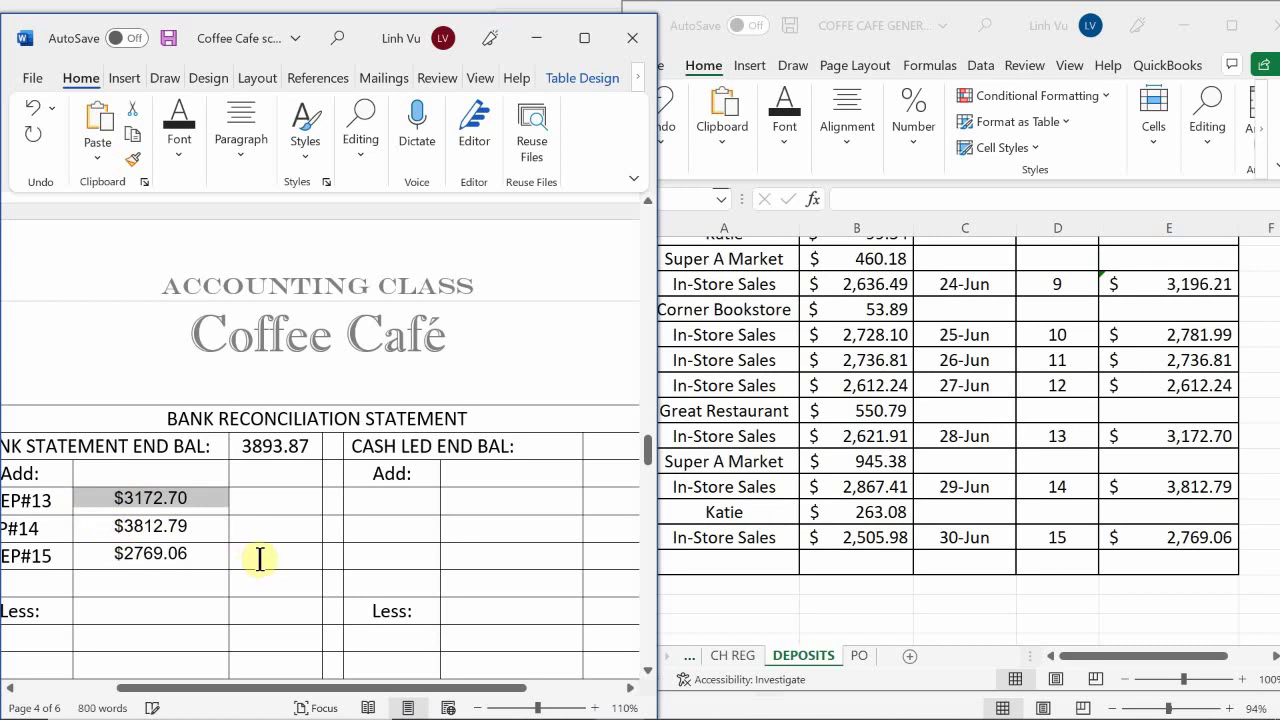
{"action": "left_click", "coordinate": [260, 586]}
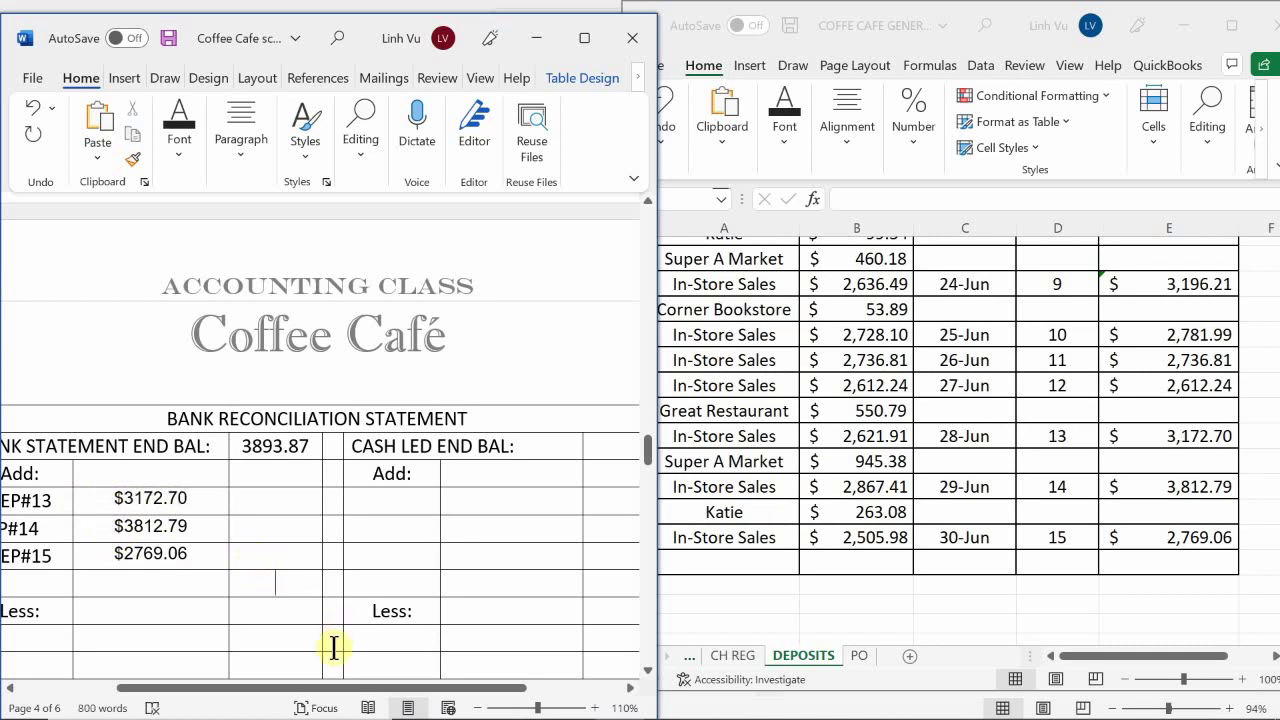
{"action": "left_click_drag", "start_coordinate": [375, 692], "coordinate": [237, 686]}
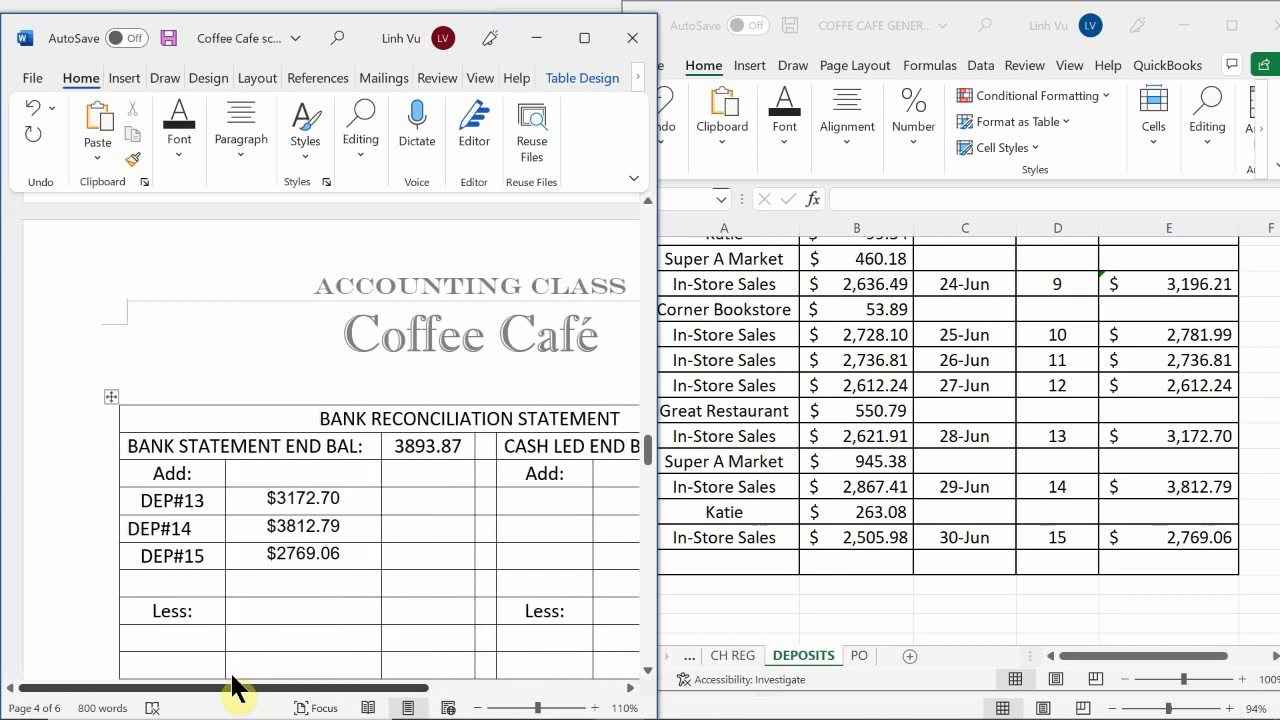
{"action": "scroll", "coordinate": [290, 580], "scroll_direction": "down", "scroll_amount": 3}
{"action": "scroll", "coordinate": [290, 580], "scroll_direction": "up", "scroll_amount": 1}
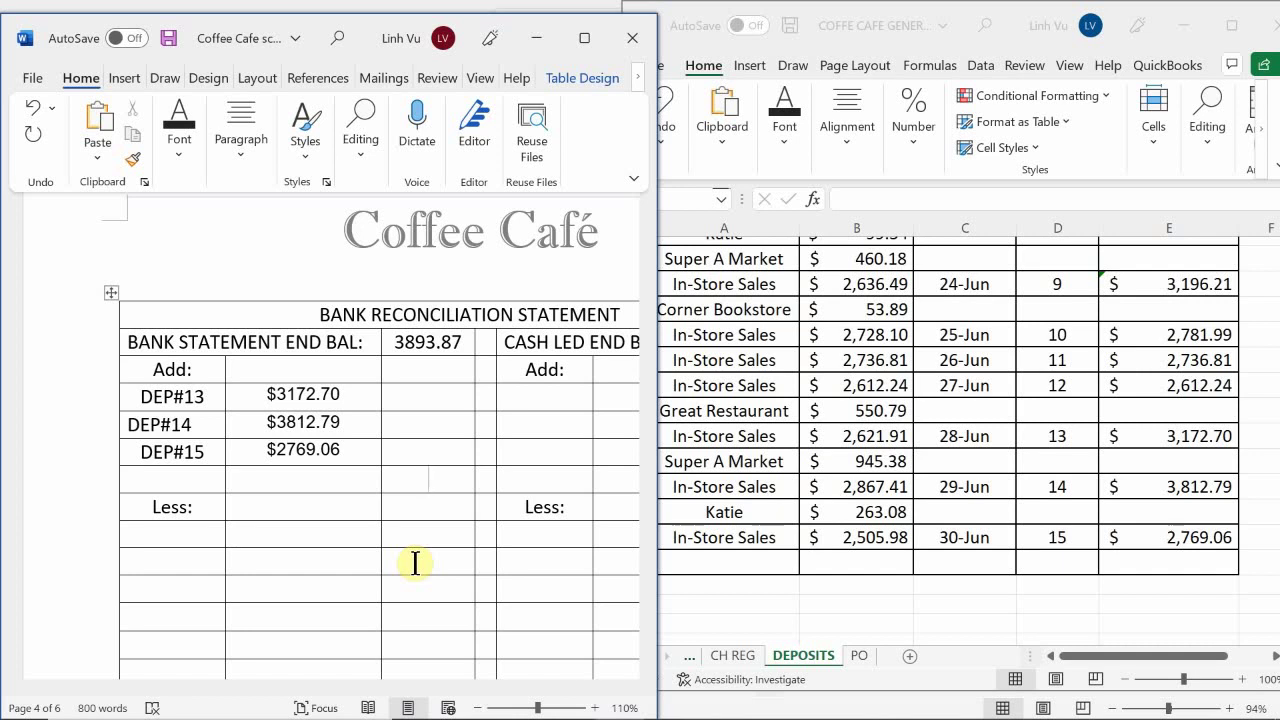
Enter the deposits total 9754.55 in the third column below the three amounts
{"action": "type", "text": "97"}
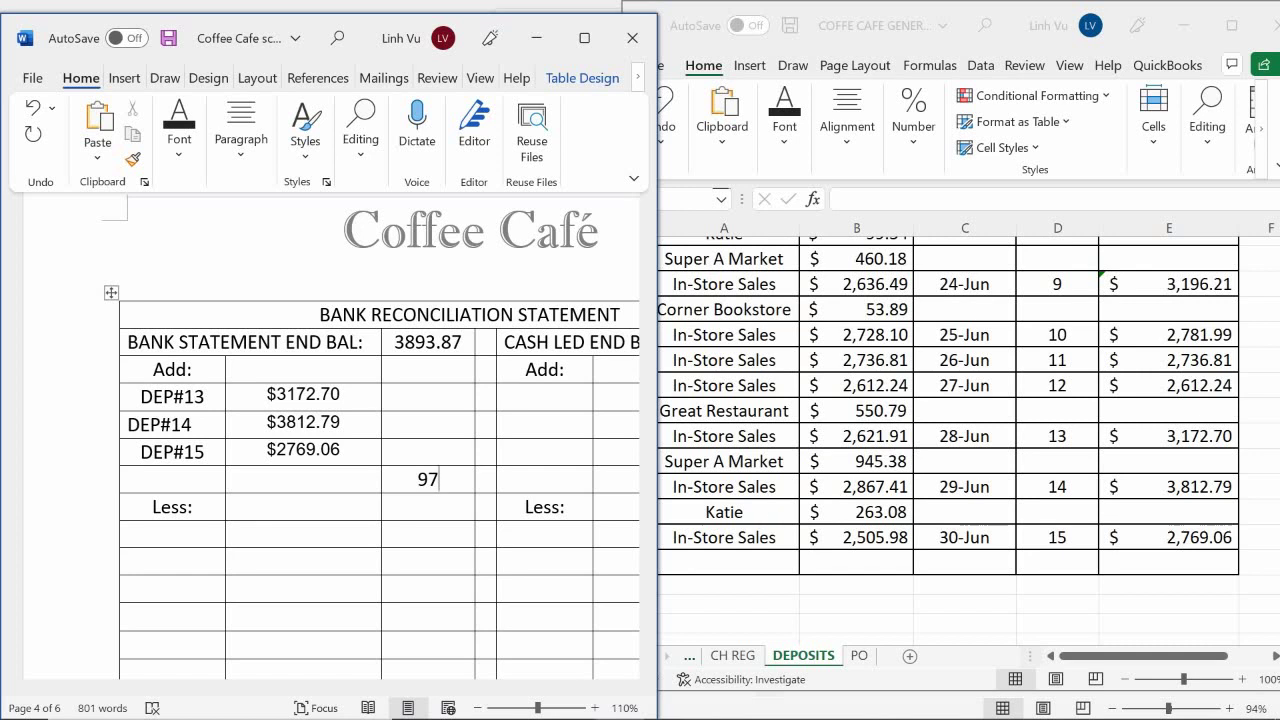
{"action": "type", "text": "4"}
{"action": "key", "text": "BackSpace"}
{"action": "type", "text": "5"}
{"action": "type", "text": "3"}
{"action": "type", "text": "."}
{"action": "key", "text": "BackSpace"}
{"action": "key", "text": "BackSpace"}
{"action": "type", "text": "4."}
{"action": "type", "text": "55"}
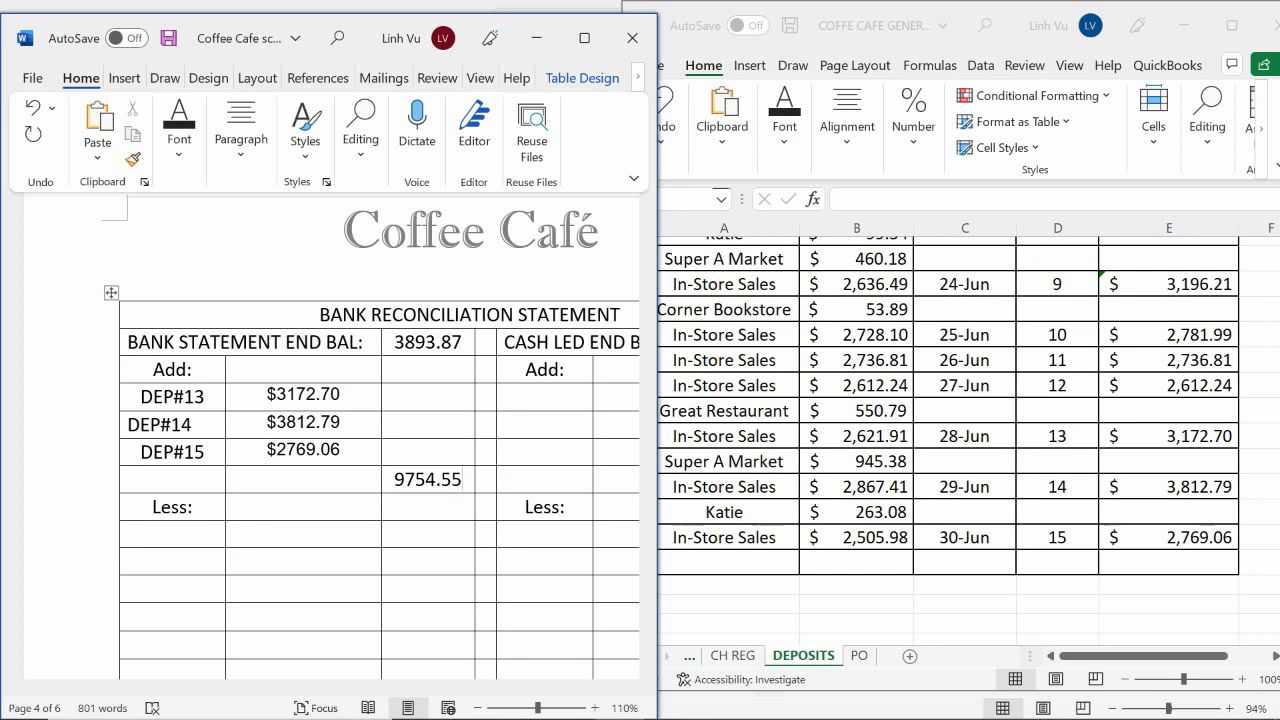
{"action": "left_click", "coordinate": [393, 479]}
{"action": "type", "text": "%$"}
{"action": "key", "text": "BackSpace"}
{"action": "key", "text": "BackSpace"}
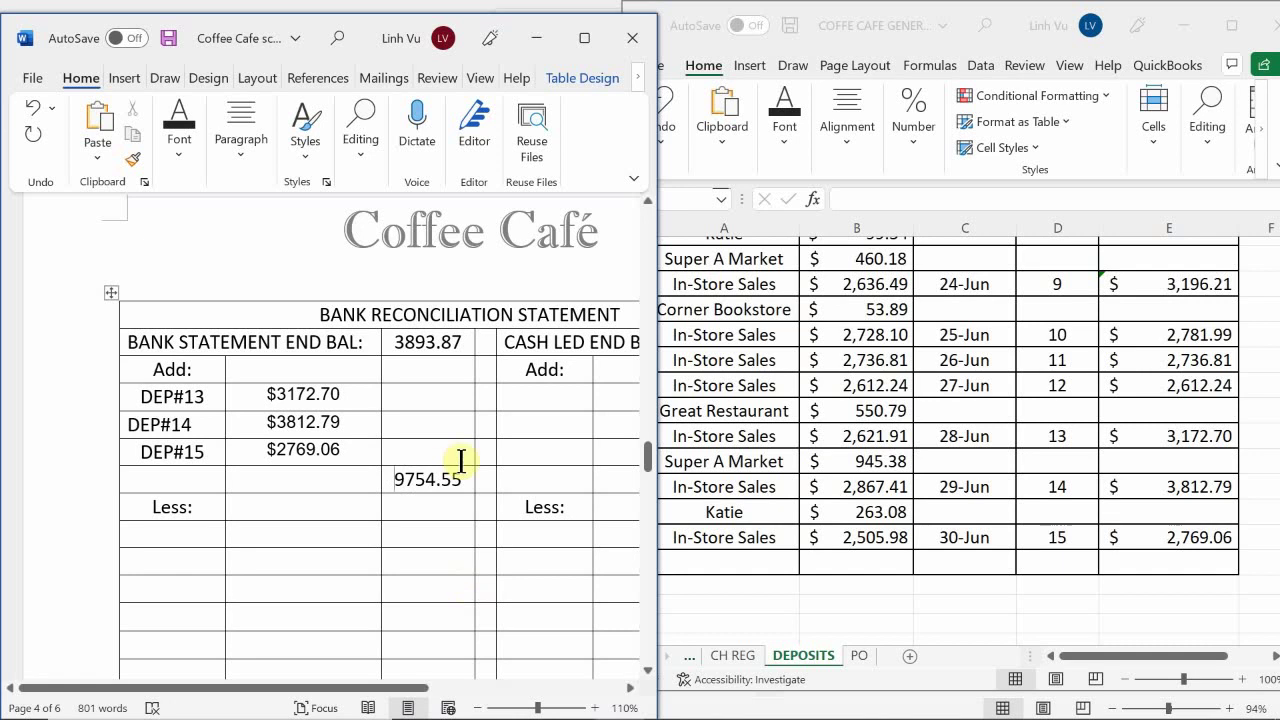
Move to the empty Less: row and switch to the Excel journal workbook
{"action": "scroll", "coordinate": [226, 466], "scroll_direction": "down", "scroll_amount": 1}
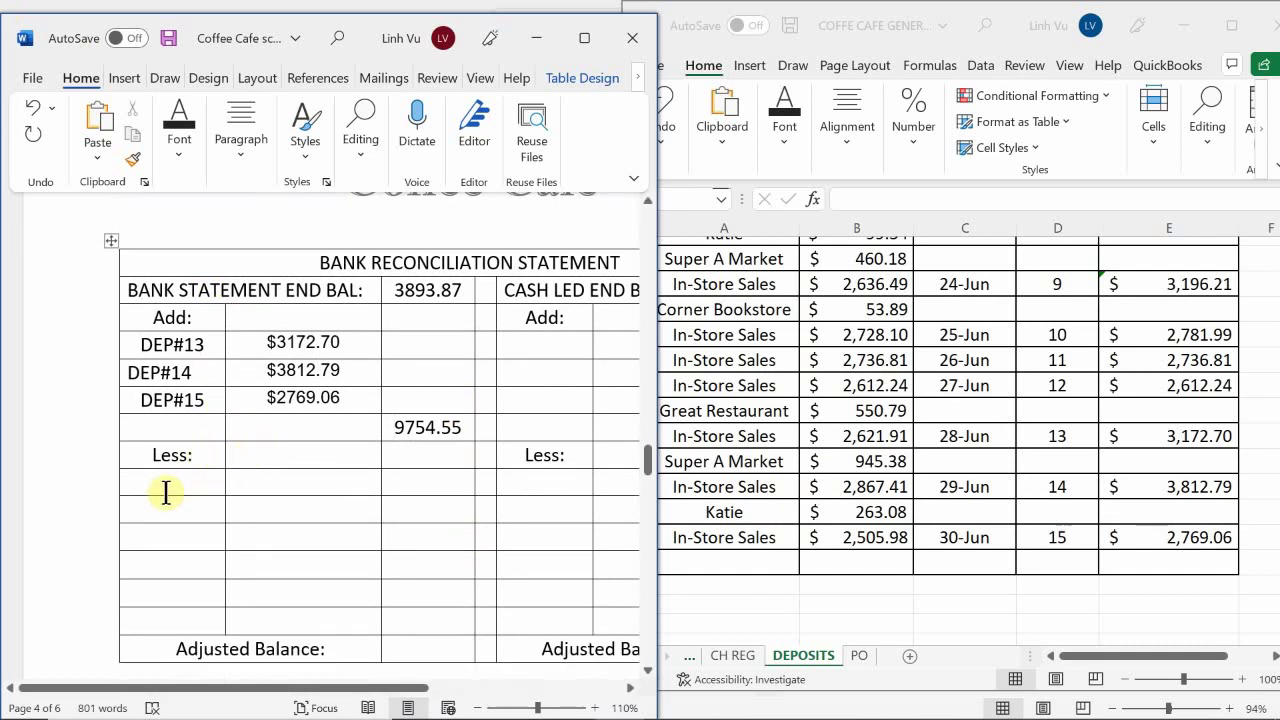
{"action": "left_click", "coordinate": [184, 483]}
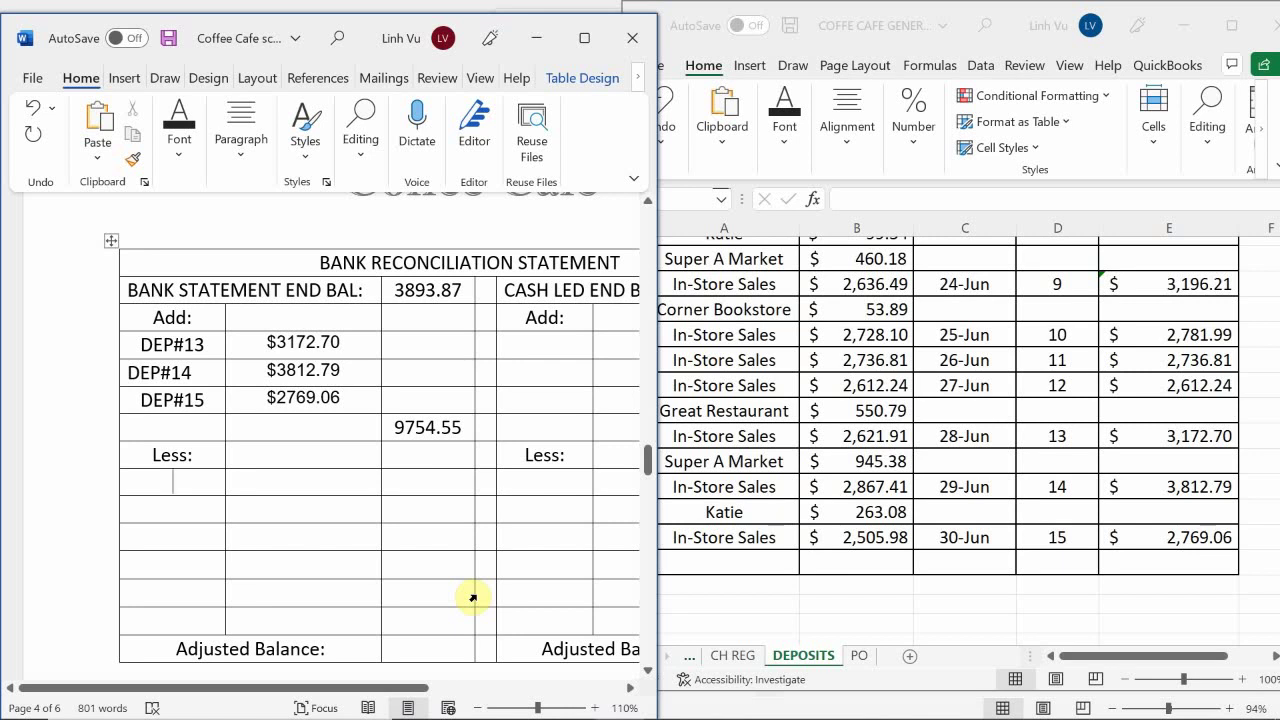
{"action": "mouse_move", "coordinate": [1190, 712]}
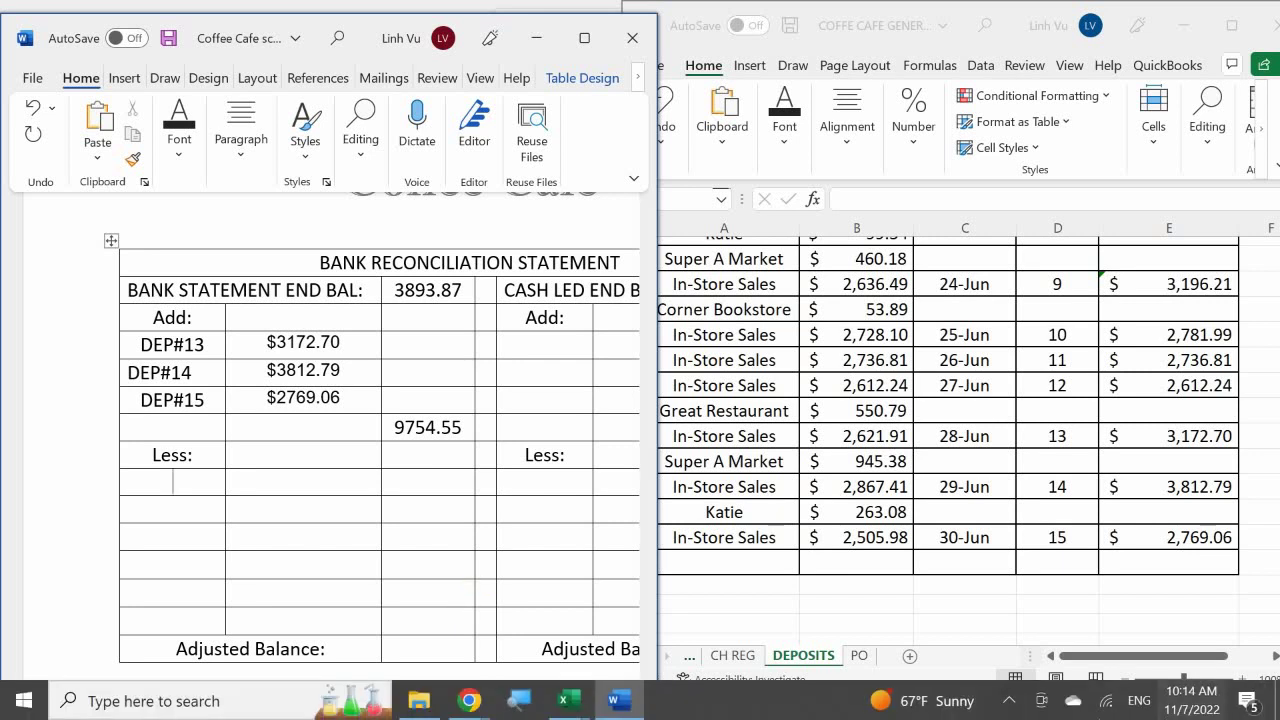
{"action": "left_click", "coordinate": [1000, 705]}
{"action": "left_click", "coordinate": [1000, 704]}
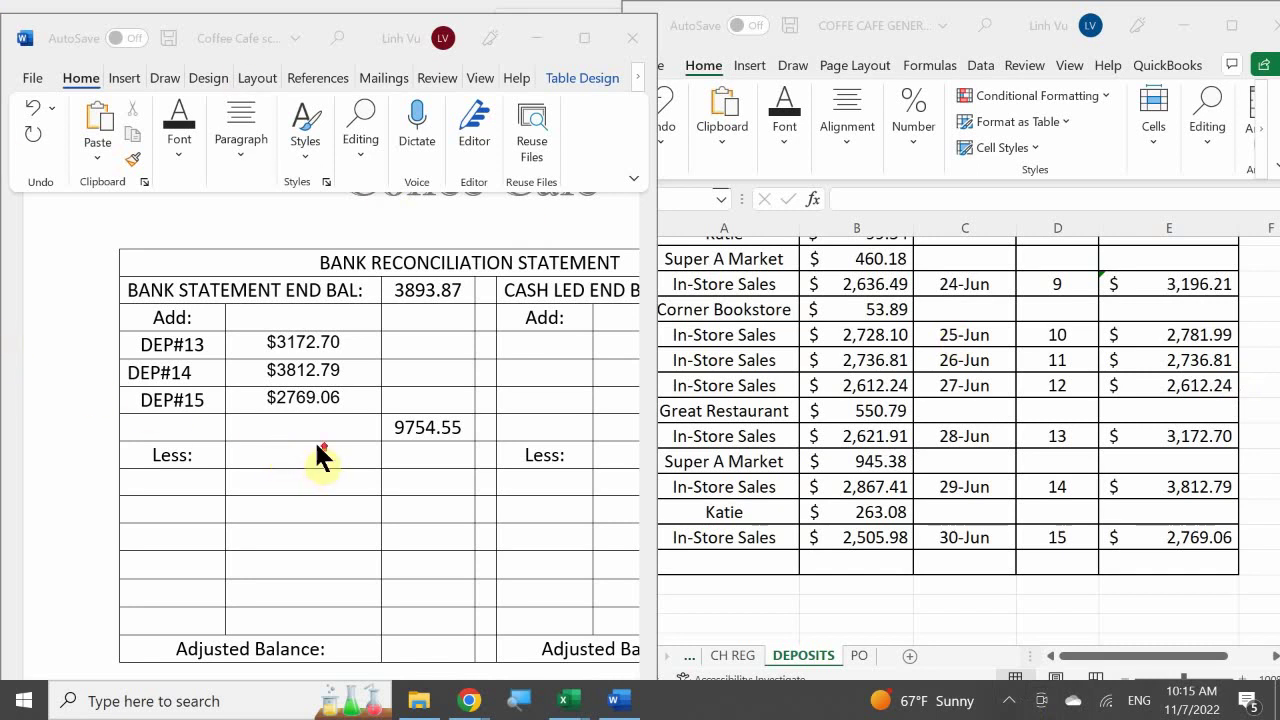
{"action": "scroll", "coordinate": [314, 439], "scroll_direction": "up", "scroll_amount": 5}
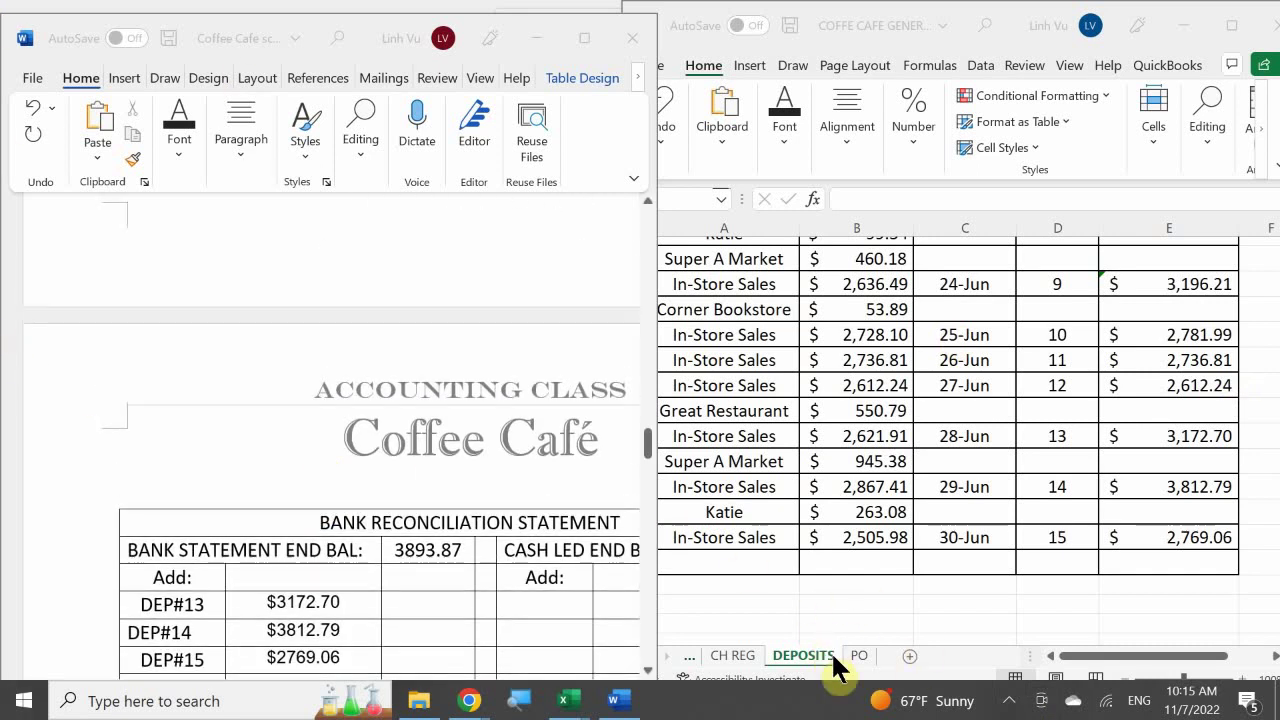
{"action": "left_click", "coordinate": [746, 664]}
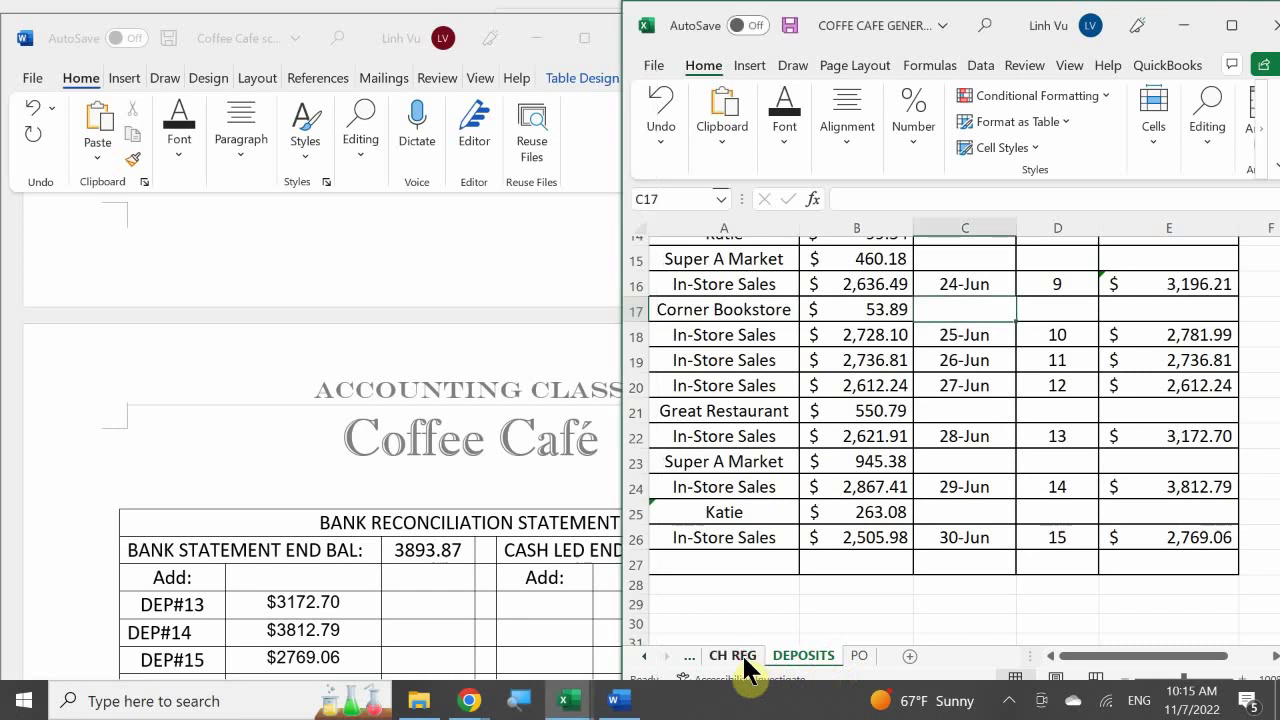
Switch to Excel's CH REG sheet and scroll through the check register entries
{"action": "scroll", "coordinate": [411, 379], "scroll_direction": "down", "scroll_amount": 15}
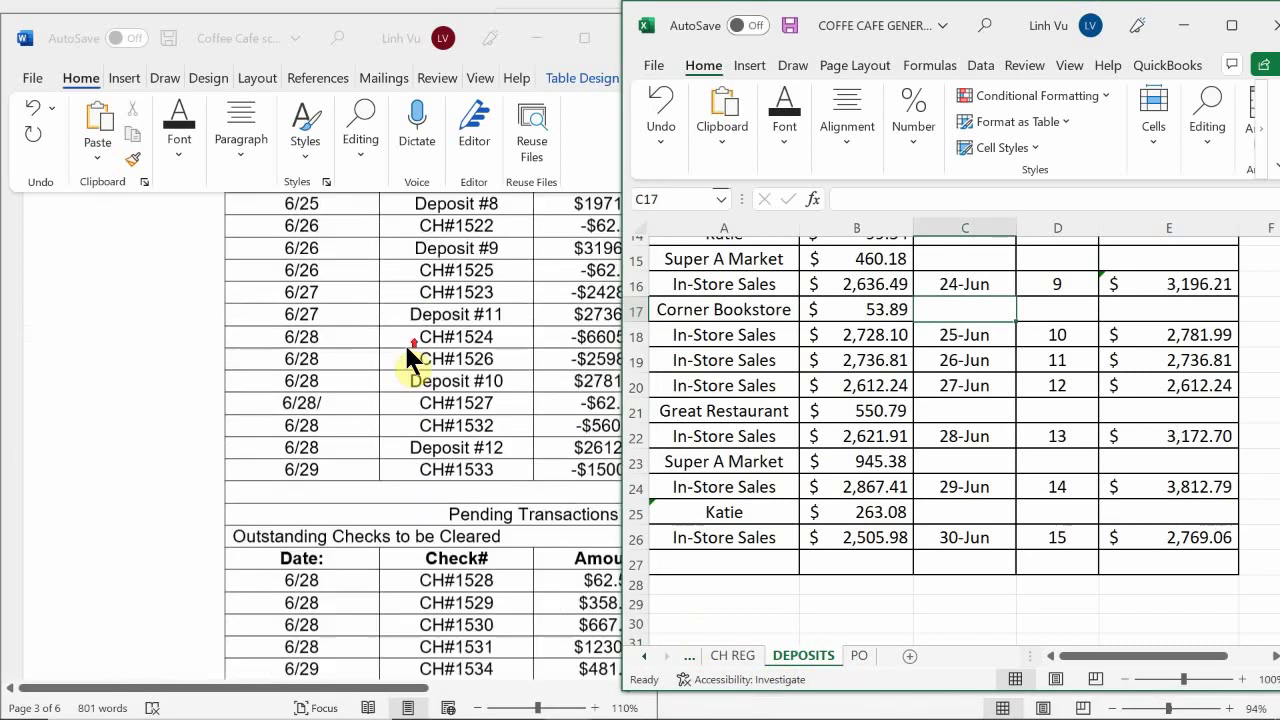
{"action": "scroll", "coordinate": [413, 341], "scroll_direction": "up", "scroll_amount": 15}
{"action": "scroll", "coordinate": [413, 341], "scroll_direction": "down", "scroll_amount": 10}
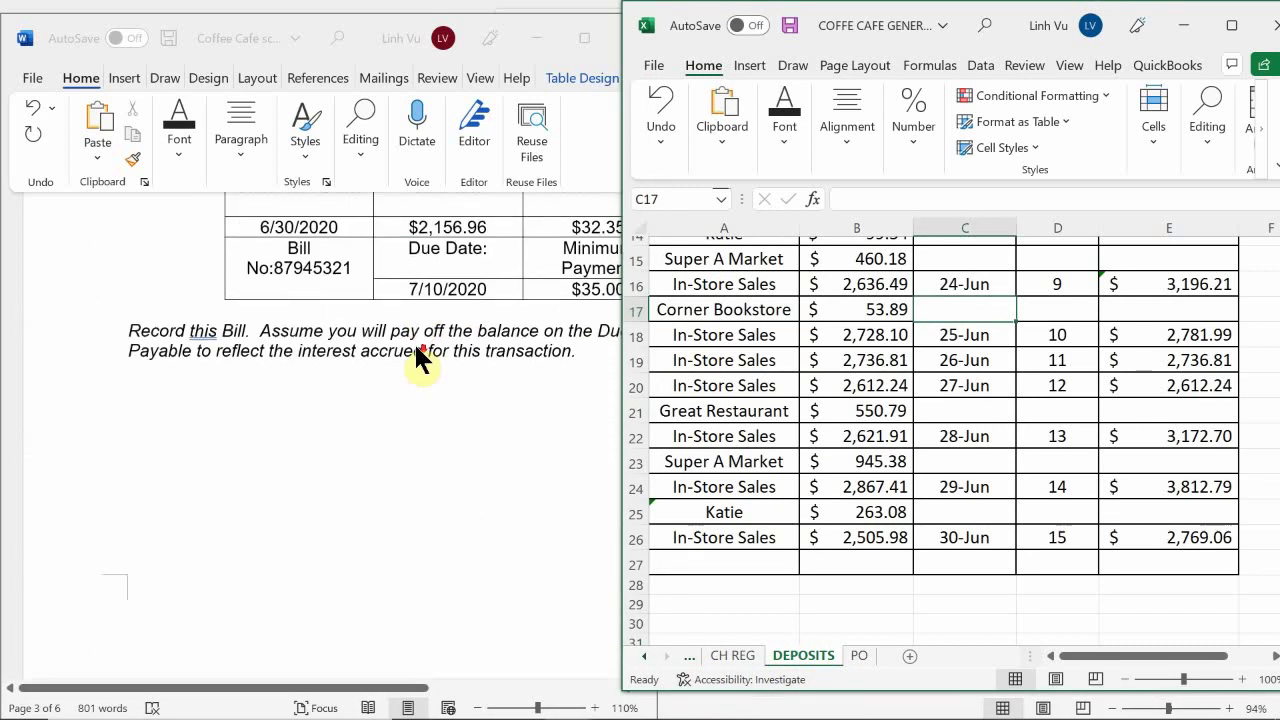
{"action": "scroll", "coordinate": [413, 341], "scroll_direction": "up", "scroll_amount": 15}
{"action": "scroll", "coordinate": [413, 341], "scroll_direction": "down", "scroll_amount": 4}
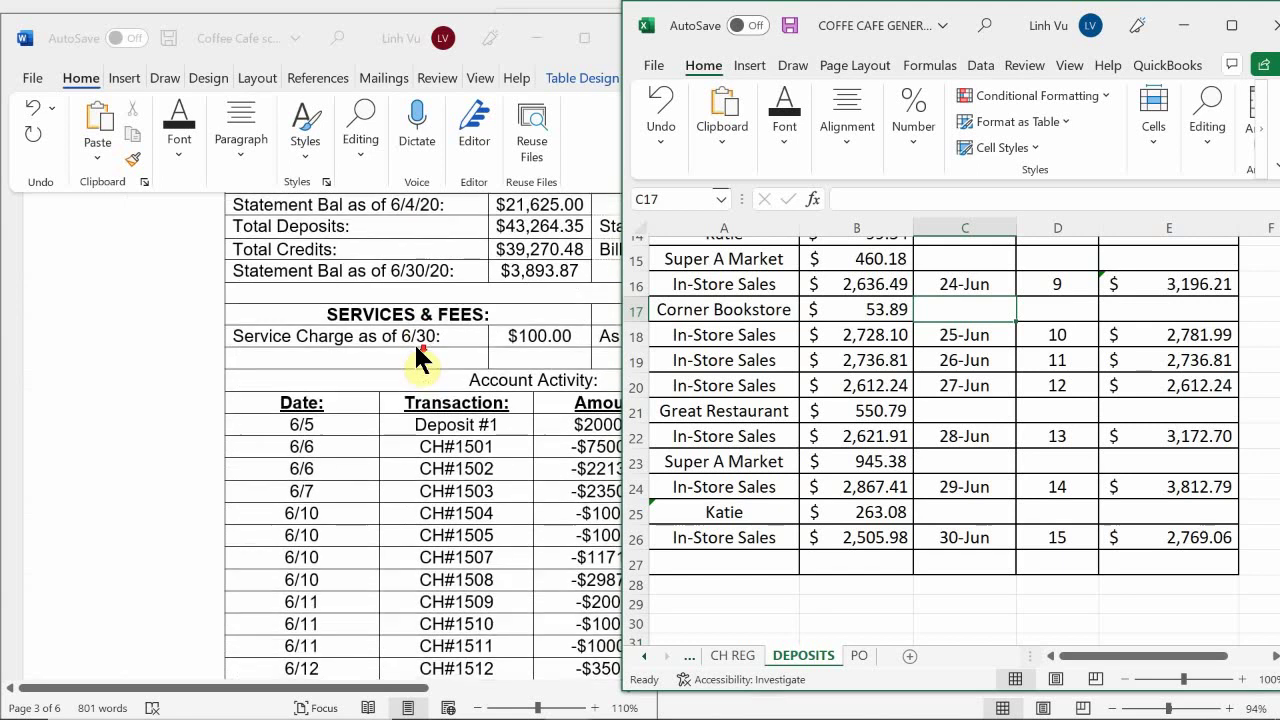
{"action": "scroll", "coordinate": [414, 342], "scroll_direction": "down", "scroll_amount": 2}
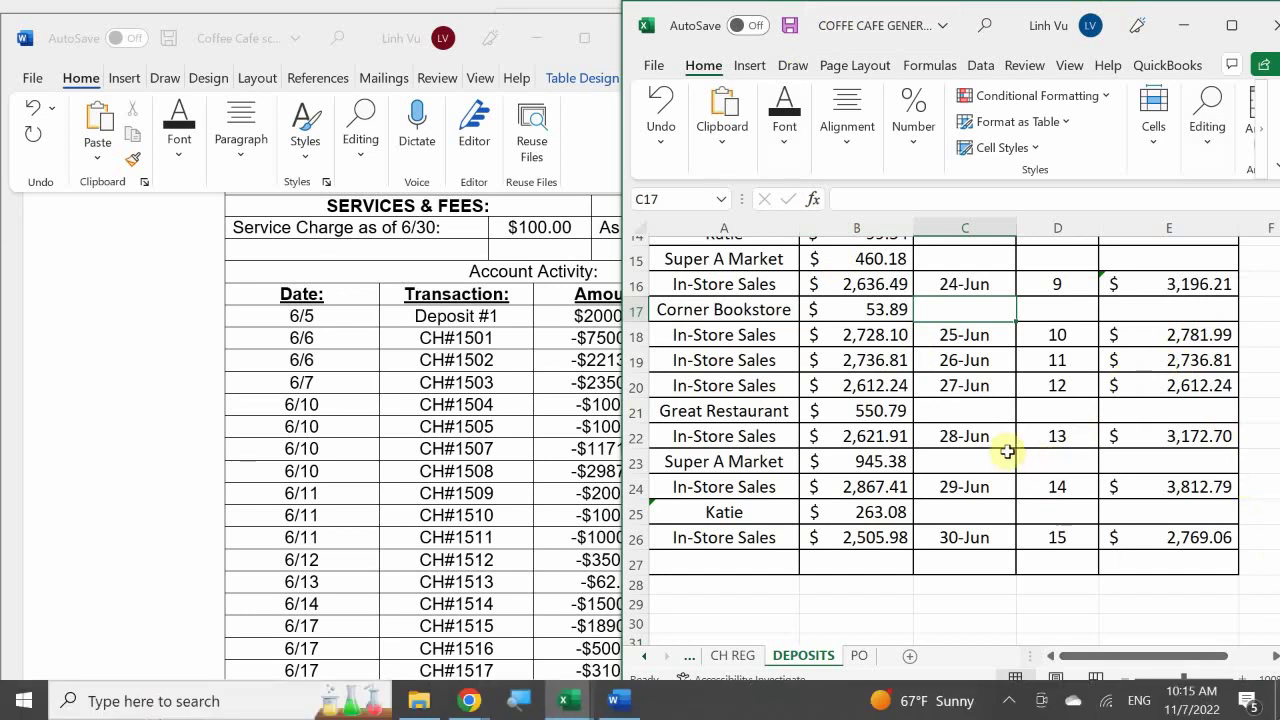
{"action": "left_click", "coordinate": [735, 655]}
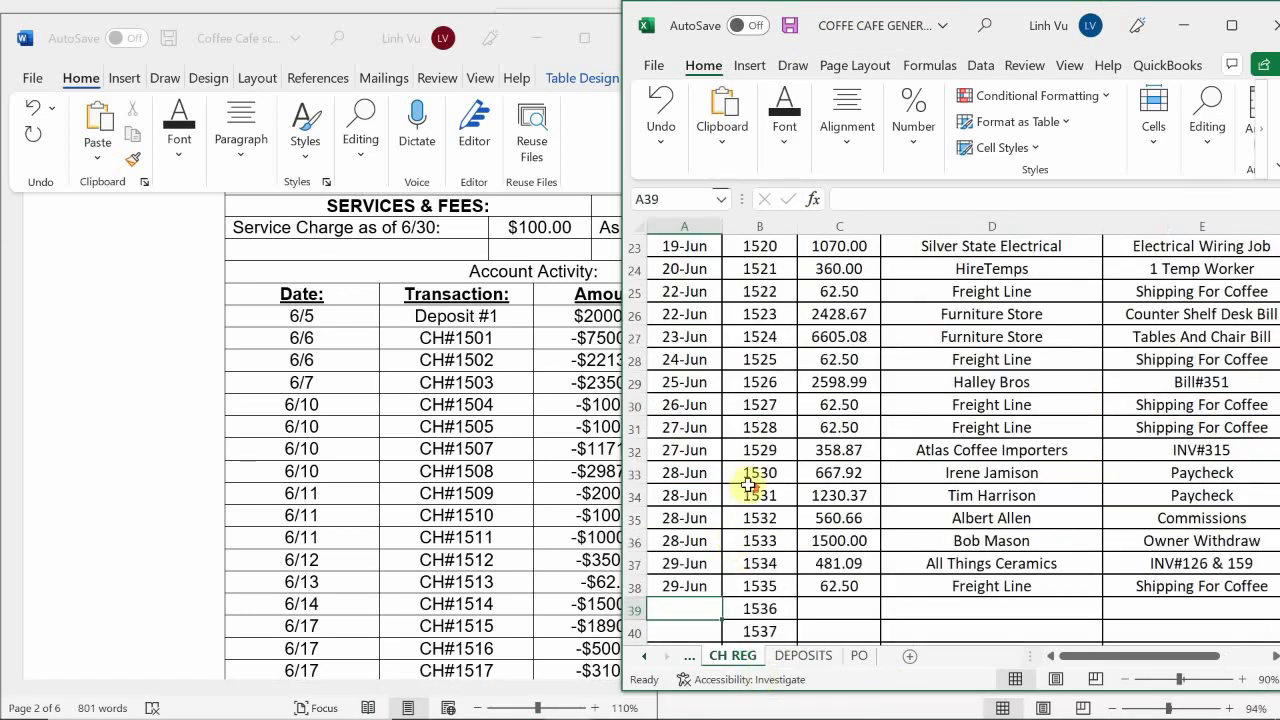
{"action": "scroll", "coordinate": [748, 485], "scroll_direction": "up", "scroll_amount": 5}
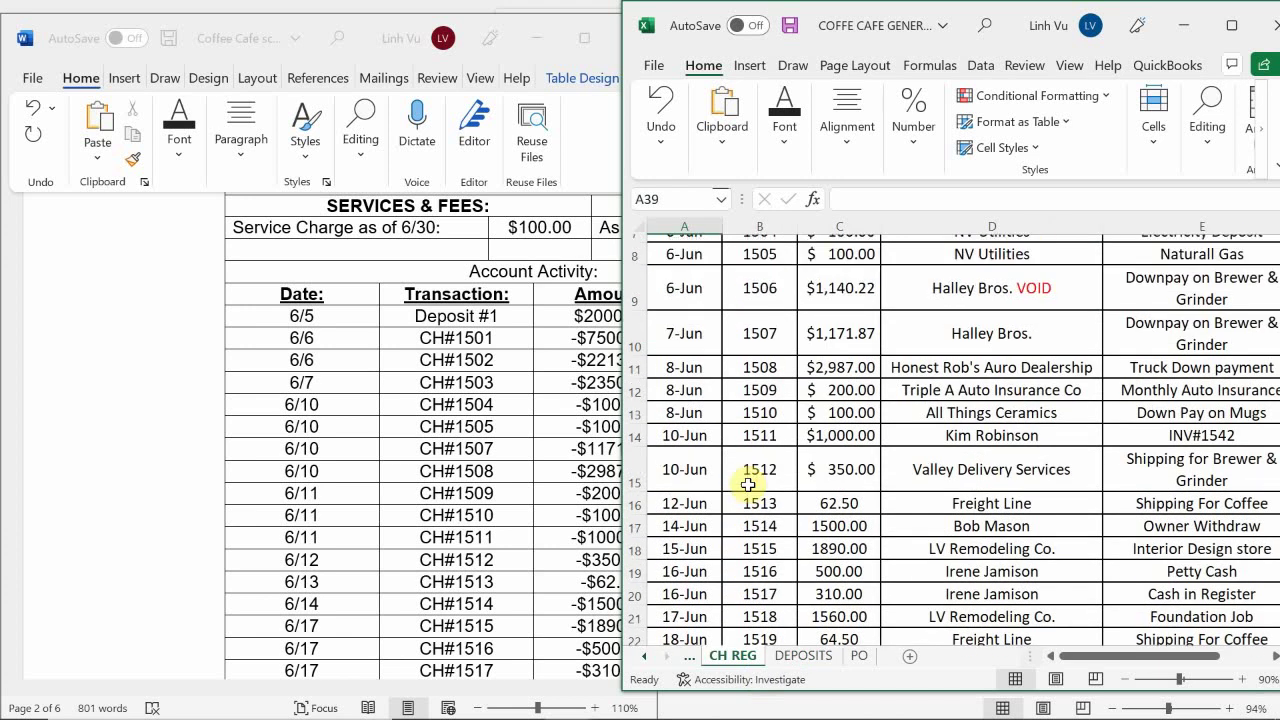
{"action": "scroll", "coordinate": [748, 485], "scroll_direction": "up", "scroll_amount": 3}
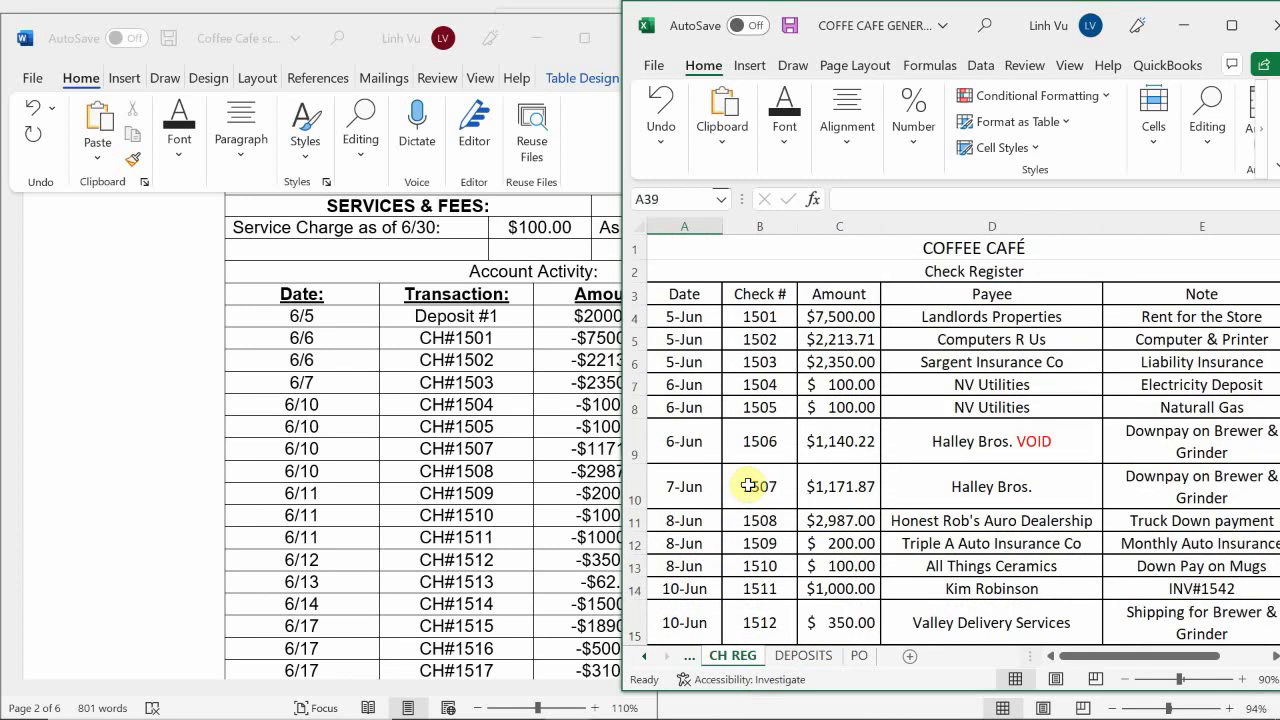
{"action": "scroll", "coordinate": [748, 485], "scroll_direction": "down", "scroll_amount": 9}
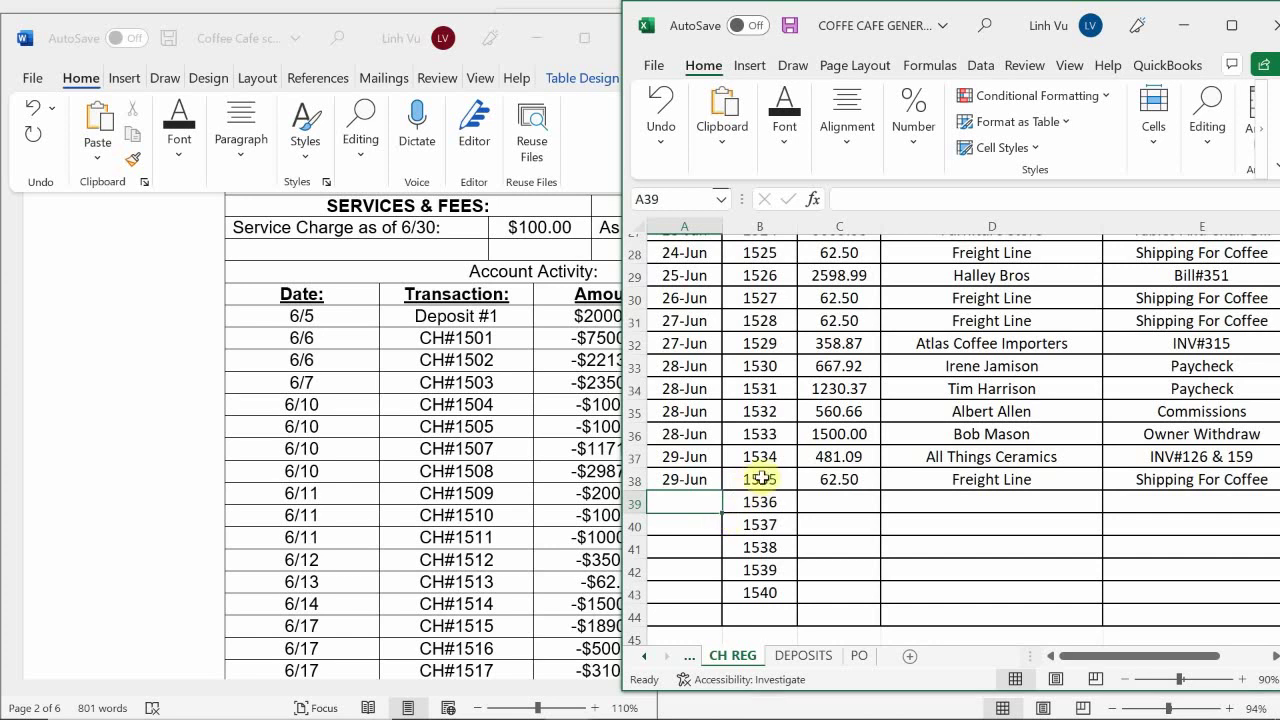
{"action": "scroll", "coordinate": [787, 533], "scroll_direction": "up", "scroll_amount": 8}
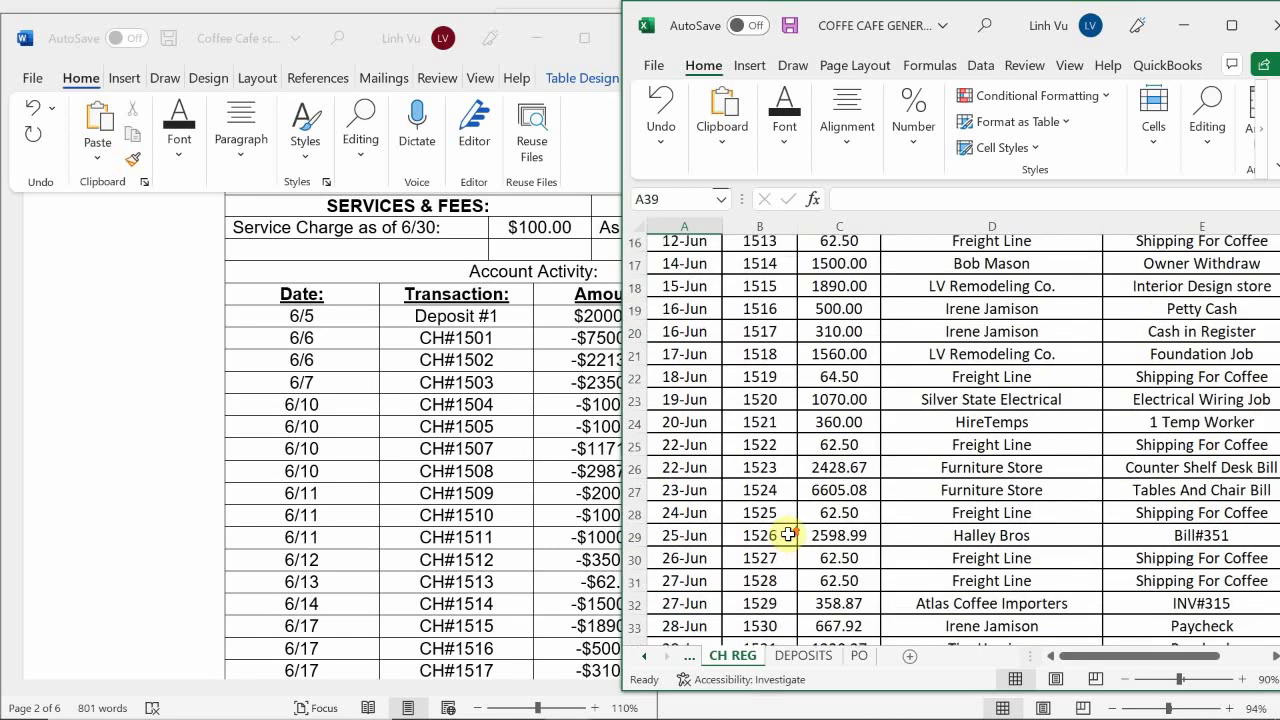
{"action": "scroll", "coordinate": [789, 534], "scroll_direction": "up", "scroll_amount": 2}
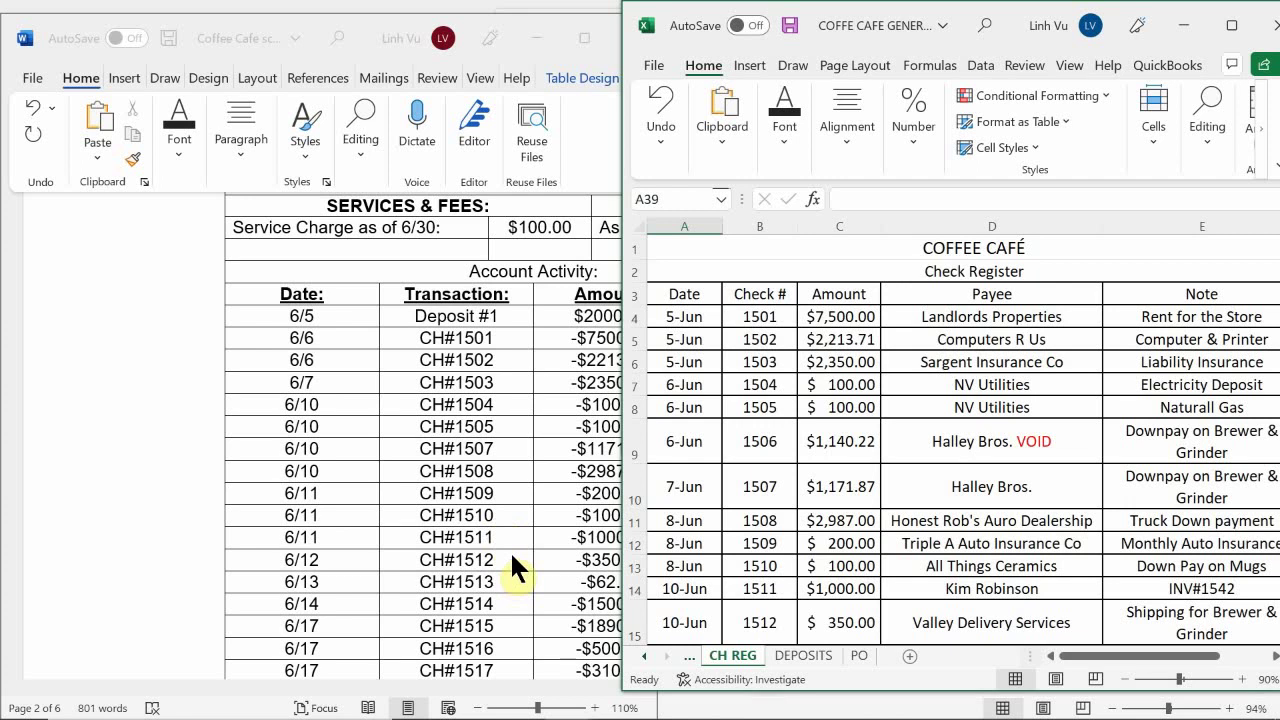
Bring Word back and scroll its June Account Activity transaction list
{"action": "left_click", "coordinate": [507, 432]}
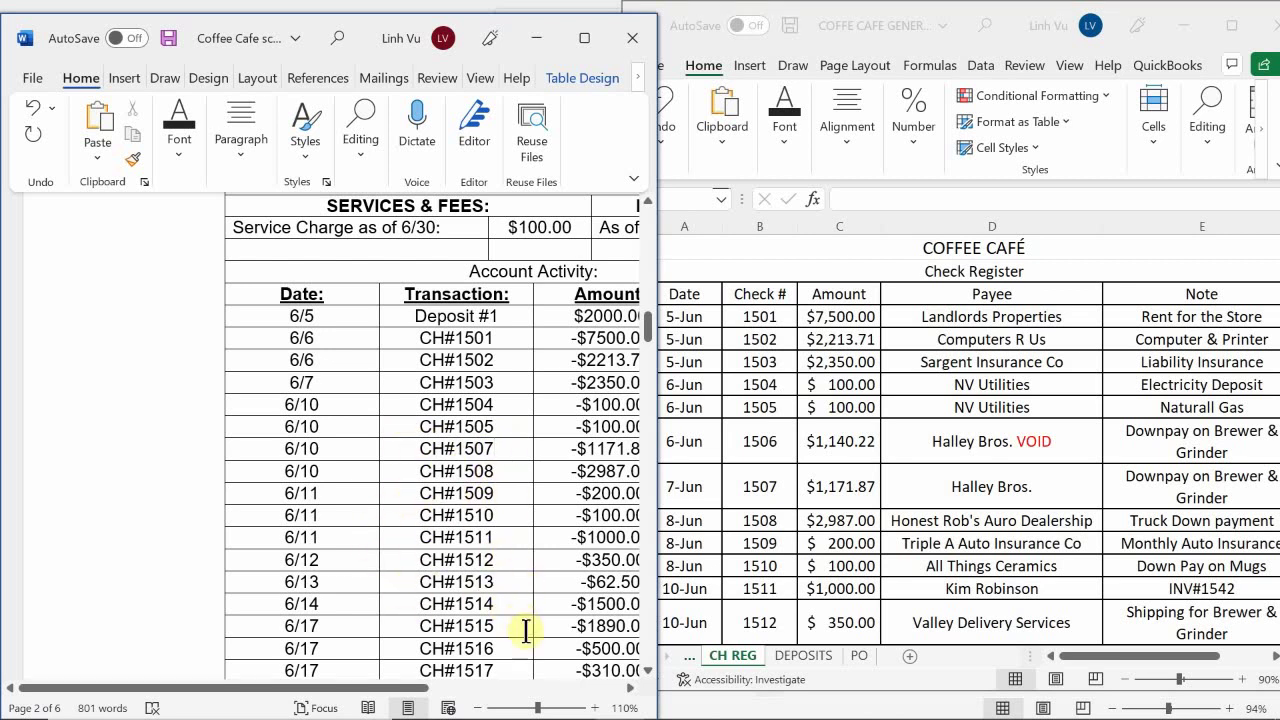
{"action": "left_click", "coordinate": [492, 648]}
{"action": "scroll", "coordinate": [492, 645], "scroll_direction": "down", "scroll_amount": 4}
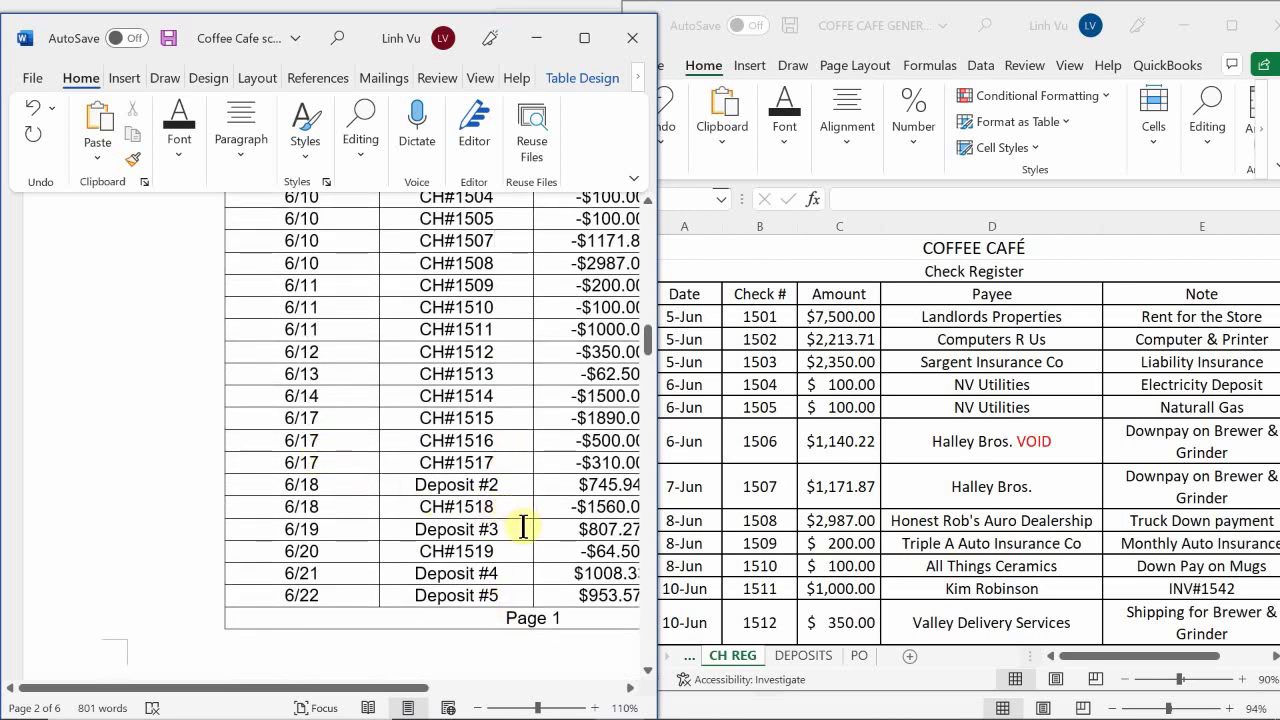
Review Word's list down to outstanding checks CH#1528–CH#1535, then bring Excel forward
{"action": "scroll", "coordinate": [410, 530], "scroll_direction": "down", "scroll_amount": 1}
{"action": "scroll", "coordinate": [410, 530], "scroll_direction": "down", "scroll_amount": 9}
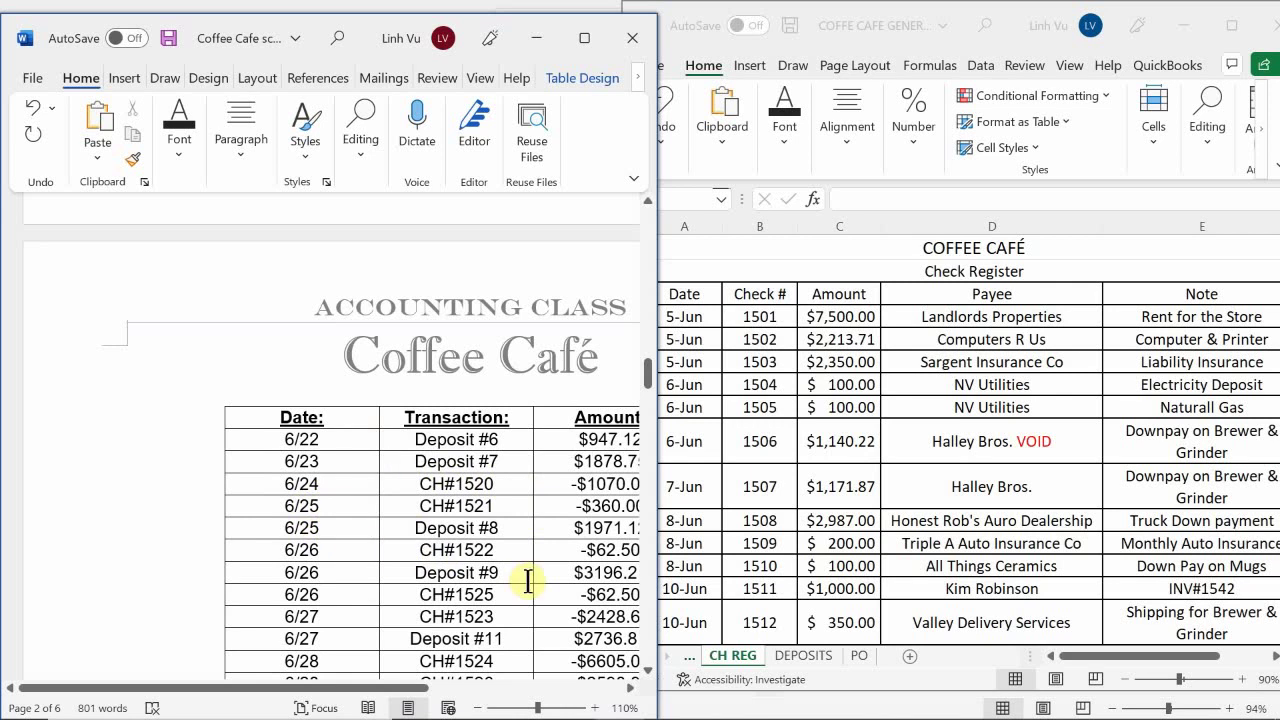
{"action": "scroll", "coordinate": [523, 580], "scroll_direction": "down", "scroll_amount": 1}
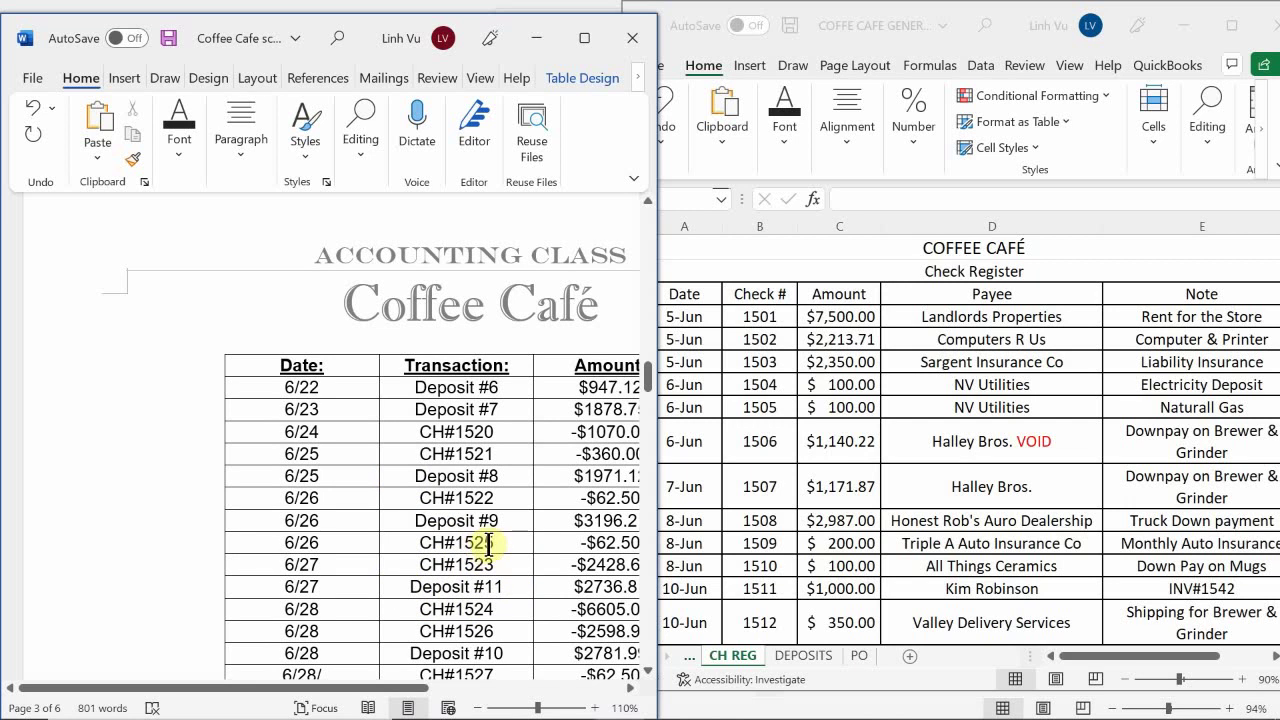
{"action": "scroll", "coordinate": [507, 544], "scroll_direction": "down", "scroll_amount": 3}
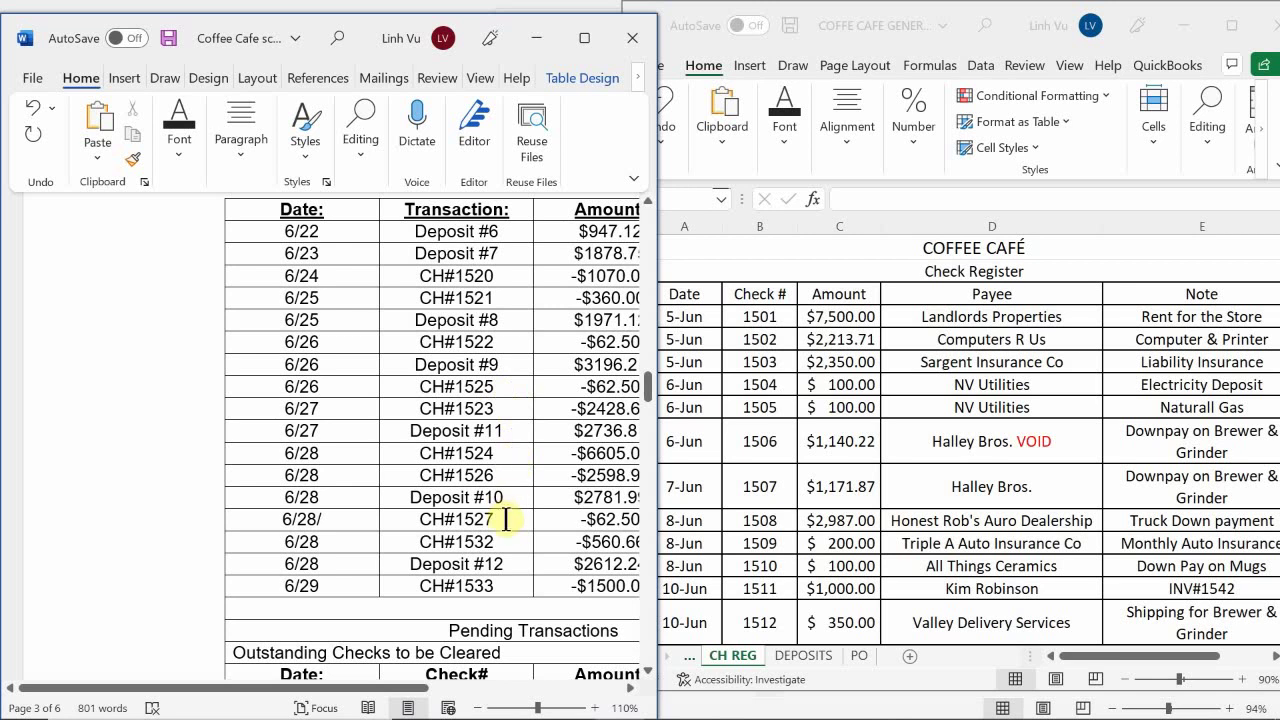
{"action": "scroll", "coordinate": [508, 514], "scroll_direction": "down", "scroll_amount": 1}
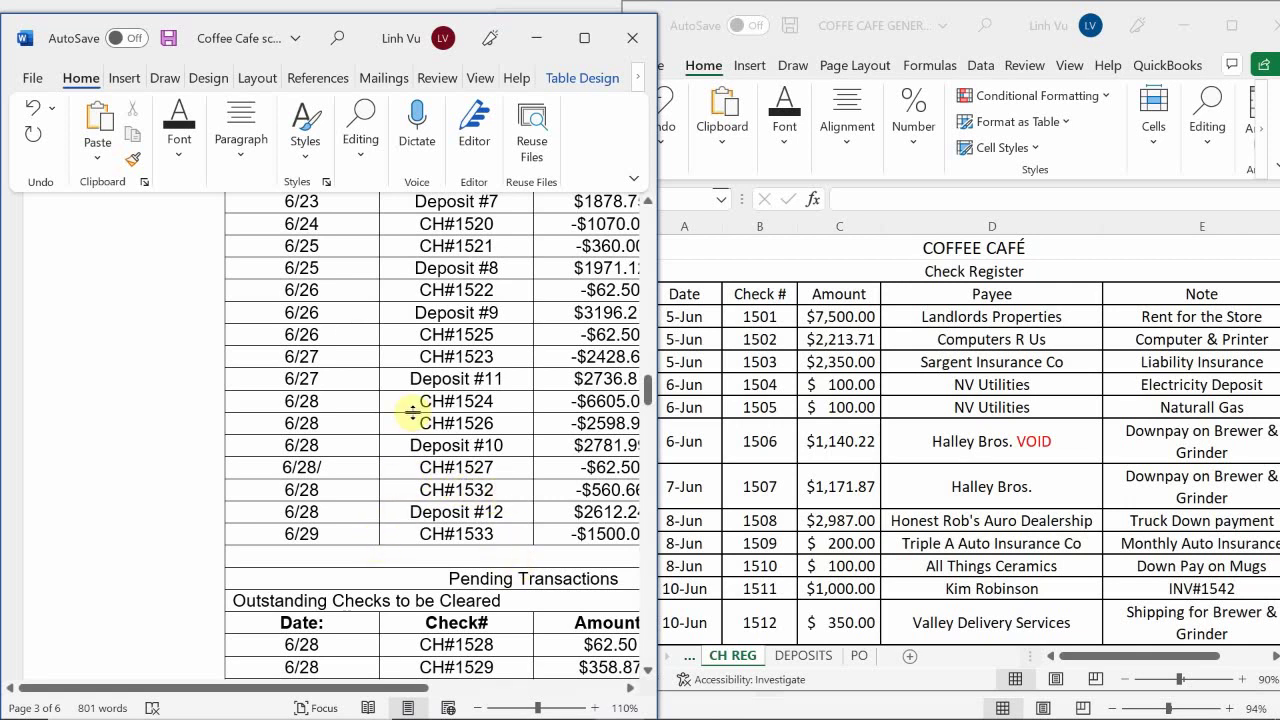
{"action": "scroll", "coordinate": [412, 412], "scroll_direction": "down", "scroll_amount": 1}
{"action": "scroll", "coordinate": [412, 412], "scroll_direction": "down", "scroll_amount": 2}
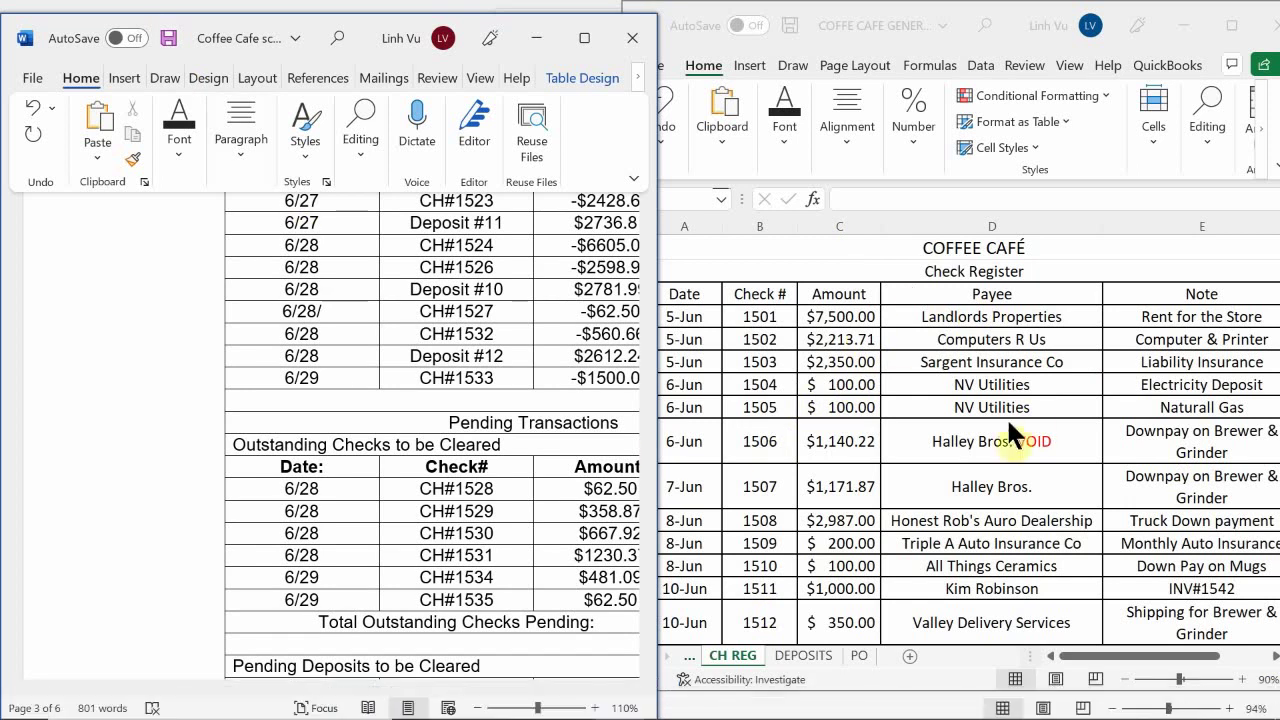
{"action": "left_click", "coordinate": [680, 400]}
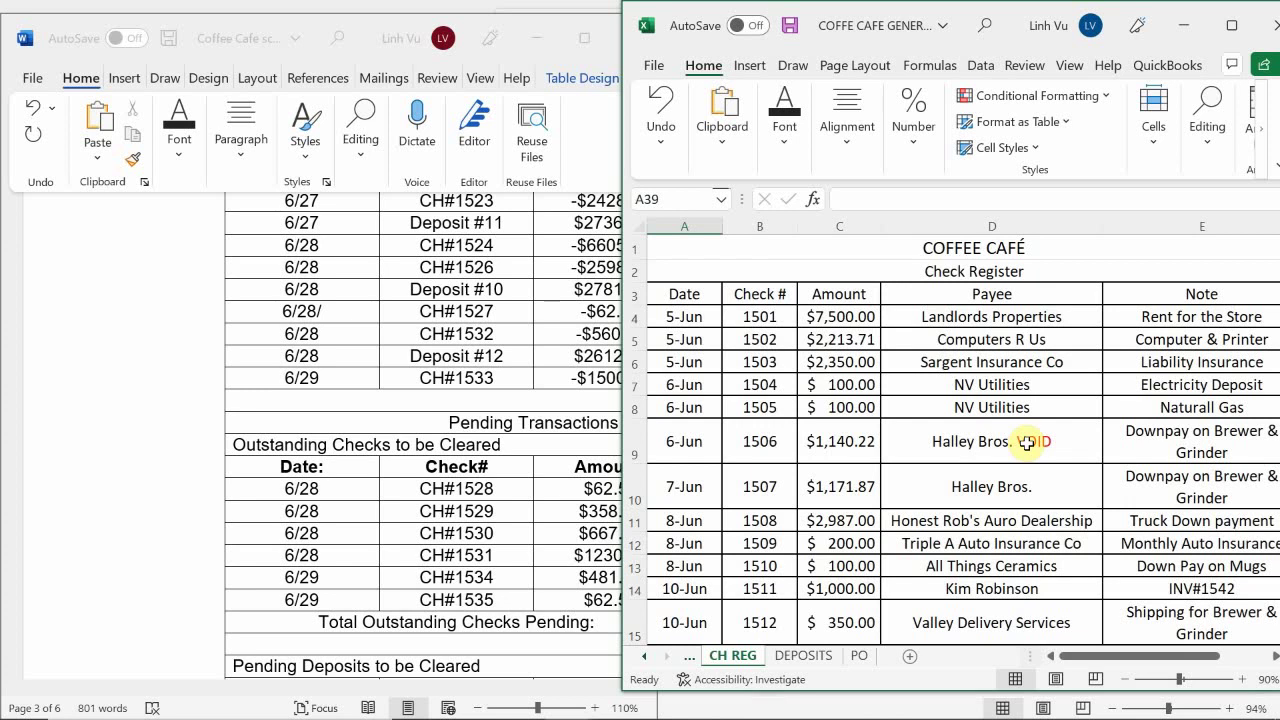
Scroll the register to its last entry, check 1535, then show Word's Amount column
{"action": "scroll", "coordinate": [1027, 443], "scroll_direction": "down", "scroll_amount": 3}
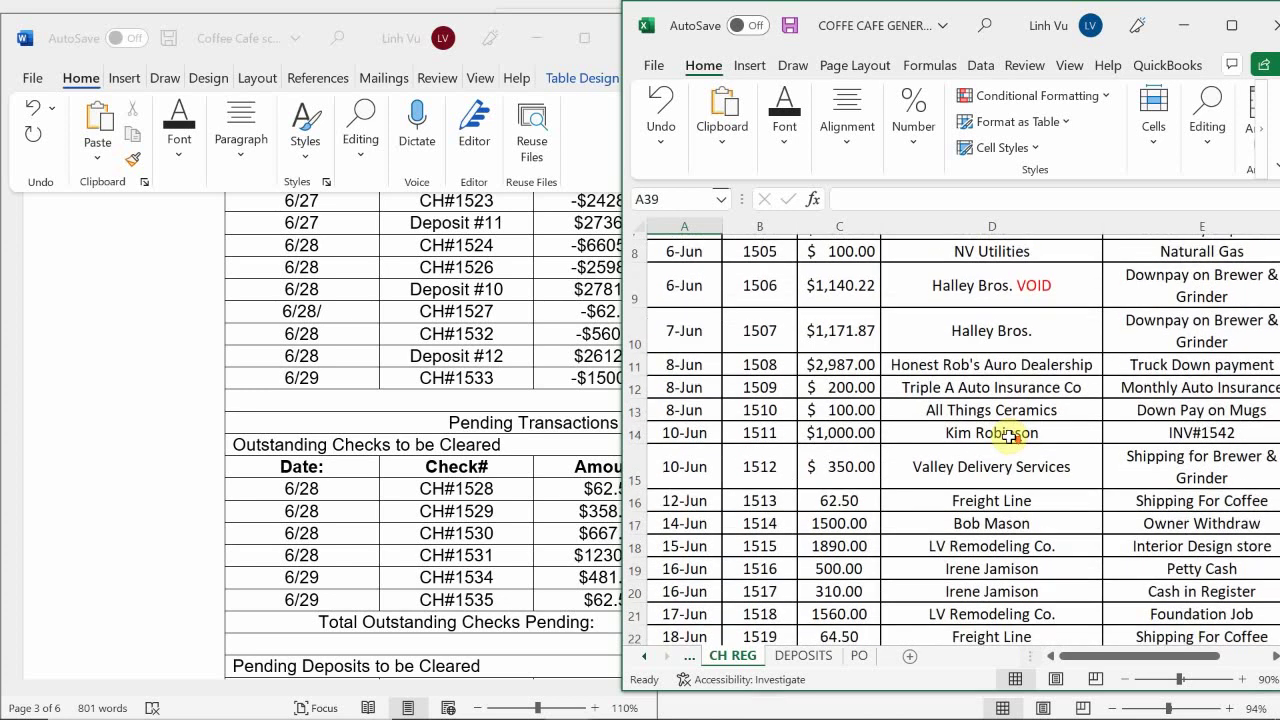
{"action": "scroll", "coordinate": [1005, 436], "scroll_direction": "down", "scroll_amount": 5}
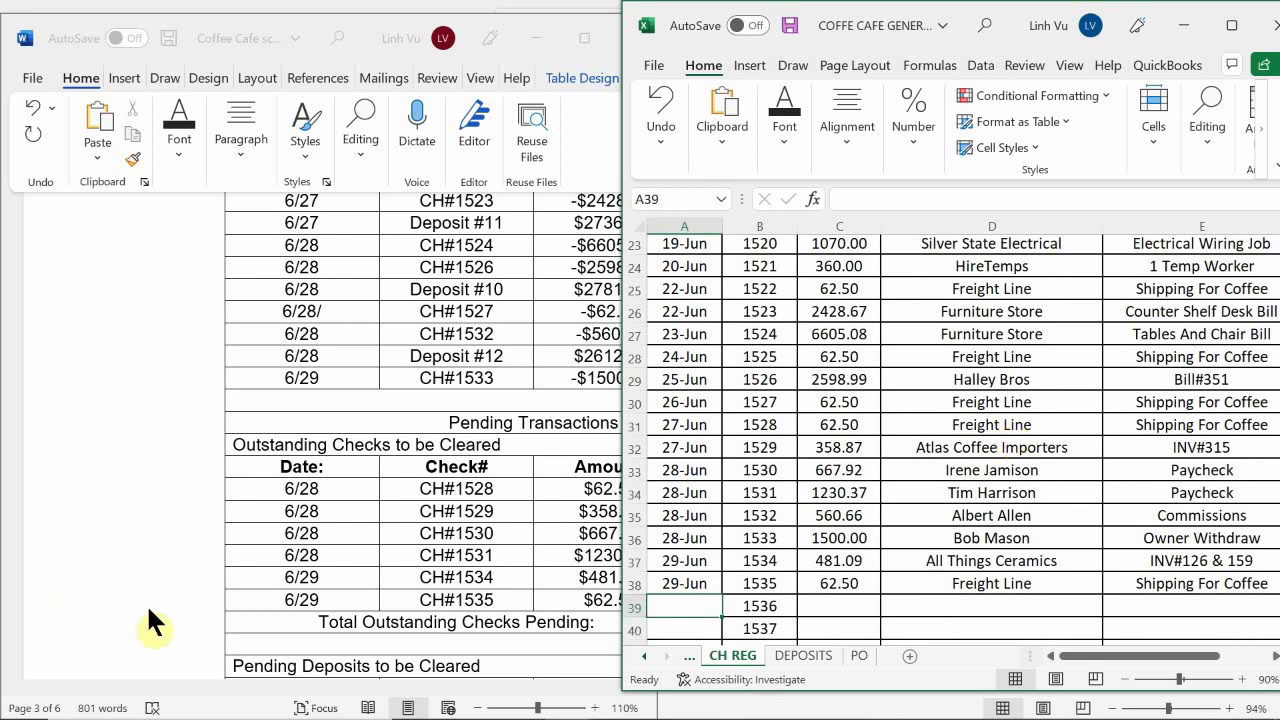
{"action": "scroll", "coordinate": [377, 534], "scroll_direction": "down", "scroll_amount": 1}
{"action": "scroll", "coordinate": [377, 533], "scroll_direction": "down", "scroll_amount": 1}
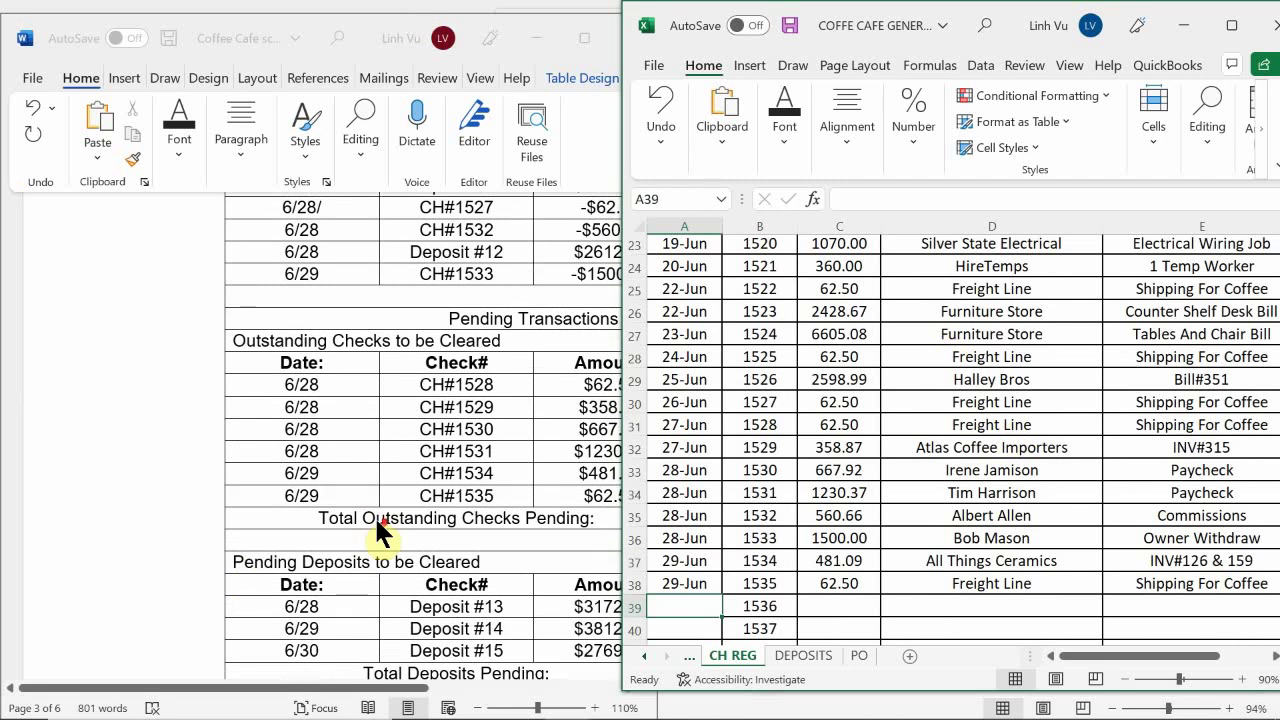
{"action": "left_click", "coordinate": [336, 689]}
{"action": "left_click_drag", "start_coordinate": [336, 689], "coordinate": [476, 689]}
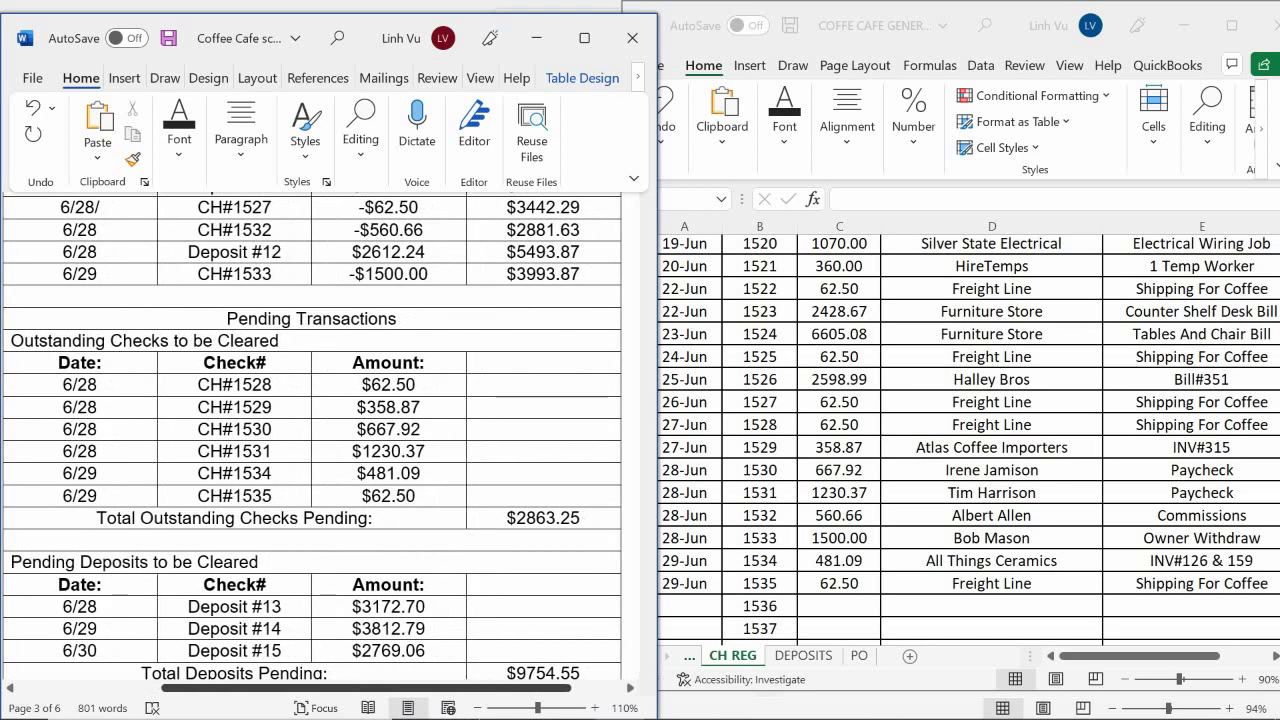
Copy outstanding checks CH#1528–CH#1535 with their amounts and paste them under Less:
{"action": "scroll", "coordinate": [329, 440], "scroll_direction": "left", "scroll_amount": 1}
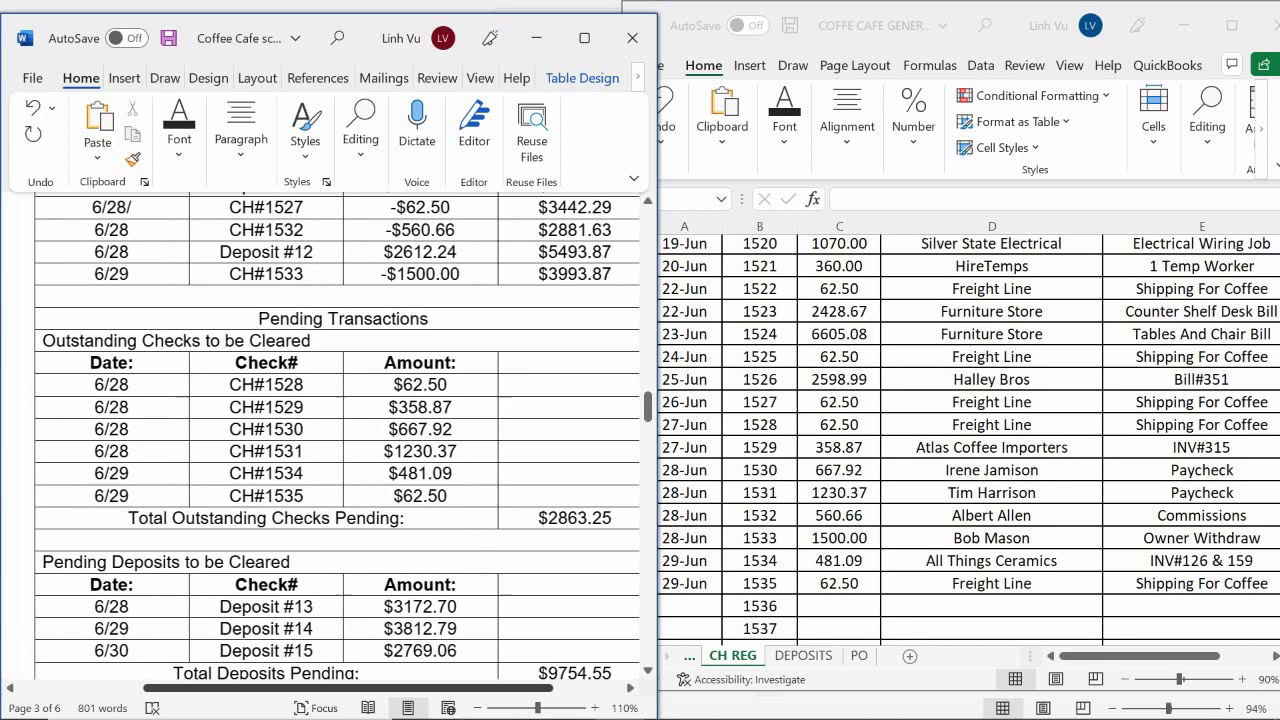
{"action": "scroll", "coordinate": [330, 440], "scroll_direction": "left", "scroll_amount": 1}
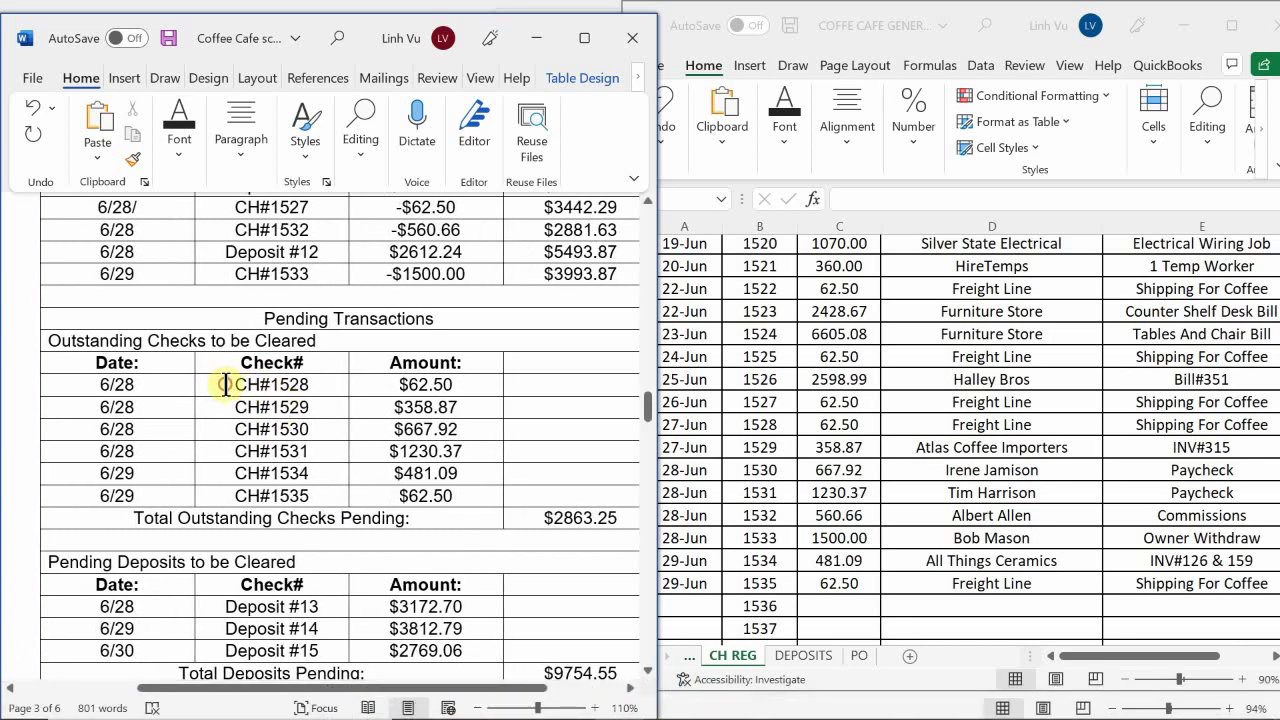
{"action": "left_click_drag", "start_coordinate": [222, 384], "coordinate": [430, 497]}
{"action": "key", "text": "ctrl+c"}
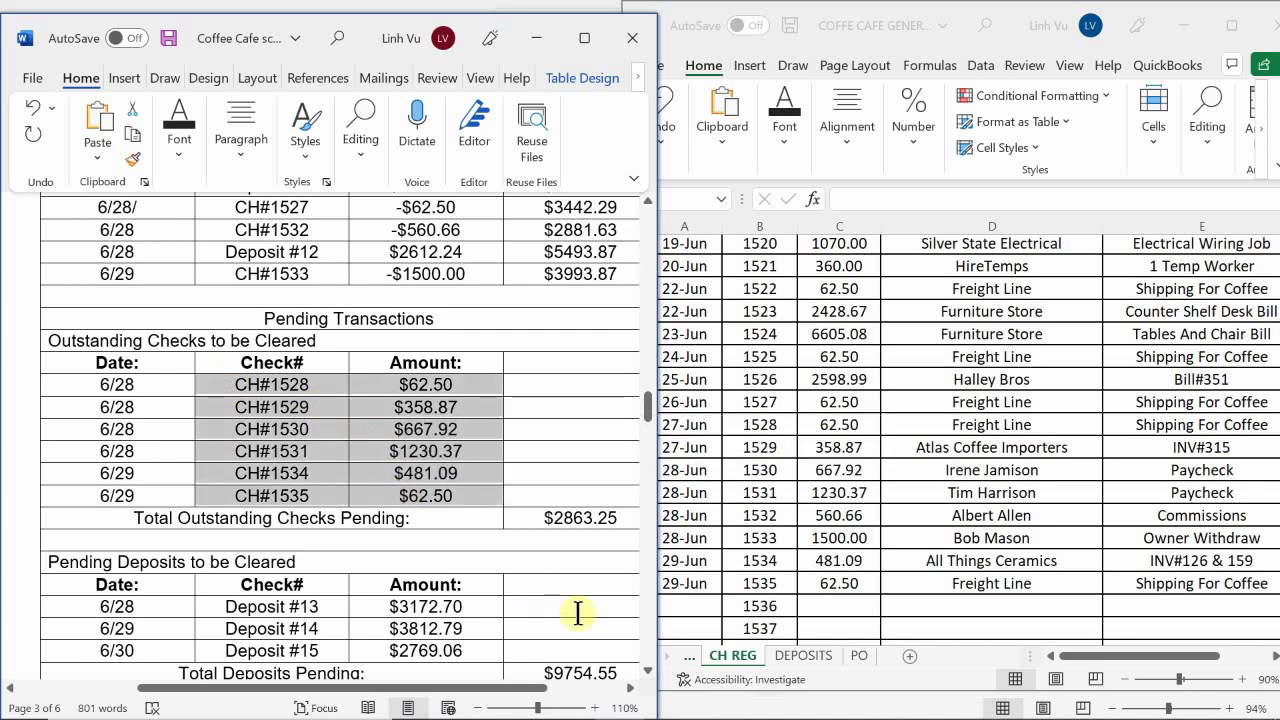
{"action": "scroll", "coordinate": [63, 566], "scroll_direction": "down", "scroll_amount": 8}
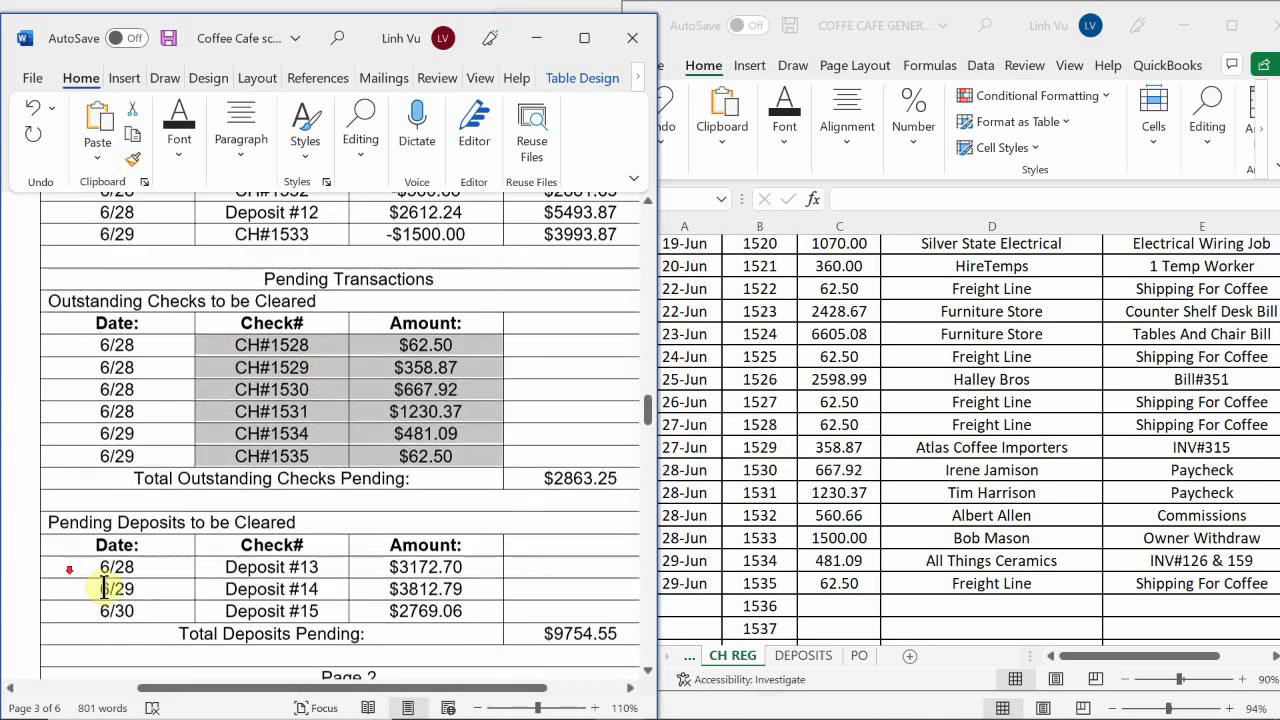
{"action": "scroll", "coordinate": [131, 592], "scroll_direction": "down", "scroll_amount": 8}
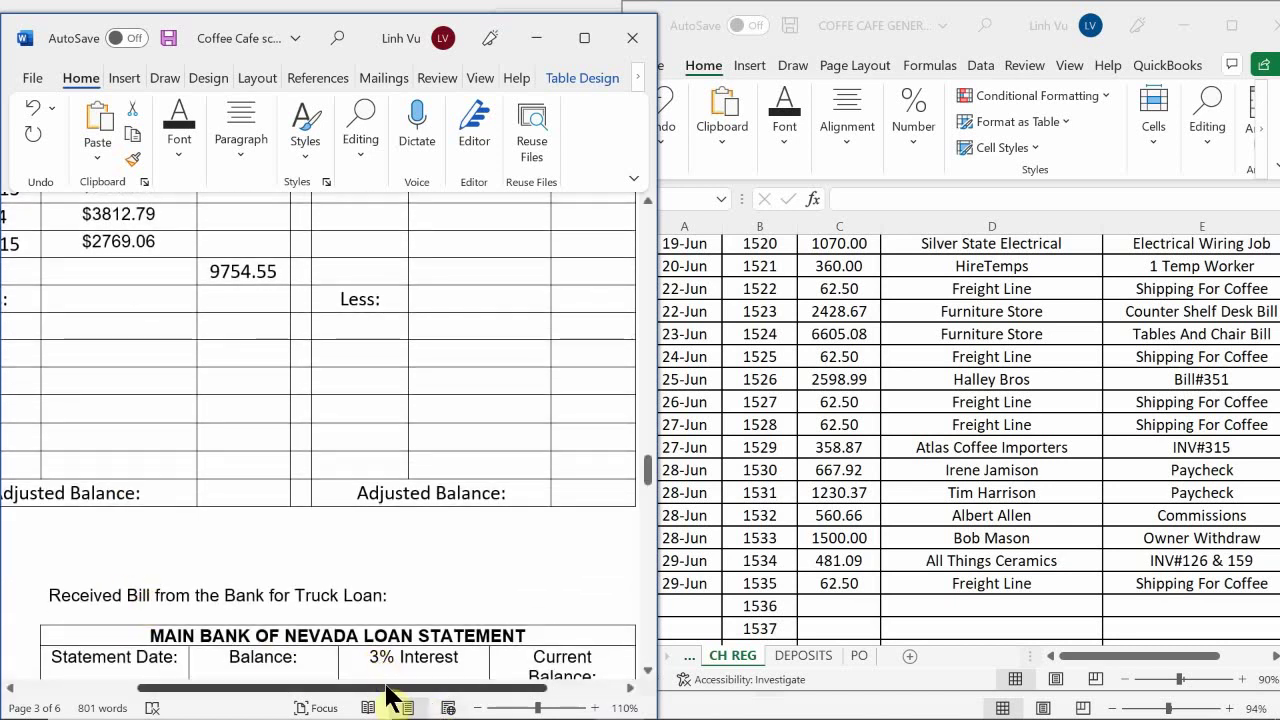
{"action": "left_click_drag", "start_coordinate": [386, 688], "coordinate": [71, 614]}
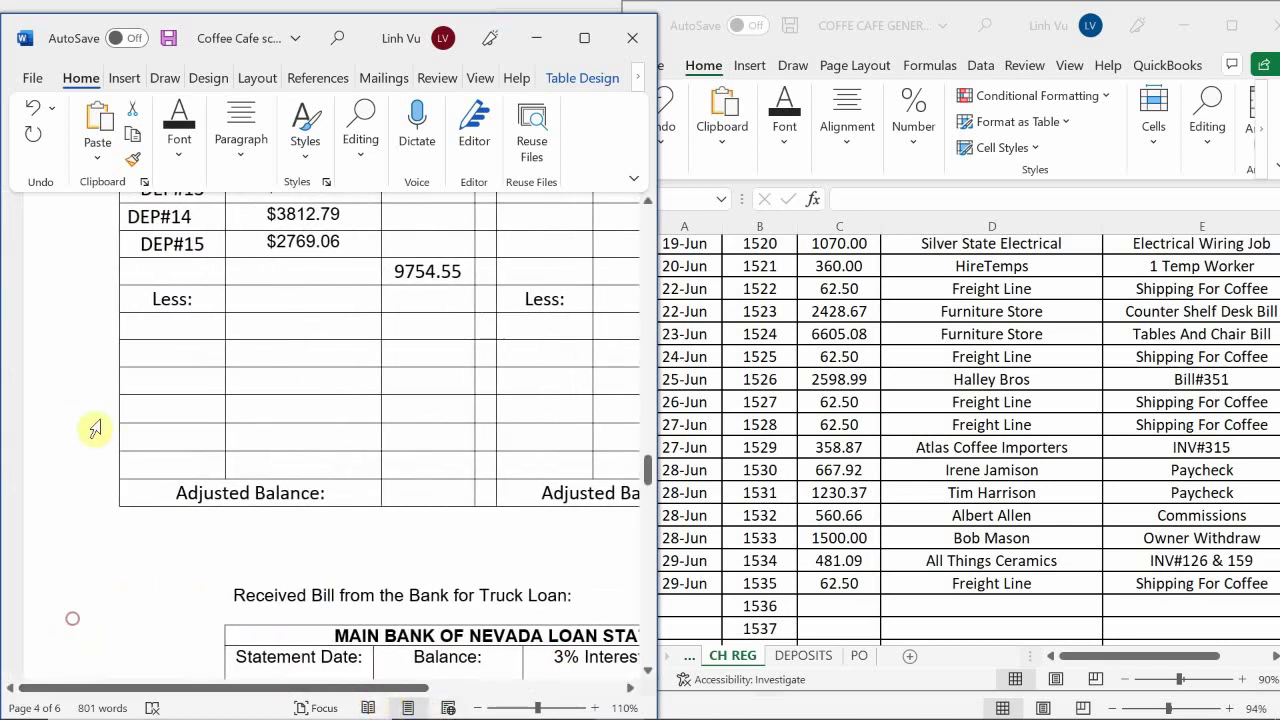
{"action": "left_click", "coordinate": [178, 332]}
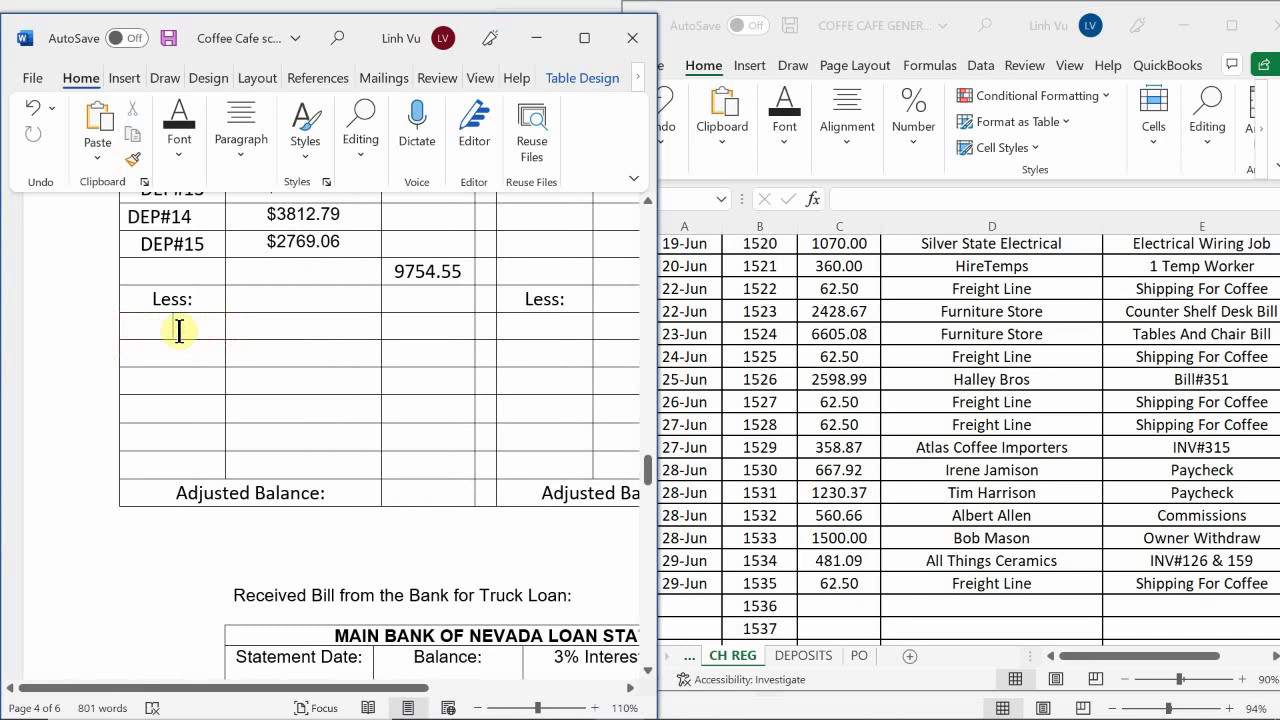
{"action": "key", "text": "ctrl+v"}
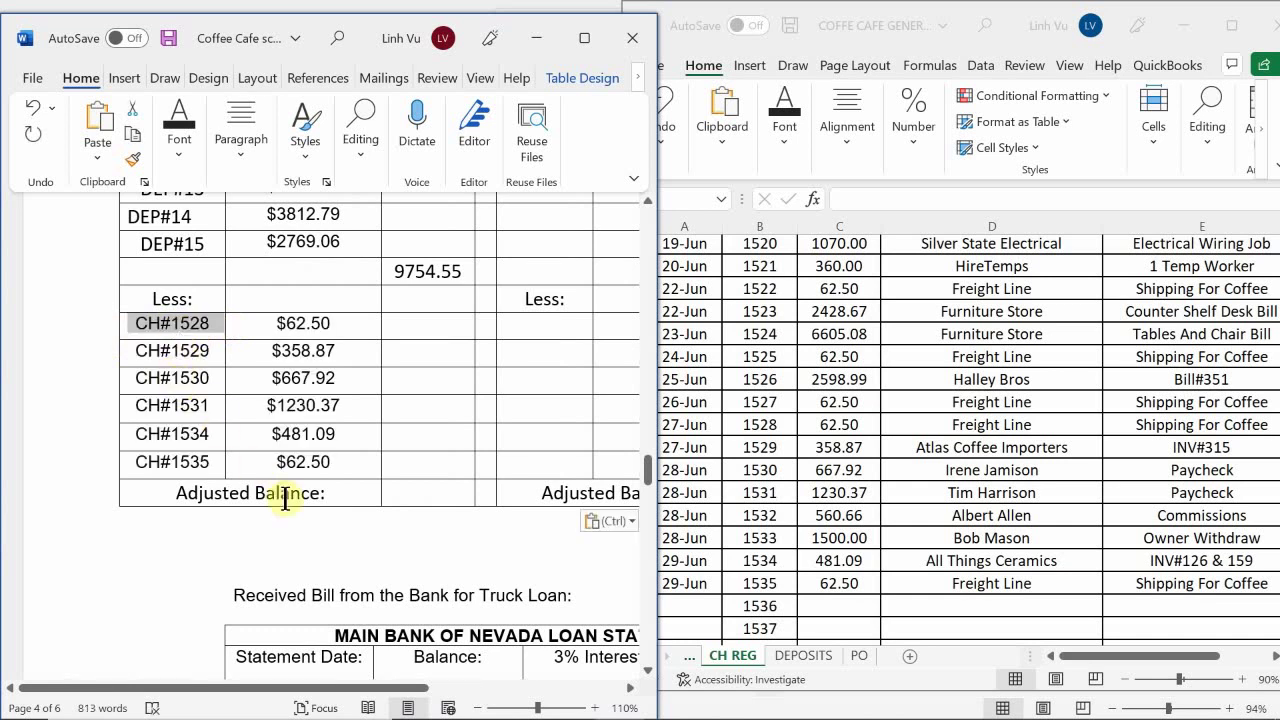
Move to the empty cell beside CH#1535's amount in the reconciliation
{"action": "left_click", "coordinate": [422, 462]}
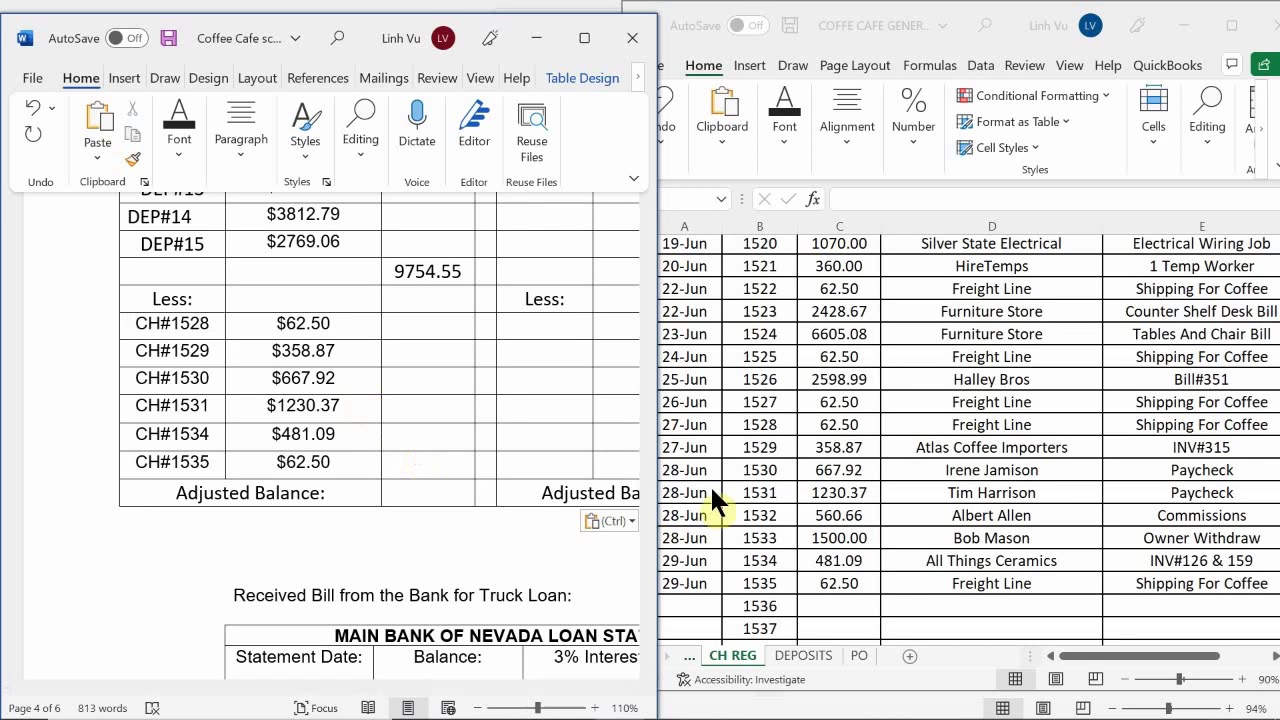
{"action": "scroll", "coordinate": [710, 484], "scroll_direction": "up", "scroll_amount": 3}
{"action": "scroll", "coordinate": [377, 295], "scroll_direction": "up", "scroll_amount": 2}
{"action": "scroll", "coordinate": [377, 295], "scroll_direction": "up", "scroll_amount": 10}
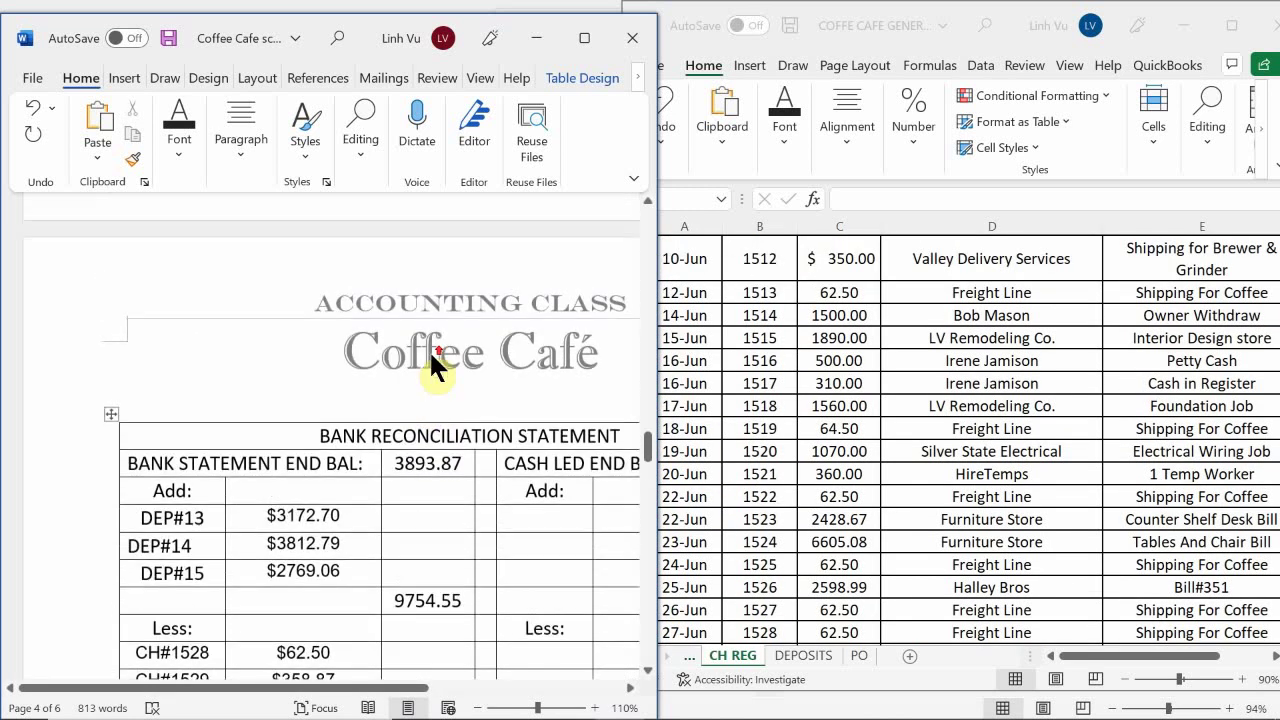
{"action": "scroll", "coordinate": [420, 358], "scroll_direction": "up", "scroll_amount": 1}
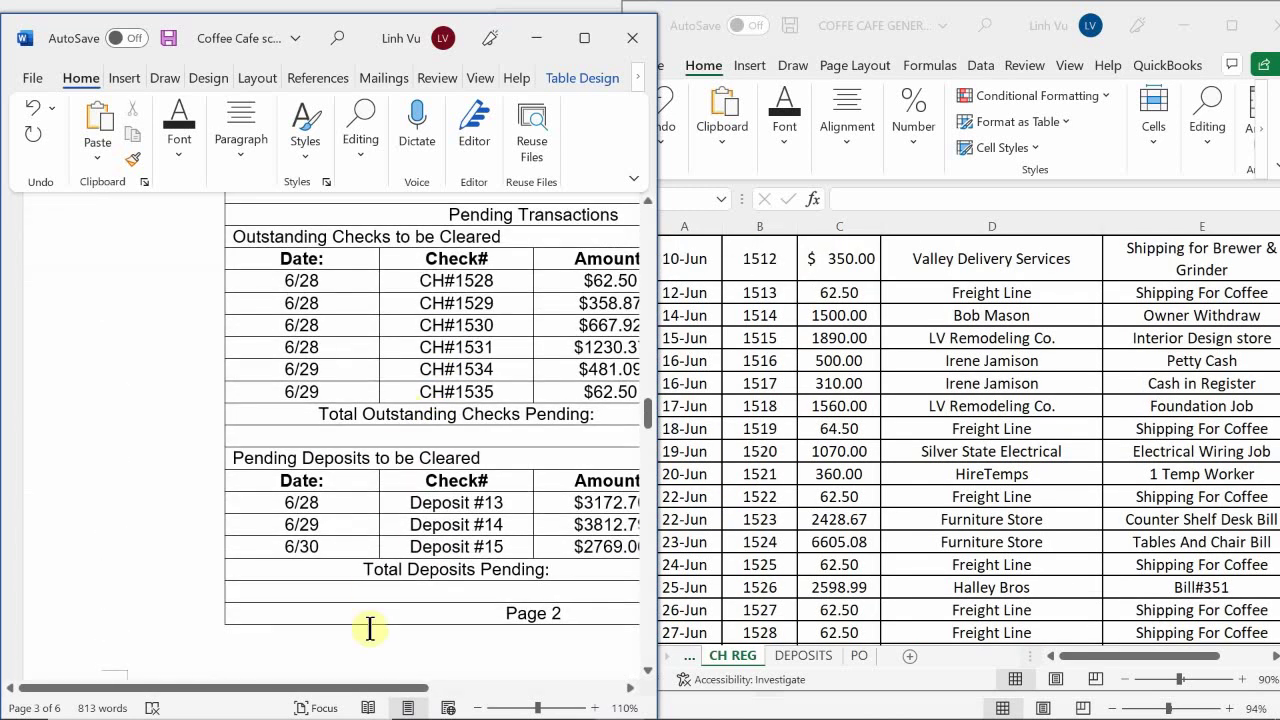
{"action": "left_click_drag", "start_coordinate": [381, 689], "coordinate": [271, 684]}
Enter the outstanding-check total 2863.25 beside CH#1535's amount
{"action": "scroll", "coordinate": [340, 482], "scroll_direction": "down", "scroll_amount": 6}
{"action": "scroll", "coordinate": [374, 520], "scroll_direction": "down", "scroll_amount": 7}
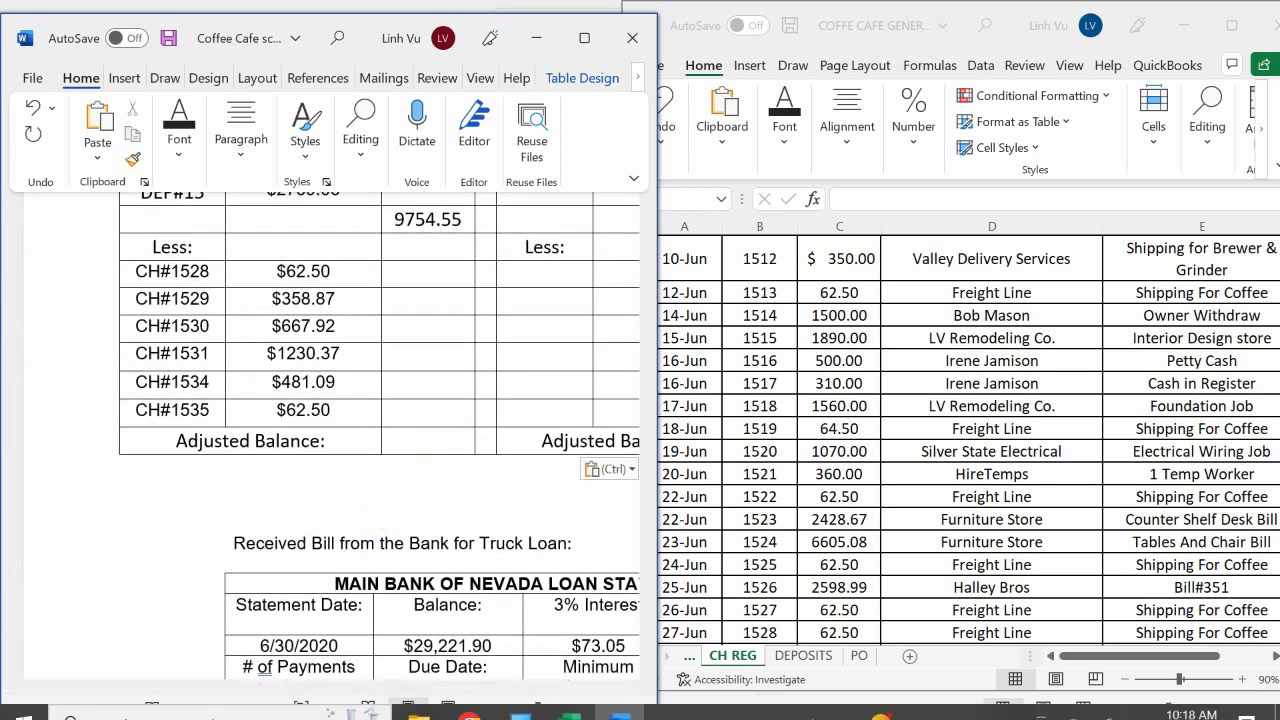
{"action": "type", "text": "2863.25"}
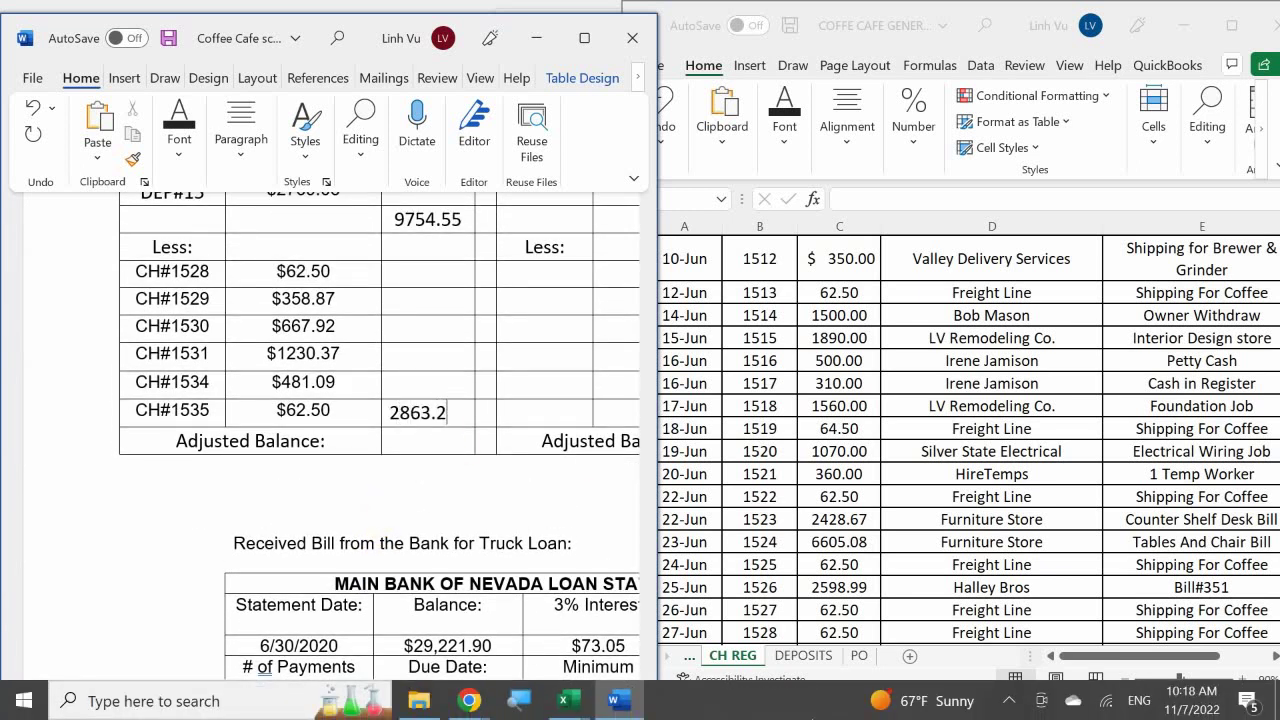
{"action": "key", "text": "Return"}
{"action": "key", "text": "BackSpace"}
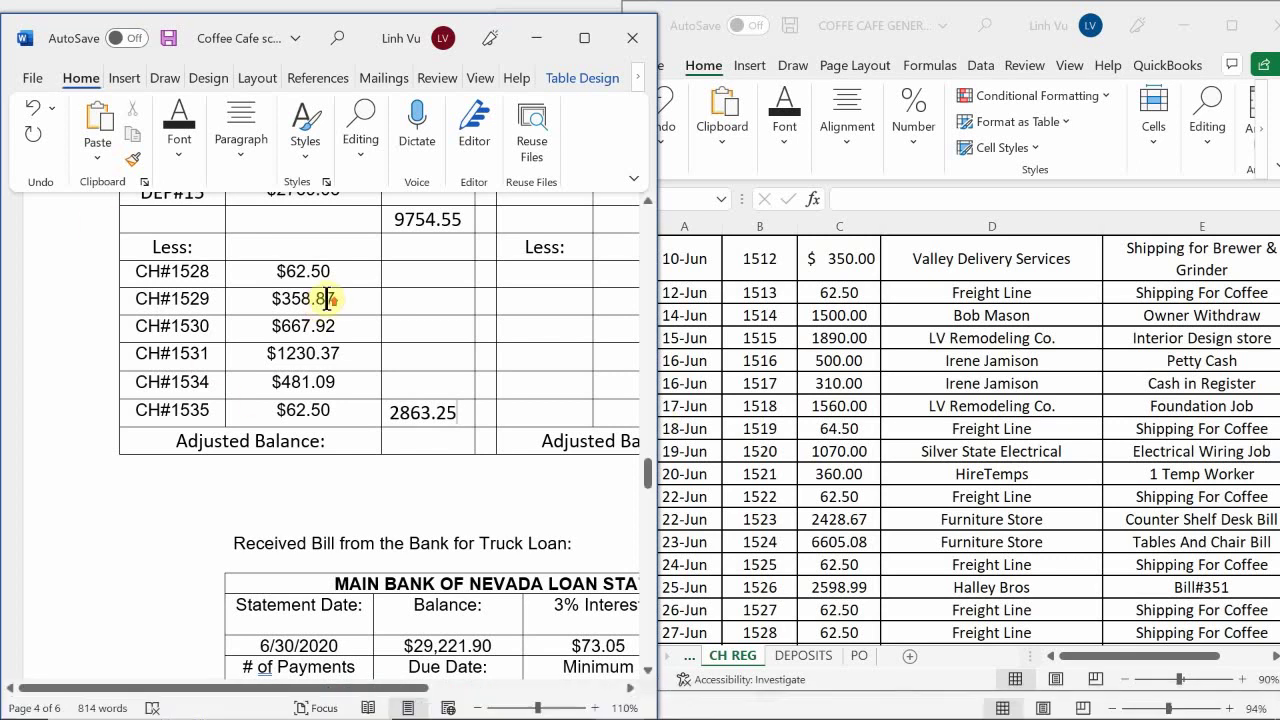
Wrap the total in parentheses so it reads (2863.25)
{"action": "scroll", "coordinate": [326, 350], "scroll_direction": "up", "scroll_amount": 2}
{"action": "left_click", "coordinate": [380, 520]}
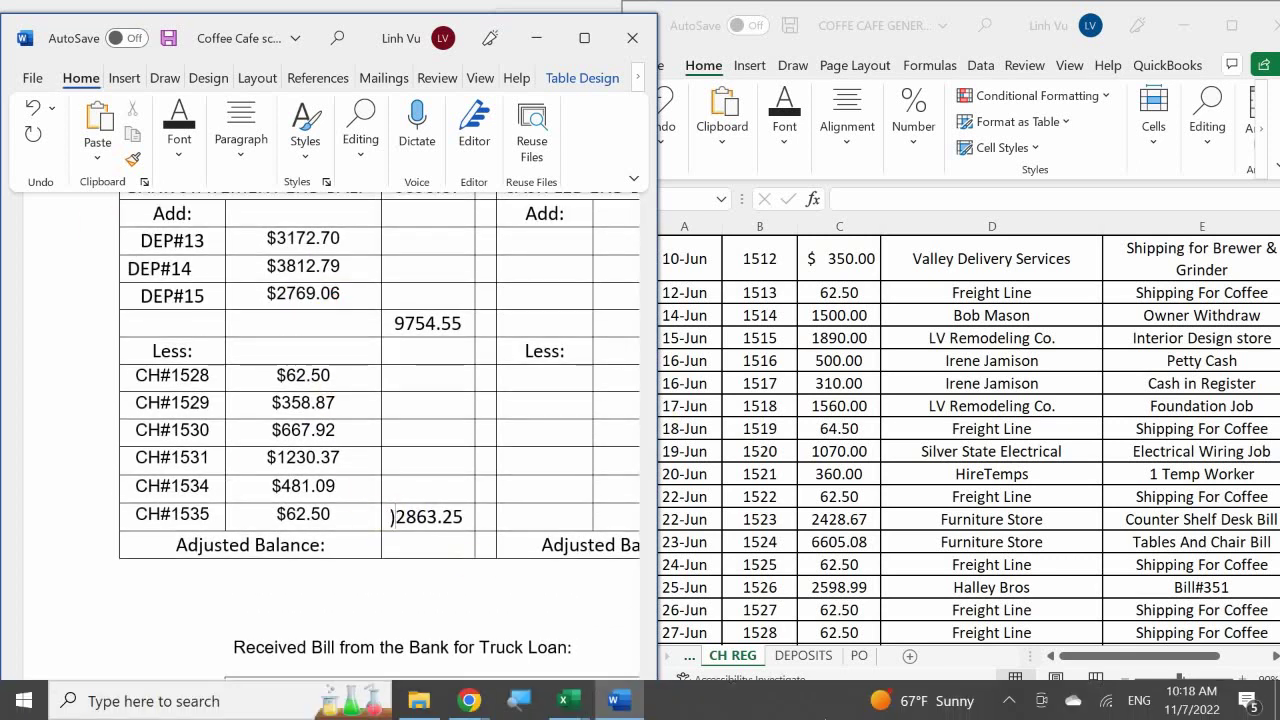
{"action": "type", "text": "("}
{"action": "key", "text": "Right"}
{"action": "key", "text": "Right"}
{"action": "key", "text": "Right"}
{"action": "key", "text": "Right"}
{"action": "key", "text": "Right"}
{"action": "key", "text": "Right"}
{"action": "key", "text": "Right"}
{"action": "key", "text": "Right"}
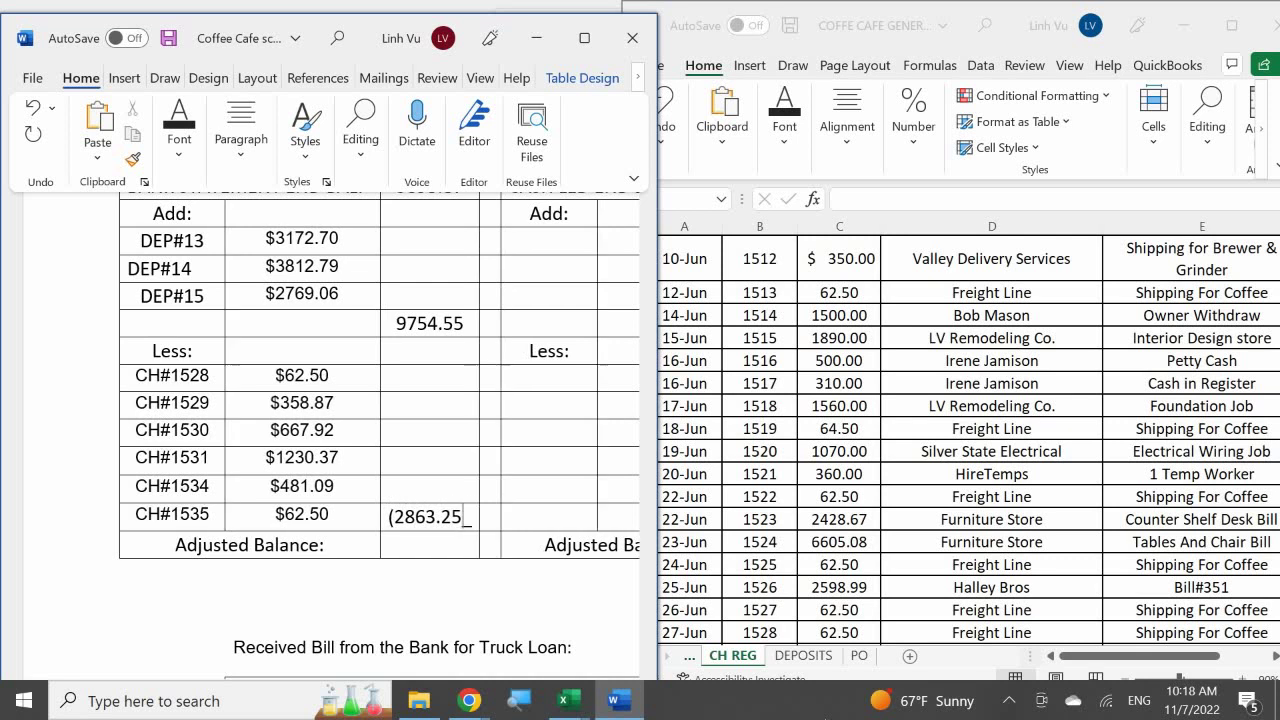
{"action": "type", "text": ")"}
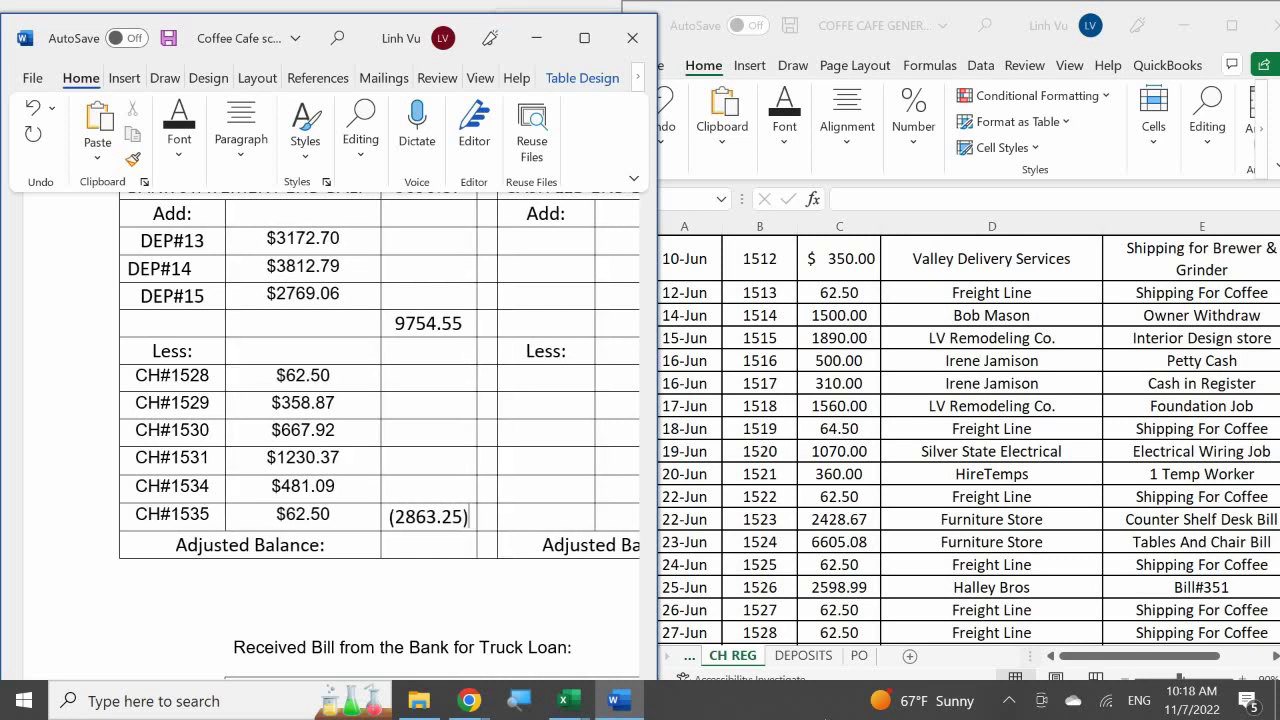
{"action": "scroll", "coordinate": [626, 594], "scroll_direction": "up", "scroll_amount": 10}
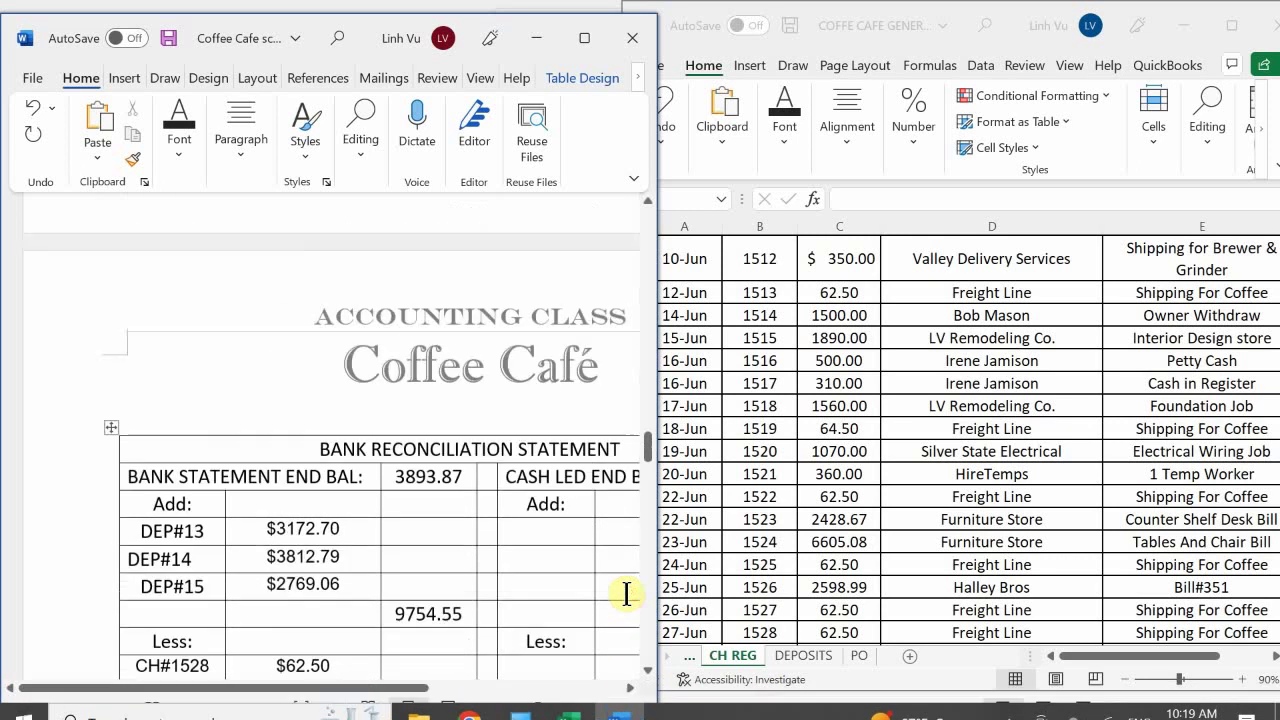
{"action": "scroll", "coordinate": [628, 600], "scroll_direction": "up", "scroll_amount": 8}
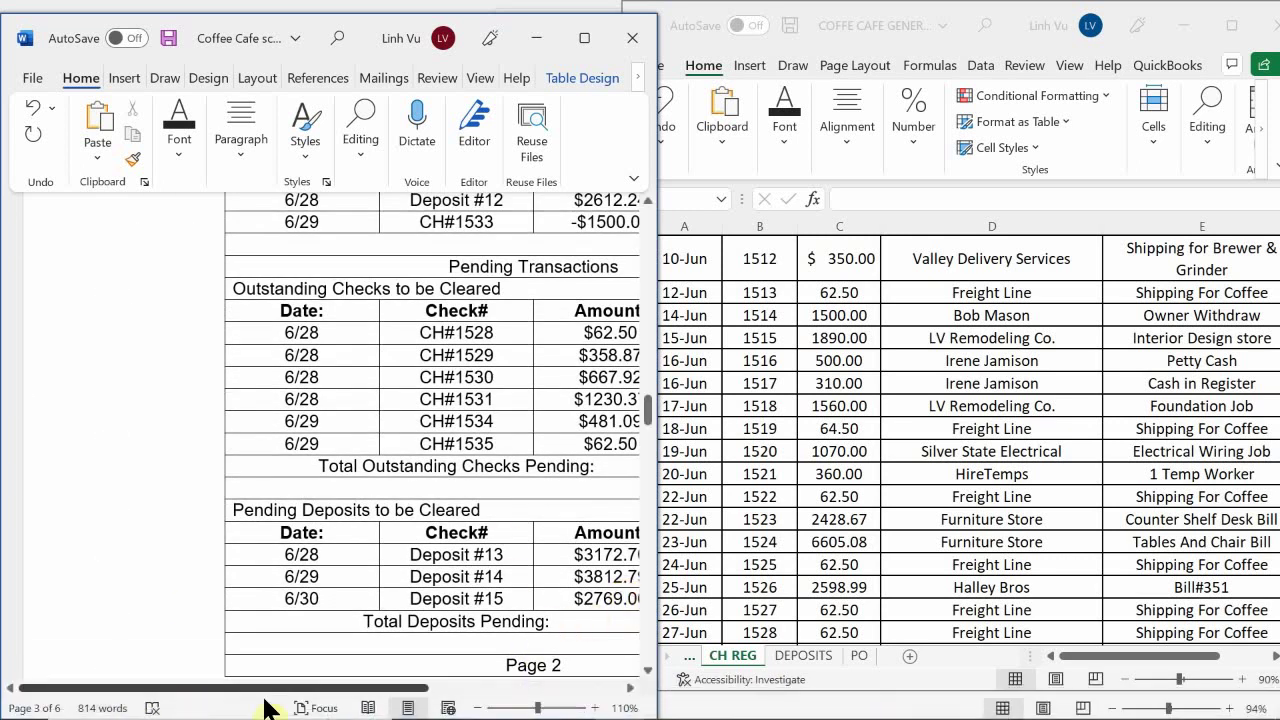
{"action": "left_click_drag", "start_coordinate": [307, 688], "coordinate": [316, 690]}
{"action": "scroll", "coordinate": [430, 575], "scroll_direction": "down", "scroll_amount": 10}
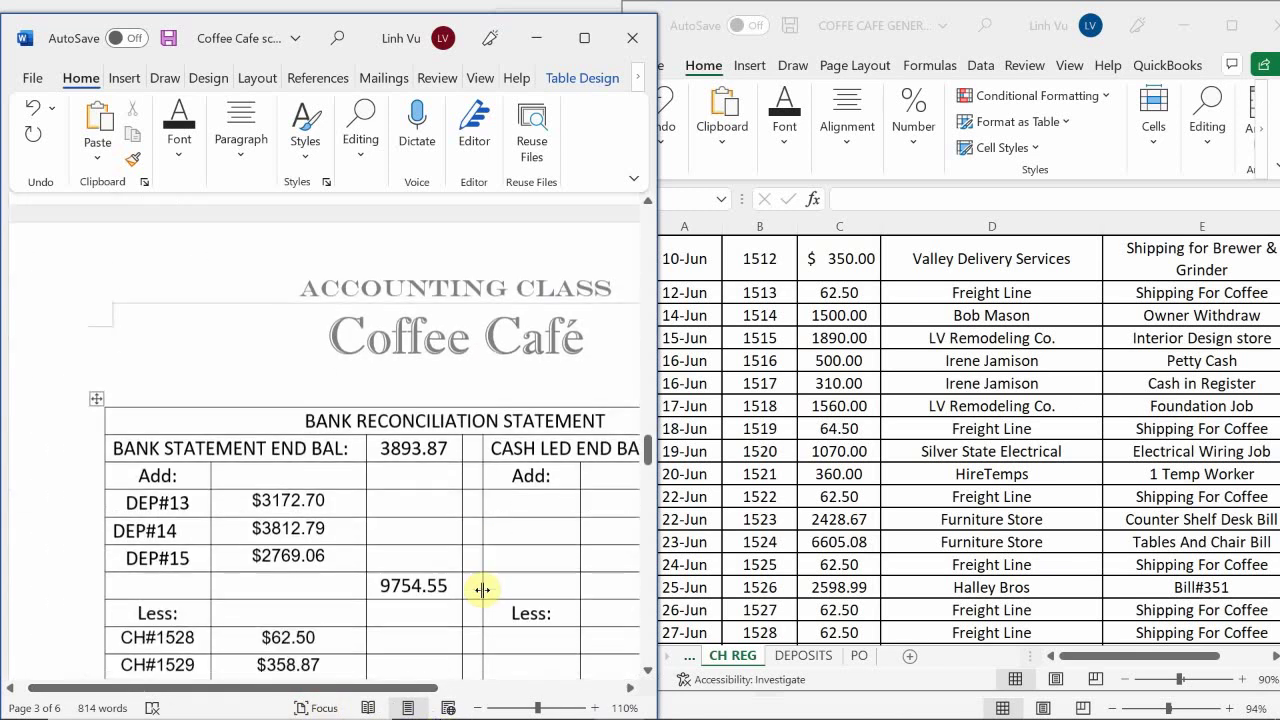
{"action": "scroll", "coordinate": [483, 590], "scroll_direction": "down", "scroll_amount": 3}
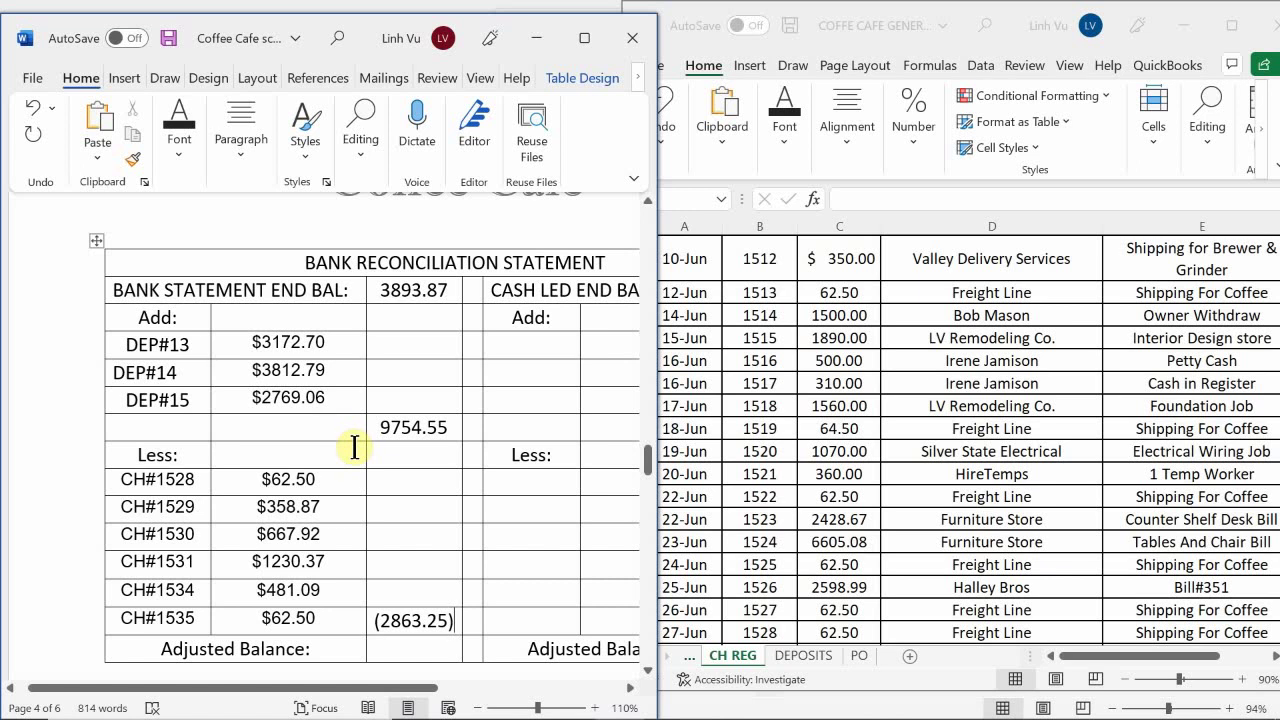
{"action": "scroll", "coordinate": [355, 447], "scroll_direction": "down", "scroll_amount": 1}
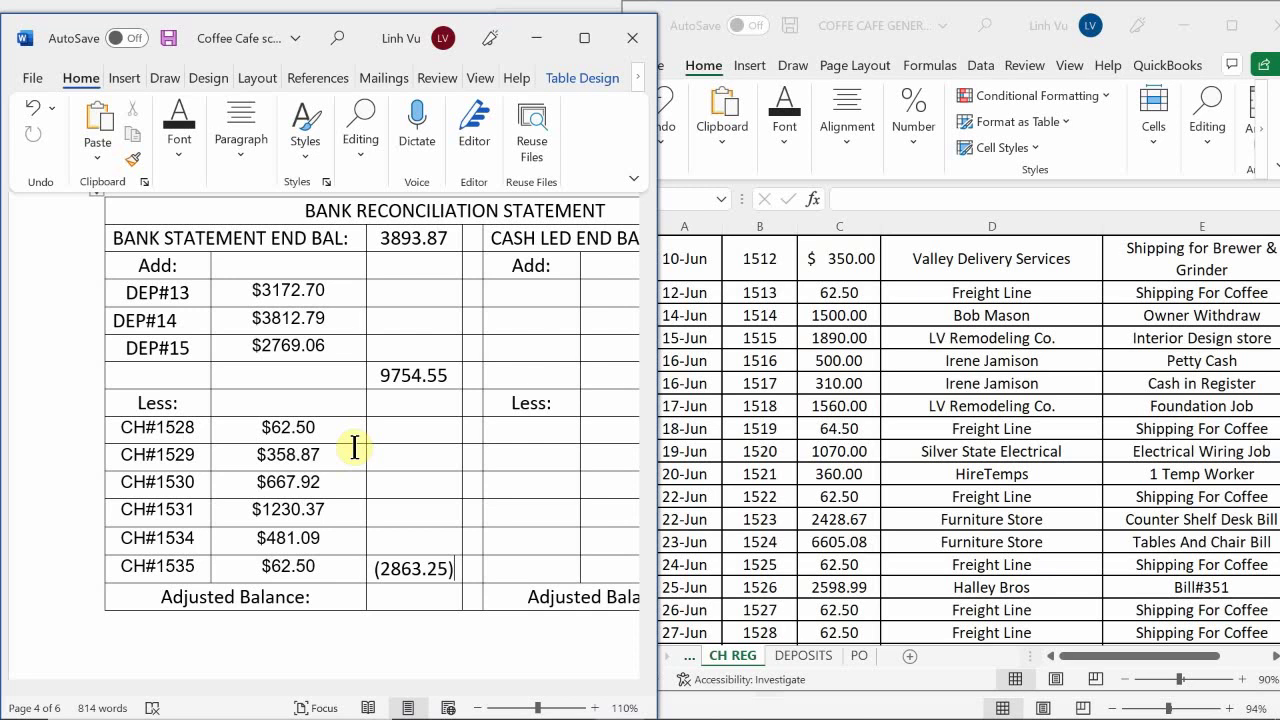
Enter 10785.17 as the bank side's Adjusted Balance in the reconciliation table
{"action": "left_click", "coordinate": [410, 598]}
{"action": "type", "text": "1078"}
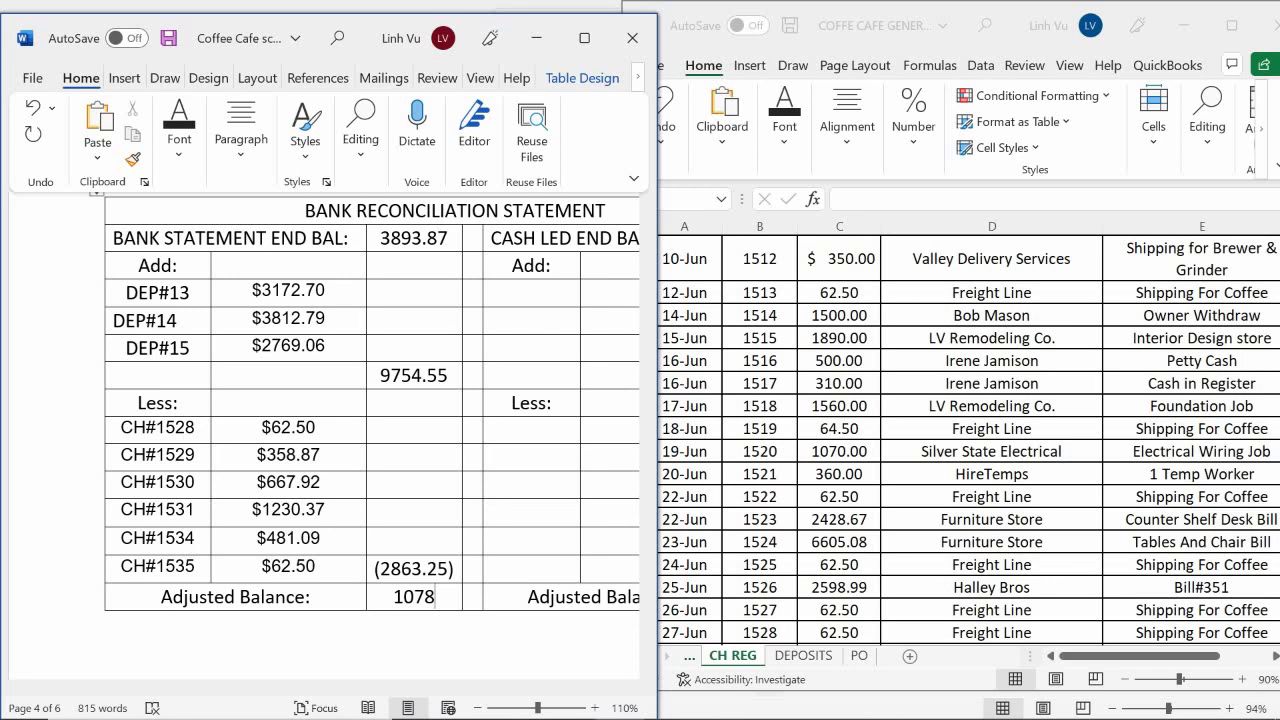
{"action": "type", "text": "5."}
{"action": "type", "text": "17"}
{"action": "left_click", "coordinate": [434, 640]}
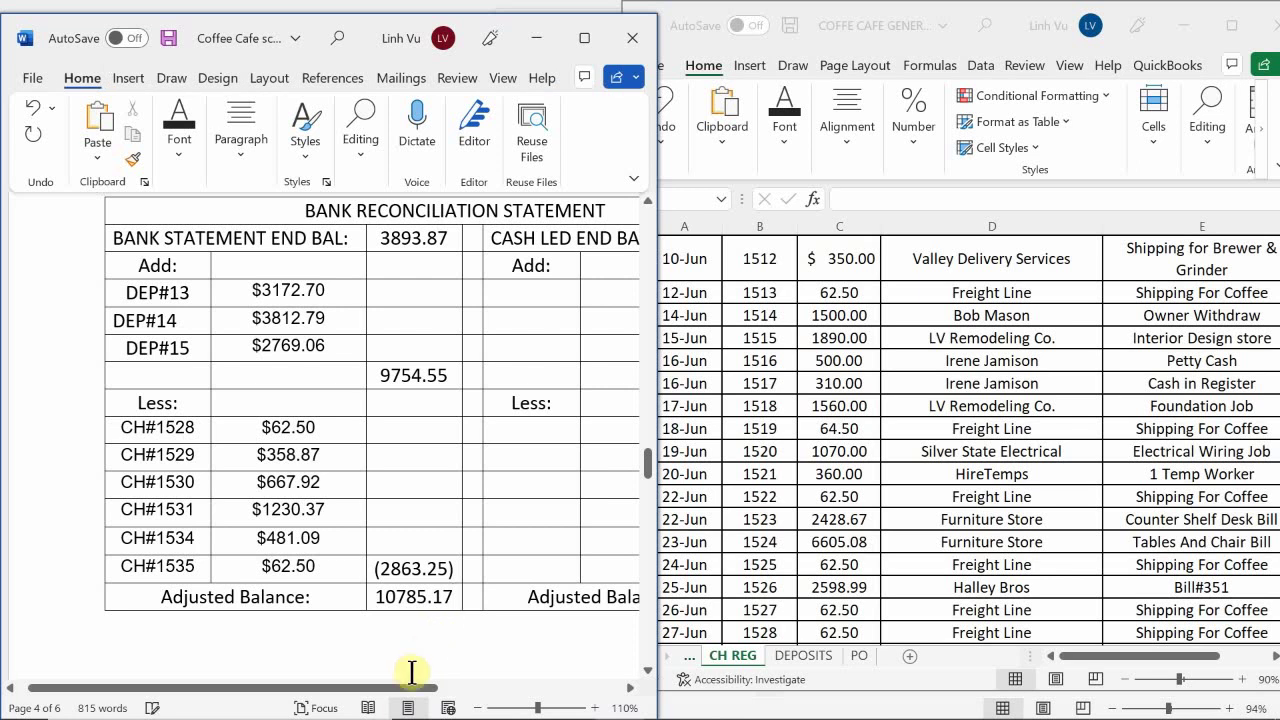
{"action": "left_click_drag", "start_coordinate": [395, 697], "coordinate": [545, 705]}
Show the ledger's ASSETS sheet, where Checking ends at 10,885.17 on 30-Jun
{"action": "mouse_move", "coordinate": [570, 716]}
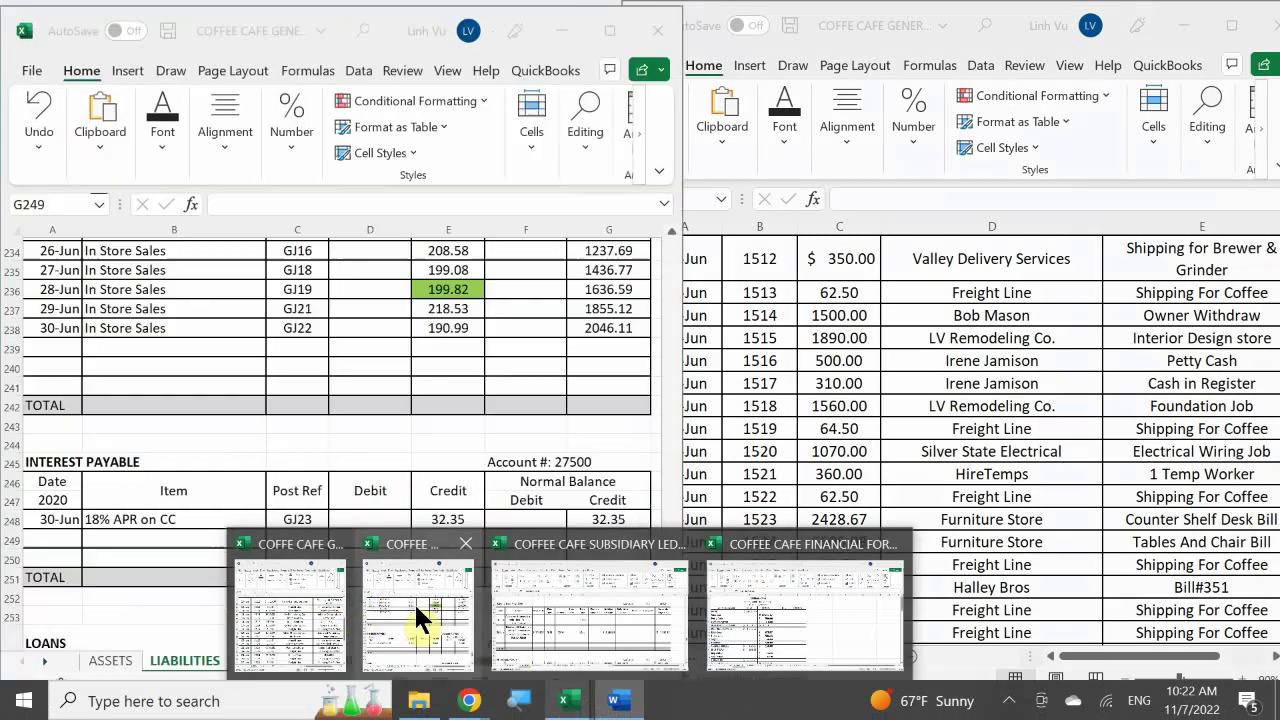
{"action": "left_click", "coordinate": [413, 601]}
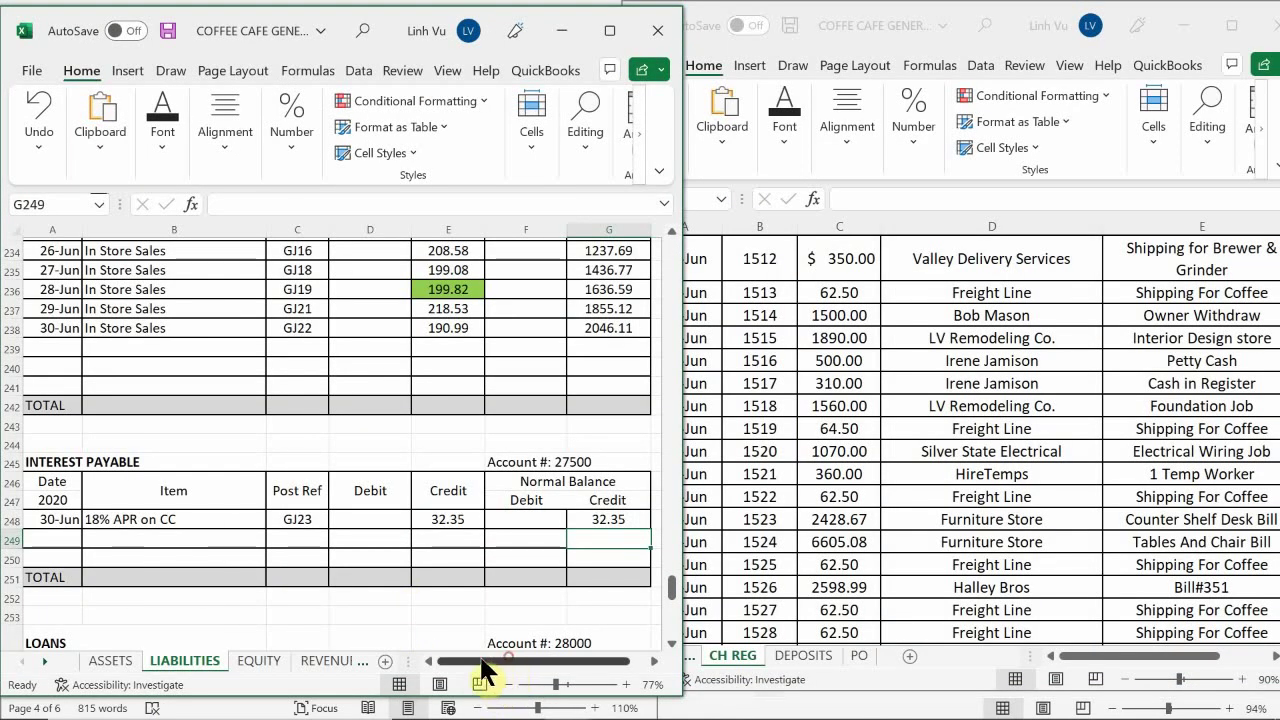
{"action": "left_click", "coordinate": [100, 662]}
{"action": "scroll", "coordinate": [181, 508], "scroll_direction": "up", "scroll_amount": 5}
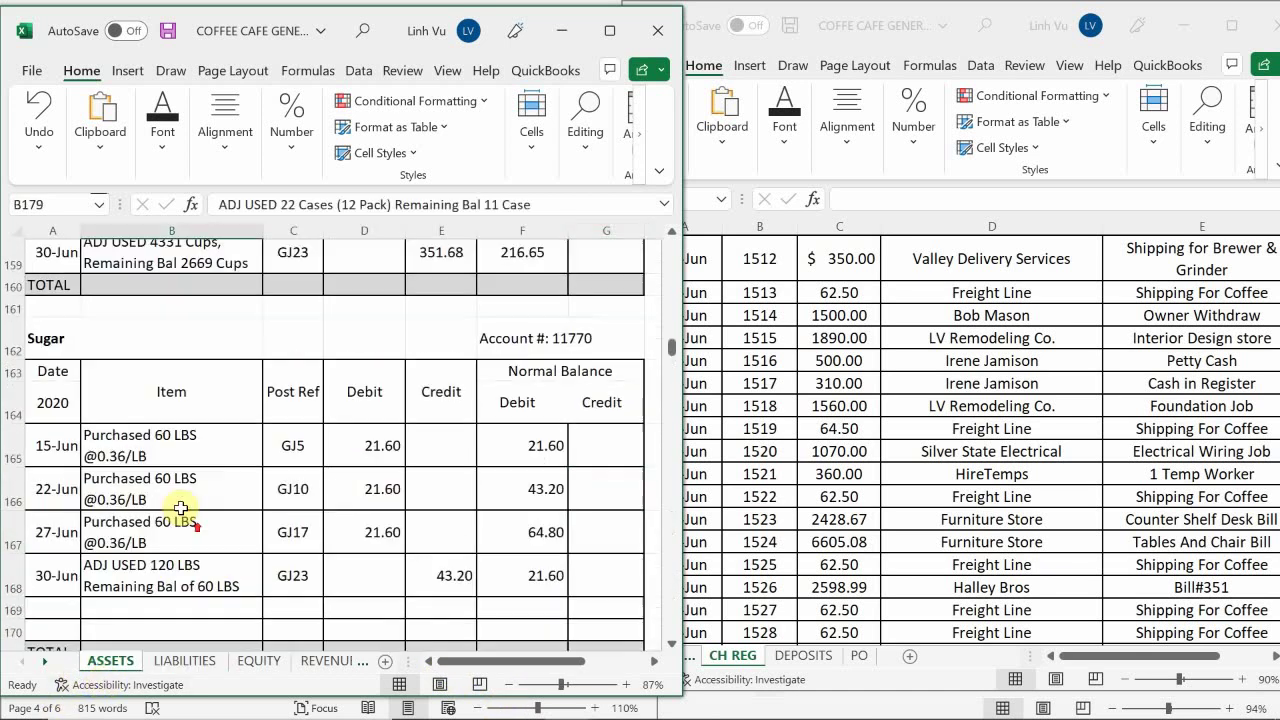
{"action": "scroll", "coordinate": [181, 508], "scroll_direction": "up", "scroll_amount": 20}
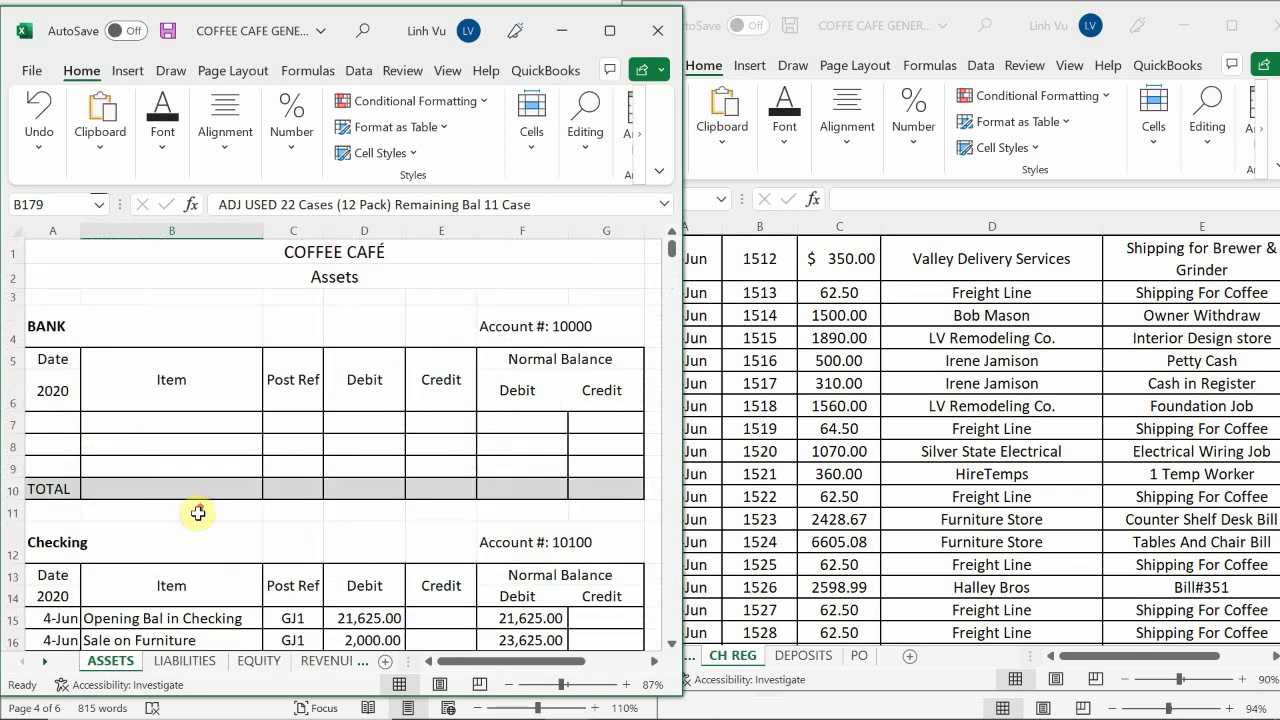
{"action": "scroll", "coordinate": [198, 513], "scroll_direction": "down", "scroll_amount": 8}
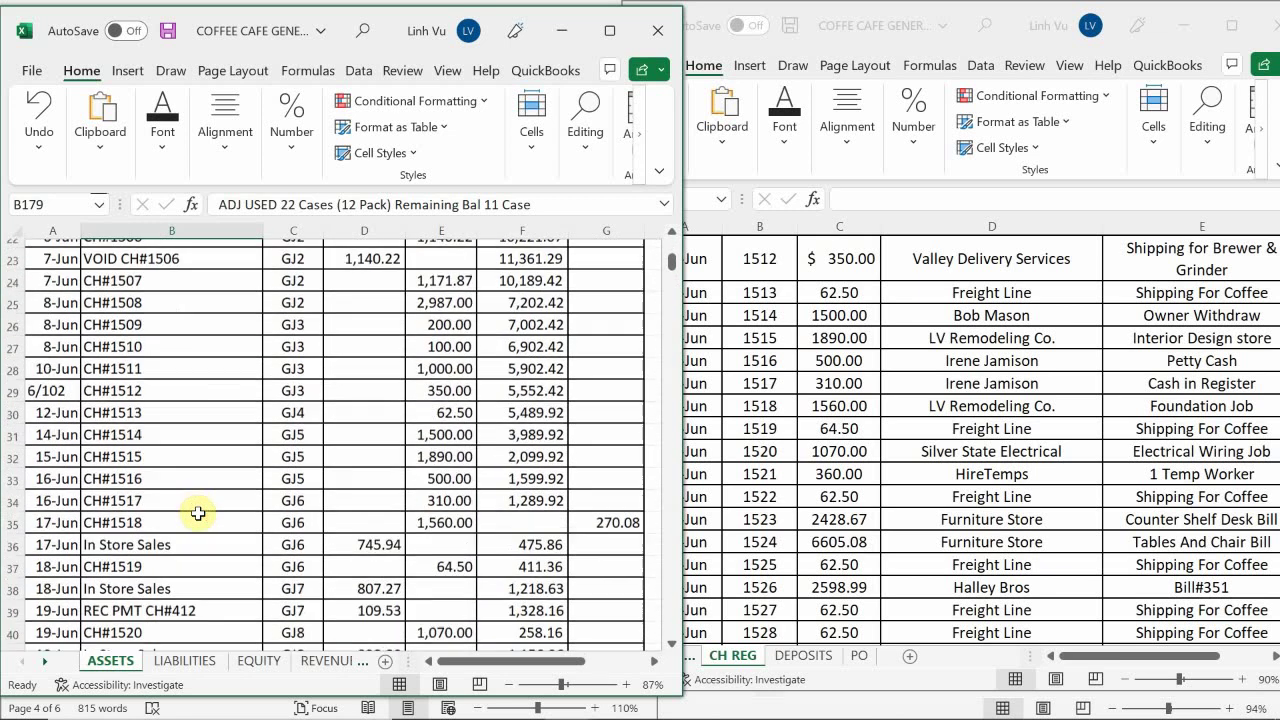
{"action": "scroll", "coordinate": [198, 513], "scroll_direction": "down", "scroll_amount": 8}
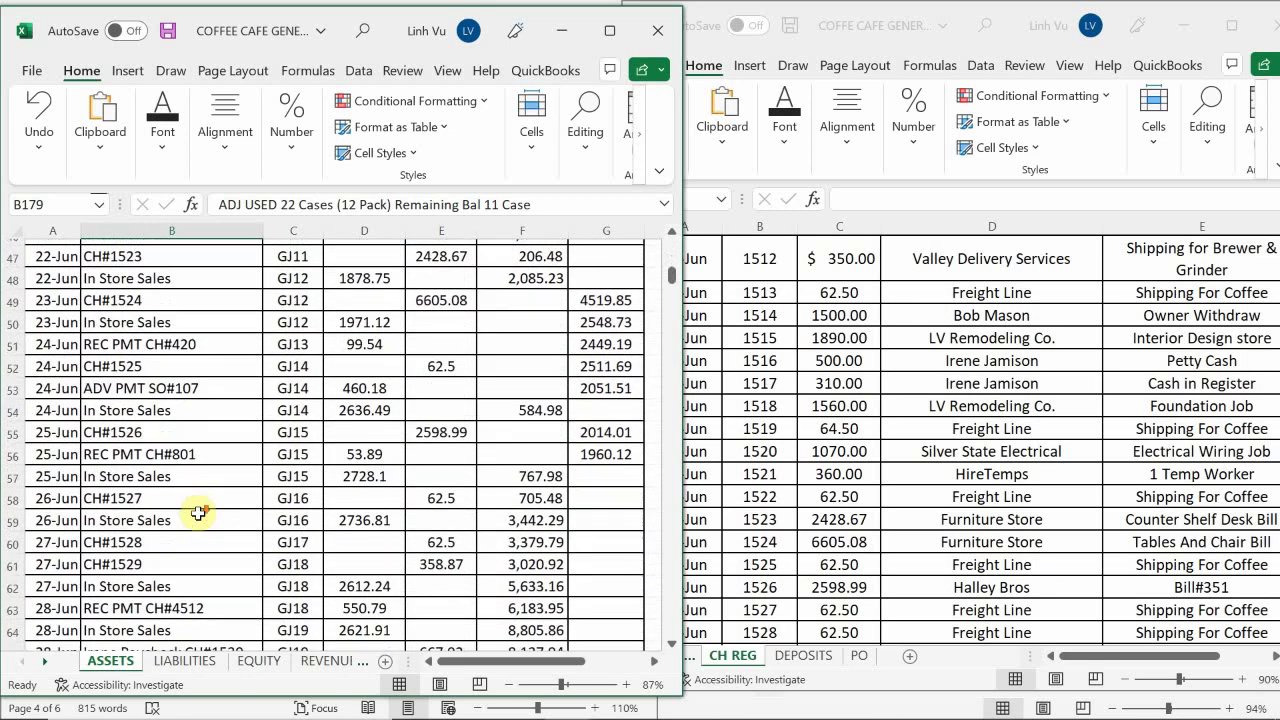
{"action": "scroll", "coordinate": [198, 513], "scroll_direction": "down", "scroll_amount": 6}
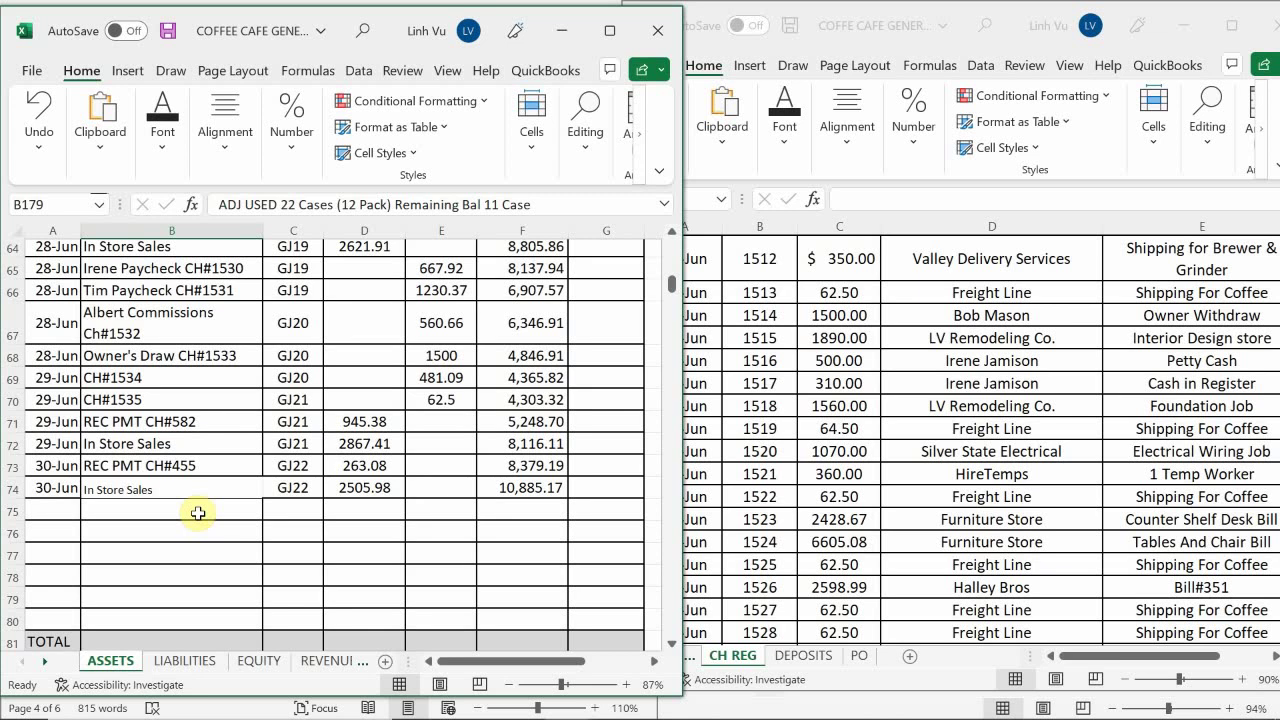
{"action": "mouse_move", "coordinate": [518, 703]}
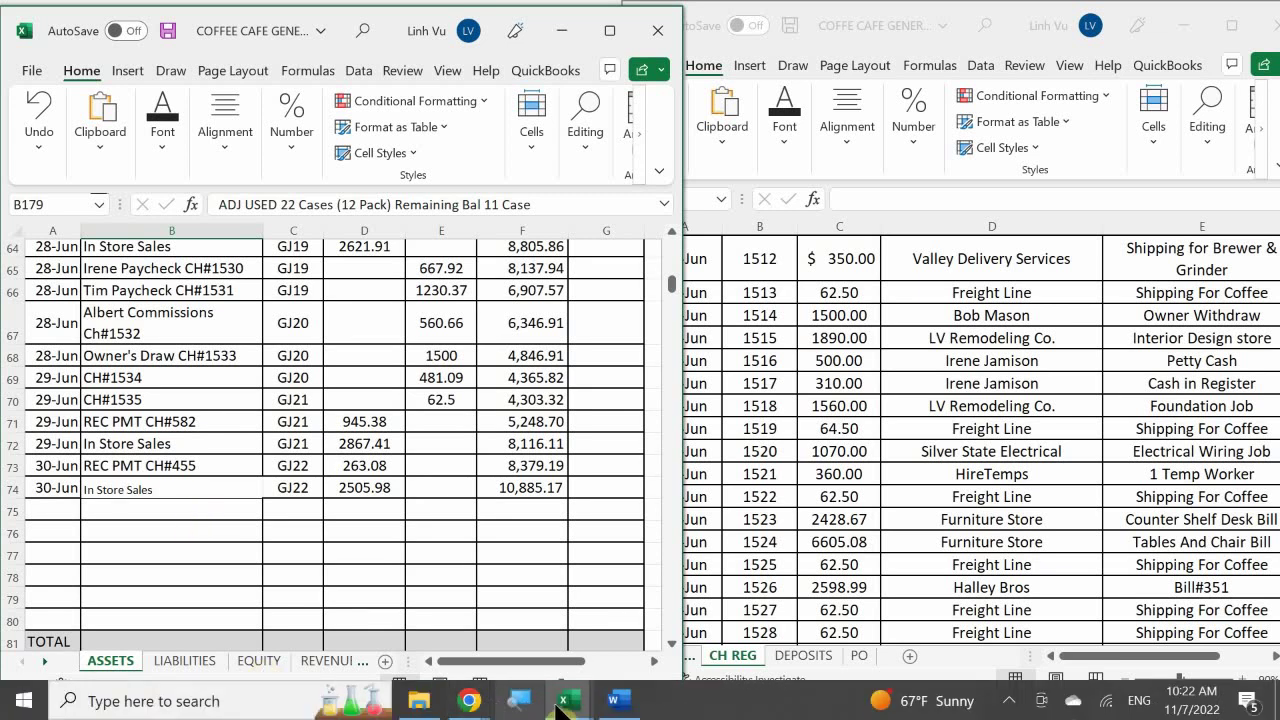
Enter 10885.17 as Word's CASH LED END BAL, then move to the cash-side Add row
{"action": "left_click", "coordinate": [617, 701]}
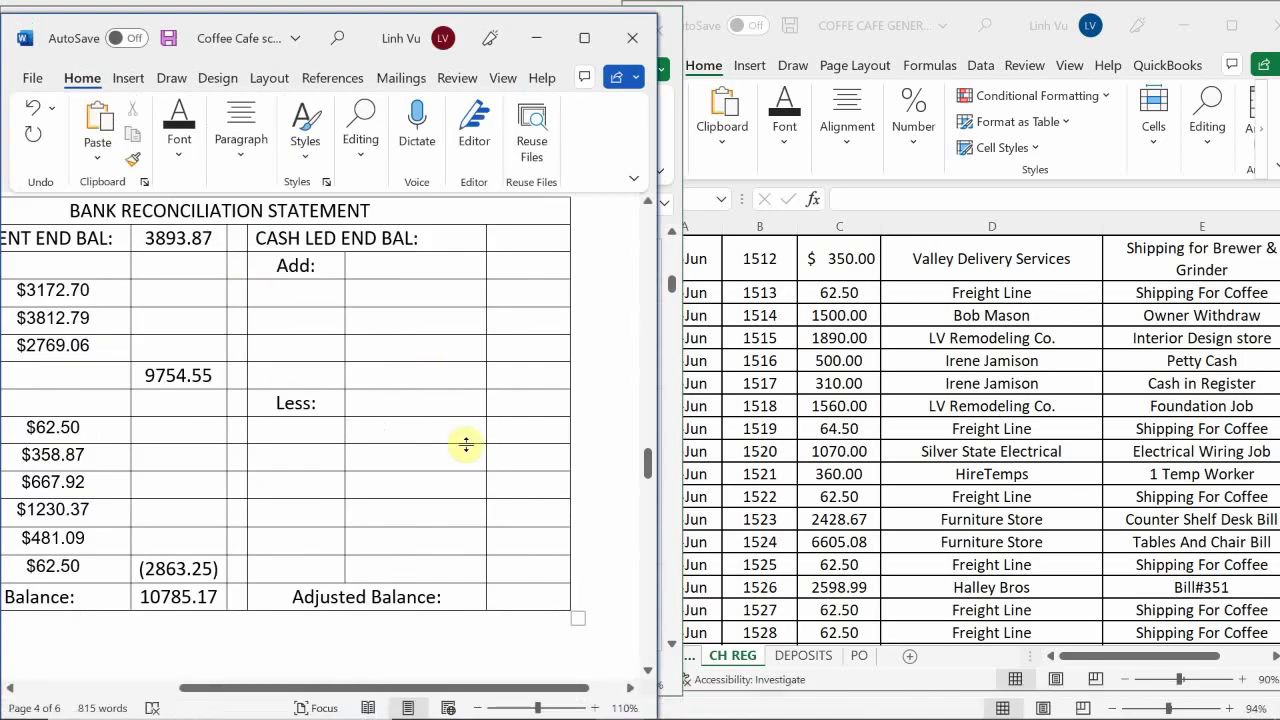
{"action": "scroll", "coordinate": [465, 444], "scroll_direction": "up", "scroll_amount": 3}
{"action": "left_click", "coordinate": [512, 393]}
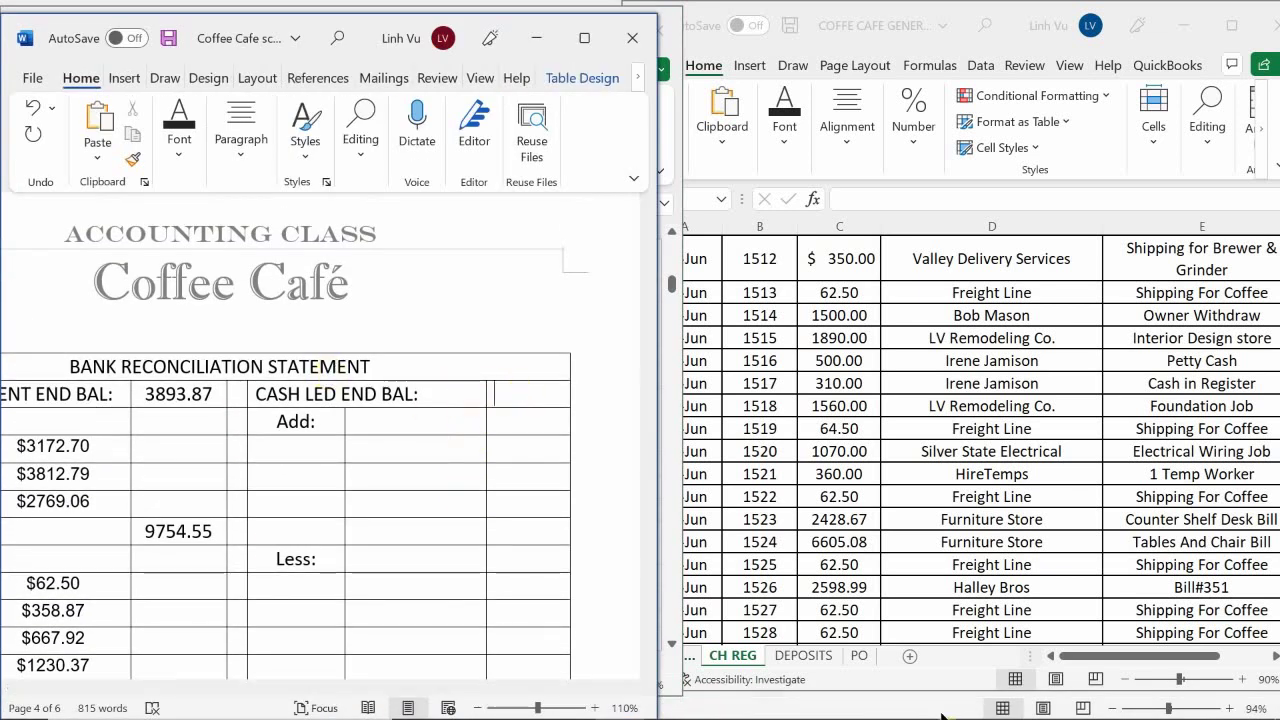
{"action": "type", "text": "10885.1"}
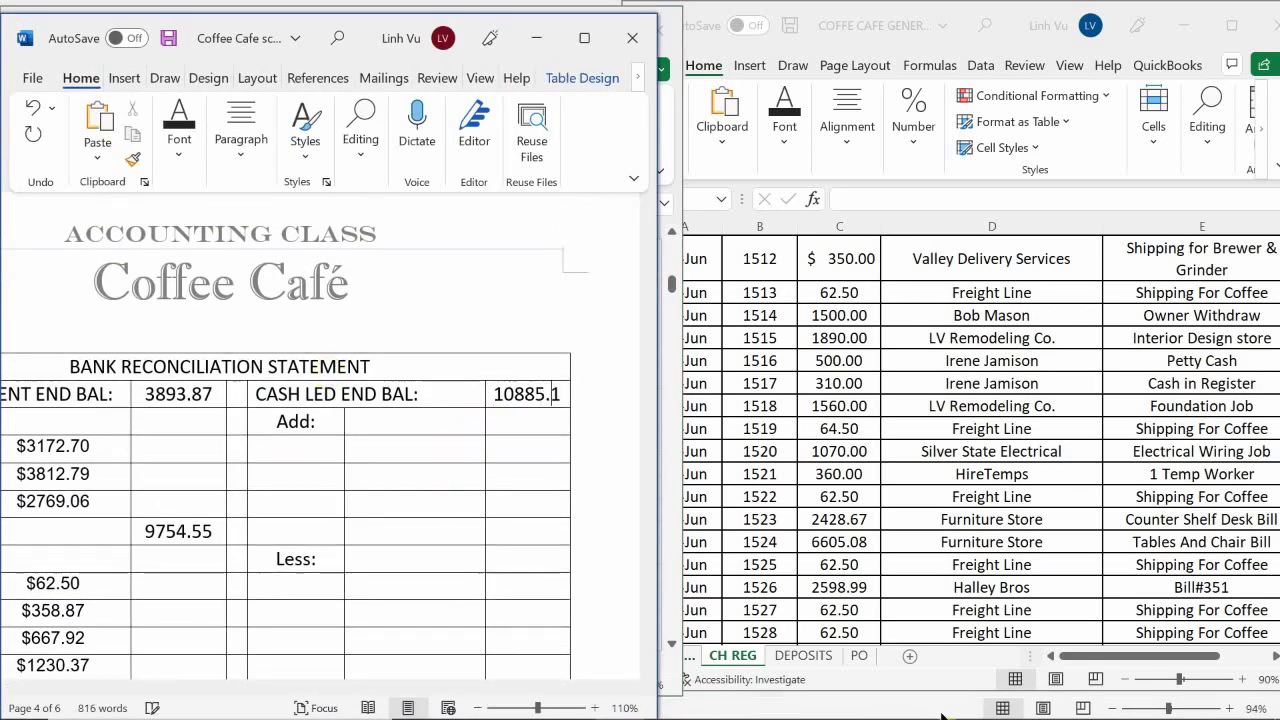
{"action": "type", "text": "7"}
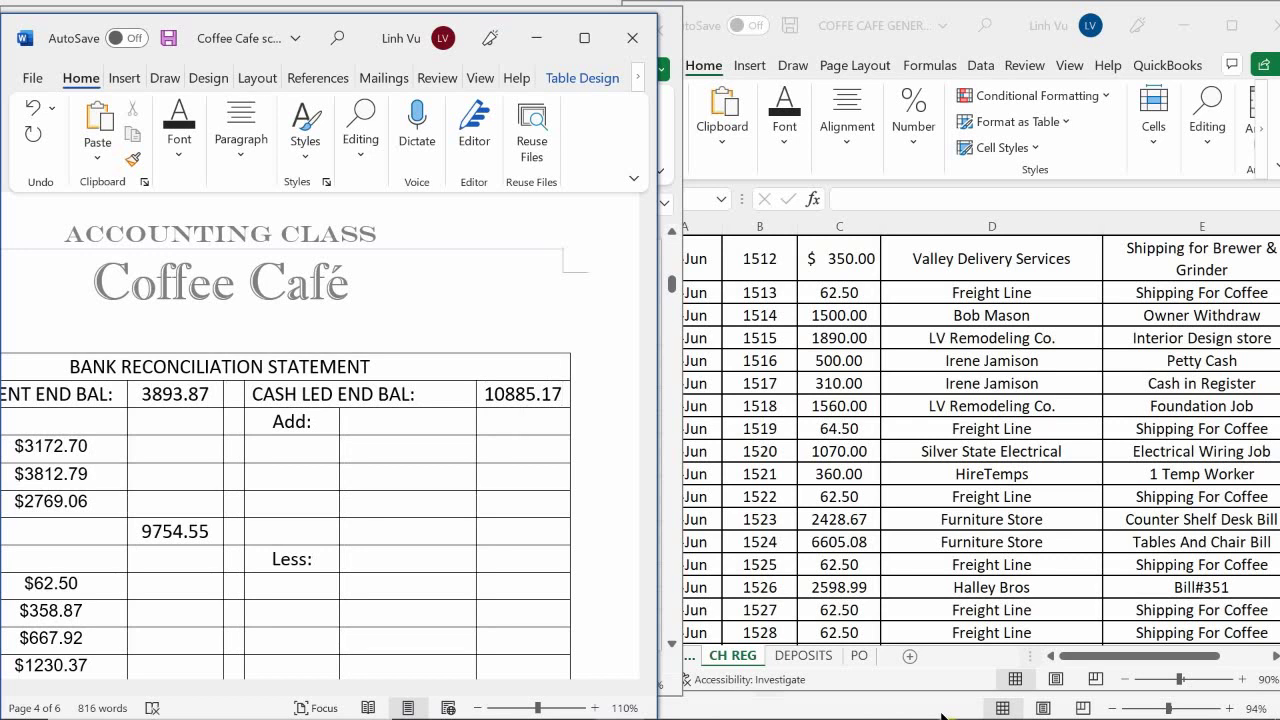
{"action": "left_click", "coordinate": [300, 451]}
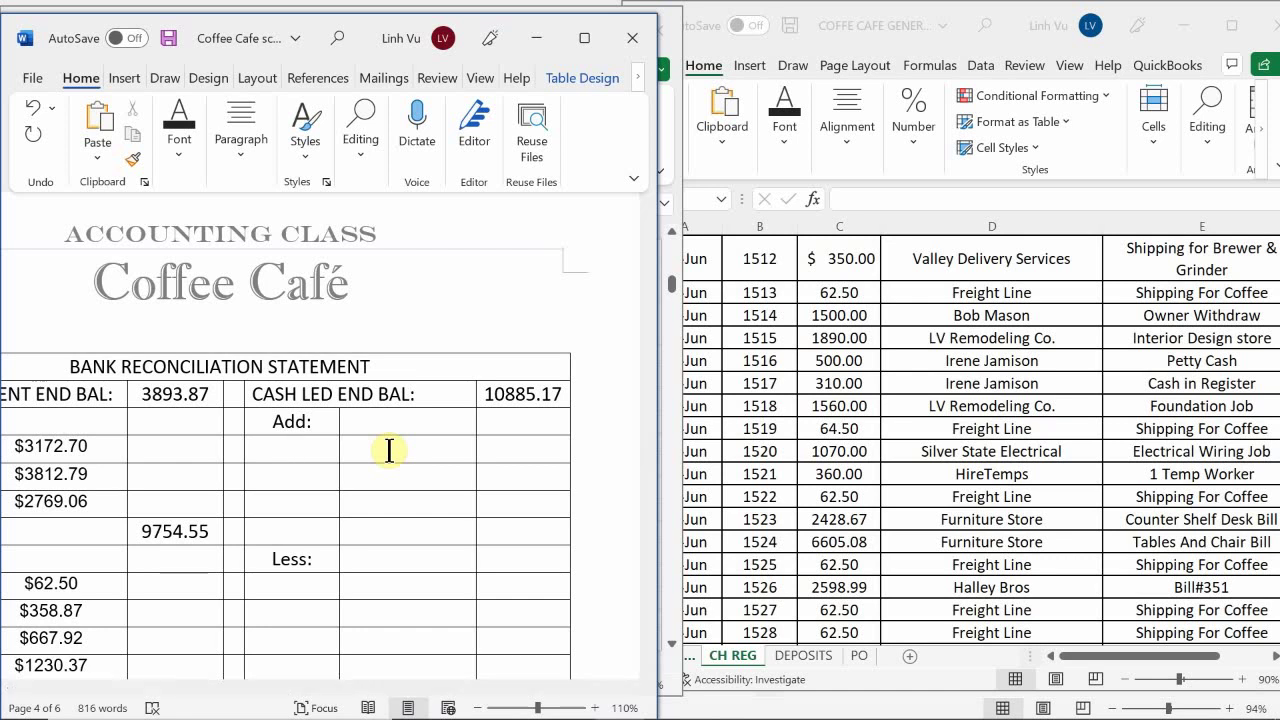
{"action": "left_click", "coordinate": [390, 451]}
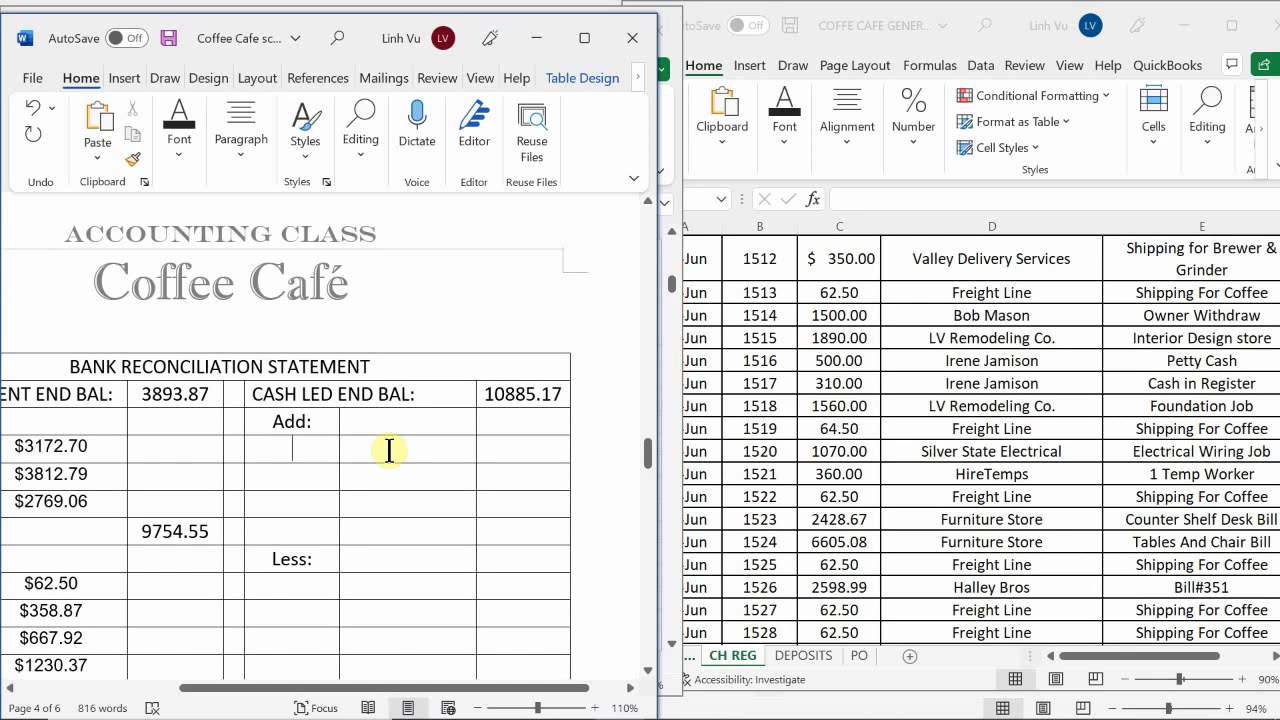
{"action": "scroll", "coordinate": [390, 451], "scroll_direction": "down", "scroll_amount": 2}
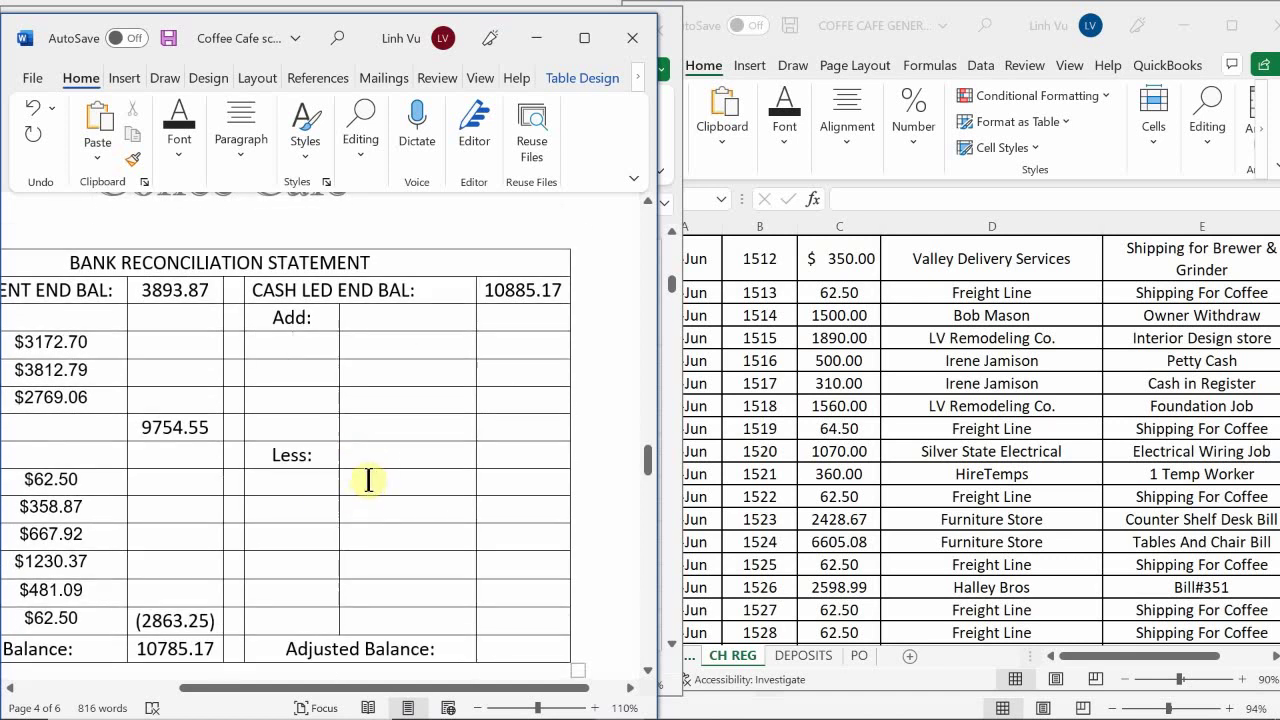
{"action": "scroll", "coordinate": [368, 481], "scroll_direction": "up", "scroll_amount": 20}
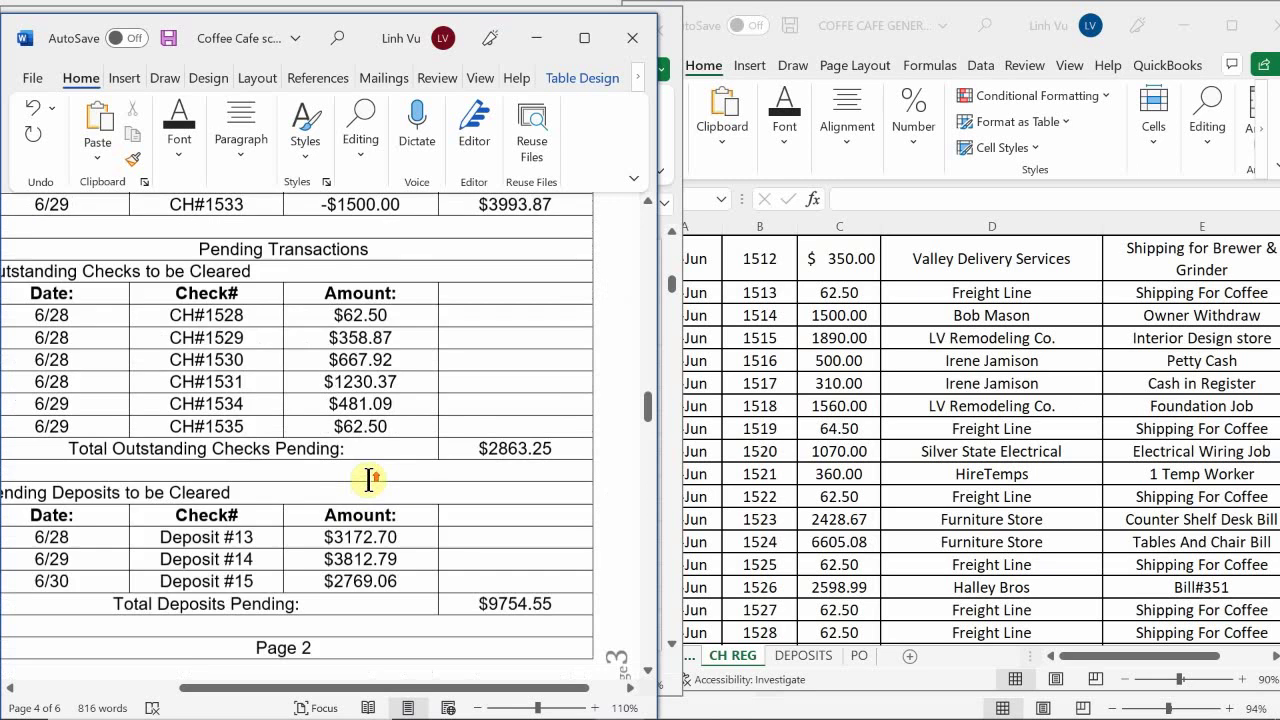
{"action": "scroll", "coordinate": [368, 481], "scroll_direction": "up", "scroll_amount": 10}
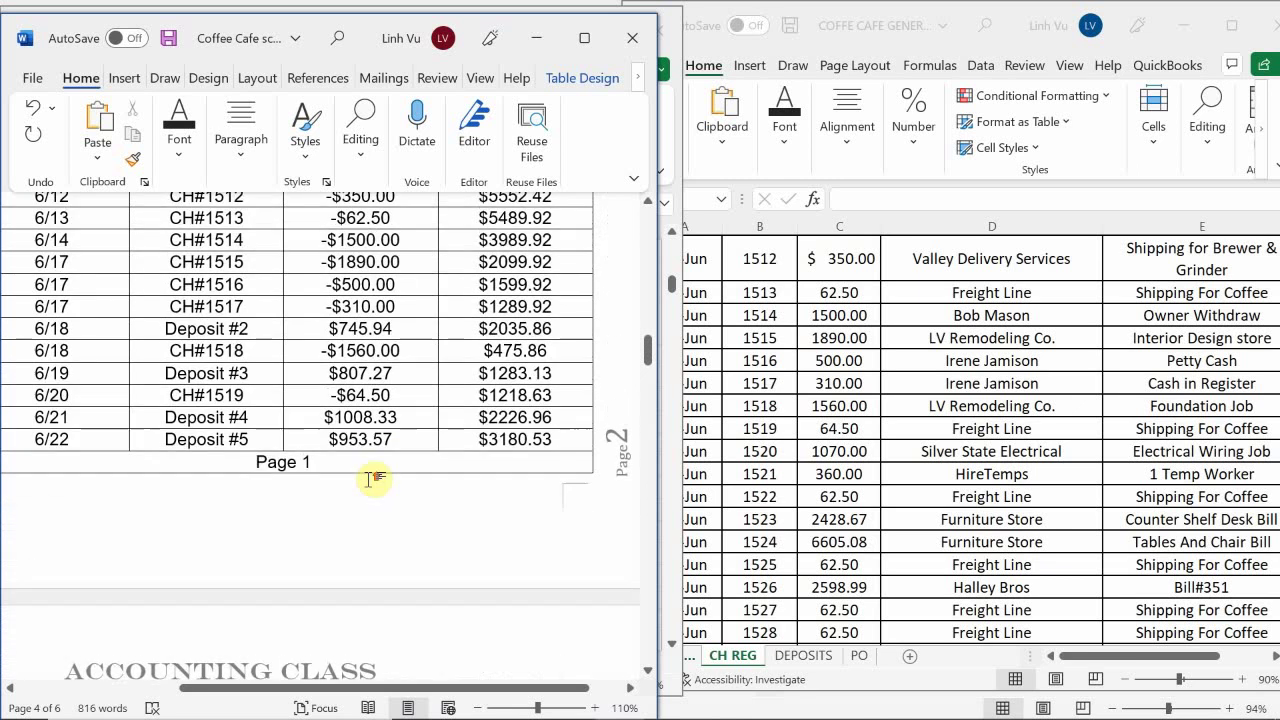
{"action": "scroll", "coordinate": [368, 481], "scroll_direction": "up", "scroll_amount": 8}
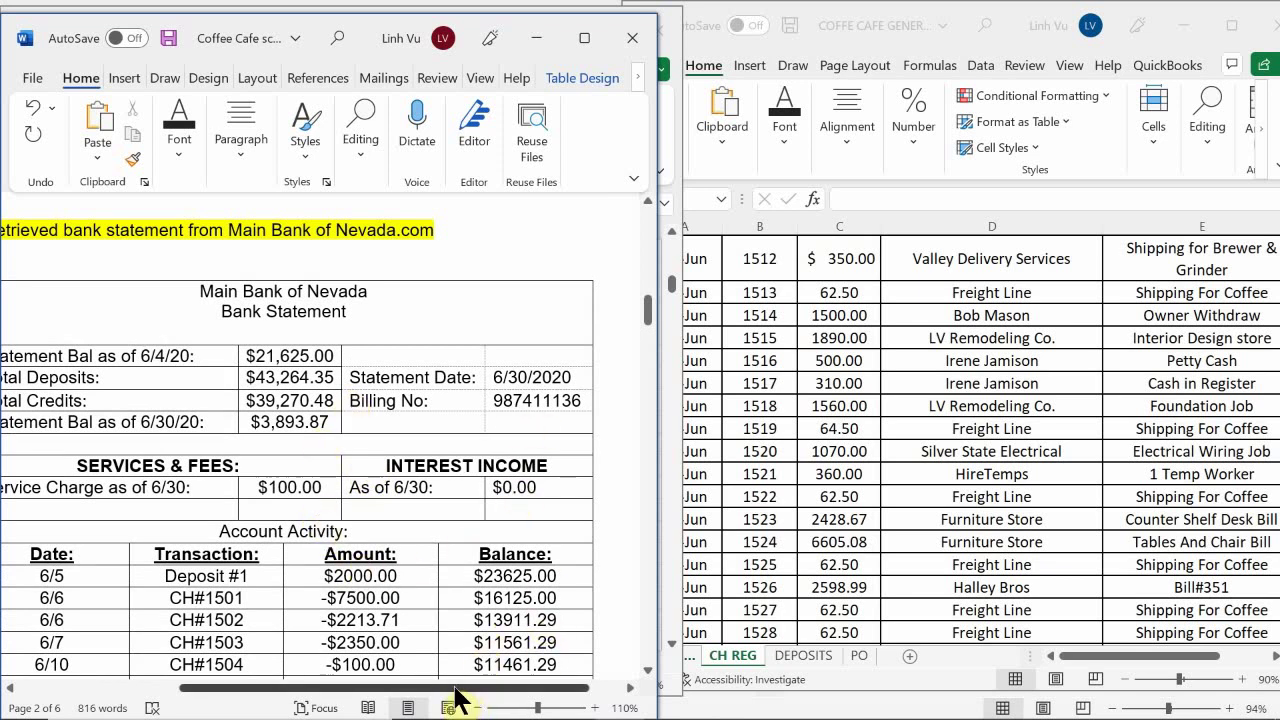
{"action": "left_click_drag", "start_coordinate": [474, 700], "coordinate": [475, 688]}
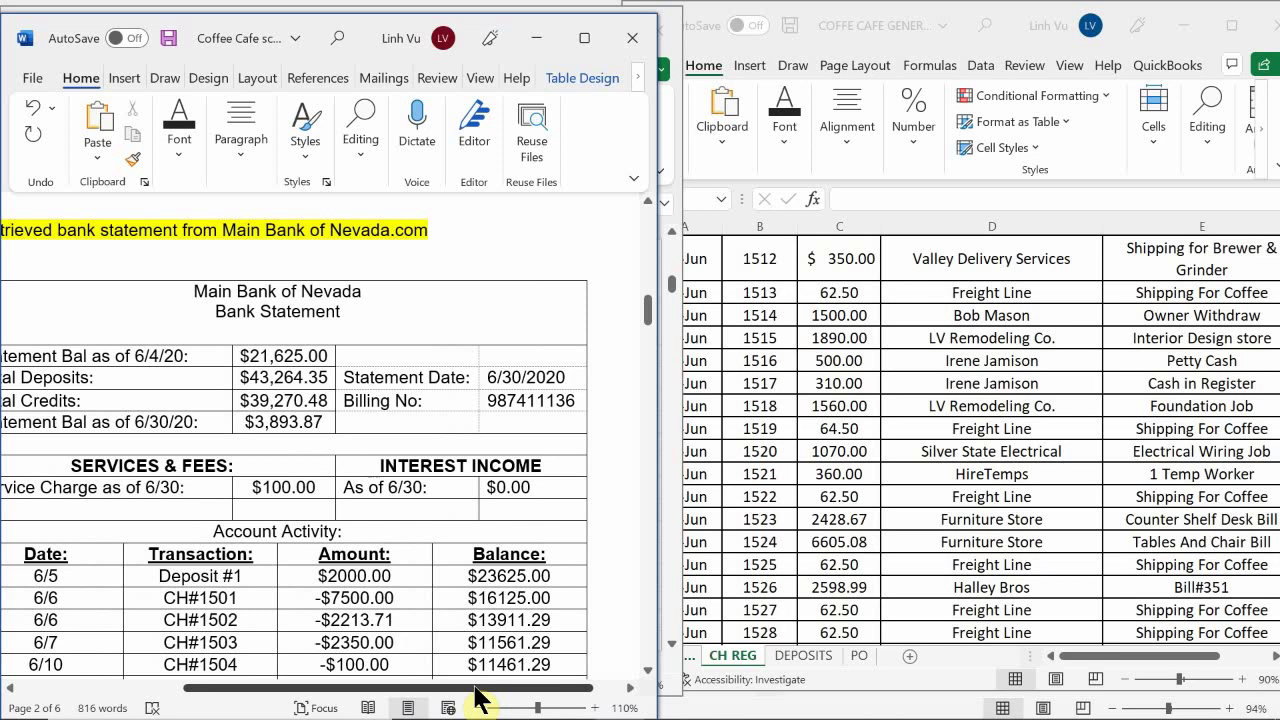
{"action": "left_click_drag", "start_coordinate": [475, 697], "coordinate": [350, 650]}
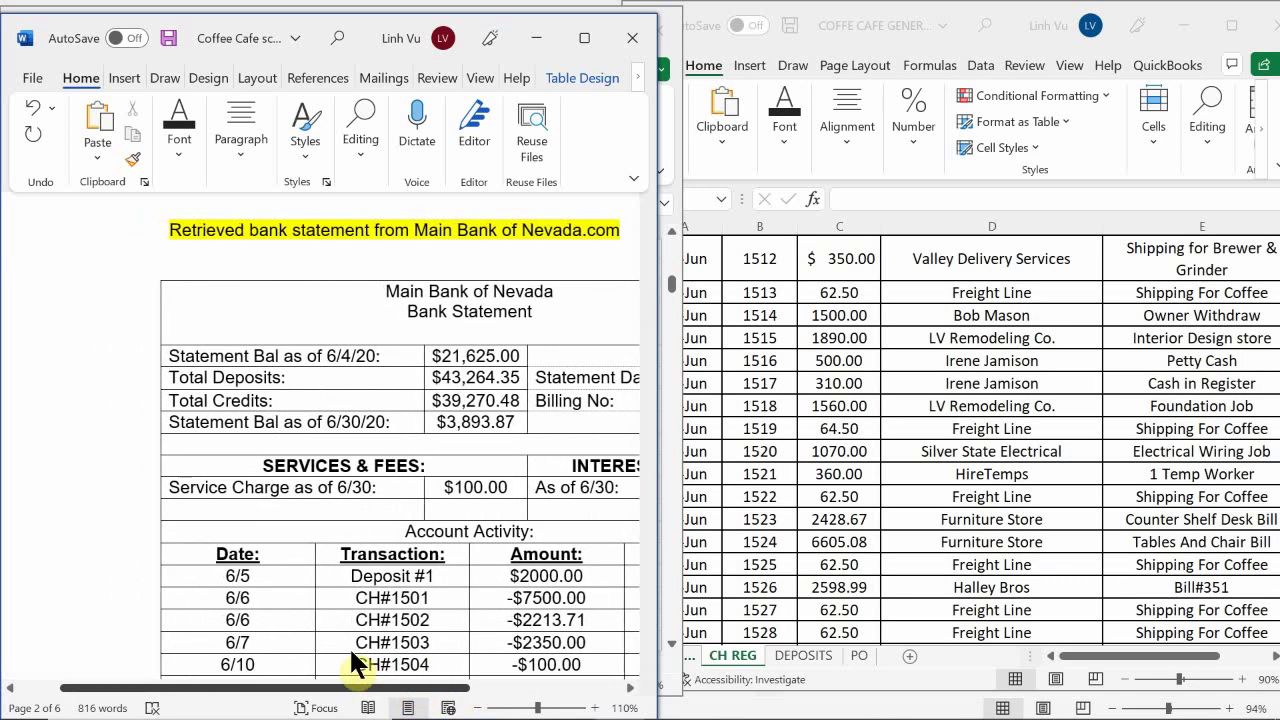
{"action": "left_click_drag", "start_coordinate": [351, 655], "coordinate": [371, 661]}
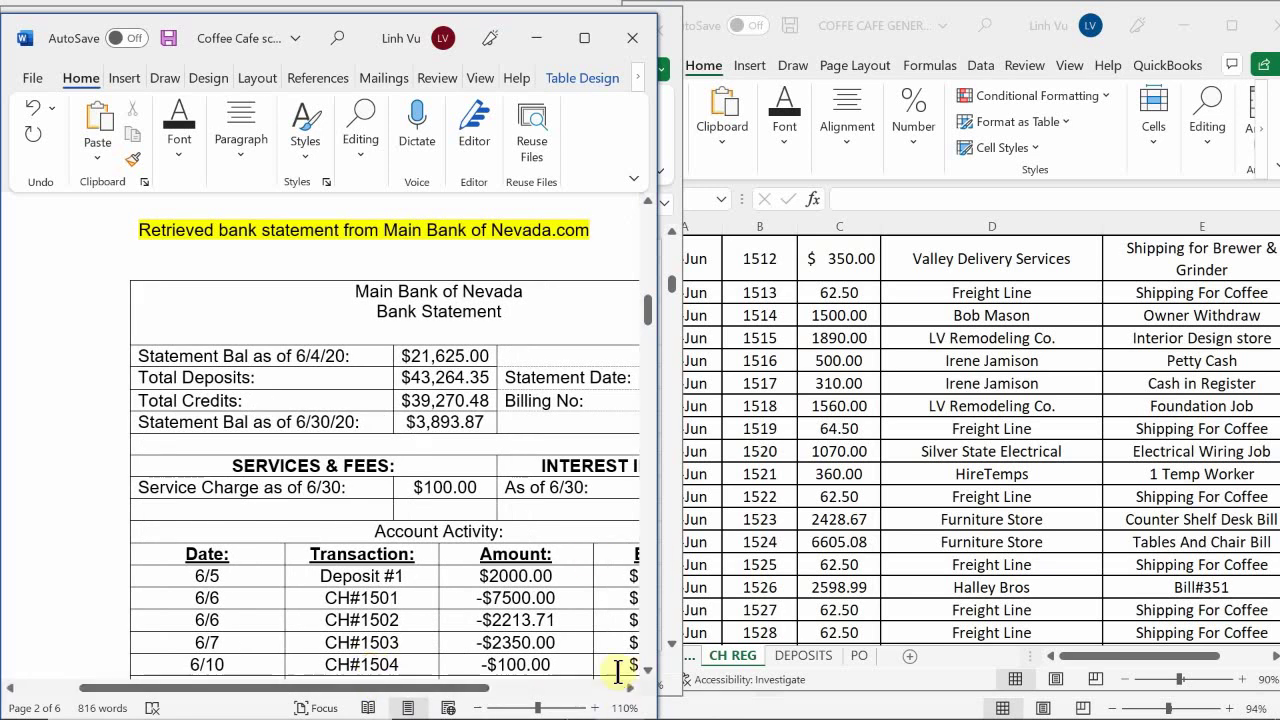
{"action": "scroll", "coordinate": [514, 553], "scroll_direction": "down", "scroll_amount": 15}
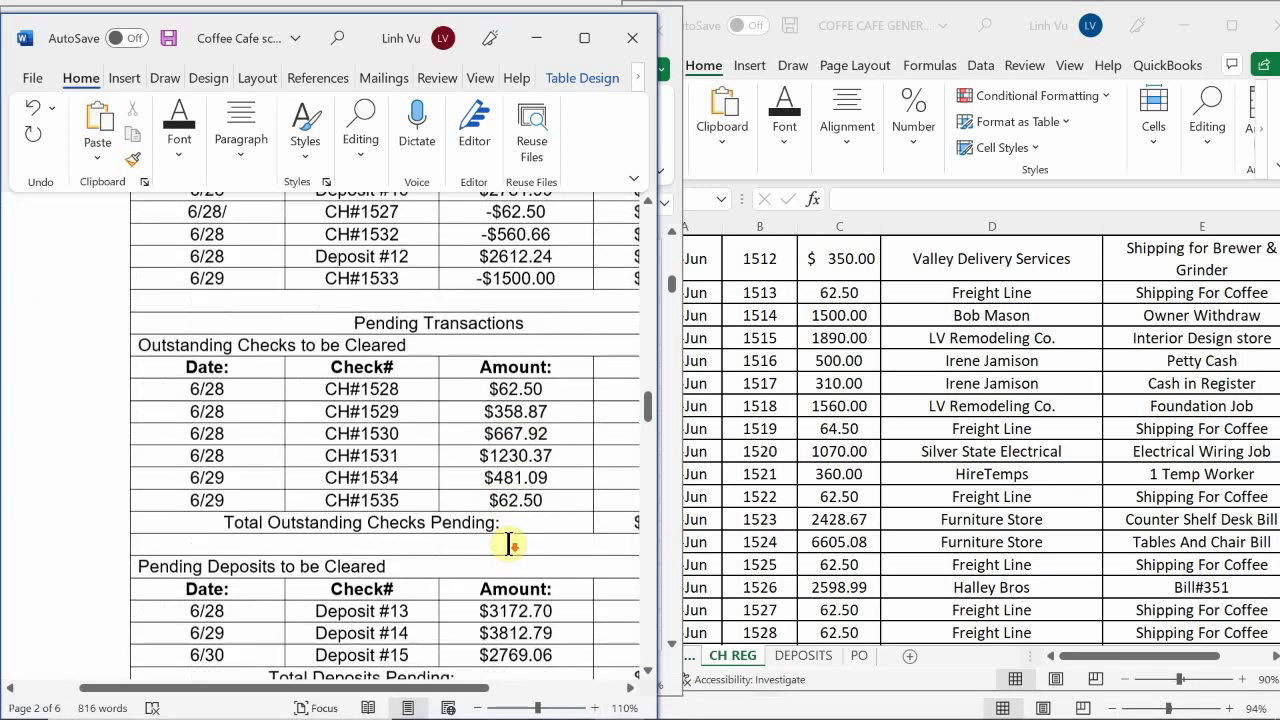
{"action": "scroll", "coordinate": [509, 543], "scroll_direction": "down", "scroll_amount": 10}
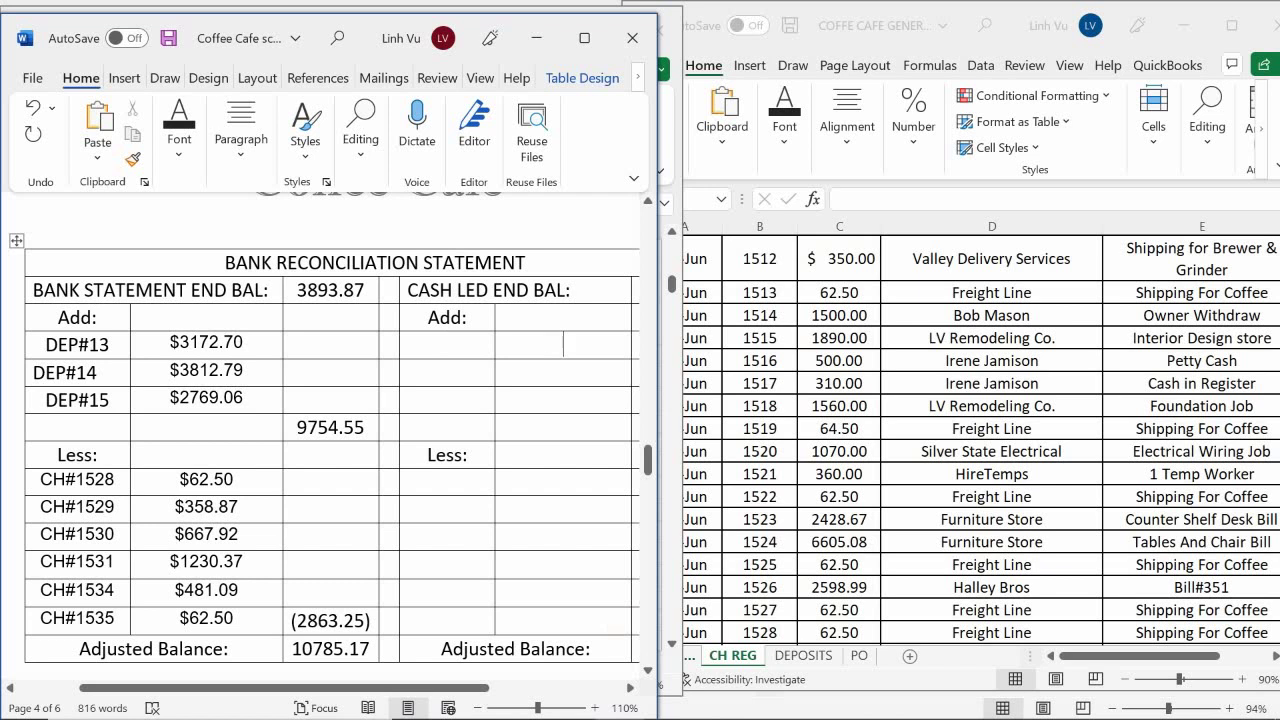
Add an INTEREEST entry of 0.00 in the cash side's Add row
{"action": "type", "text": "INTE"}
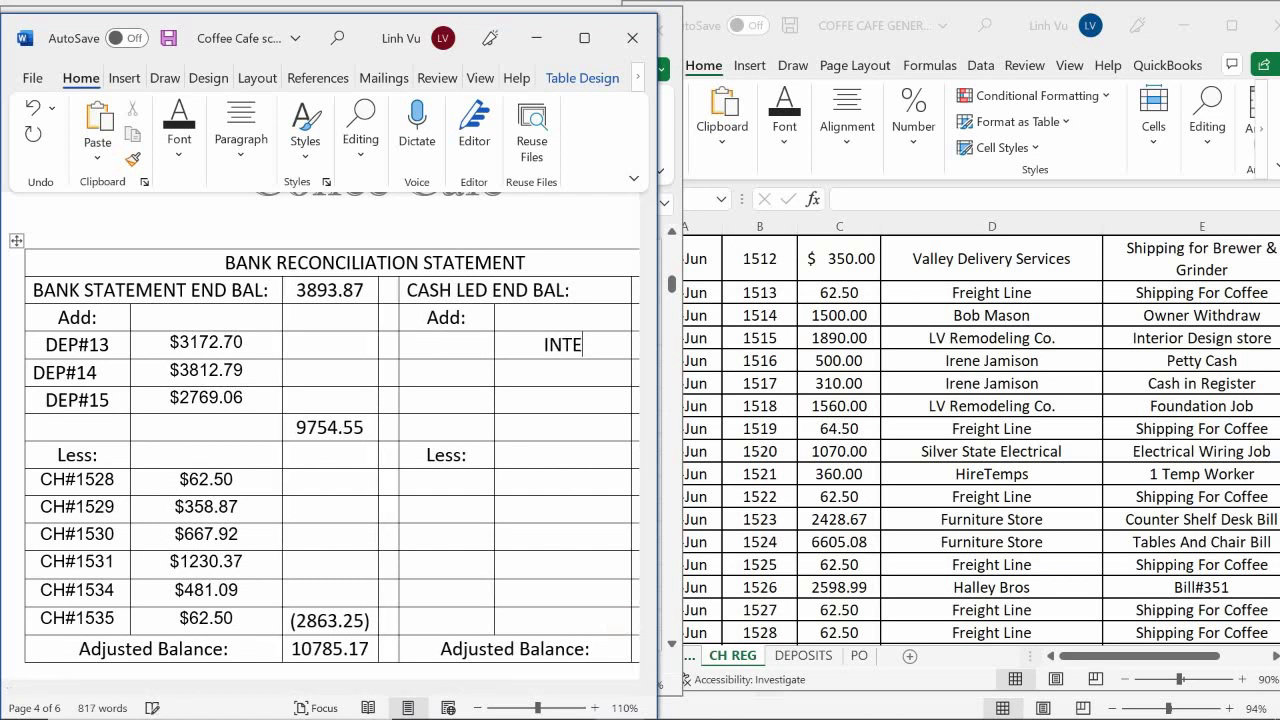
{"action": "type", "text": "REEST"}
{"action": "key", "text": "Tab"}
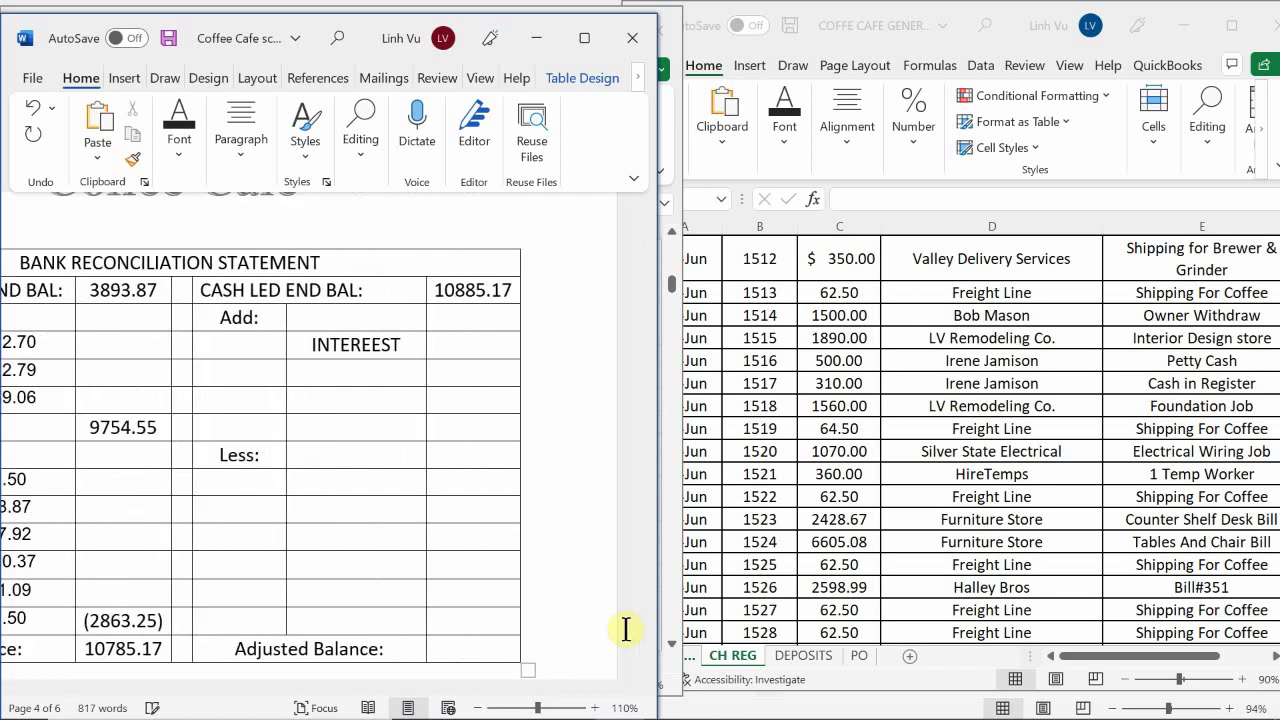
{"action": "type", "text": "0.00"}
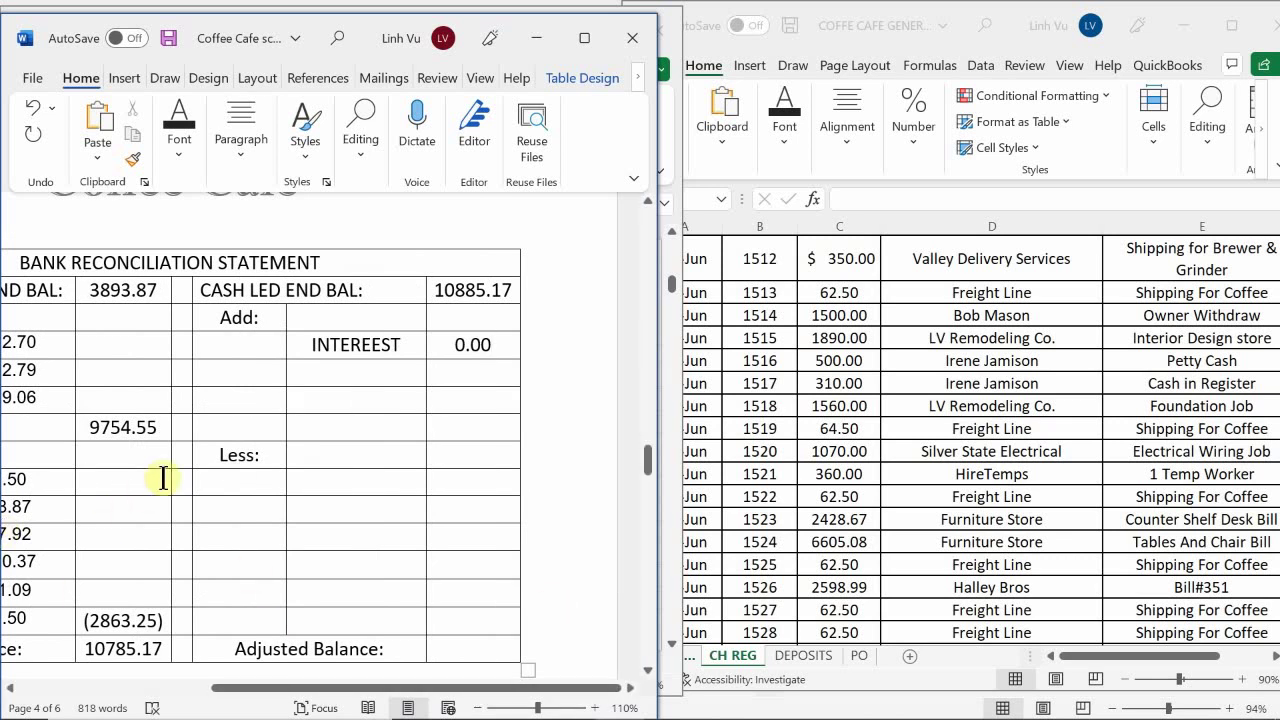
Enter Service Charge with amount (100.00) in the cash side's Less: row
{"action": "left_click", "coordinate": [344, 481]}
{"action": "type", "text": "S"}
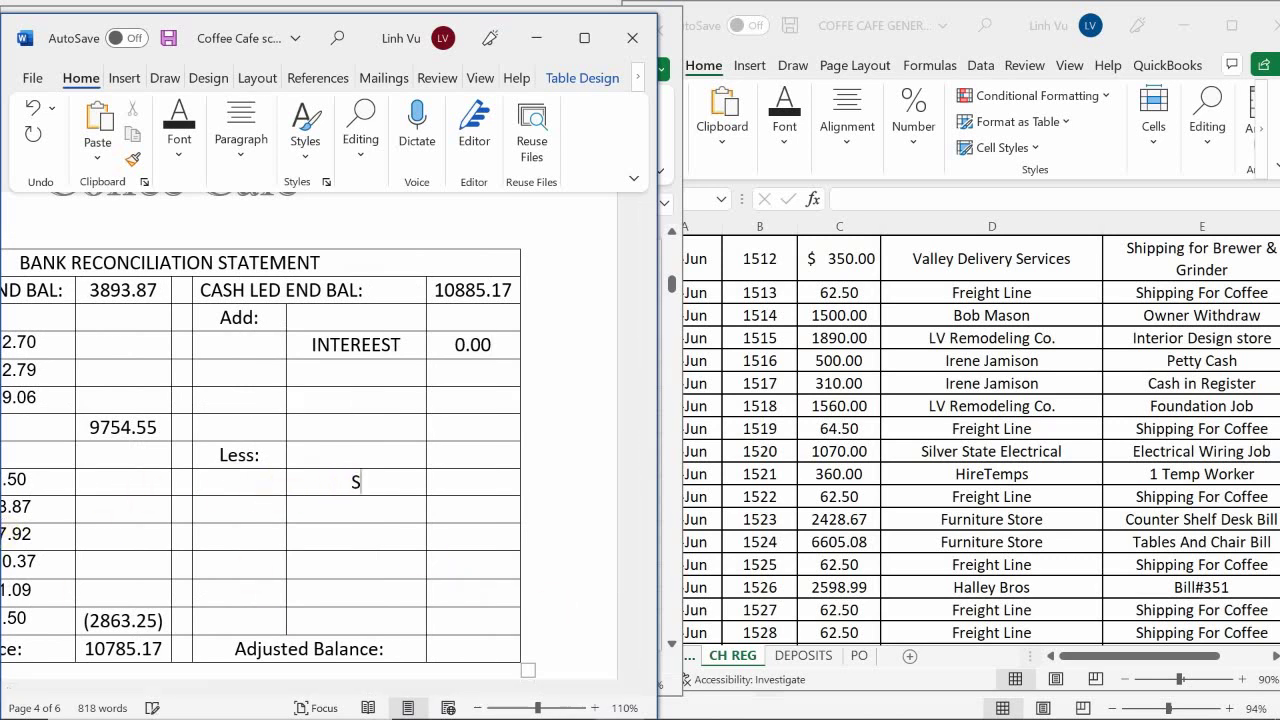
{"action": "type", "text": "ervice Charge"}
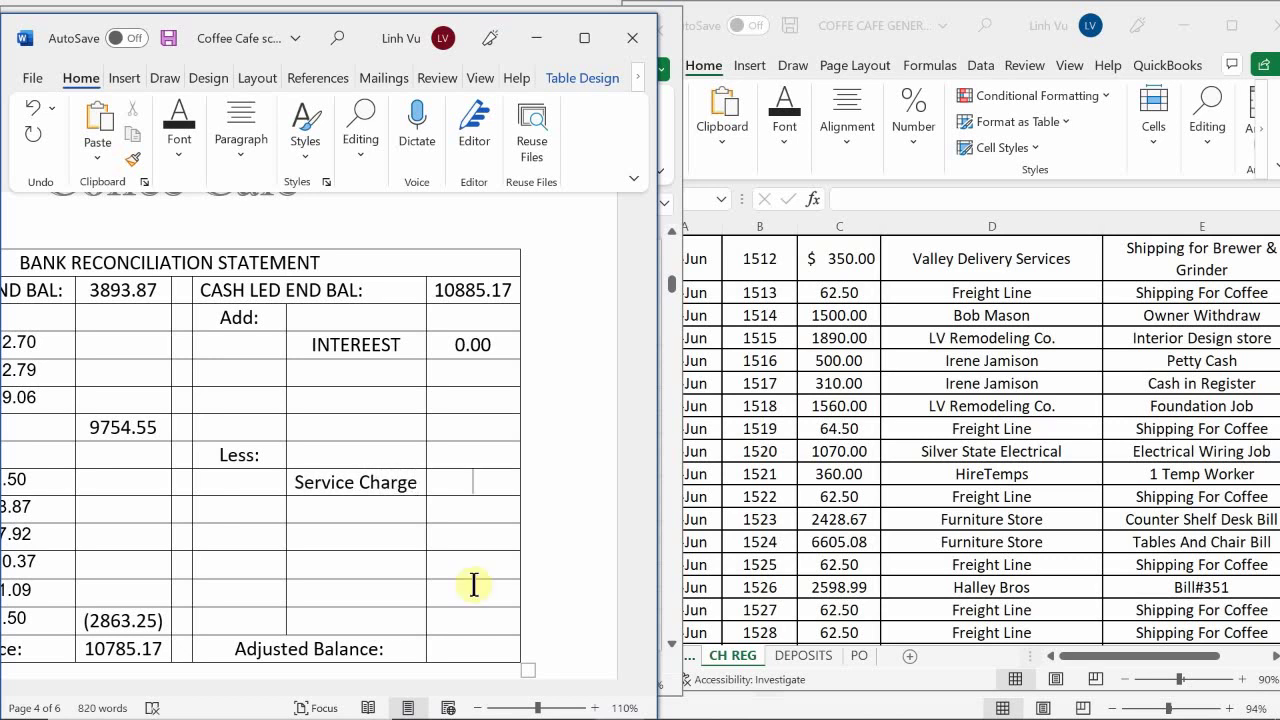
{"action": "type", "text": "("}
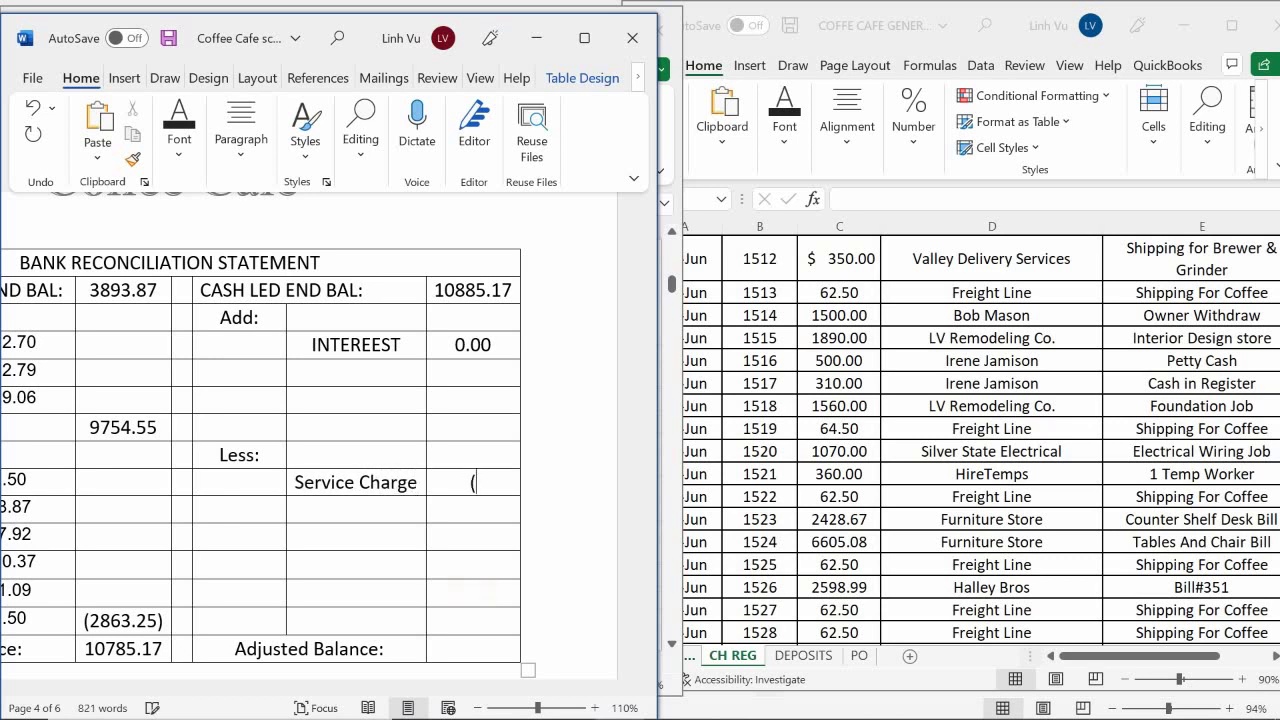
{"action": "type", "text": "100.00)"}
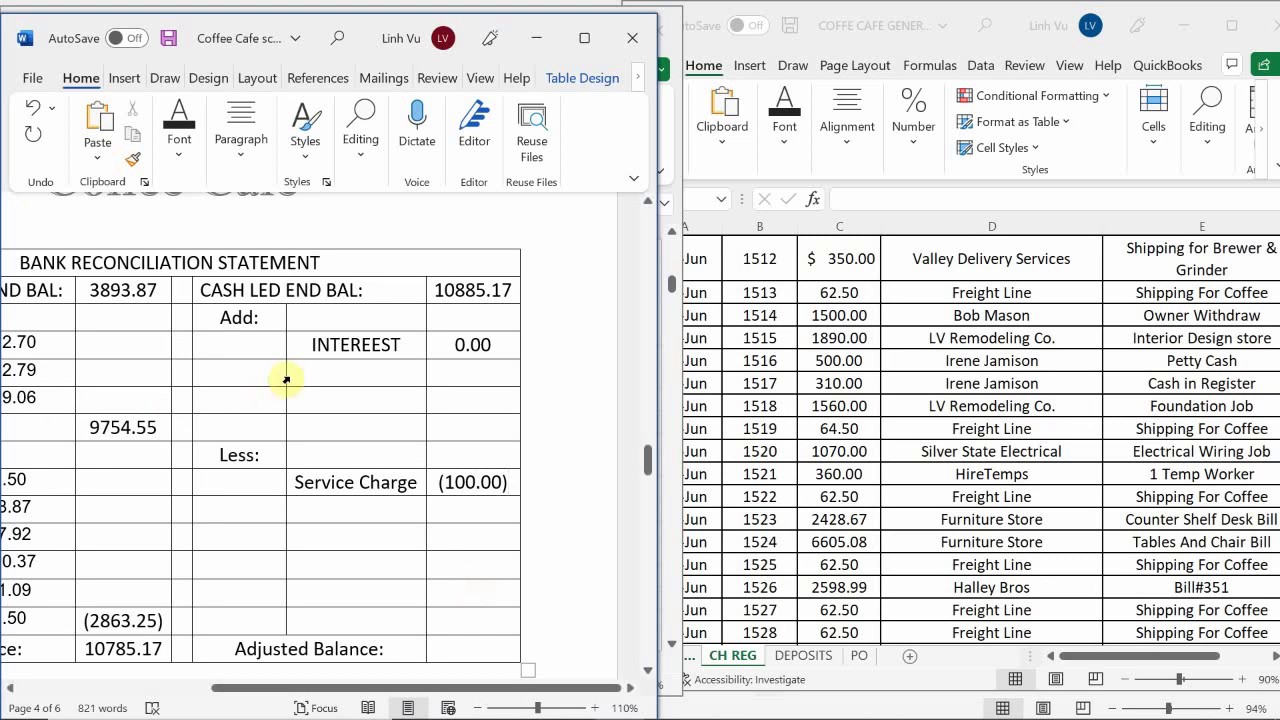
{"action": "scroll", "coordinate": [285, 378], "scroll_direction": "down", "scroll_amount": 1}
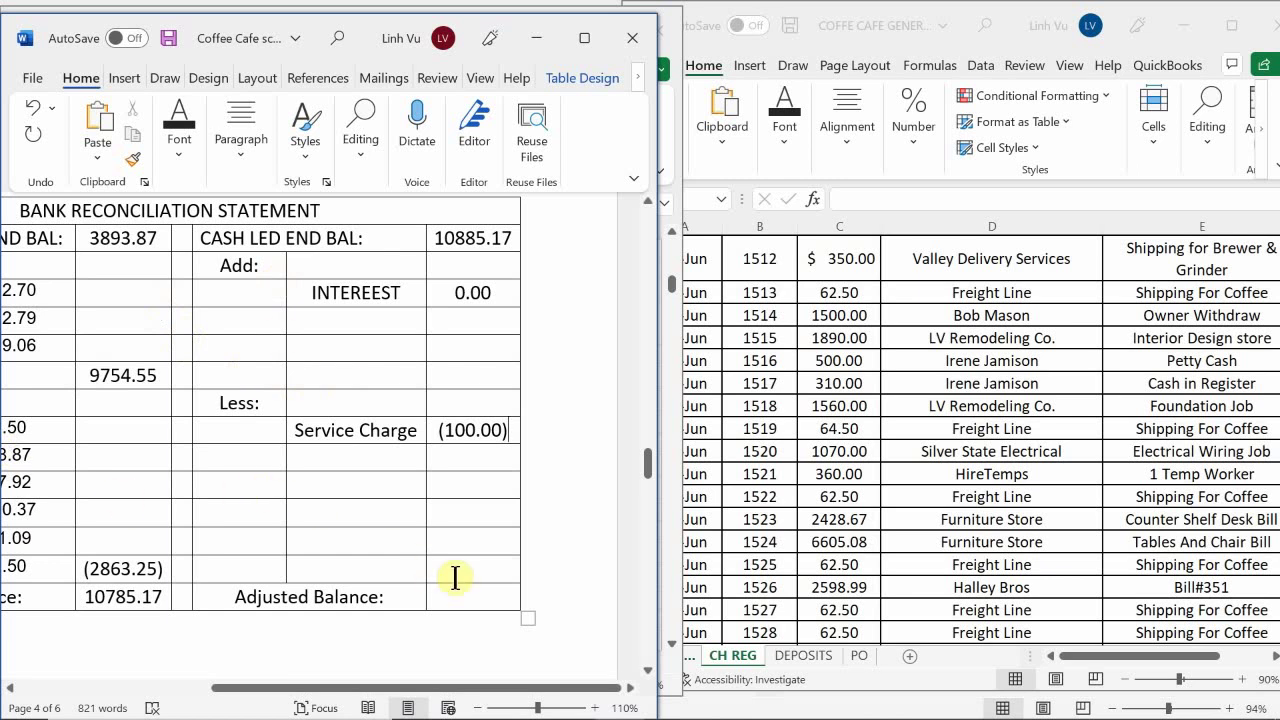
Enter 10785.17 as the cash ledger side's Adjusted Balance
{"action": "left_click", "coordinate": [478, 598]}
{"action": "scroll", "coordinate": [480, 600], "scroll_direction": "up", "scroll_amount": 1}
{"action": "scroll", "coordinate": [483, 601], "scroll_direction": "up", "scroll_amount": 1}
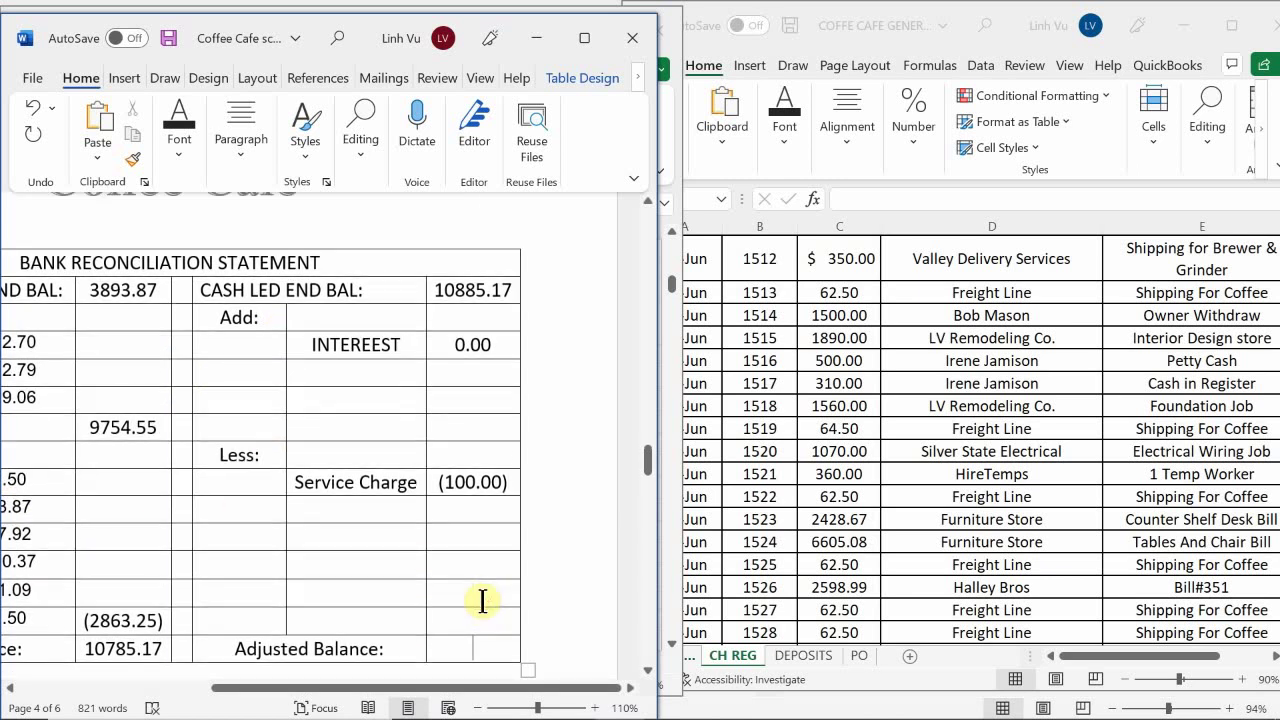
{"action": "type", "text": "10785.17"}
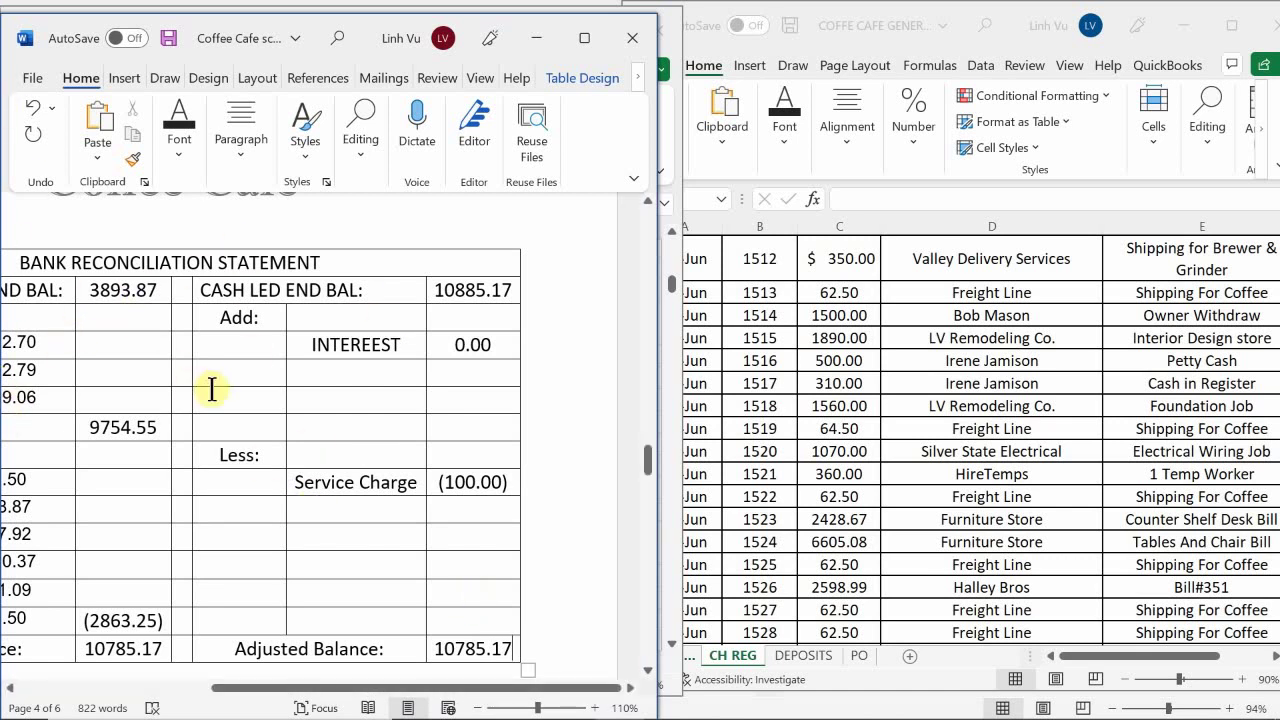
{"action": "scroll", "coordinate": [213, 384], "scroll_direction": "down", "scroll_amount": 1}
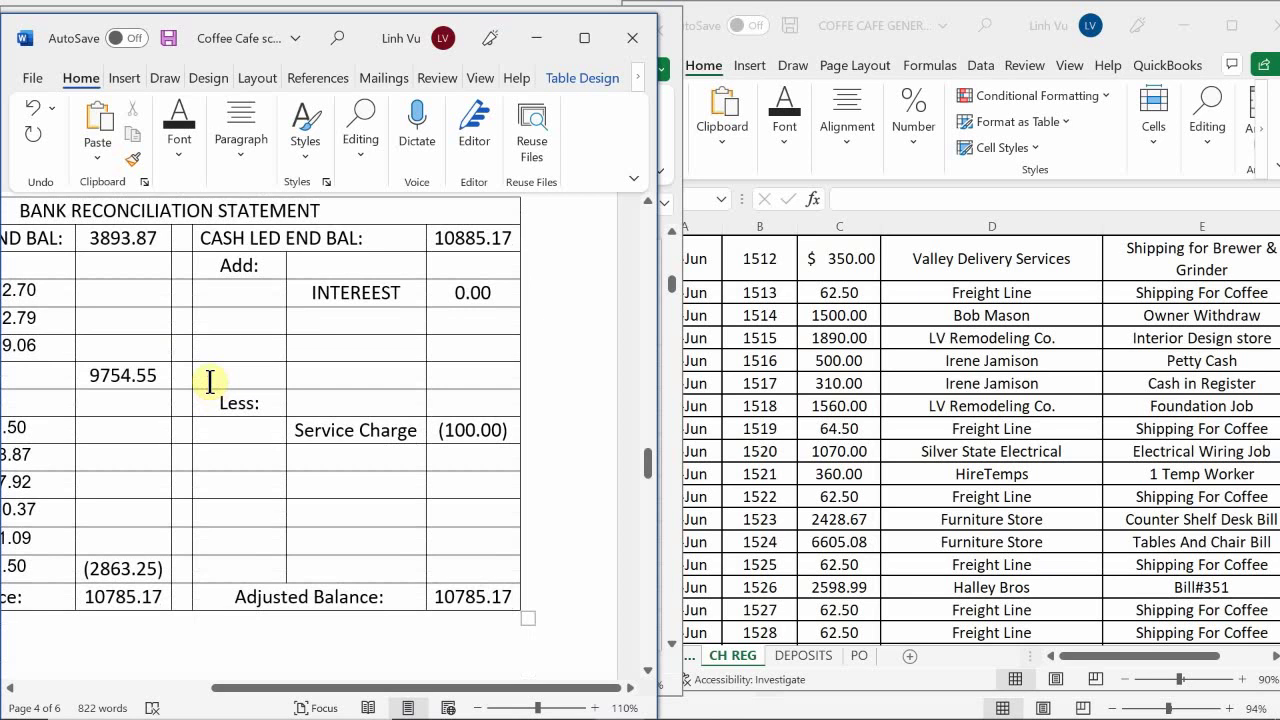
{"action": "scroll", "coordinate": [210, 381], "scroll_direction": "down", "scroll_amount": 1}
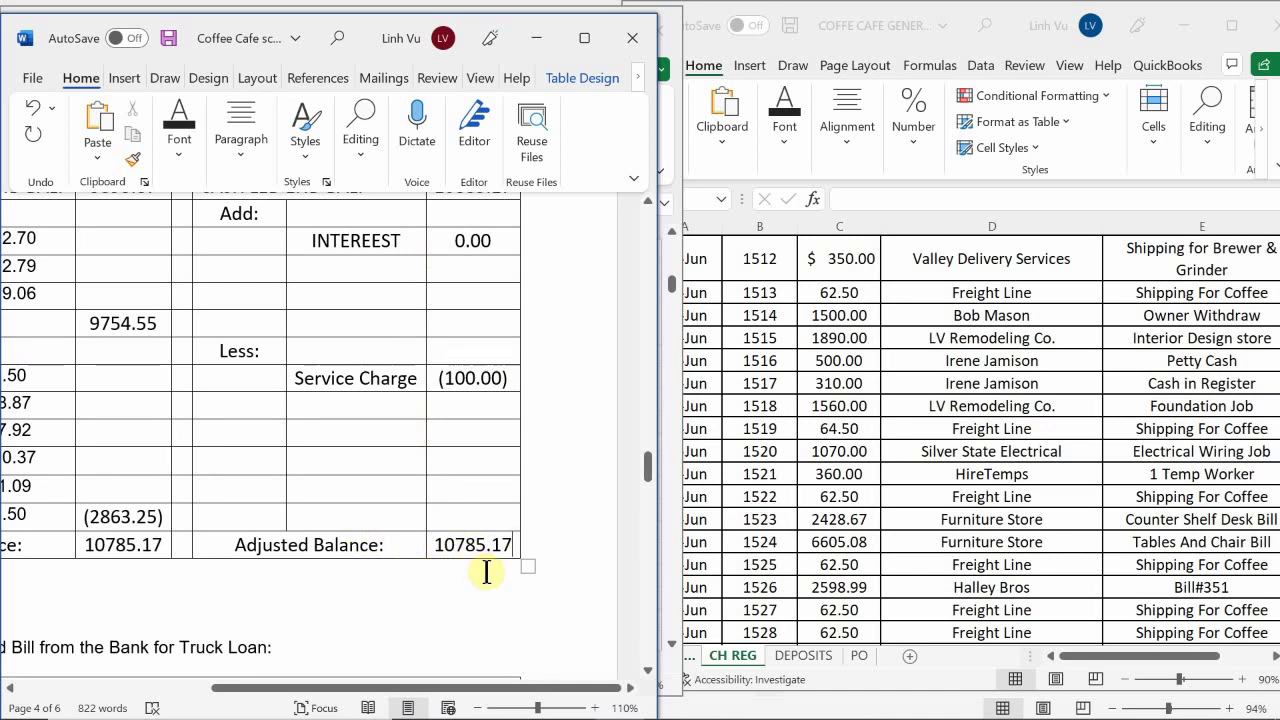
Bring the general journal workbook forward and open its GENERAL JOURNAL sheet
{"action": "mouse_move", "coordinate": [652, 708]}
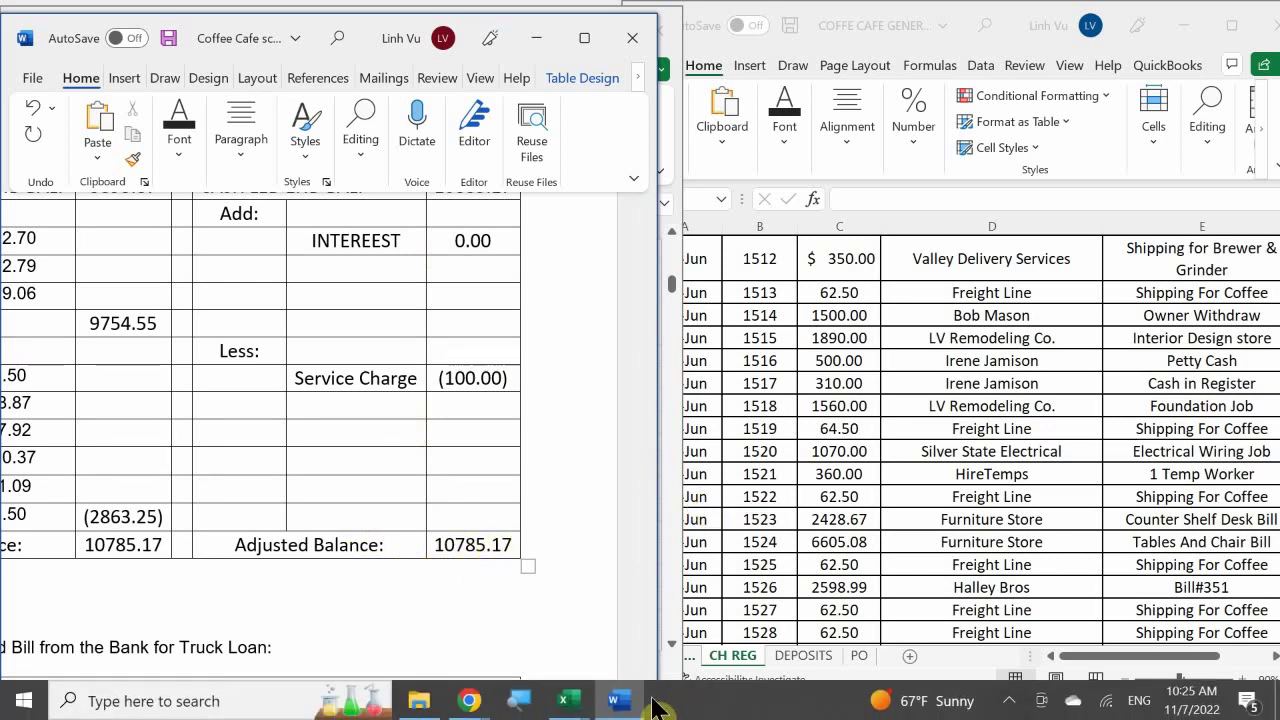
{"action": "mouse_move", "coordinate": [566, 700]}
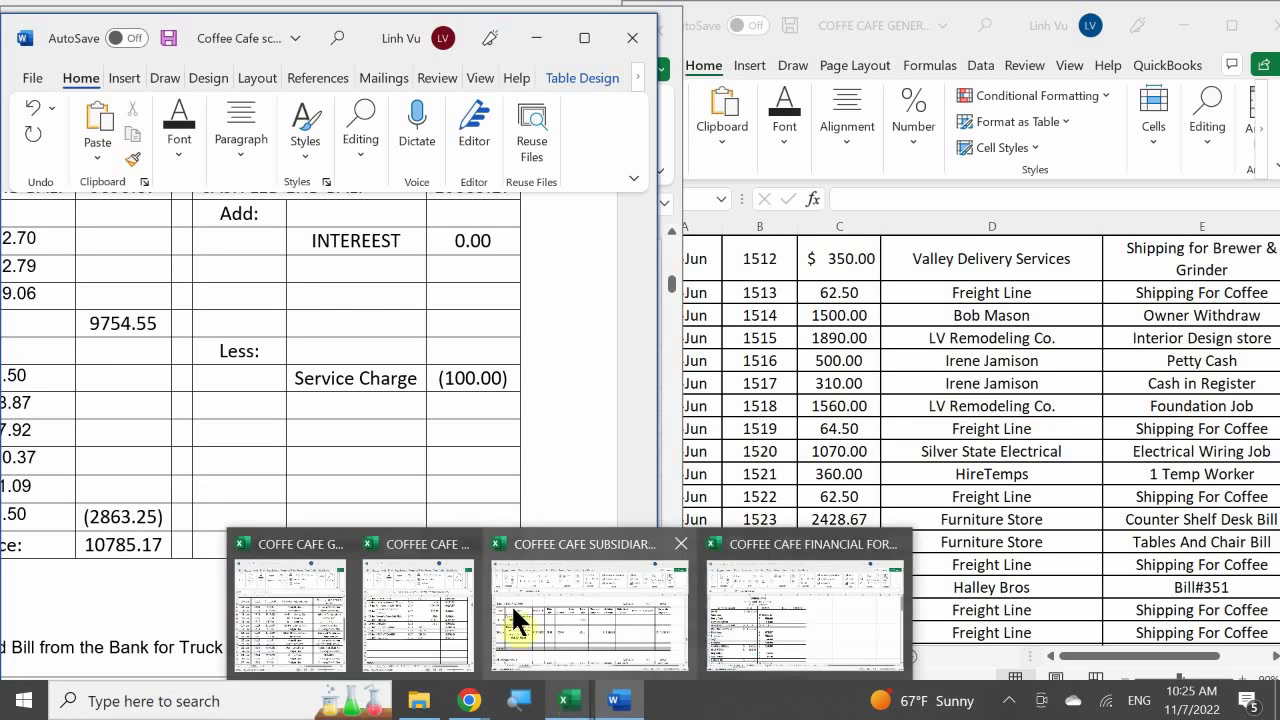
{"action": "left_click", "coordinate": [323, 596]}
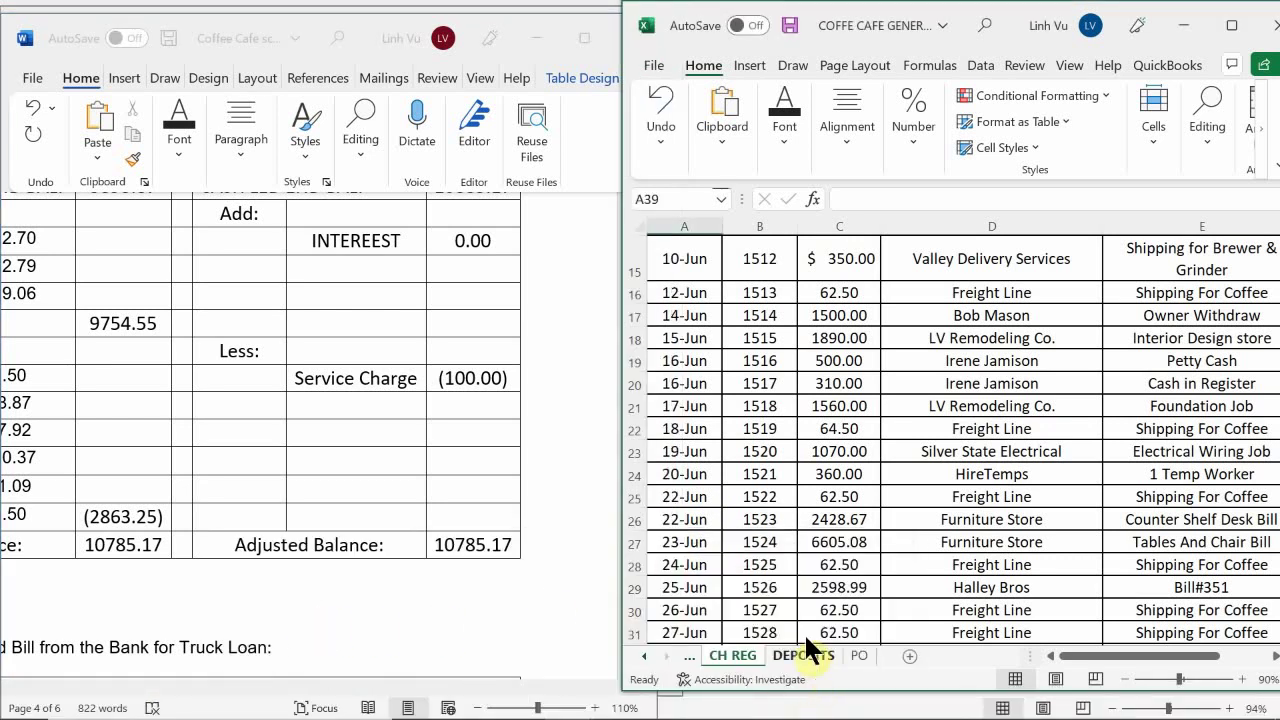
{"action": "left_click", "coordinate": [643, 655]}
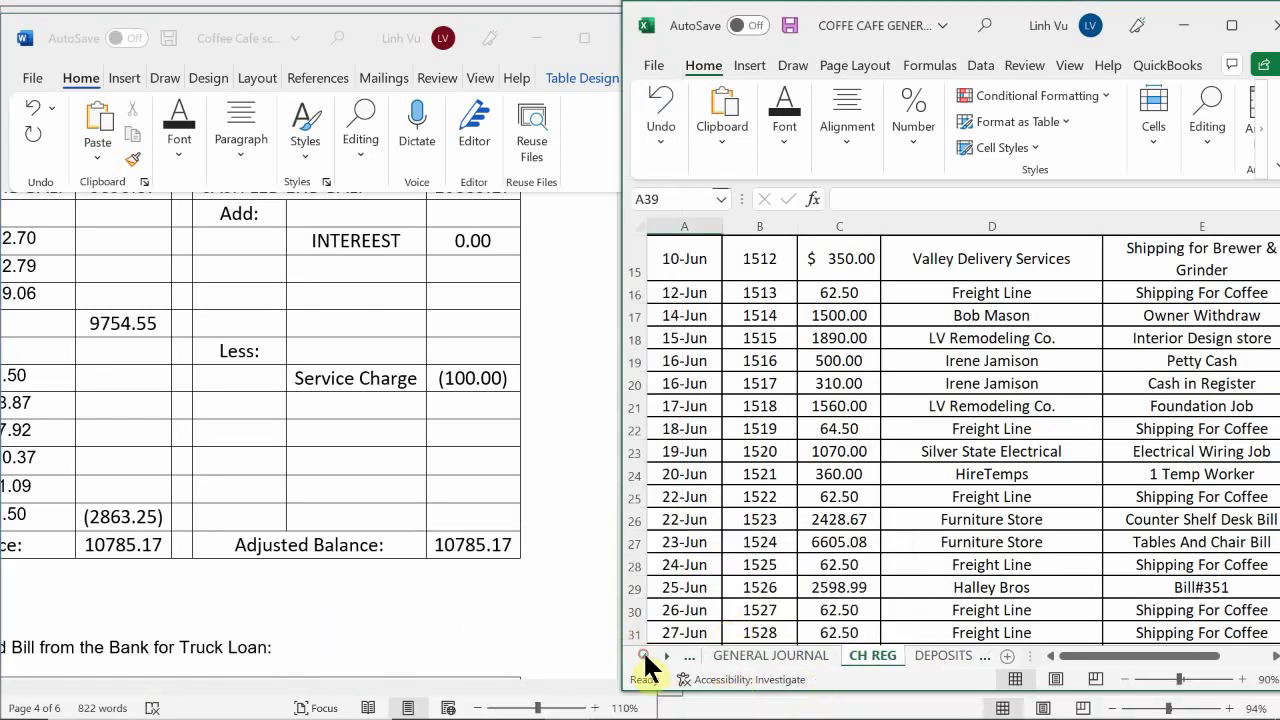
{"action": "left_click", "coordinate": [760, 655]}
{"action": "scroll", "coordinate": [727, 528], "scroll_direction": "down", "scroll_amount": 1}
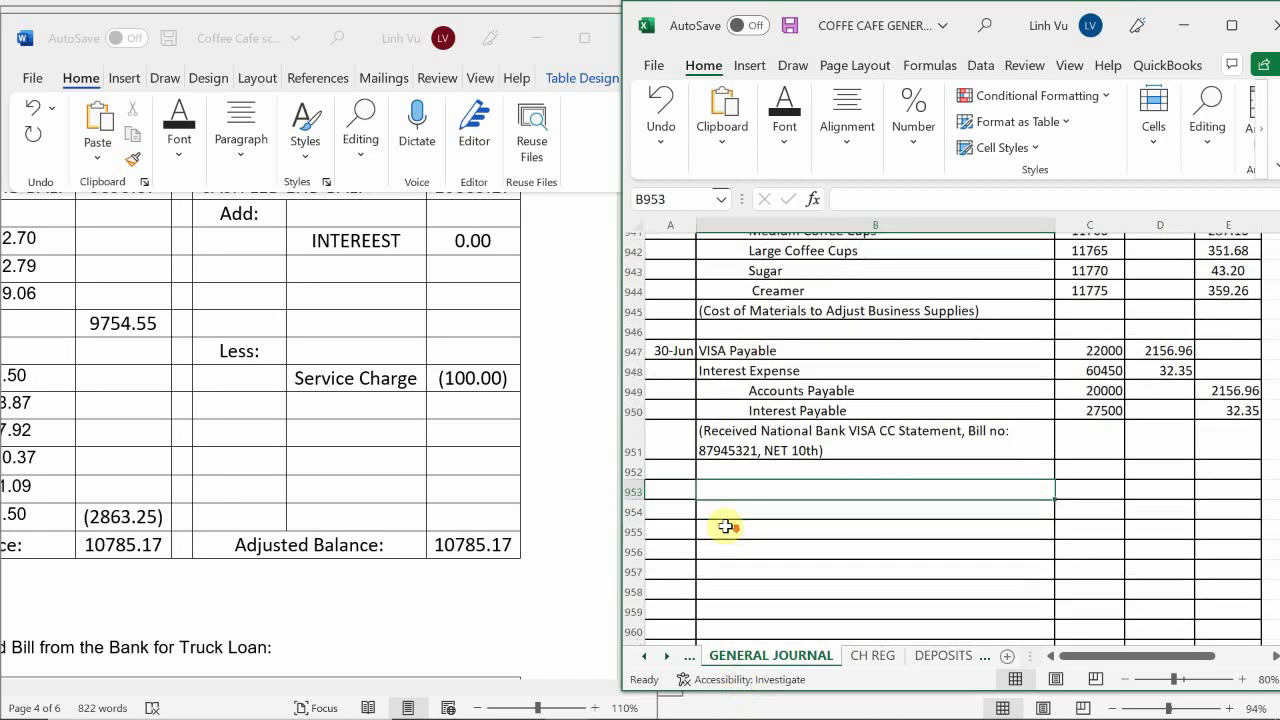
Date the new entry 6/30 in A953 and start Checking on the line below
{"action": "left_click", "coordinate": [669, 491]}
{"action": "type", "text": "6/"}
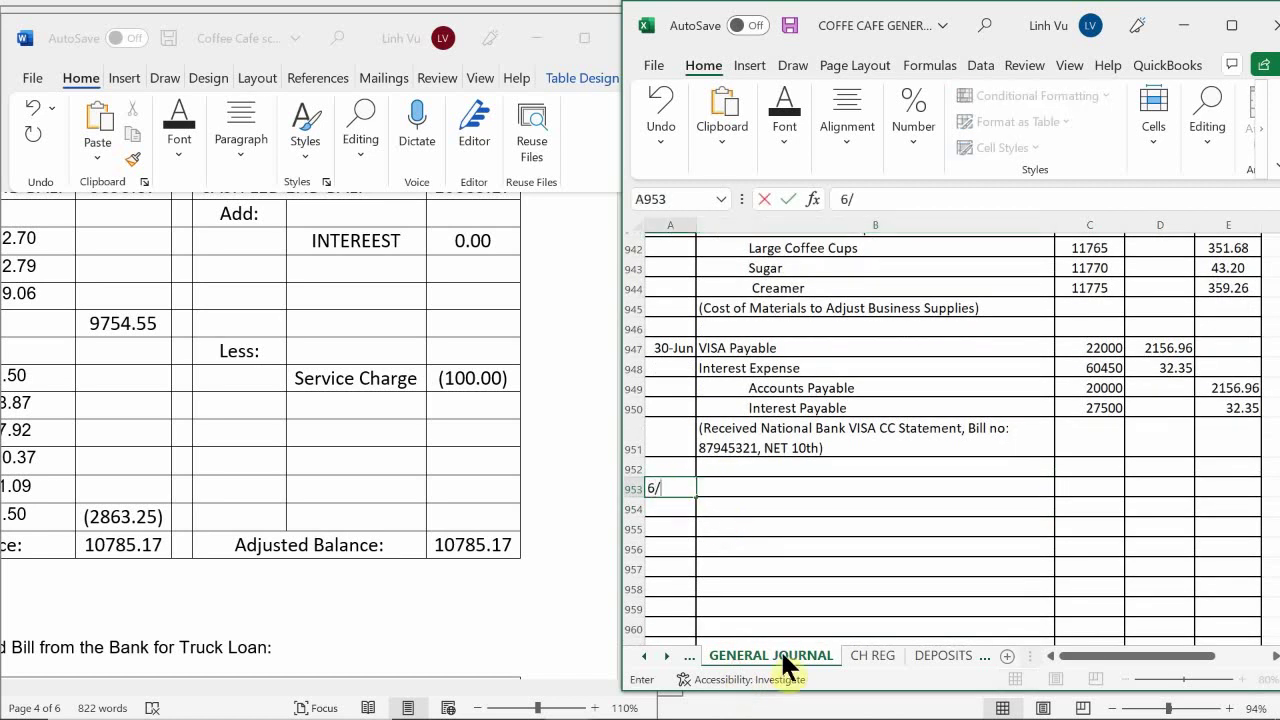
{"action": "type", "text": "30"}
{"action": "key", "text": "Tab"}
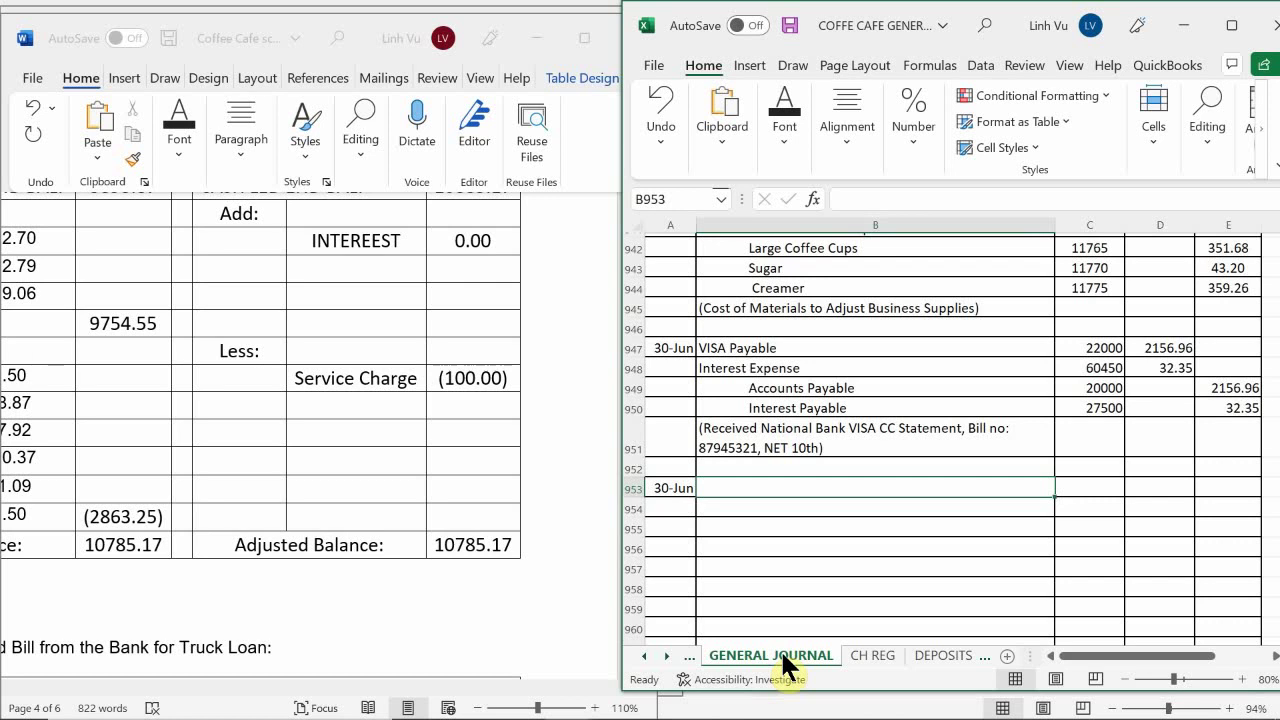
{"action": "key", "text": "Down"}
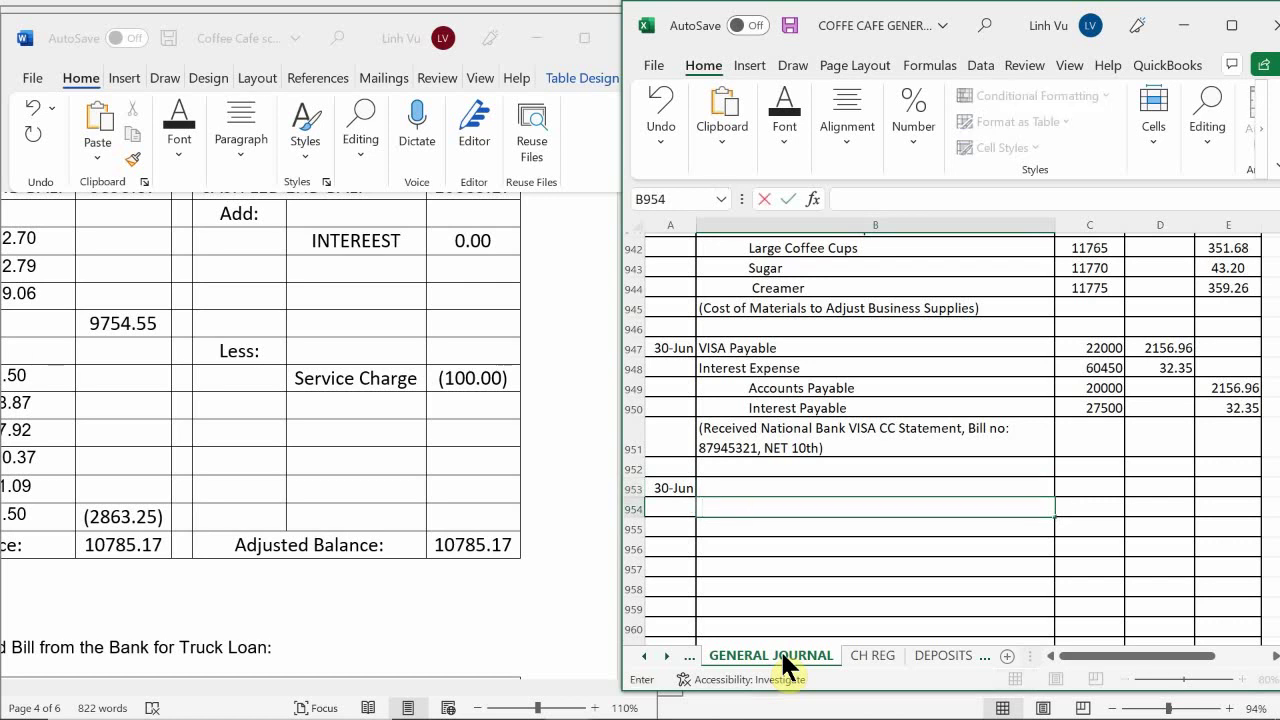
{"action": "type", "text": "Cg"}
{"action": "type", "text": "ecking"}
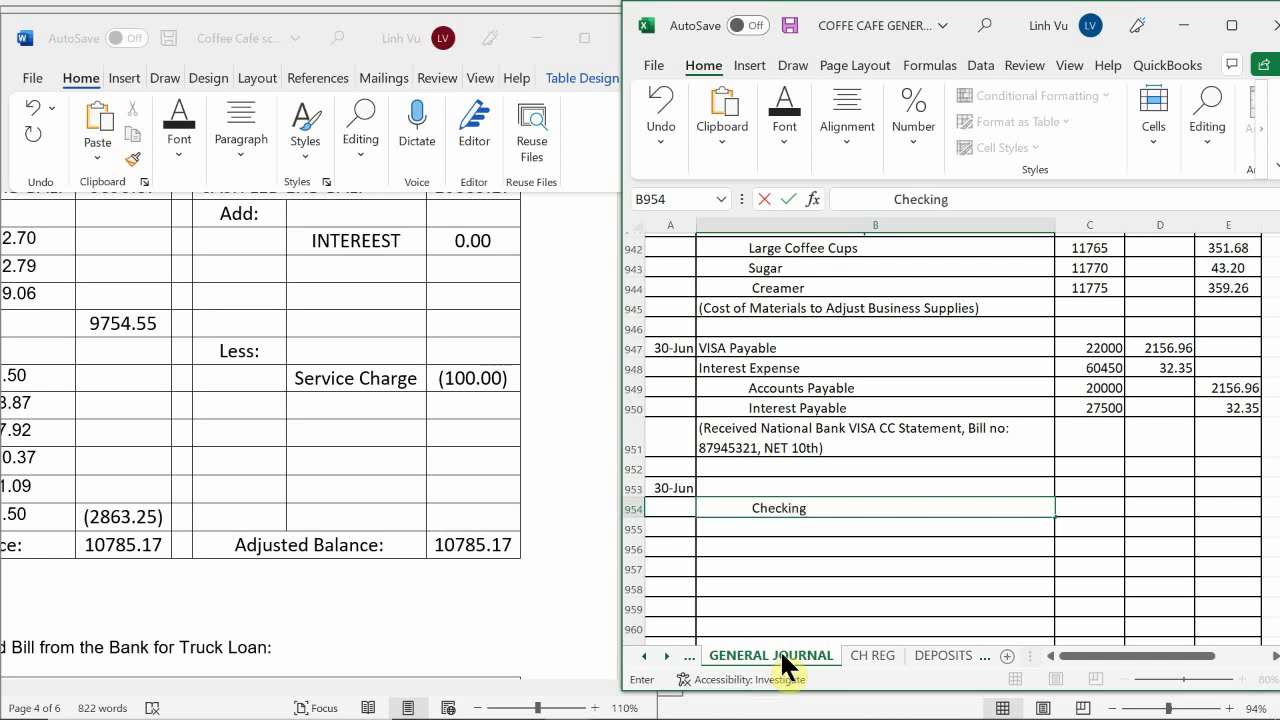
{"action": "left_click", "coordinate": [644, 656]}
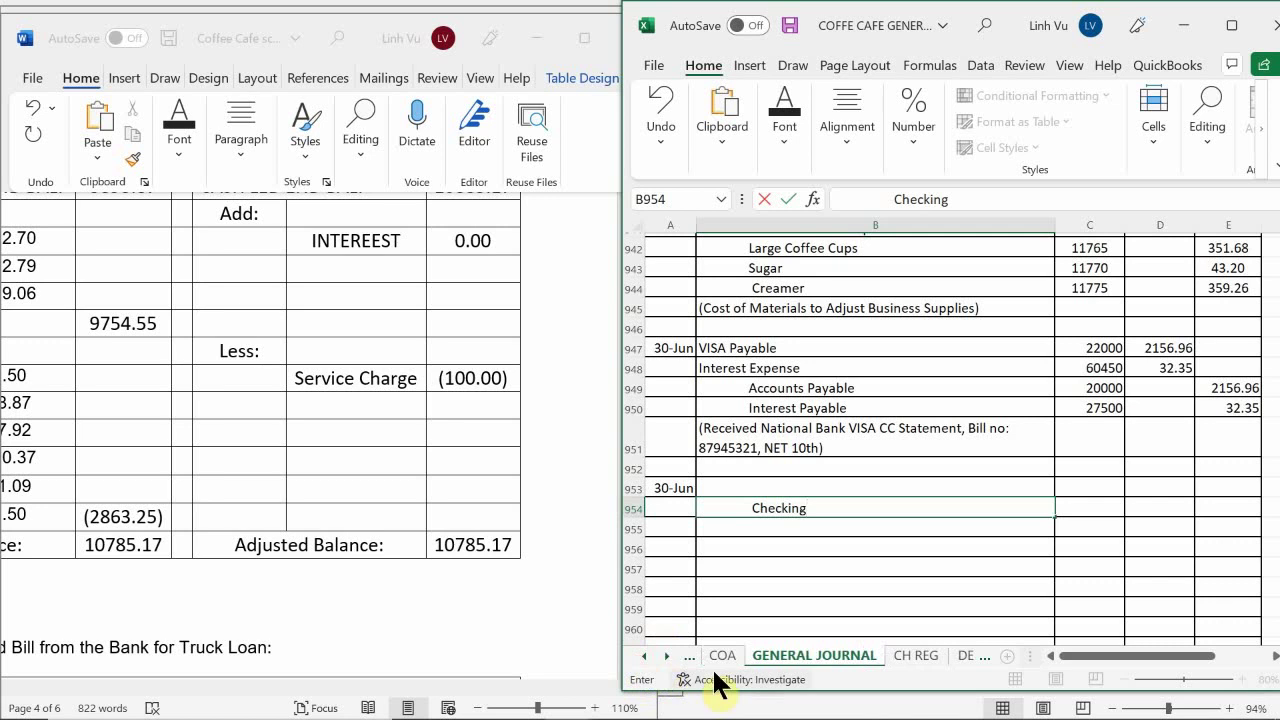
Scroll the COA sheet down to the operating expense accounts to find BANK FEES 60100
{"action": "left_click", "coordinate": [722, 655]}
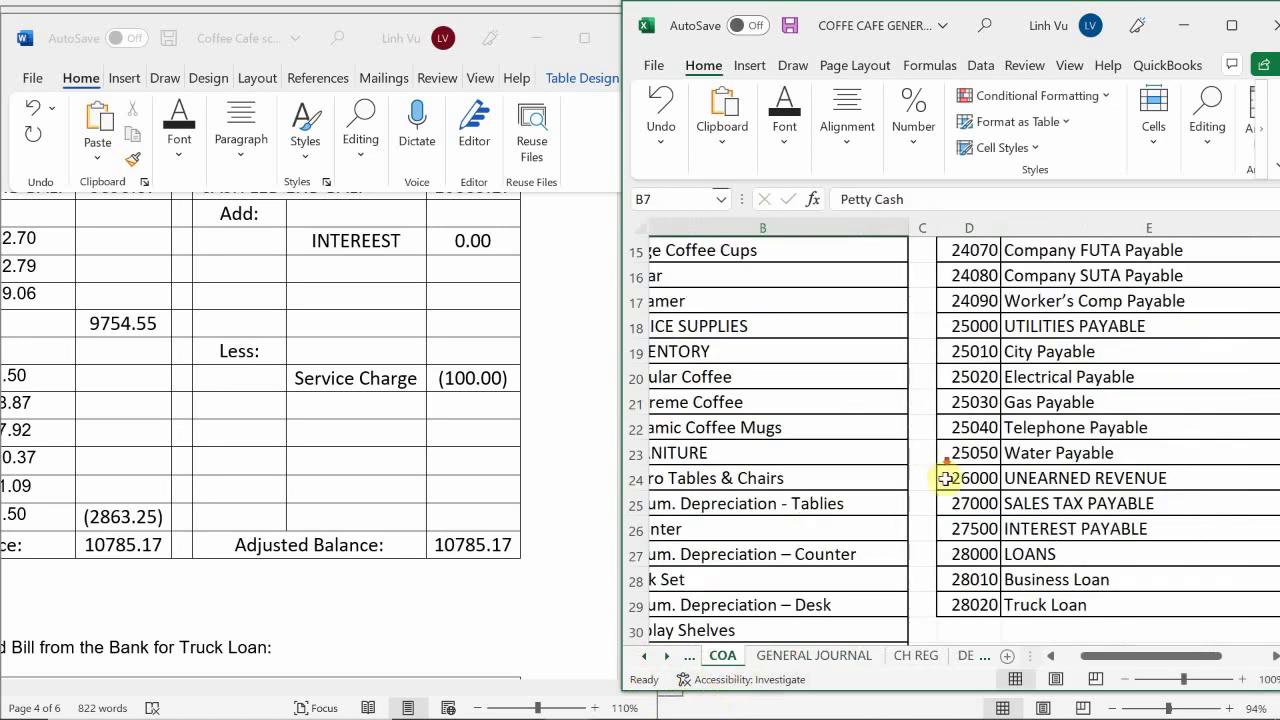
{"action": "scroll", "coordinate": [945, 479], "scroll_direction": "down", "scroll_amount": 3}
{"action": "scroll", "coordinate": [958, 525], "scroll_direction": "down", "scroll_amount": 8}
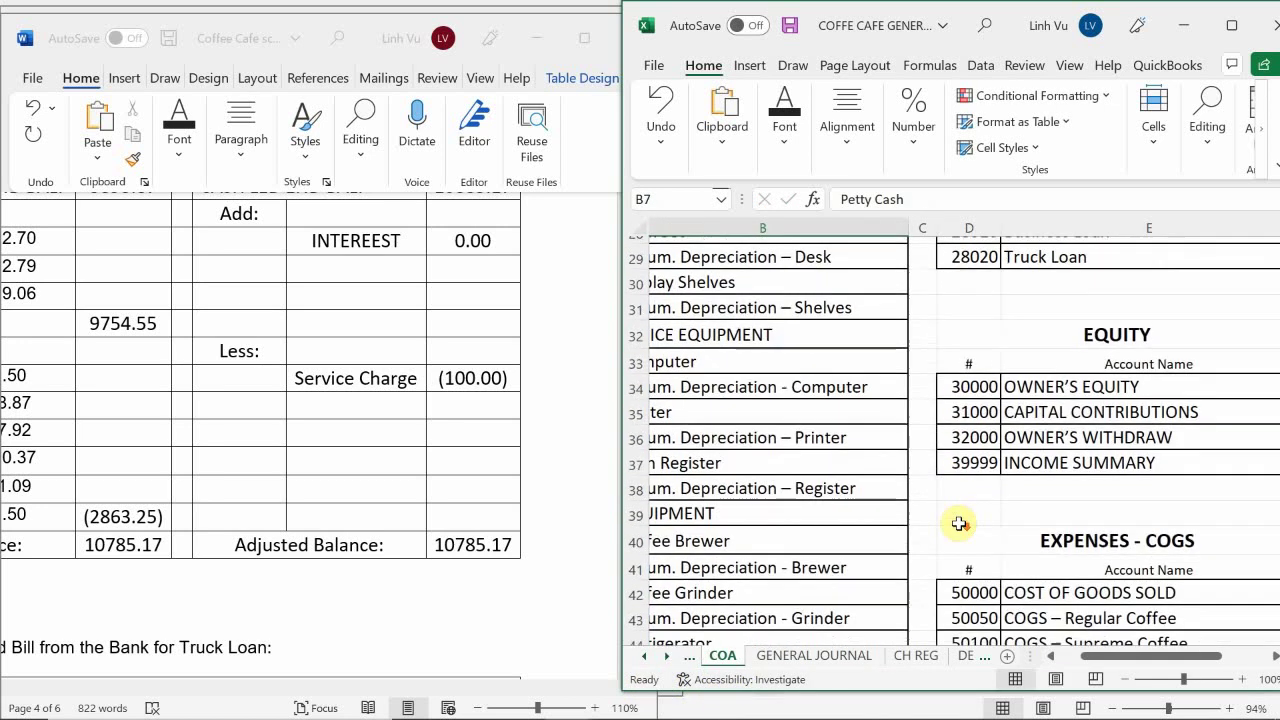
{"action": "scroll", "coordinate": [958, 525], "scroll_direction": "down", "scroll_amount": 2}
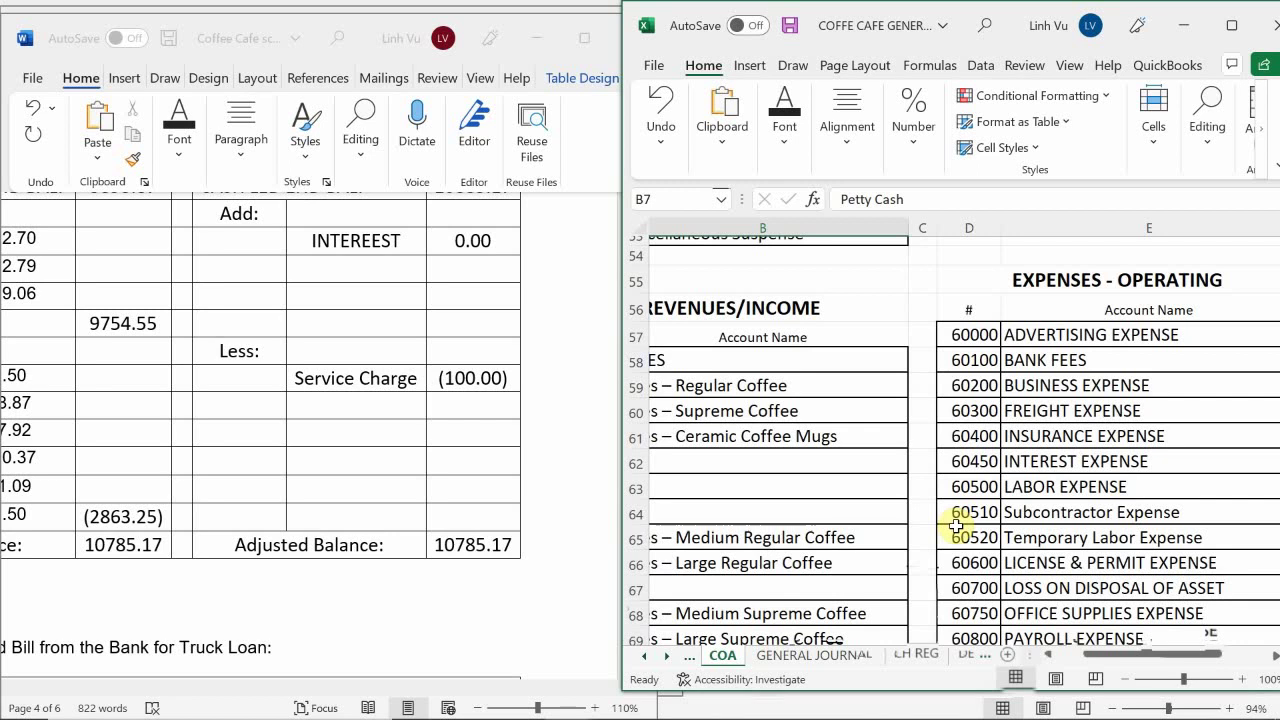
Enter Bank Fees with account 60100, and give Checking account 10100
{"action": "left_click", "coordinate": [795, 656]}
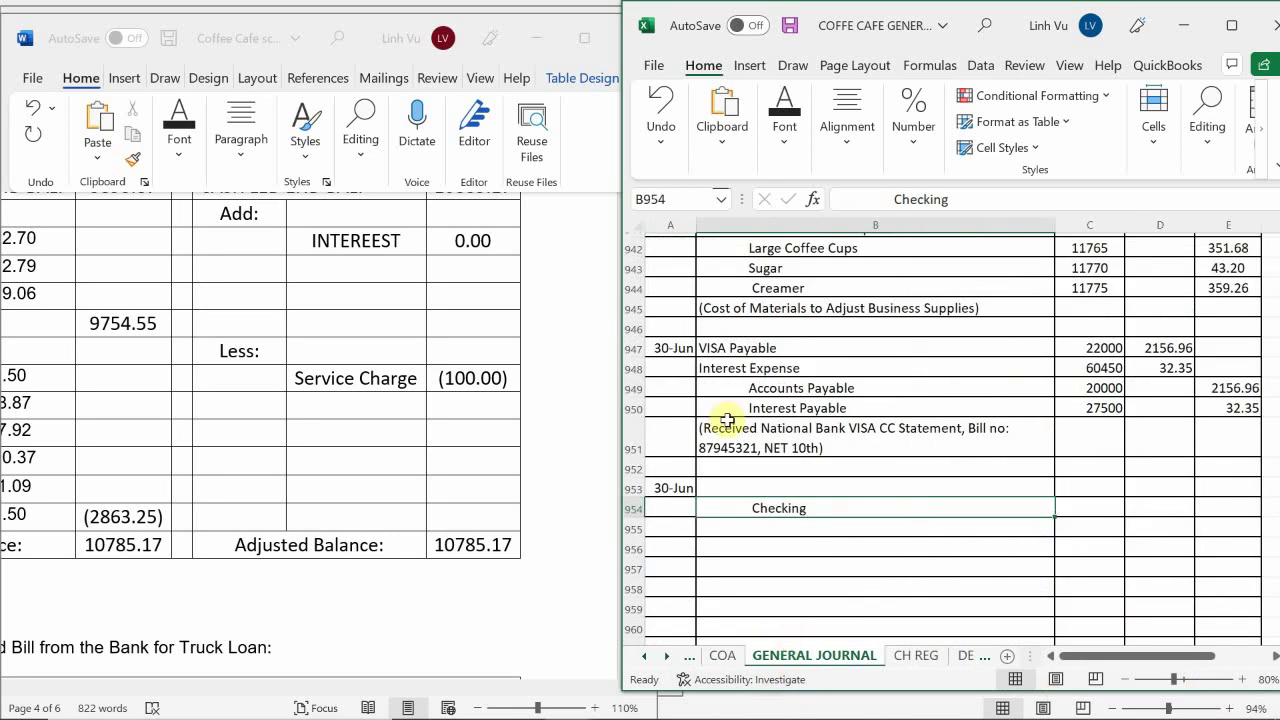
{"action": "left_click", "coordinate": [729, 487]}
{"action": "type", "text": "B"}
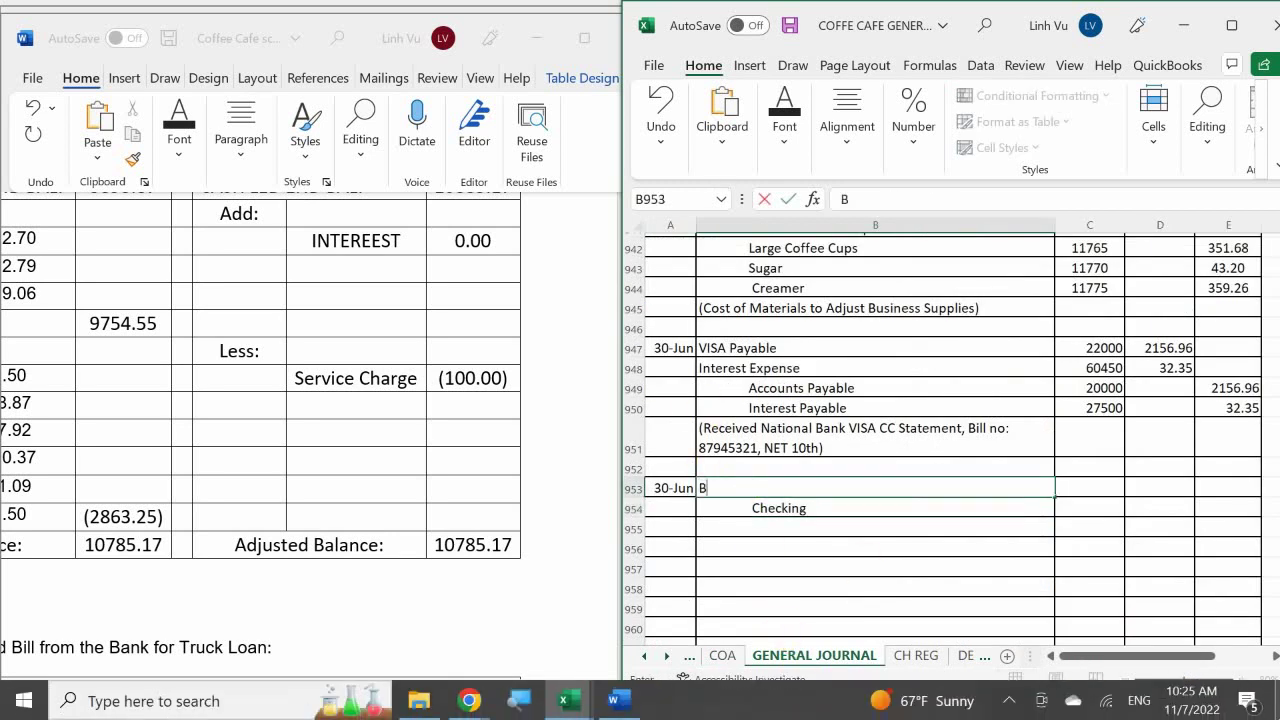
{"action": "type", "text": "ank De"}
{"action": "type", "text": "Fee"}
{"action": "type", "text": "s"}
{"action": "key", "text": "Tab"}
{"action": "type", "text": "60100"}
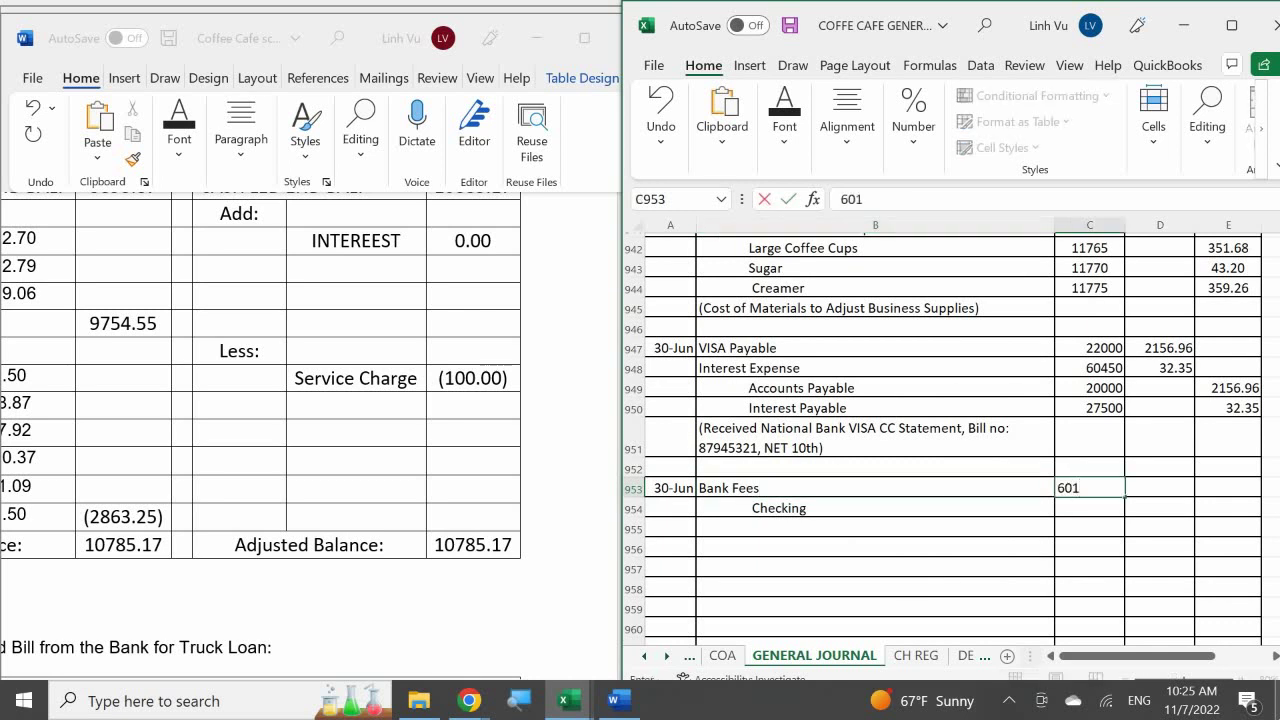
{"action": "key", "text": "Return"}
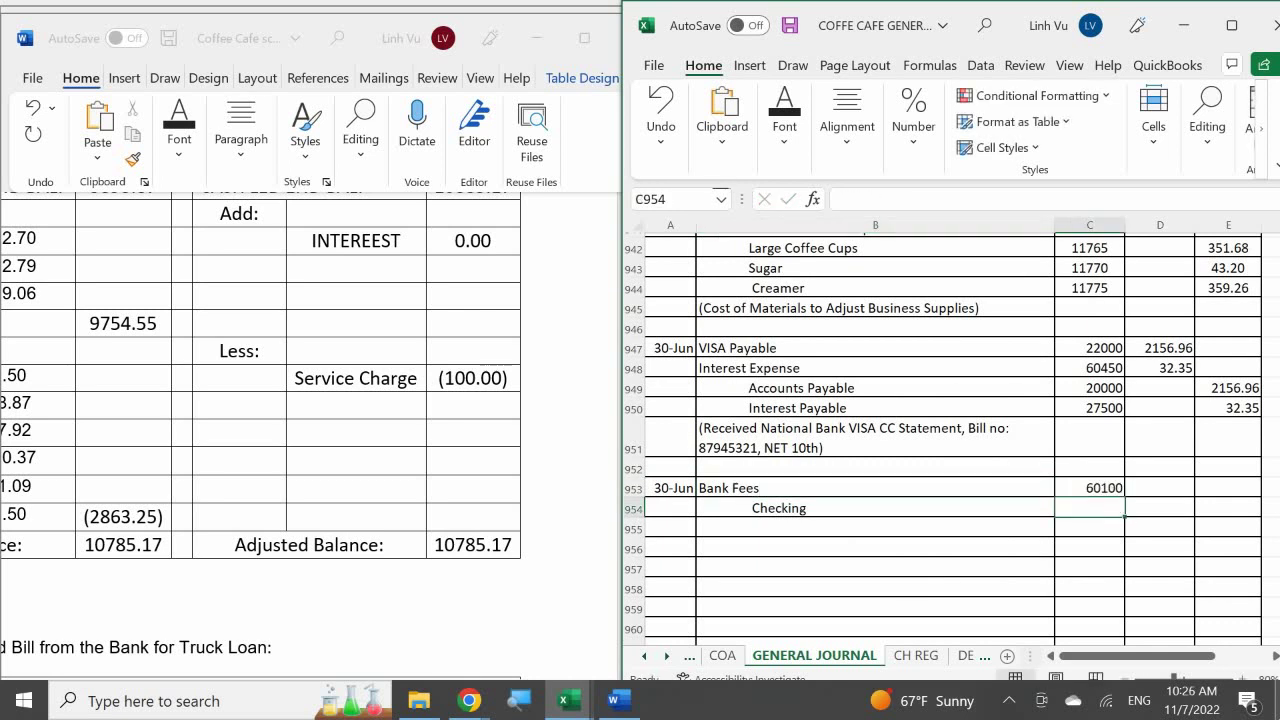
{"action": "type", "text": "10100"}
{"action": "key", "text": "Return"}
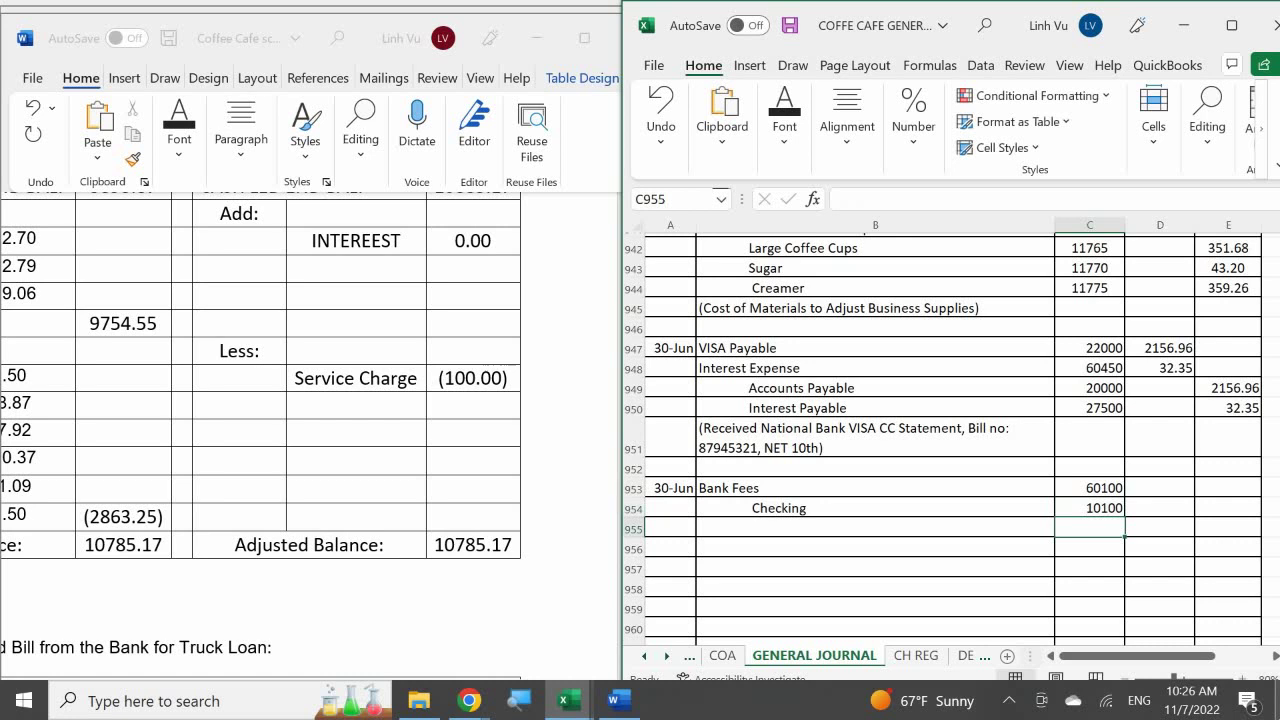
Debit Bank Fees 100.00 and credit Checking with a formula referencing that debit
{"action": "key", "text": "Tab"}
{"action": "key", "text": "Up"}
{"action": "key", "text": "Up"}
{"action": "type", "text": "100"}
{"action": "key", "text": "Return"}
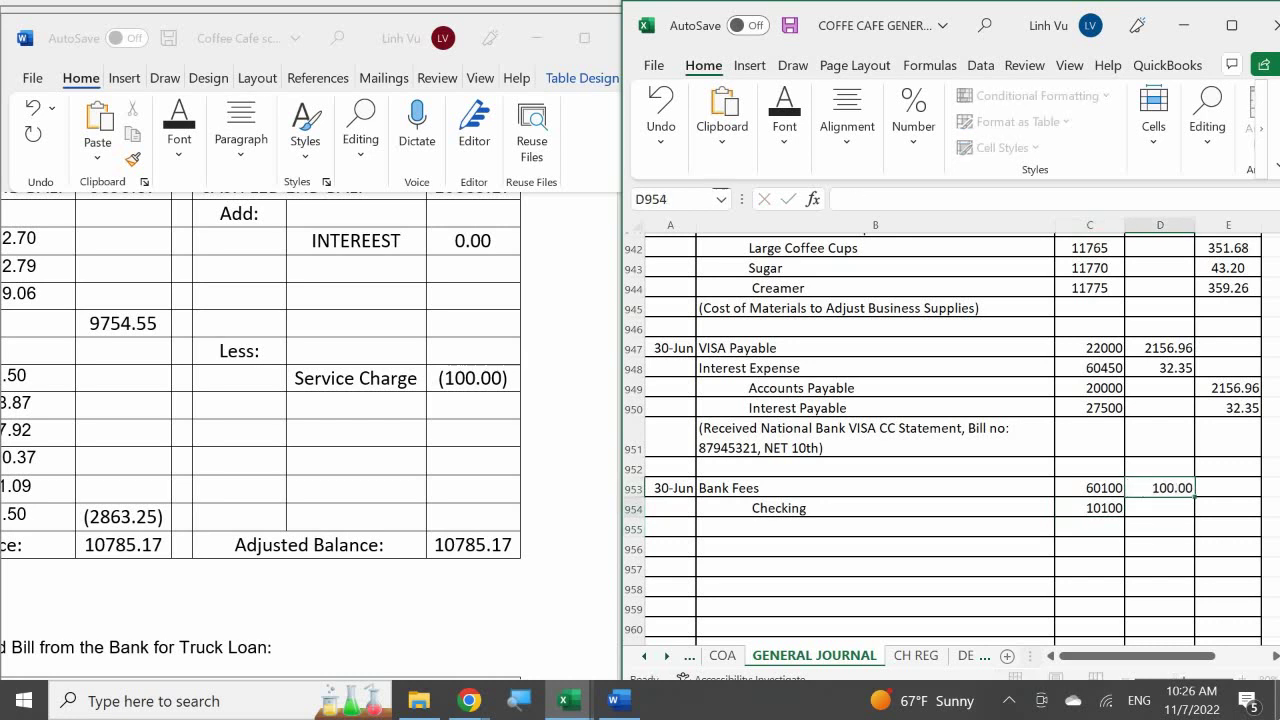
{"action": "key", "text": "Tab"}
{"action": "type", "text": "="}
{"action": "key", "text": "Left"}
{"action": "key", "text": "Up"}
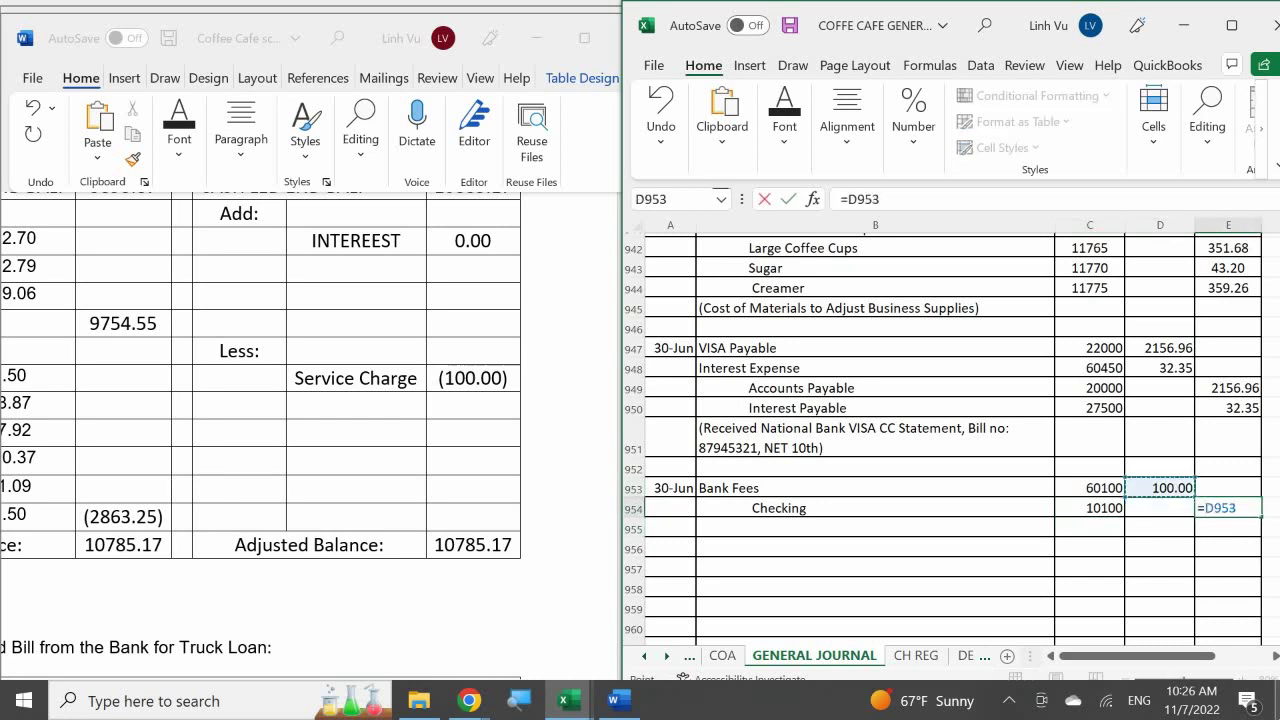
{"action": "key", "text": "Return"}
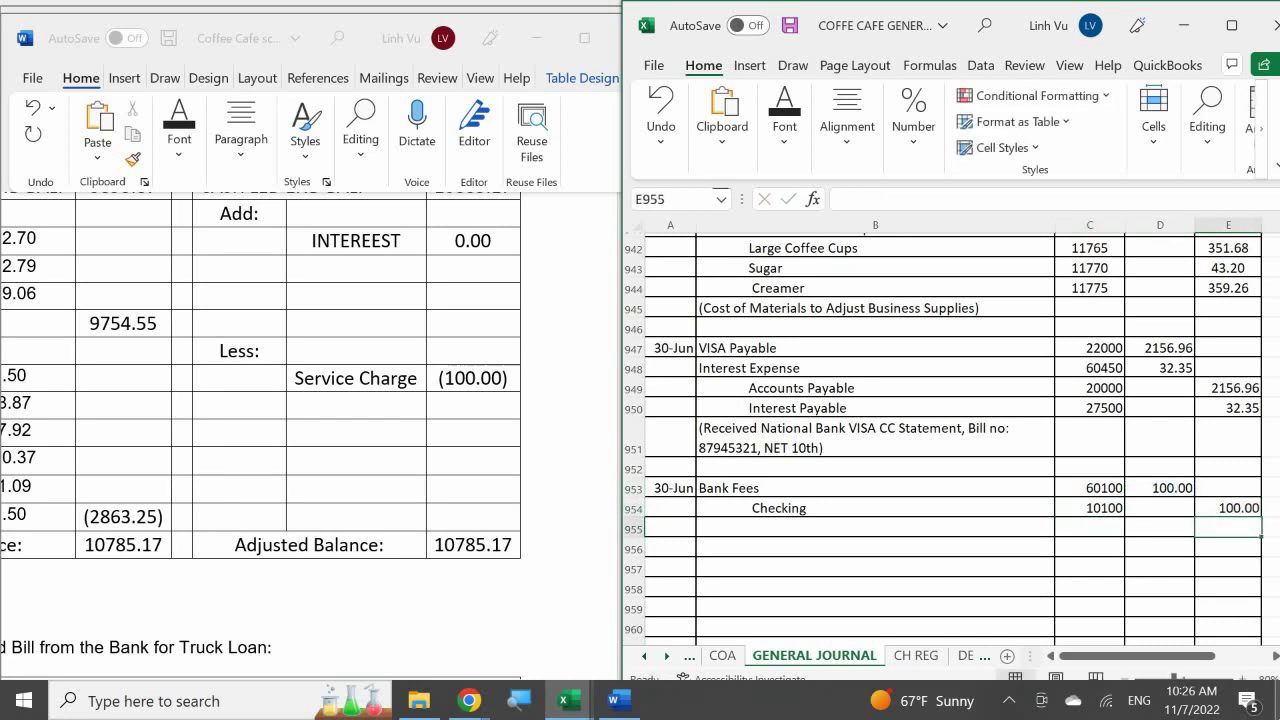
Add the explanation (Bank Reconciliation, Bank Service Charges) beneath the entry
{"action": "left_click", "coordinate": [737, 527]}
{"action": "type", "text": "*"}
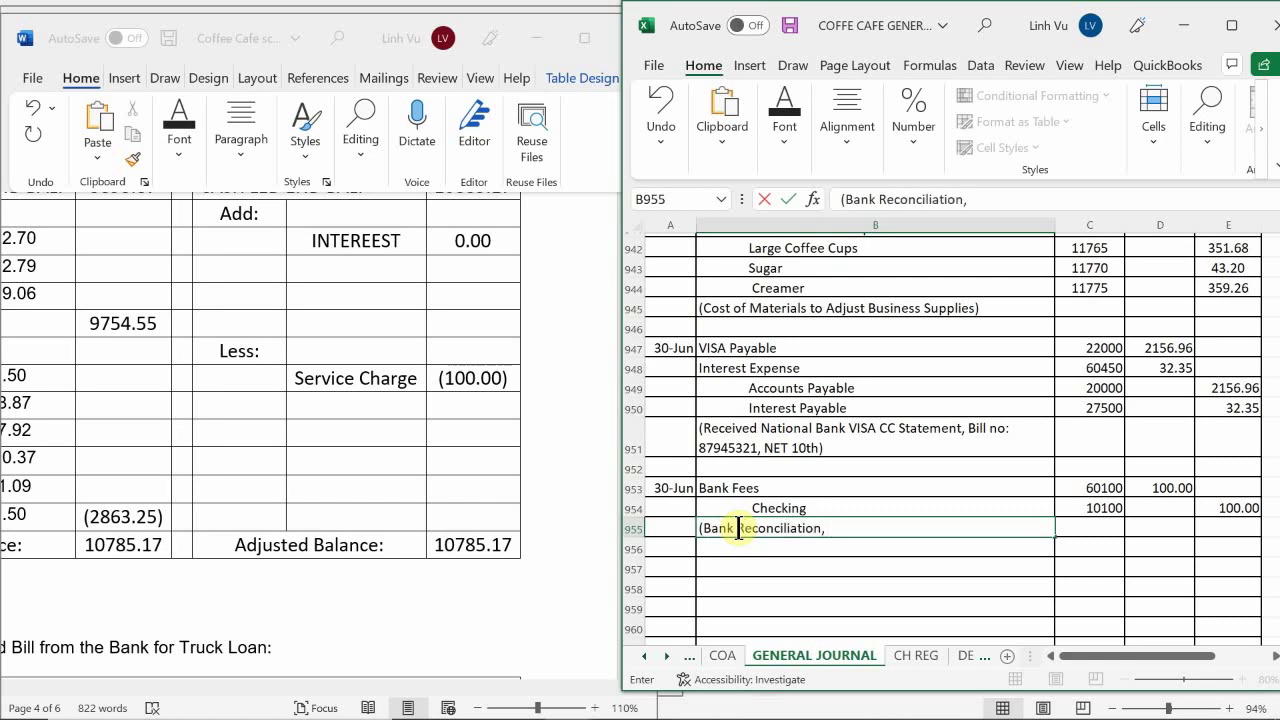
{"action": "type", "text": "Bank Service"}
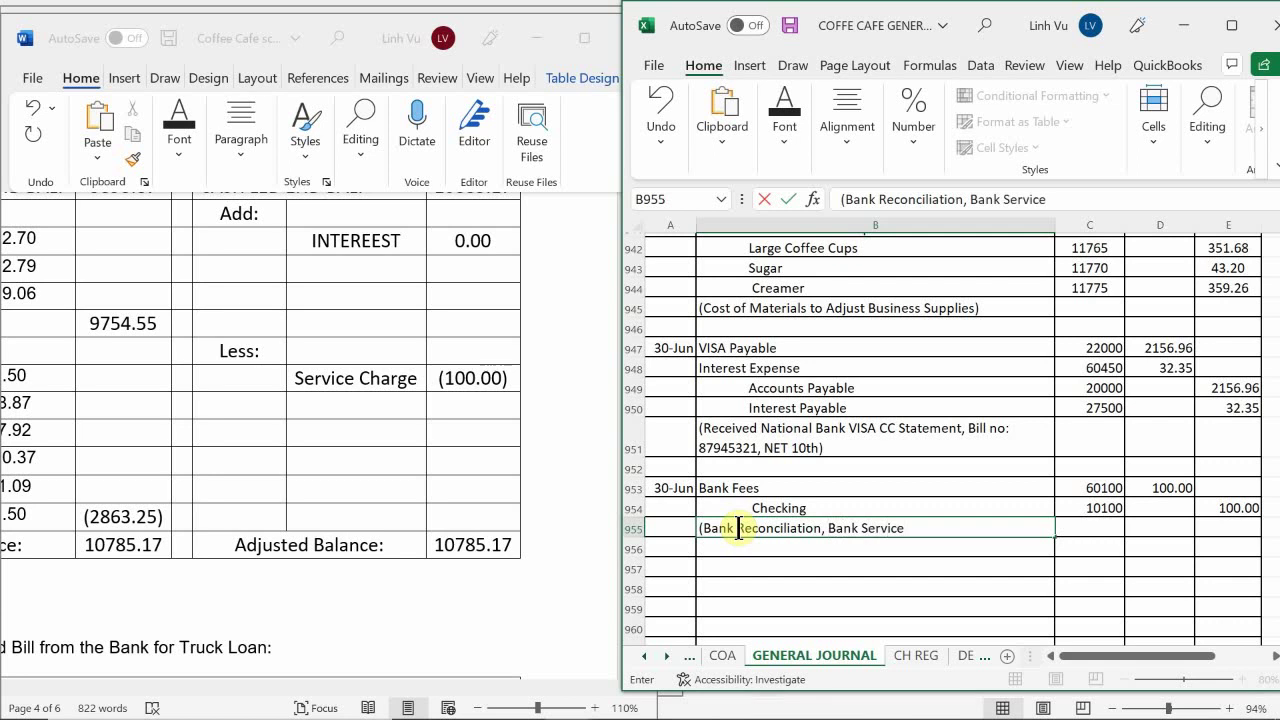
{"action": "type", "text": " Charges)"}
{"action": "key", "text": "Return"}
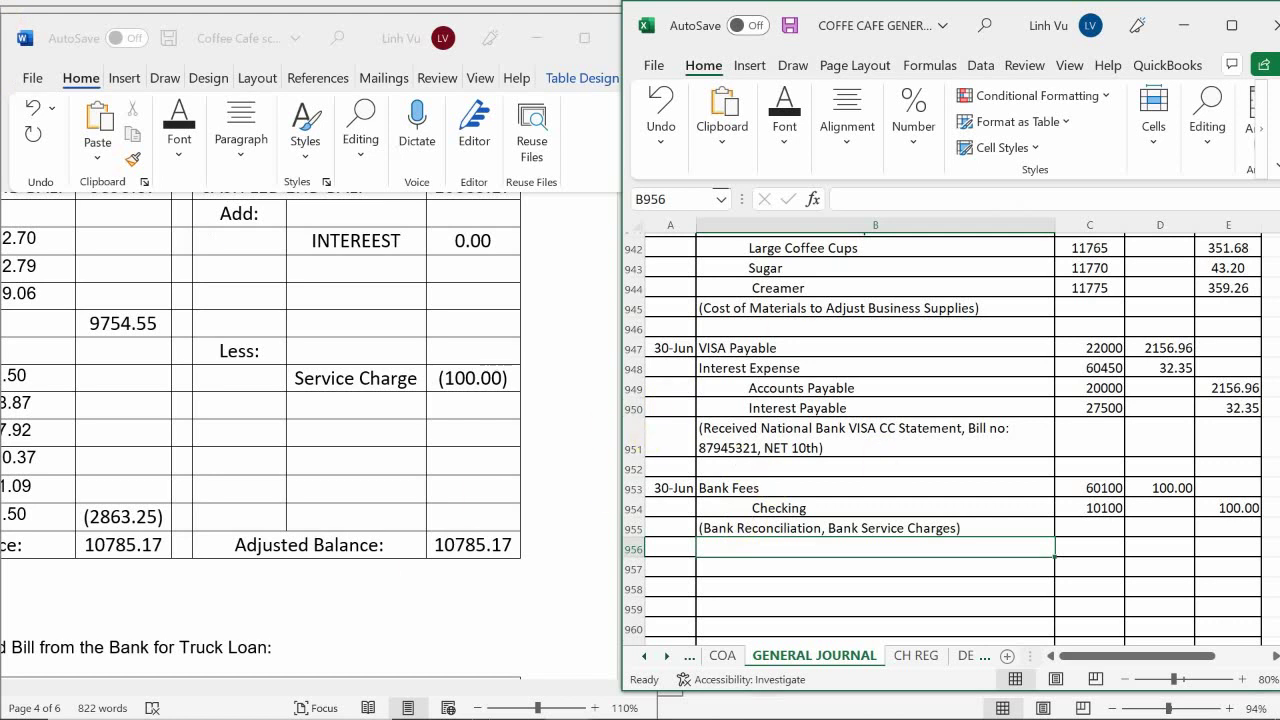
{"action": "mouse_move", "coordinate": [511, 702]}
{"action": "left_click", "coordinate": [566, 700]}
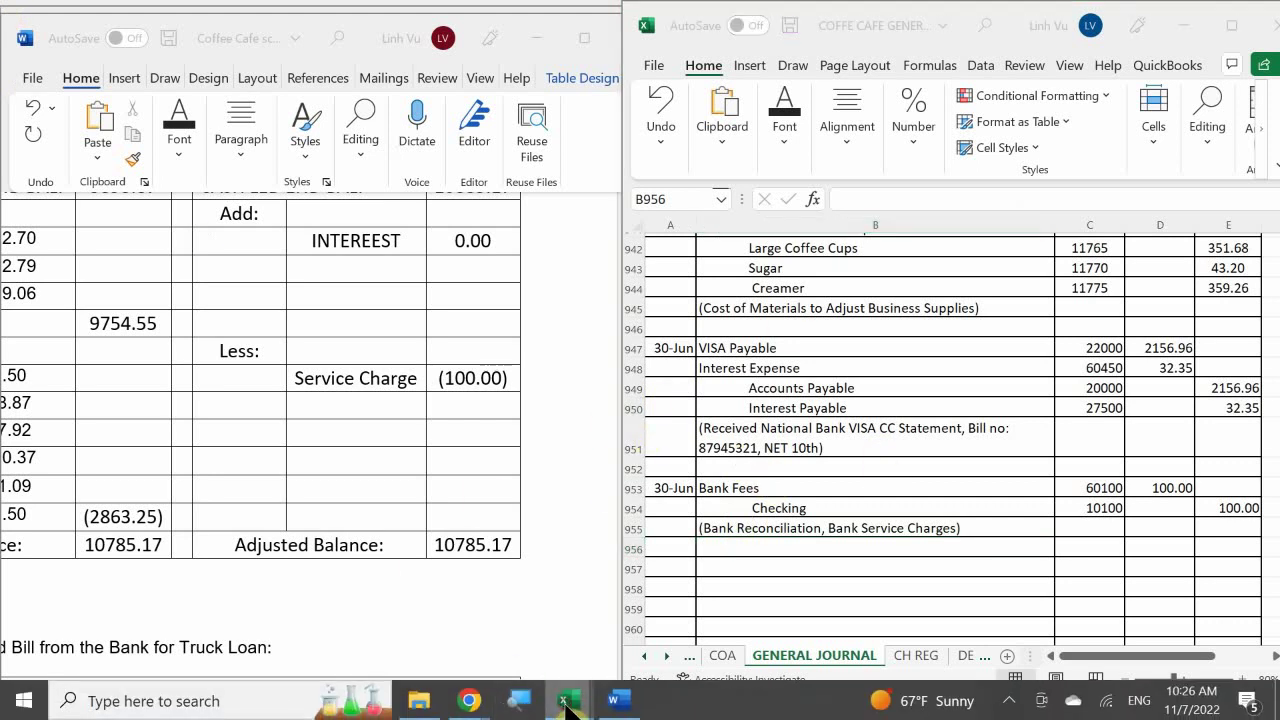
Switch to the ledger workbook's EXPENSES - OP sheet at the Bank Fees account
{"action": "left_click", "coordinate": [403, 612]}
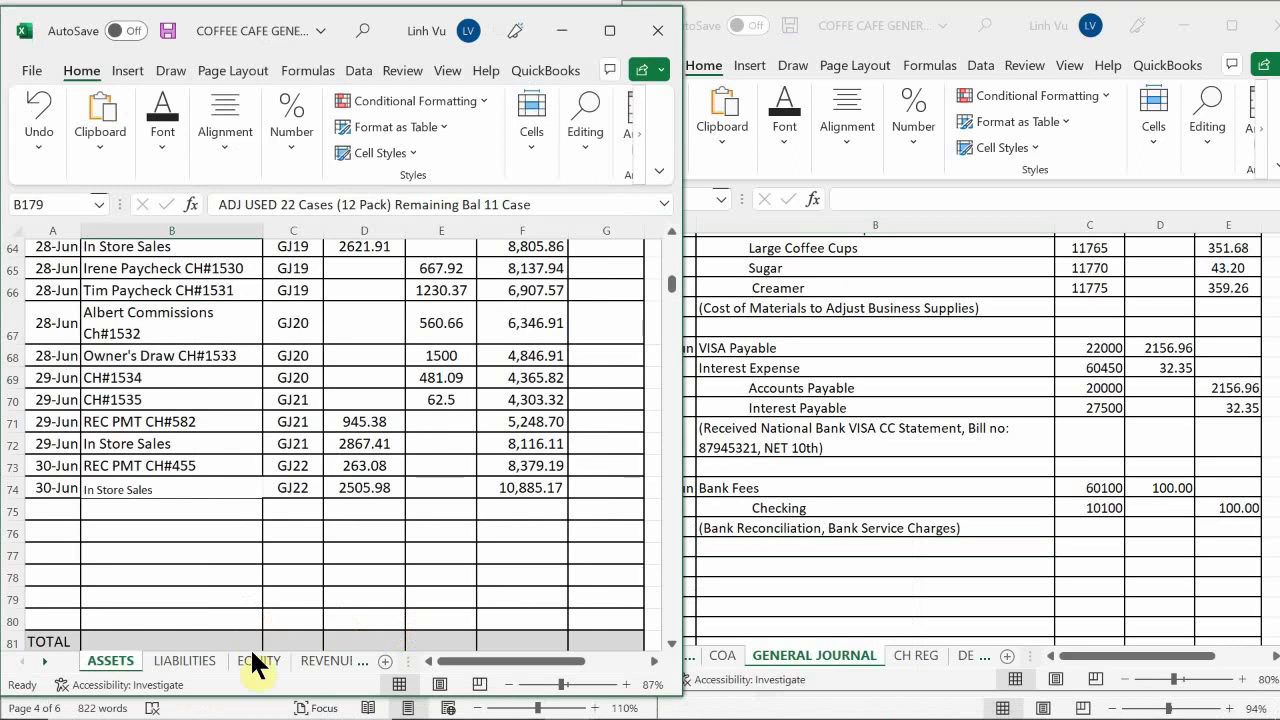
{"action": "left_click", "coordinate": [321, 662]}
{"action": "left_click", "coordinate": [326, 662]}
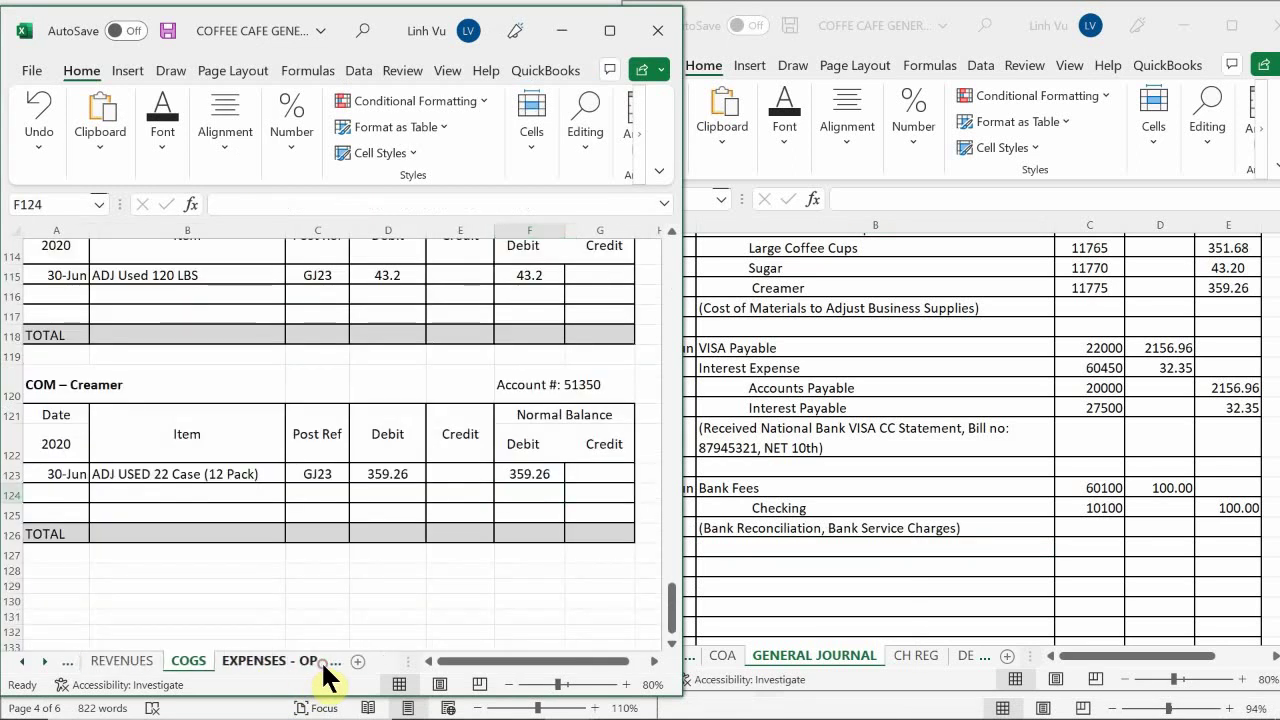
{"action": "left_click", "coordinate": [306, 662]}
{"action": "left_click", "coordinate": [209, 557]}
{"action": "scroll", "coordinate": [209, 557], "scroll_direction": "up", "scroll_amount": 15}
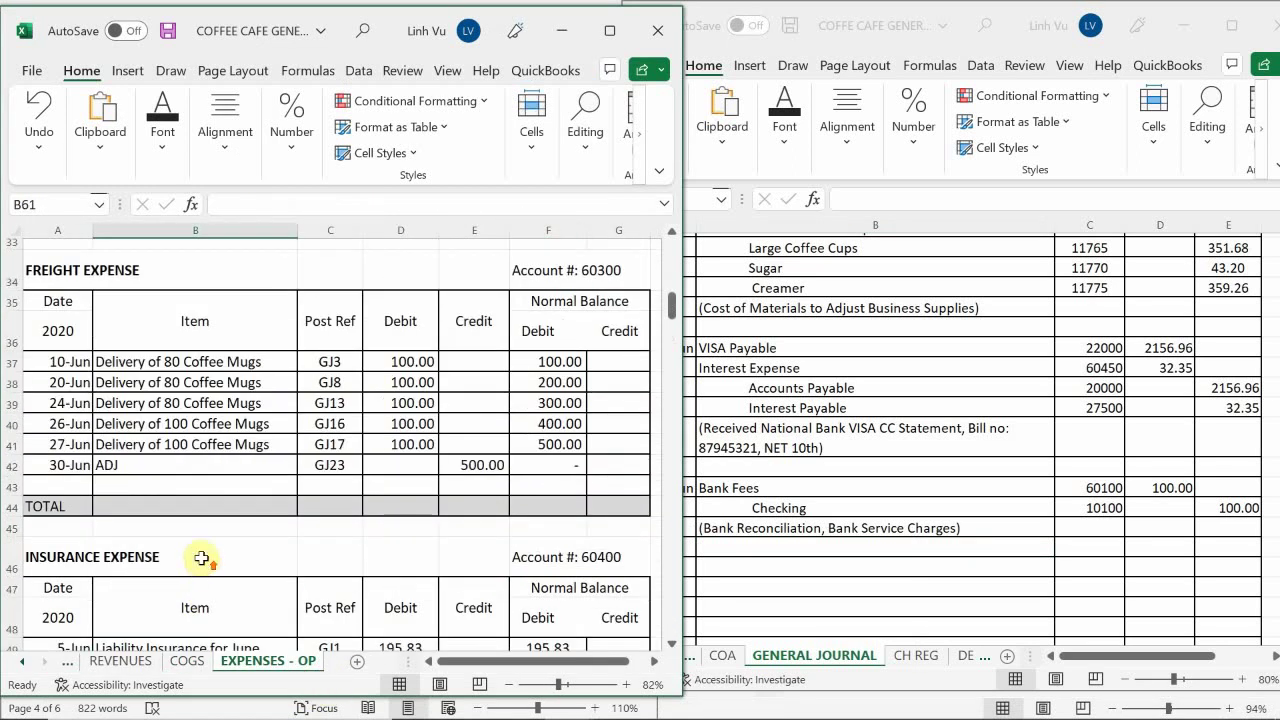
{"action": "scroll", "coordinate": [175, 525], "scroll_direction": "down", "scroll_amount": 3}
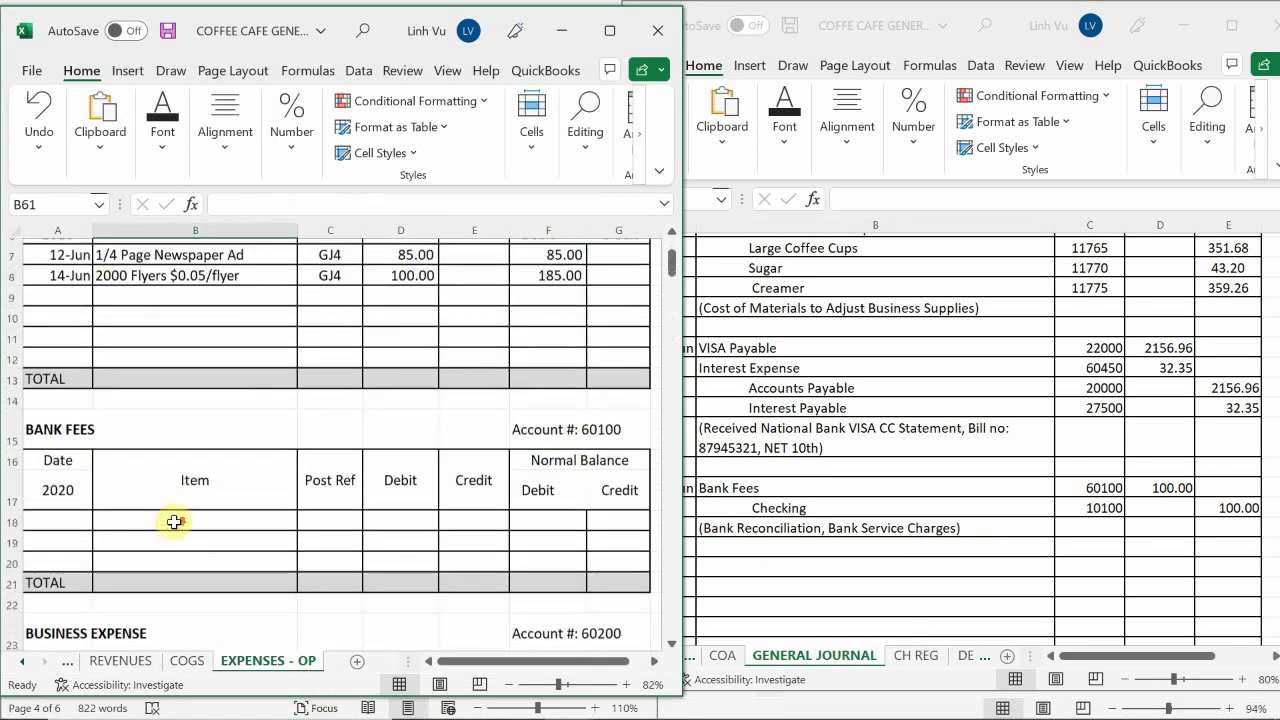
{"action": "scroll", "coordinate": [119, 400], "scroll_direction": "up", "scroll_amount": 1}
Post 30-Jun Bank Rec Service Charges with reference GJ23 and a 100 debit
{"action": "left_click", "coordinate": [80, 466]}
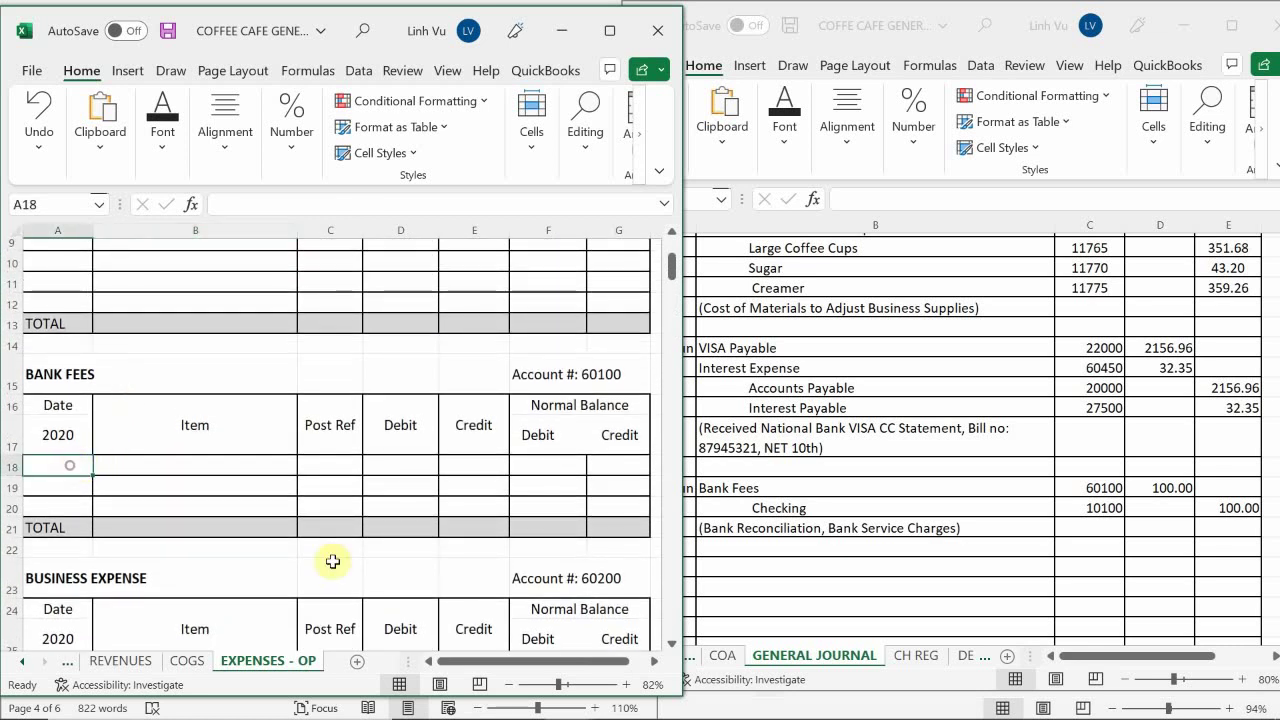
{"action": "type", "text": "3"}
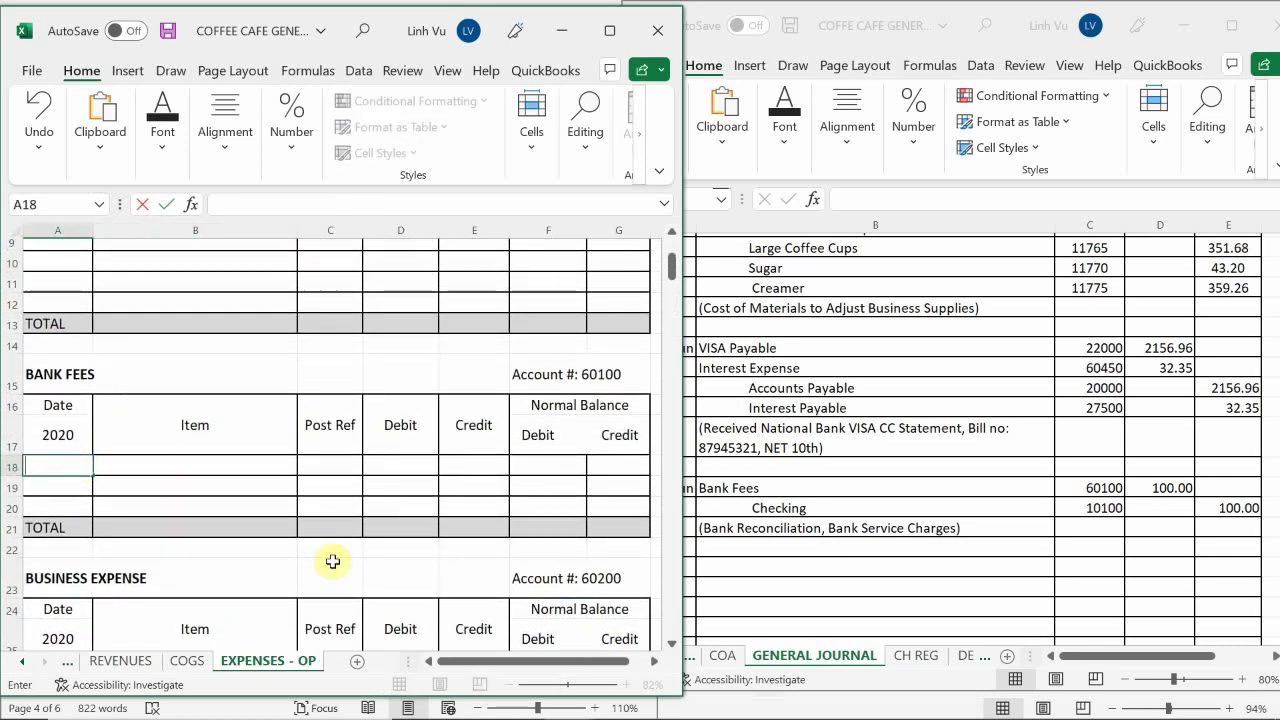
{"action": "type", "text": "0"}
{"action": "key", "text": "Return"}
{"action": "key", "text": "Up"}
{"action": "key", "text": "Right"}
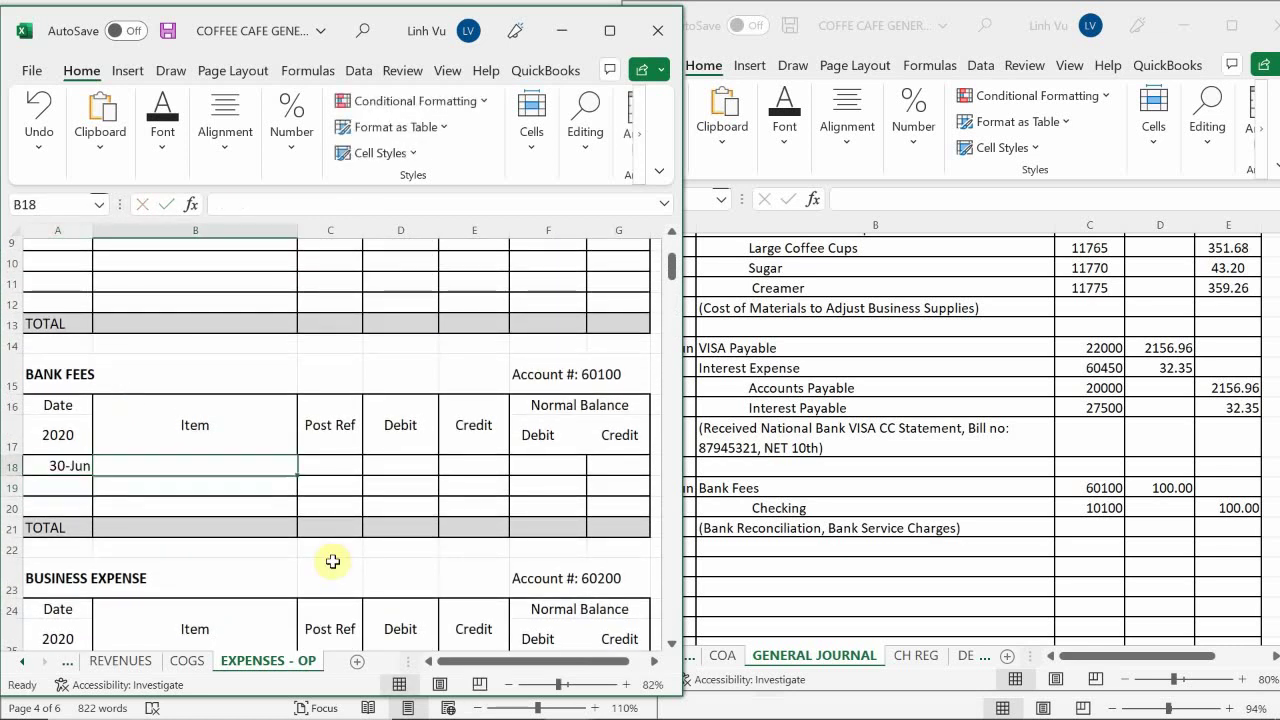
{"action": "type", "text": "Ban"}
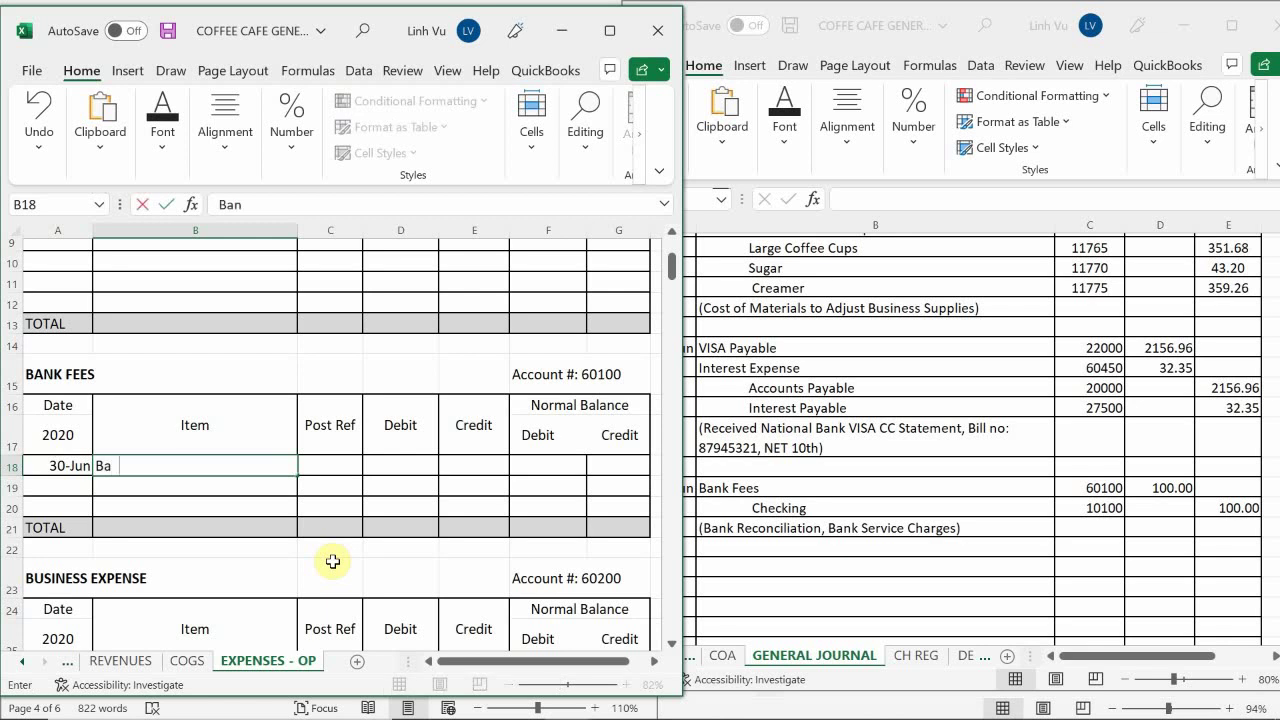
{"action": "type", "text": "k Rec Servi"}
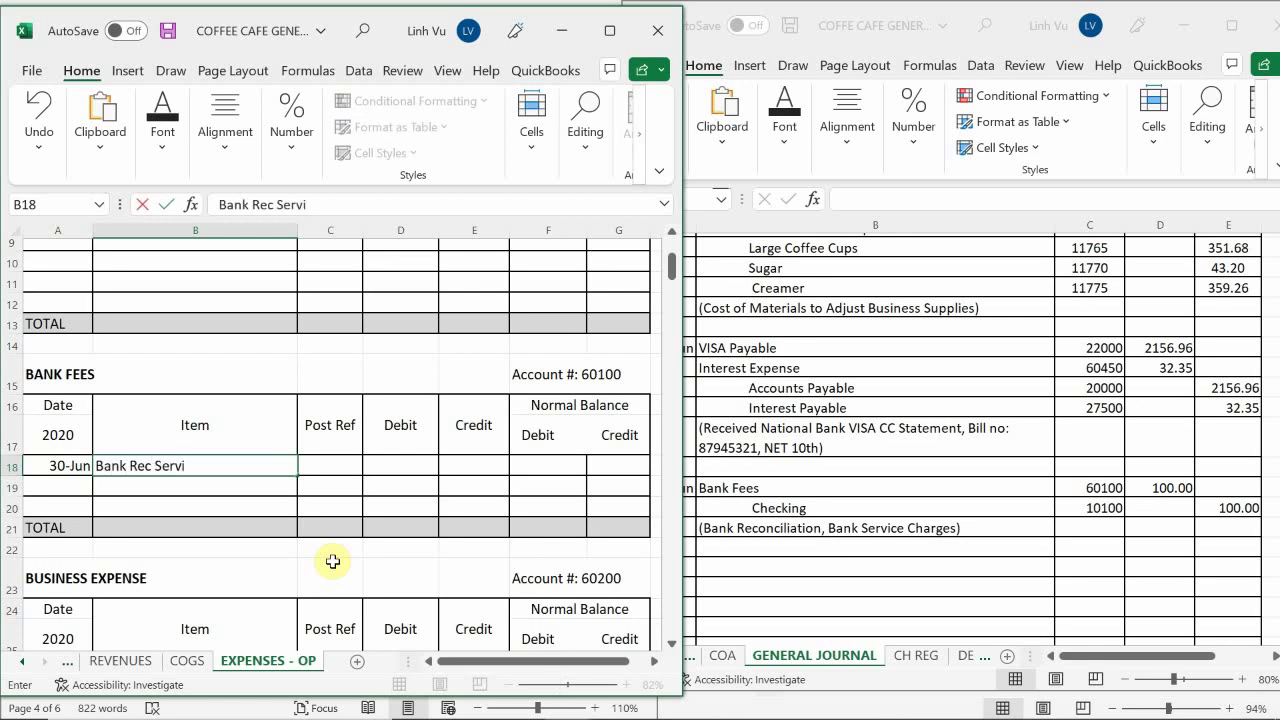
{"action": "type", "text": "ce Charges"}
{"action": "key", "text": "ctrl+Return"}
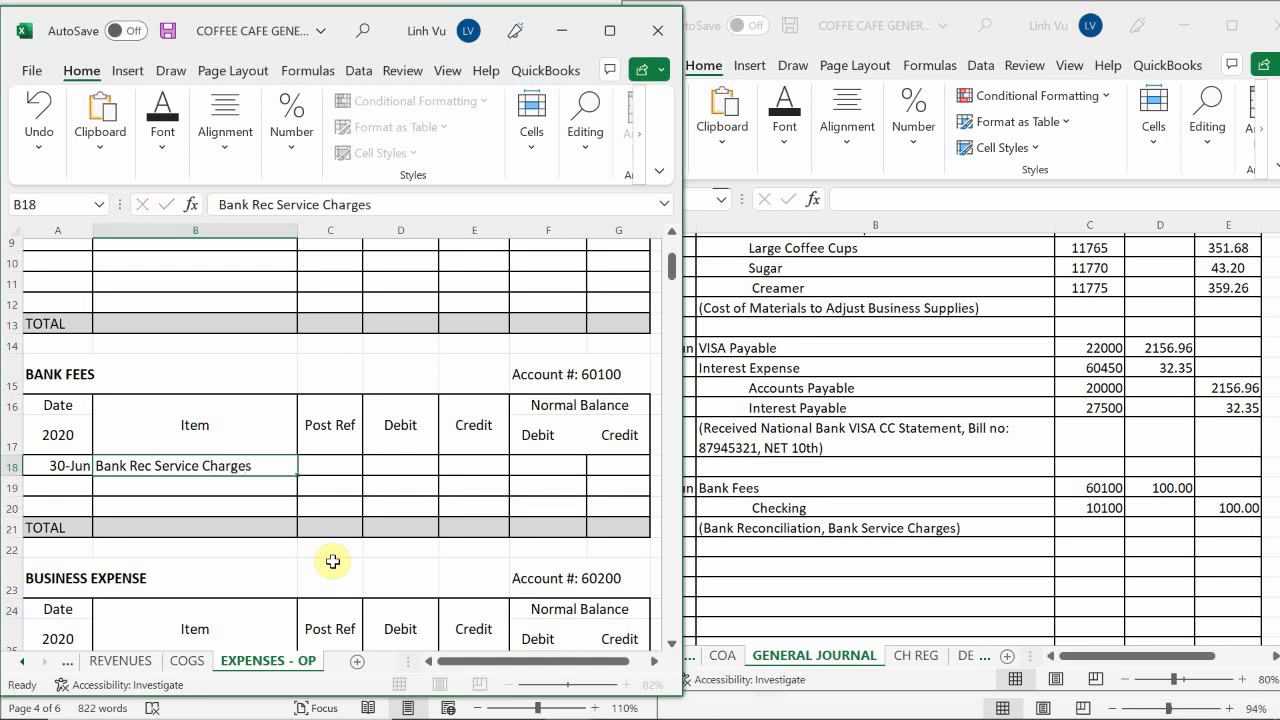
{"action": "key", "text": "Tab"}
{"action": "type", "text": "GJ"}
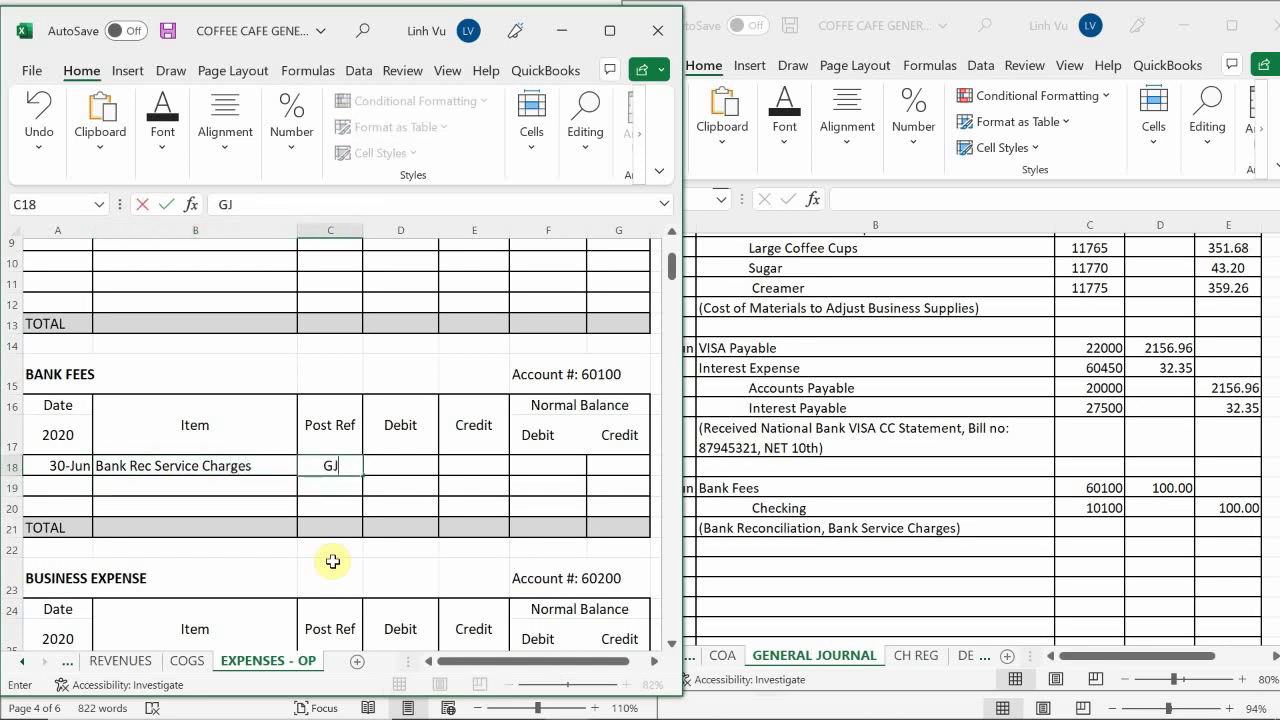
{"action": "type", "text": "23"}
{"action": "key", "text": "Tab"}
{"action": "type", "text": "100"}
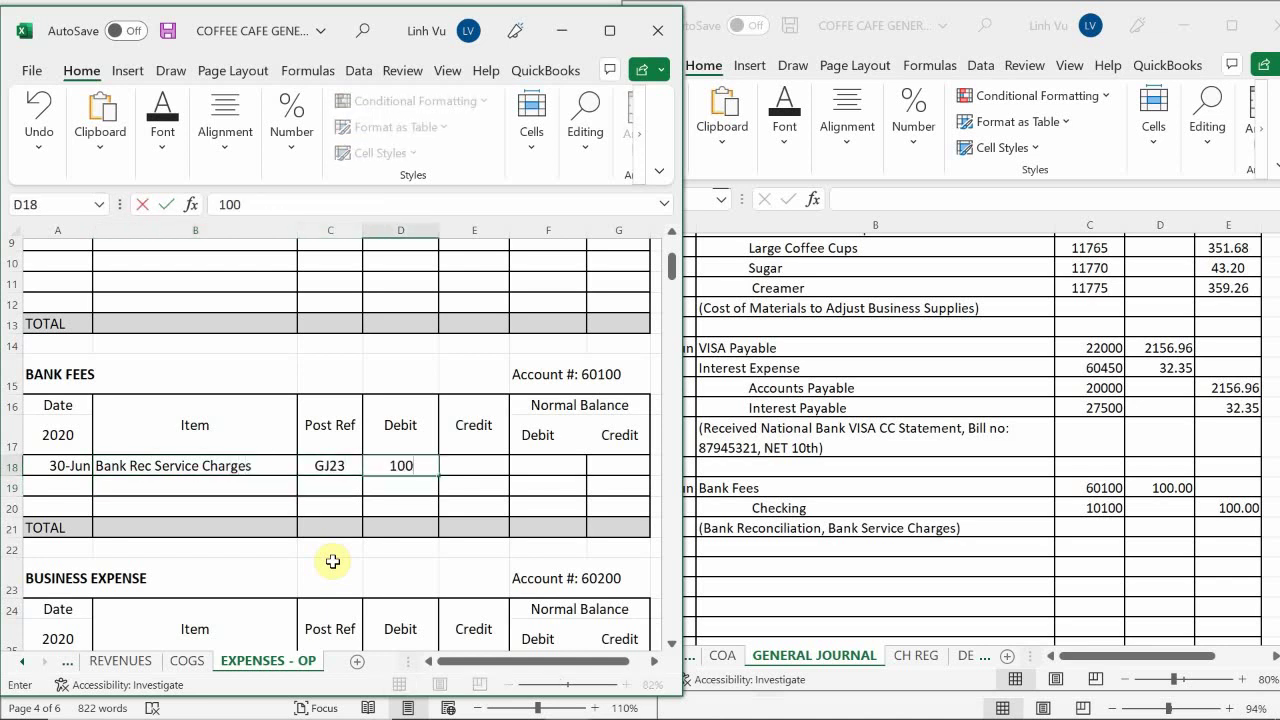
{"action": "key", "text": "Return"}
Set the row's balance to the formula =D18, showing 100
{"action": "key", "text": "Up"}
{"action": "key", "text": "Right"}
{"action": "key", "text": "Right"}
{"action": "type", "text": "="}
{"action": "key", "text": "Left"}
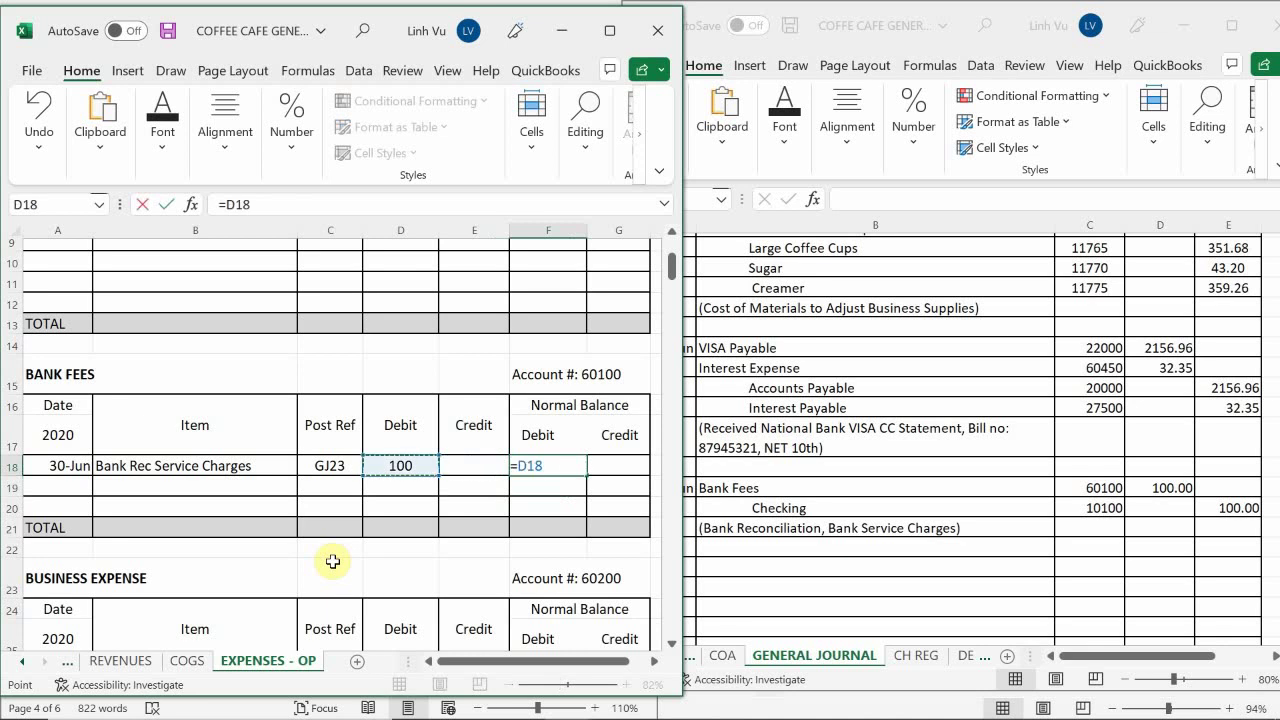
{"action": "key", "text": "Left"}
{"action": "key", "text": "Right"}
{"action": "key", "text": "Return"}
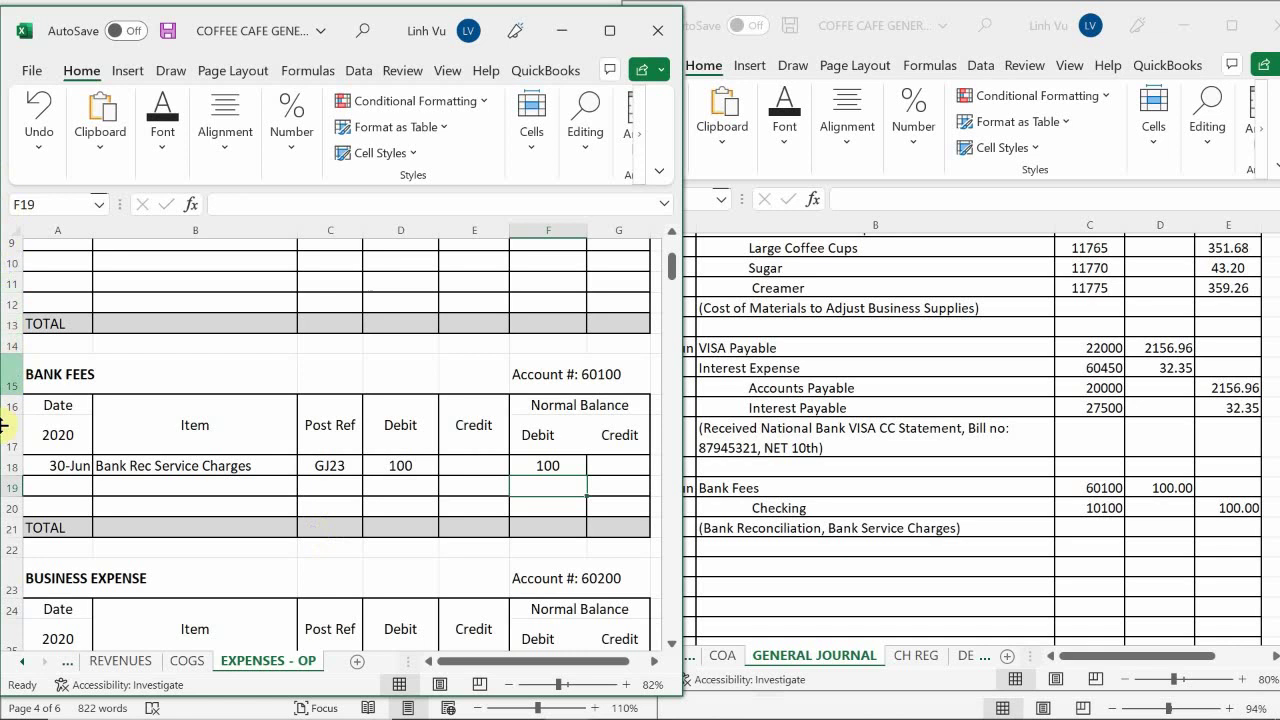
{"action": "left_click", "coordinate": [22, 661]}
On the ASSETS sheet, date a new line 6/30 below the In Store Sales entry
{"action": "left_click", "coordinate": [22, 661]}
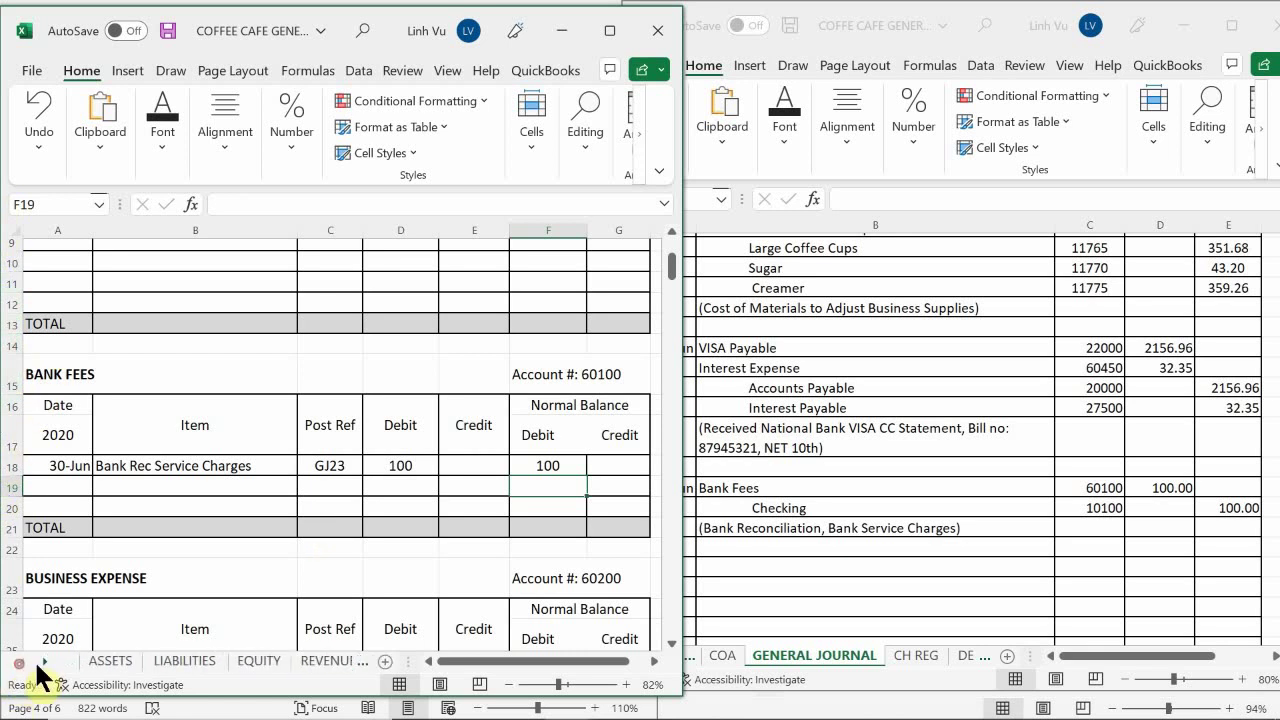
{"action": "left_click", "coordinate": [108, 661]}
{"action": "left_click", "coordinate": [128, 572]}
{"action": "scroll", "coordinate": [129, 572], "scroll_direction": "up", "scroll_amount": 20}
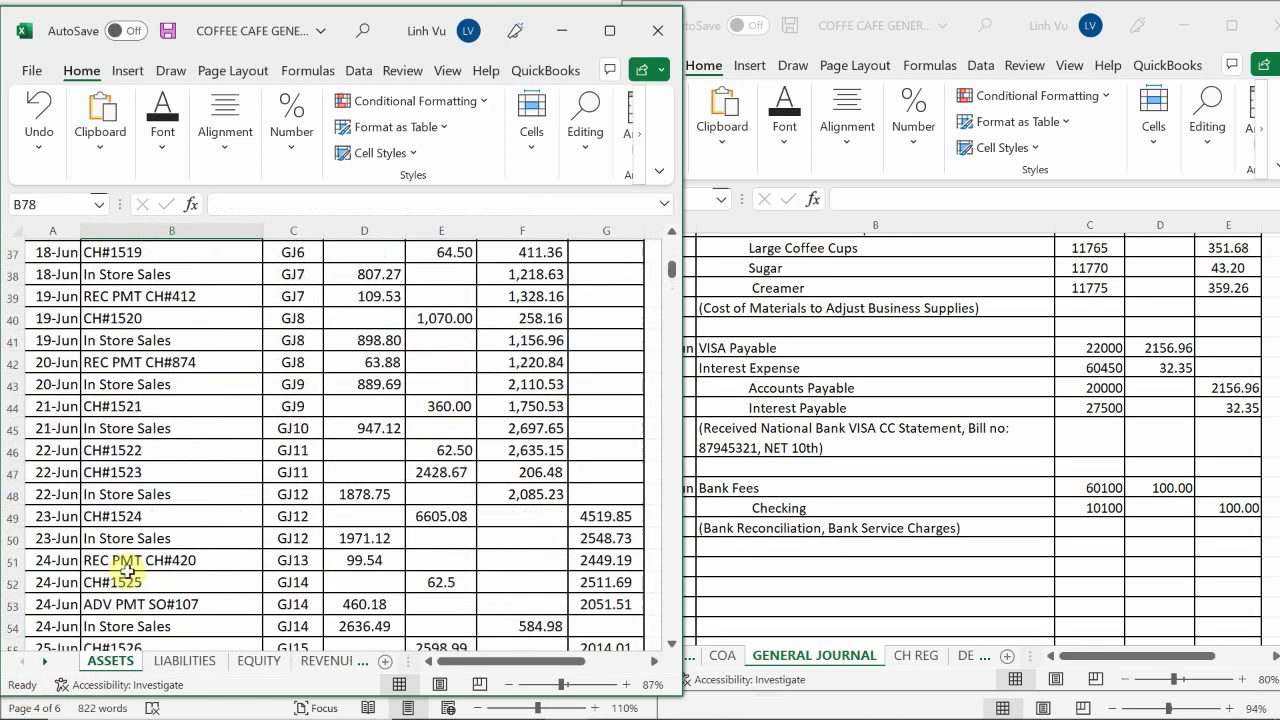
{"action": "scroll", "coordinate": [117, 573], "scroll_direction": "down", "scroll_amount": 6}
{"action": "scroll", "coordinate": [117, 575], "scroll_direction": "down", "scroll_amount": 12}
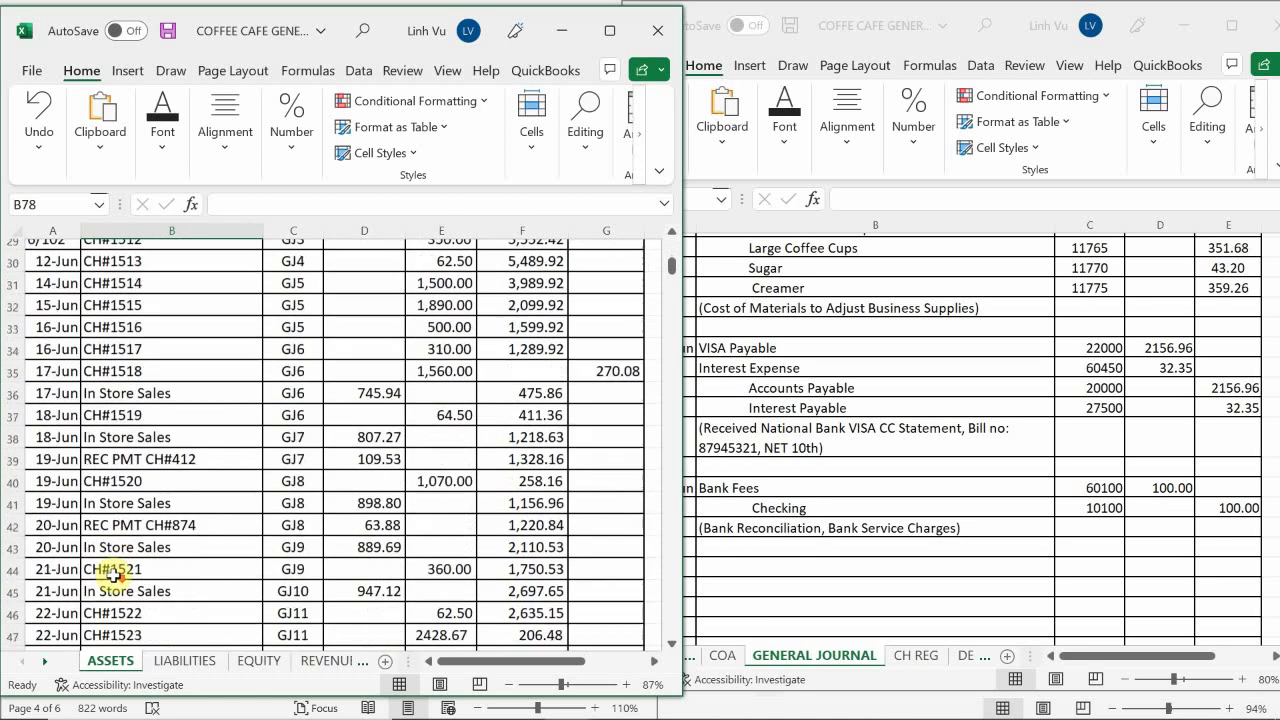
{"action": "scroll", "coordinate": [110, 574], "scroll_direction": "down", "scroll_amount": 3}
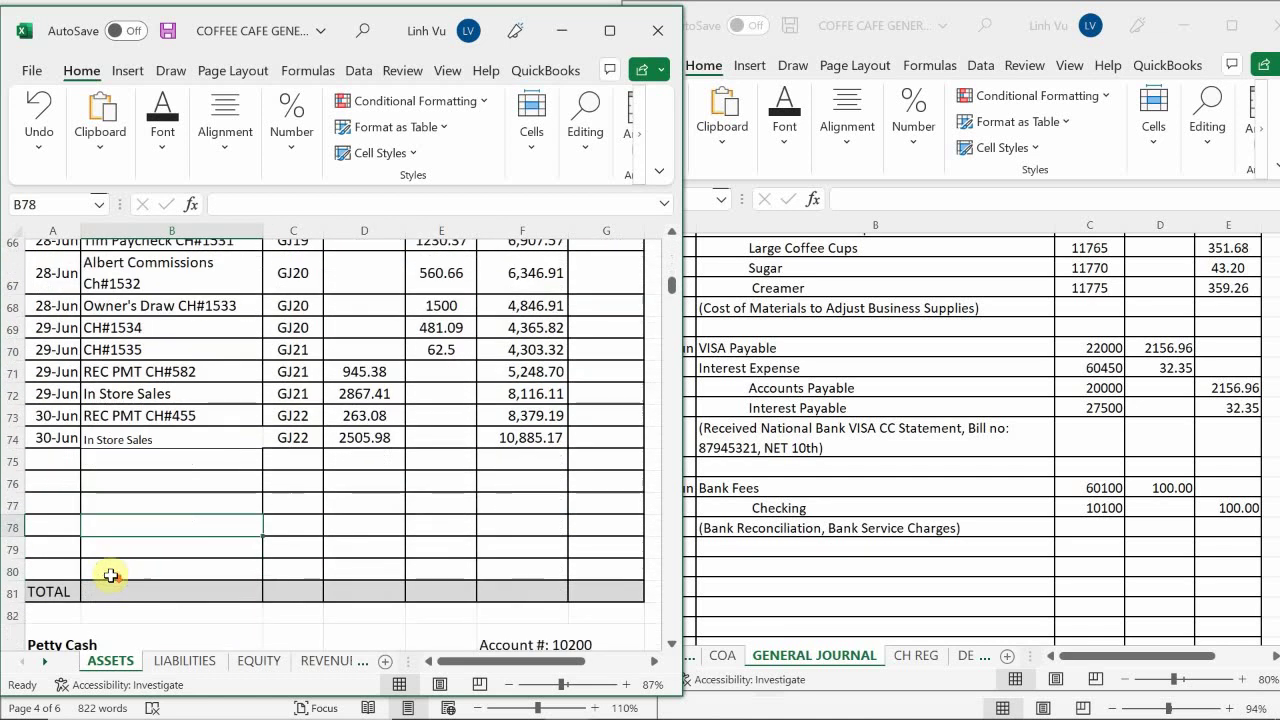
{"action": "scroll", "coordinate": [108, 574], "scroll_direction": "up", "scroll_amount": 2}
{"action": "left_click", "coordinate": [59, 567]}
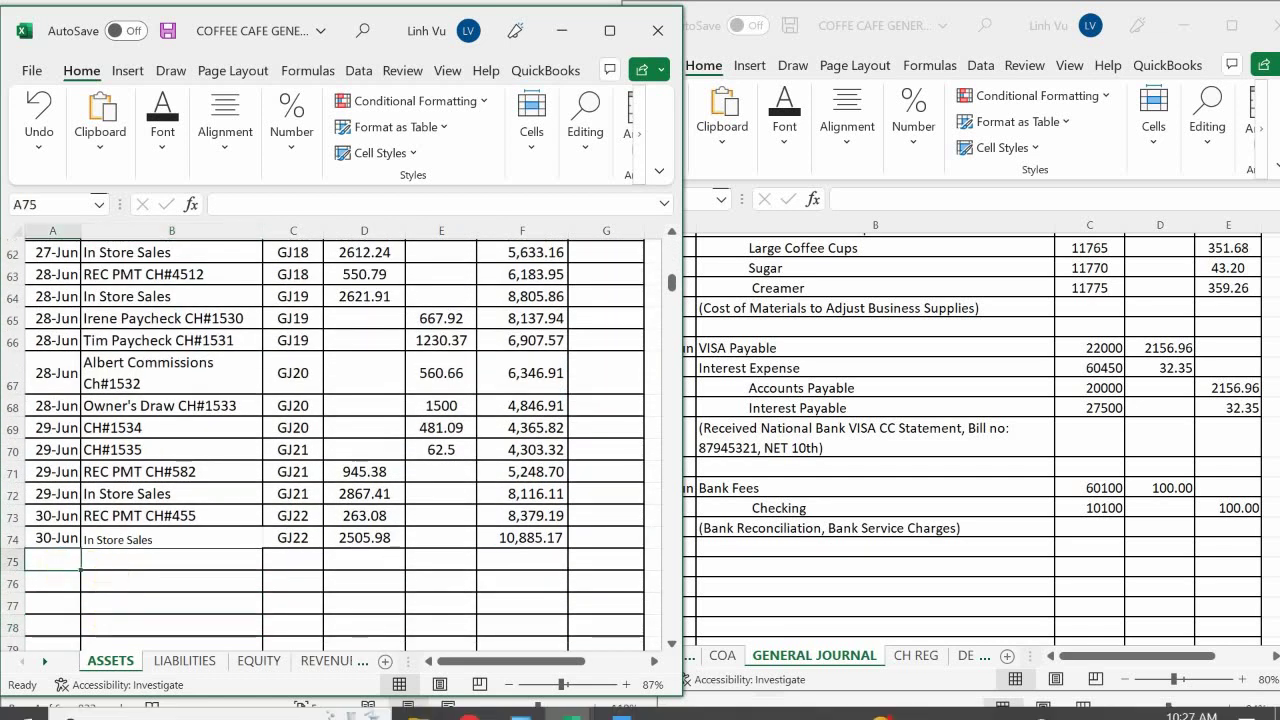
{"action": "type", "text": "6/30"}
{"action": "key", "text": "Return"}
{"action": "left_click", "coordinate": [150, 701]}
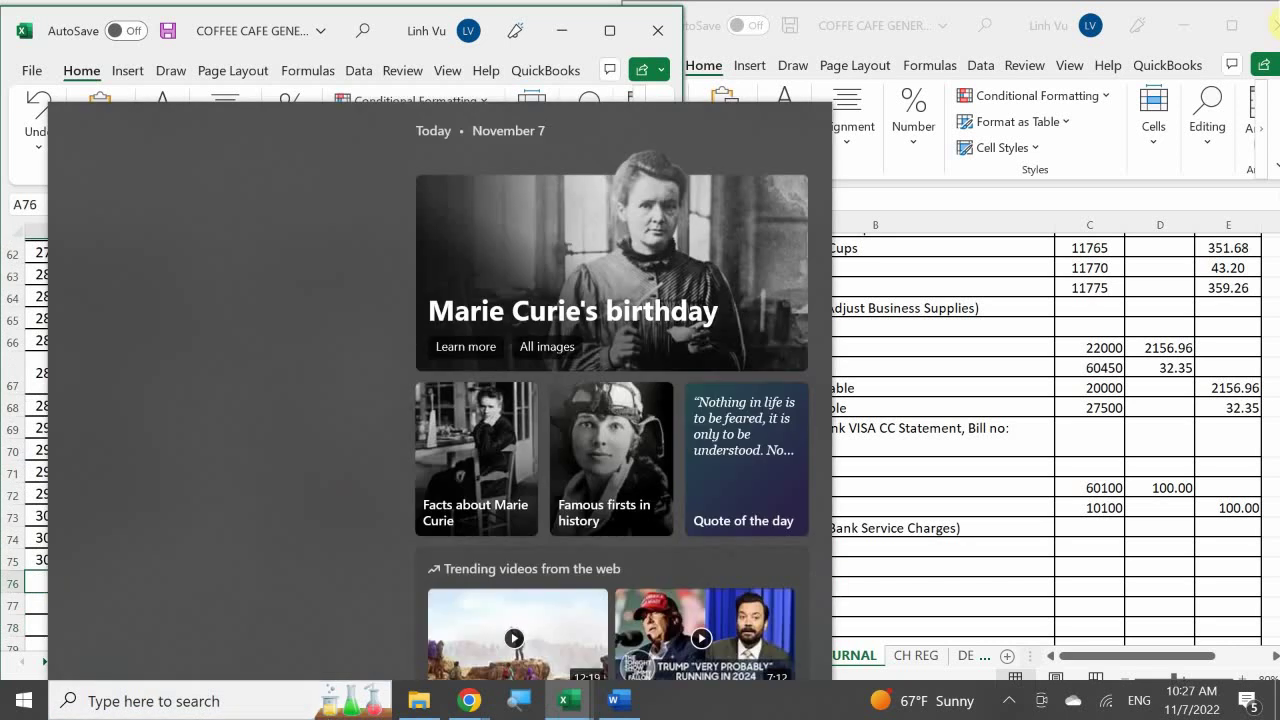
{"action": "left_click", "coordinate": [5, 125]}
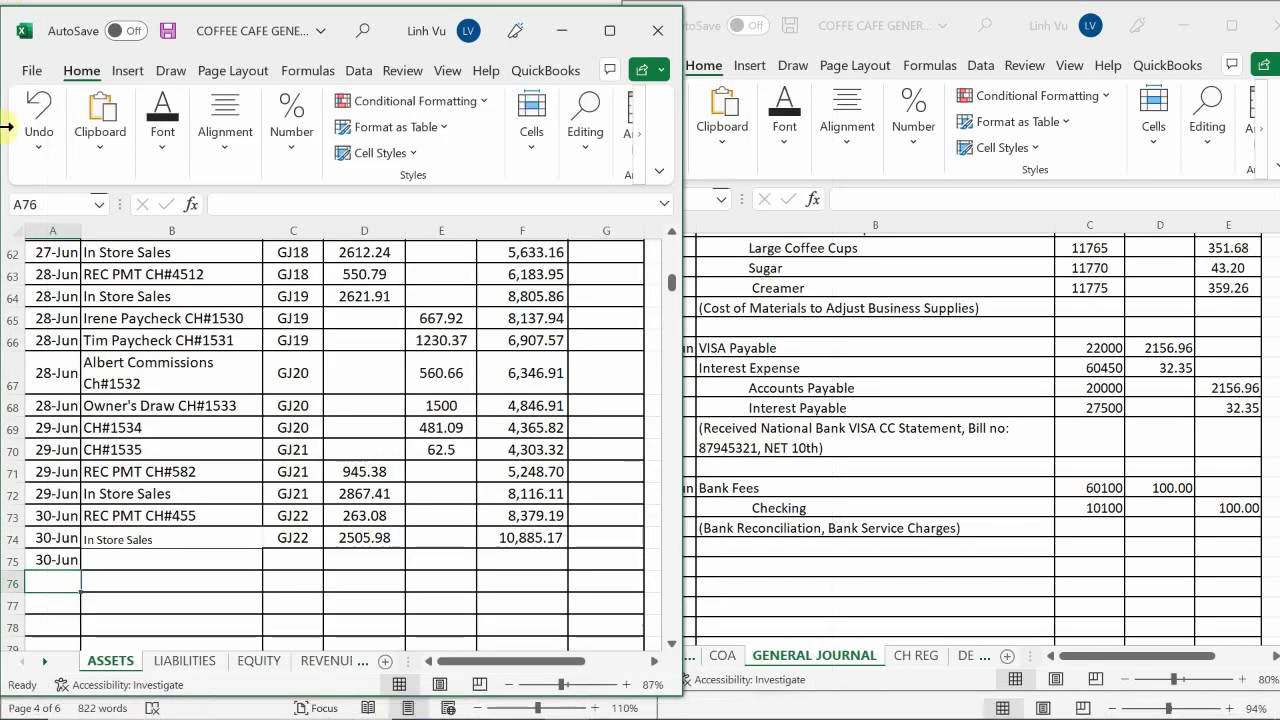
Describe the line as Bank Service Charge, reference GJ23, with a 100 credit
{"action": "left_click", "coordinate": [112, 561]}
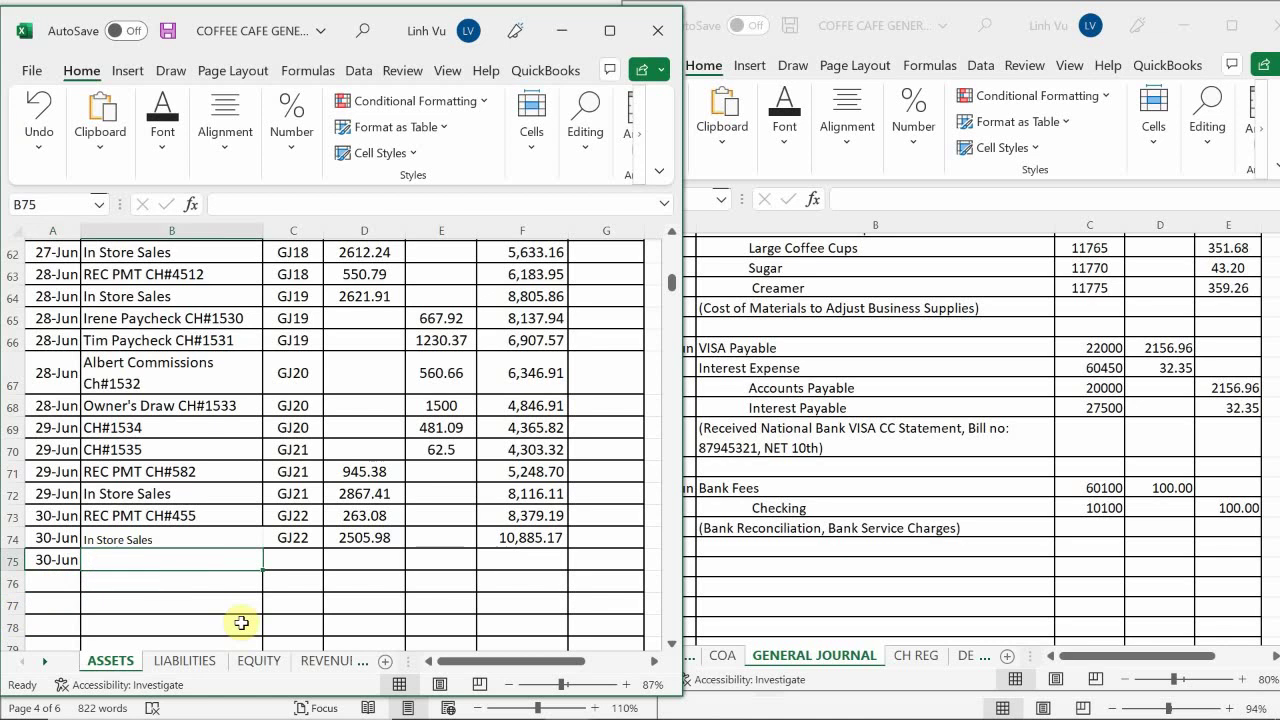
{"action": "type", "text": "Bank Serv"}
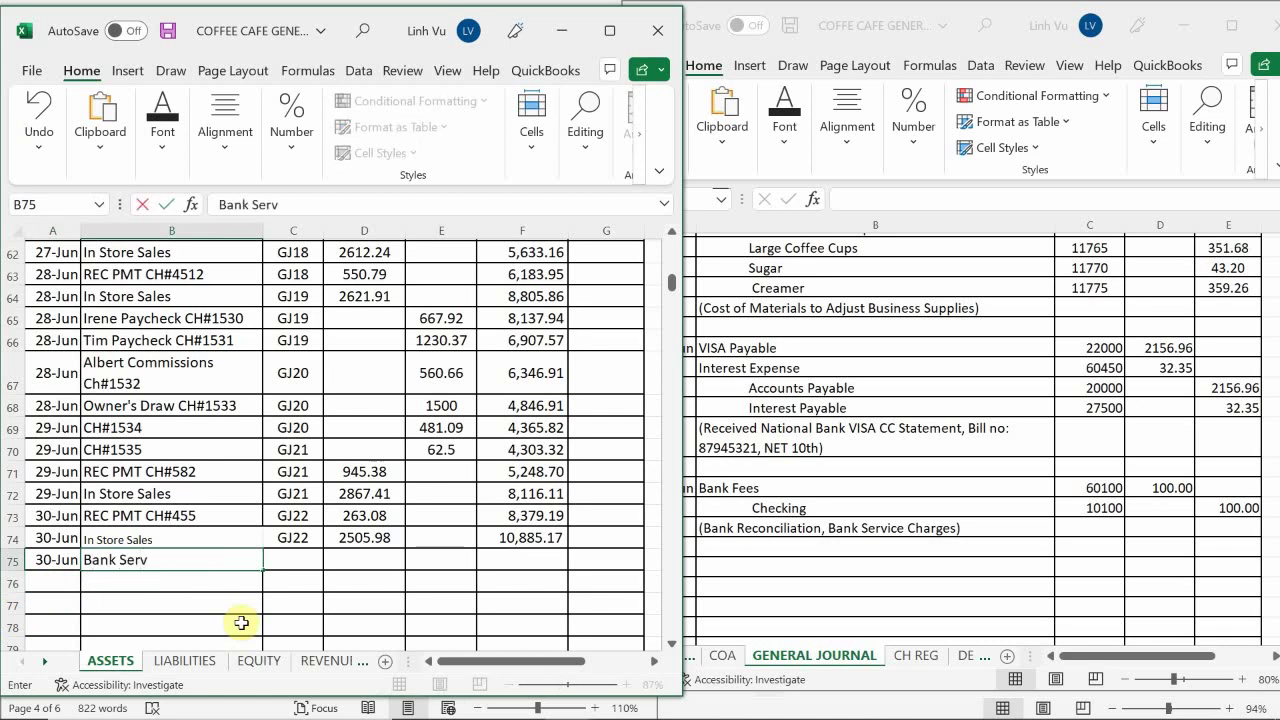
{"action": "type", "text": "ice Charge"}
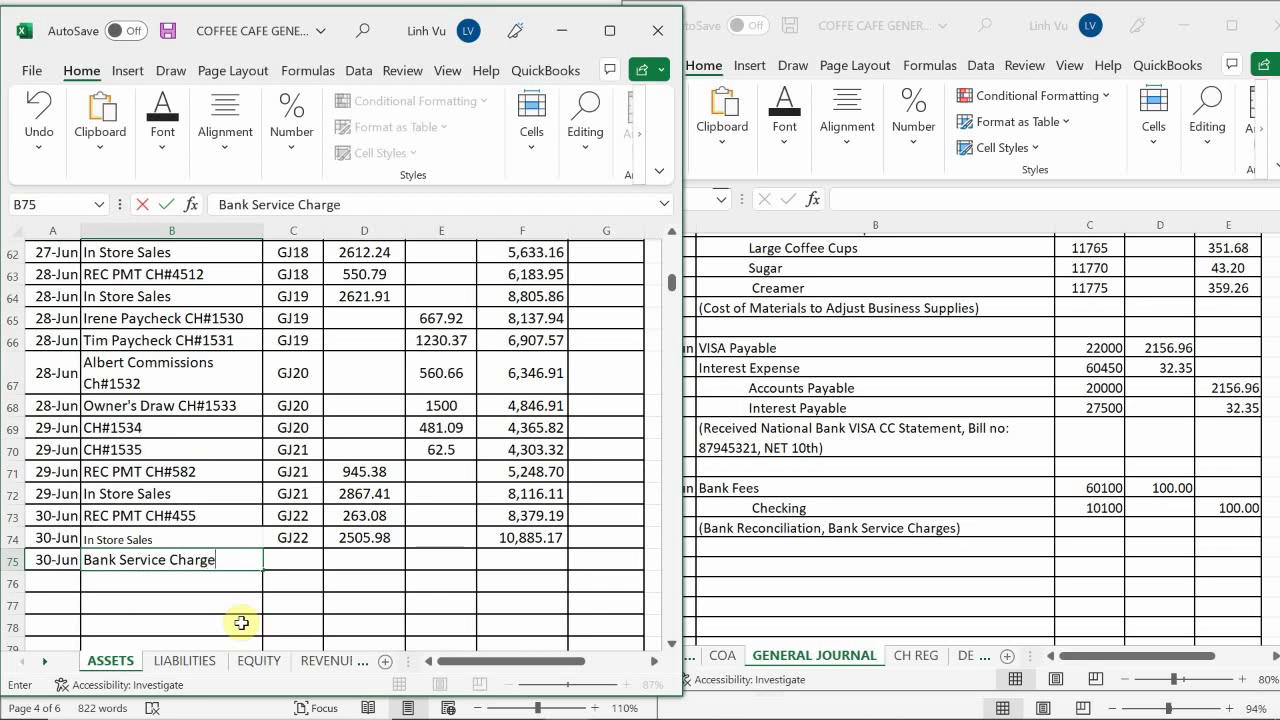
{"action": "key", "text": "Return"}
{"action": "key", "text": "Right"}
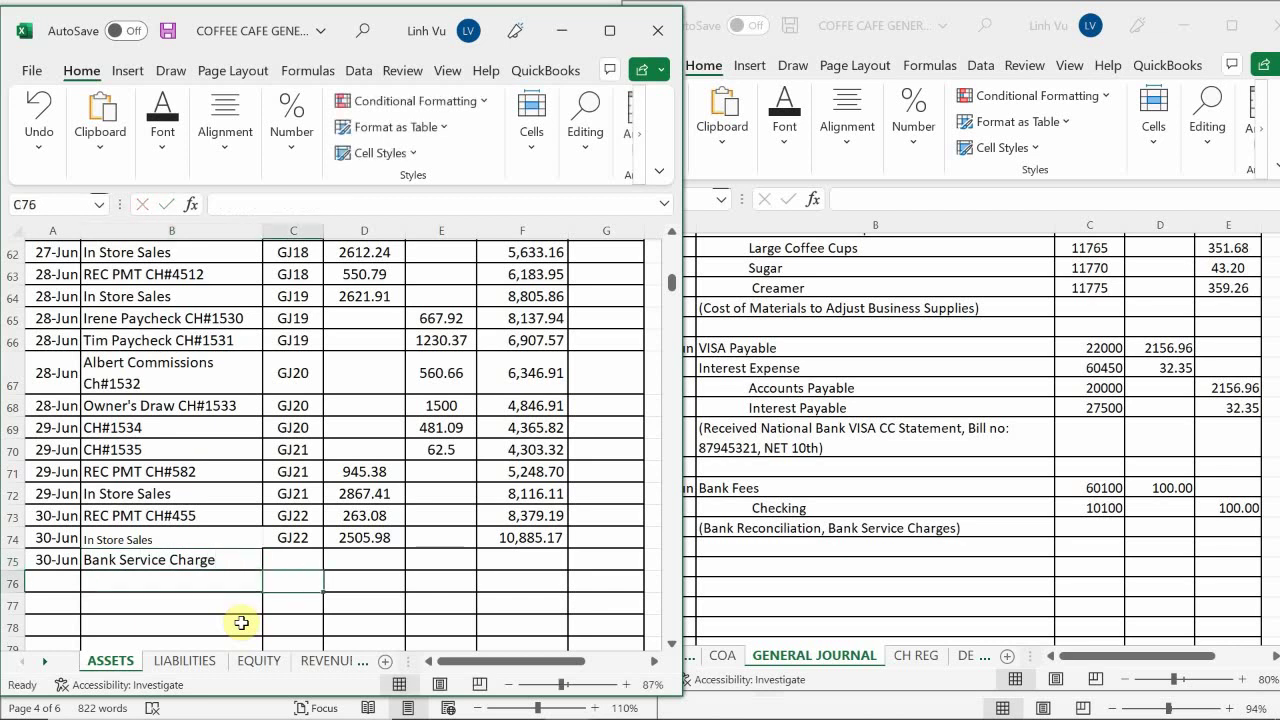
{"action": "key", "text": "Up"}
{"action": "type", "text": "G"}
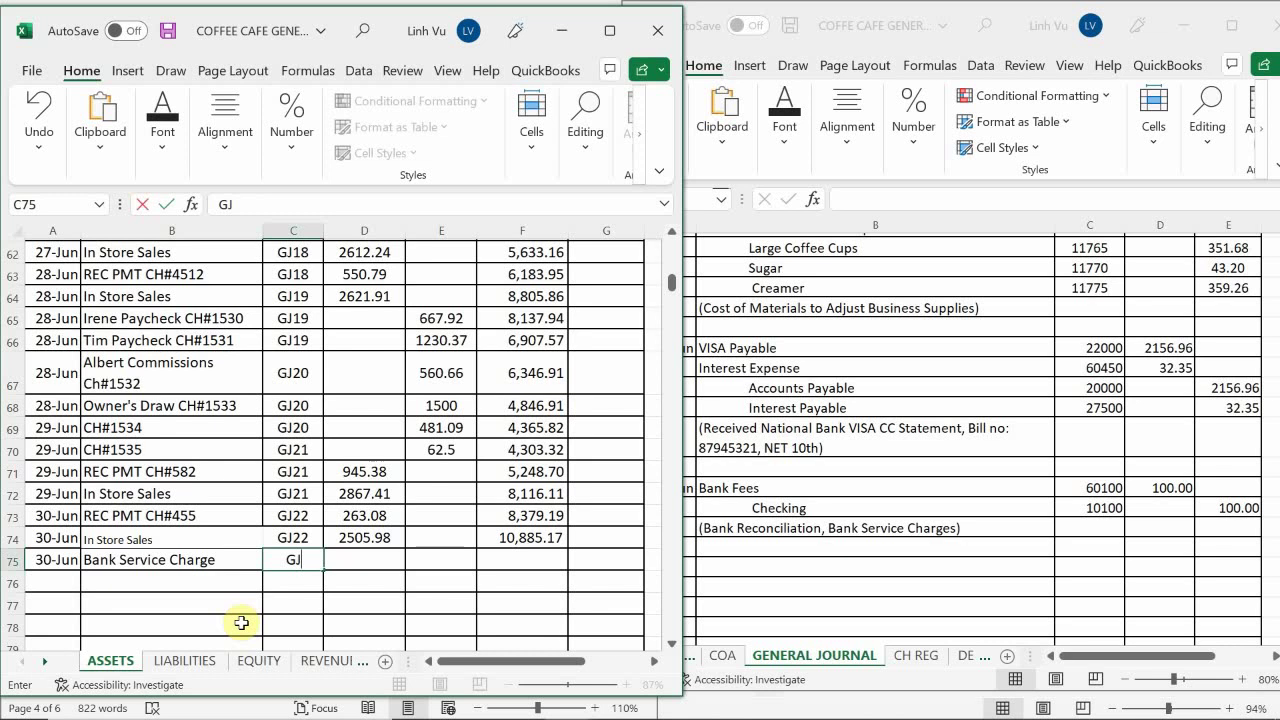
{"action": "type", "text": "J23"}
{"action": "key", "text": "Tab"}
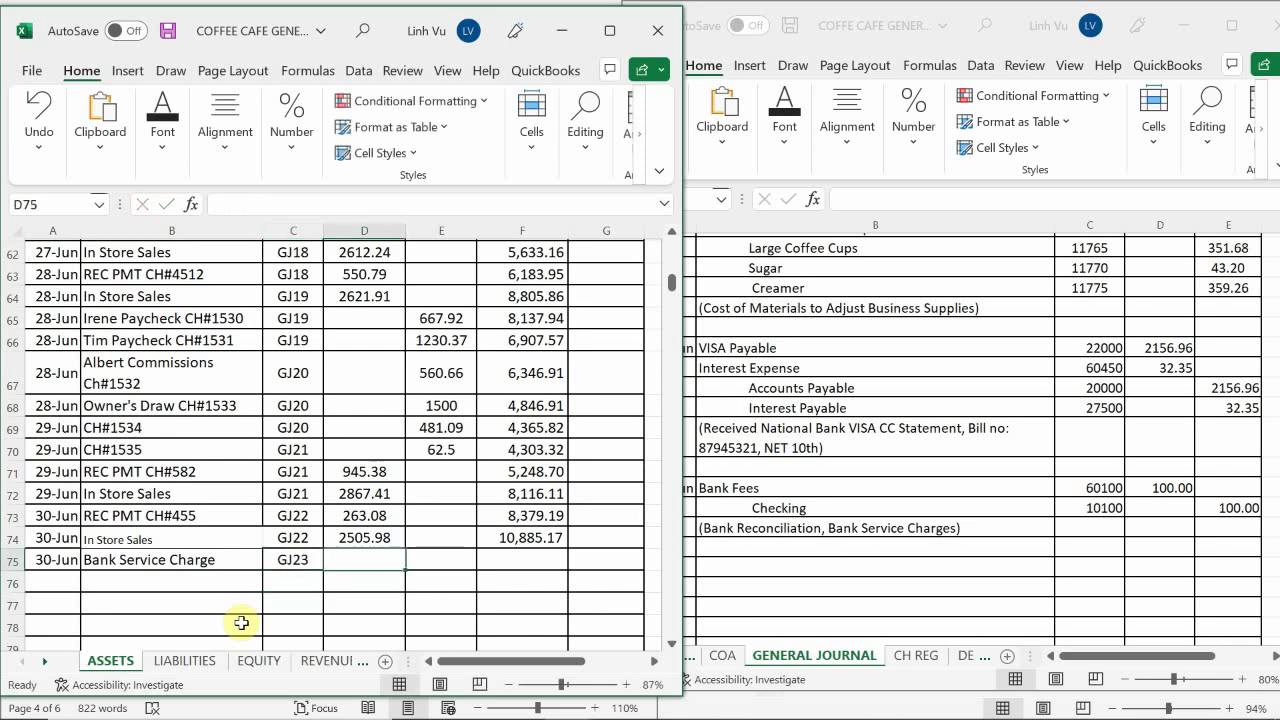
{"action": "key", "text": "Right"}
{"action": "type", "text": "100"}
{"action": "key", "text": "Return"}
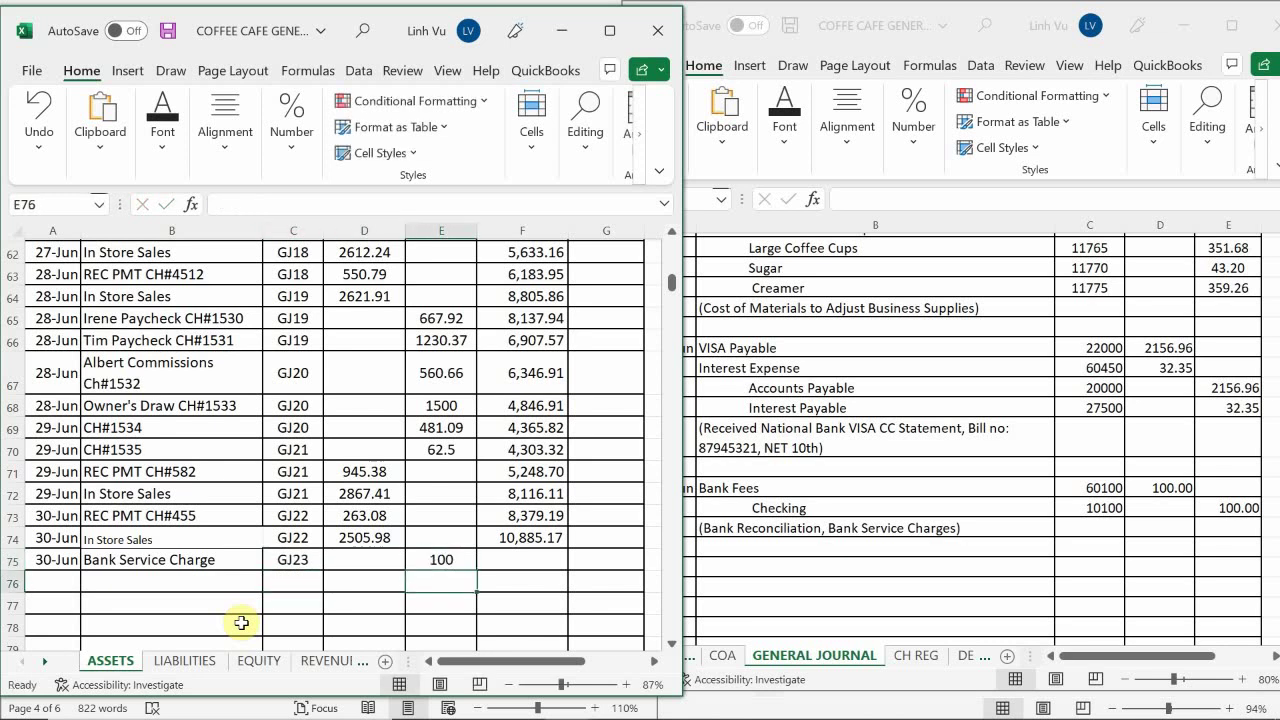
Copy F74's balance formula down to F75, giving a 10,785.17 balance
{"action": "left_click", "coordinate": [529, 537]}
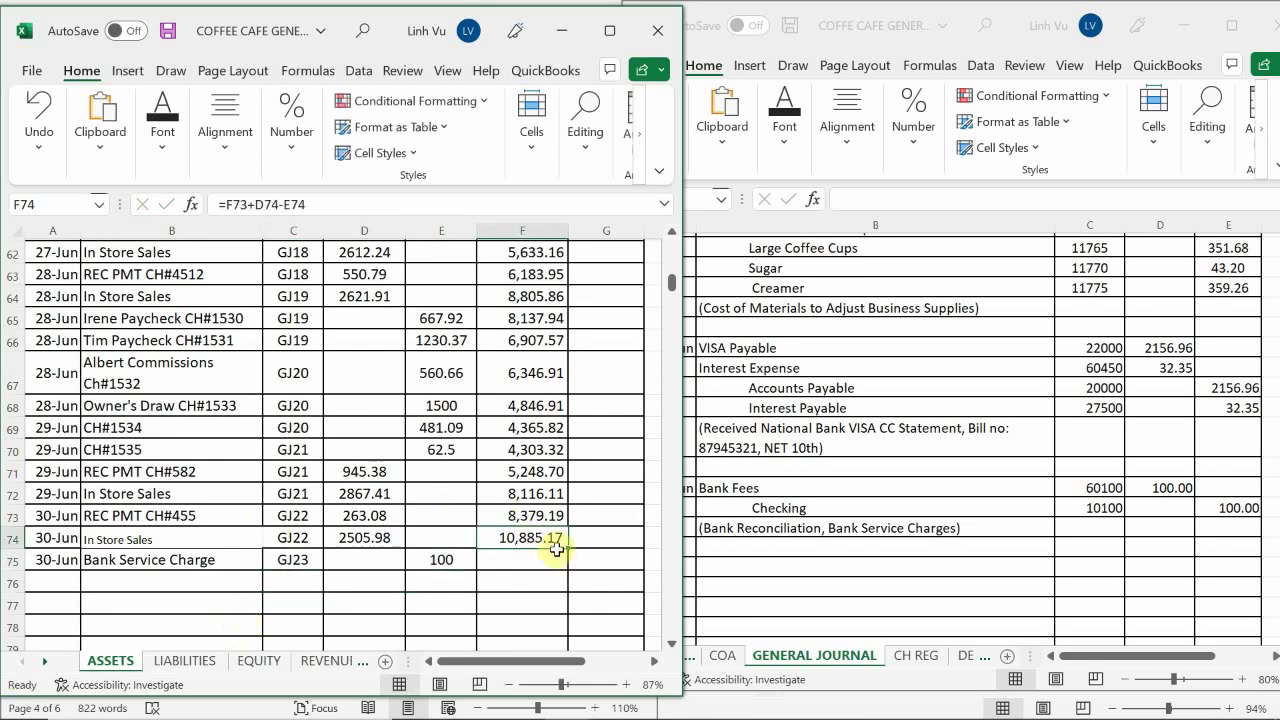
{"action": "left_click_drag", "start_coordinate": [565, 553], "coordinate": [569, 620]}
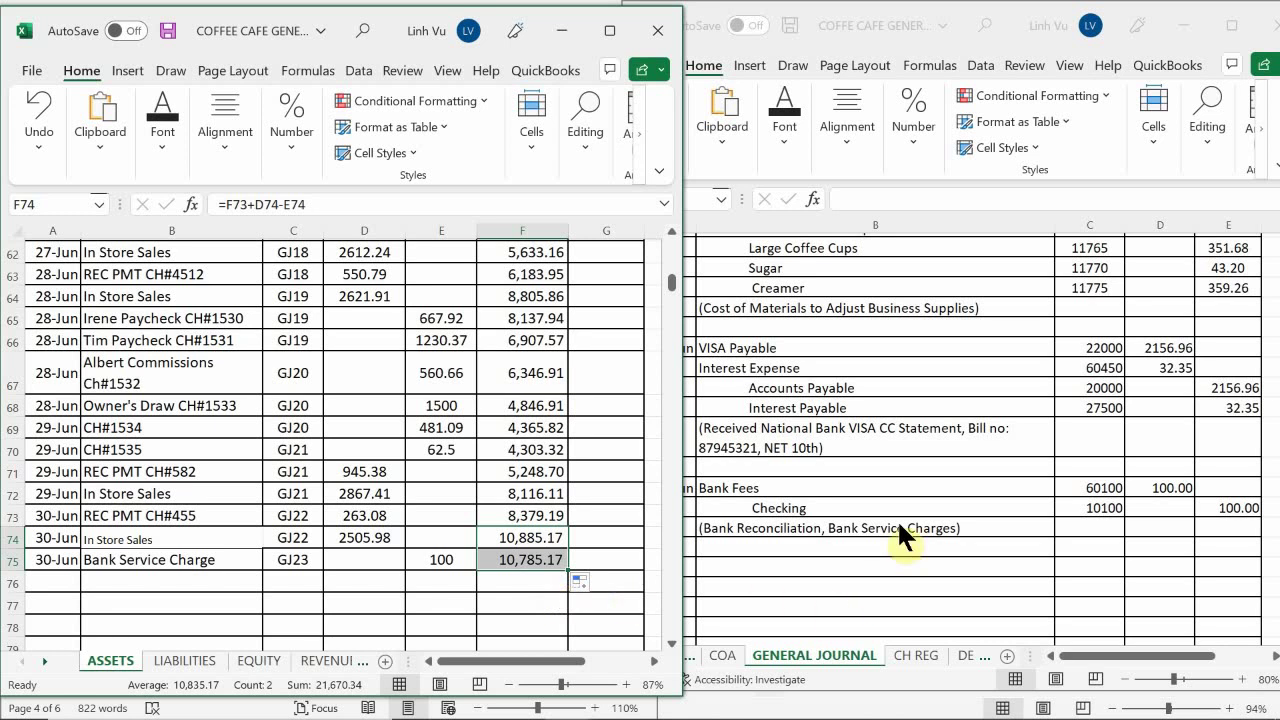
{"action": "left_click", "coordinate": [900, 545]}
{"action": "scroll", "coordinate": [850, 522], "scroll_direction": "down", "scroll_amount": 2}
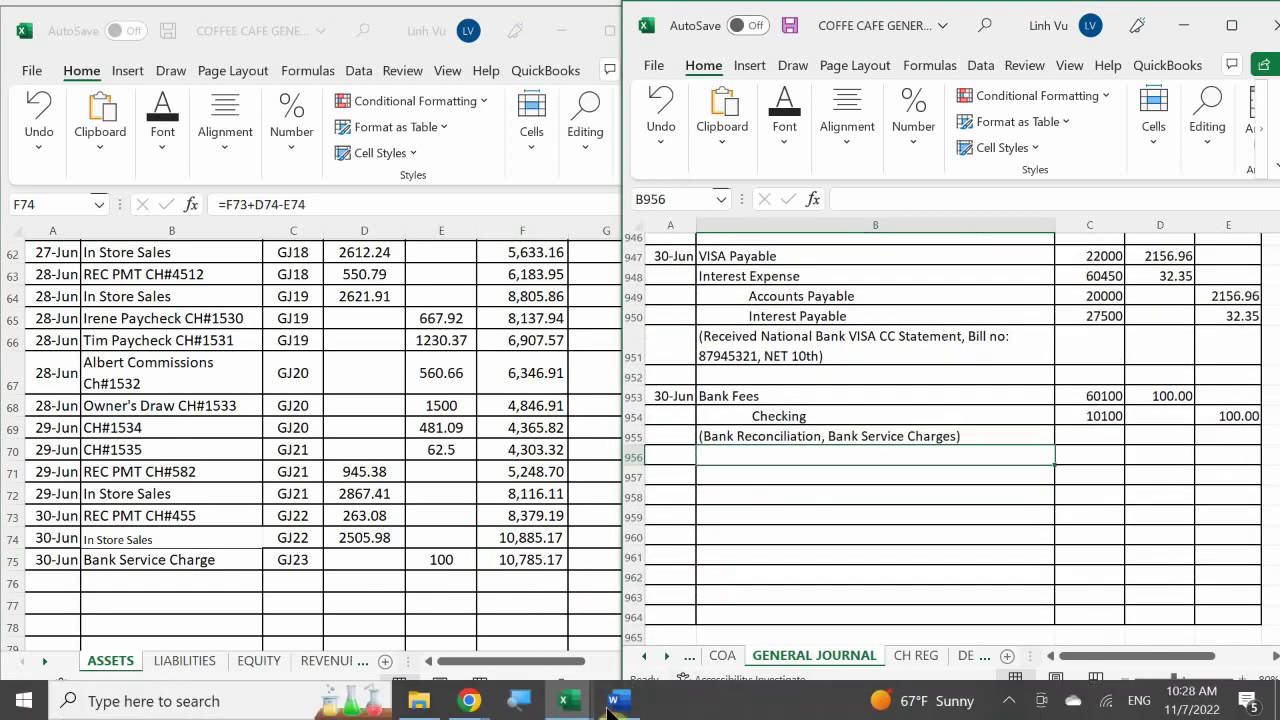
Bring the Word scenario document forward and adjust its window beside Excel
{"action": "left_click", "coordinate": [613, 705]}
{"action": "scroll", "coordinate": [507, 460], "scroll_direction": "down", "scroll_amount": 5}
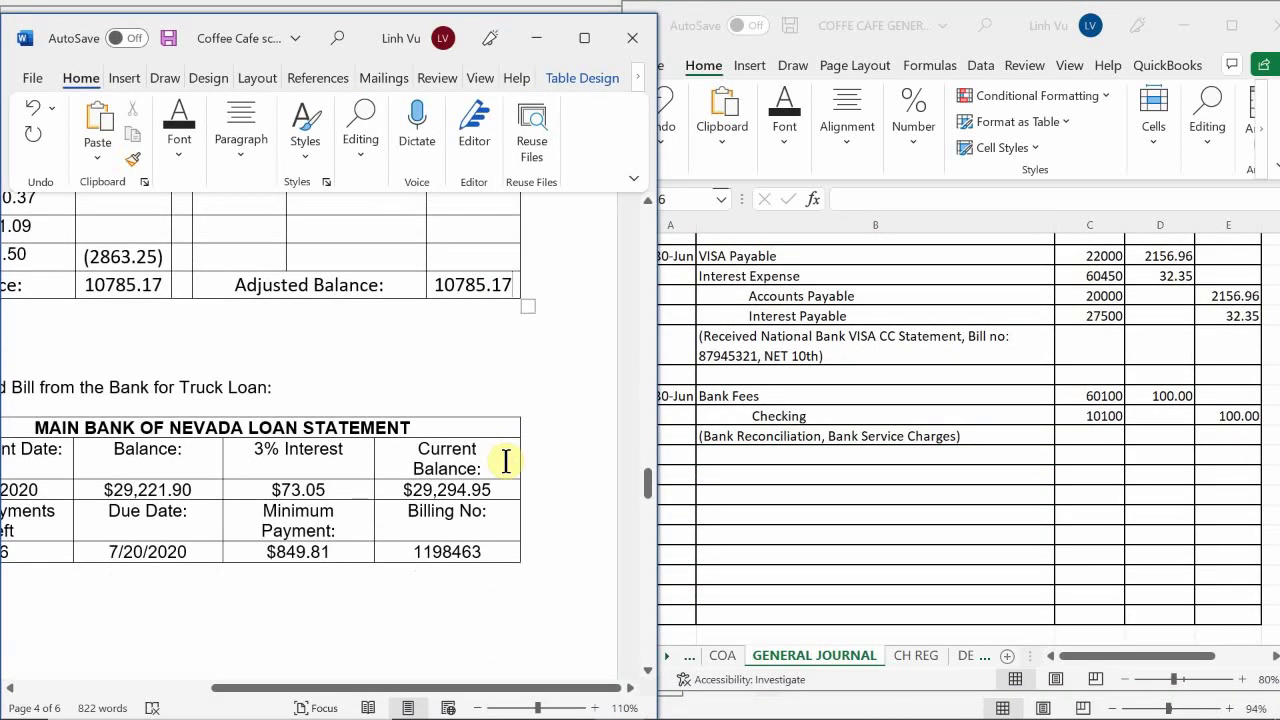
{"action": "scroll", "coordinate": [457, 380], "scroll_direction": "down", "scroll_amount": 1}
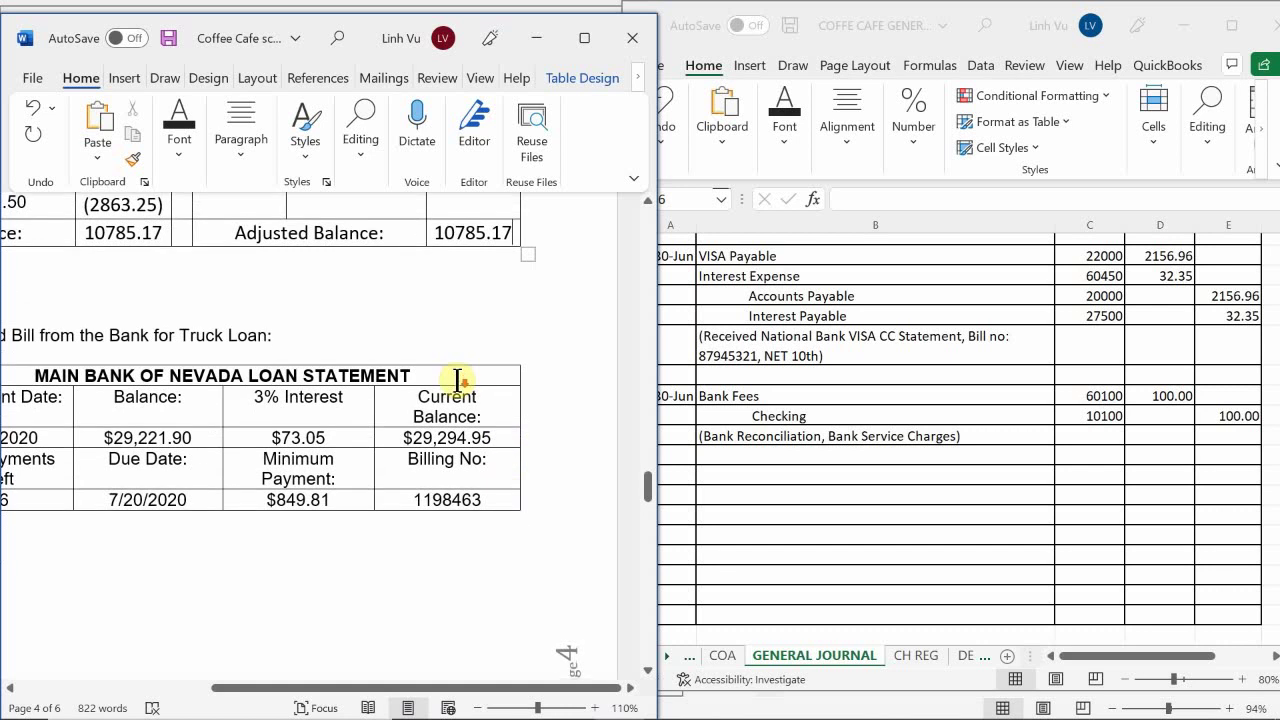
{"action": "scroll", "coordinate": [457, 380], "scroll_direction": "up", "scroll_amount": 1}
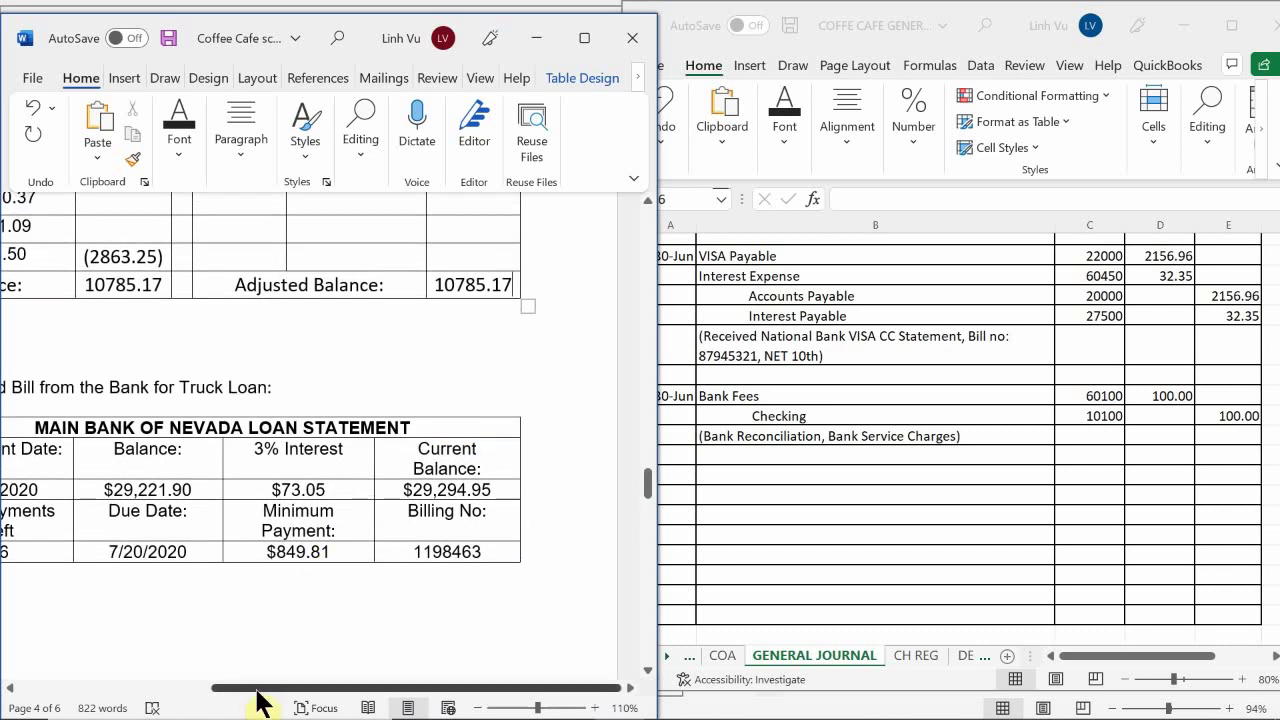
{"action": "left_click_drag", "start_coordinate": [302, 690], "coordinate": [222, 712]}
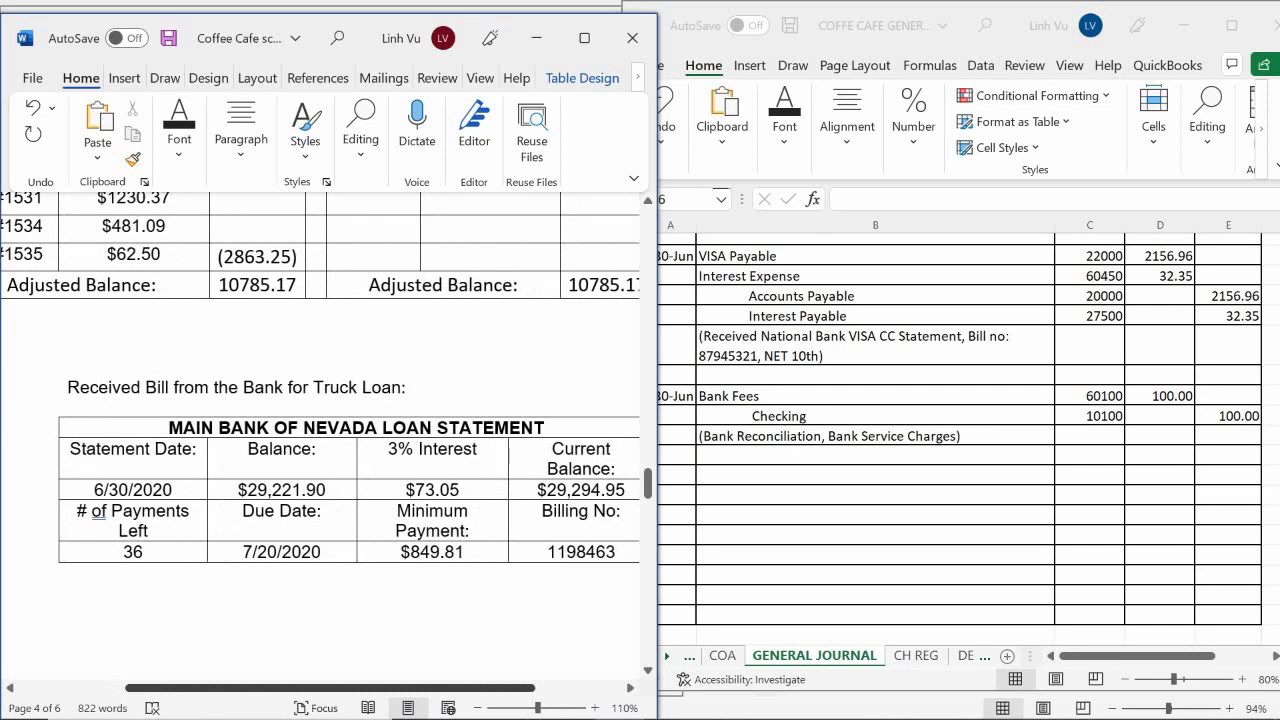
{"action": "left_click_drag", "start_coordinate": [222, 712], "coordinate": [223, 688]}
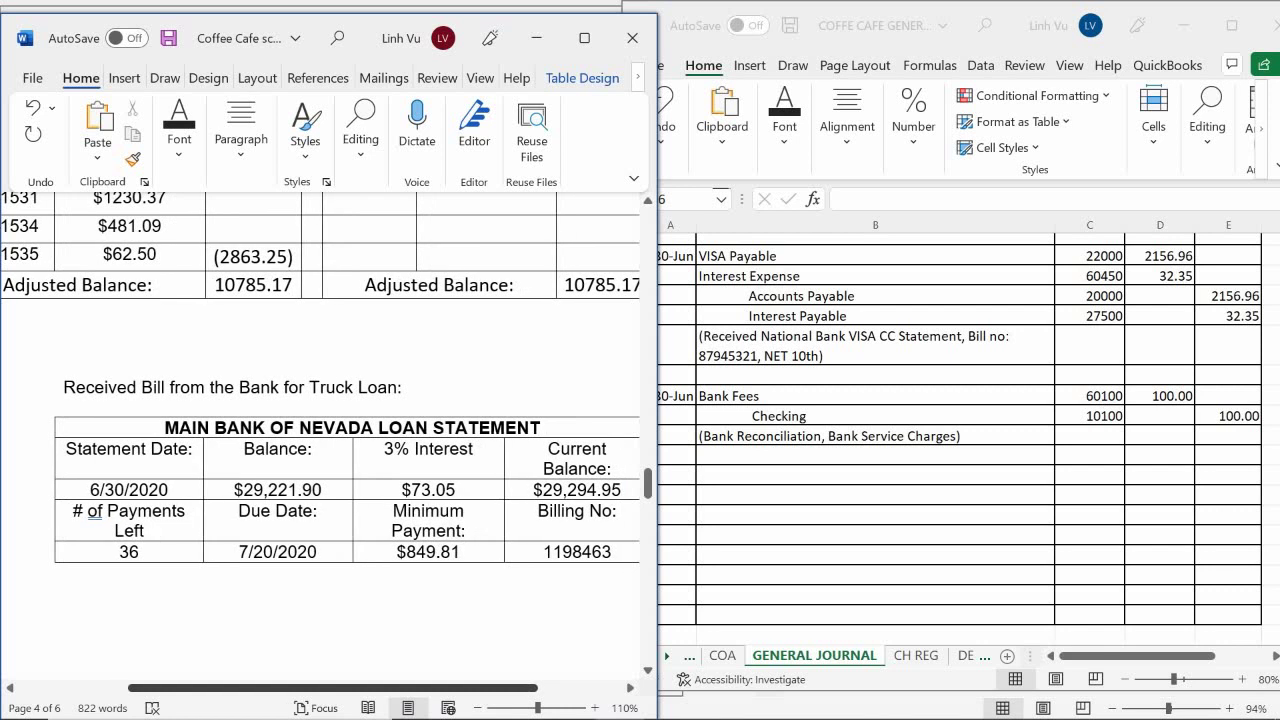
{"action": "left_click_drag", "start_coordinate": [223, 688], "coordinate": [296, 688]}
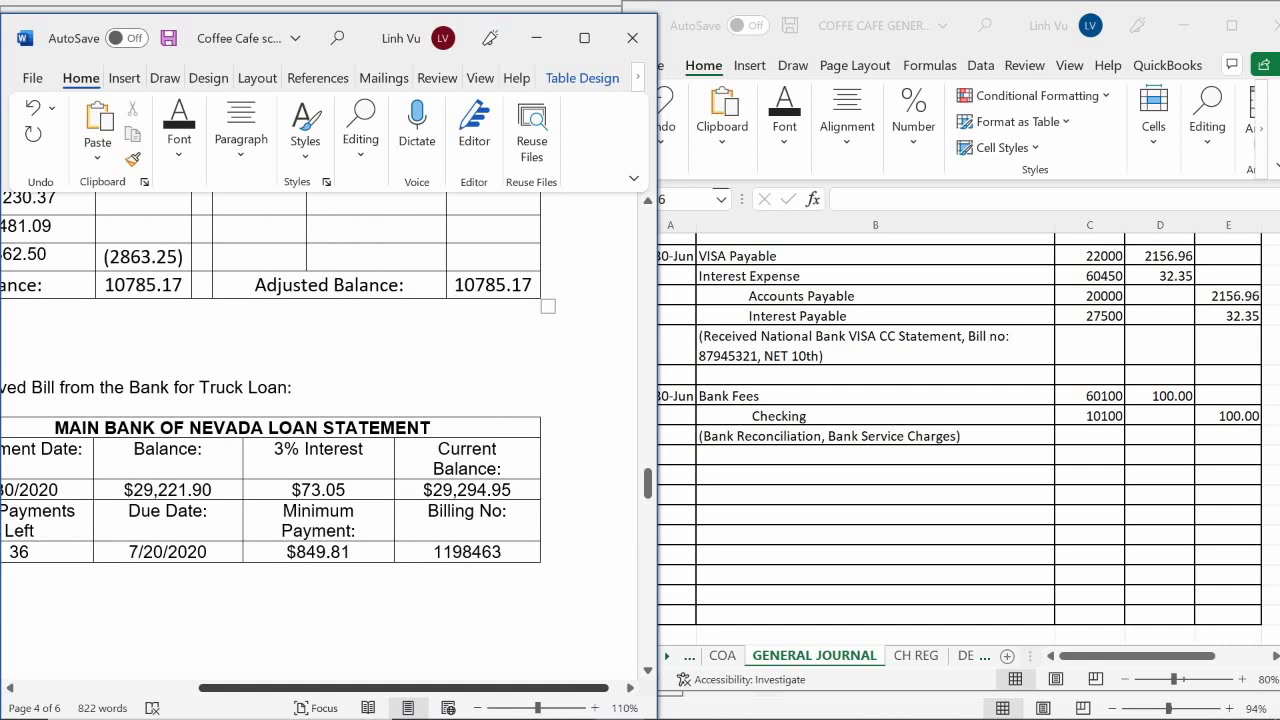
Scroll to the Main Bank of Nevada truck loan statement: $29,294.95 balance, $849.81 due 7/20/2020
{"action": "scroll", "coordinate": [320, 440], "scroll_direction": "left", "scroll_amount": 3}
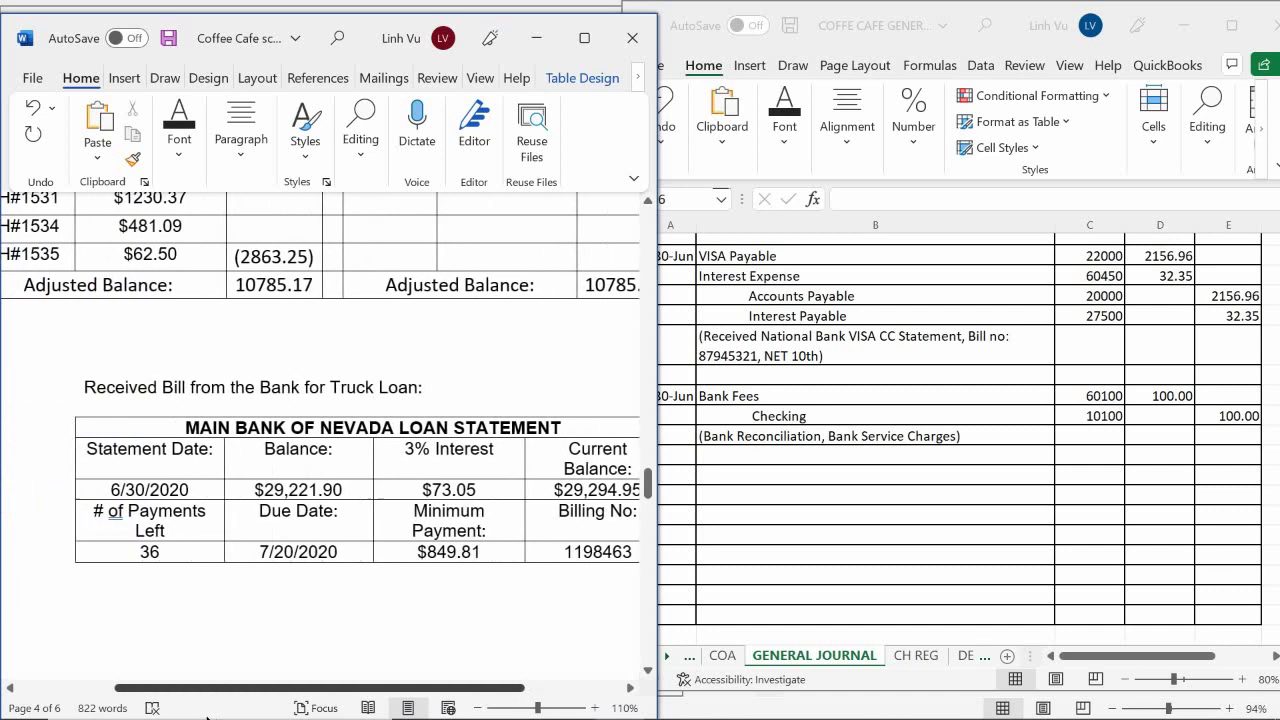
{"action": "scroll", "coordinate": [210, 717], "scroll_direction": "right", "scroll_amount": 1}
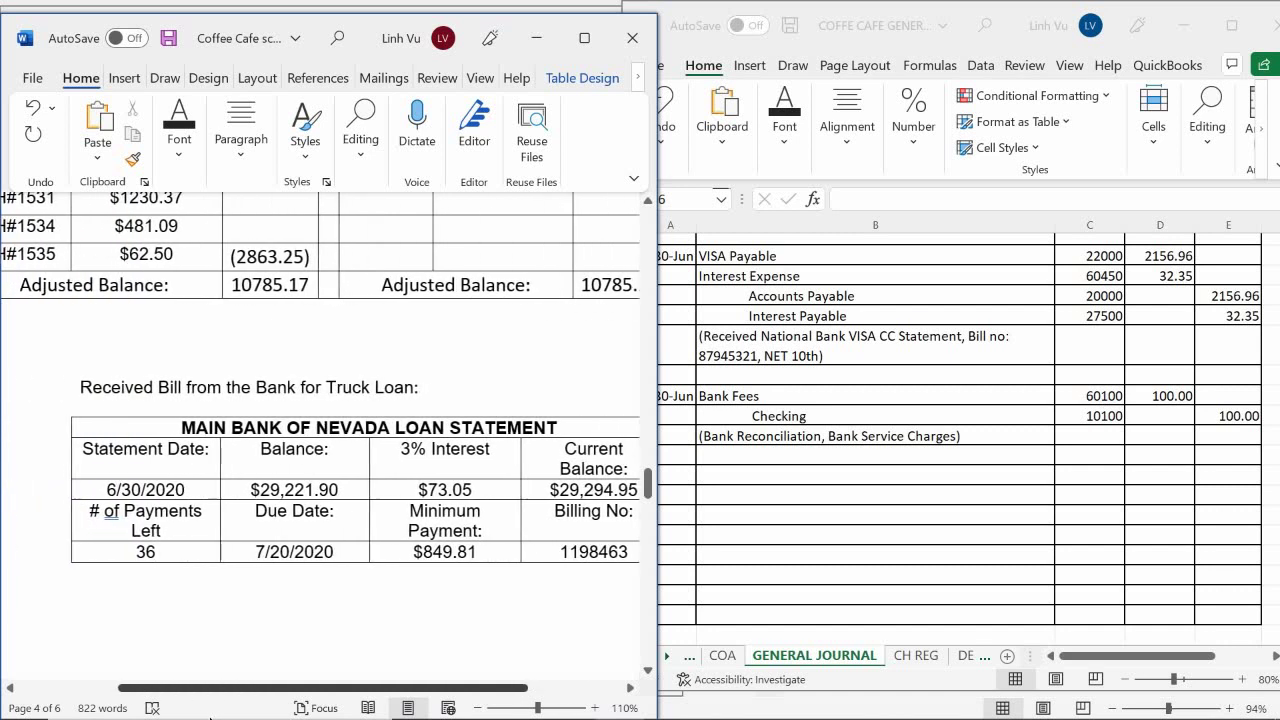
{"action": "scroll", "coordinate": [210, 717], "scroll_direction": "right", "scroll_amount": 1}
{"action": "scroll", "coordinate": [304, 442], "scroll_direction": "right", "scroll_amount": 2}
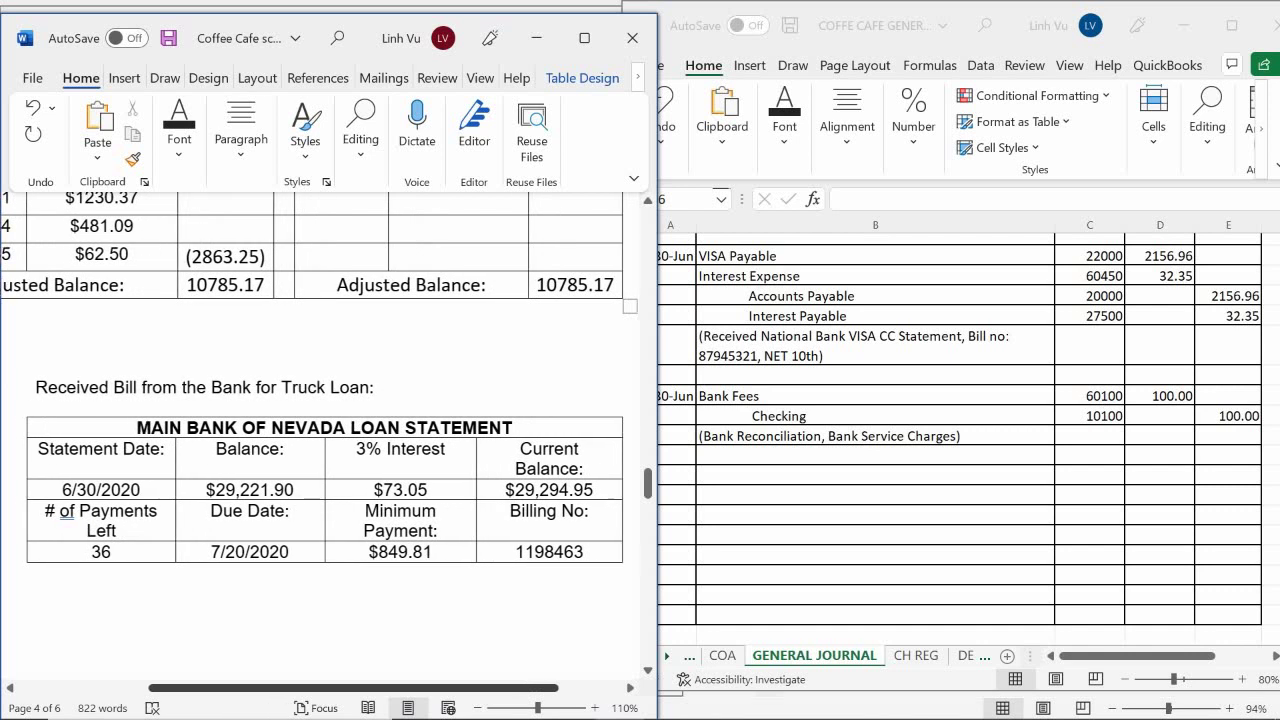
{"action": "scroll", "coordinate": [304, 442], "scroll_direction": "right", "scroll_amount": 2}
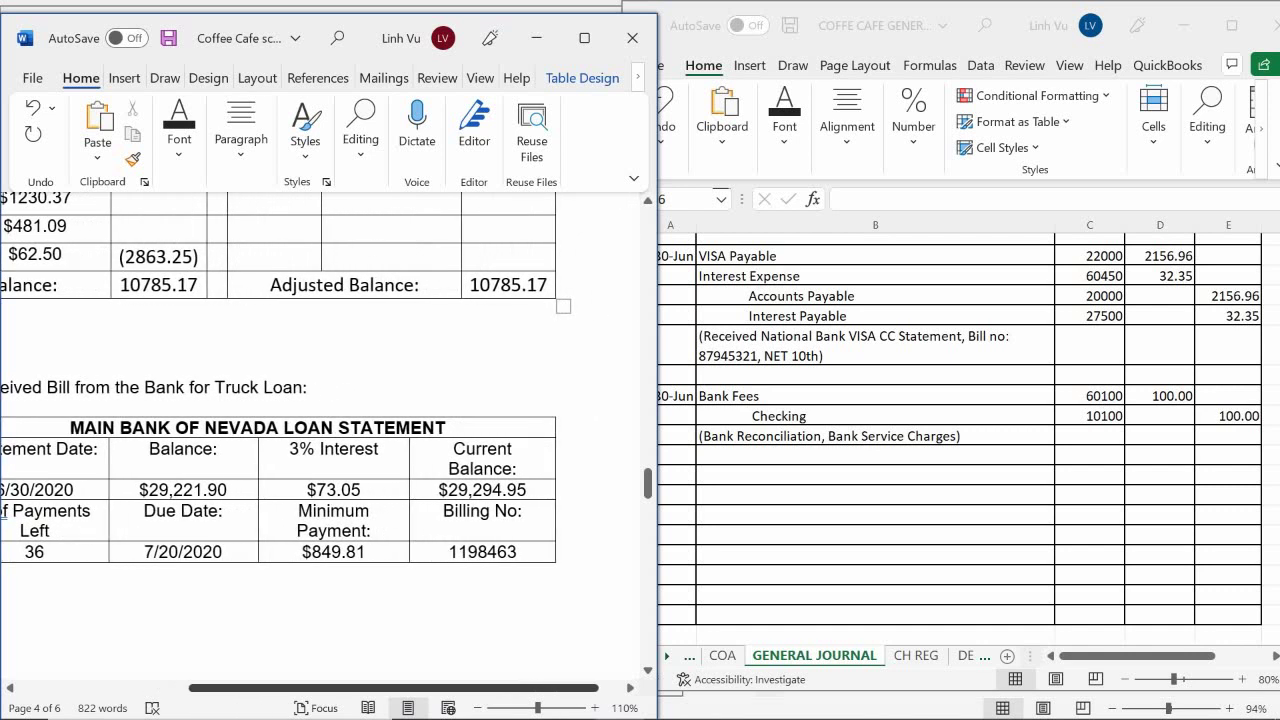
{"action": "scroll", "coordinate": [300, 440], "scroll_direction": "right", "scroll_amount": 1}
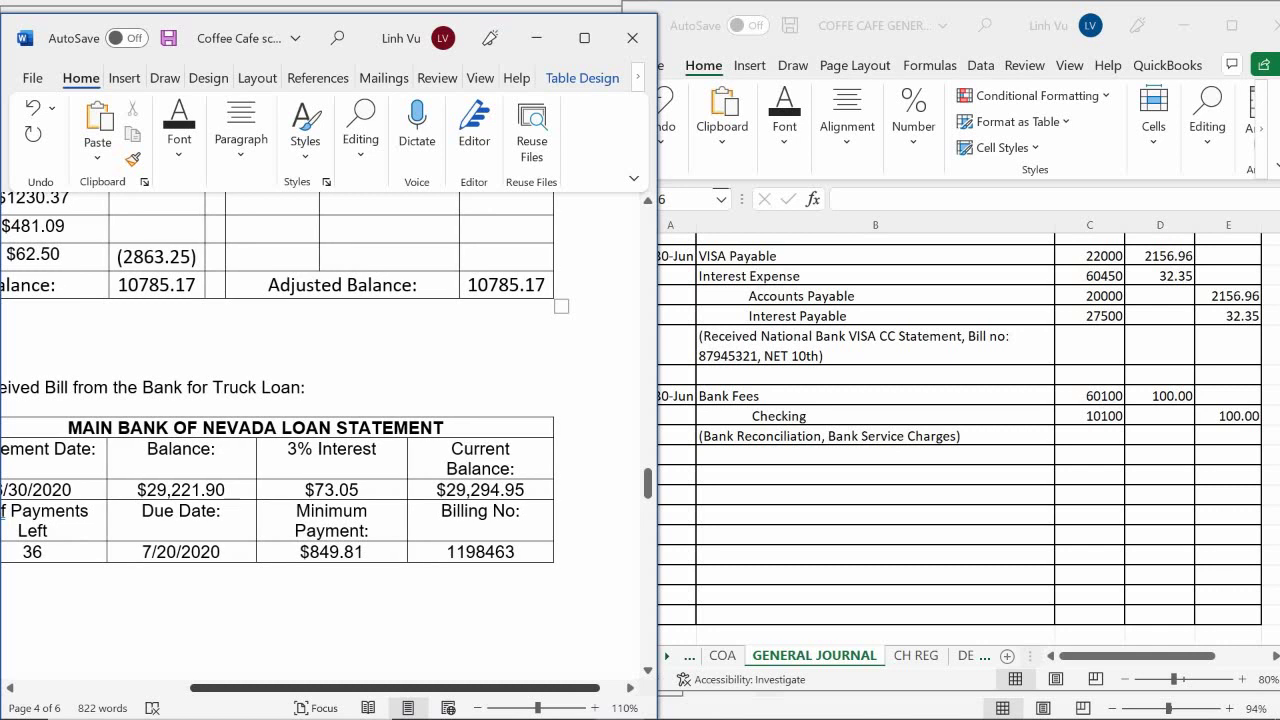
{"action": "scroll", "coordinate": [307, 442], "scroll_direction": "right", "scroll_amount": 2}
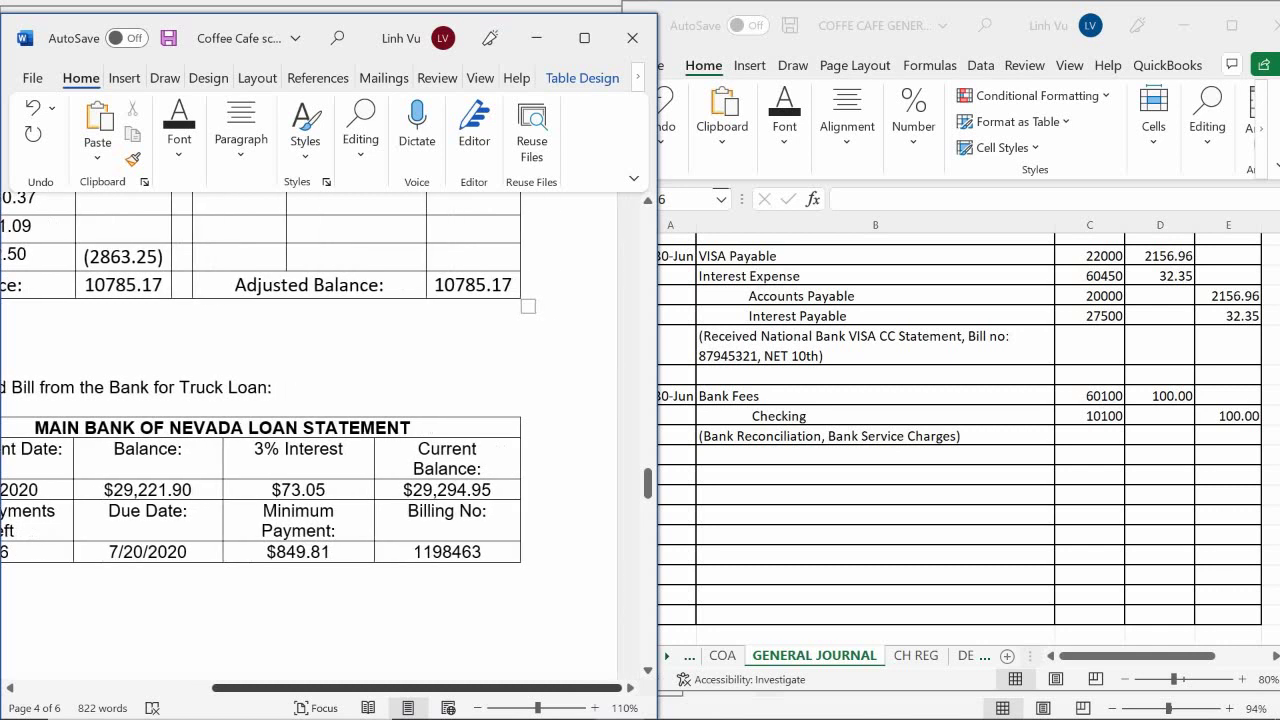
{"action": "scroll", "coordinate": [320, 440], "scroll_direction": "left", "scroll_amount": 6}
{"action": "scroll", "coordinate": [271, 614], "scroll_direction": "down", "scroll_amount": 3}
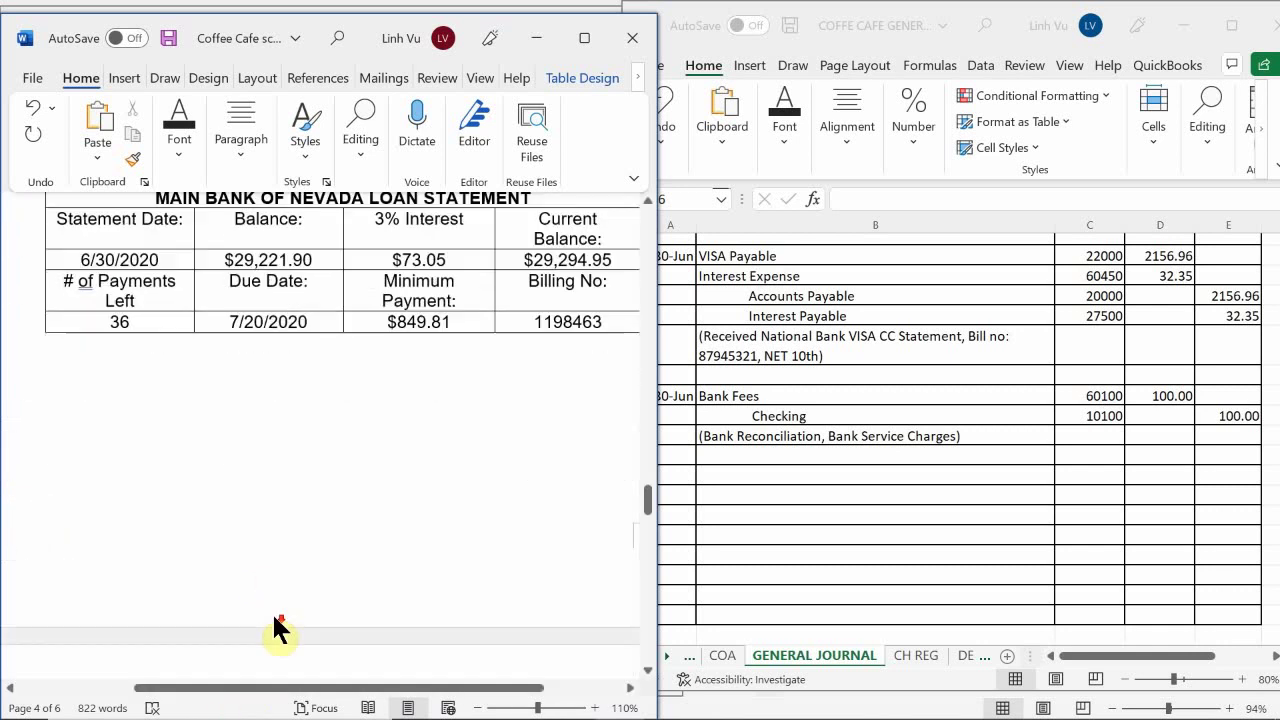
{"action": "scroll", "coordinate": [278, 628], "scroll_direction": "down", "scroll_amount": 5}
{"action": "scroll", "coordinate": [272, 614], "scroll_direction": "down", "scroll_amount": 4}
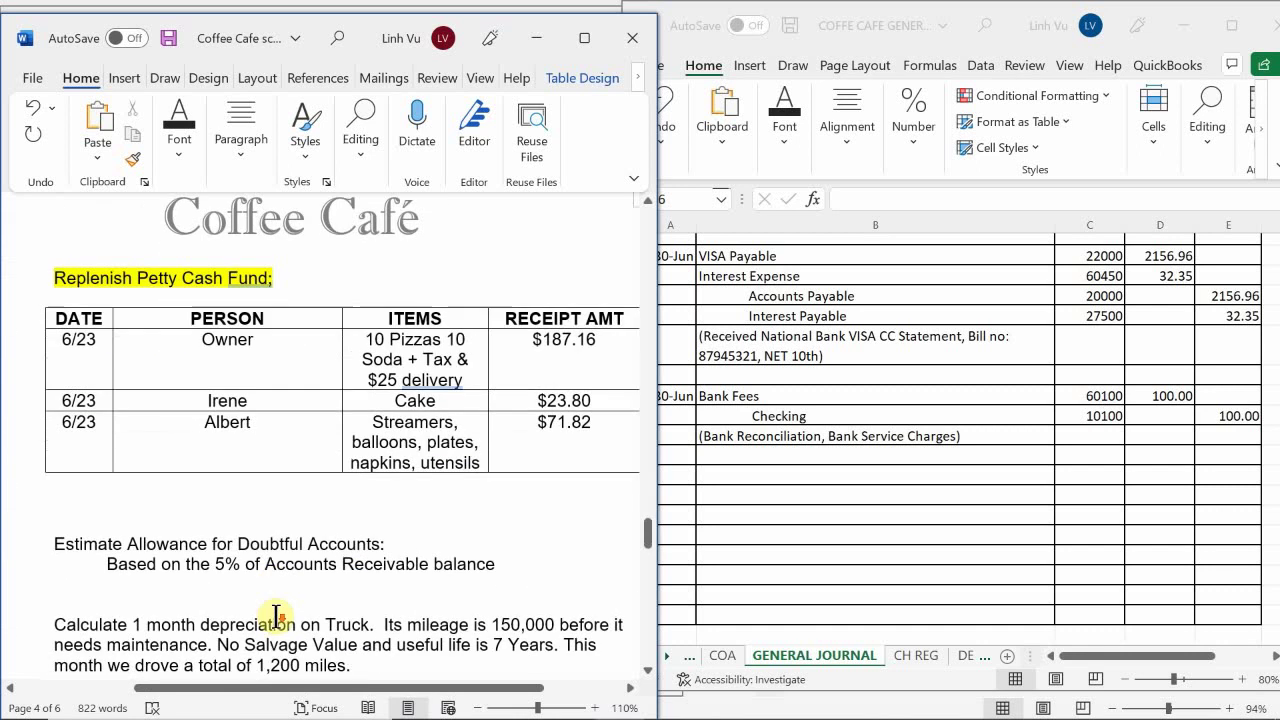
{"action": "scroll", "coordinate": [275, 615], "scroll_direction": "up", "scroll_amount": 4}
{"action": "scroll", "coordinate": [277, 616], "scroll_direction": "up", "scroll_amount": 6}
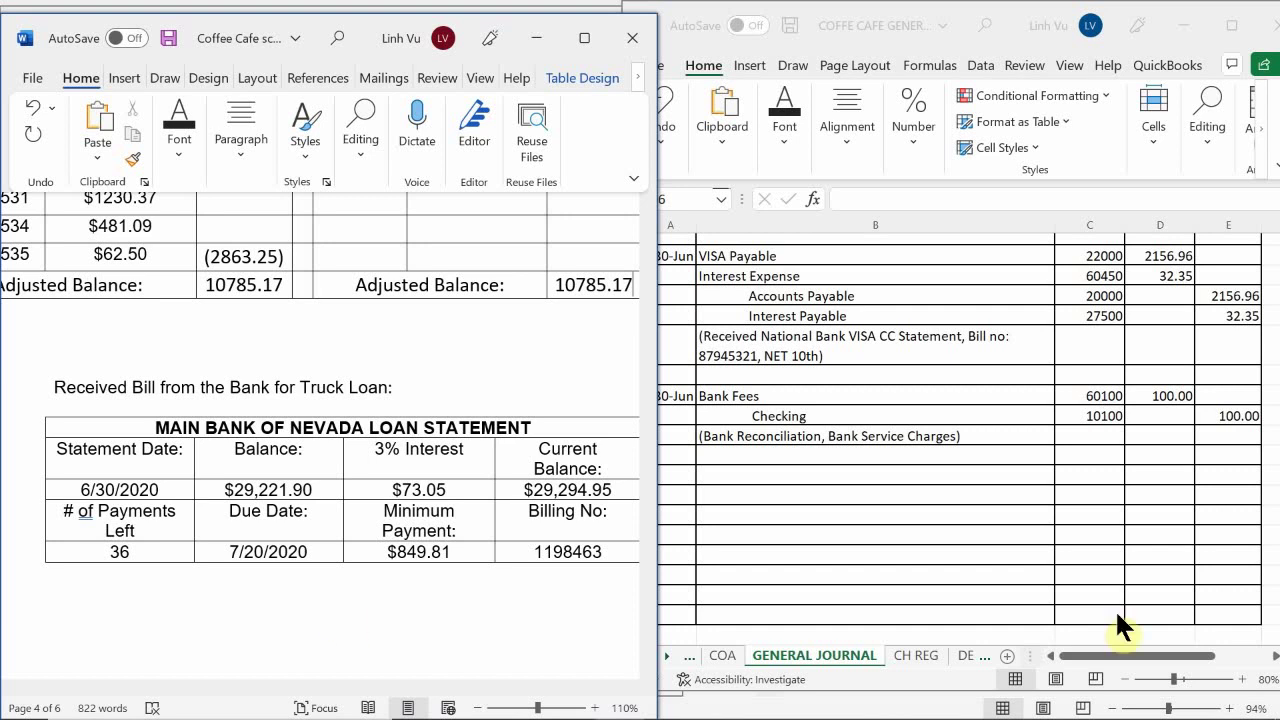
Start a 30-Jun entry in row 957 with the Truck Loan account line
{"action": "left_click", "coordinate": [736, 475]}
{"action": "left_click", "coordinate": [673, 476]}
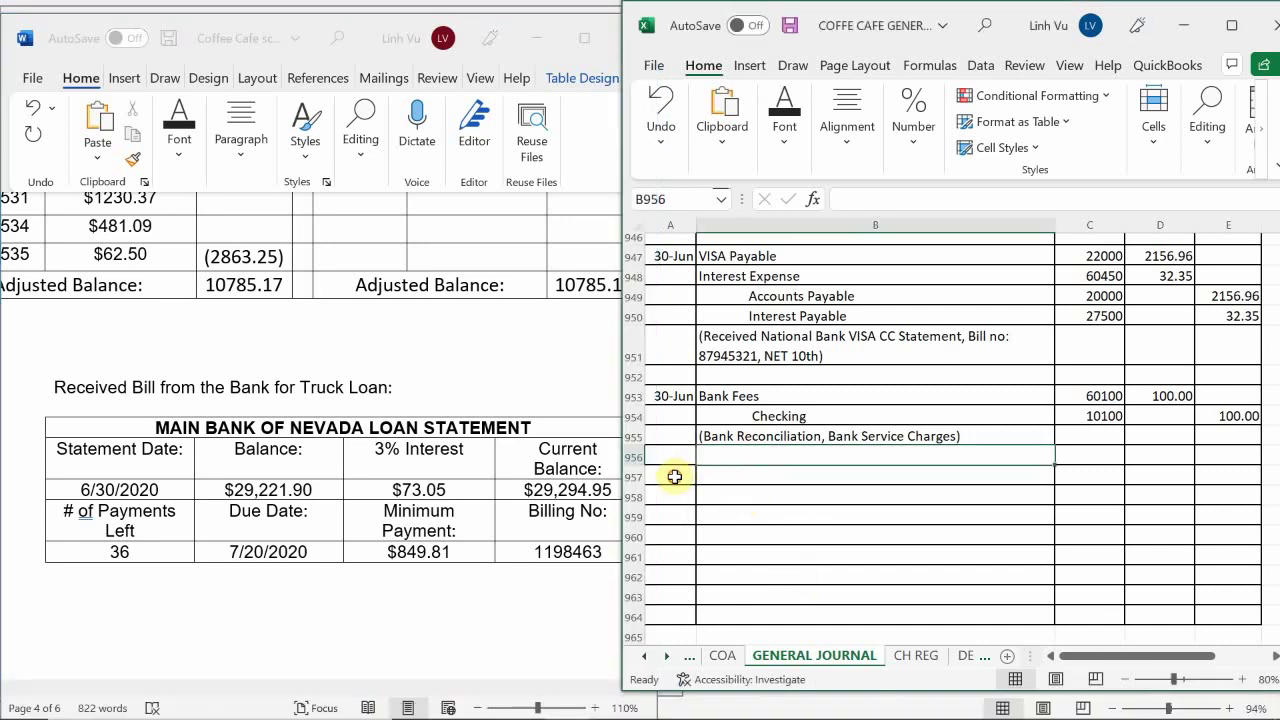
{"action": "type", "text": "6/30"}
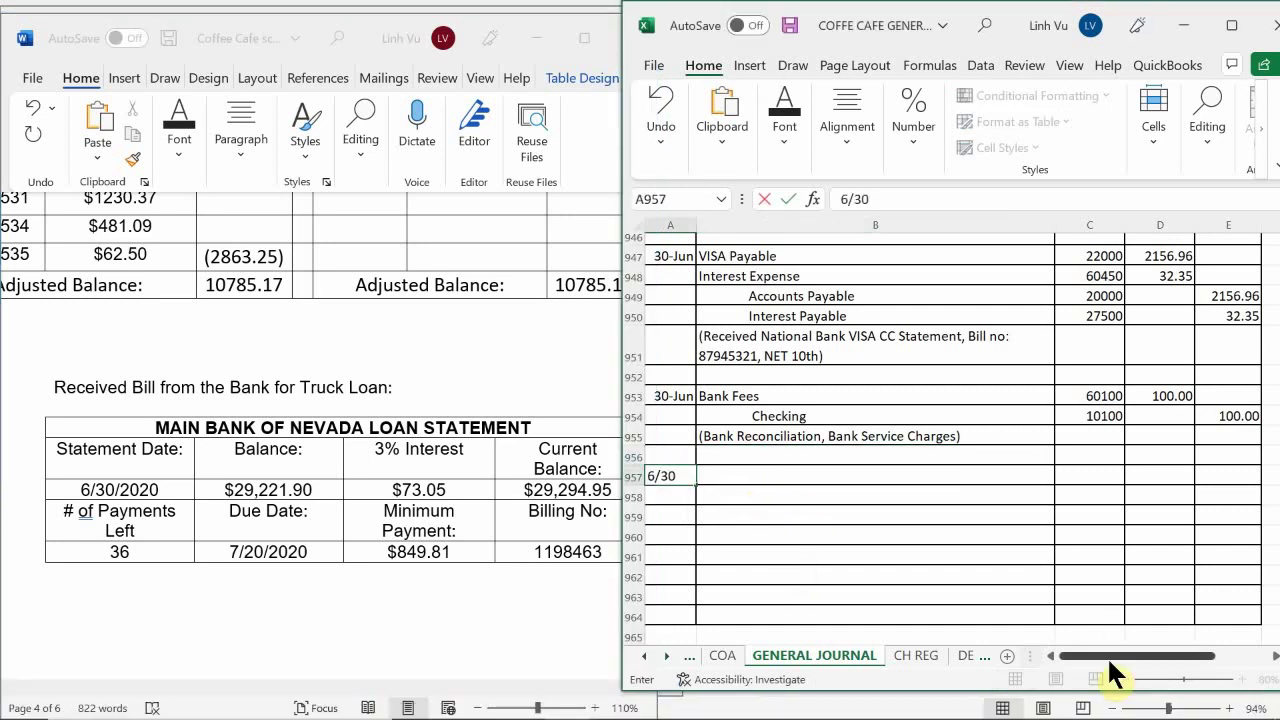
{"action": "key", "text": "Return"}
{"action": "key", "text": "Up"}
{"action": "key", "text": "Right"}
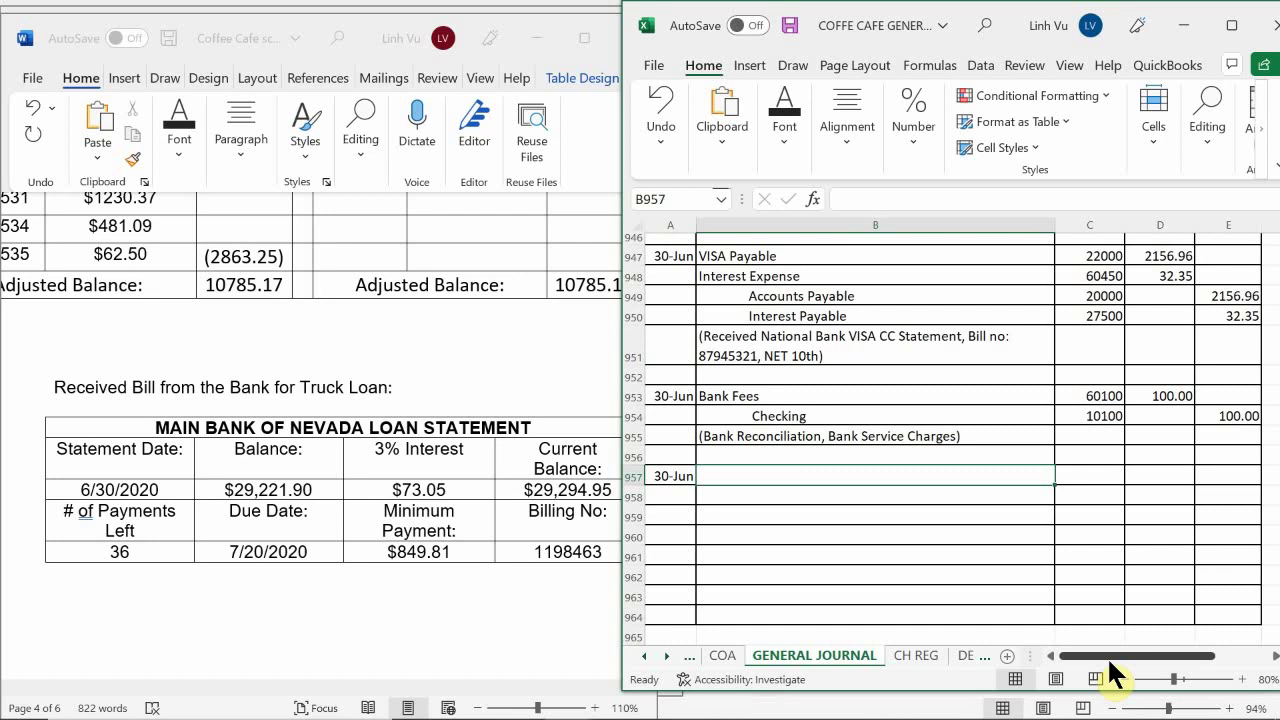
{"action": "type", "text": "Tra"}
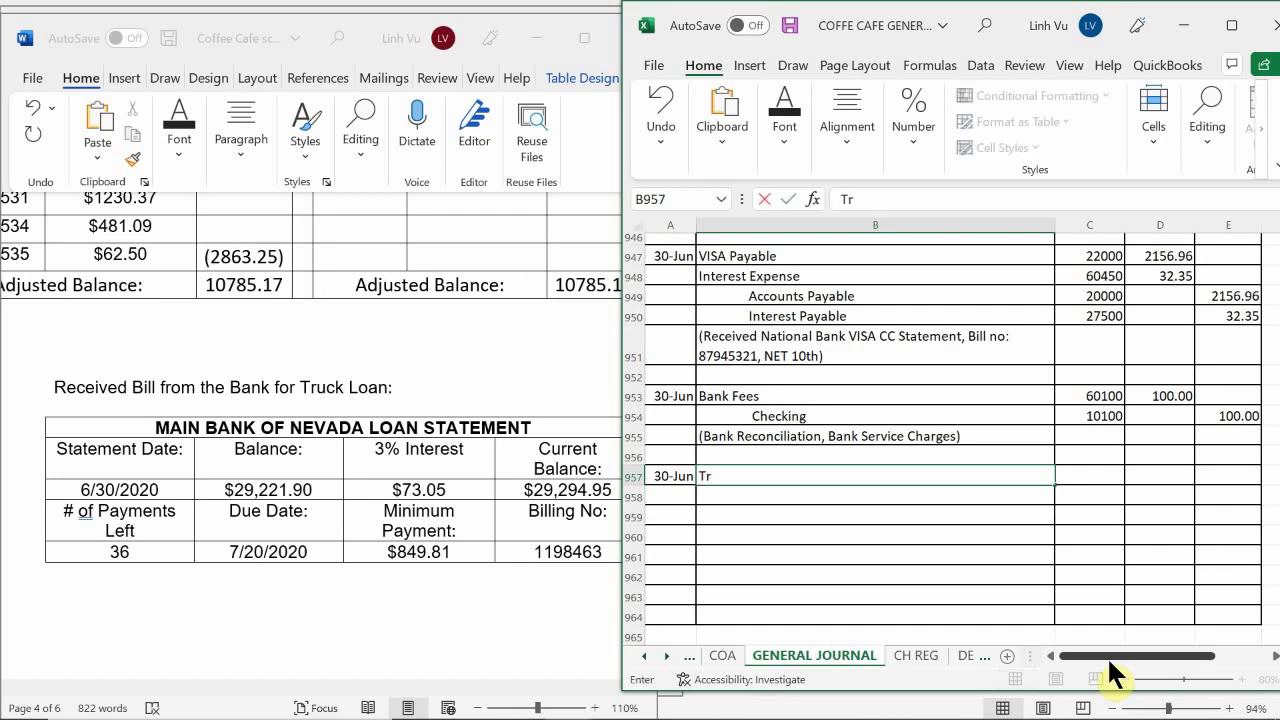
{"action": "key", "text": "BackSpace"}
{"action": "type", "text": "uck Loan"}
{"action": "key", "text": "Return"}
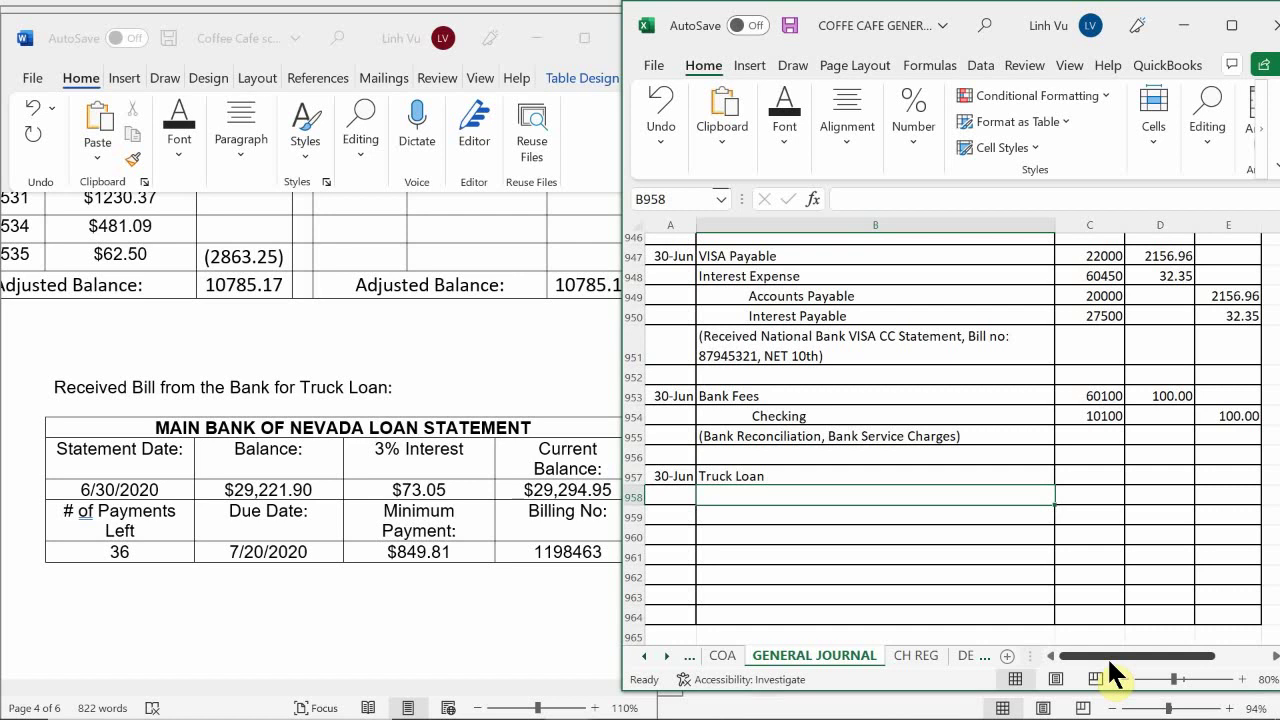
Add Interest Expense, Accounts Payable and Interest Payable lines below Truck Loan
{"action": "type", "text": "Intere"}
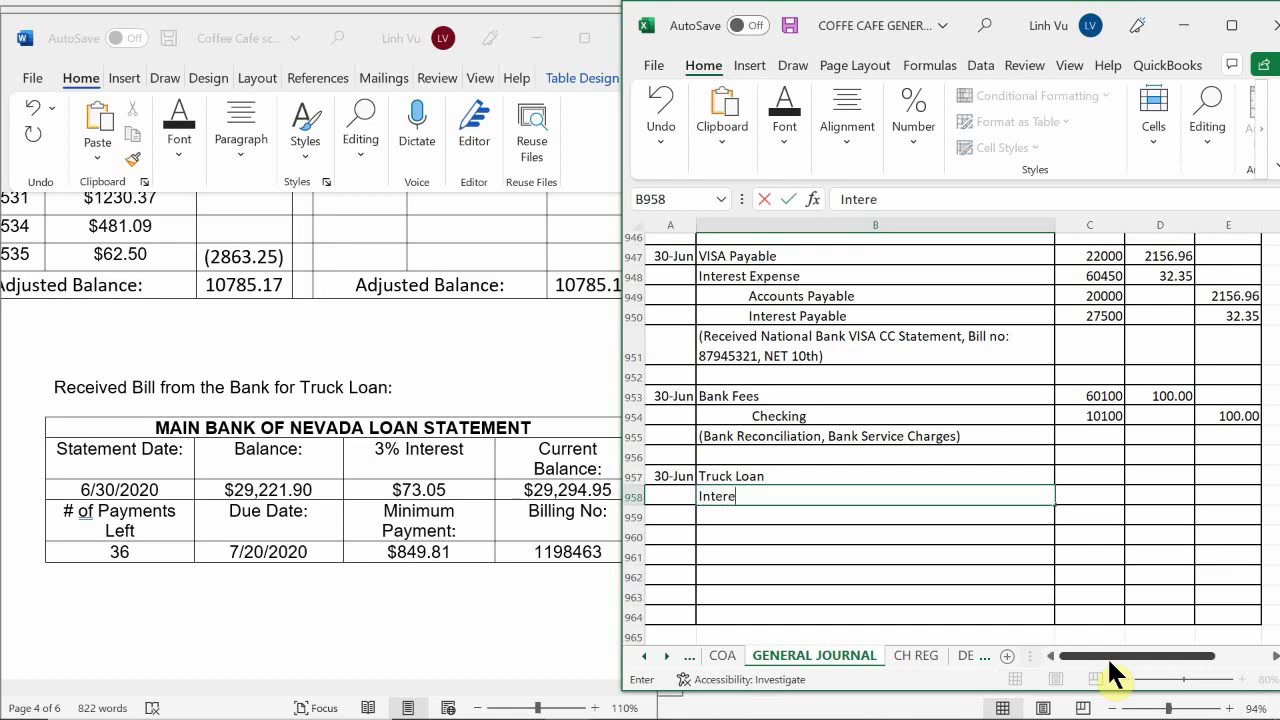
{"action": "type", "text": "st Expense"}
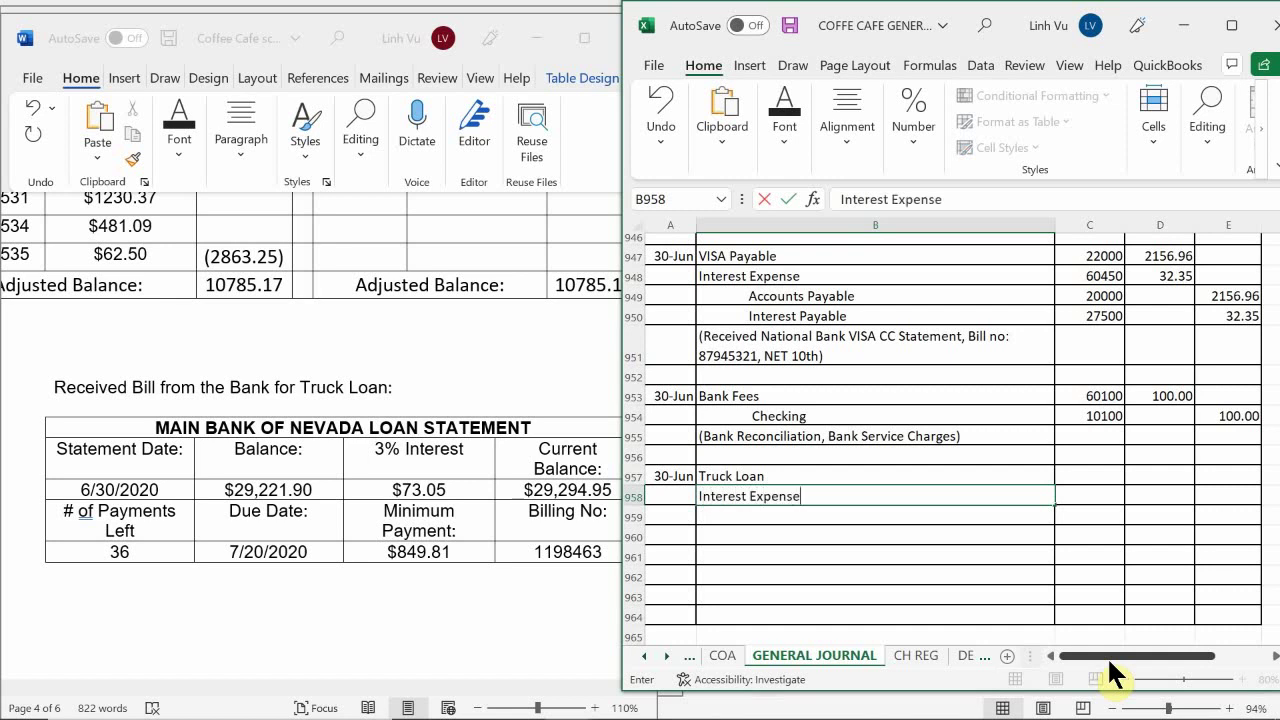
{"action": "key", "text": "Return"}
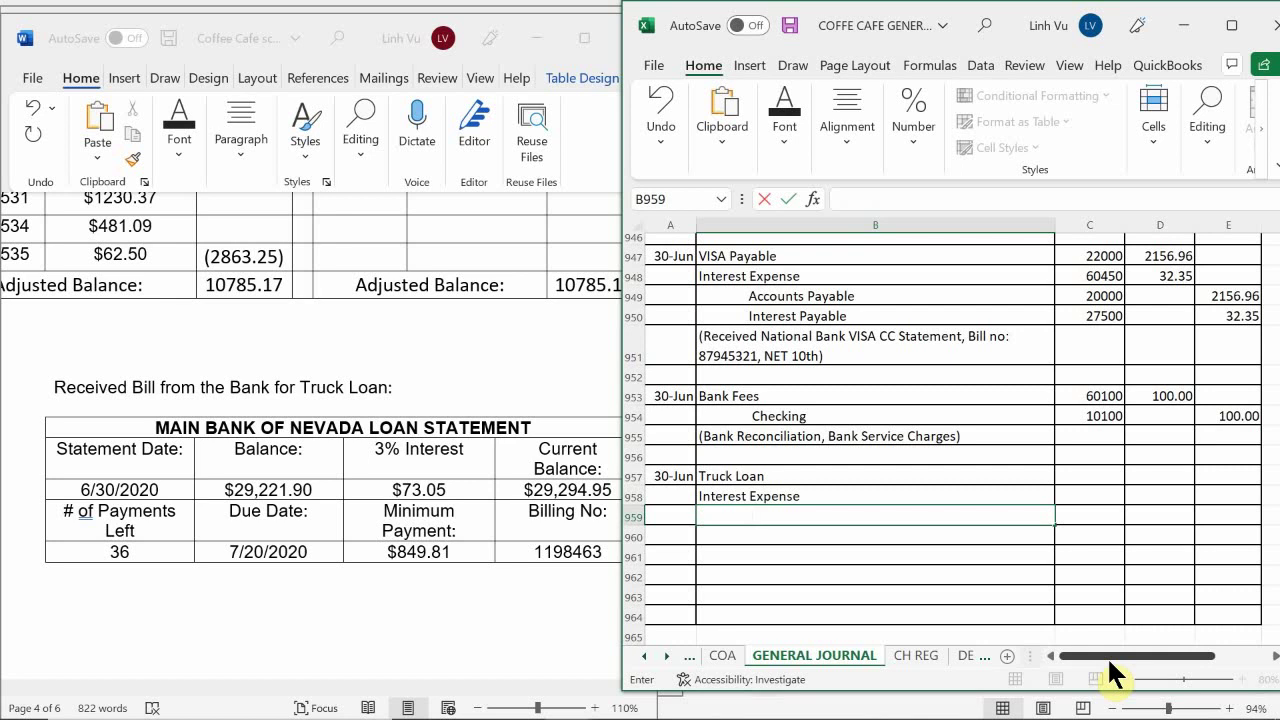
{"action": "type", "text": "Accounts Payable"}
{"action": "key", "text": "Return"}
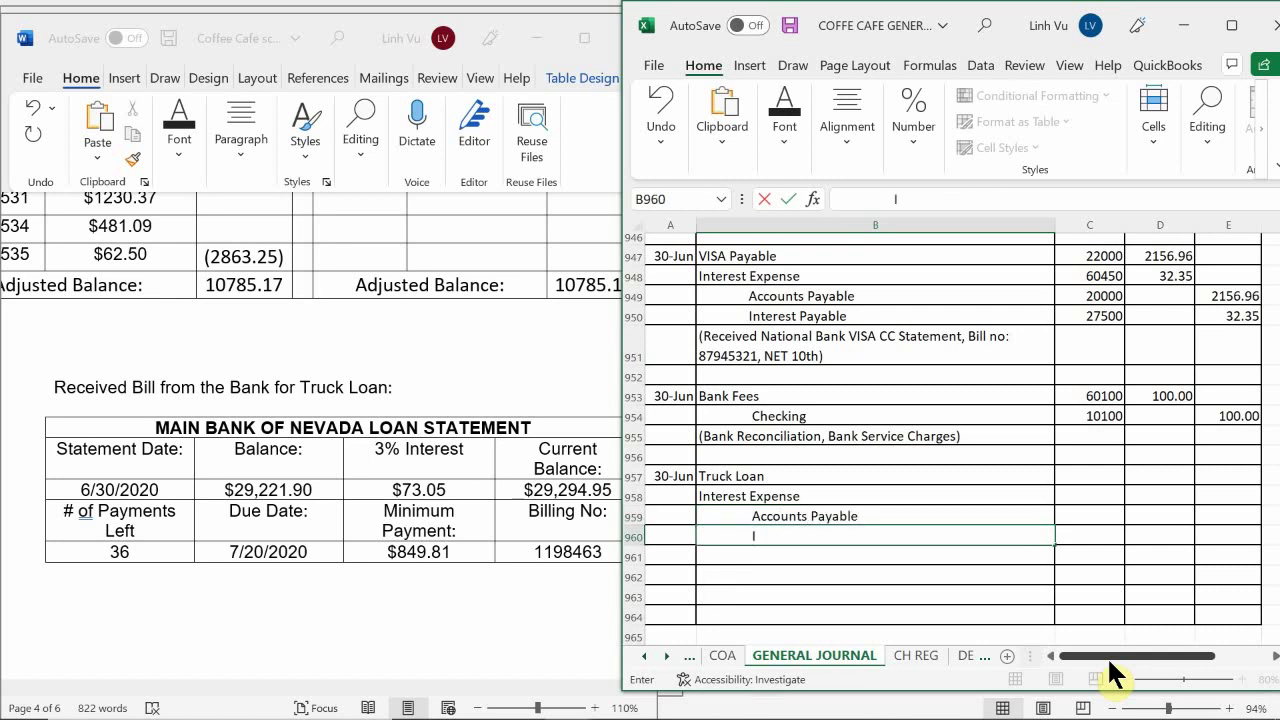
{"action": "type", "text": "Interest payab"}
{"action": "key", "text": "BackSpace"}
{"action": "key", "text": "BackSpace"}
{"action": "key", "text": "BackSpace"}
{"action": "key", "text": "BackSpace"}
{"action": "key", "text": "BackSpace"}
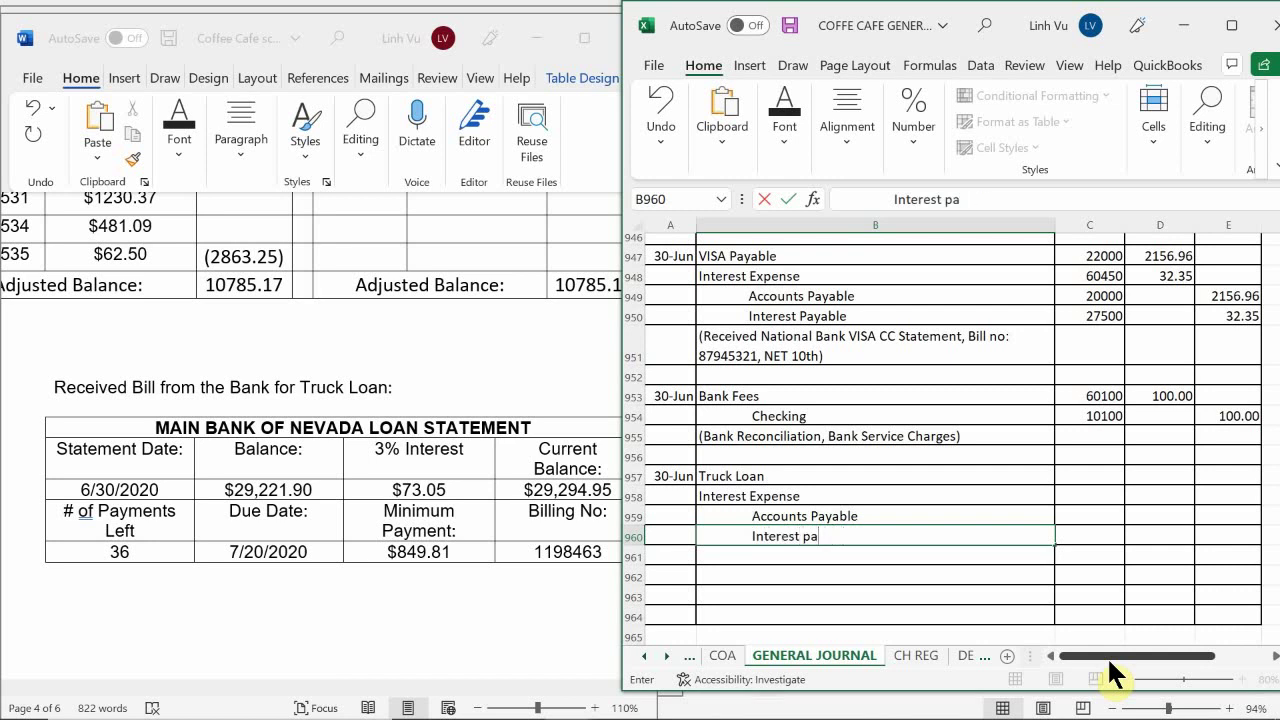
{"action": "type", "text": "Payable"}
{"action": "key", "text": "Return"}
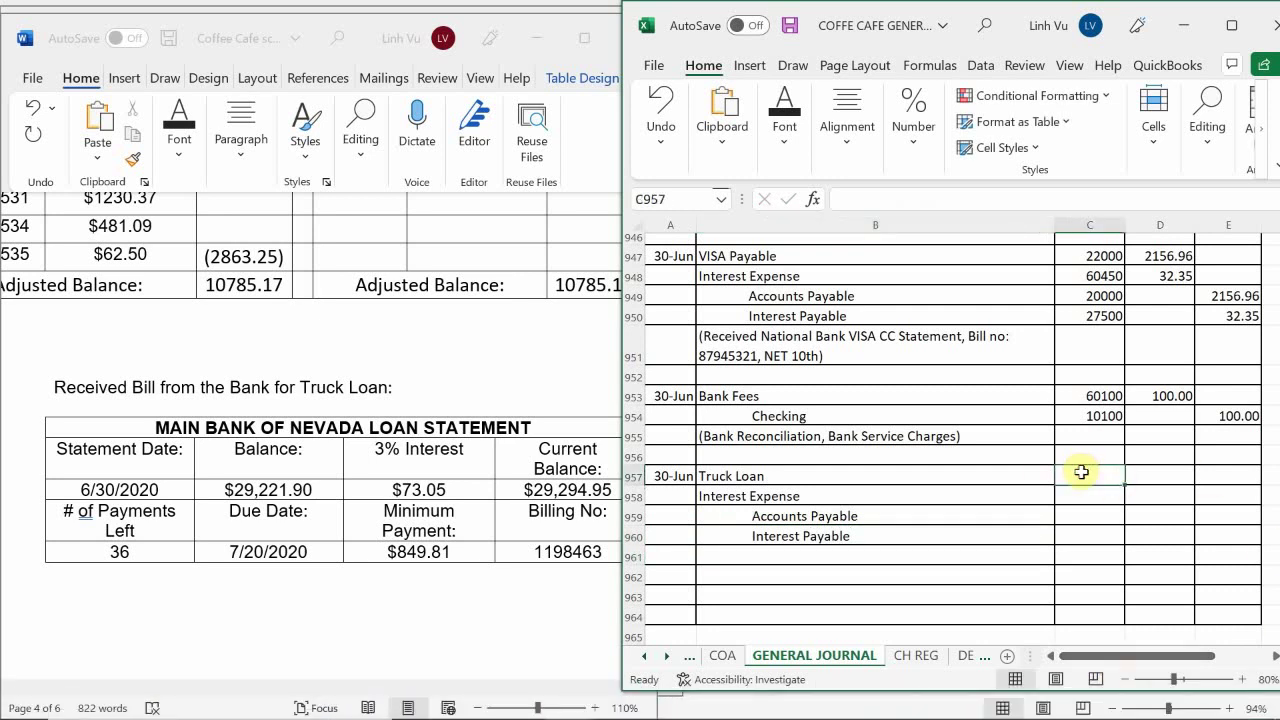
Look up Truck Loan 28020 and Interest Expense 60450 in the chart of accounts, then show CH REG
{"action": "left_click", "coordinate": [722, 656]}
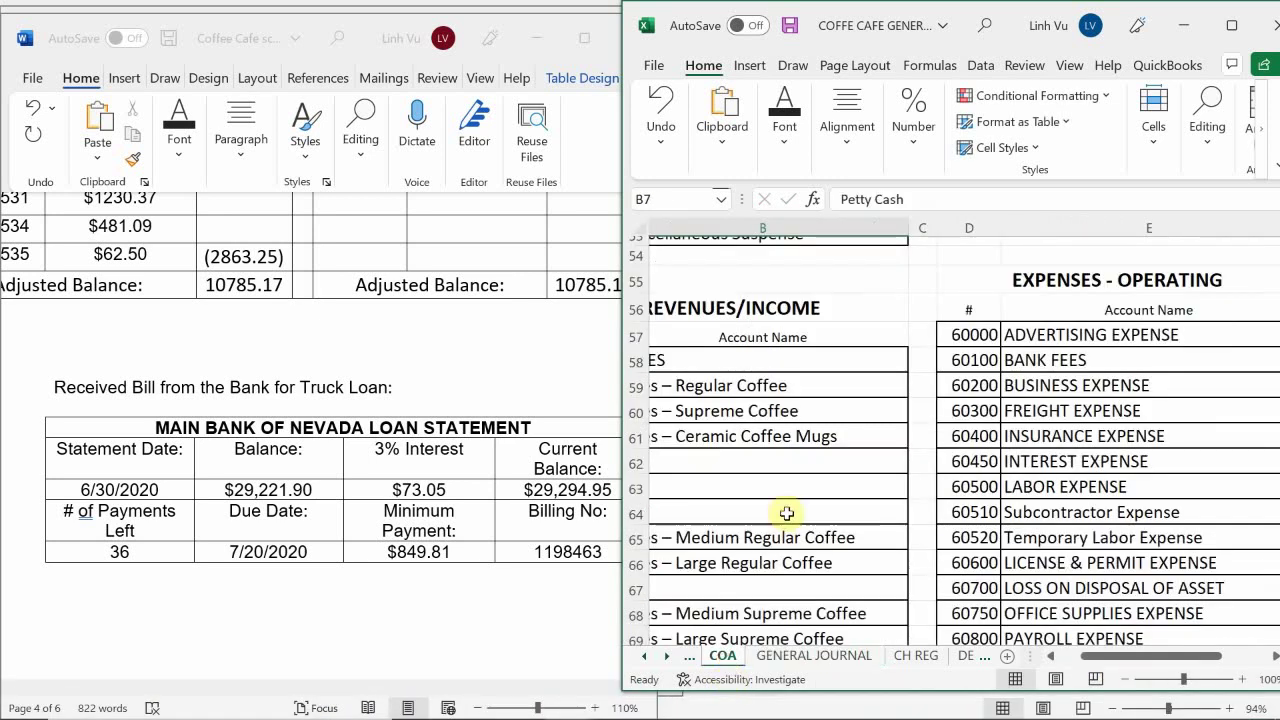
{"action": "scroll", "coordinate": [790, 515], "scroll_direction": "down", "scroll_amount": 2}
{"action": "scroll", "coordinate": [913, 515], "scroll_direction": "down", "scroll_amount": 4}
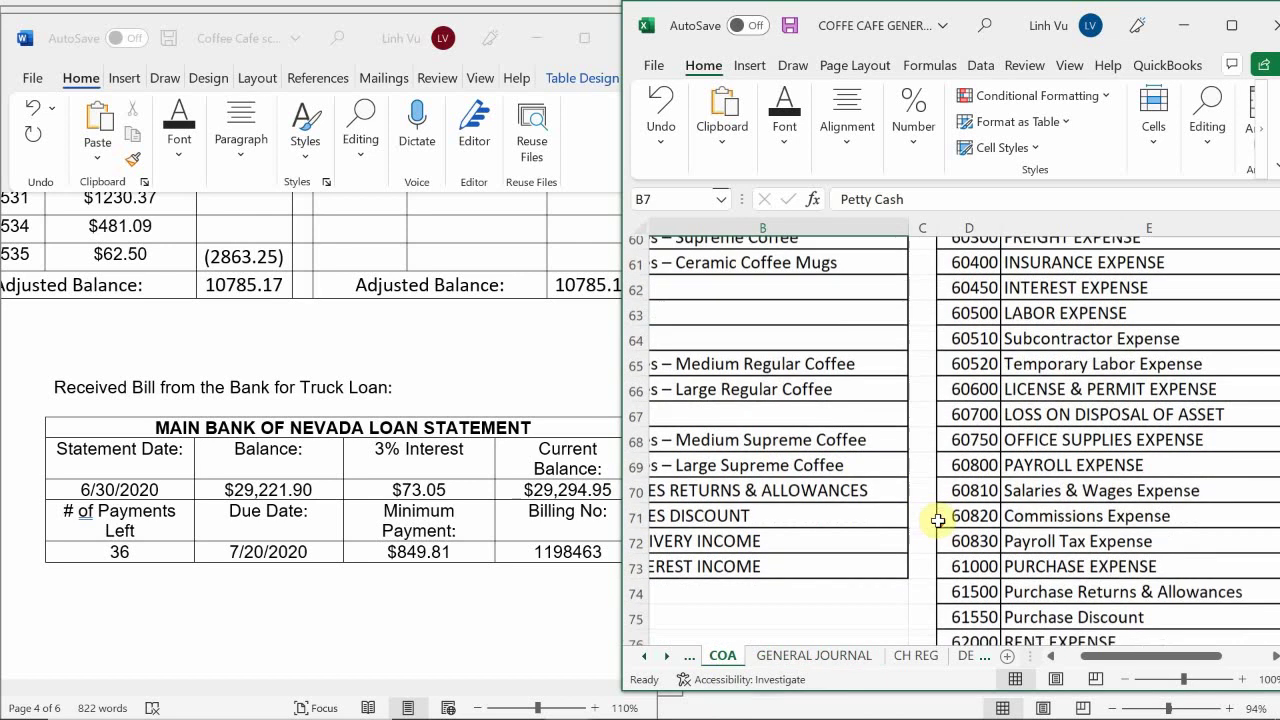
{"action": "scroll", "coordinate": [943, 521], "scroll_direction": "up", "scroll_amount": 20}
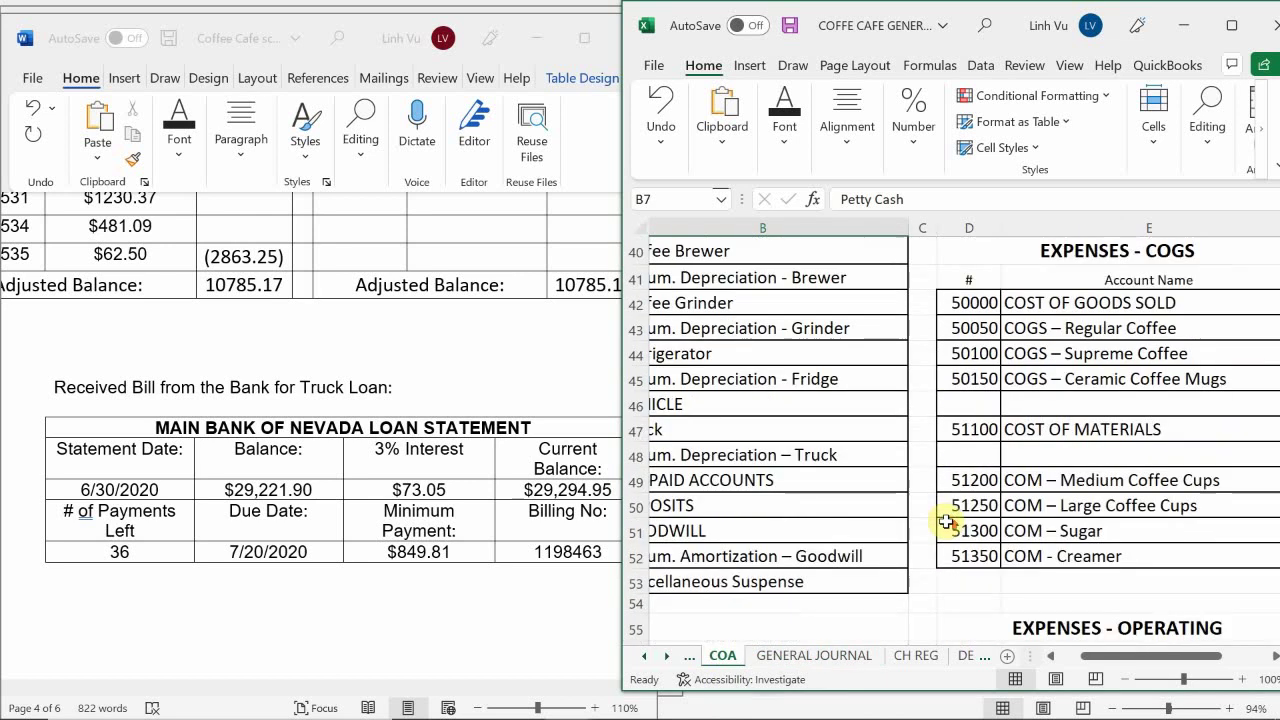
{"action": "scroll", "coordinate": [948, 520], "scroll_direction": "down", "scroll_amount": 1}
{"action": "scroll", "coordinate": [948, 520], "scroll_direction": "down", "scroll_amount": 4}
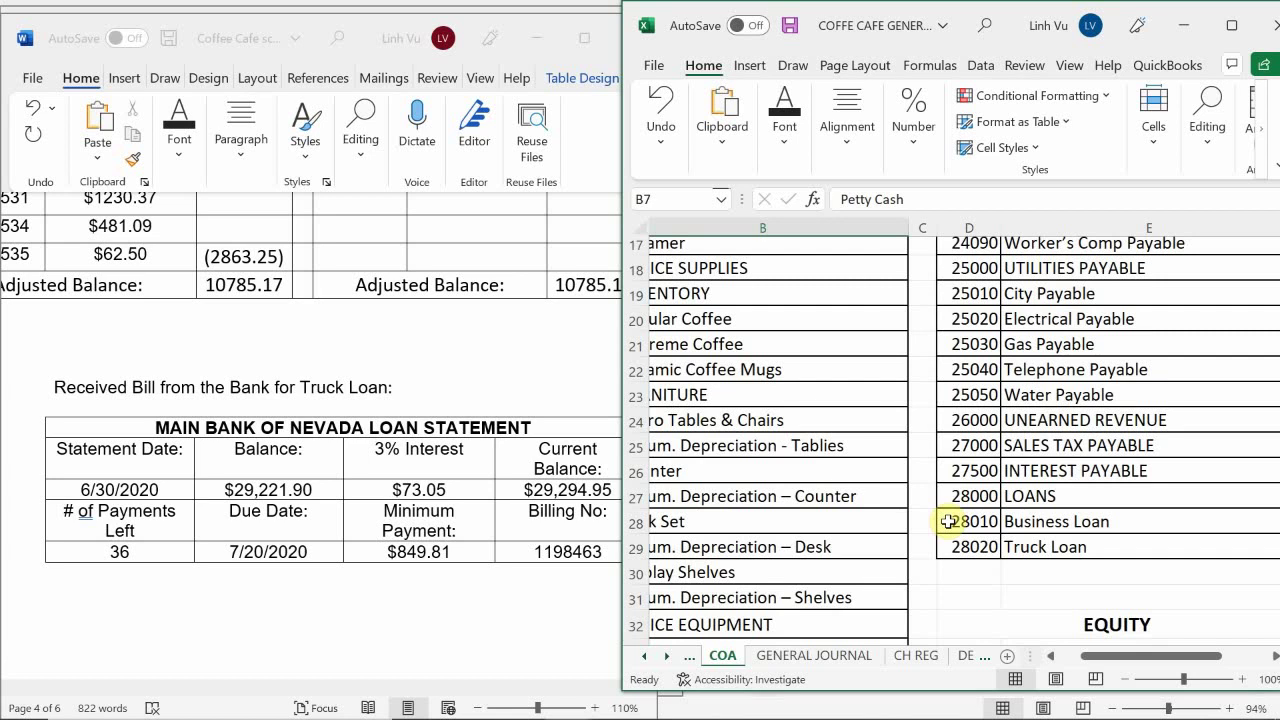
{"action": "scroll", "coordinate": [1262, 385], "scroll_direction": "down", "scroll_amount": 20}
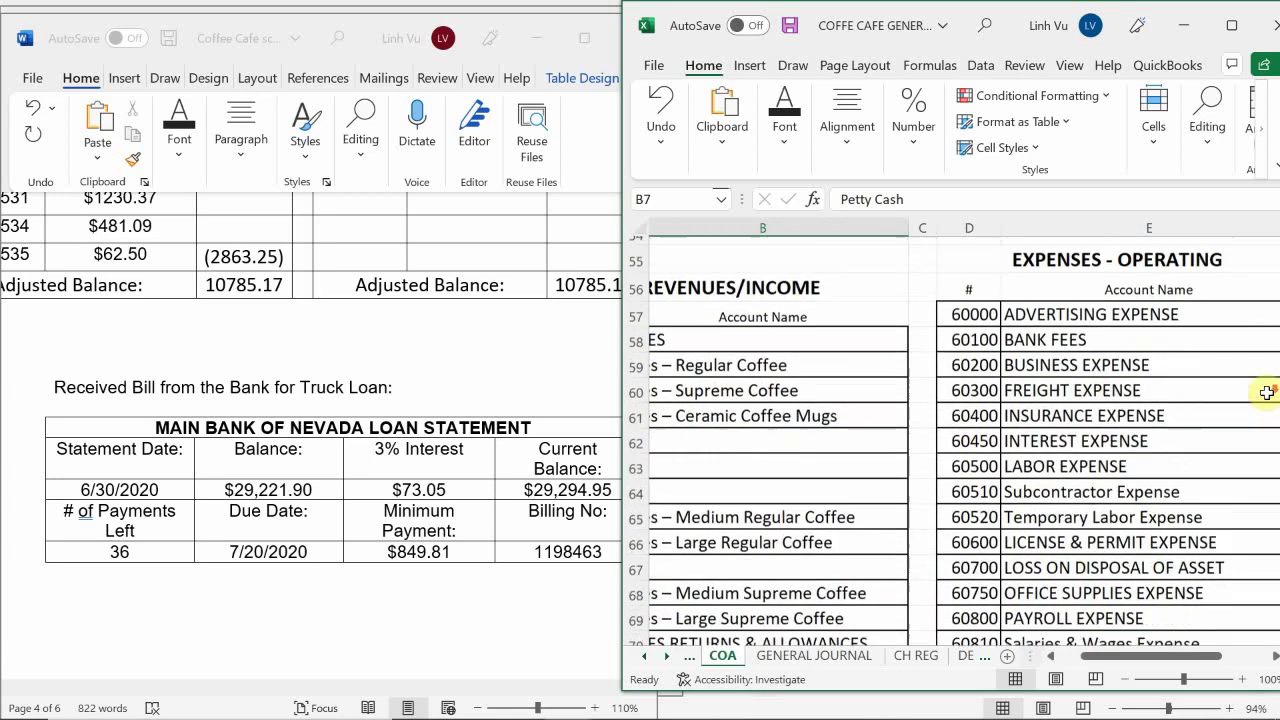
{"action": "scroll", "coordinate": [1268, 394], "scroll_direction": "up", "scroll_amount": 11}
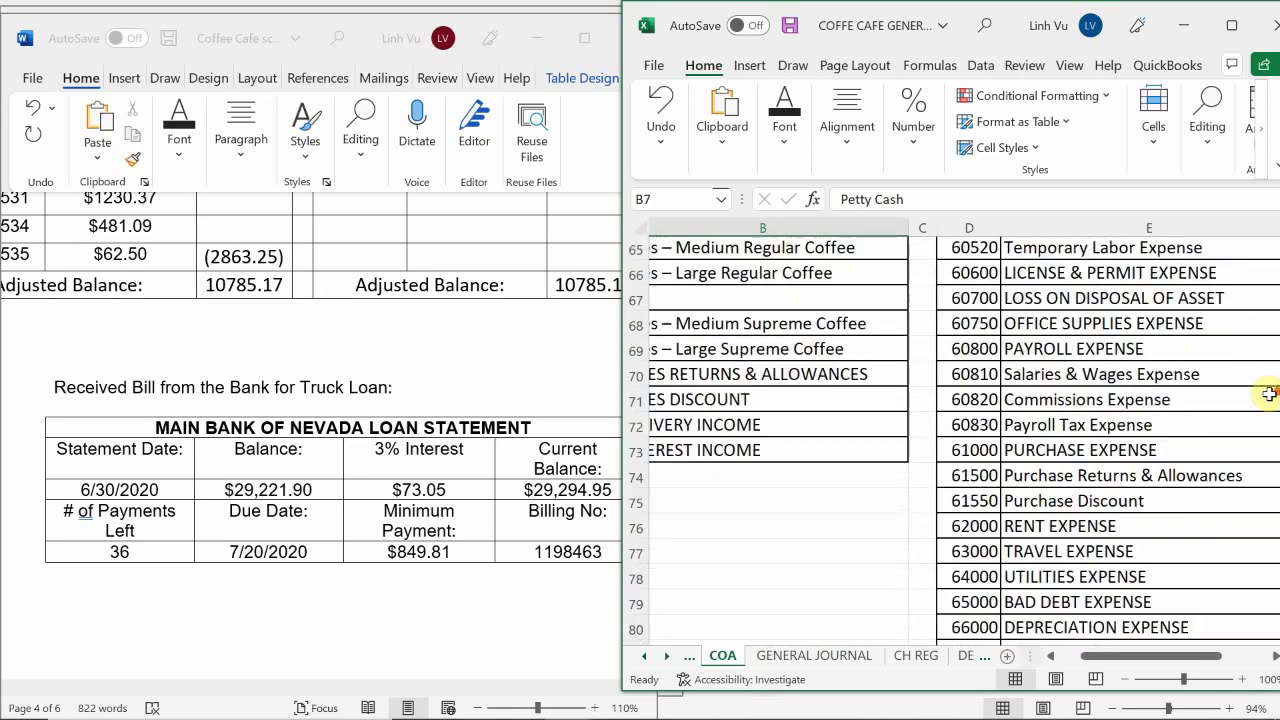
{"action": "scroll", "coordinate": [1268, 394], "scroll_direction": "up", "scroll_amount": 3}
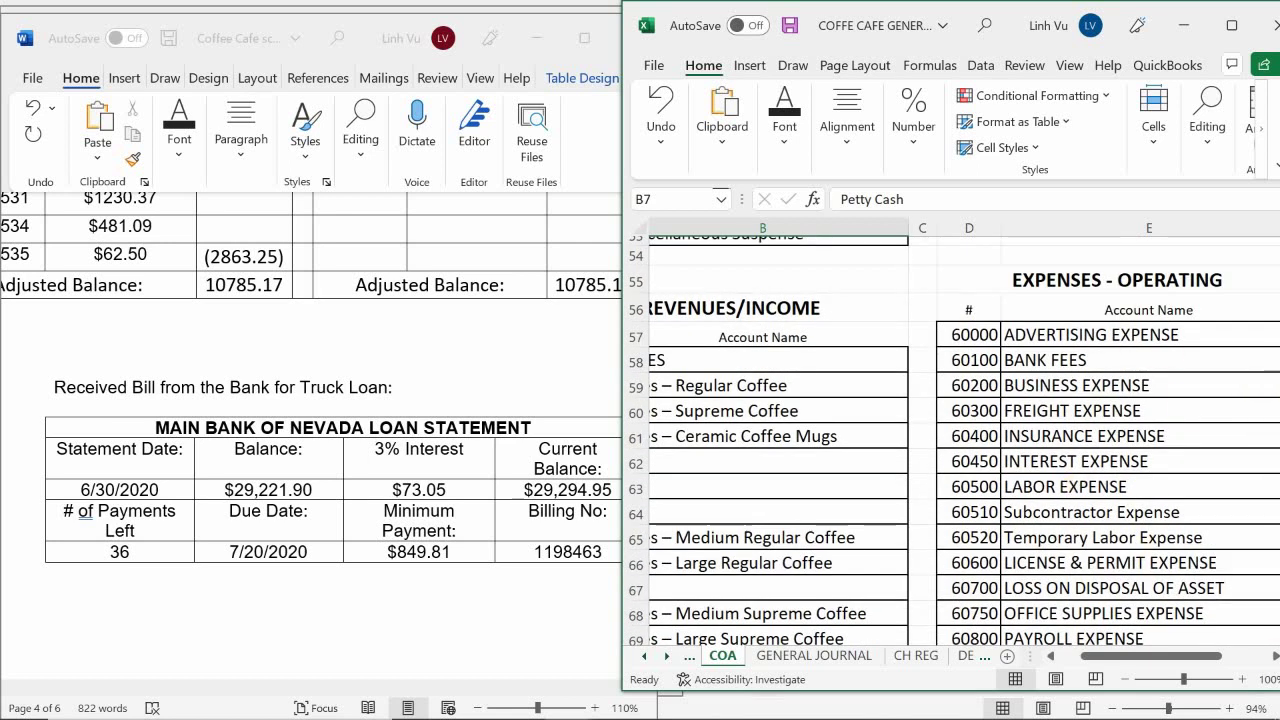
{"action": "mouse_move", "coordinate": [930, 700]}
{"action": "left_click", "coordinate": [930, 652]}
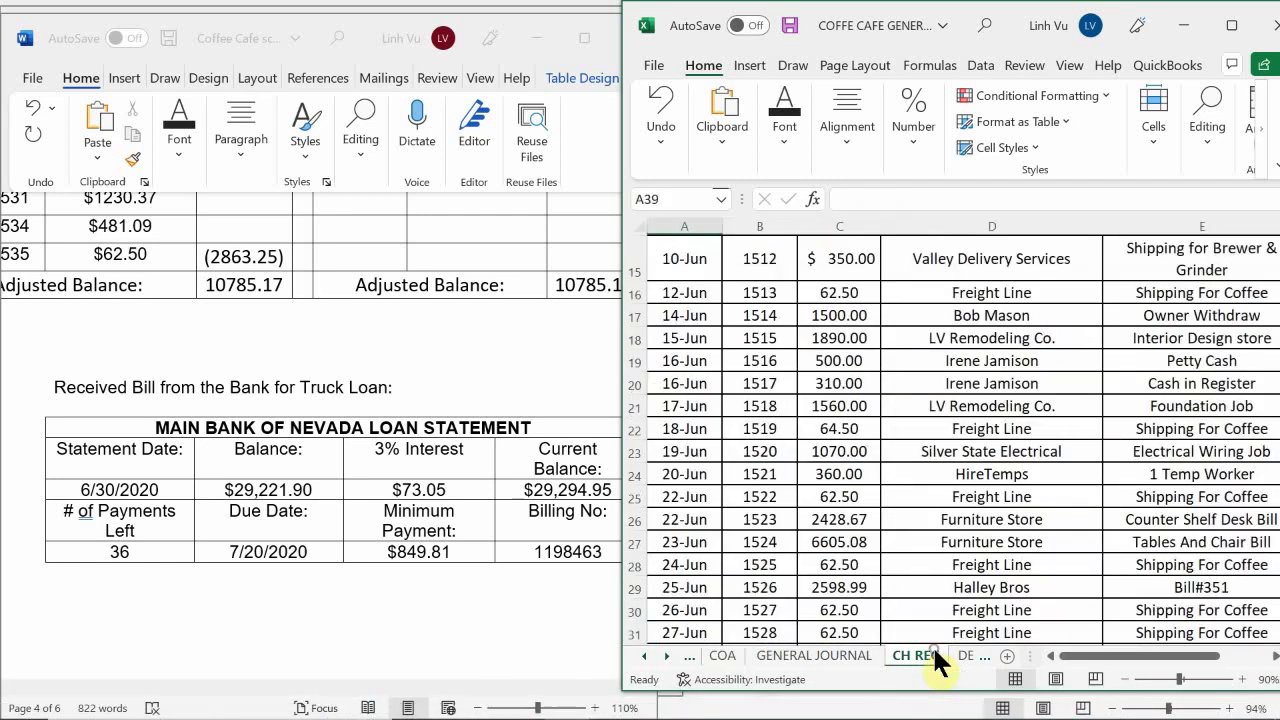
On GENERAL JOURNAL, enter account 28020 in C957 and corrected account 60450 in C958
{"action": "left_click", "coordinate": [850, 656]}
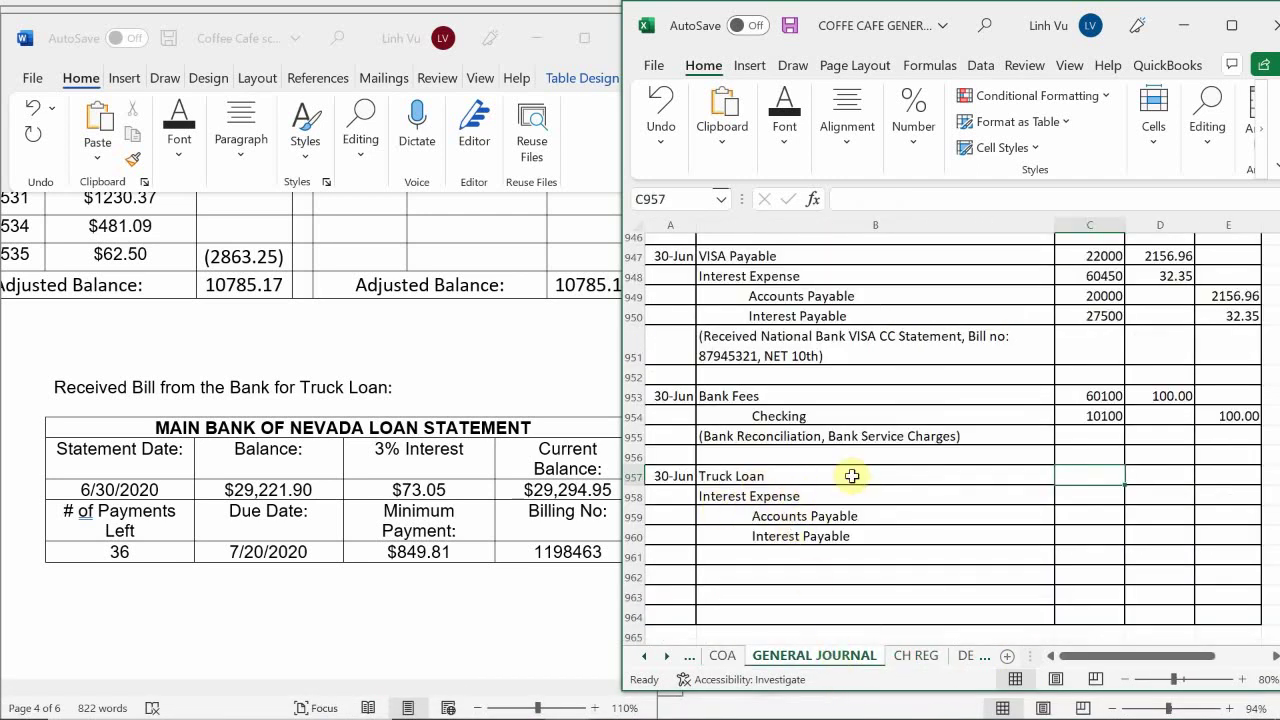
{"action": "type", "text": "28020"}
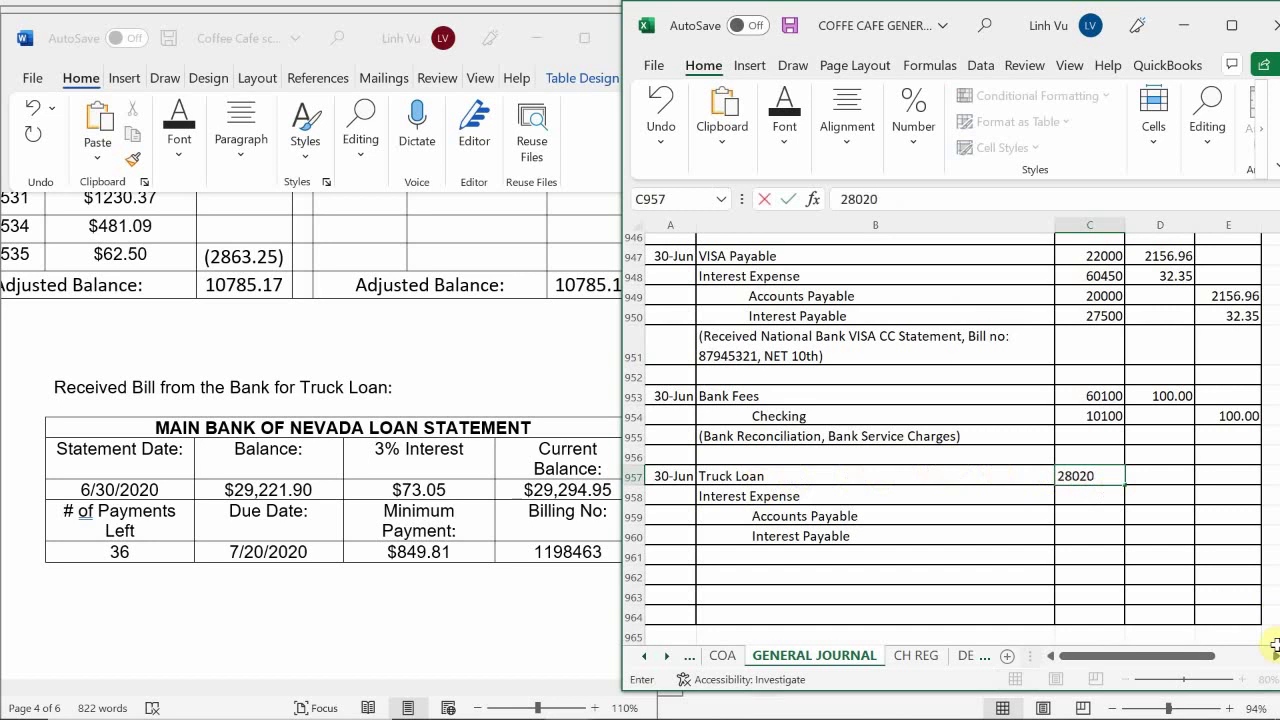
{"action": "key", "text": "Return"}
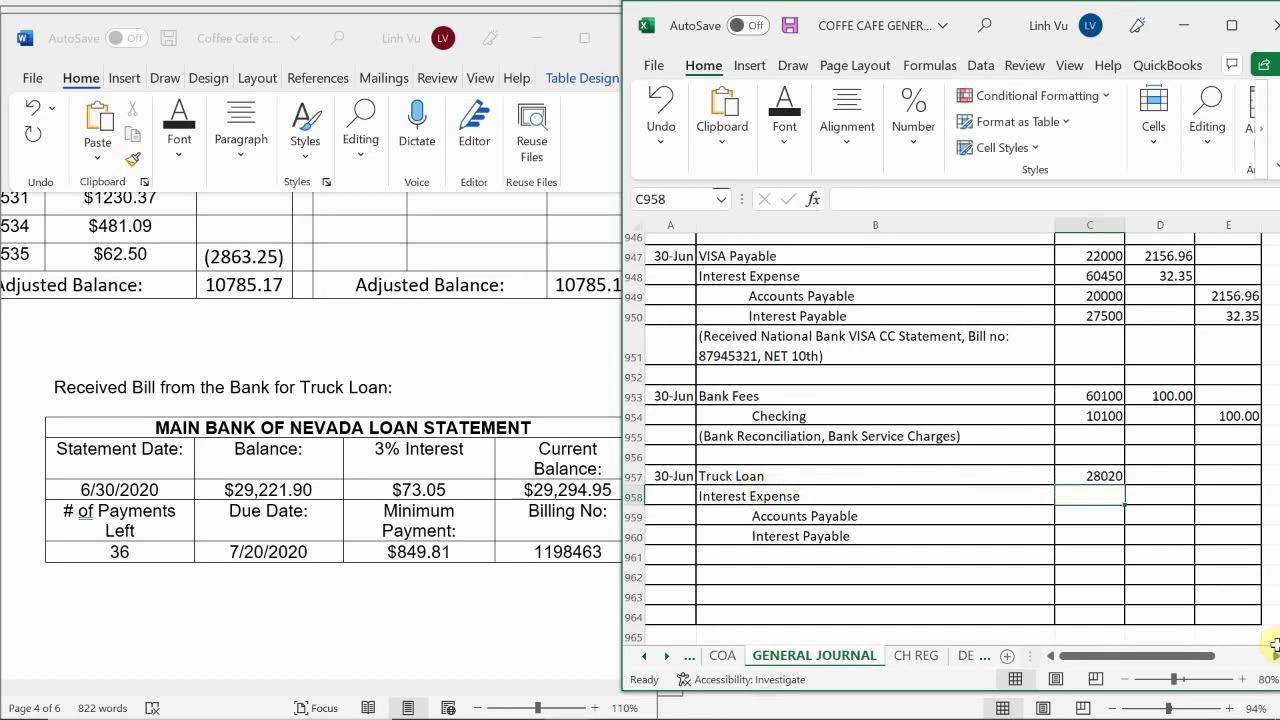
{"action": "type", "text": "27500"}
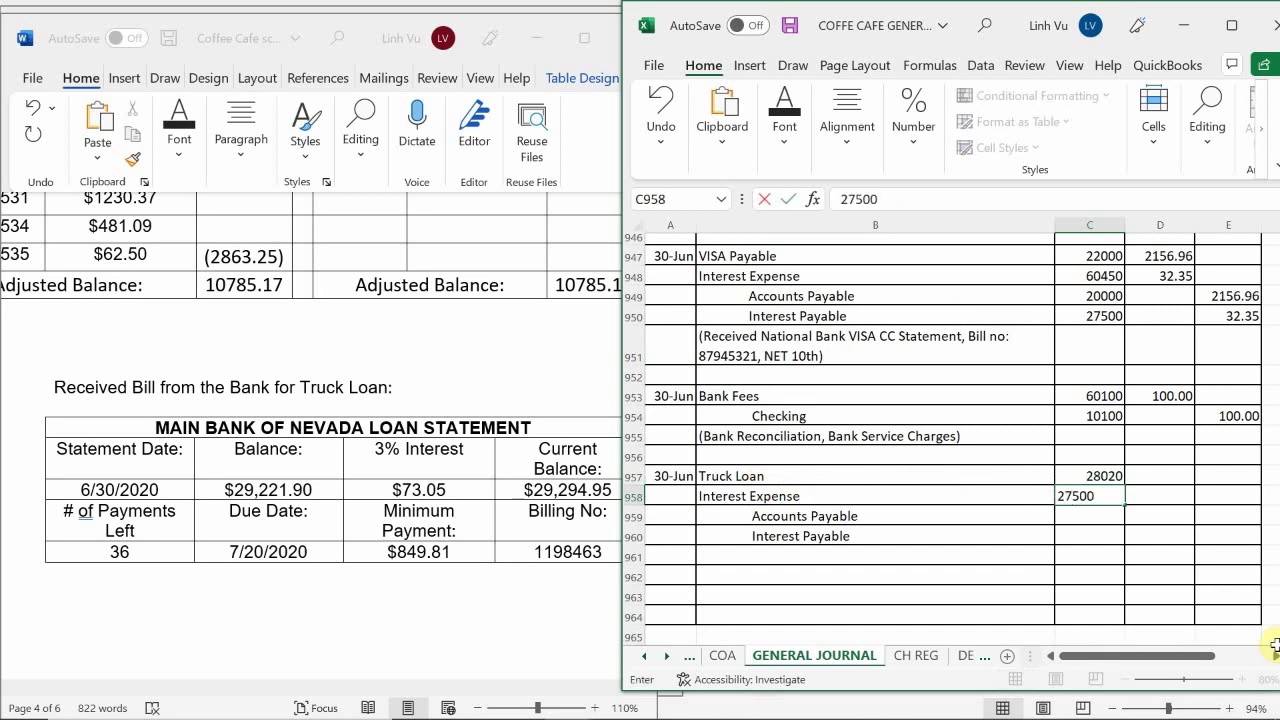
{"action": "key", "text": "Return"}
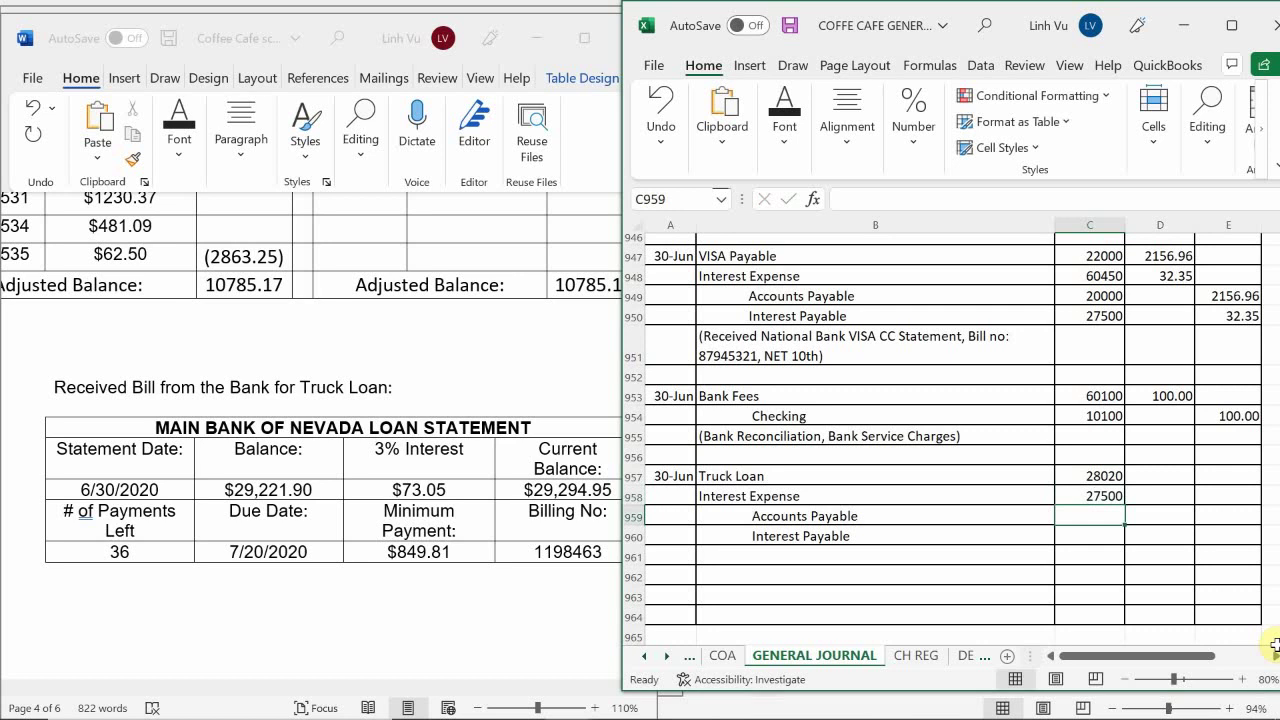
{"action": "key", "text": "Up"}
{"action": "type", "text": "604"}
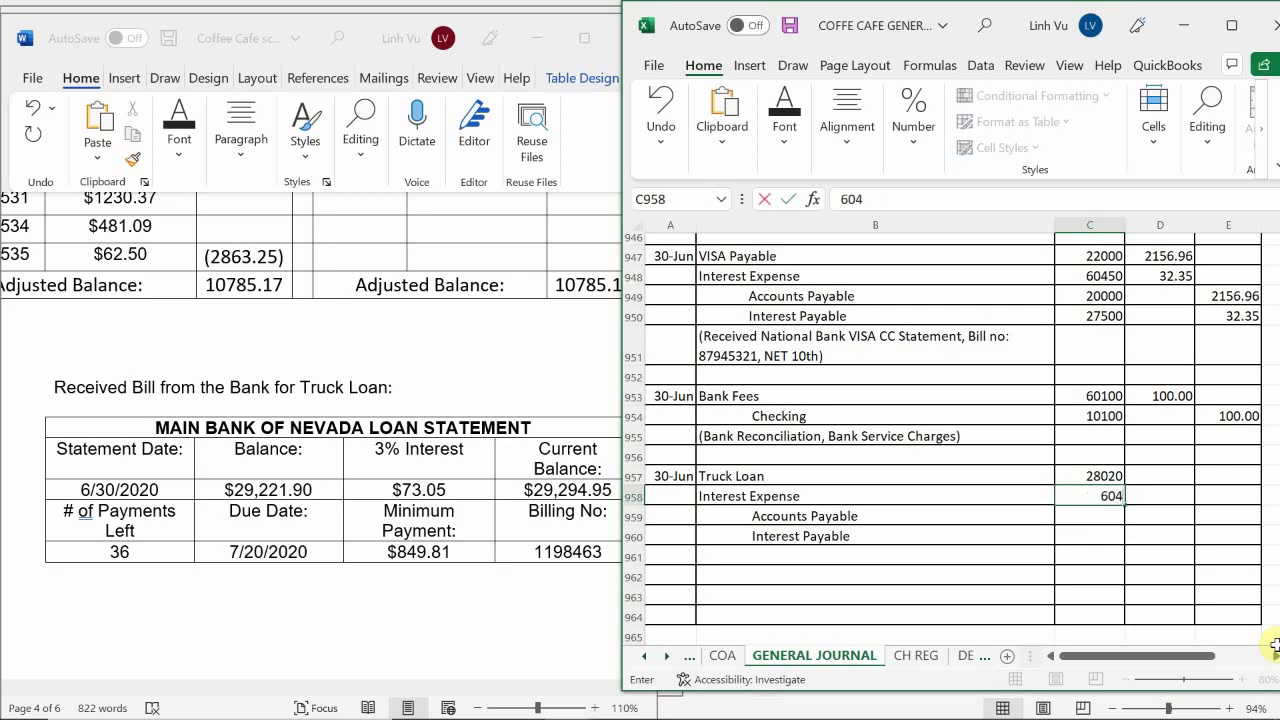
{"action": "type", "text": "50"}
{"action": "key", "text": "Return"}
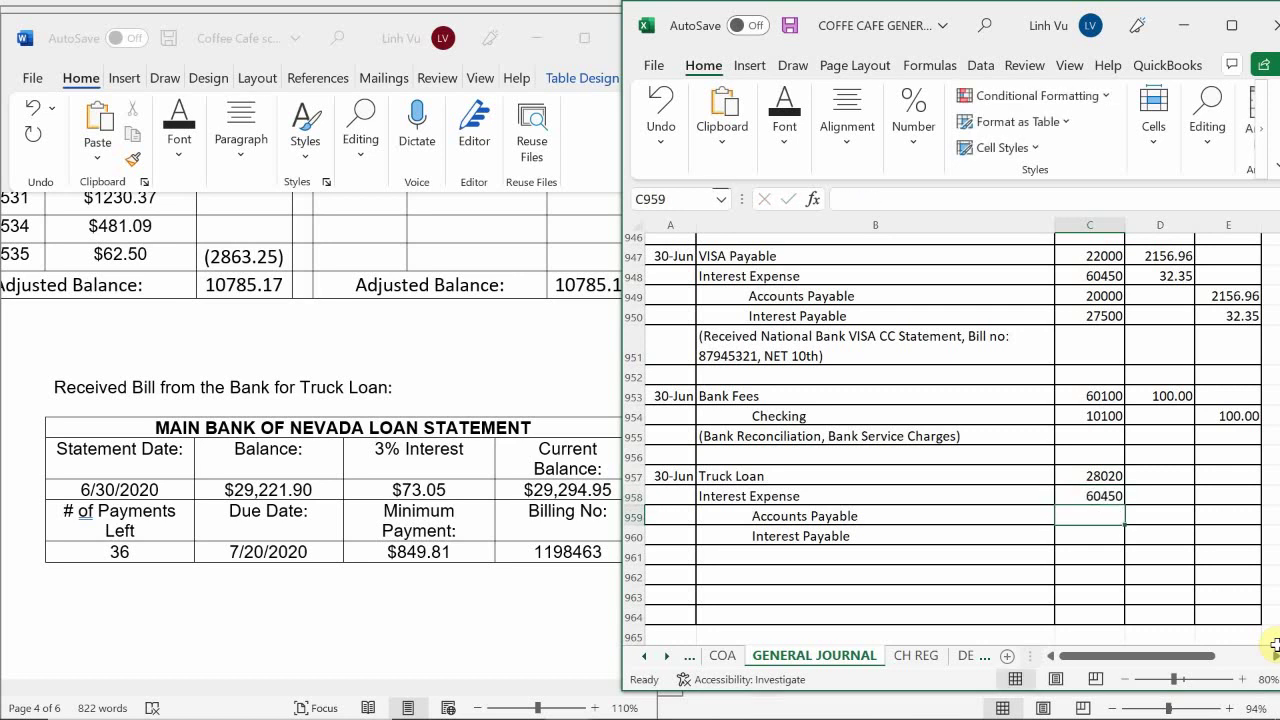
Enter account 20000 for Accounts Payable and 27500 for Interest Payable in C959:C960
{"action": "type", "text": "20000"}
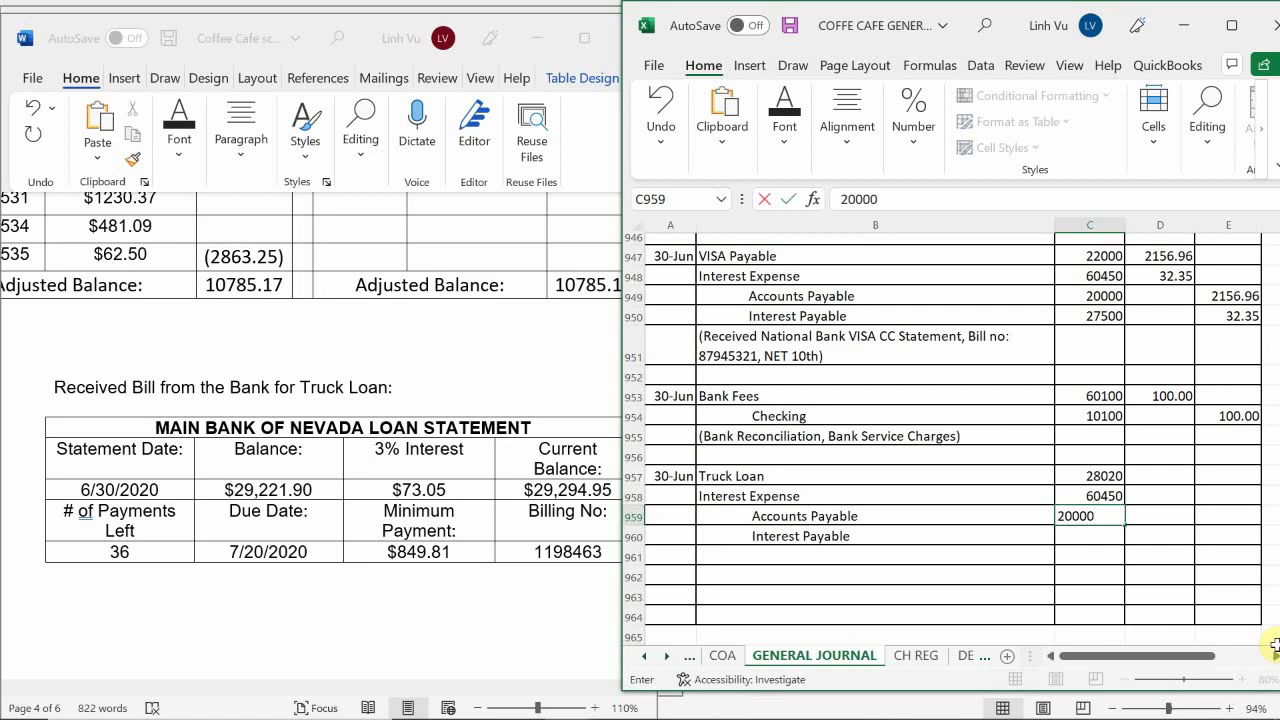
{"action": "key", "text": "Return"}
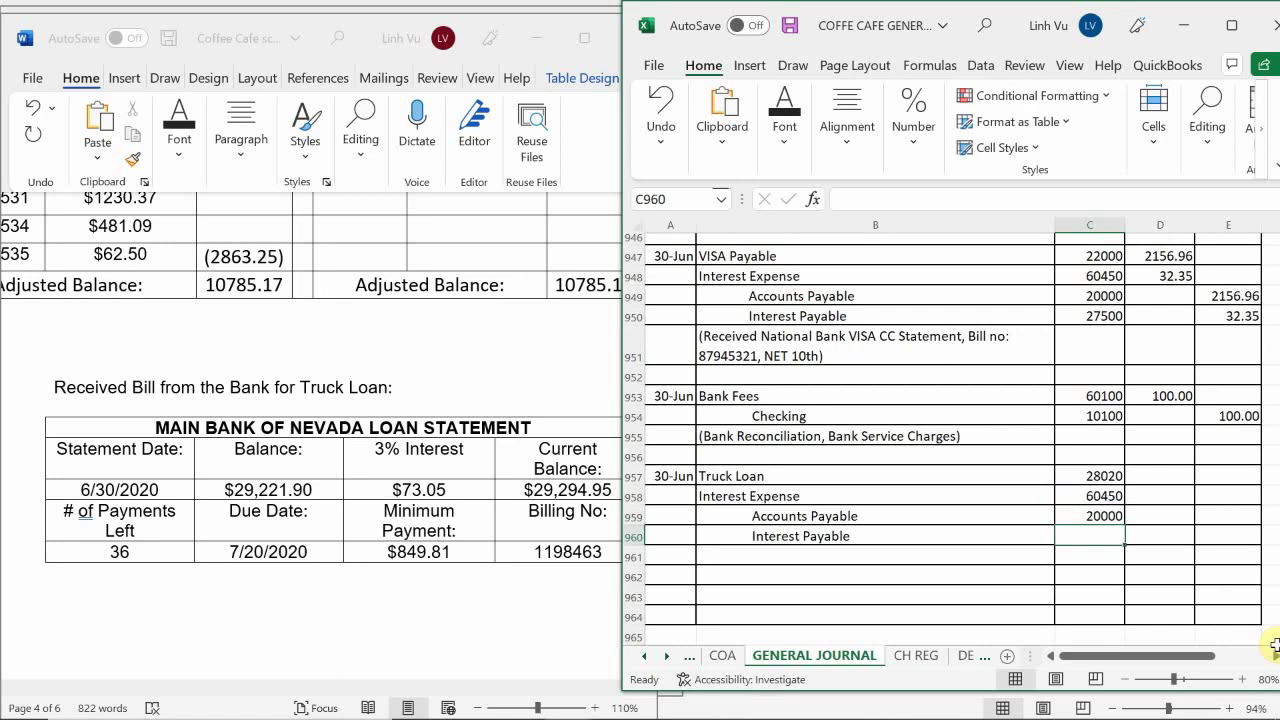
{"action": "type", "text": "27500"}
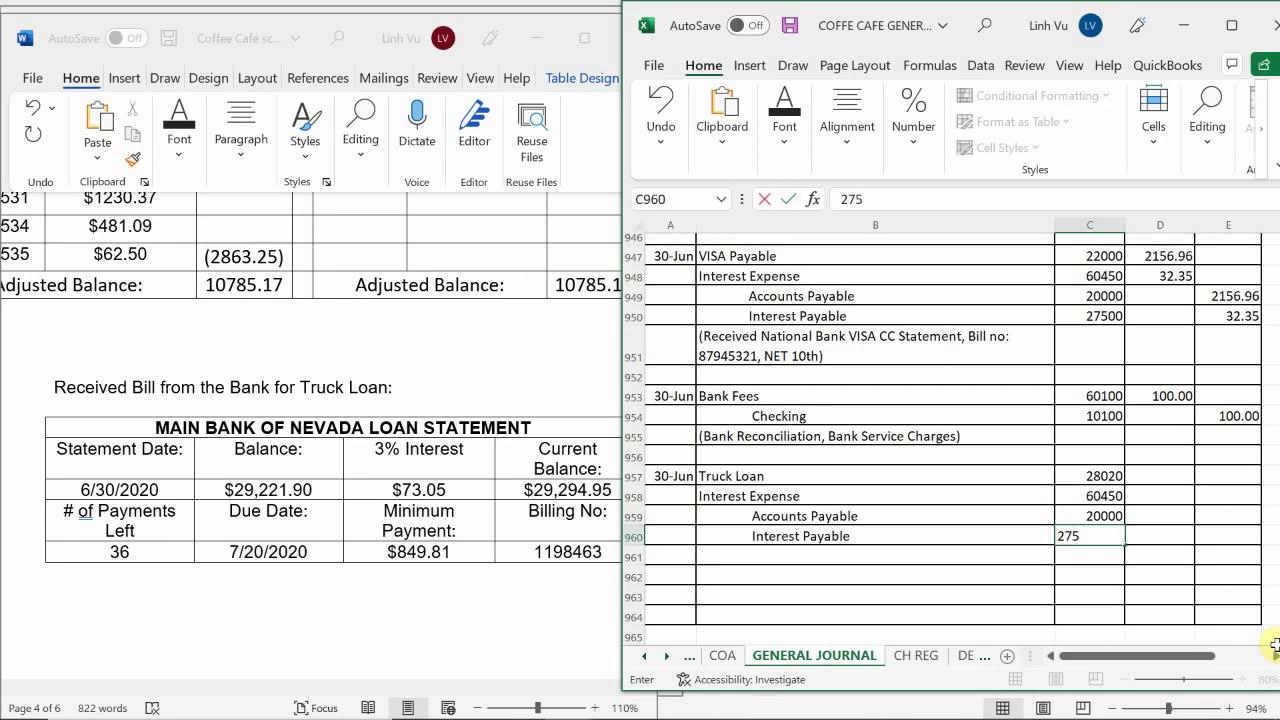
{"action": "key", "text": "Return"}
{"action": "key", "text": "Right"}
{"action": "key", "text": "Up"}
{"action": "key", "text": "Up"}
{"action": "key", "text": "Up"}
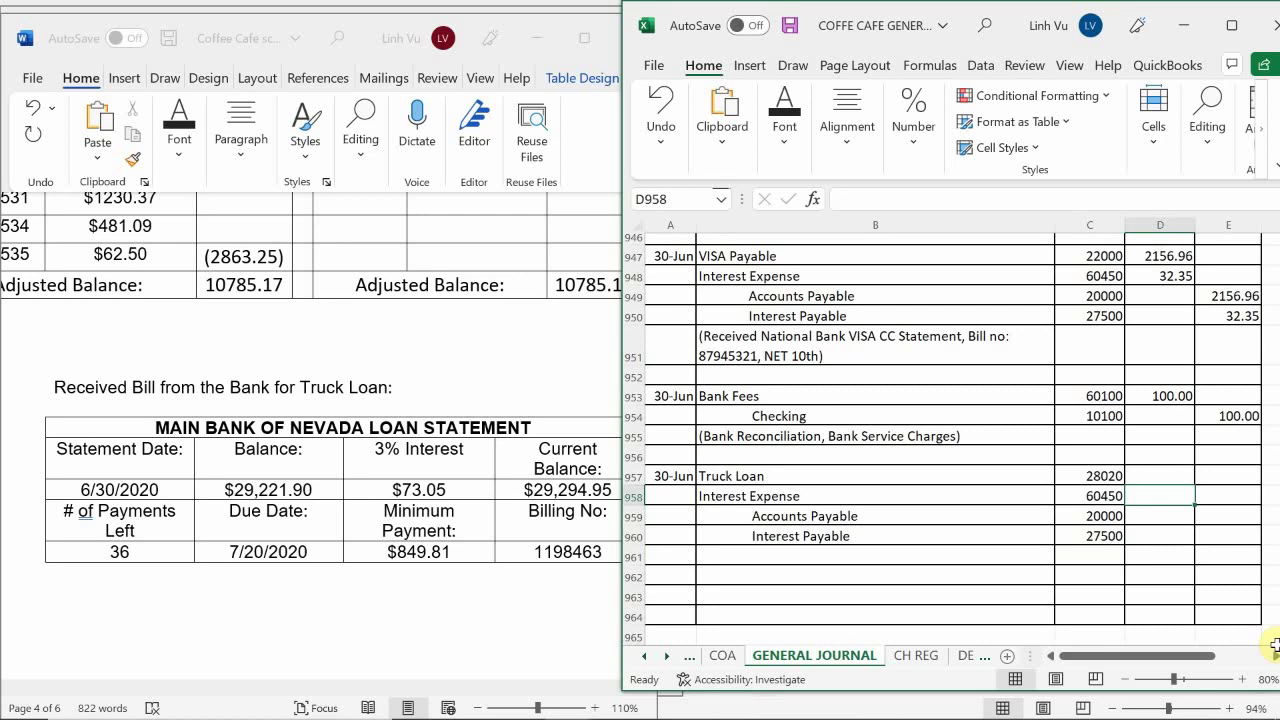
Debit Interest Expense 73.05 in D958 and credit Interest Payable with =D958 in E960
{"action": "type", "text": "73.05"}
{"action": "key", "text": "Return"}
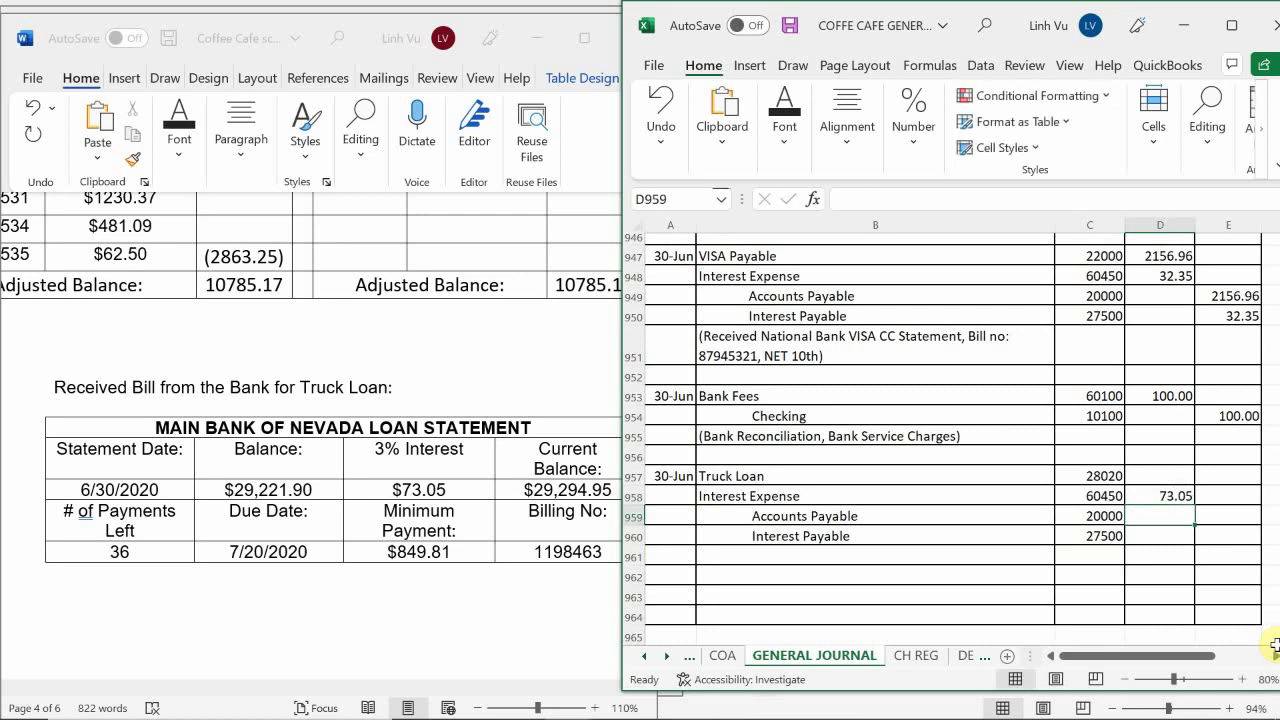
{"action": "key", "text": "Down"}
{"action": "key", "text": "Right"}
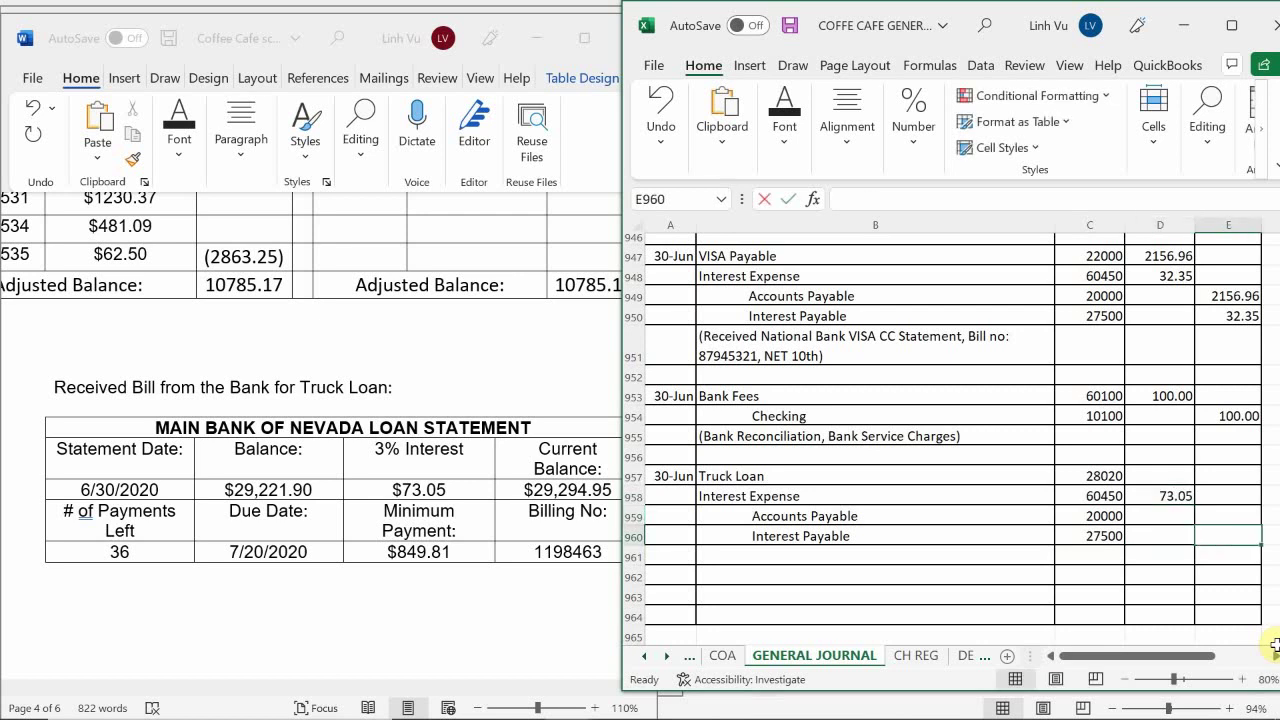
{"action": "type", "text": "="}
{"action": "key", "text": "Left"}
{"action": "key", "text": "Up"}
{"action": "key", "text": "Up"}
{"action": "key", "text": "Return"}
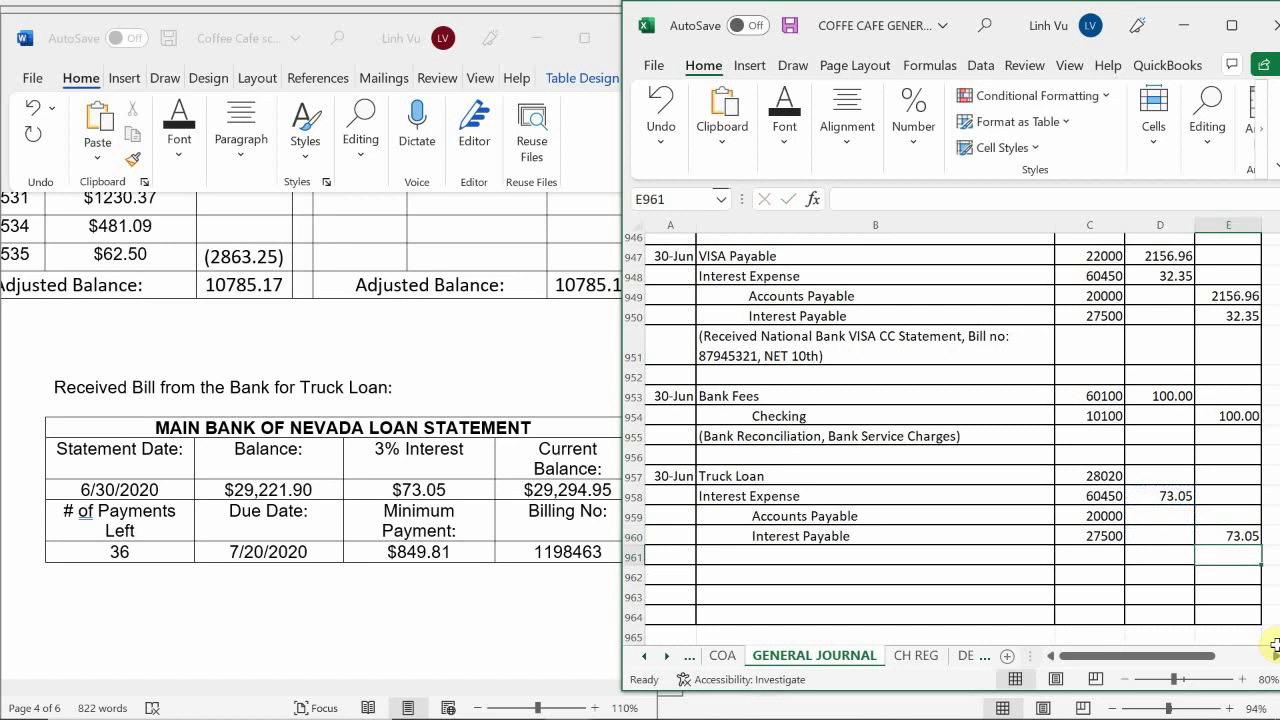
Begin the Truck Loan debit formula =849.81-D958 in D957
{"action": "key", "text": "Left"}
{"action": "key", "text": "Up"}
{"action": "key", "text": "Up"}
{"action": "key", "text": "Up"}
{"action": "key", "text": "Up"}
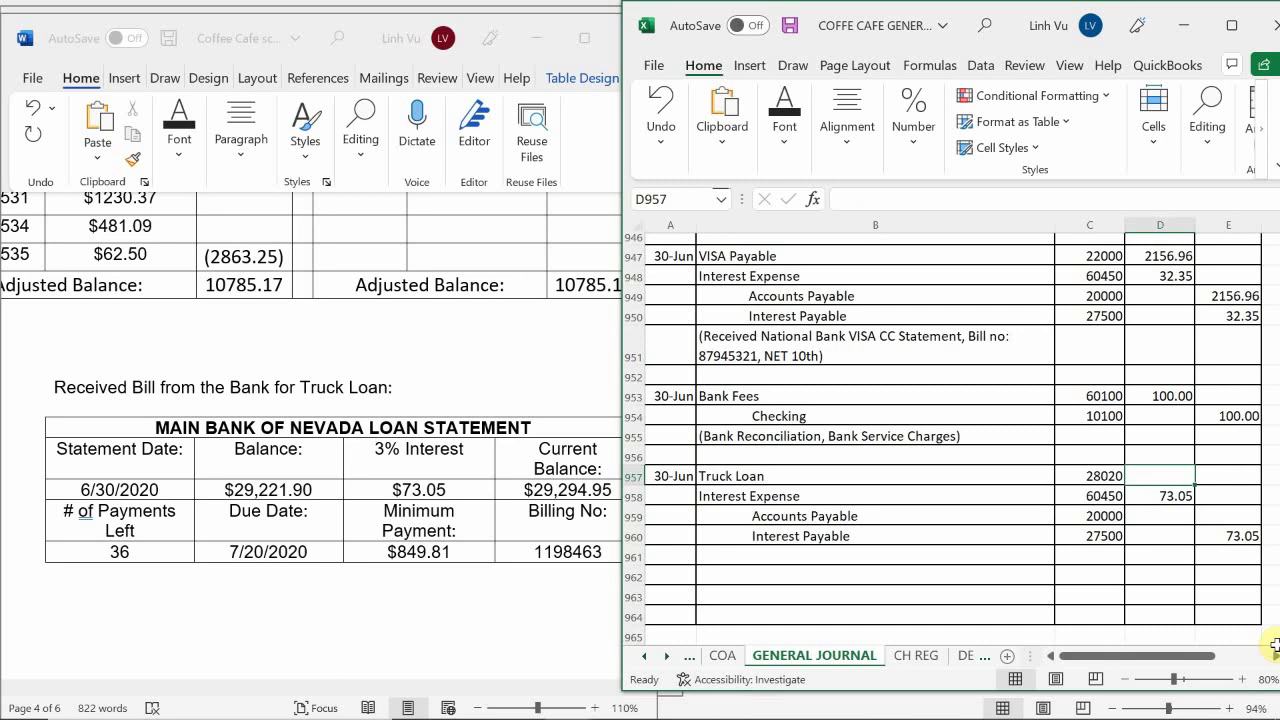
{"action": "type", "text": "=8"}
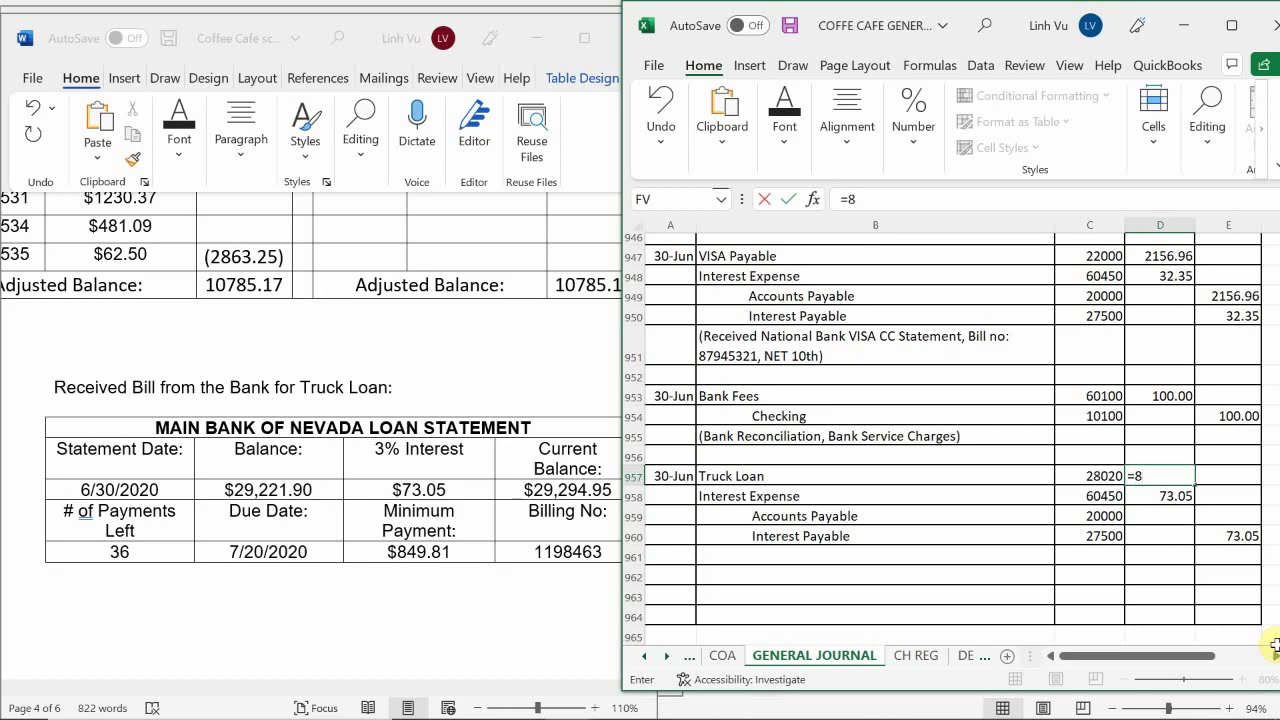
{"action": "type", "text": "49.81-"}
{"action": "key", "text": "Down"}
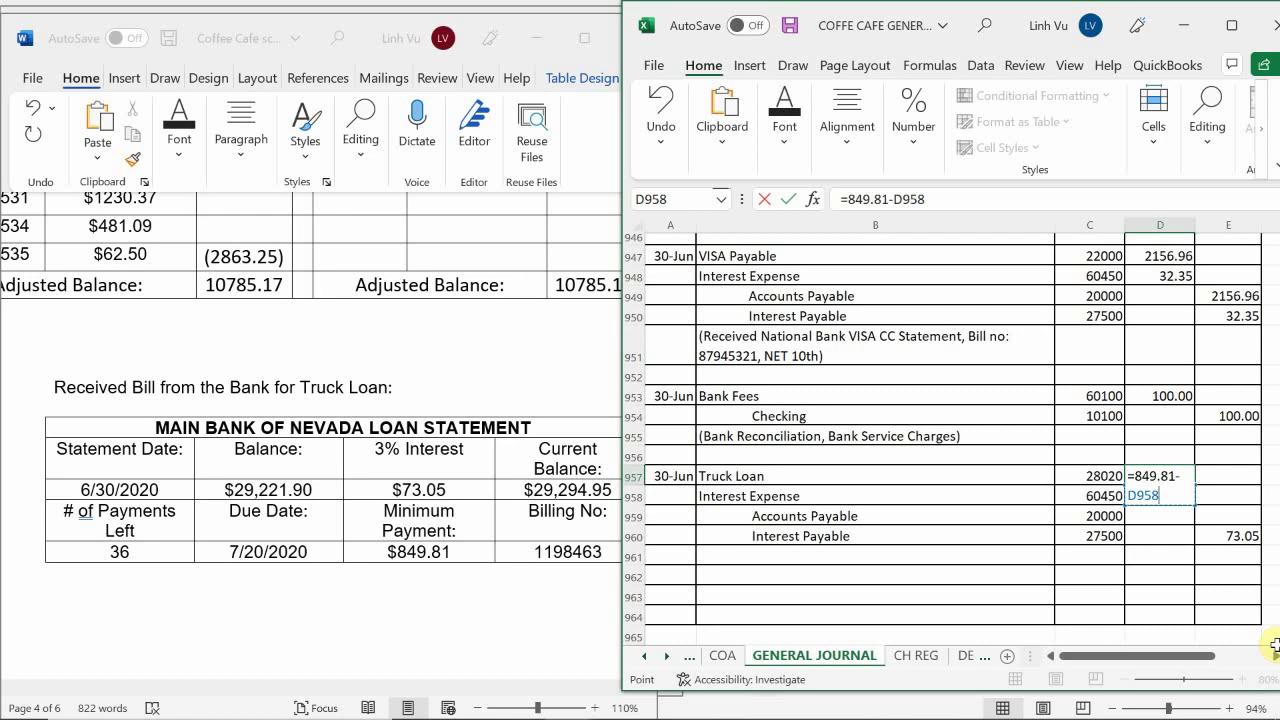
Complete the Truck Loan amounts: principal formula in D957, 73.05 interest, and =D957 Accounts Payable credit
{"action": "key", "text": "Return"}
{"action": "type", "text": "73.05"}
{"action": "key", "text": "ctrl+Return"}
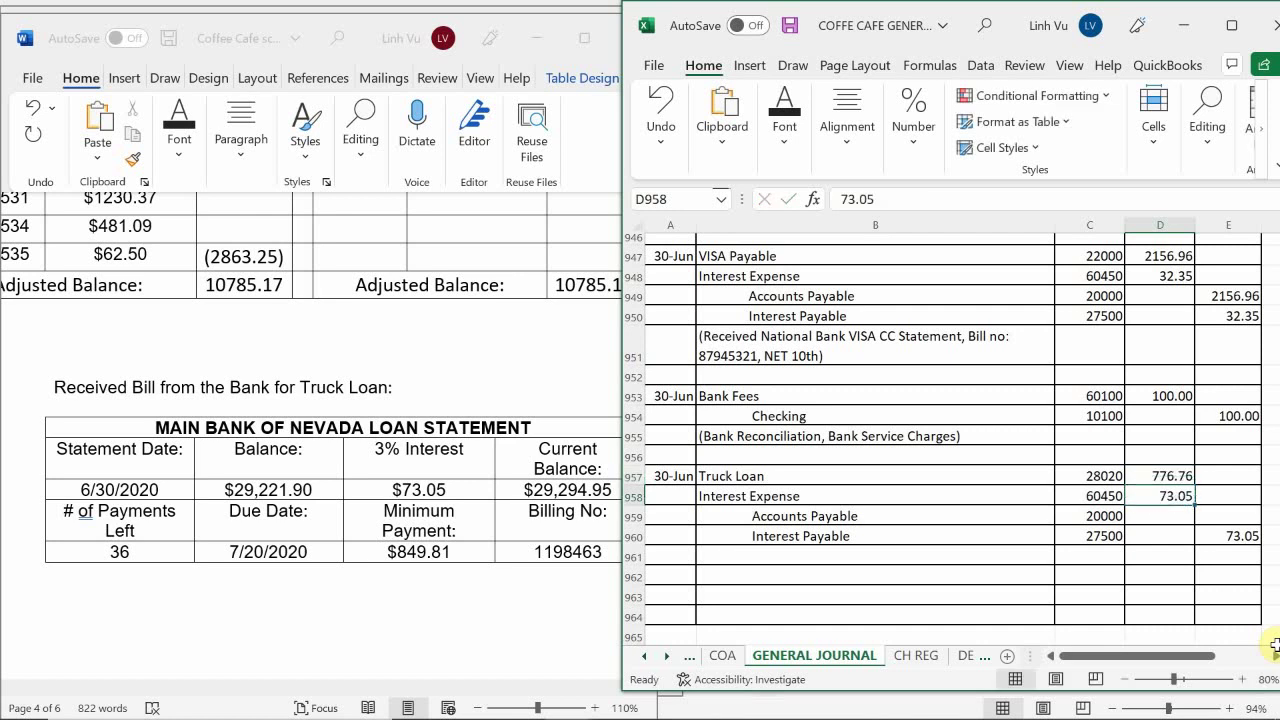
{"action": "key", "text": "Return"}
{"action": "key", "text": "Right"}
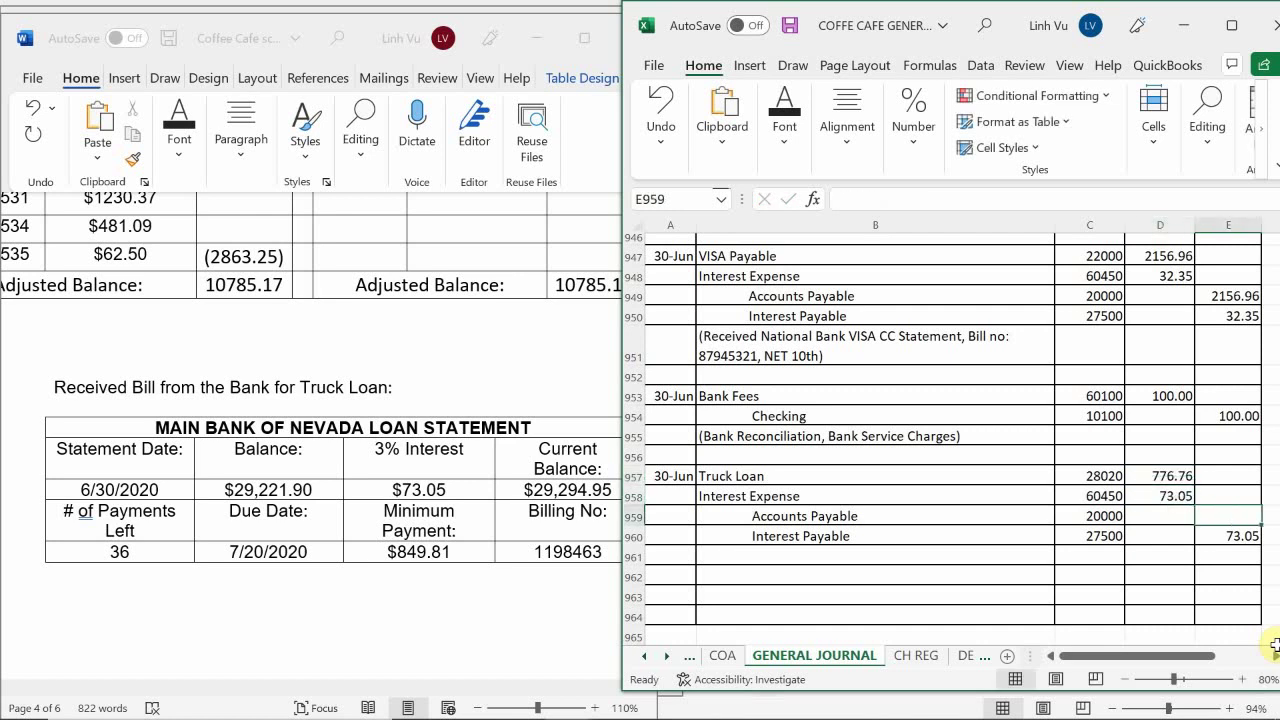
{"action": "type", "text": "="}
{"action": "key", "text": "Left"}
{"action": "key", "text": "Up"}
{"action": "key", "text": "Up"}
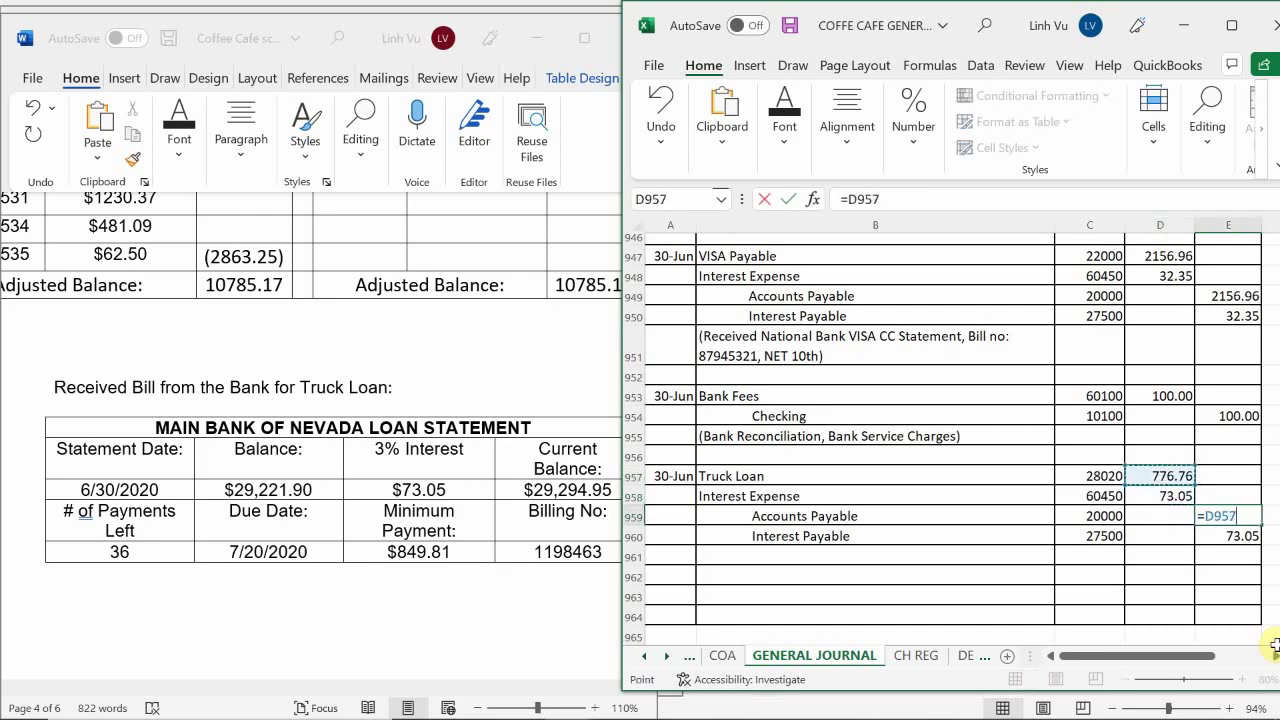
{"action": "key", "text": "Return"}
{"action": "key", "text": "Return"}
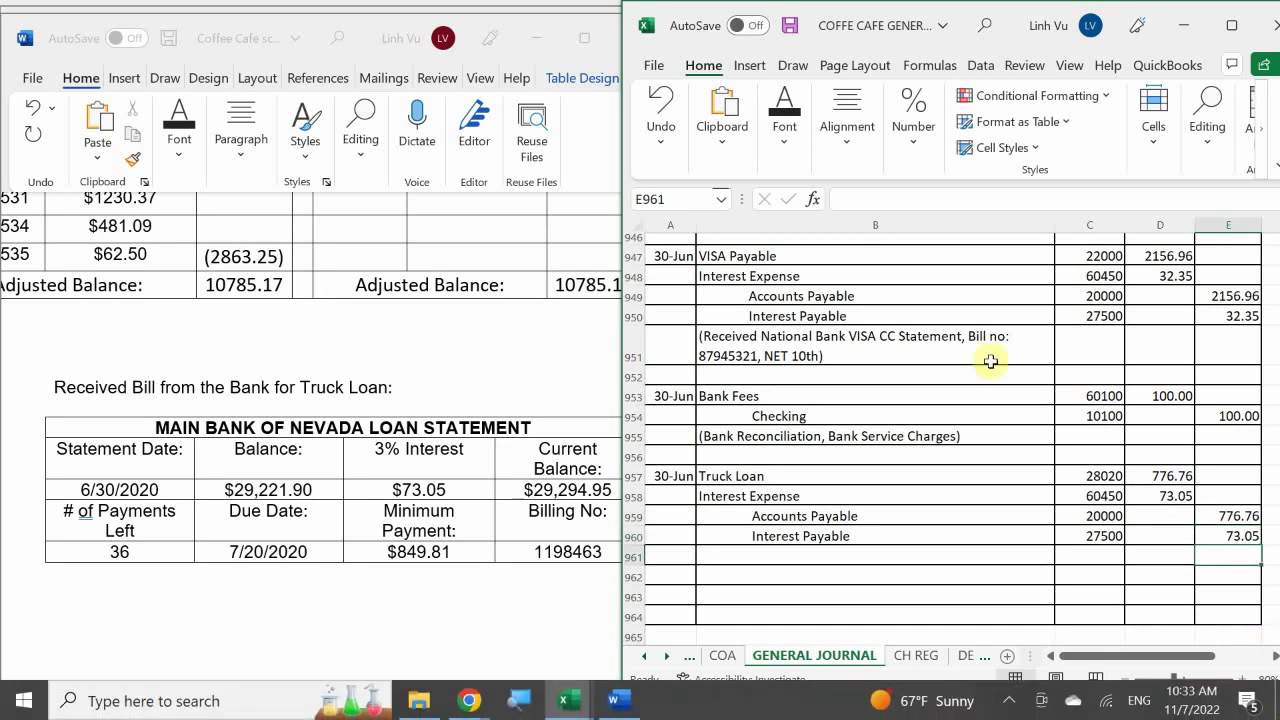
Enter the description '(Main Bank NV, Bill#:1198463, Truck Loan, NET 20)' in B961
{"action": "left_click", "coordinate": [724, 558]}
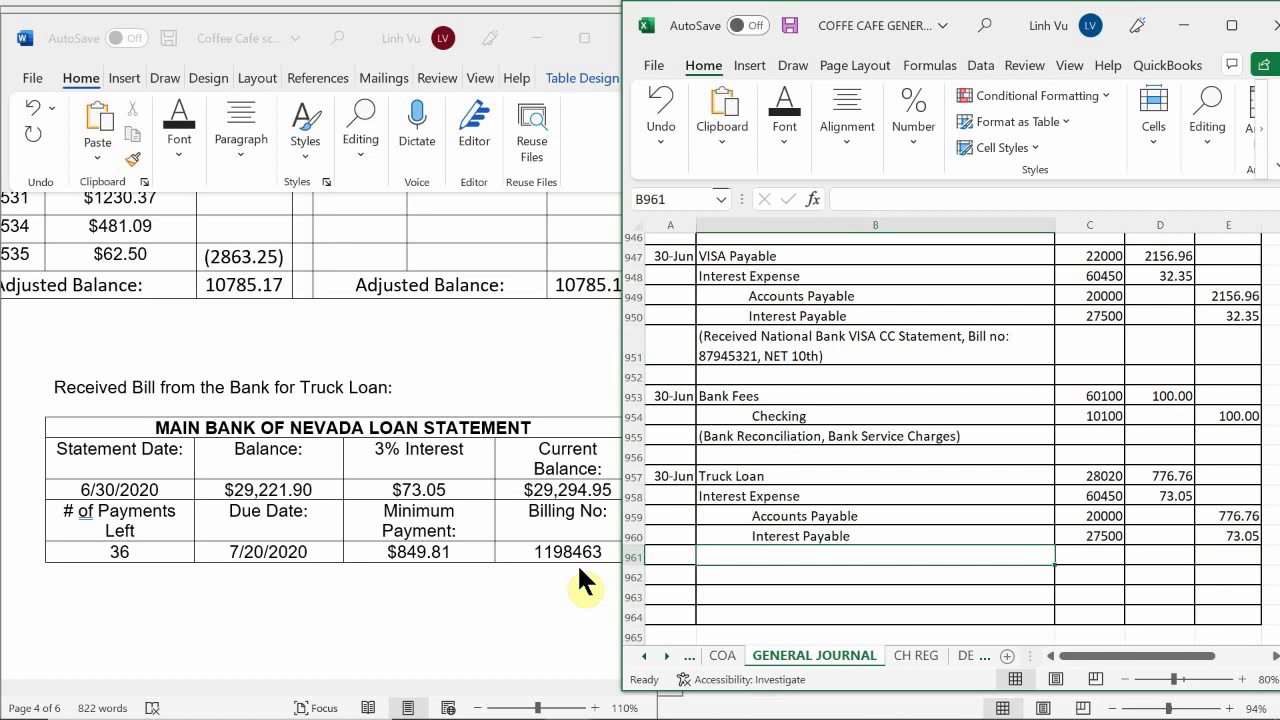
{"action": "type", "text": "(Re"}
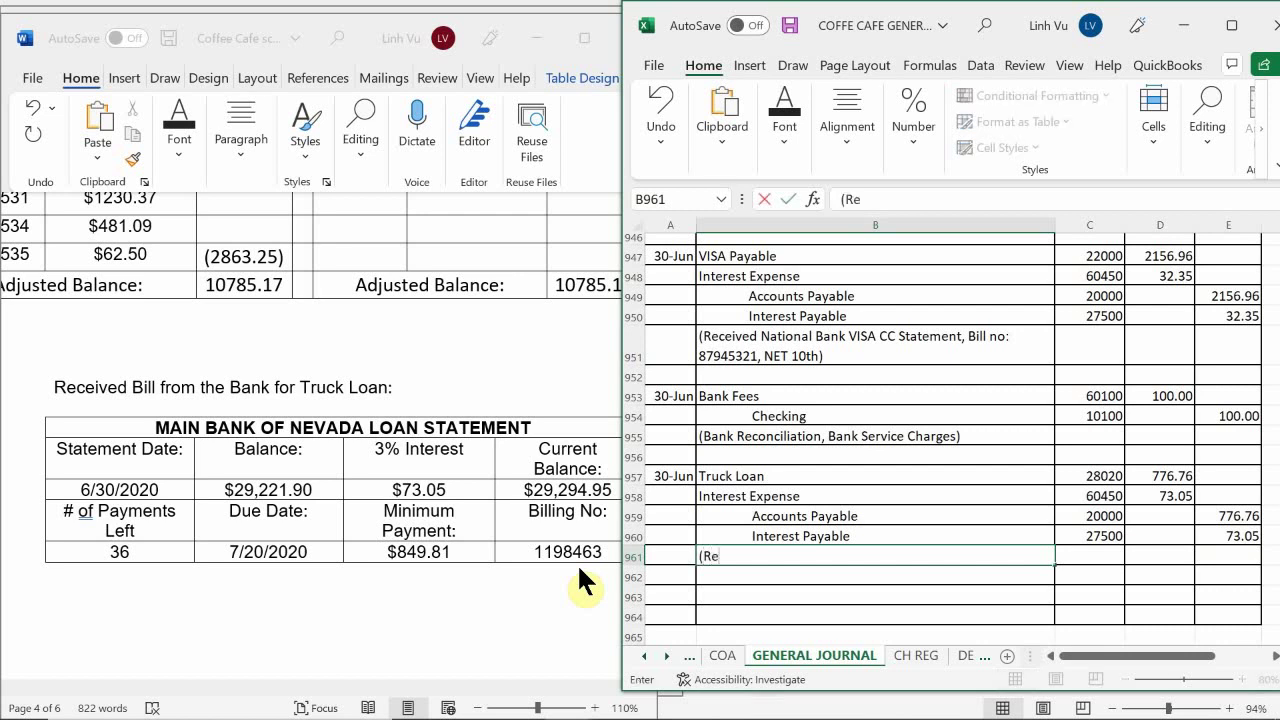
{"action": "type", "text": "ceive"}
{"action": "key", "text": "BackSpace"}
{"action": "key", "text": "BackSpace"}
{"action": "key", "text": "BackSpace"}
{"action": "key", "text": "BackSpace"}
{"action": "key", "text": "BackSpace"}
{"action": "key", "text": "BackSpace"}
{"action": "key", "text": "BackSpace"}
{"action": "type", "text": "Main"}
{"action": "key", "text": "BackSpace"}
{"action": "key", "text": "BackSpace"}
{"action": "key", "text": "BackSpace"}
{"action": "key", "text": "BackSpace"}
{"action": "type", "text": "Main Bank"}
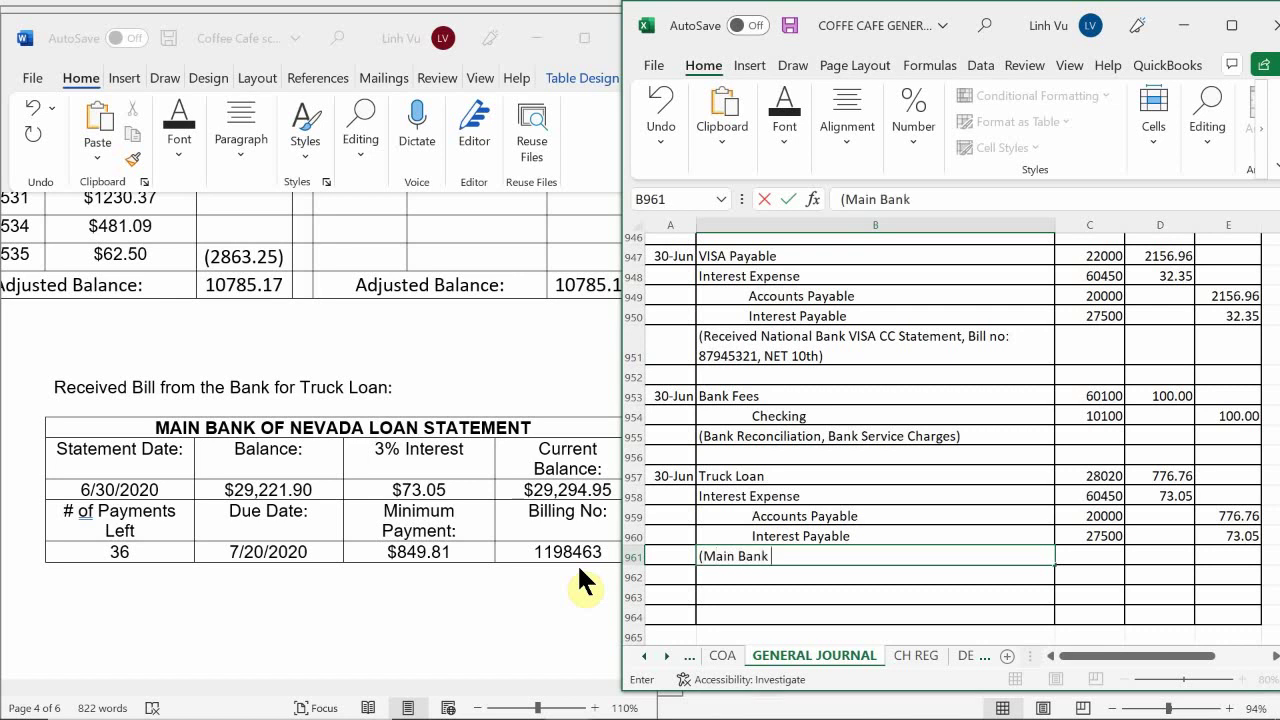
{"action": "type", "text": " NV, Billing N"}
{"action": "key", "text": "BackSpace"}
{"action": "key", "text": "BackSpace"}
{"action": "key", "text": "BackSpace"}
{"action": "key", "text": "BackSpace"}
{"action": "key", "text": "BackSpace"}
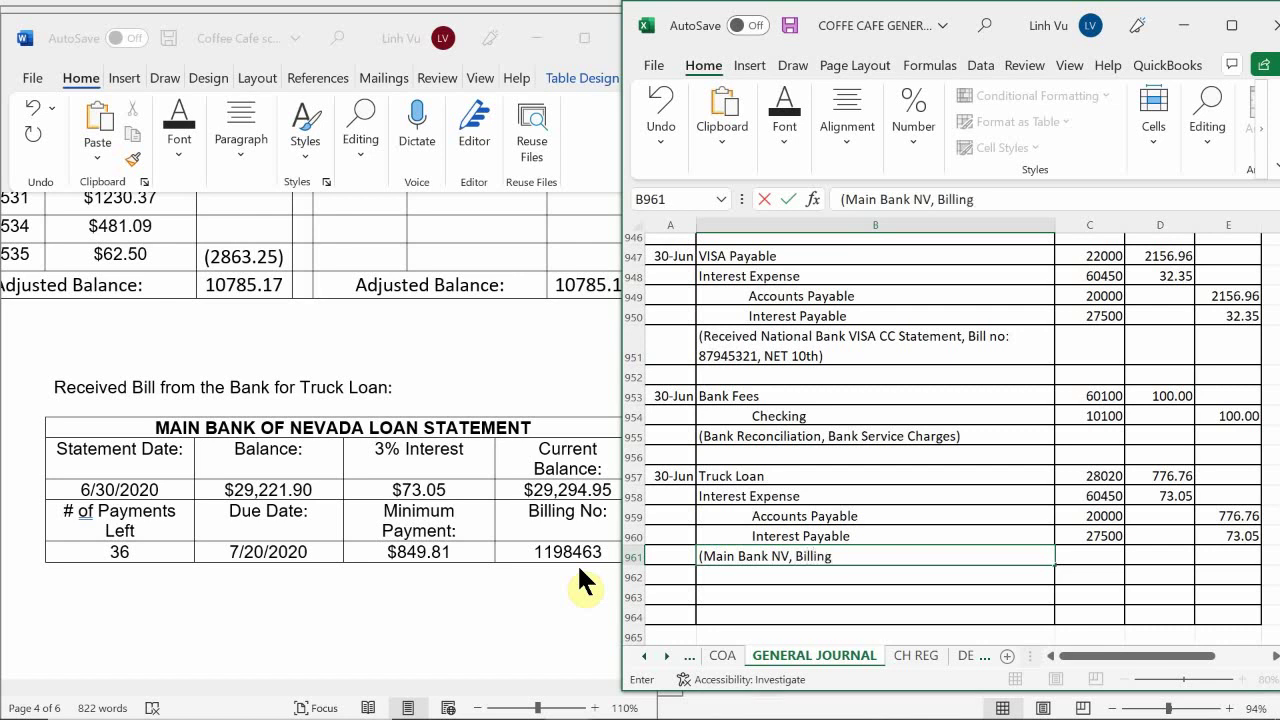
{"action": "type", "text": "#"}
{"action": "type", "text": "l;"}
{"action": "key", "text": "BackSpace"}
{"action": "key", "text": "BackSpace"}
{"action": "type", "text": ":119846"}
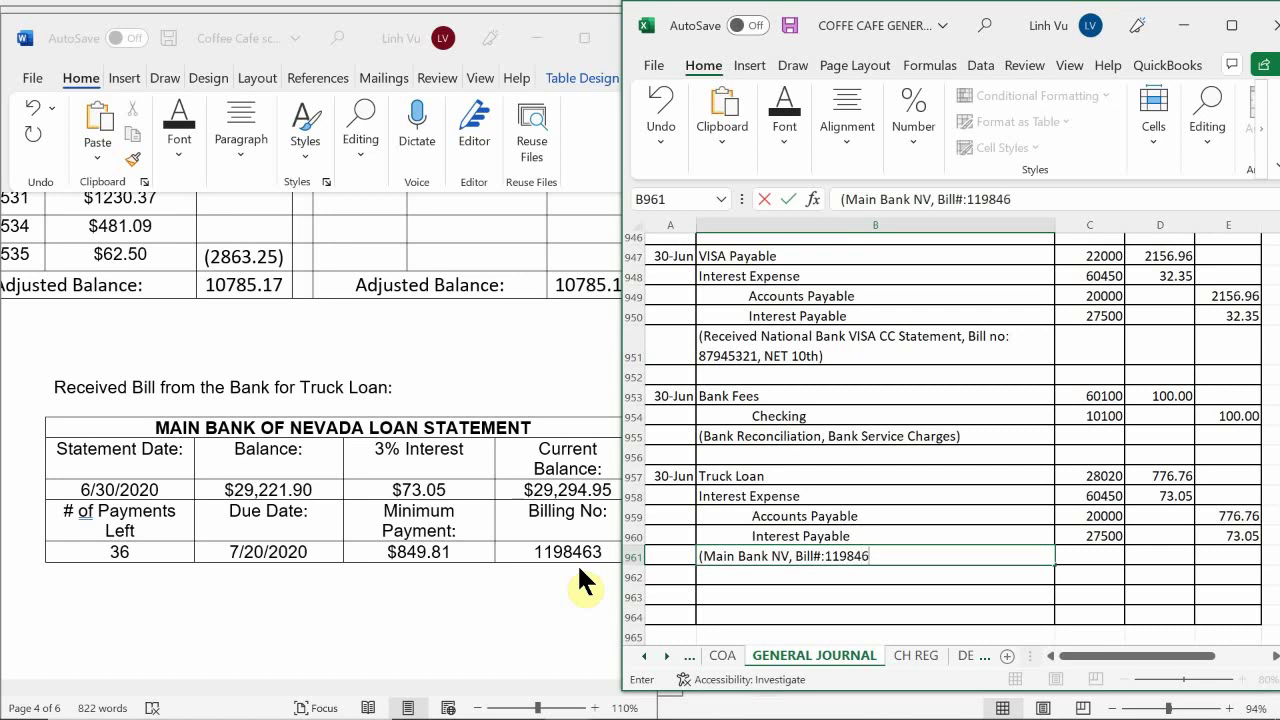
{"action": "type", "text": "3, Truck Loa"}
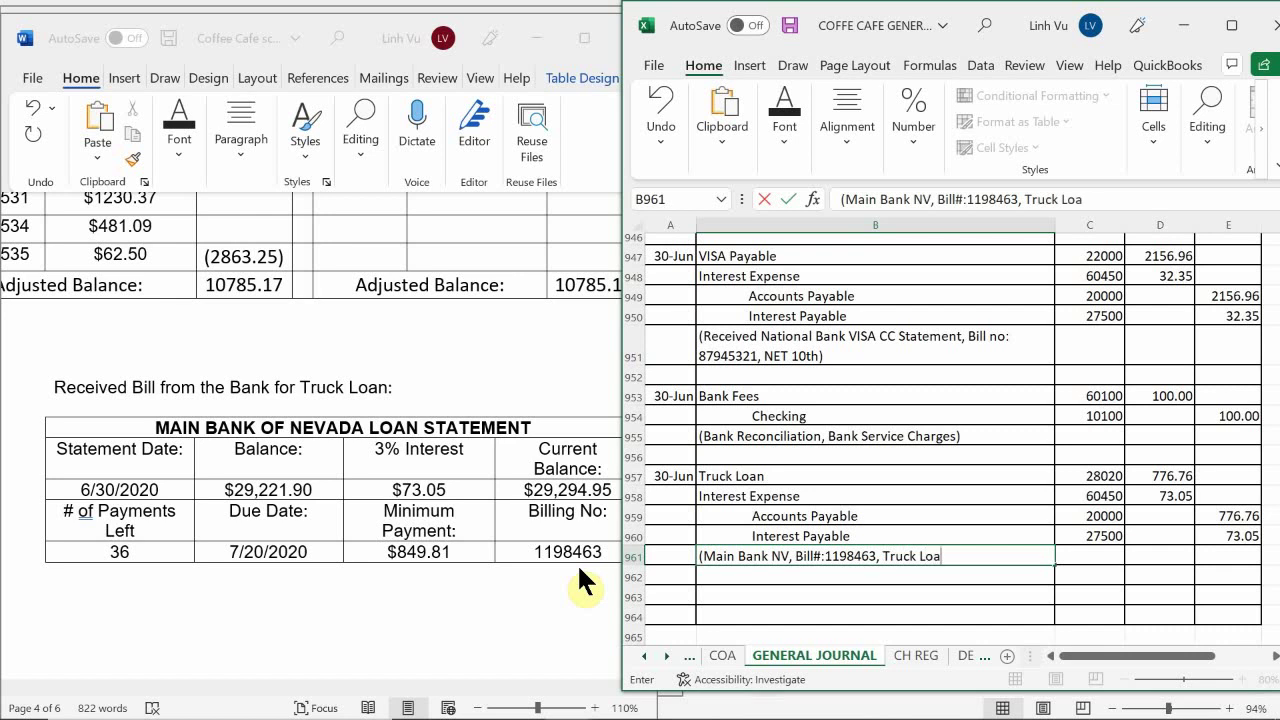
{"action": "type", "text": "n, NET 20_)"}
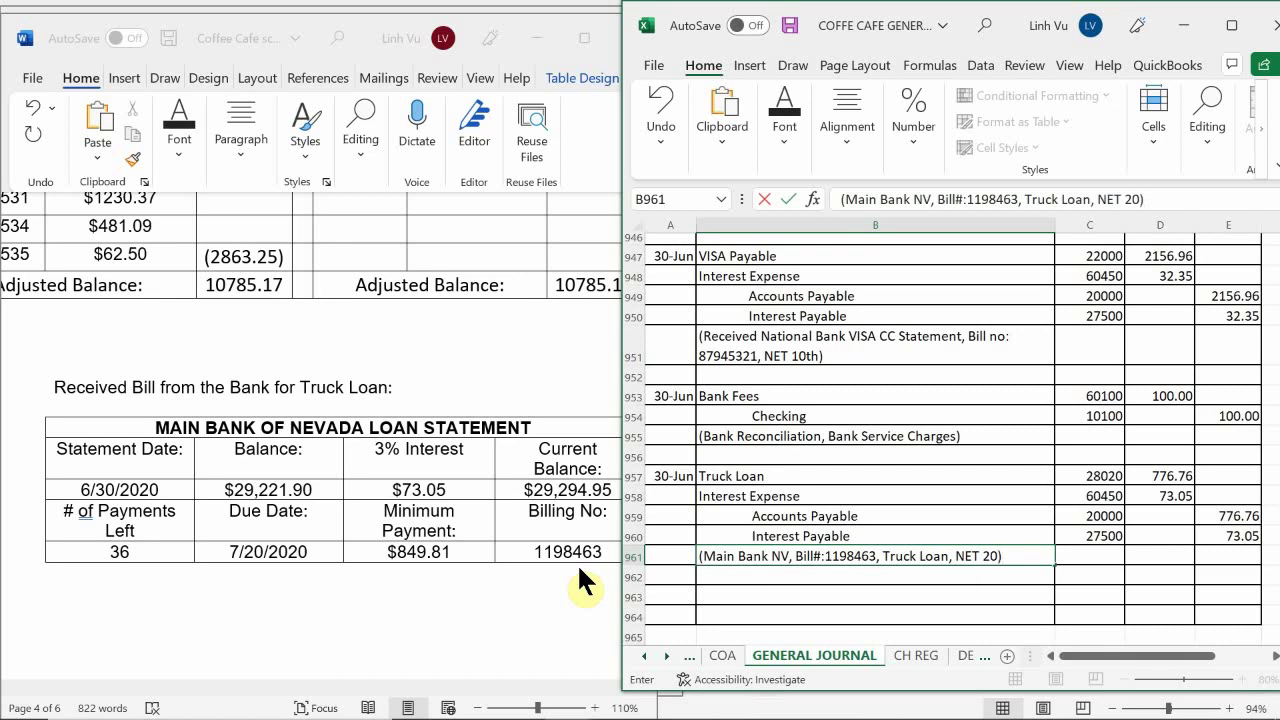
{"action": "key", "text": "Return"}
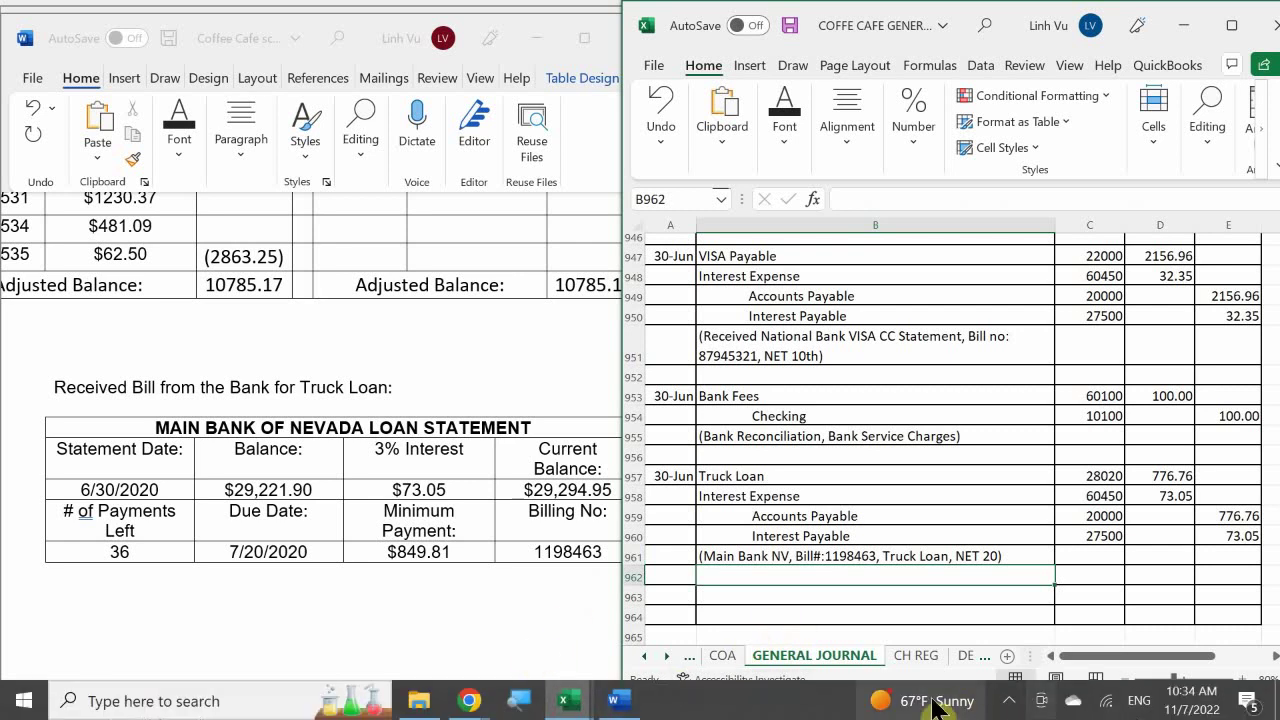
Bring the General Ledger workbook to the front from the taskbar
{"action": "left_click", "coordinate": [1010, 702]}
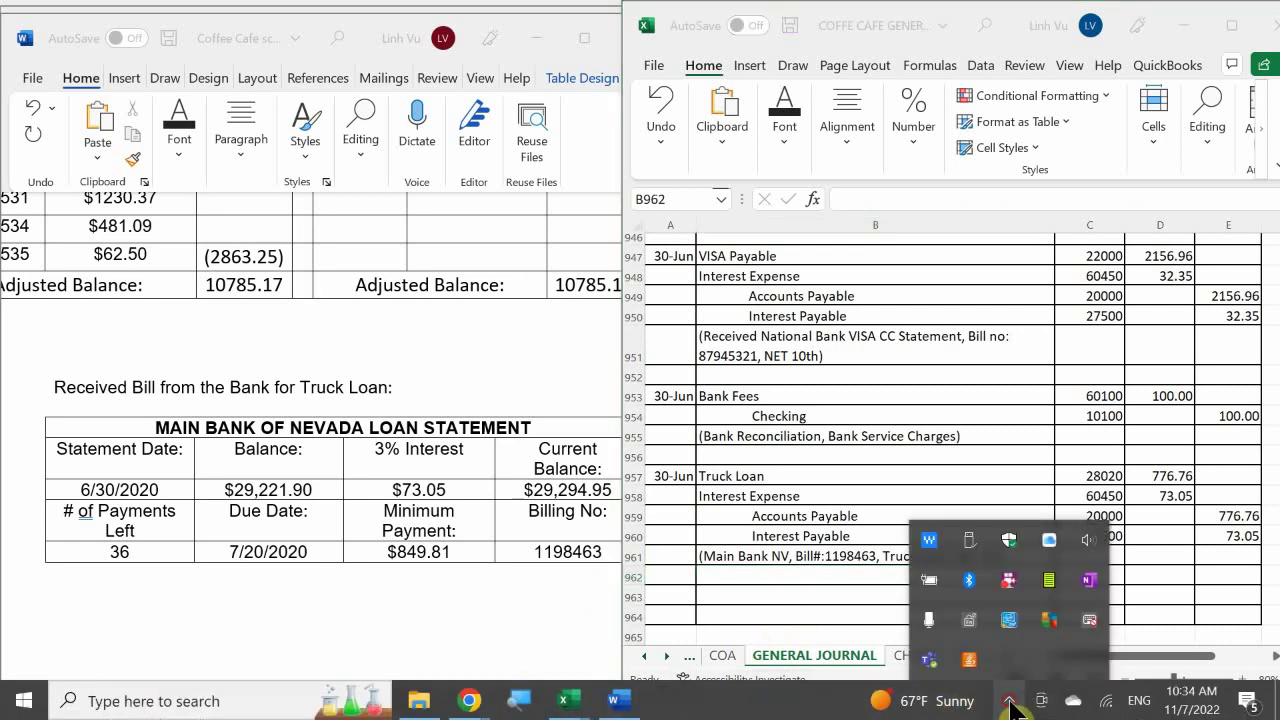
{"action": "left_click", "coordinate": [1010, 702]}
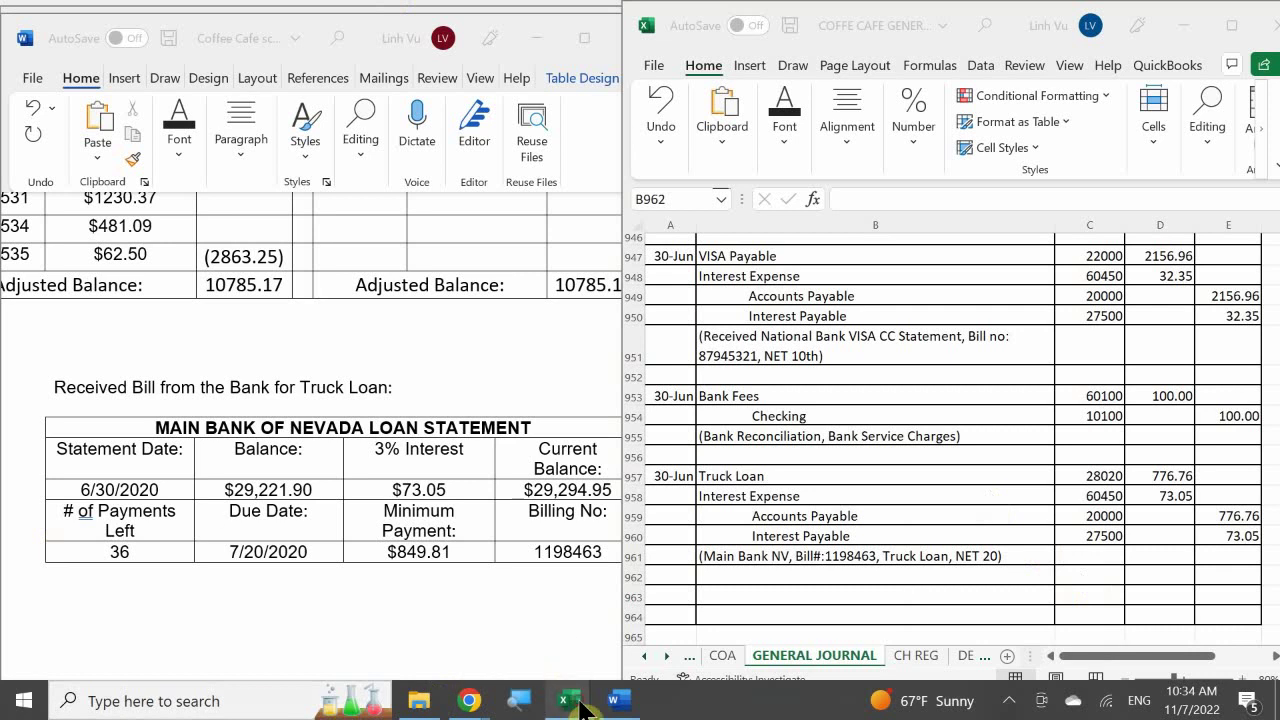
{"action": "mouse_move", "coordinate": [574, 704]}
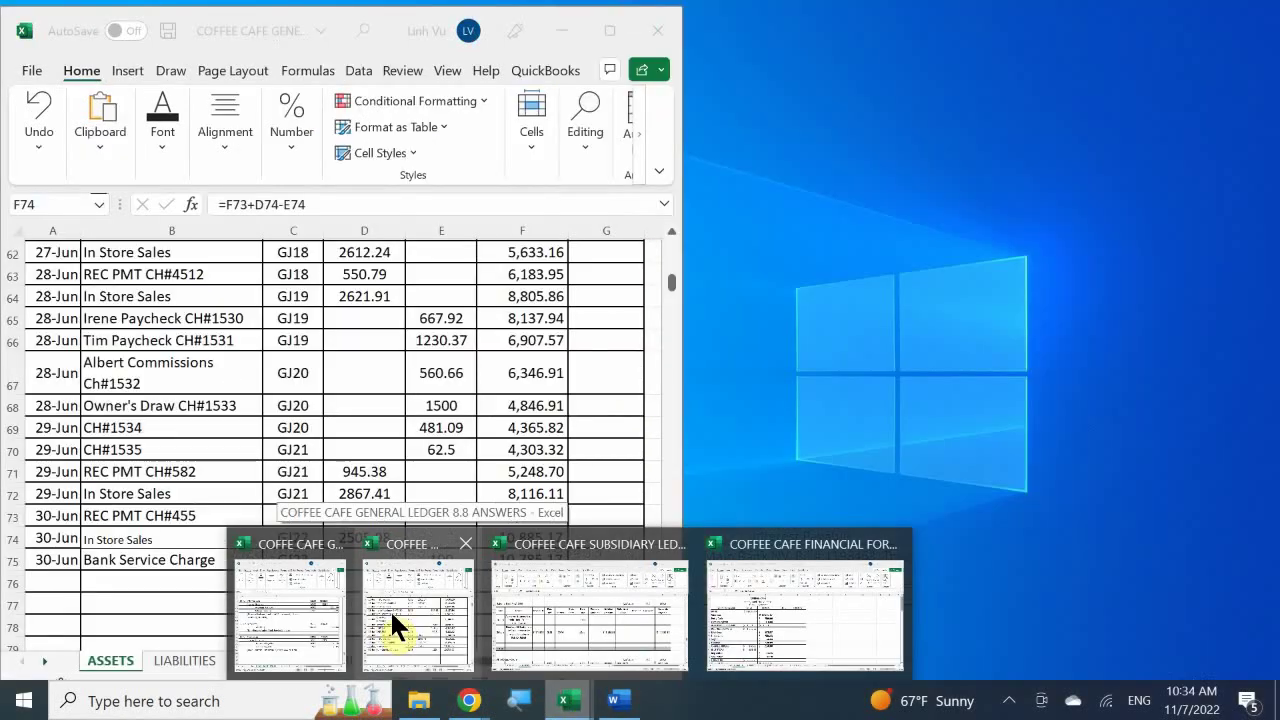
{"action": "left_click", "coordinate": [391, 616]}
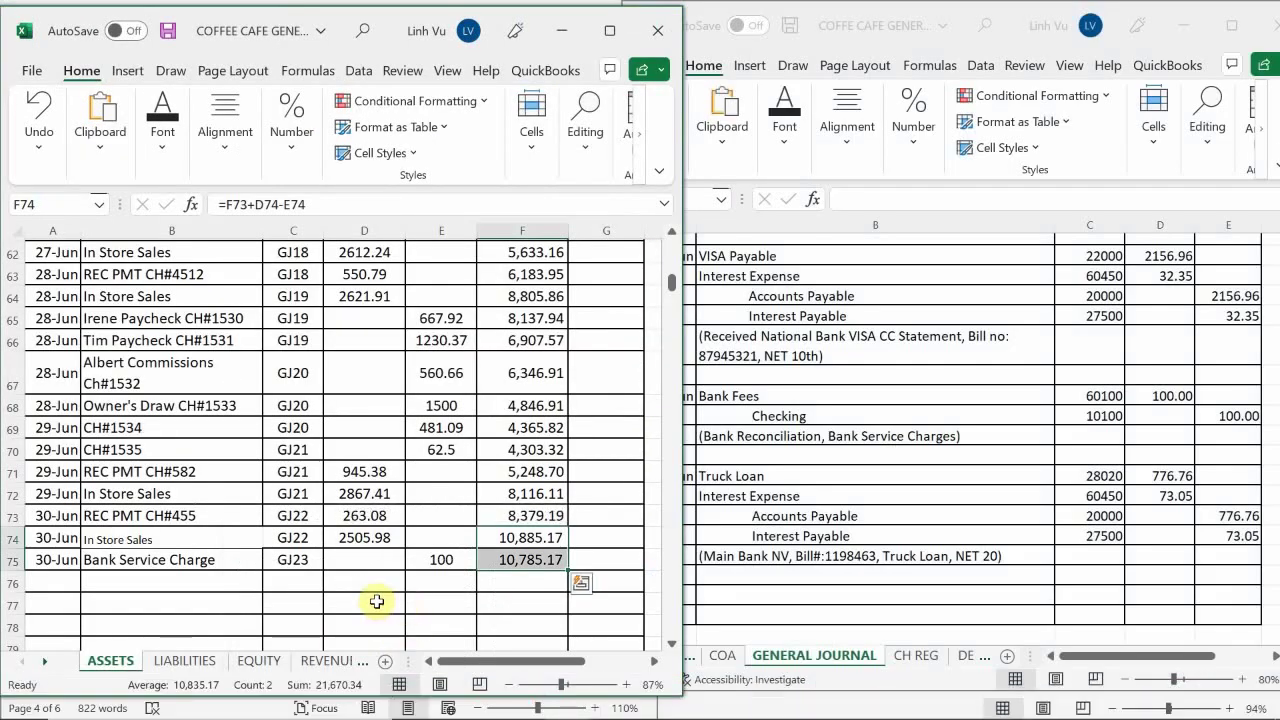
Go to the LIABILITIES sheet's Truck Loan account 28020 and select its next date cell
{"action": "left_click", "coordinate": [326, 550]}
{"action": "scroll", "coordinate": [325, 548], "scroll_direction": "down", "scroll_amount": 10}
{"action": "scroll", "coordinate": [328, 546], "scroll_direction": "down", "scroll_amount": 6}
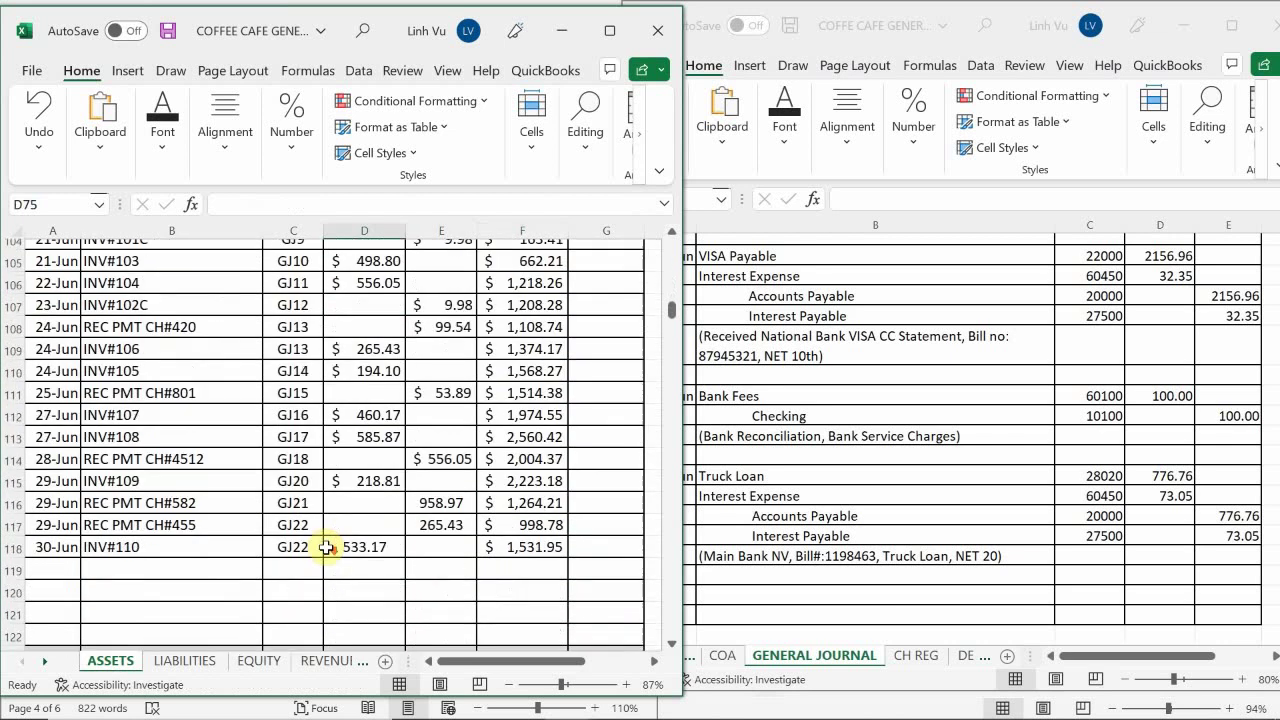
{"action": "left_click", "coordinate": [190, 662]}
{"action": "scroll", "coordinate": [235, 532], "scroll_direction": "down", "scroll_amount": 12}
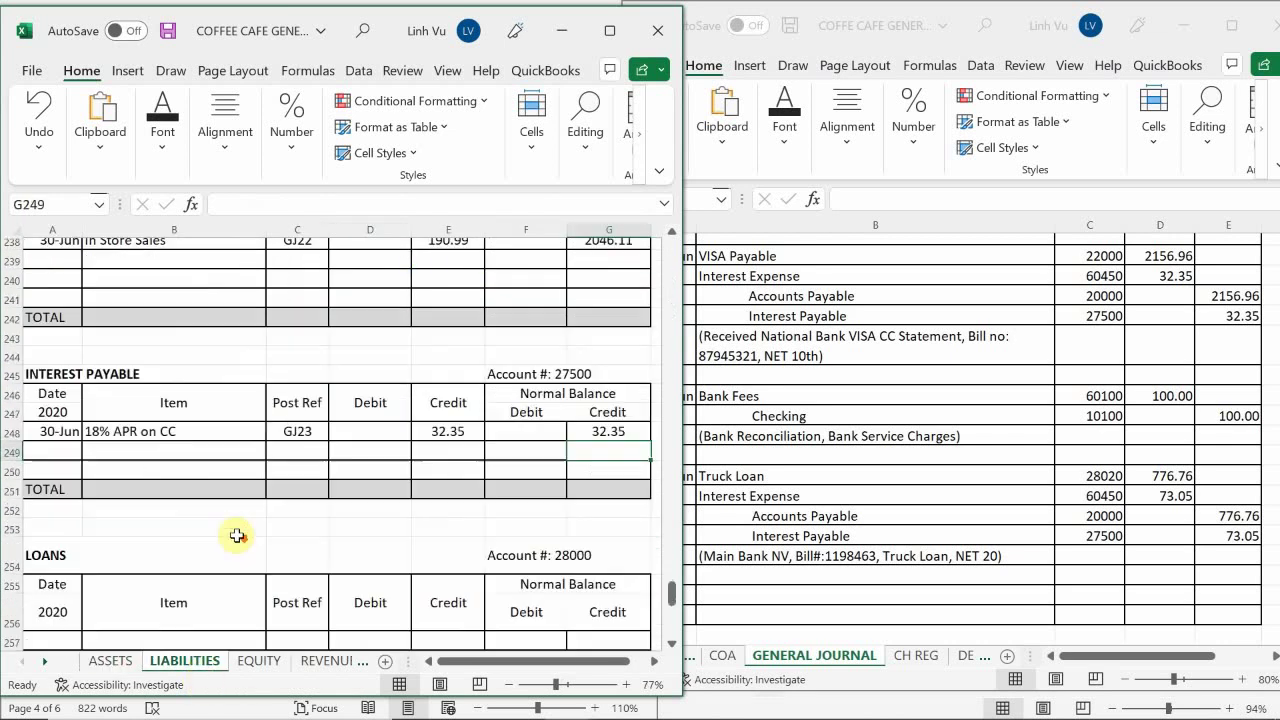
{"action": "scroll", "coordinate": [228, 532], "scroll_direction": "up", "scroll_amount": 3}
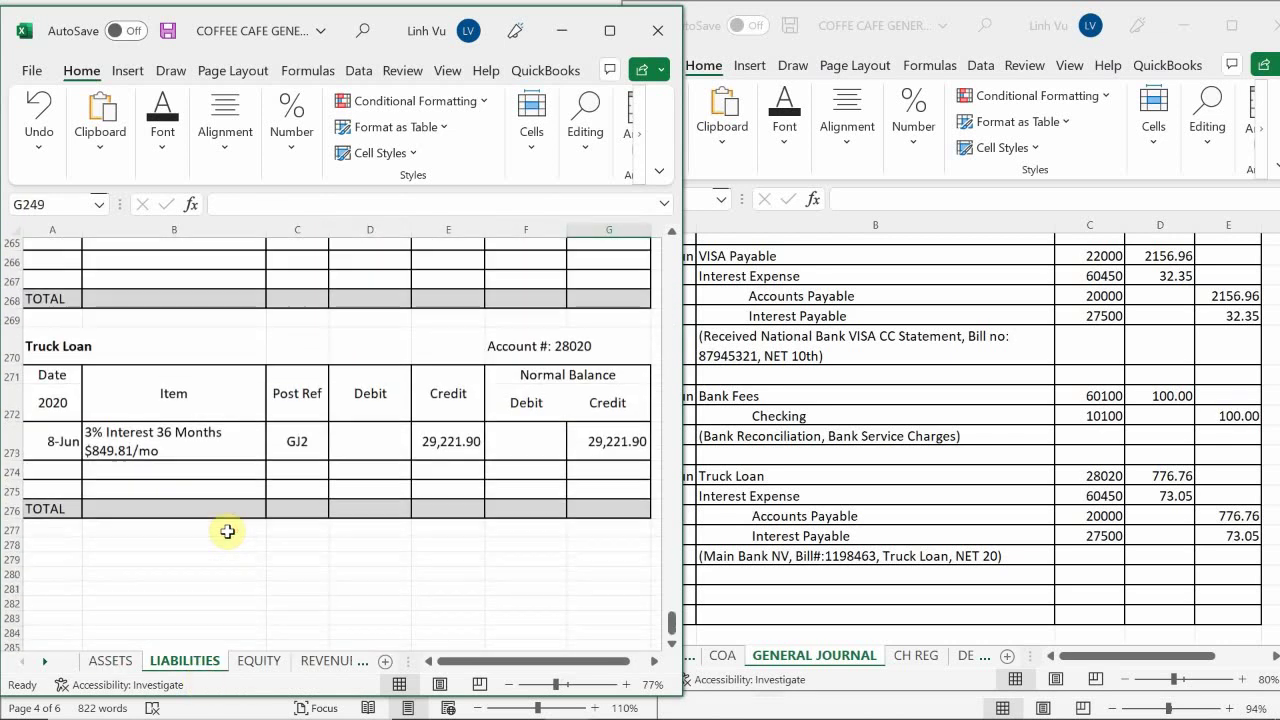
{"action": "left_click", "coordinate": [72, 534]}
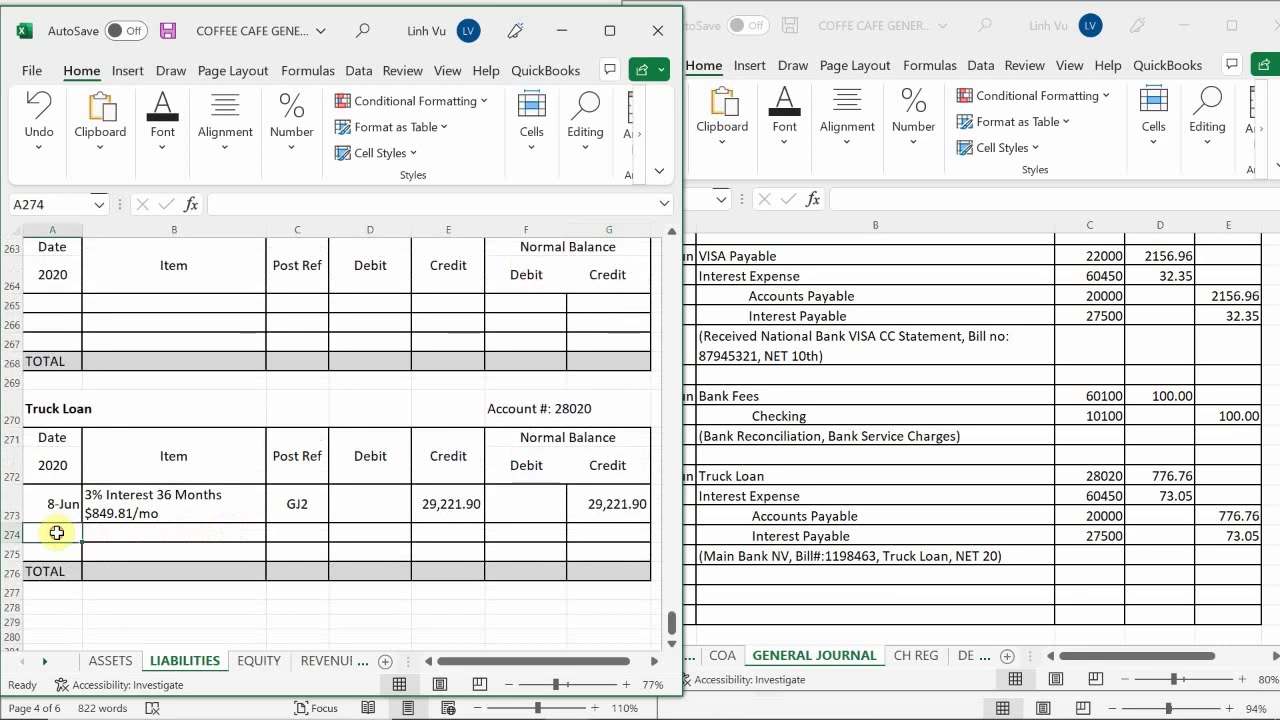
Start a Truck Loan ledger row dated 30-Jun with item 'Rec Bill'
{"action": "type", "text": "6/30"}
{"action": "key", "text": "Return"}
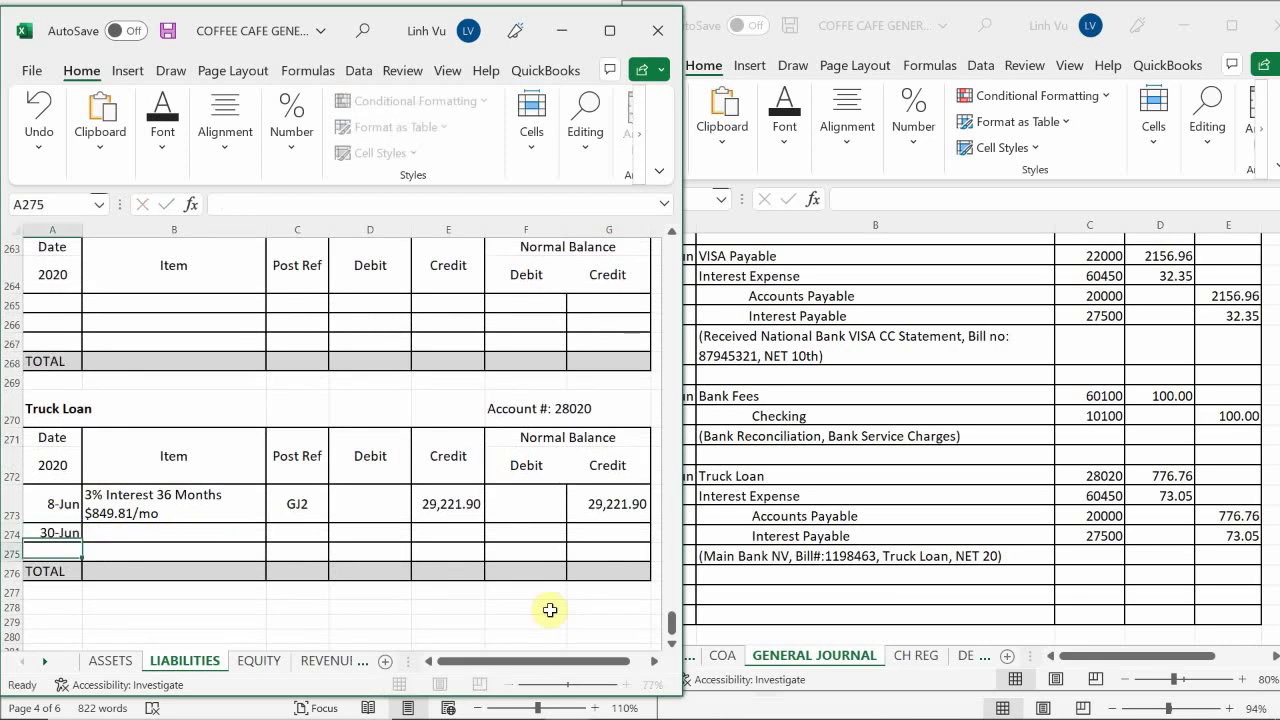
{"action": "key", "text": "Right"}
{"action": "key", "text": "Up"}
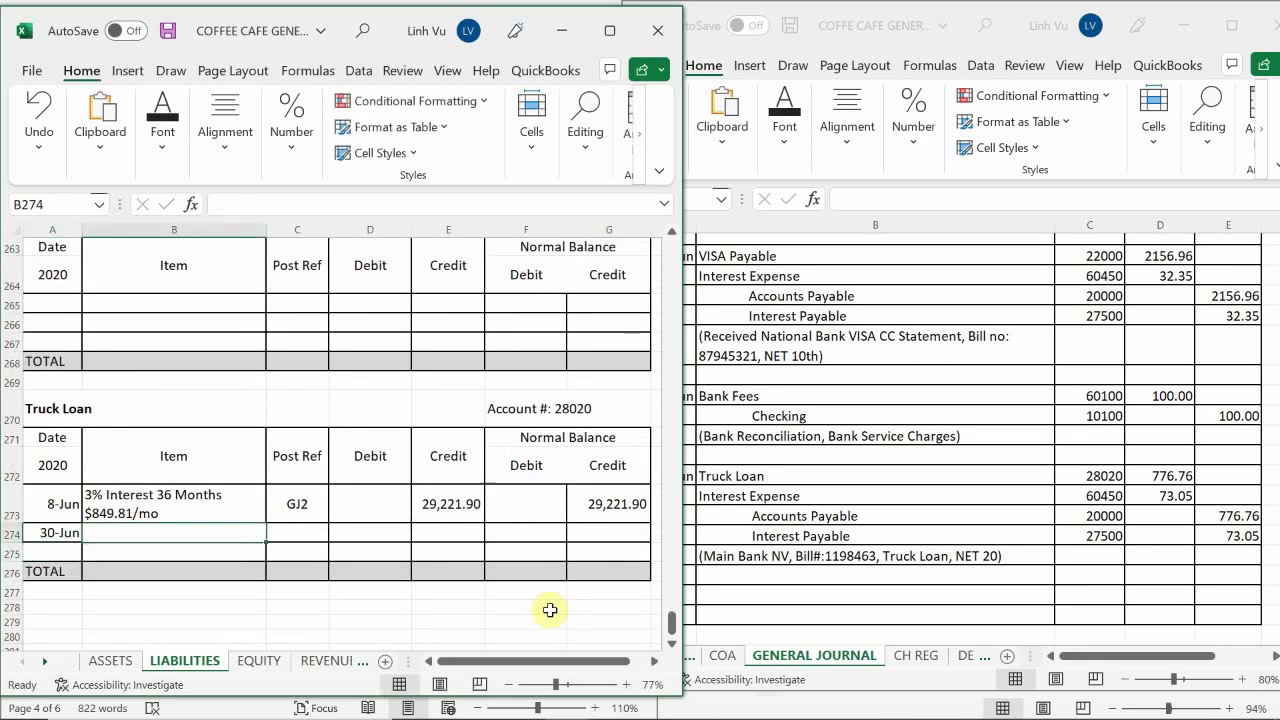
{"action": "type", "text": "REco"}
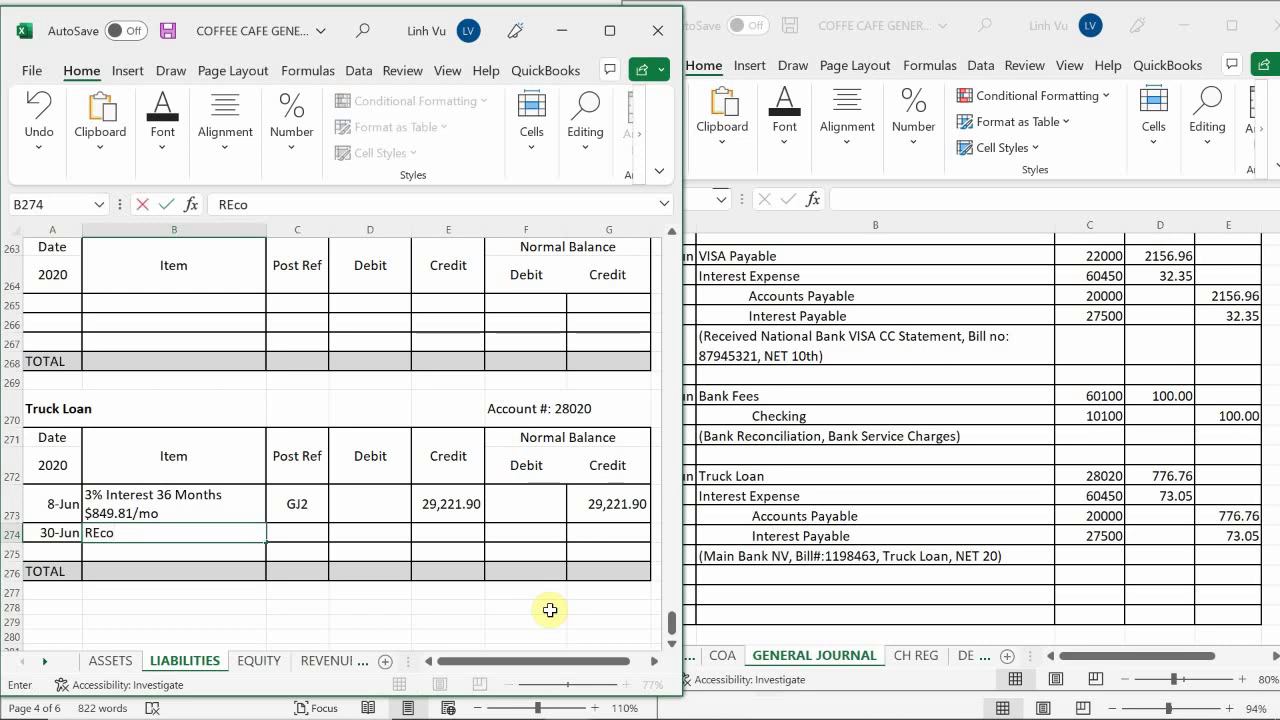
{"action": "key", "text": "BackSpace"}
{"action": "key", "text": "BackSpace"}
{"action": "key", "text": "BackSpace"}
{"action": "type", "text": "ec N"}
{"action": "key", "text": "BackSpace"}
{"action": "type", "text": "Bo"}
{"action": "key", "text": "BackSpace"}
{"action": "type", "text": "ill"}
{"action": "key", "text": "Tab"}
Give the 30-Jun Truck Loan row post reference GJ23 and a 776.76 debit
{"action": "type", "text": "GK"}
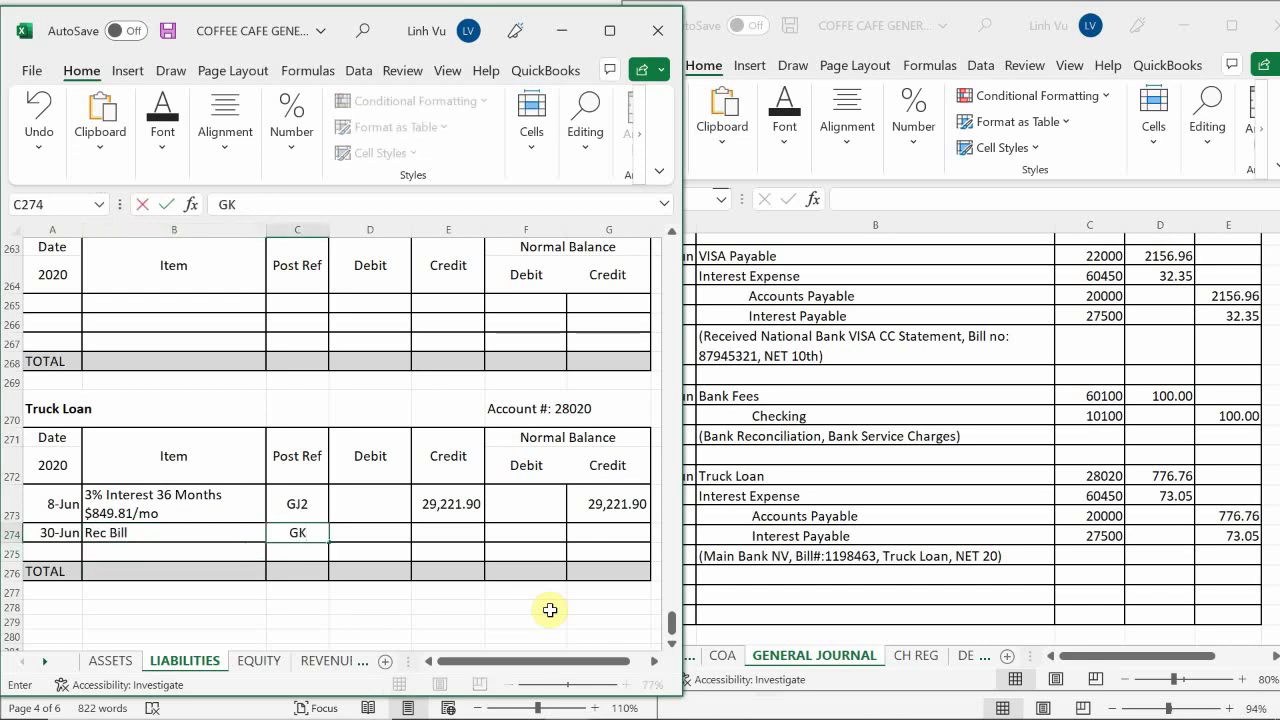
{"action": "key", "text": "BackSpace"}
{"action": "type", "text": "J23"}
{"action": "key", "text": "Tab"}
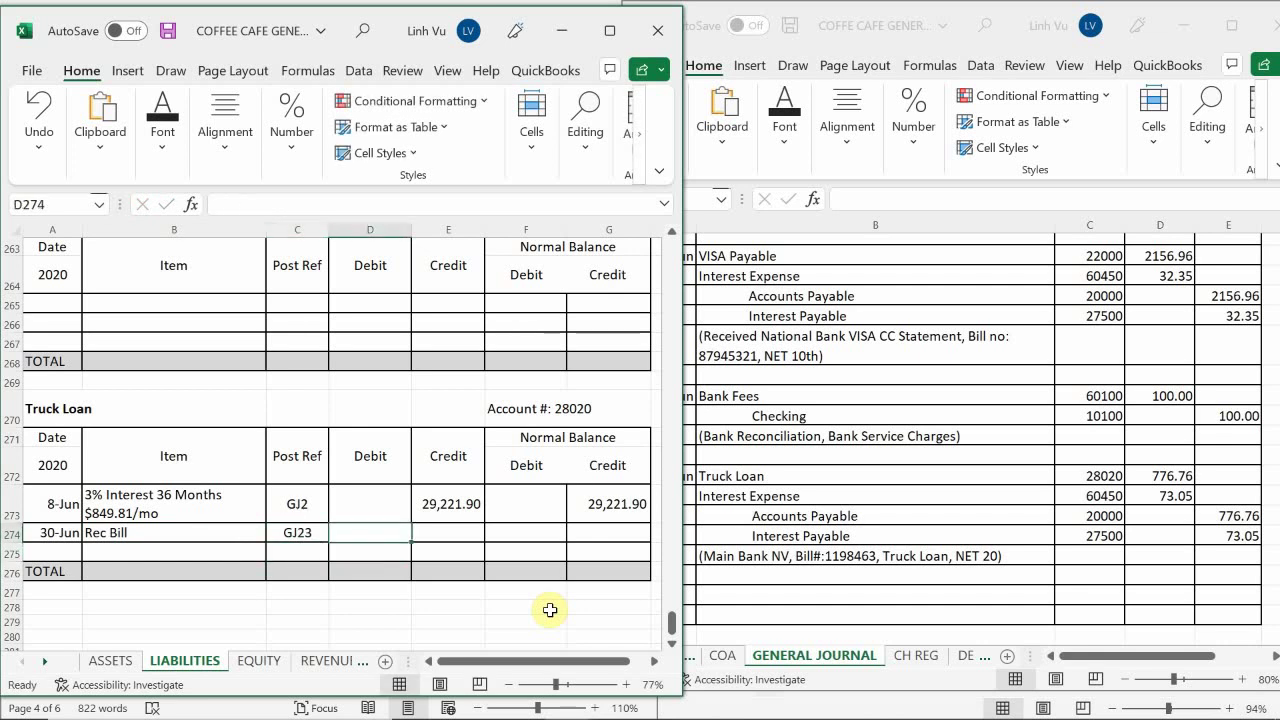
{"action": "type", "text": "776.76"}
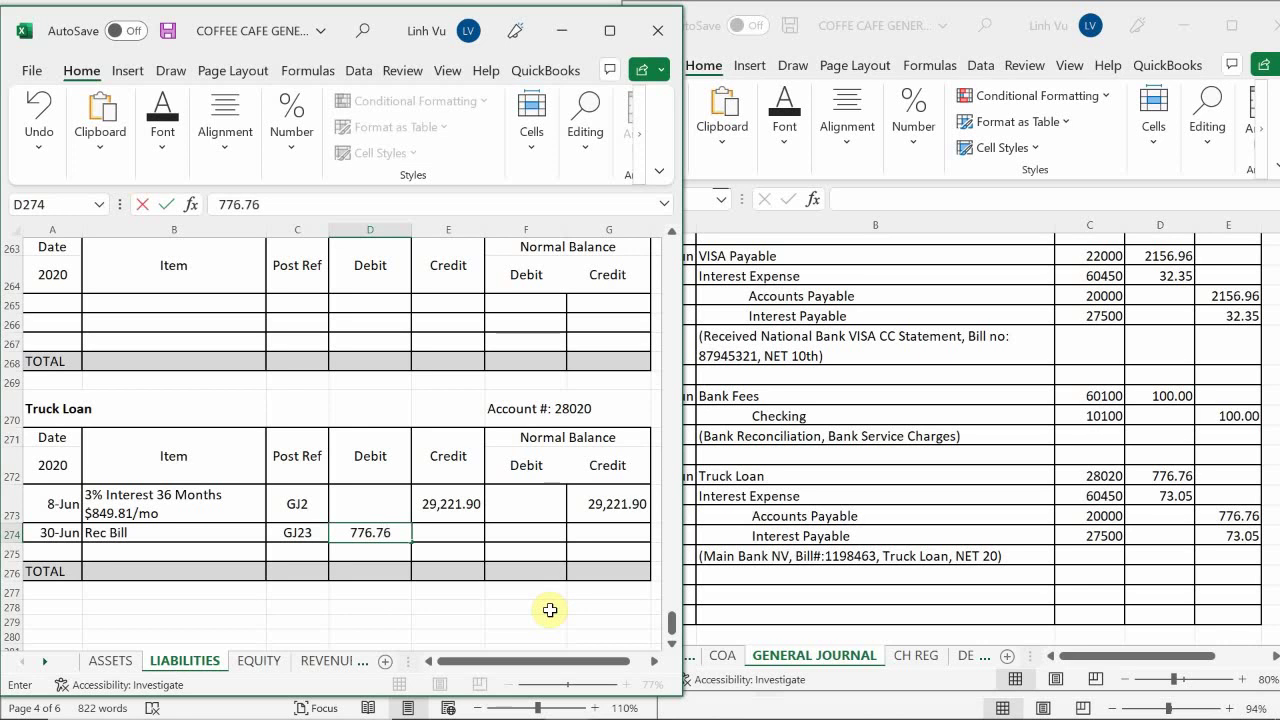
{"action": "key", "text": "Return"}
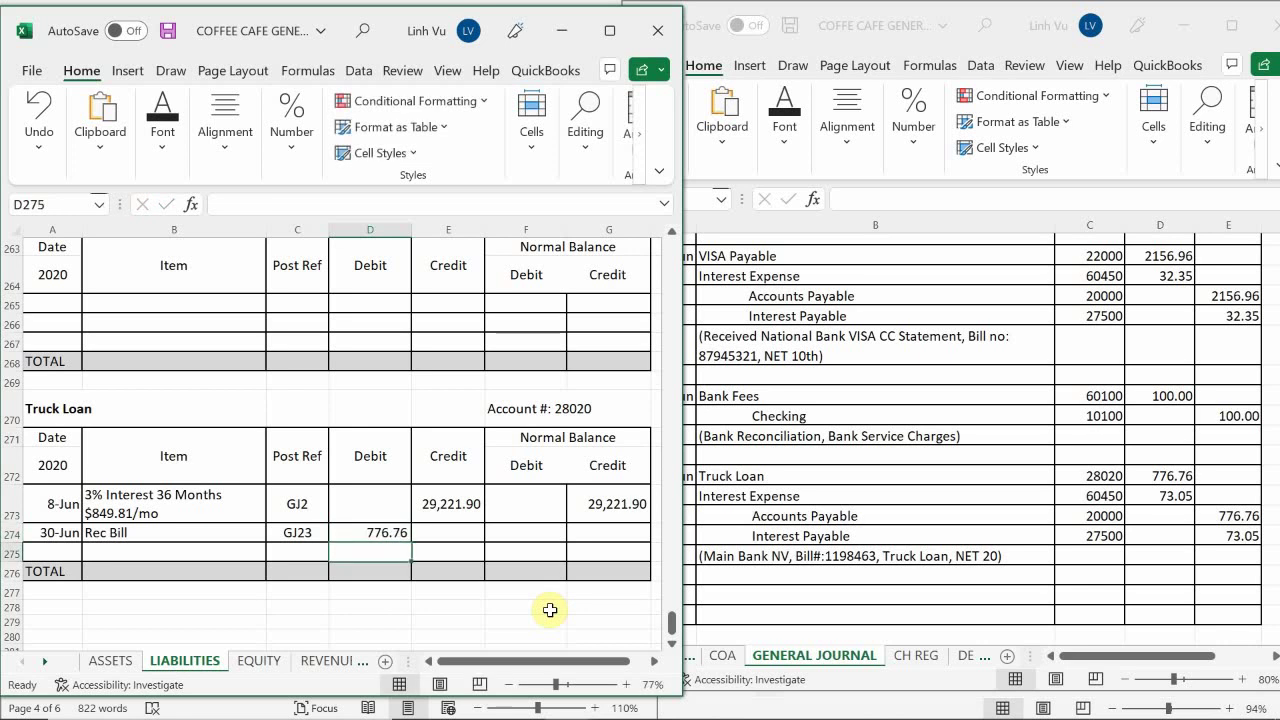
{"action": "key", "text": "Up"}
{"action": "key", "text": "Right"}
{"action": "key", "text": "Right"}
{"action": "key", "text": "Right"}
{"action": "key", "text": "Right"}
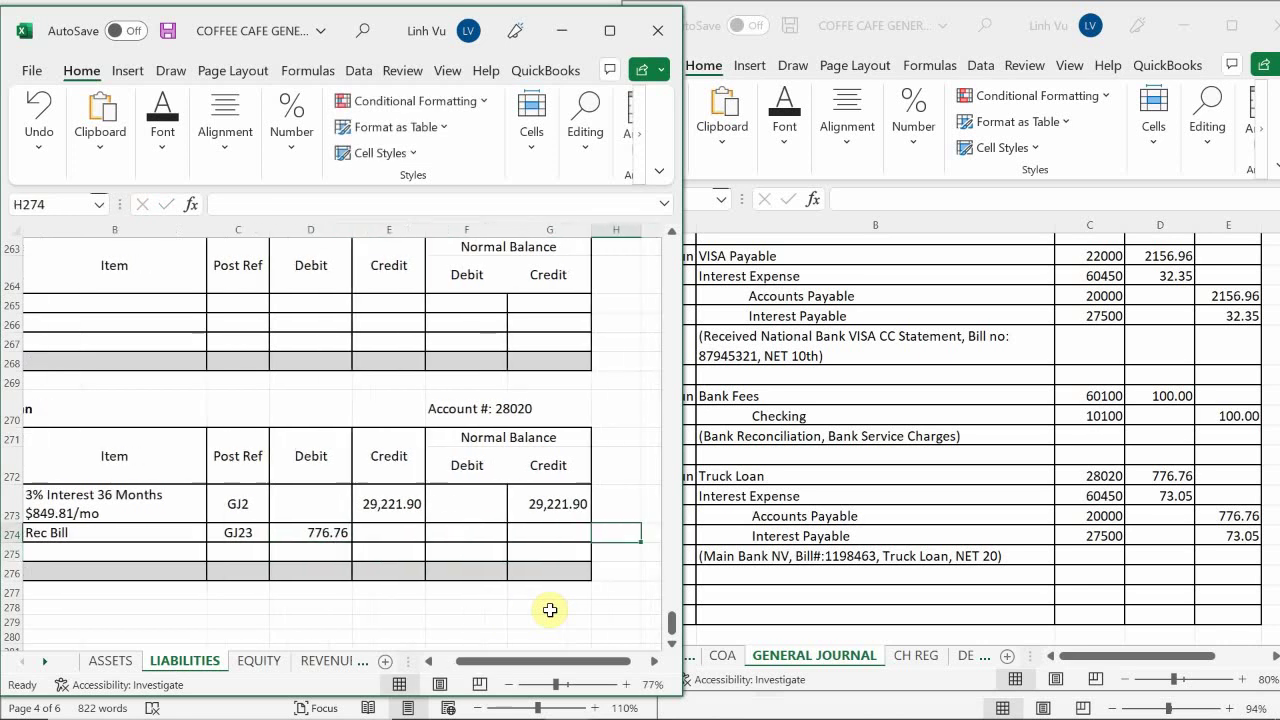
{"action": "key", "text": "Down"}
{"action": "key", "text": "Left"}
{"action": "key", "text": "Left"}
{"action": "key", "text": "Left"}
{"action": "key", "text": "Left"}
{"action": "key", "text": "Left"}
{"action": "key", "text": "Left"}
{"action": "key", "text": "Left"}
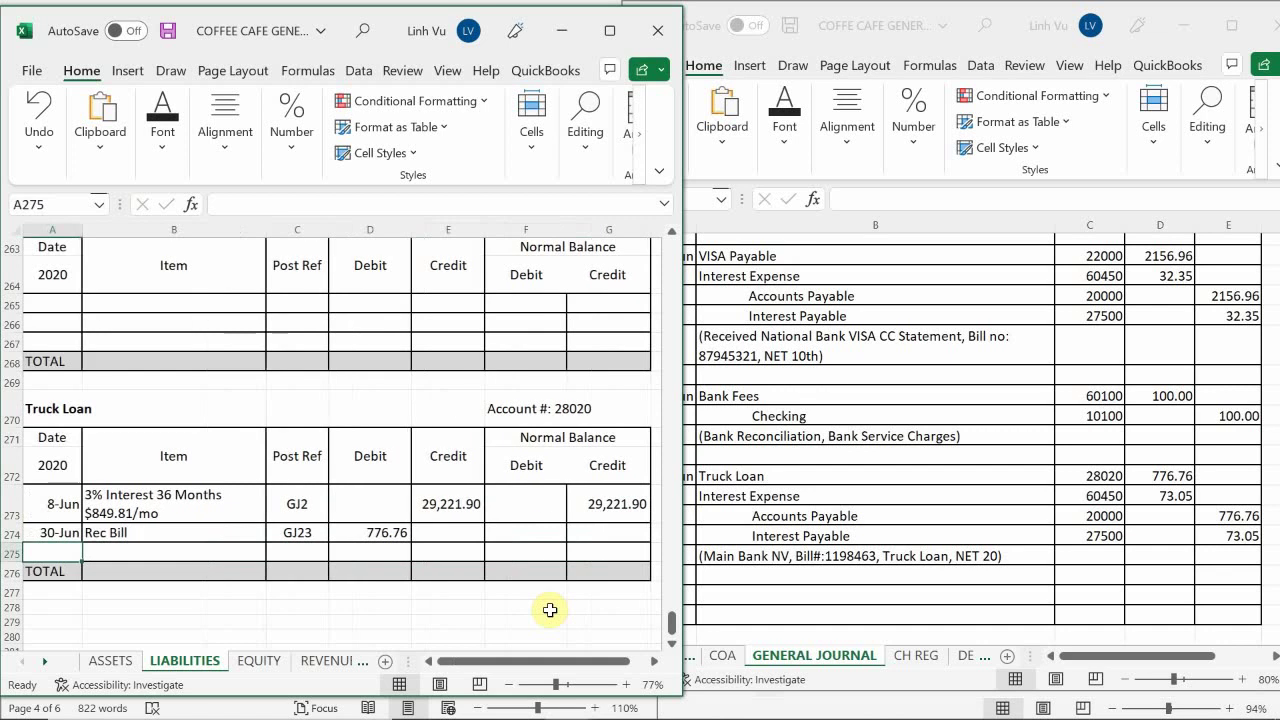
Enter =G273+E274-D274 in G274 for a 28,445.14 credit balance
{"action": "left_click", "coordinate": [592, 529]}
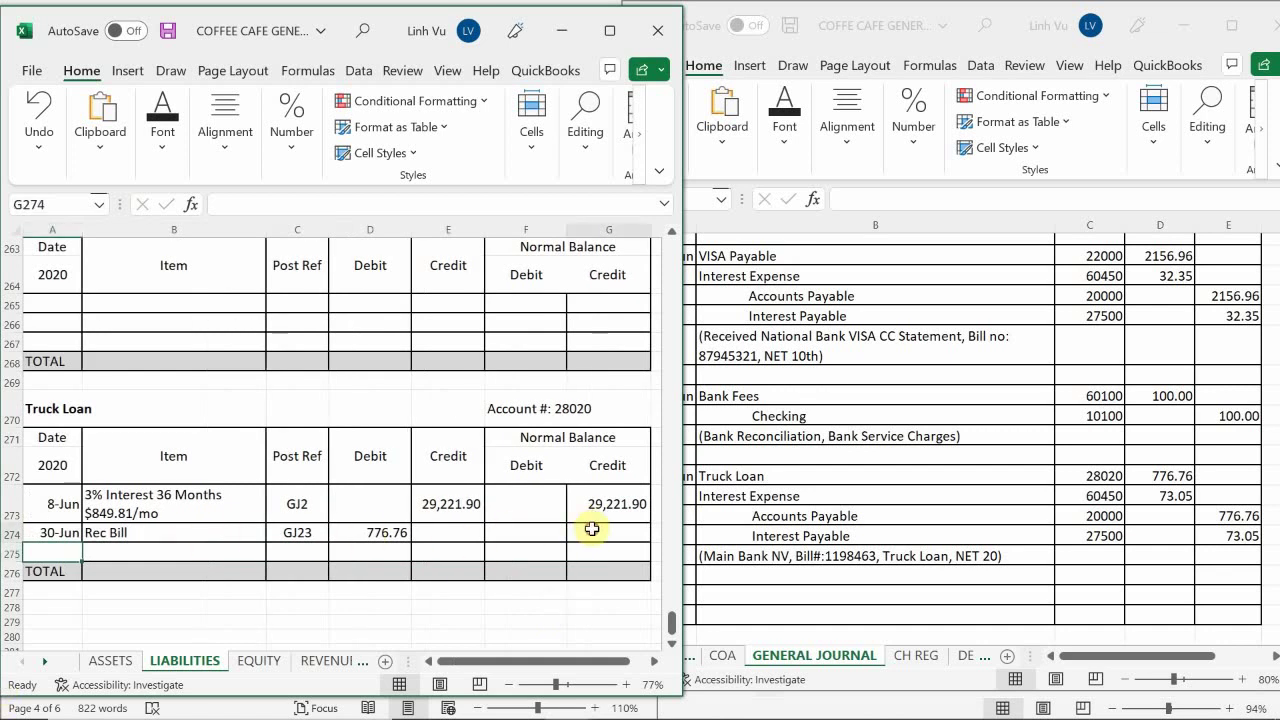
{"action": "type", "text": "="}
{"action": "key", "text": "Up"}
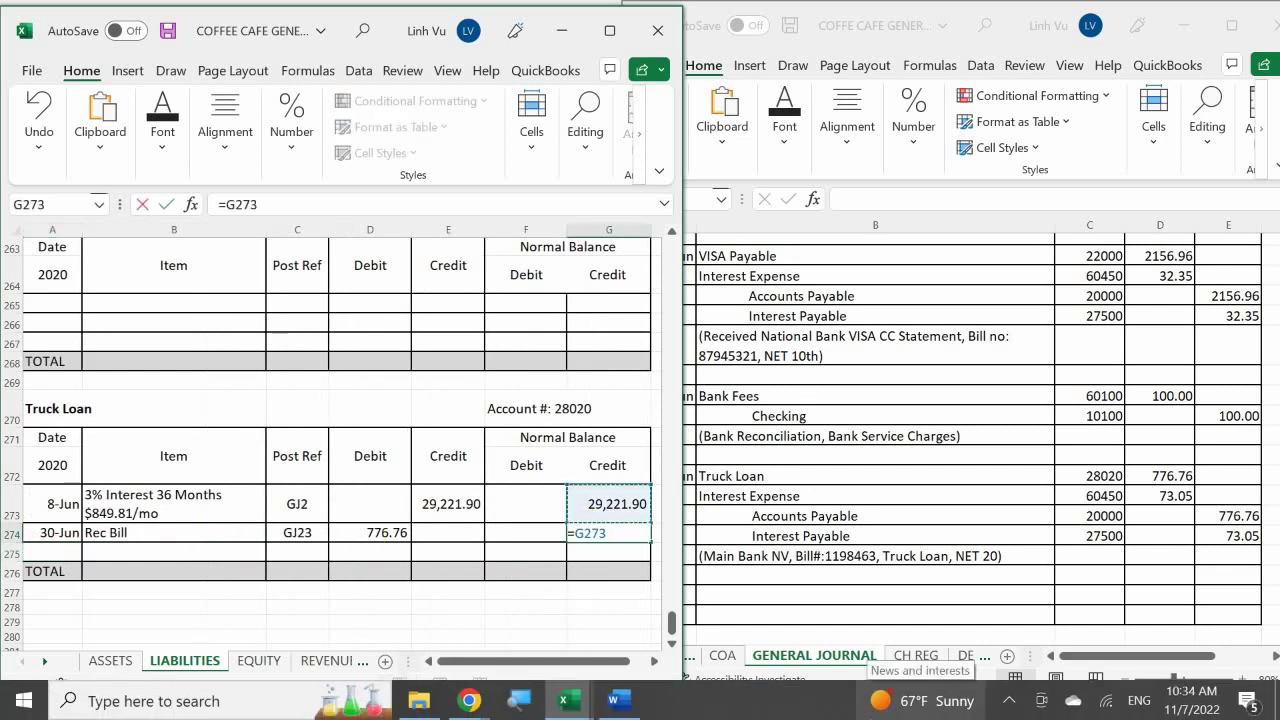
{"action": "type", "text": "+"}
{"action": "key", "text": "Left"}
{"action": "key", "text": "Left"}
{"action": "key", "text": "Left"}
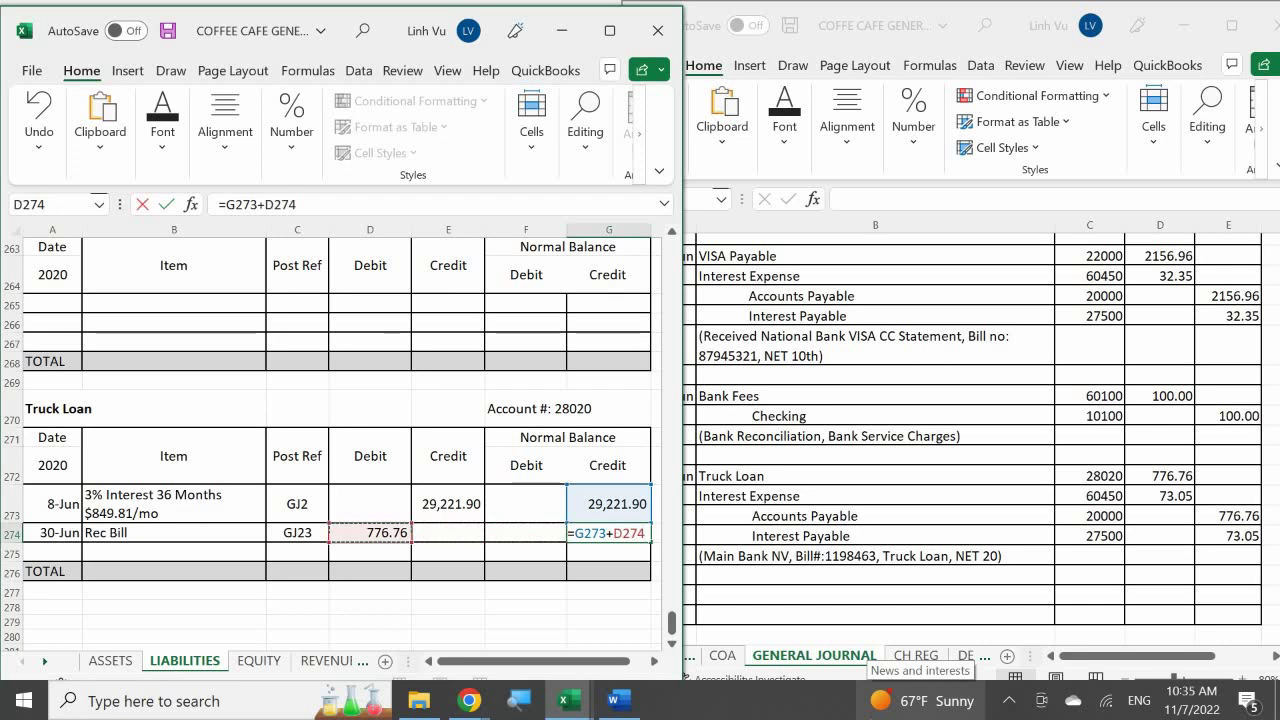
{"action": "type", "text": "-"}
{"action": "key", "text": "Left"}
{"action": "key", "text": "Left"}
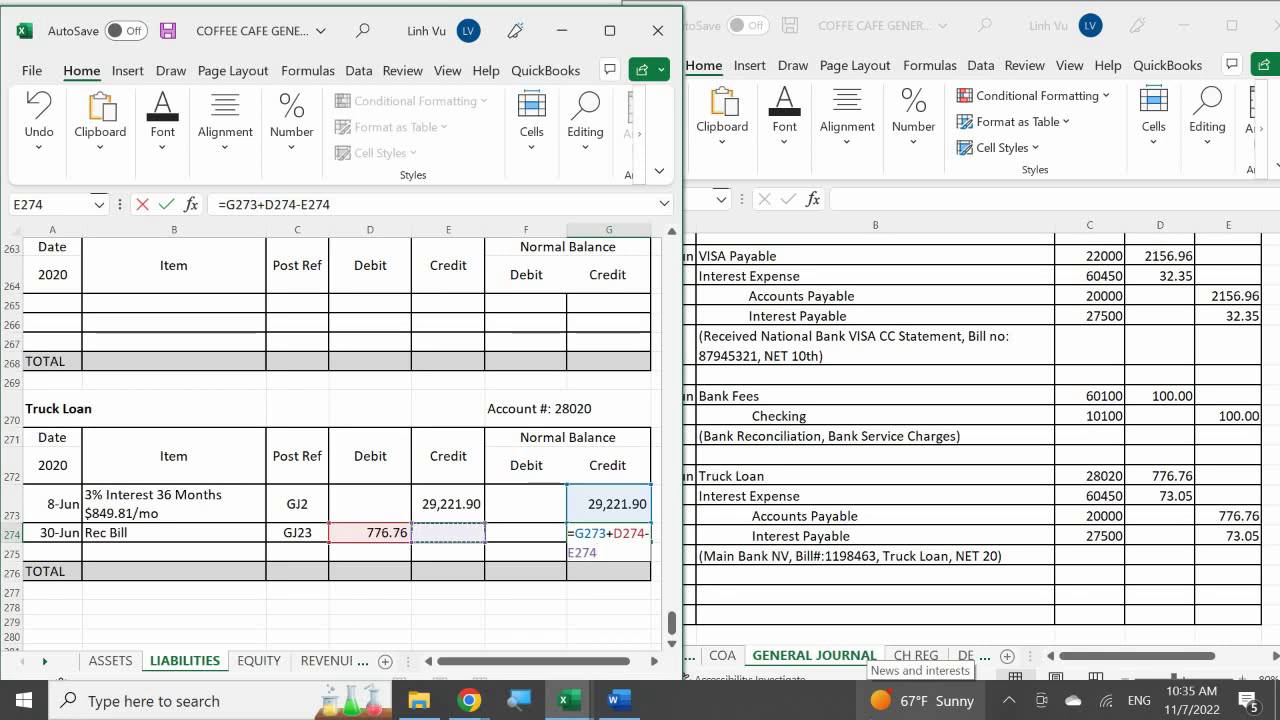
{"action": "key", "text": "BackSpace"}
{"action": "key", "text": "BackSpace"}
{"action": "key", "text": "BackSpace"}
{"action": "key", "text": "BackSpace"}
{"action": "key", "text": "BackSpace"}
{"action": "key", "text": "BackSpace"}
{"action": "key", "text": "BackSpace"}
{"action": "key", "text": "BackSpace"}
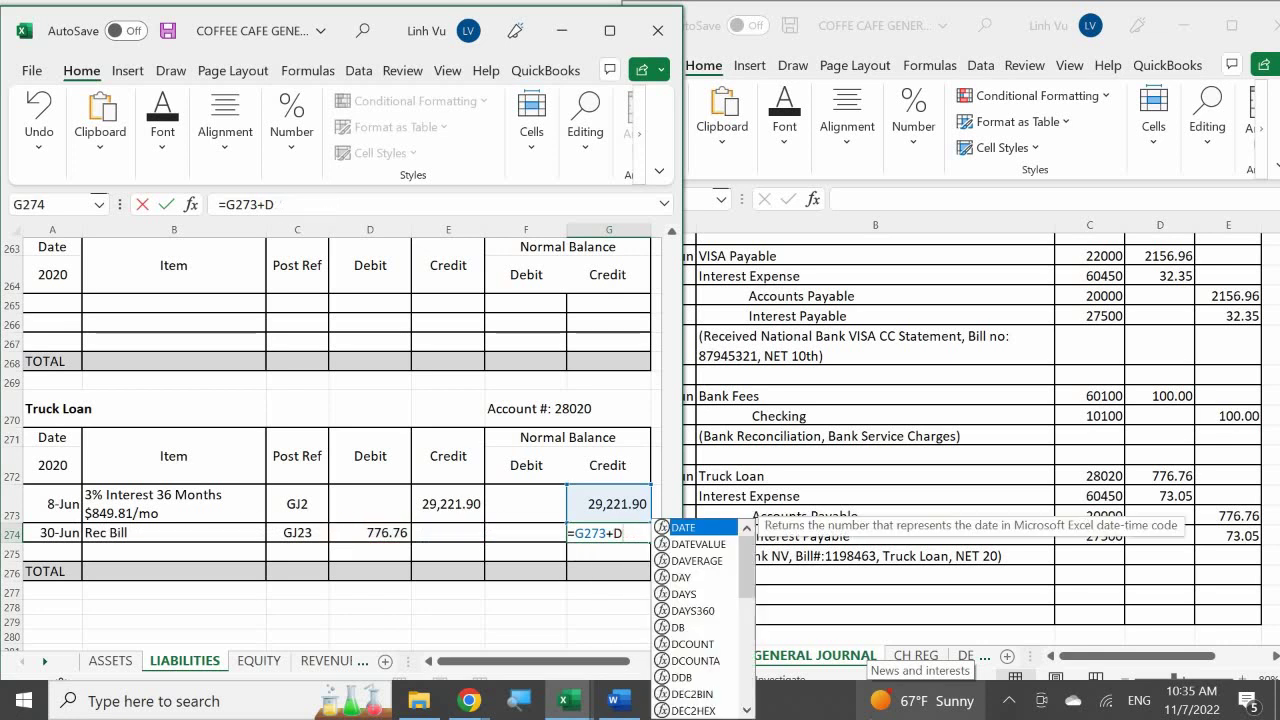
{"action": "key", "text": "BackSpace"}
{"action": "key", "text": "Left"}
{"action": "key", "text": "Left"}
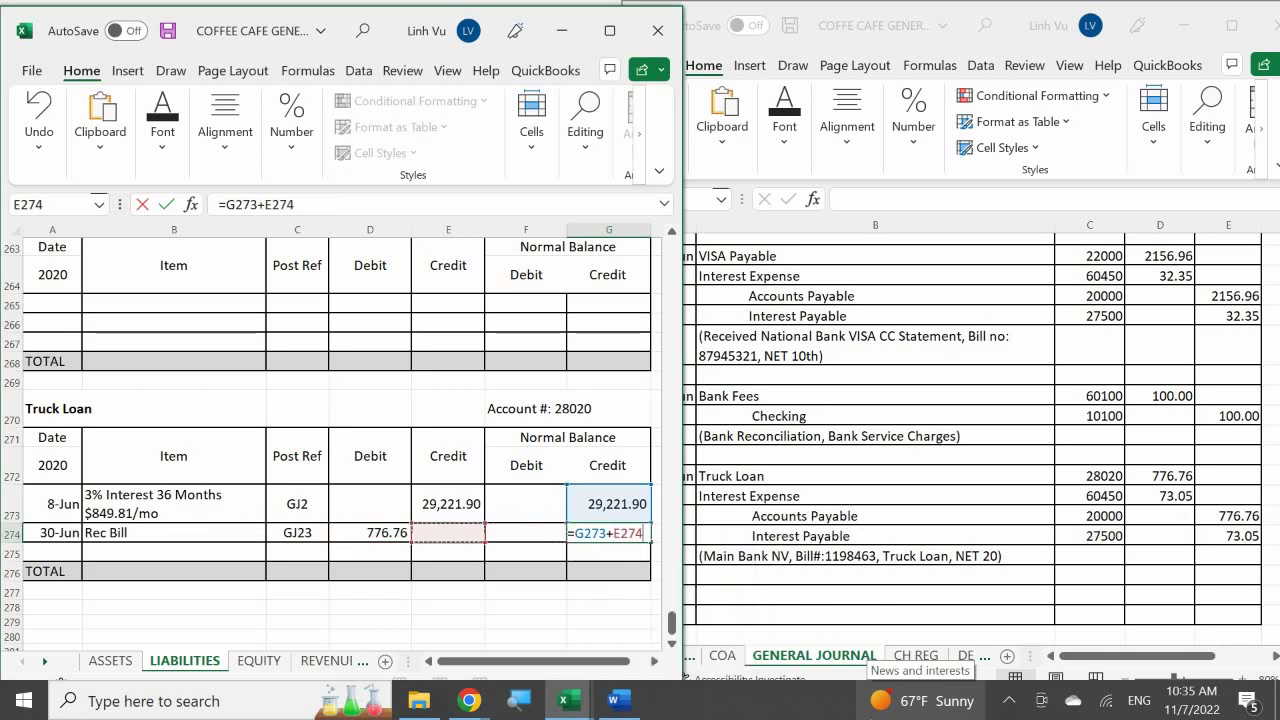
{"action": "type", "text": "-"}
{"action": "key", "text": "Left"}
{"action": "key", "text": "Left"}
{"action": "key", "text": "Left"}
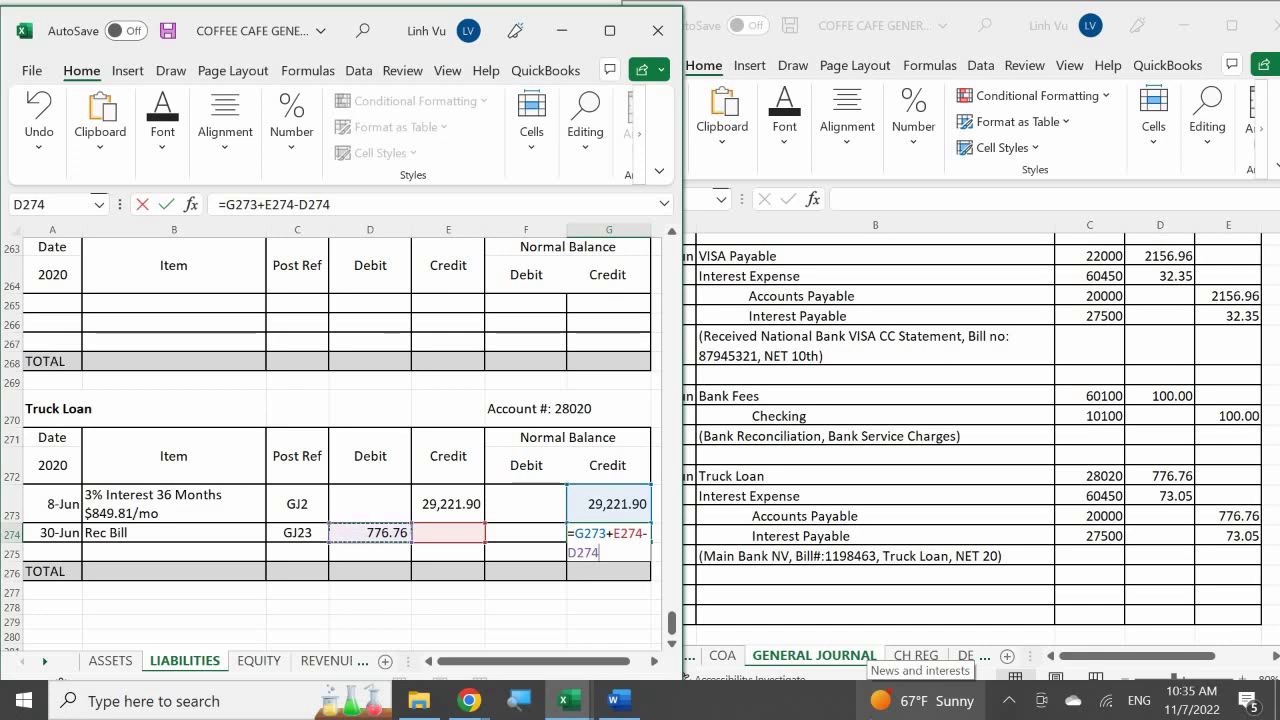
{"action": "key", "text": "Return"}
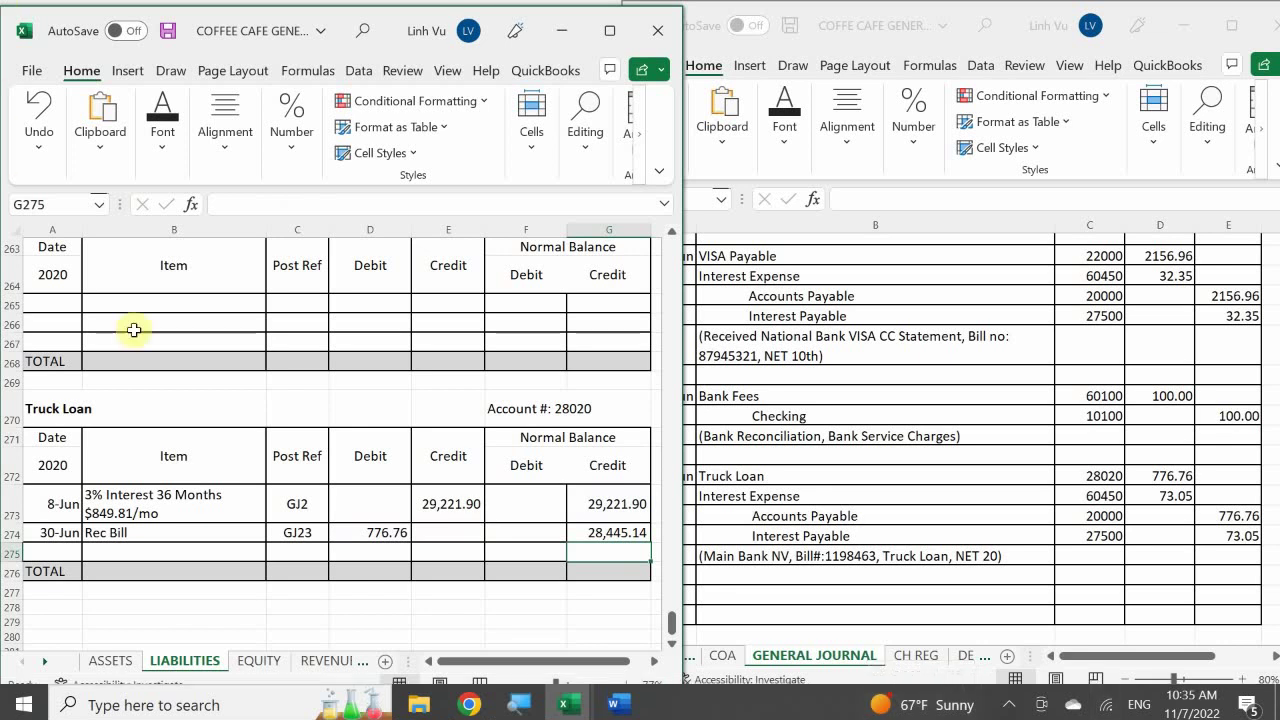
Add a 30-Jun Interest Payable row with the item '3% APR on Loan'
{"action": "scroll", "coordinate": [209, 369], "scroll_direction": "up", "scroll_amount": 3}
{"action": "scroll", "coordinate": [209, 369], "scroll_direction": "up", "scroll_amount": 3}
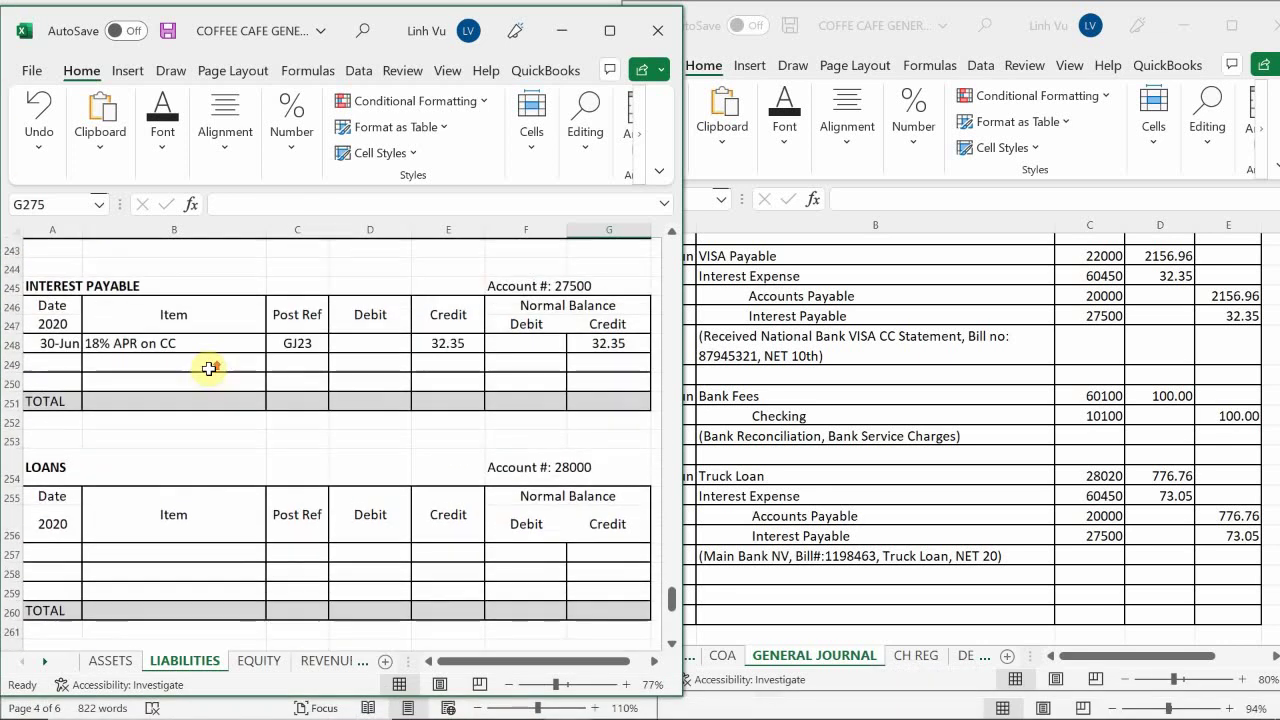
{"action": "scroll", "coordinate": [209, 369], "scroll_direction": "up", "scroll_amount": 2}
{"action": "scroll", "coordinate": [209, 369], "scroll_direction": "up", "scroll_amount": 1}
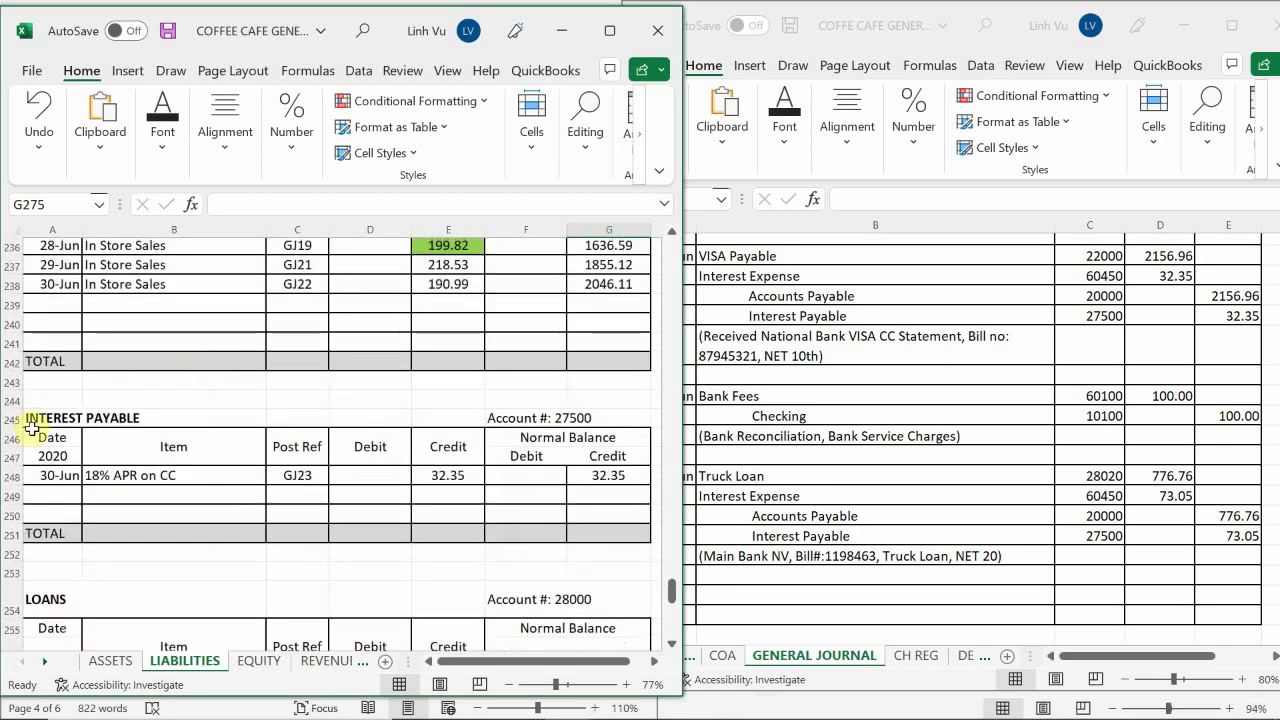
{"action": "left_click", "coordinate": [57, 501]}
{"action": "type", "text": "6"}
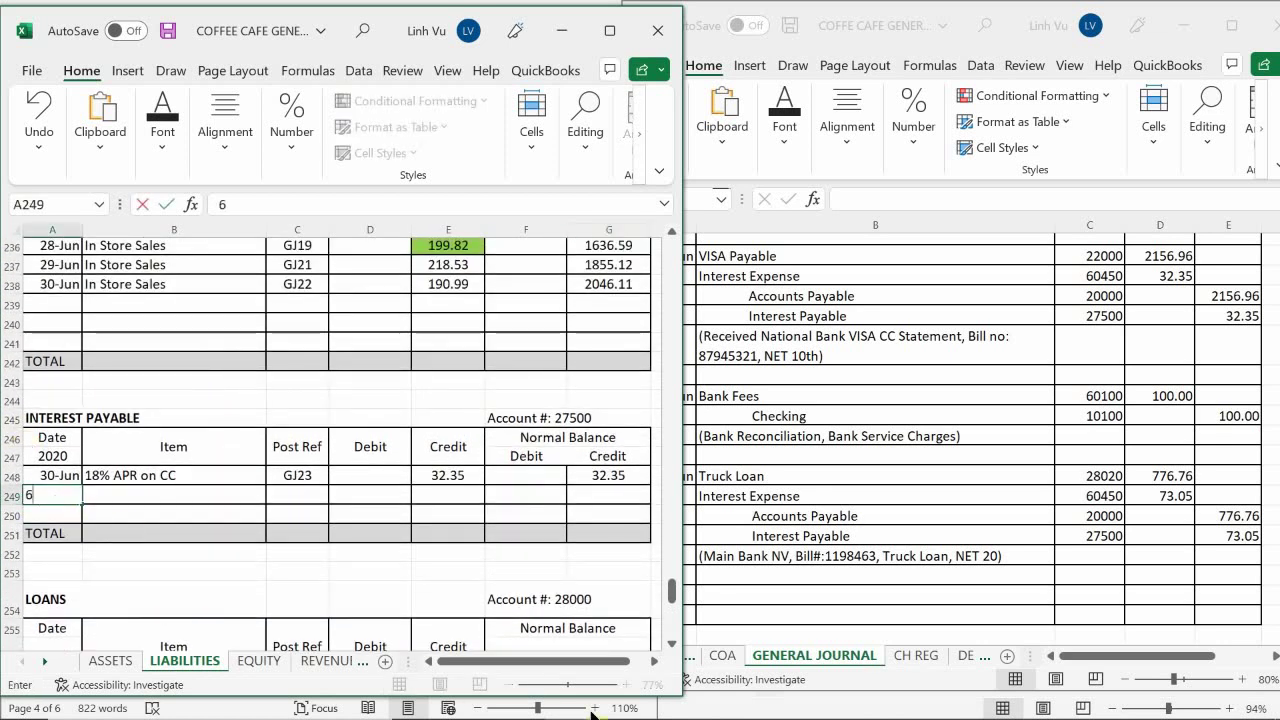
{"action": "type", "text": "/30"}
{"action": "key", "text": "Return"}
{"action": "key", "text": "Up"}
{"action": "key", "text": "Right"}
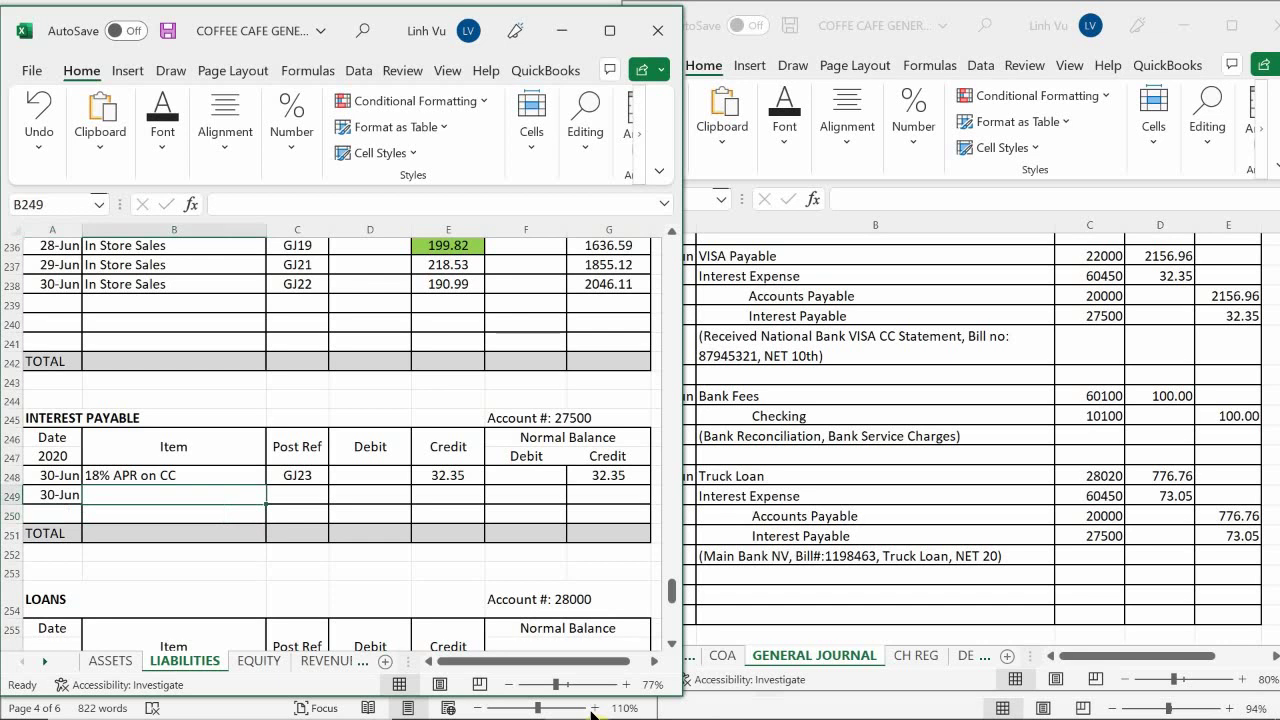
{"action": "type", "text": "3% IN"}
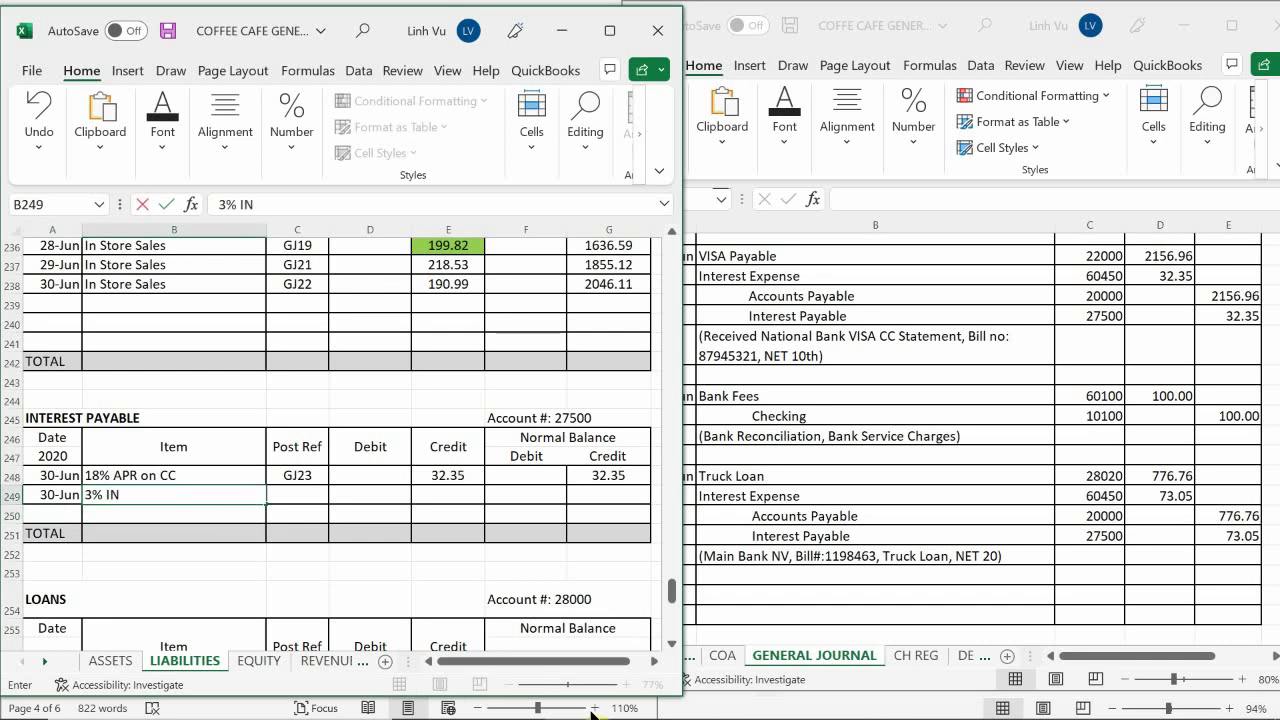
{"action": "key", "text": "BackSpace"}
{"action": "key", "text": "BackSpace"}
{"action": "type", "text": "APR on"}
{"action": "key", "text": "BackSpace"}
{"action": "key", "text": "BackSpace"}
{"action": "type", "text": "on Loan"}
{"action": "key", "text": "Return"}
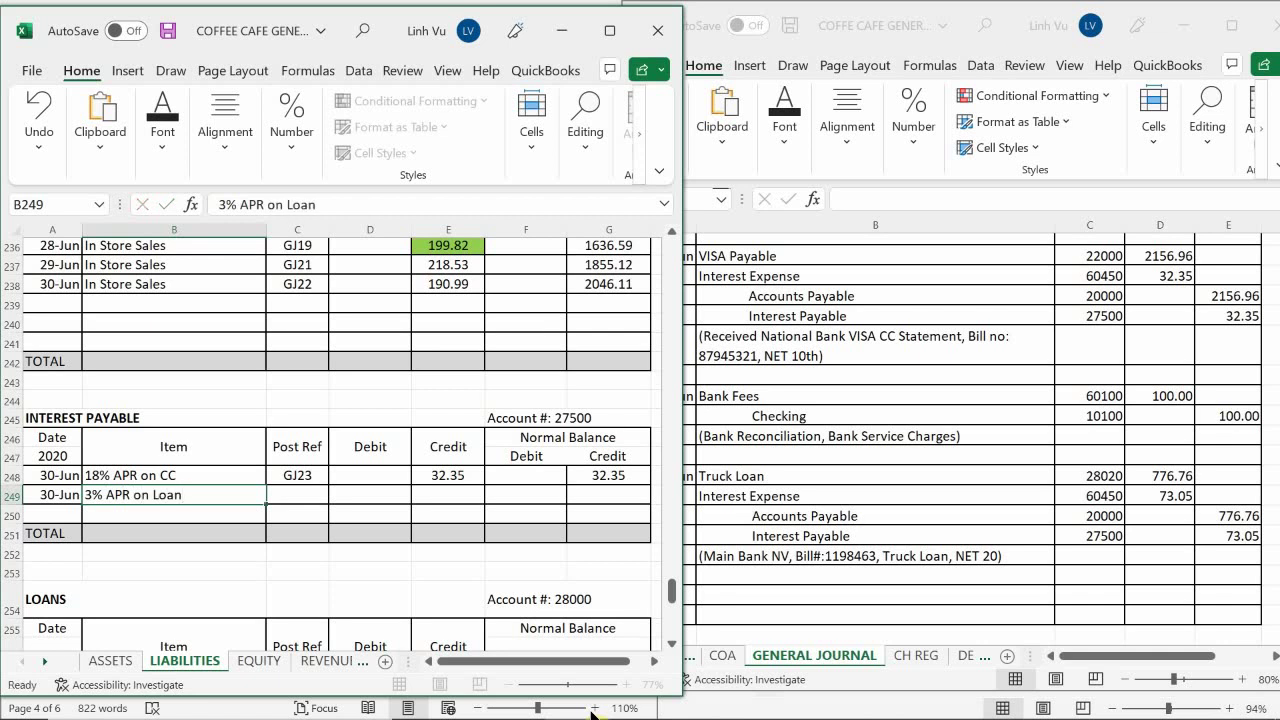
Give the Interest Payable row post reference GJ23 and a 73.05 credit
{"action": "key", "text": "Right"}
{"action": "key", "text": "Up"}
{"action": "type", "text": "GJ23"}
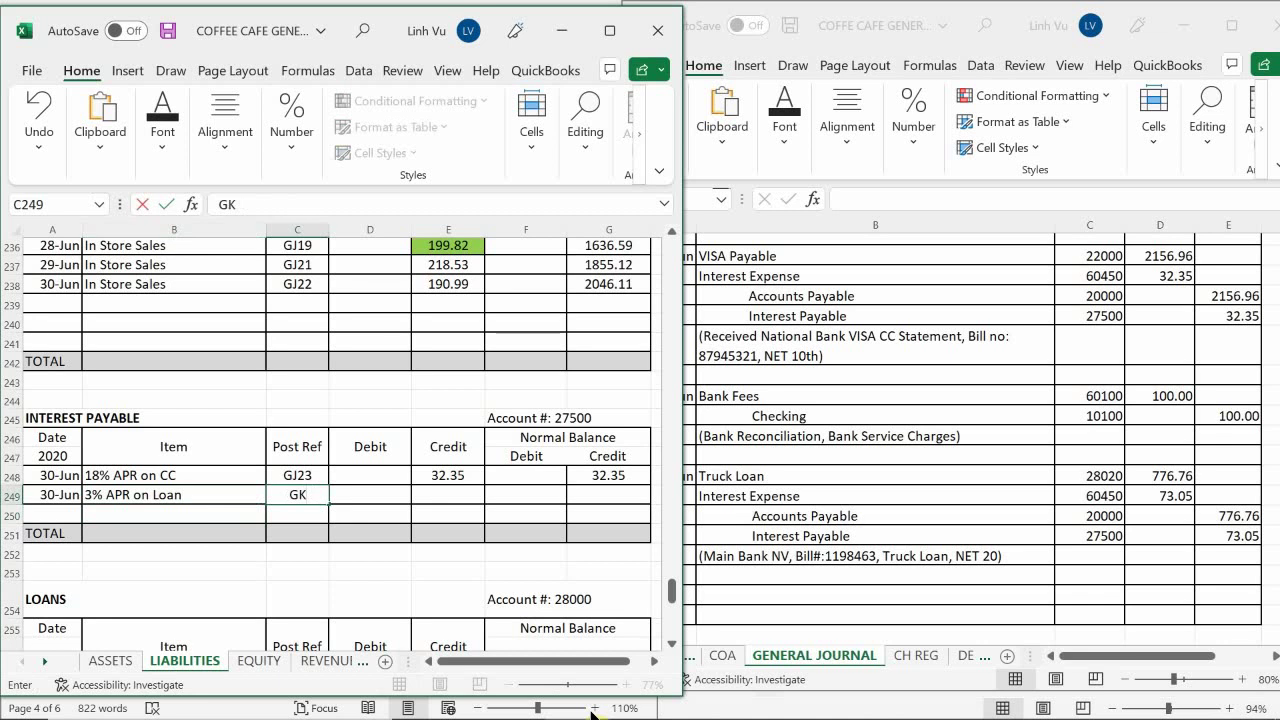
{"action": "key", "text": "Return"}
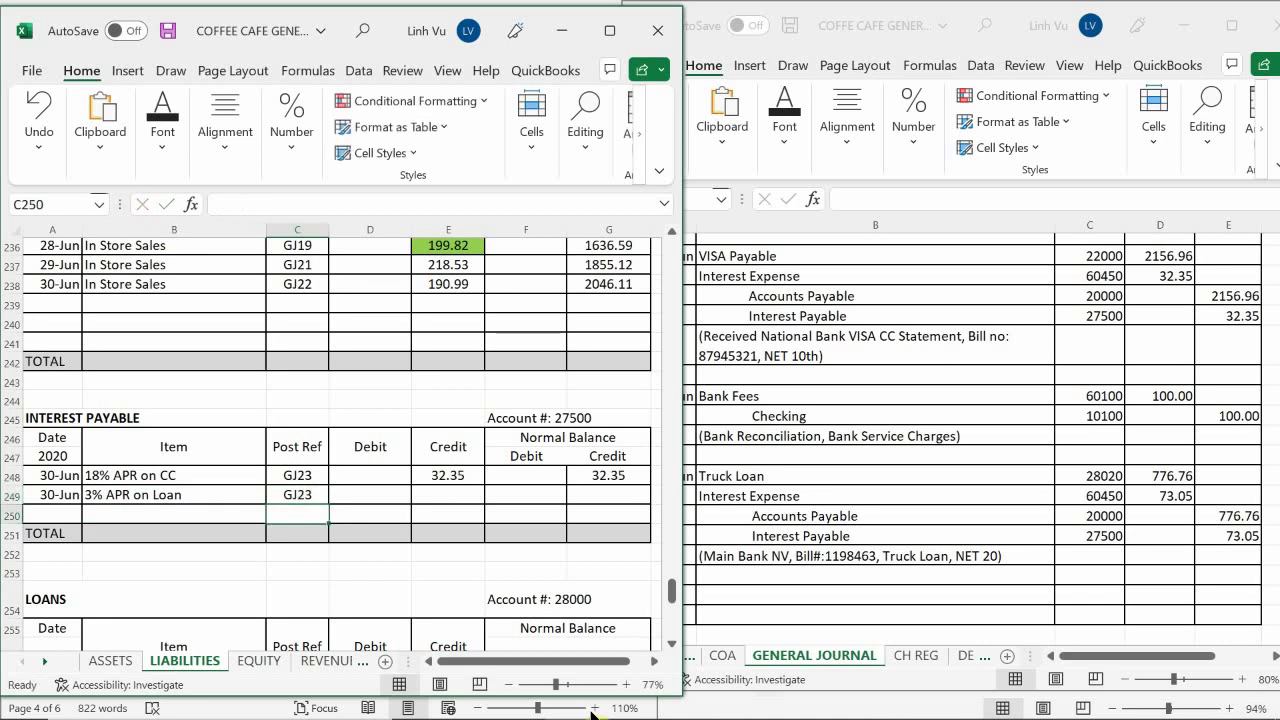
{"action": "key", "text": "Right"}
{"action": "key", "text": "Up"}
{"action": "key", "text": "Right"}
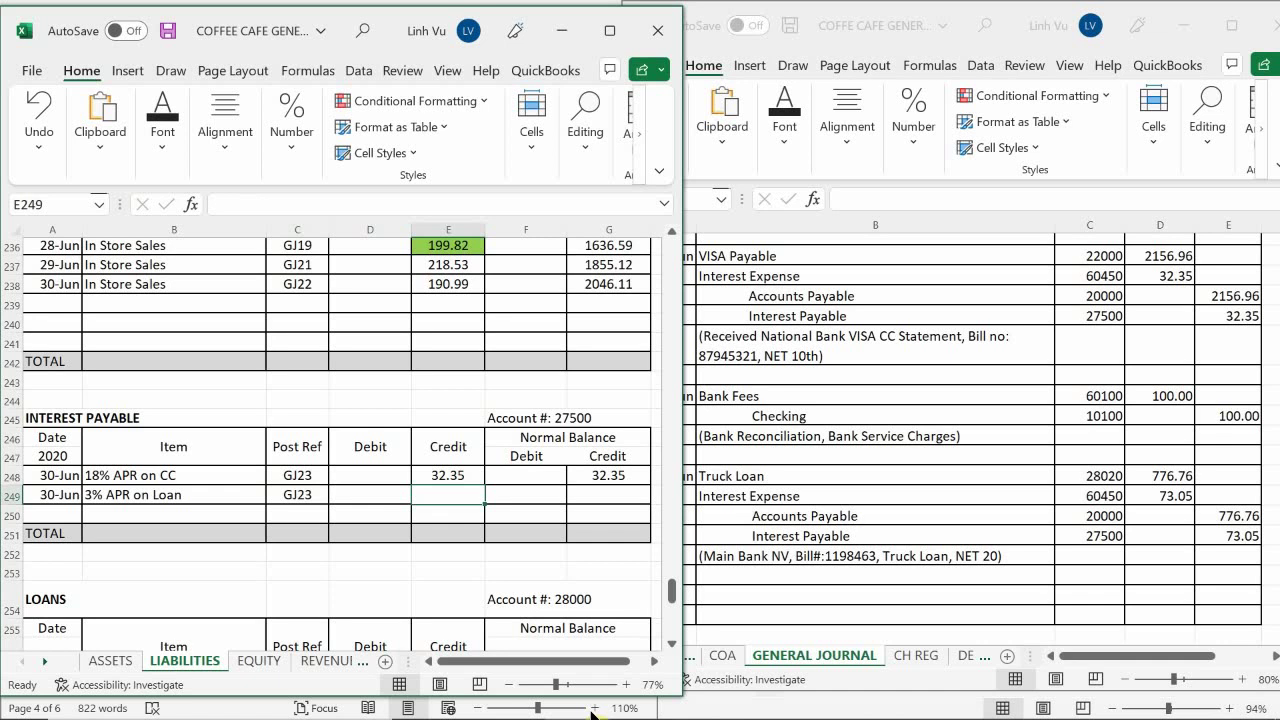
{"action": "type", "text": "73.05"}
{"action": "key", "text": "Return"}
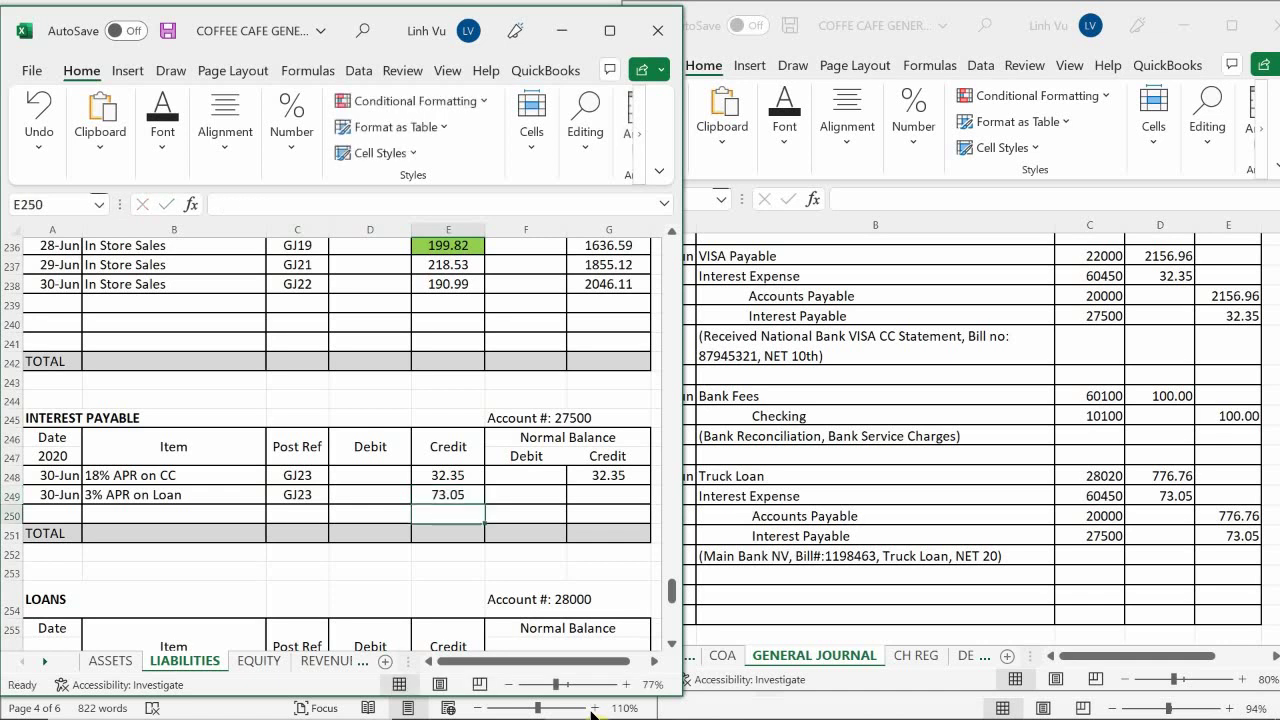
Enter =G248+E249-D249 in G249, bringing the Interest Payable balance to 105.4
{"action": "key", "text": "Right"}
{"action": "key", "text": "Right"}
{"action": "key", "text": "Up"}
{"action": "type", "text": "="}
{"action": "key", "text": "Up"}
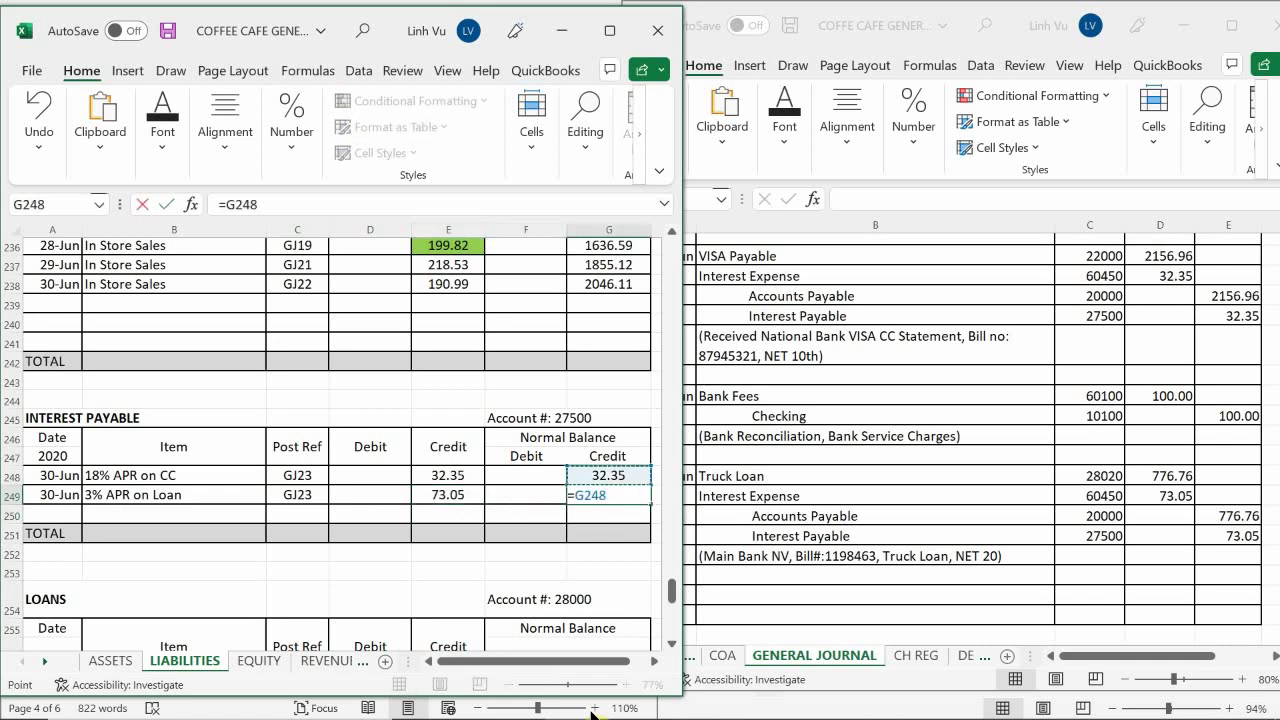
{"action": "type", "text": "+"}
{"action": "key", "text": "Left"}
{"action": "key", "text": "Left"}
{"action": "type", "text": "-"}
{"action": "key", "text": "Left"}
{"action": "key", "text": "Left"}
{"action": "key", "text": "Left"}
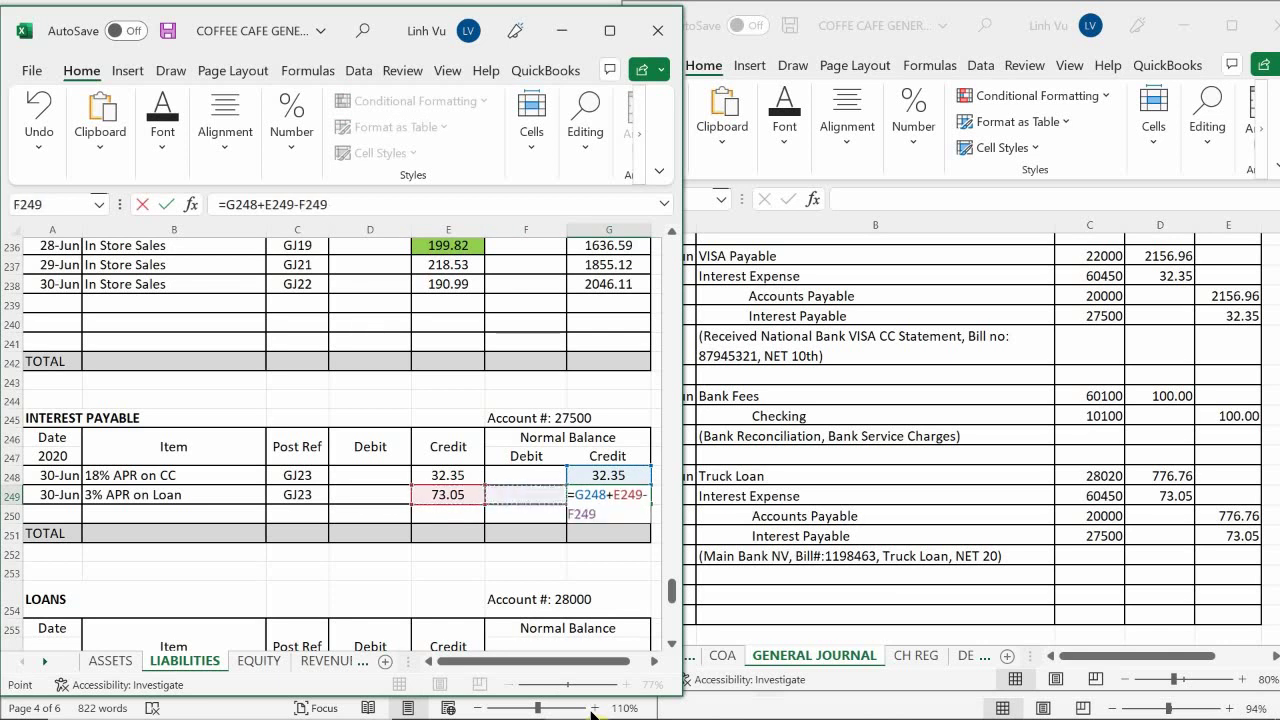
{"action": "key", "text": "Return"}
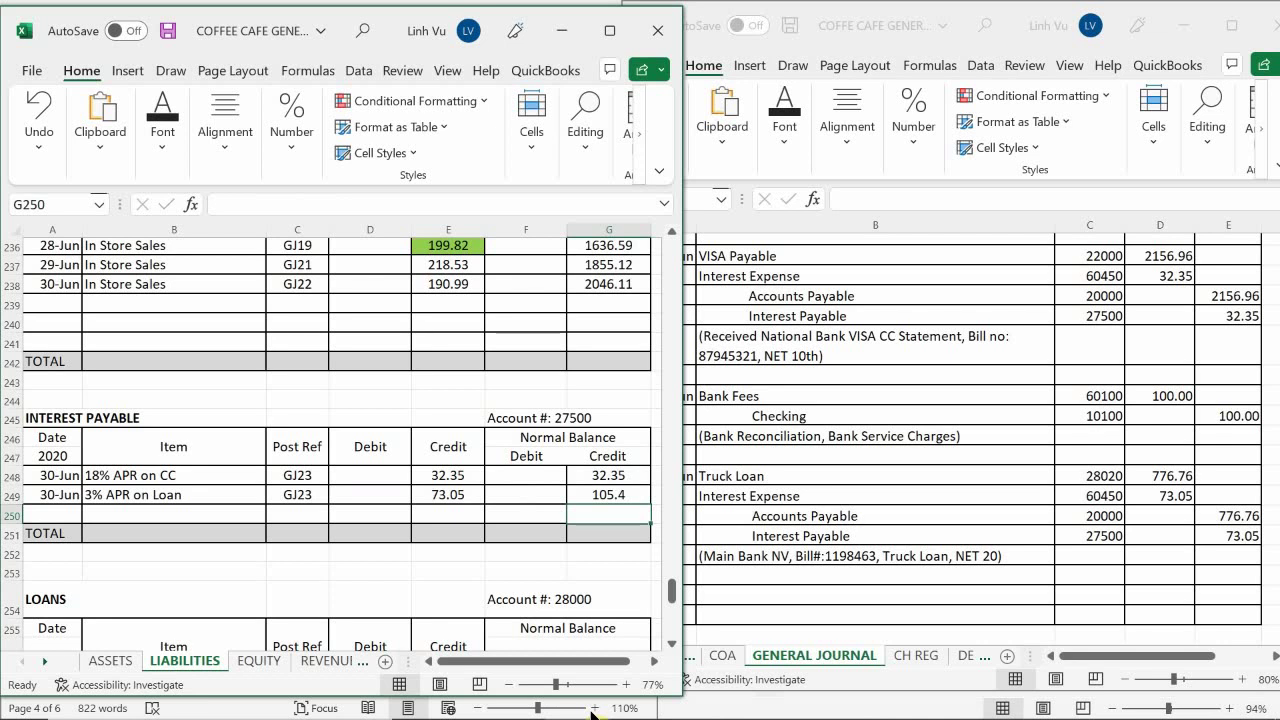
{"action": "left_click", "coordinate": [285, 510]}
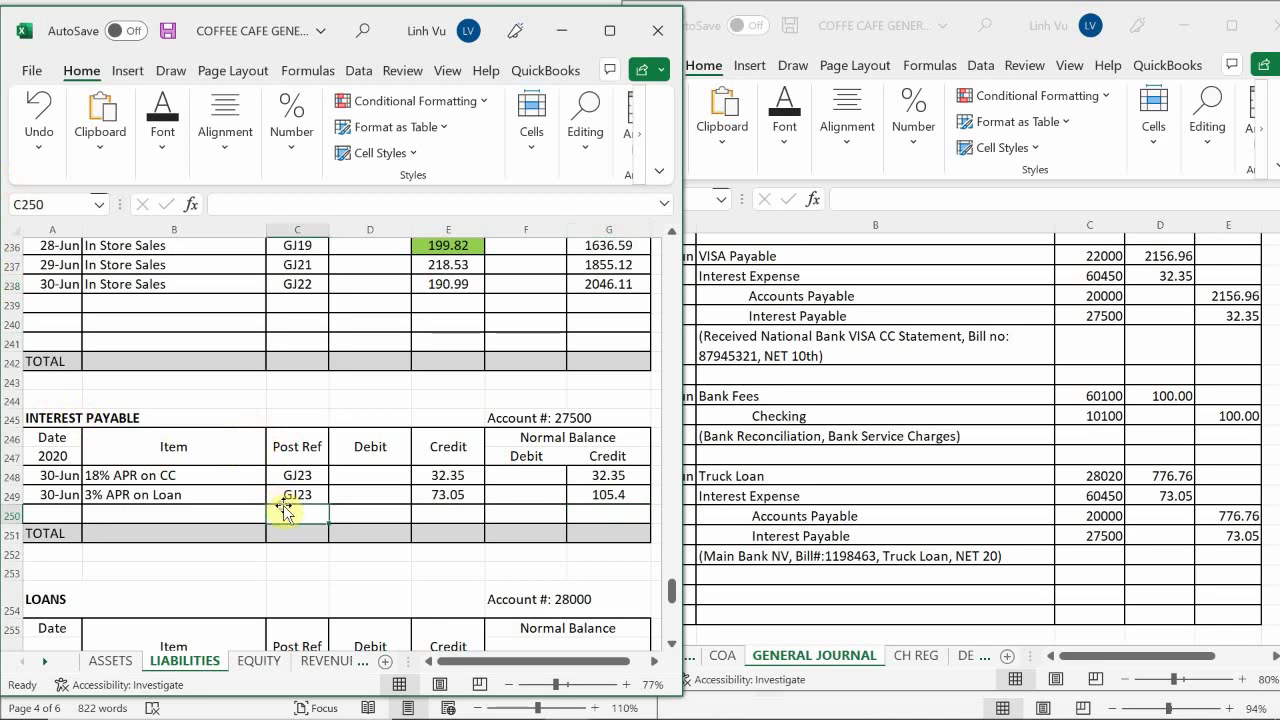
Add a 30-Jun Accounts Payable row in row 39 with item 'Bill #:1198463'
{"action": "scroll", "coordinate": [285, 510], "scroll_direction": "up", "scroll_amount": 20}
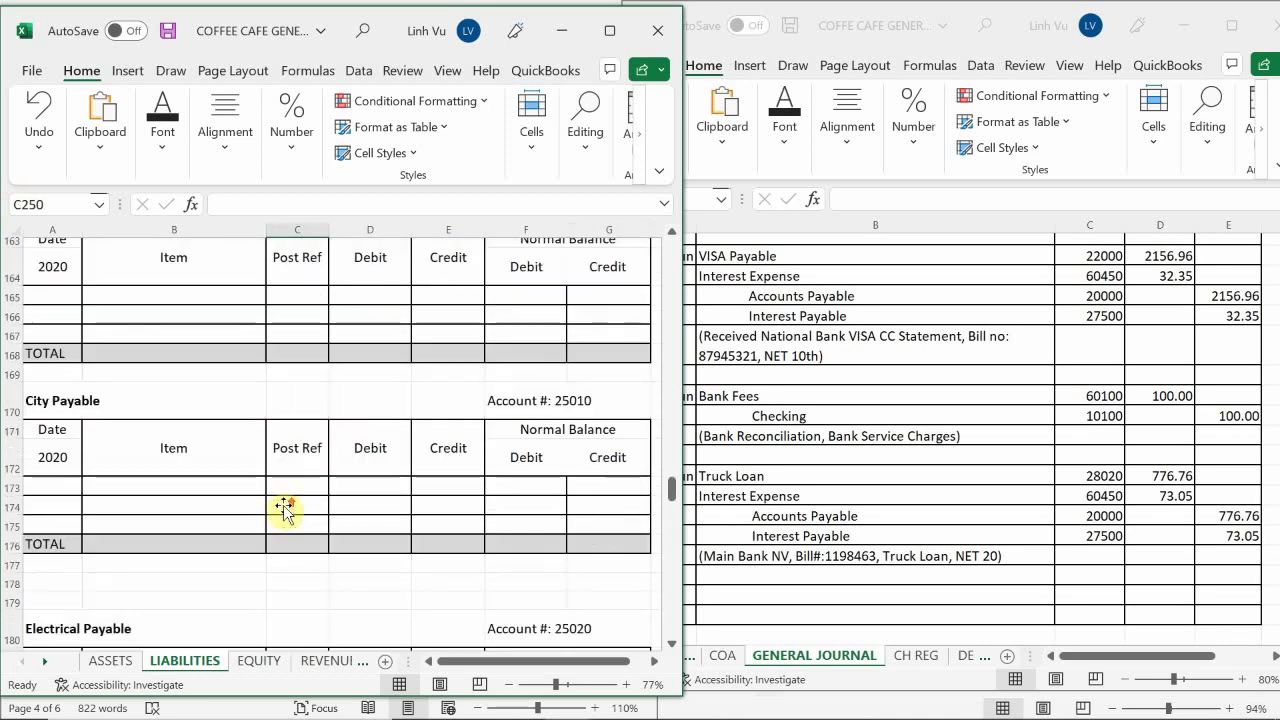
{"action": "scroll", "coordinate": [285, 510], "scroll_direction": "up", "scroll_amount": 20}
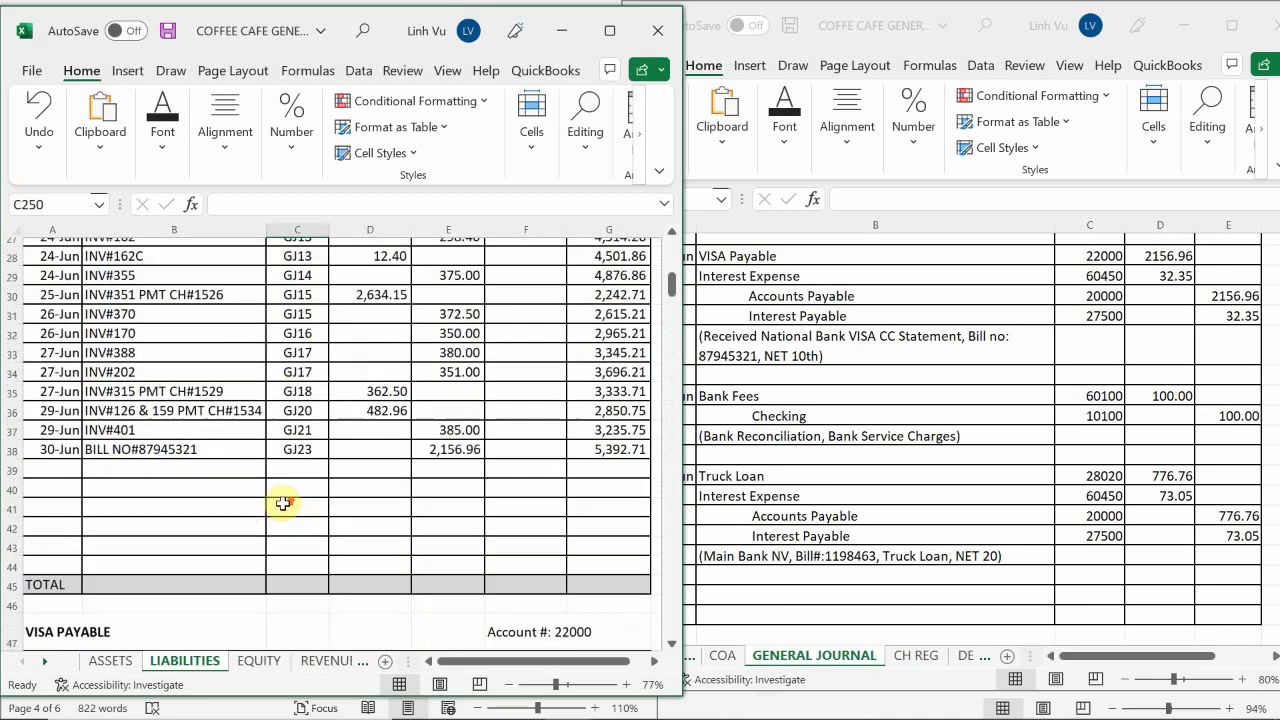
{"action": "scroll", "coordinate": [284, 504], "scroll_direction": "up", "scroll_amount": 9}
{"action": "scroll", "coordinate": [284, 504], "scroll_direction": "down", "scroll_amount": 3}
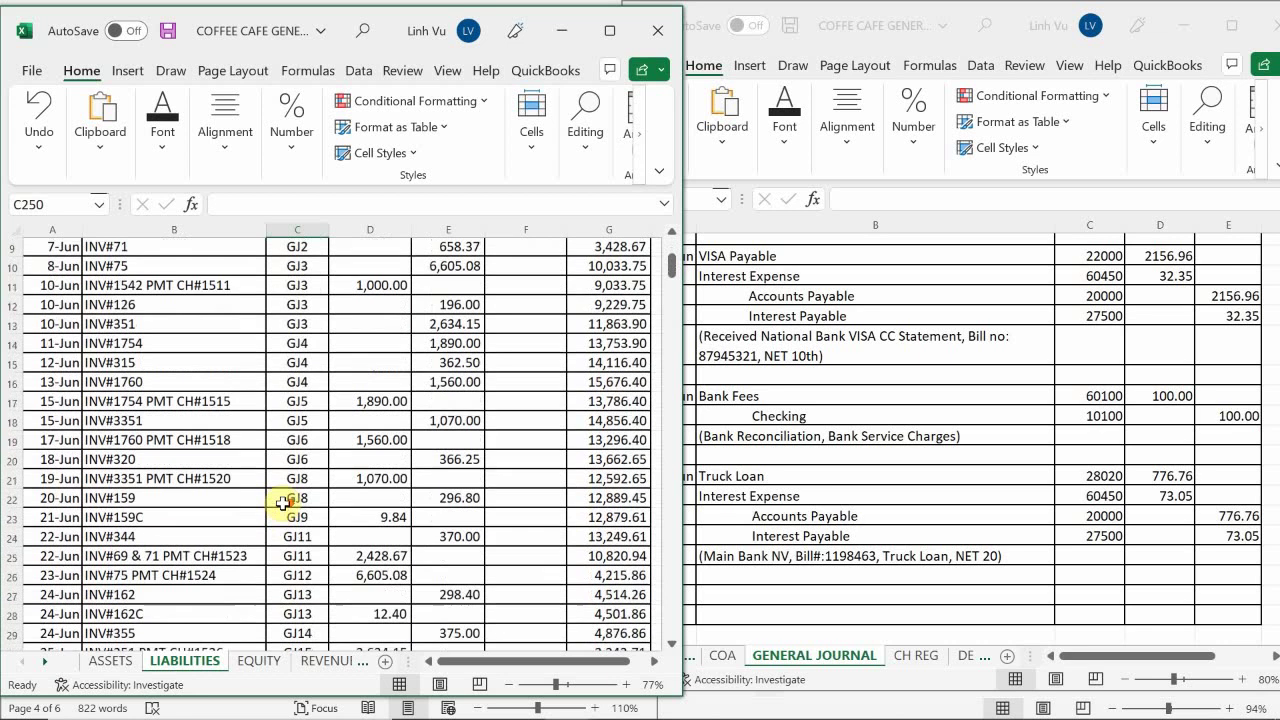
{"action": "scroll", "coordinate": [285, 504], "scroll_direction": "down", "scroll_amount": 6}
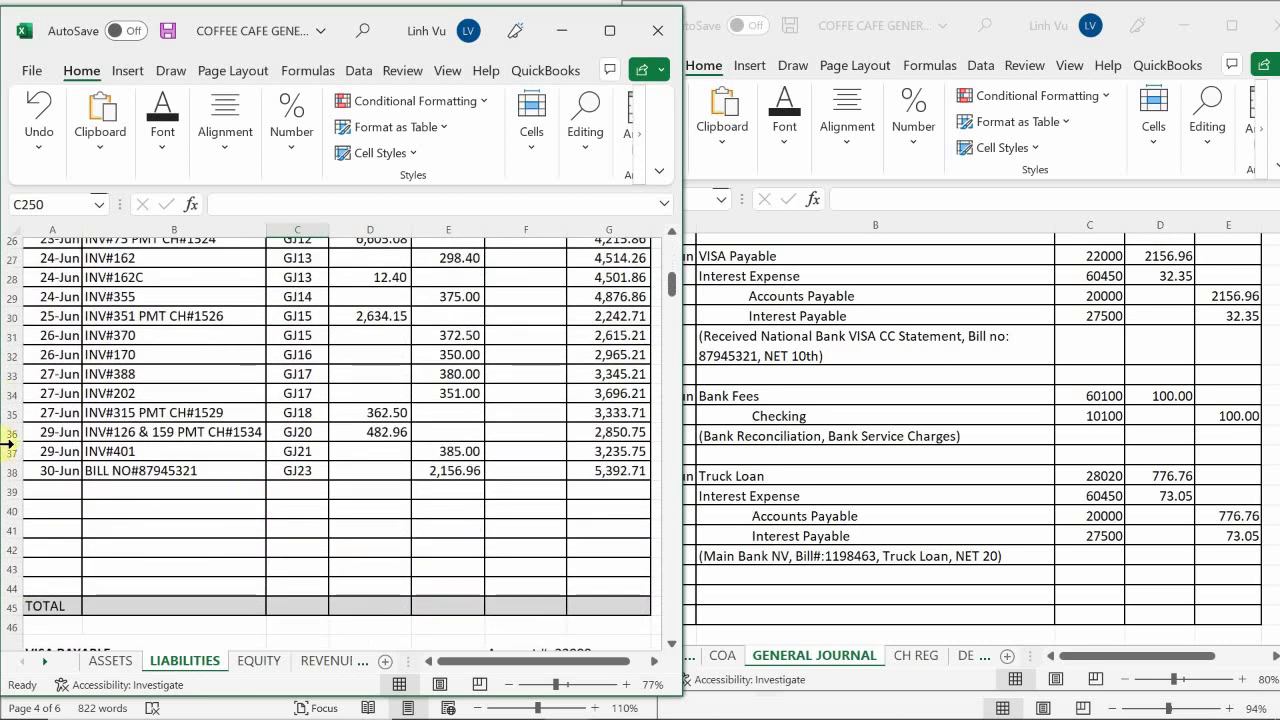
{"action": "left_click", "coordinate": [55, 490]}
{"action": "type", "text": "6"}
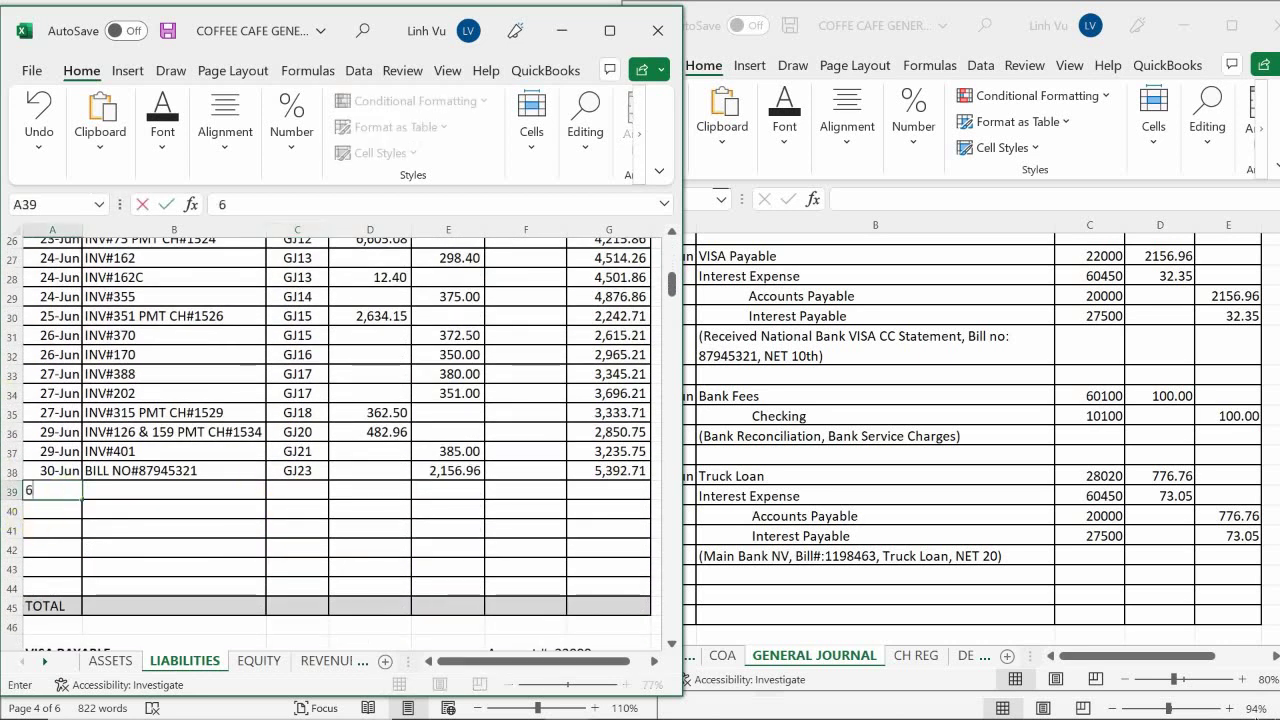
{"action": "type", "text": "/30"}
{"action": "key", "text": "Return"}
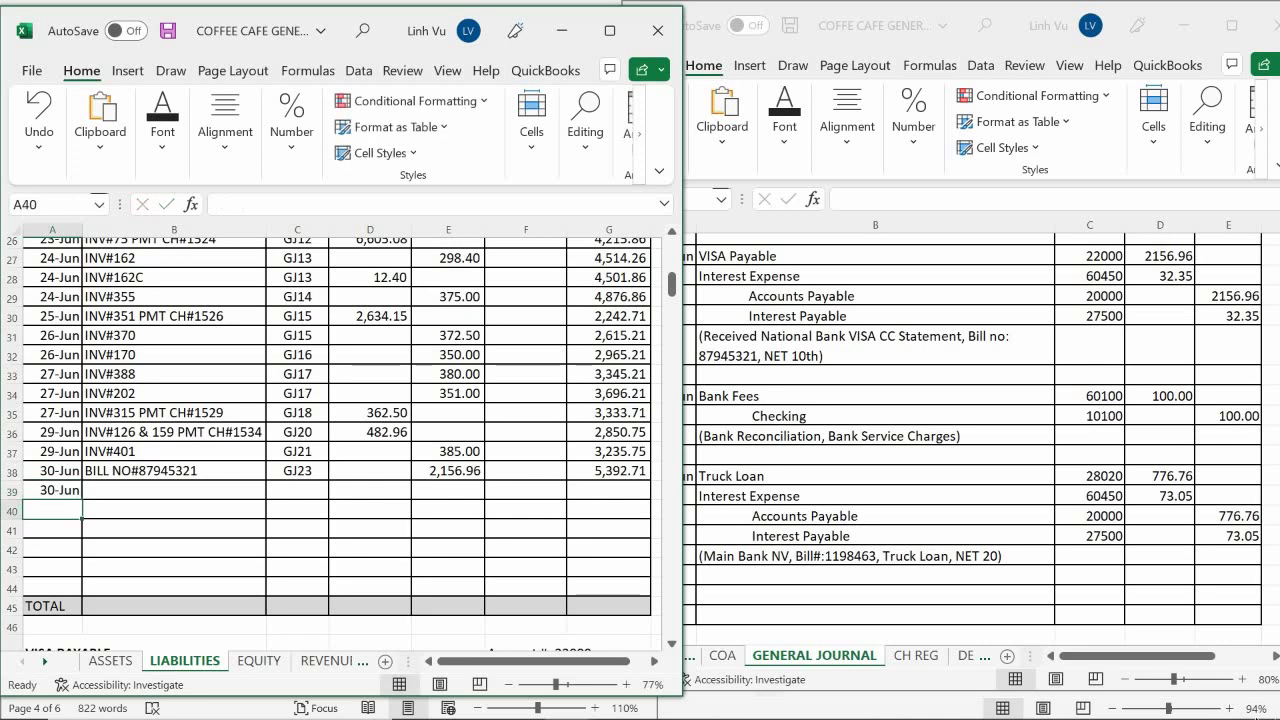
{"action": "left_click", "coordinate": [174, 490]}
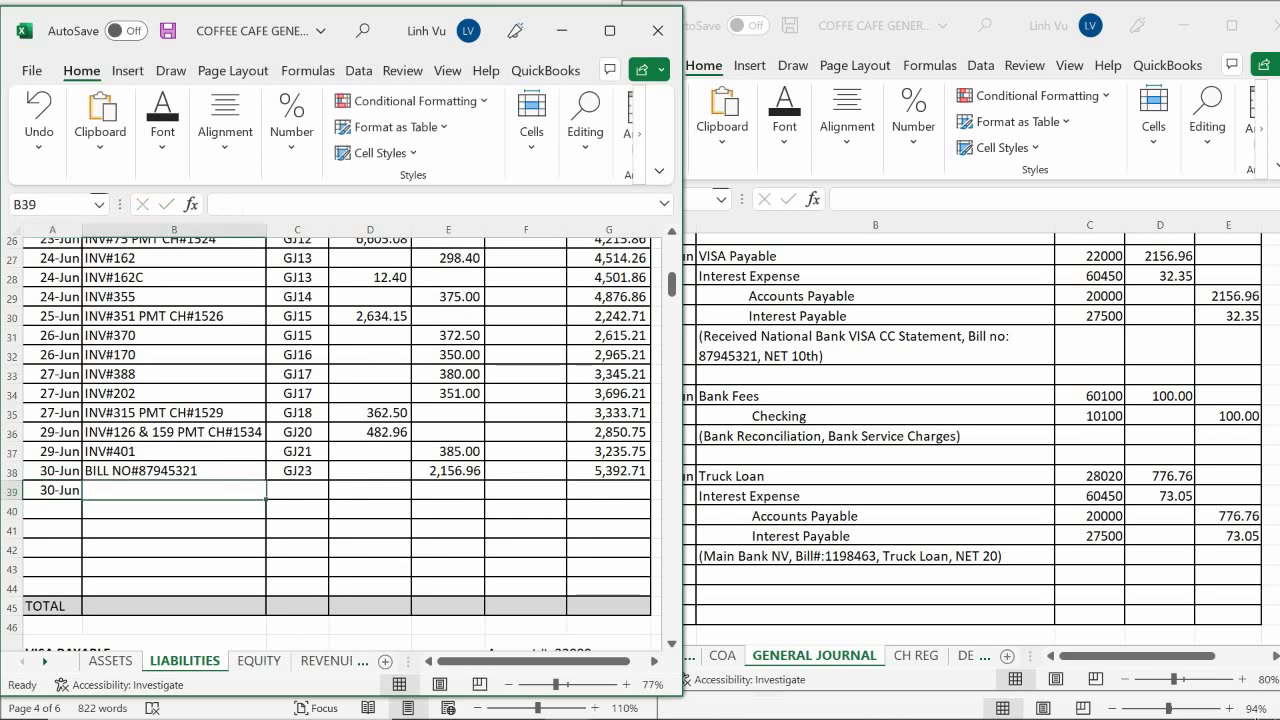
{"action": "type", "text": "Boo"}
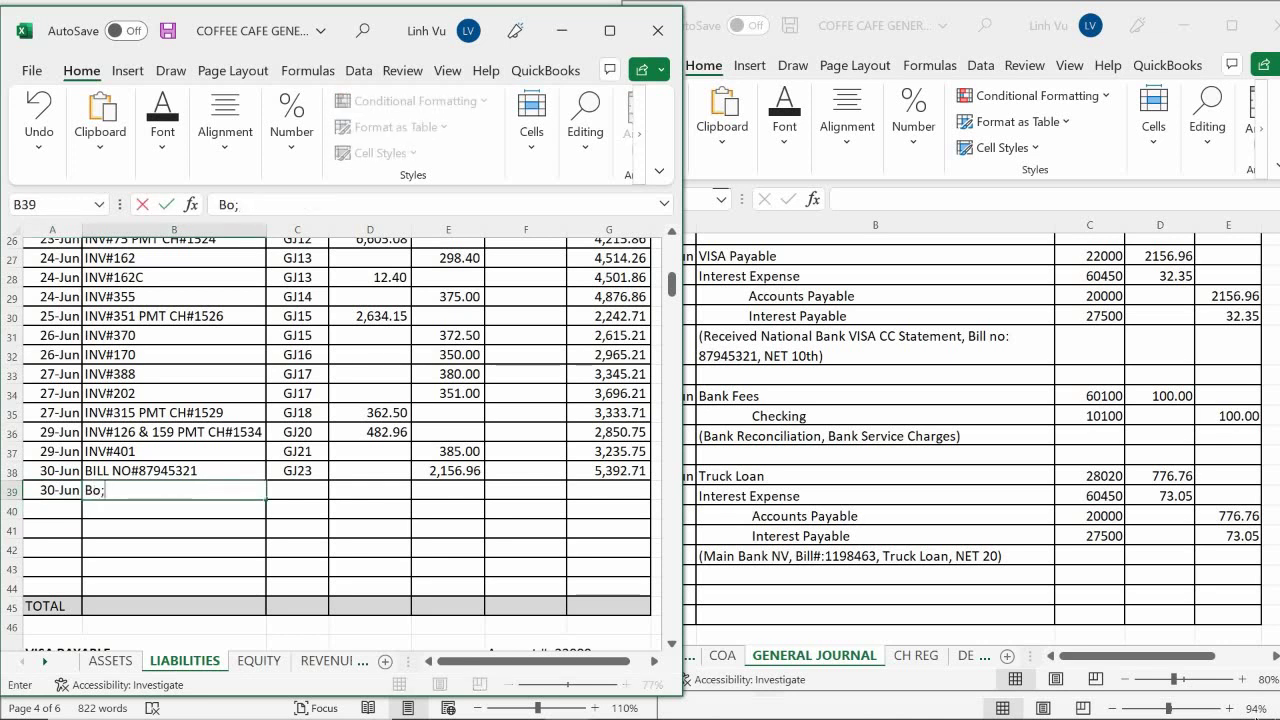
{"action": "key", "text": "BackSpace"}
{"action": "key", "text": "BackSpace"}
{"action": "type", "text": "ill No:"}
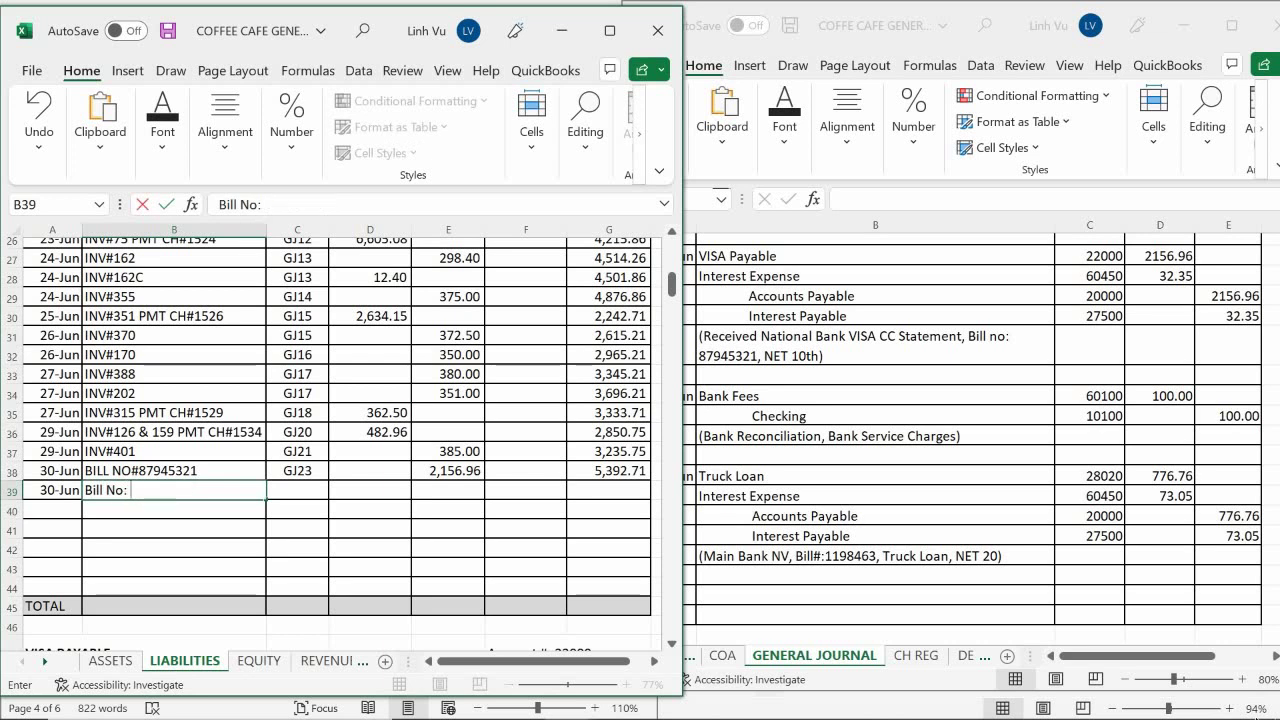
{"action": "key", "text": "BackSpace"}
{"action": "key", "text": "BackSpace"}
{"action": "type", "text": "#:11"}
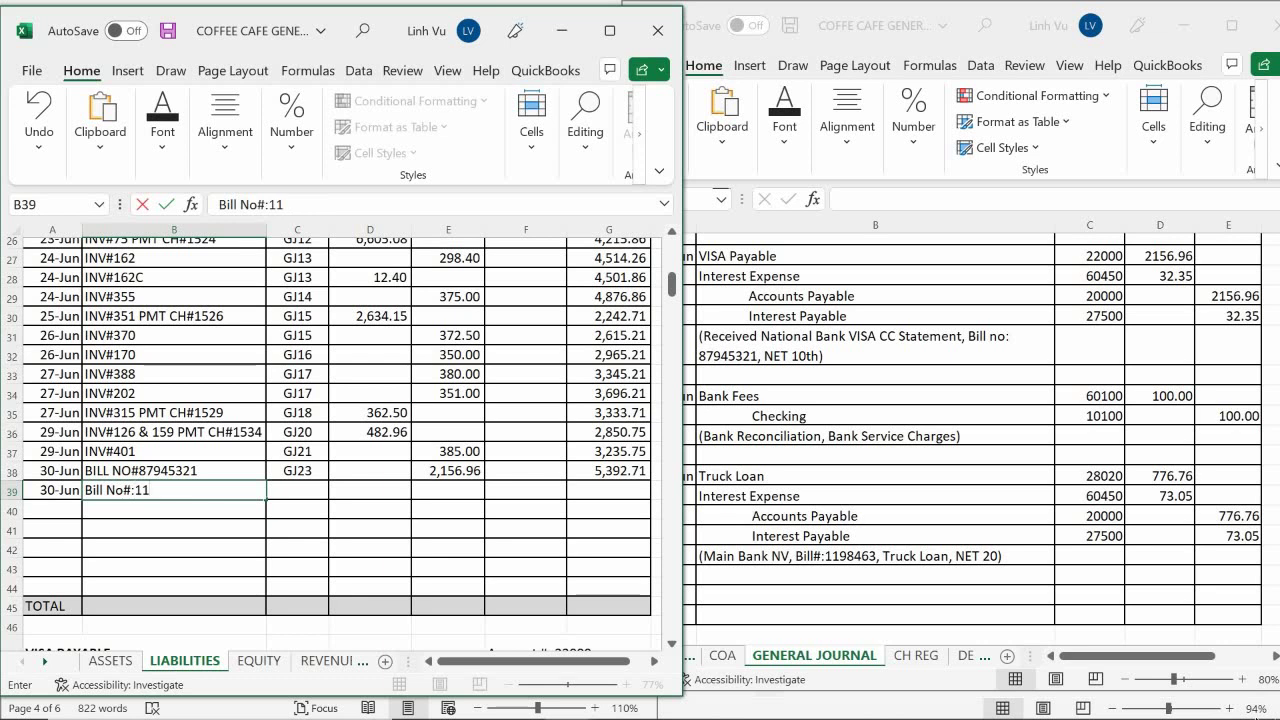
{"action": "type", "text": "98463"}
{"action": "key", "text": "Return"}
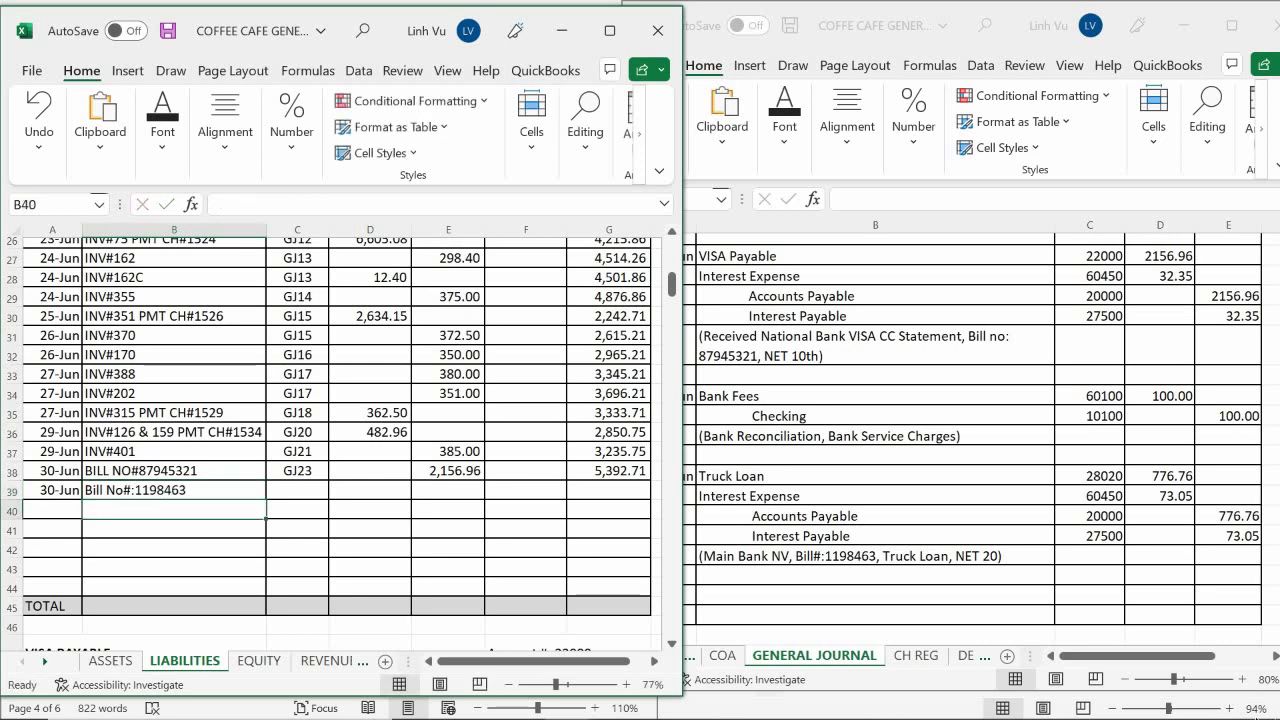
Give row 39 post reference GJ23 and a 776.76 credit
{"action": "key", "text": "Right"}
{"action": "key", "text": "Up"}
{"action": "type", "text": "GJ"}
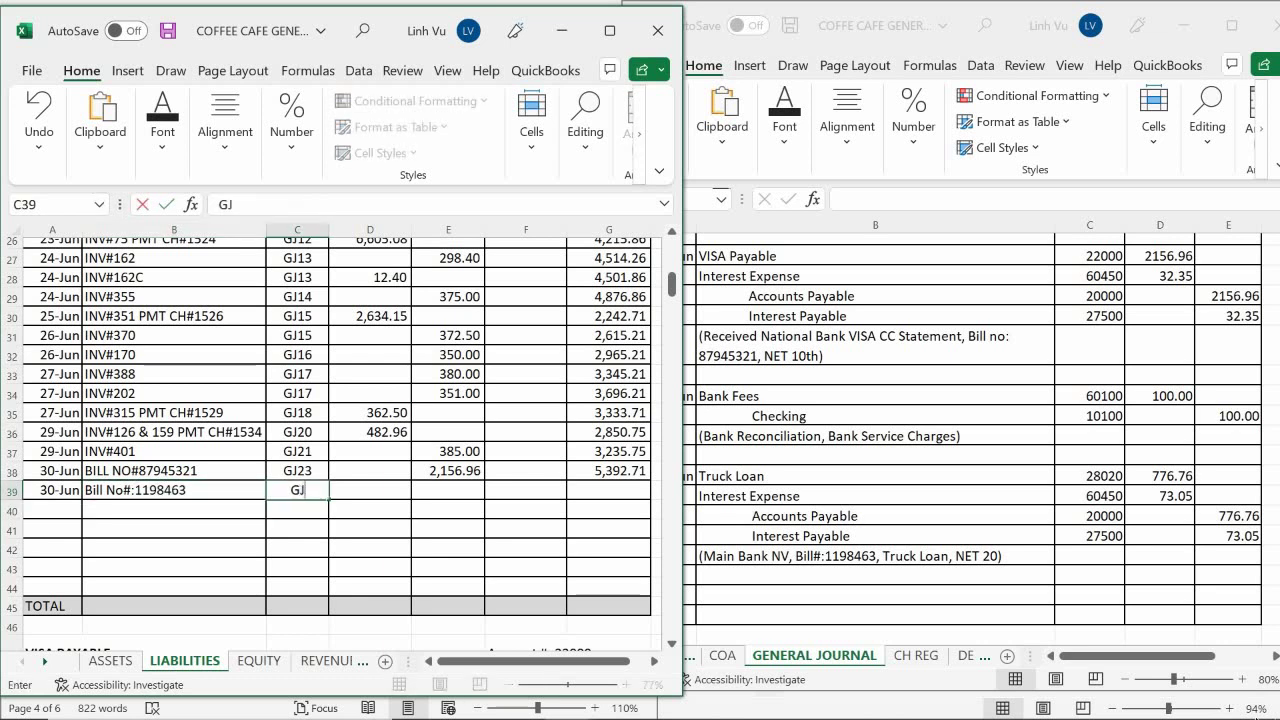
{"action": "type", "text": "23"}
{"action": "key", "text": "Return"}
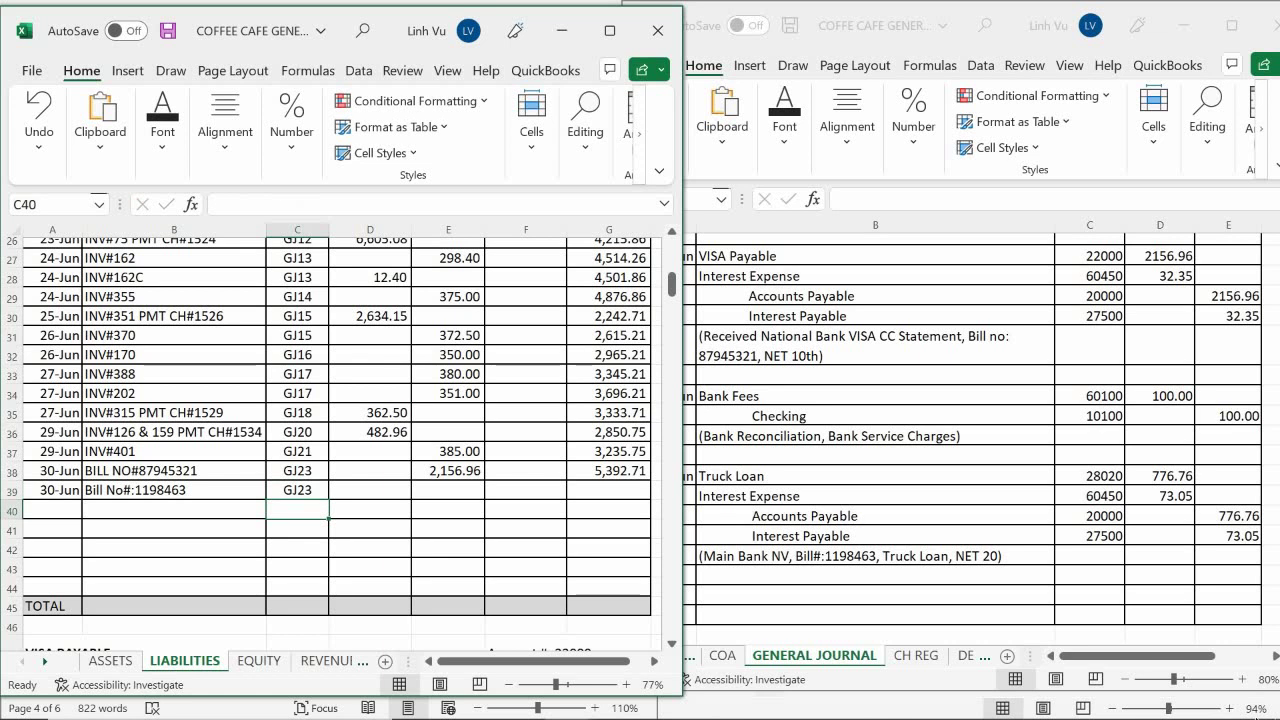
{"action": "key", "text": "Right"}
{"action": "key", "text": "Up"}
{"action": "key", "text": "Right"}
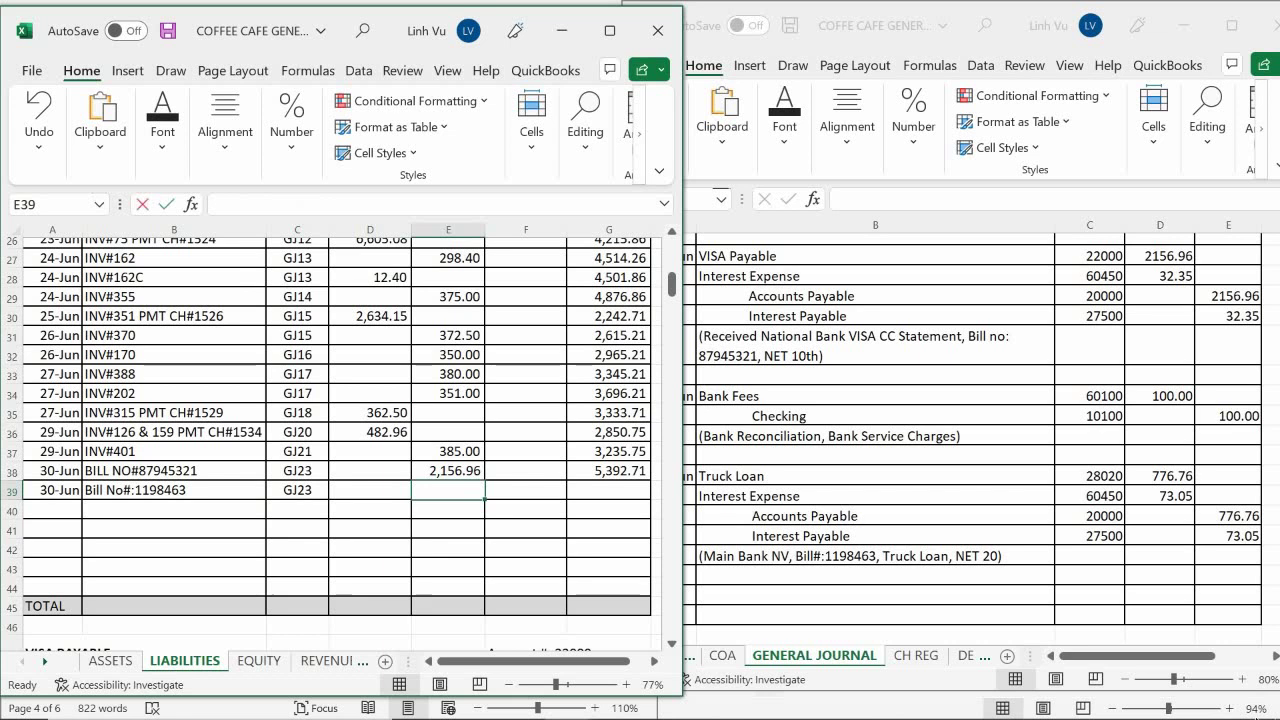
{"action": "type", "text": "776.76"}
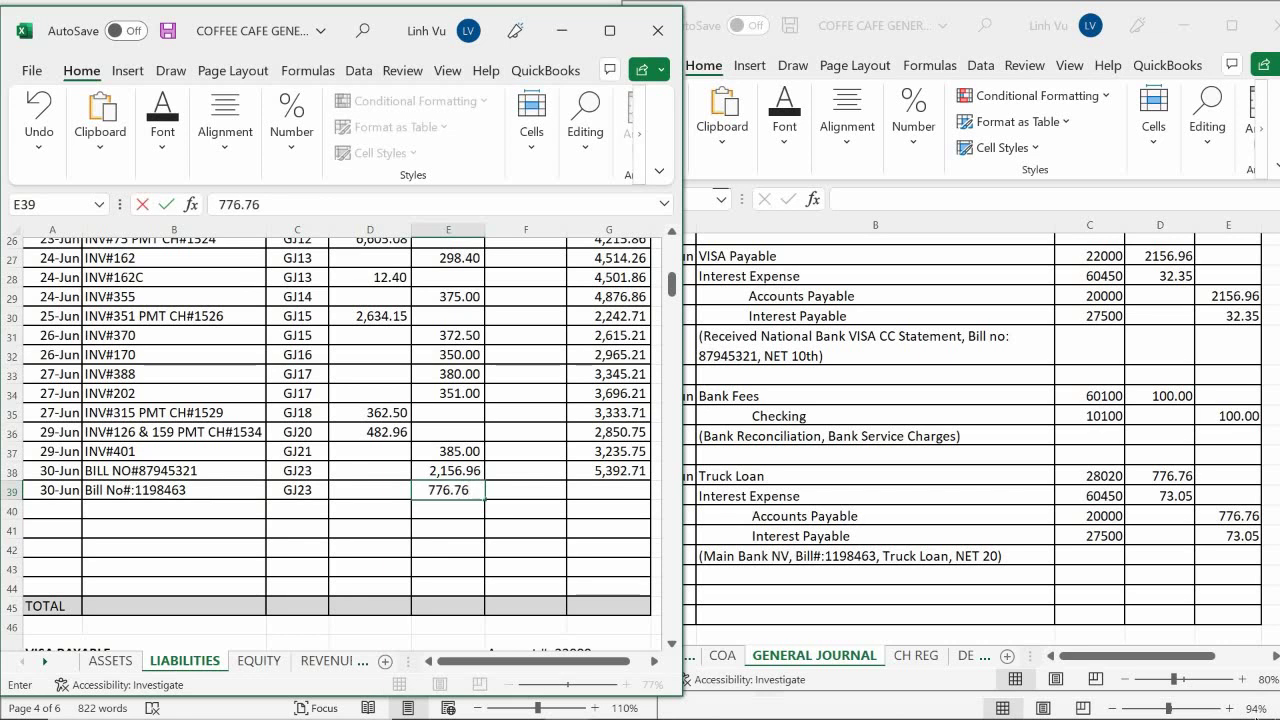
{"action": "key", "text": "Return"}
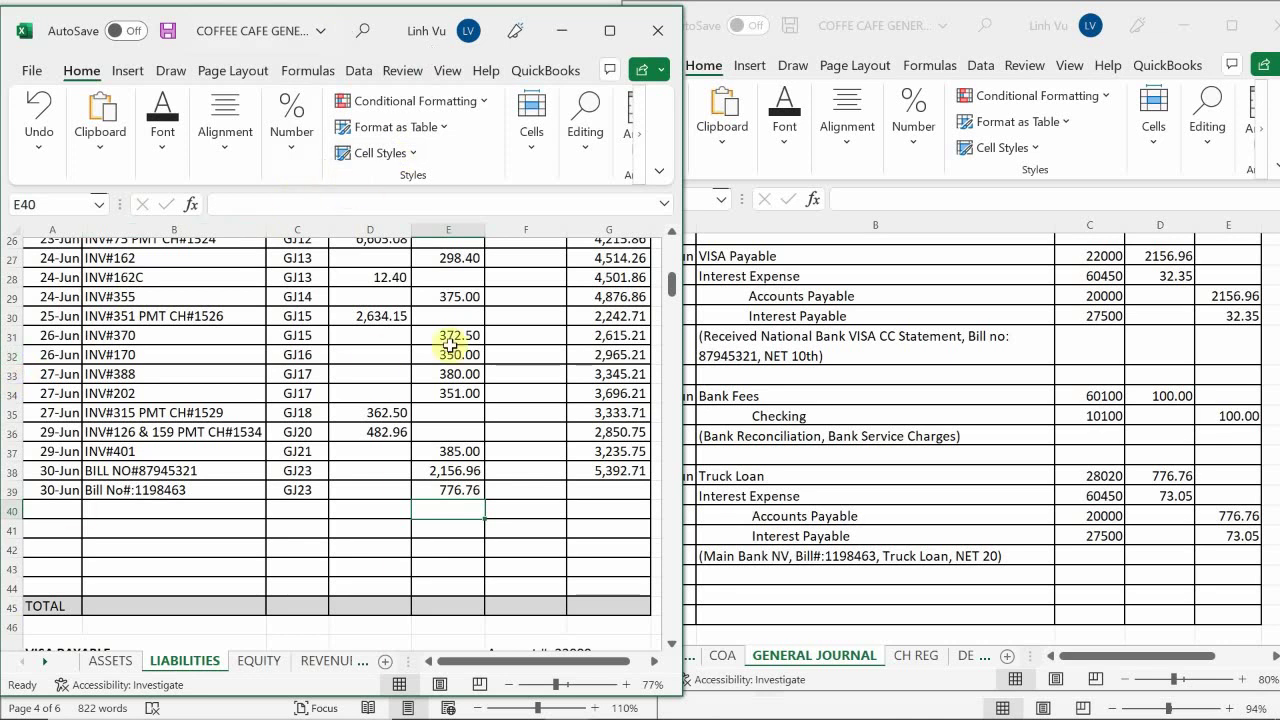
{"action": "left_click", "coordinate": [645, 470]}
Fill the G38 balance formula down to G39, giving a 6,169.47 running balance
{"action": "left_click_drag", "start_coordinate": [651, 478], "coordinate": [650, 501]}
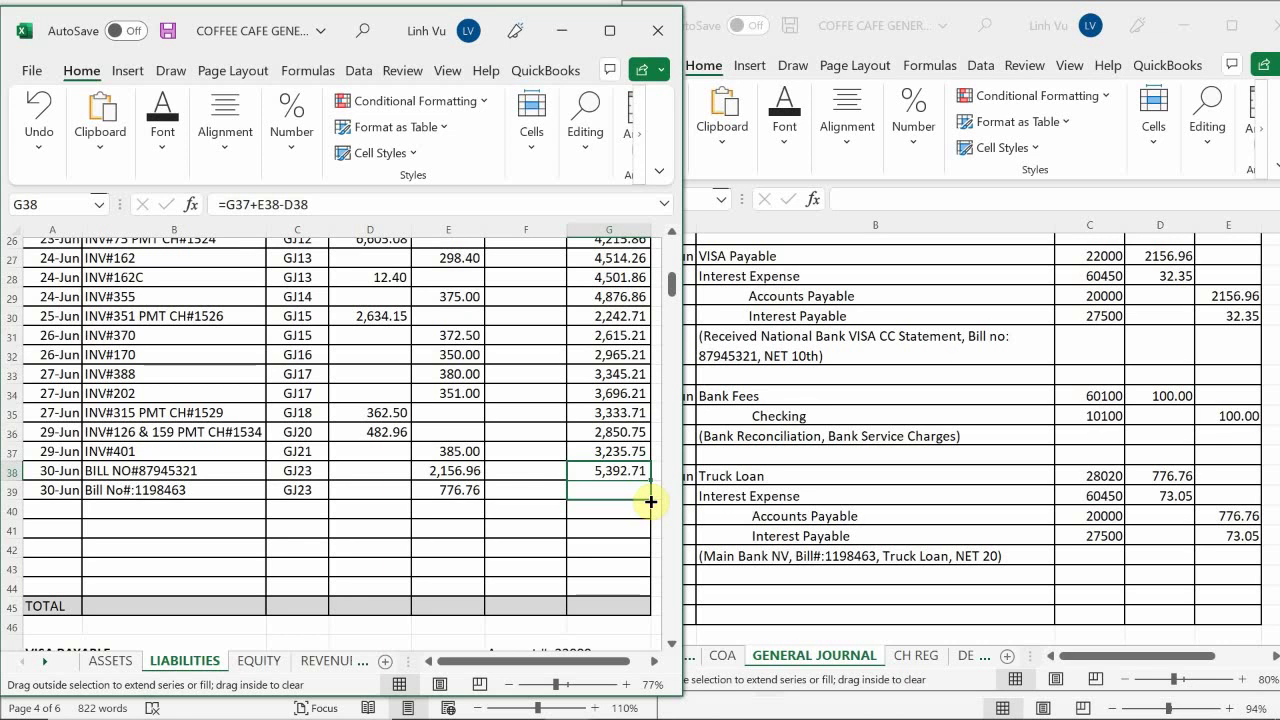
{"action": "left_click_drag", "start_coordinate": [651, 501], "coordinate": [651, 501]}
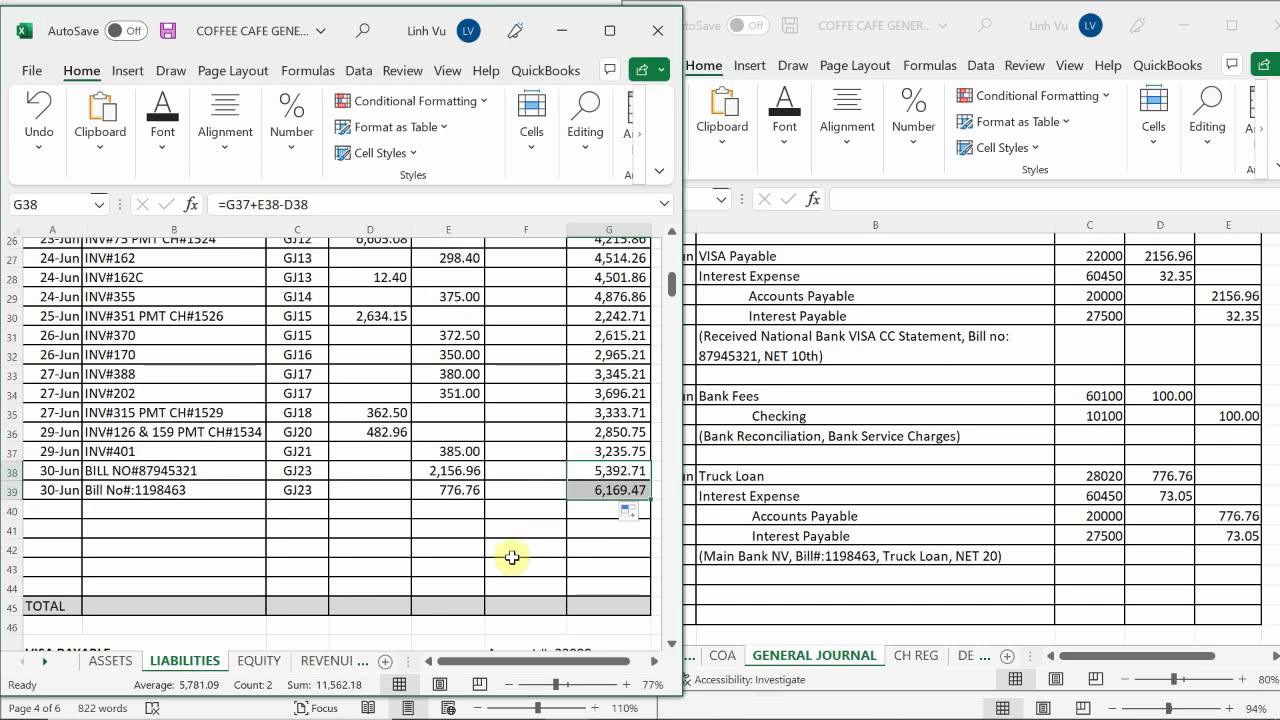
{"action": "left_click", "coordinate": [335, 660]}
On the EXPENSES - OP sheet, start Interest Expense row 60 dated 6/30 with item '3% APR on Loan'
{"action": "left_click", "coordinate": [330, 662]}
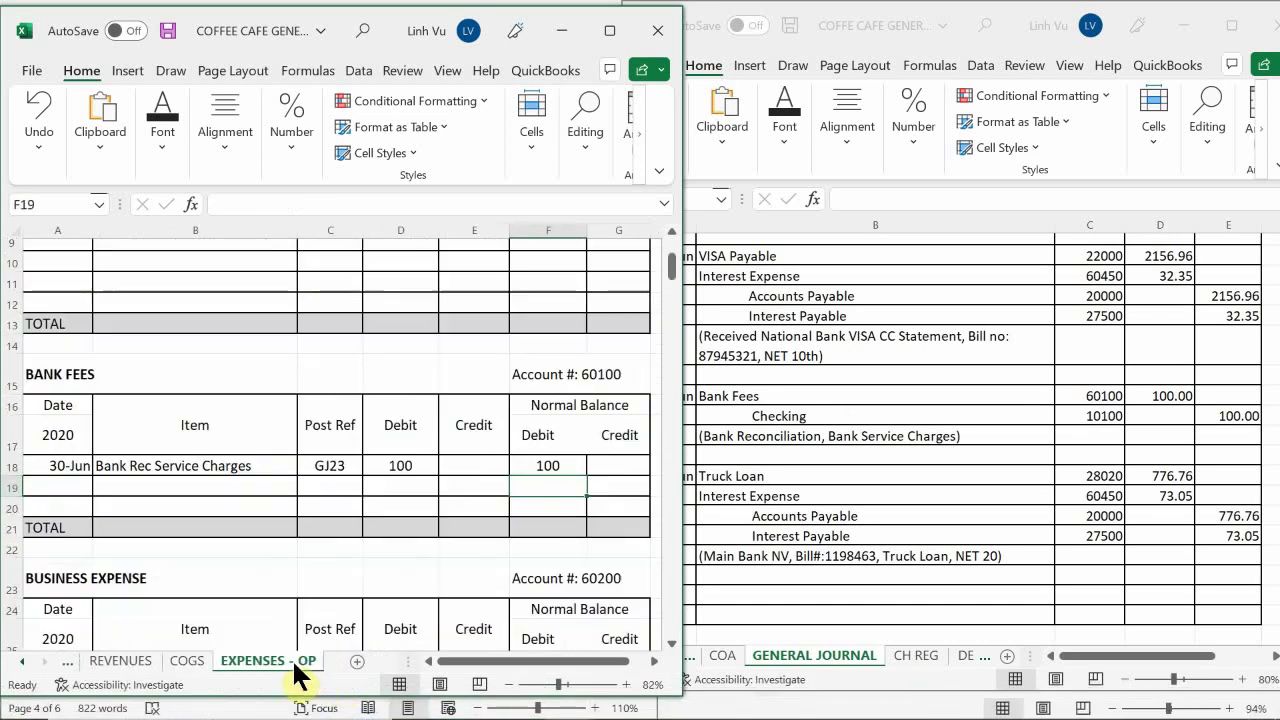
{"action": "left_click", "coordinate": [270, 509]}
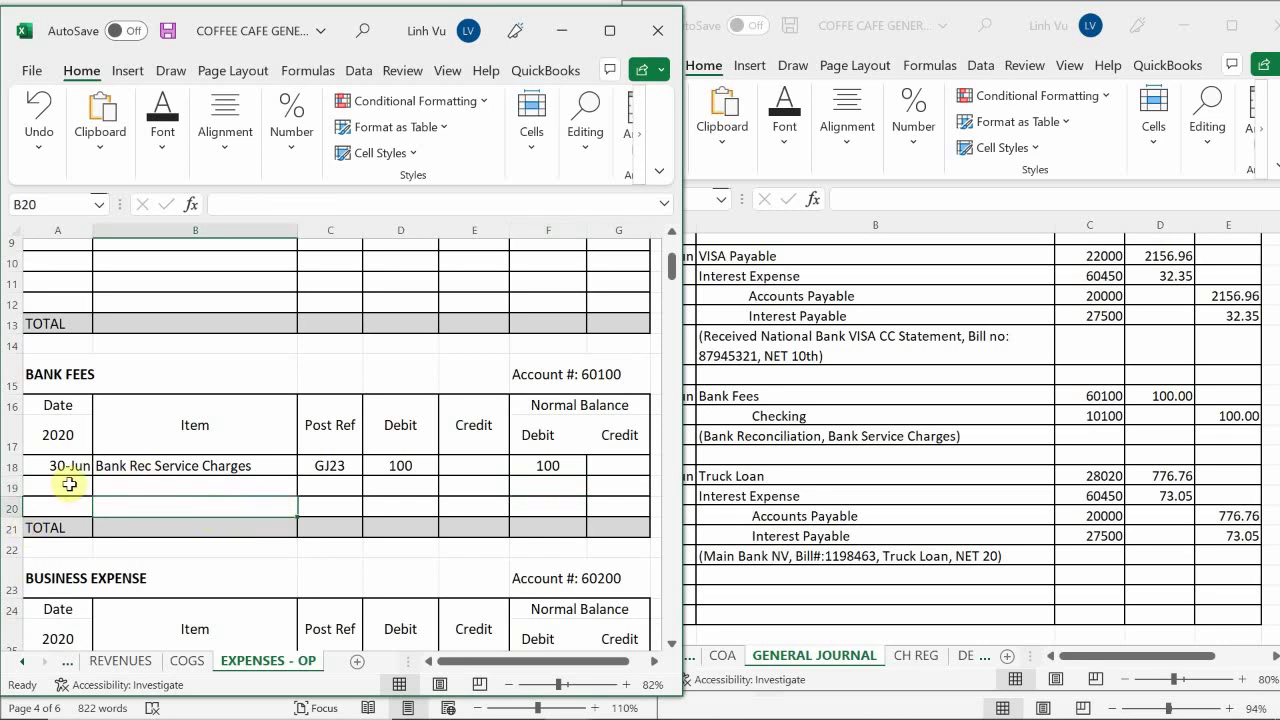
{"action": "scroll", "coordinate": [69, 484], "scroll_direction": "down", "scroll_amount": 8}
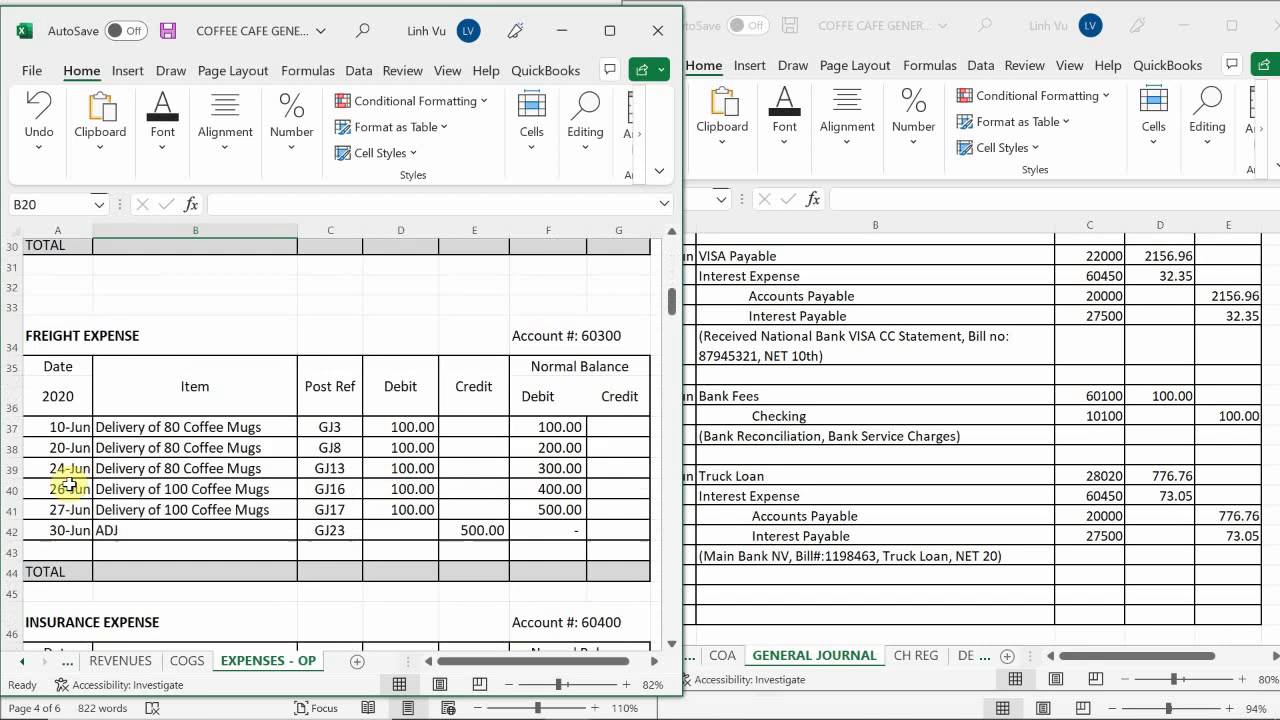
{"action": "scroll", "coordinate": [69, 484], "scroll_direction": "down", "scroll_amount": 5}
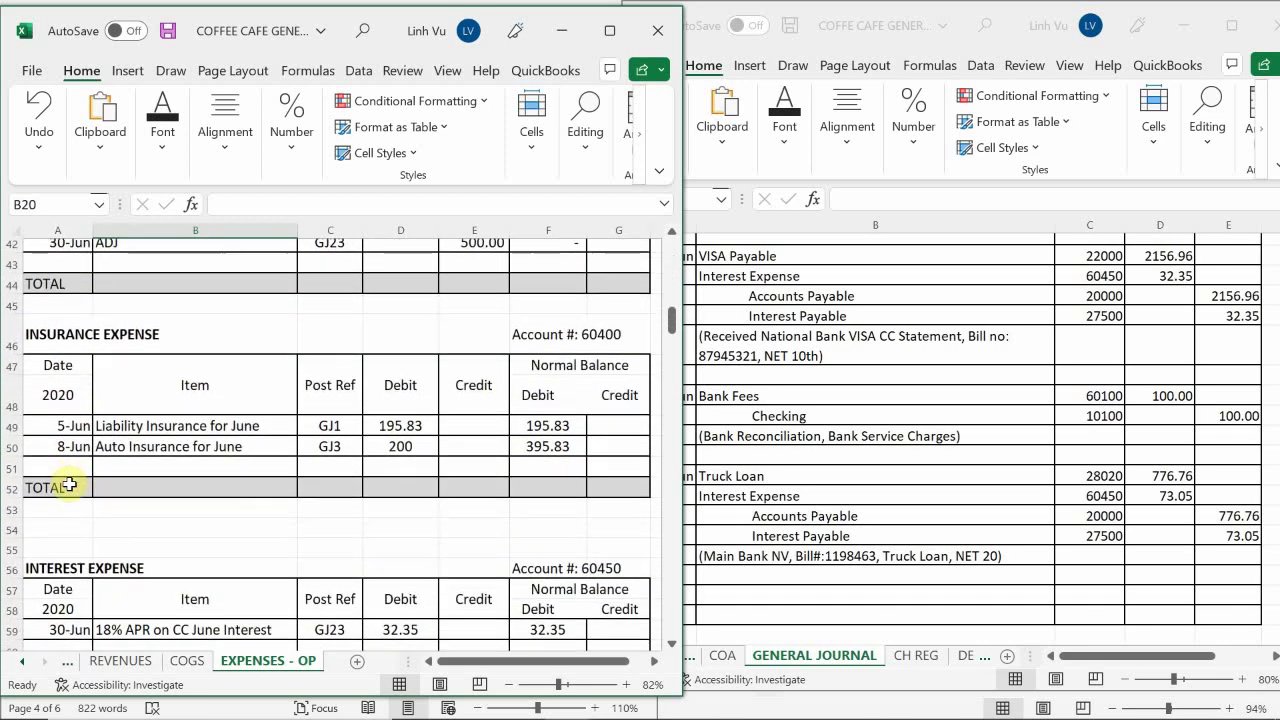
{"action": "scroll", "coordinate": [69, 484], "scroll_direction": "down", "scroll_amount": 1}
{"action": "left_click", "coordinate": [52, 555]}
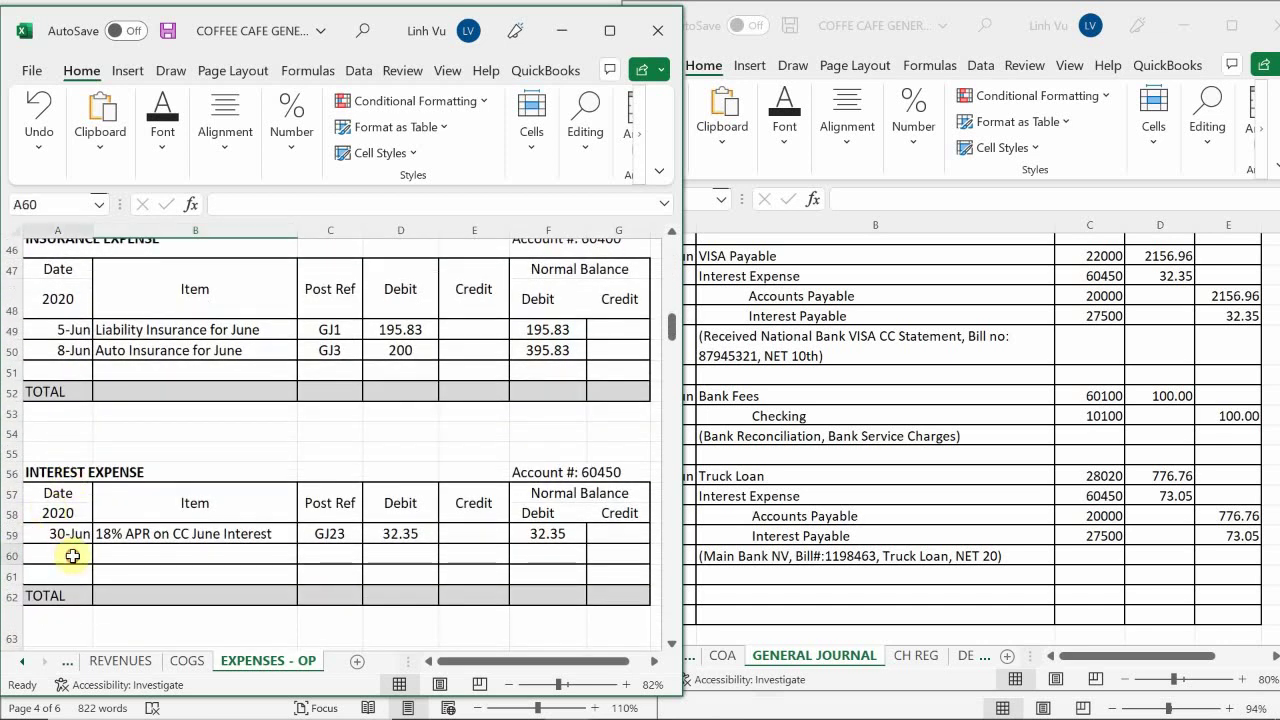
{"action": "type", "text": "6/30"}
{"action": "key", "text": "Return"}
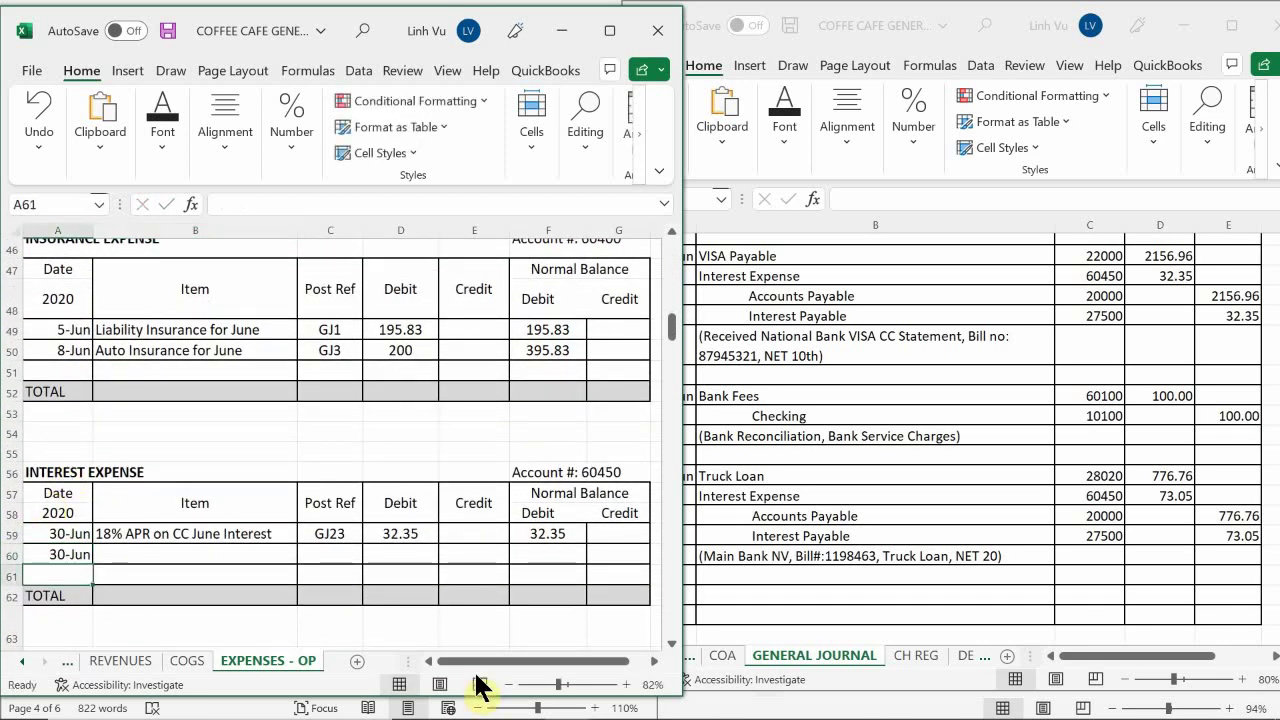
{"action": "key", "text": "Up"}
{"action": "key", "text": "Right"}
{"action": "type", "text": "3"}
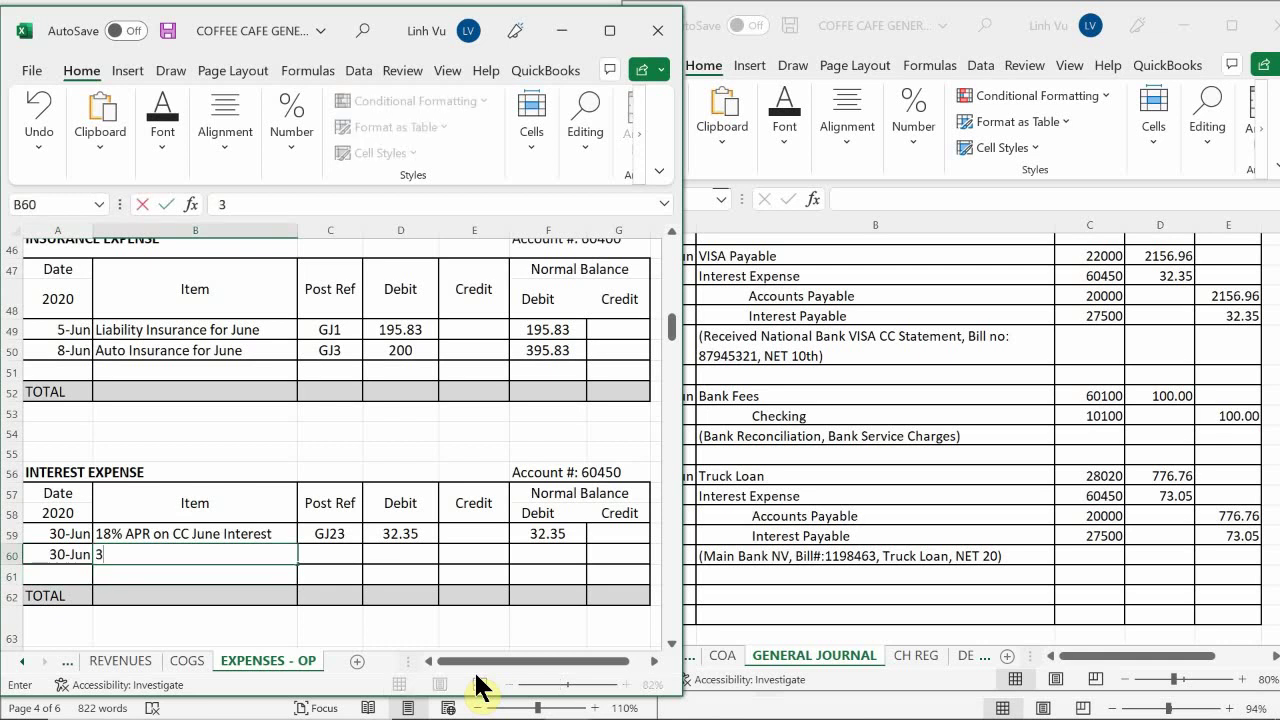
{"action": "type", "text": "% APR on LOan"}
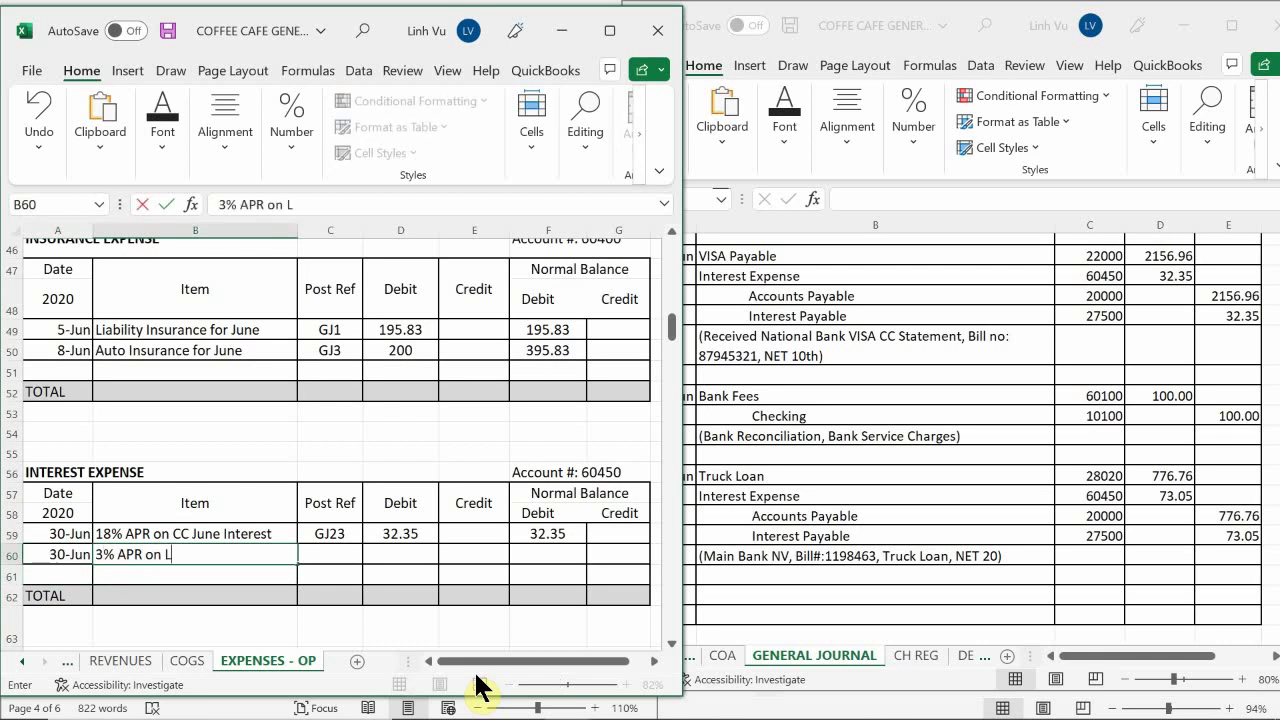
{"action": "key", "text": "BackSpace"}
{"action": "key", "text": "BackSpace"}
{"action": "key", "text": "BackSpace"}
{"action": "type", "text": "oan"}
{"action": "key", "text": "Return"}
Enter post reference GJ23 and a 73.05 debit in row 60
{"action": "key", "text": "Right"}
{"action": "key", "text": "Up"}
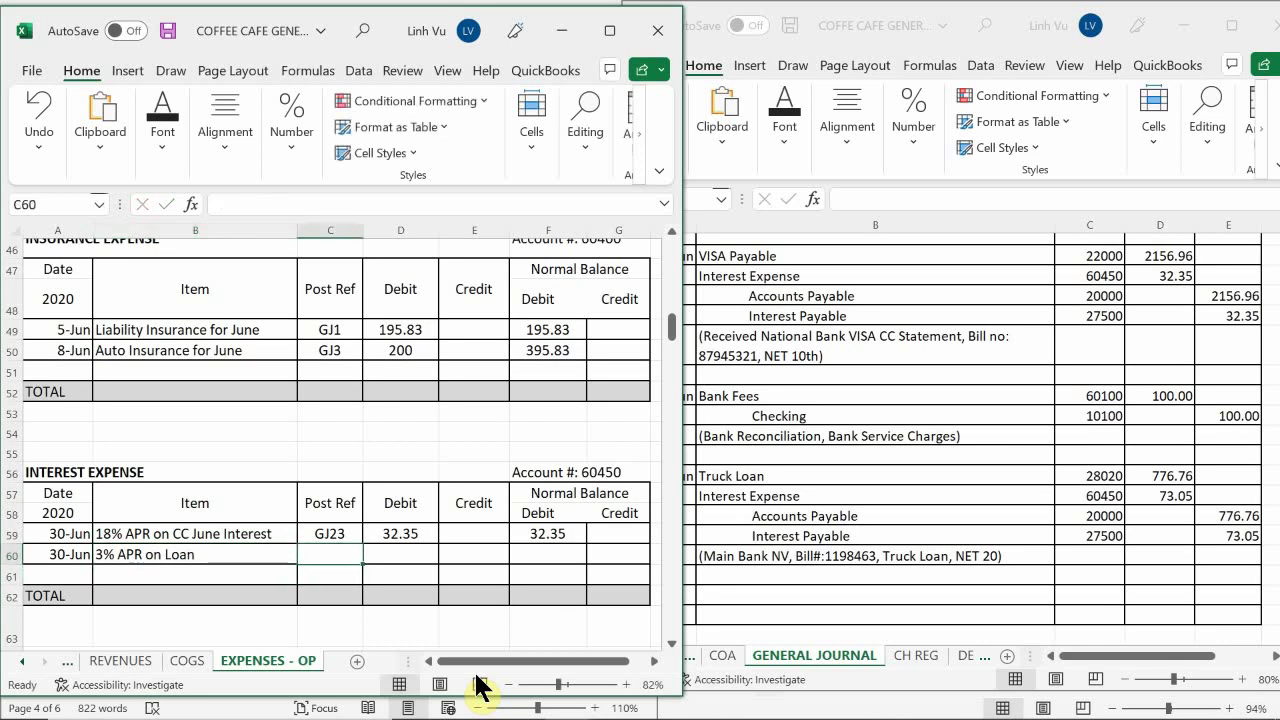
{"action": "type", "text": "GJ23"}
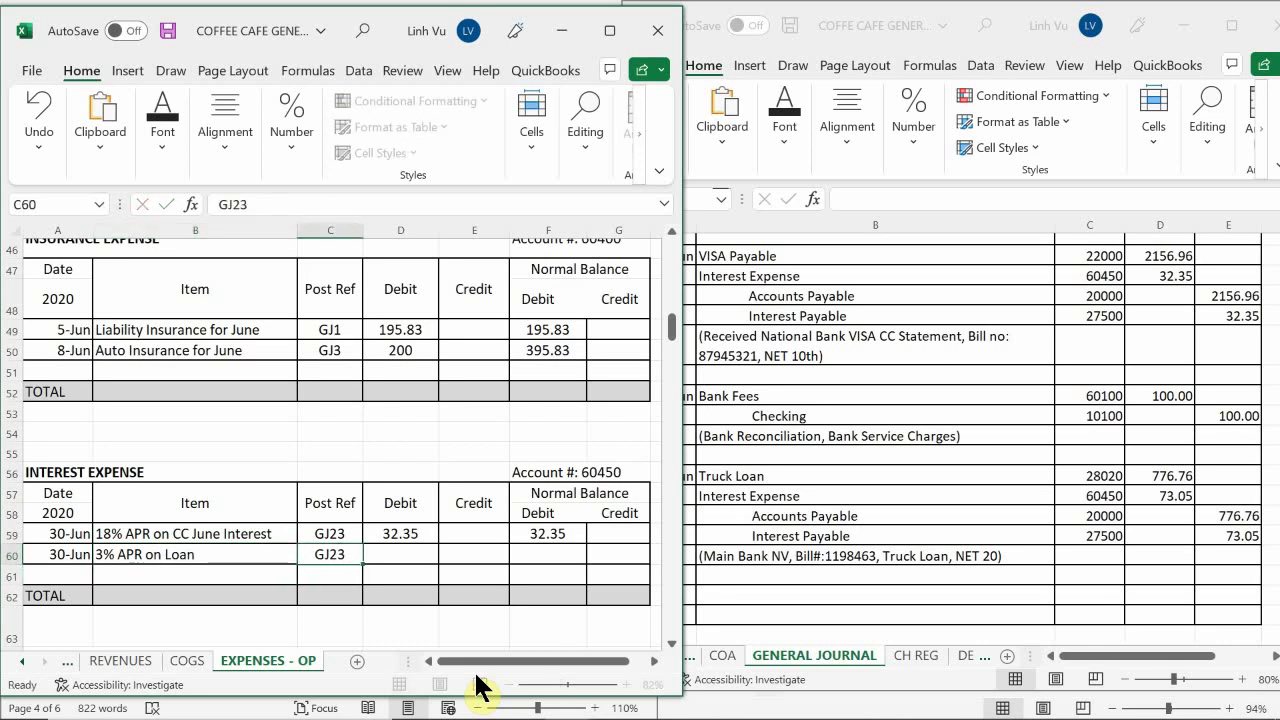
{"action": "key", "text": "Tab"}
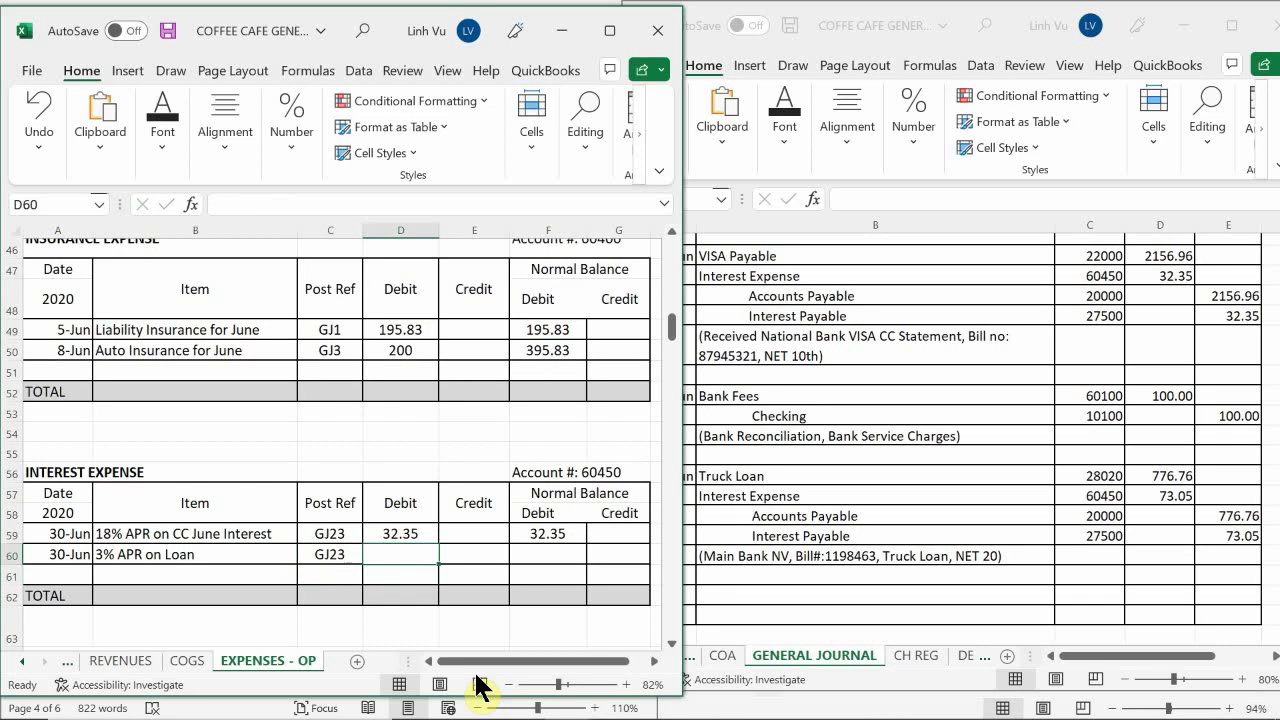
{"action": "type", "text": "73"}
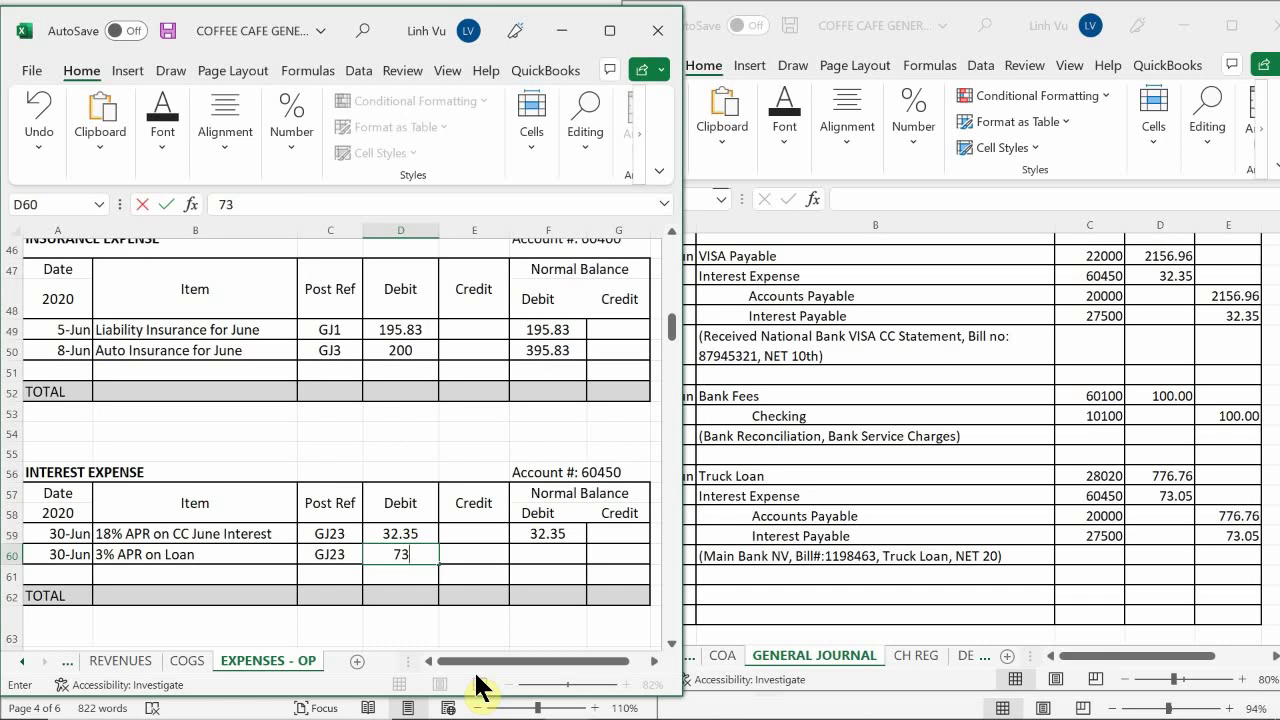
{"action": "type", "text": ".05"}
{"action": "key", "text": "Return"}
{"action": "key", "text": "Right"}
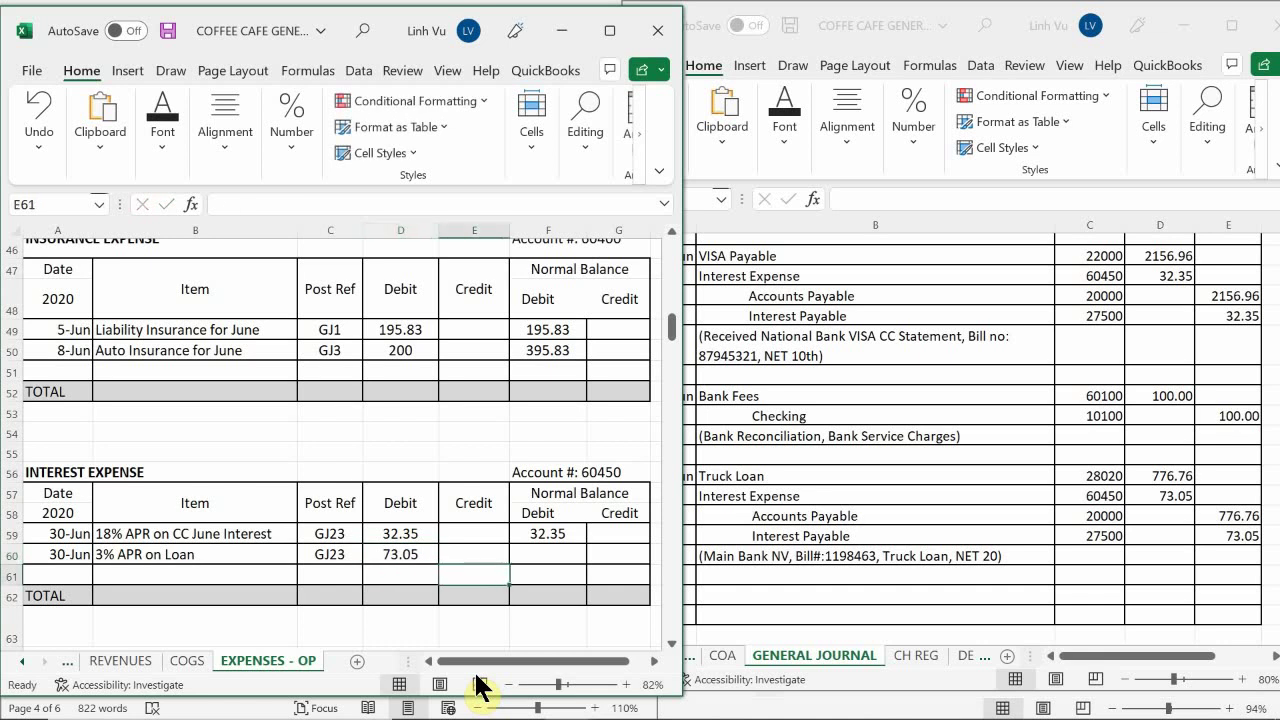
{"action": "key", "text": "Right"}
{"action": "key", "text": "Up"}
Set row 60's balance to =F59+D60-E60 and bring the subsidiary ledger workbook forward
{"action": "type", "text": "="}
{"action": "key", "text": "Up"}
{"action": "type", "text": "+"}
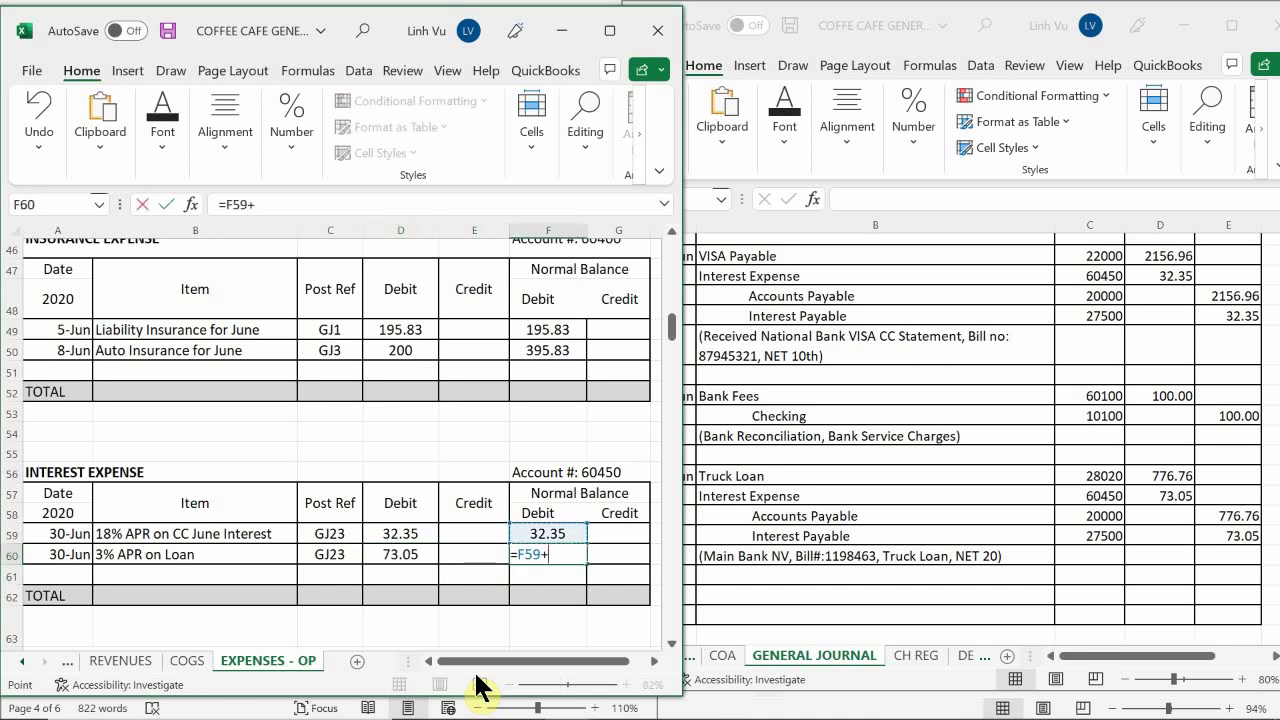
{"action": "key", "text": "Left"}
{"action": "key", "text": "Left"}
{"action": "type", "text": "-"}
{"action": "key", "text": "Left"}
{"action": "key", "text": "Return"}
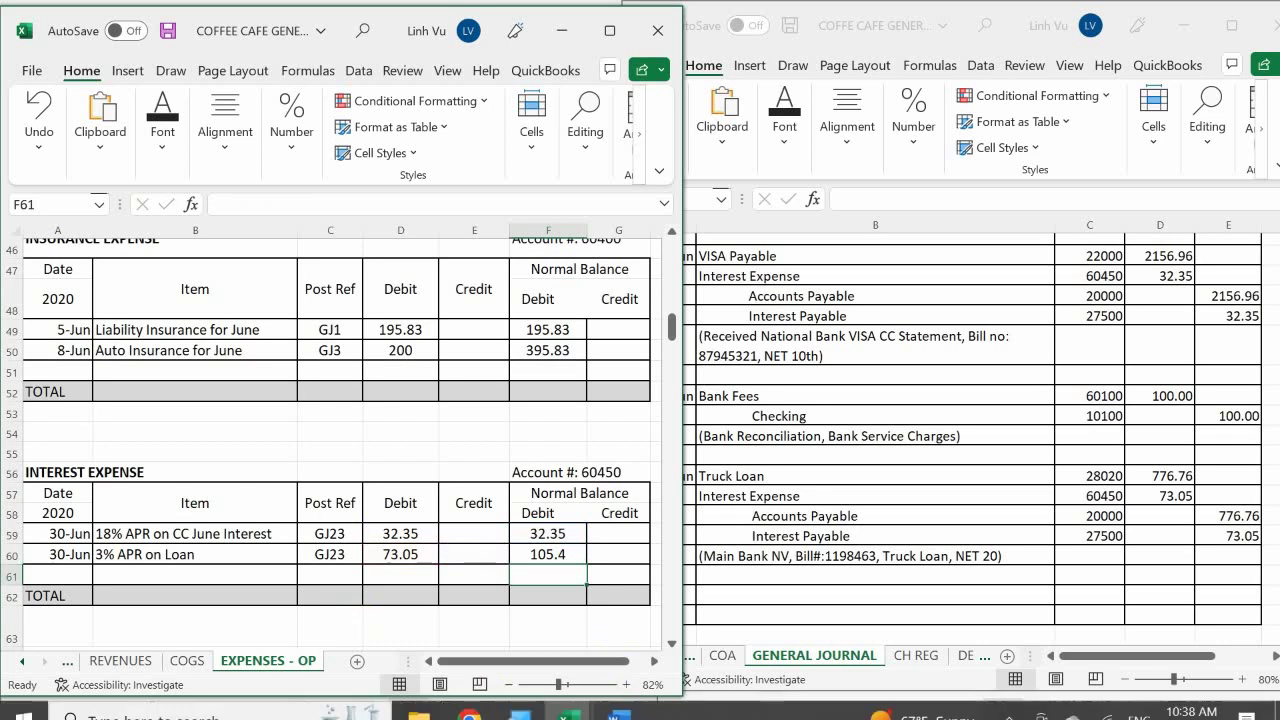
{"action": "mouse_move", "coordinate": [571, 697]}
{"action": "left_click", "coordinate": [571, 600]}
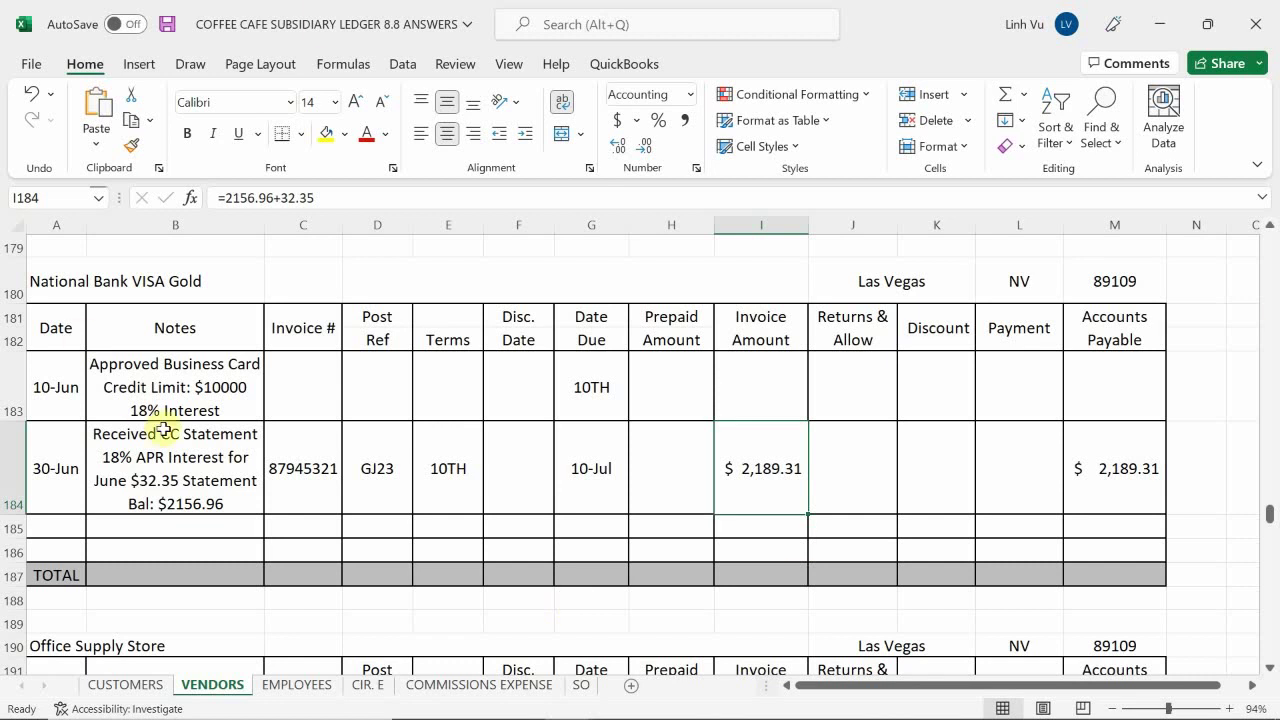
Scroll the VENDORS sheet to the Main Bank of Nevada account and its 8-Jun truck loan entry
{"action": "scroll", "coordinate": [166, 425], "scroll_direction": "up", "scroll_amount": 5}
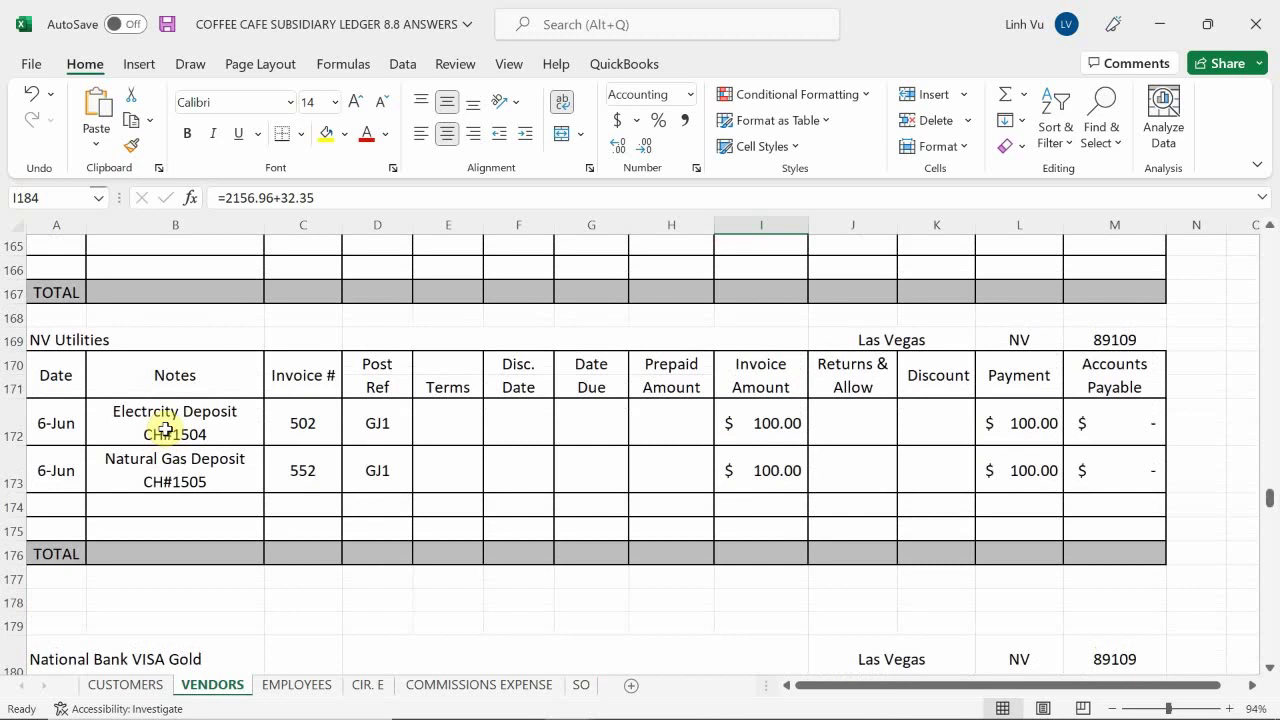
{"action": "scroll", "coordinate": [166, 428], "scroll_direction": "down", "scroll_amount": 3}
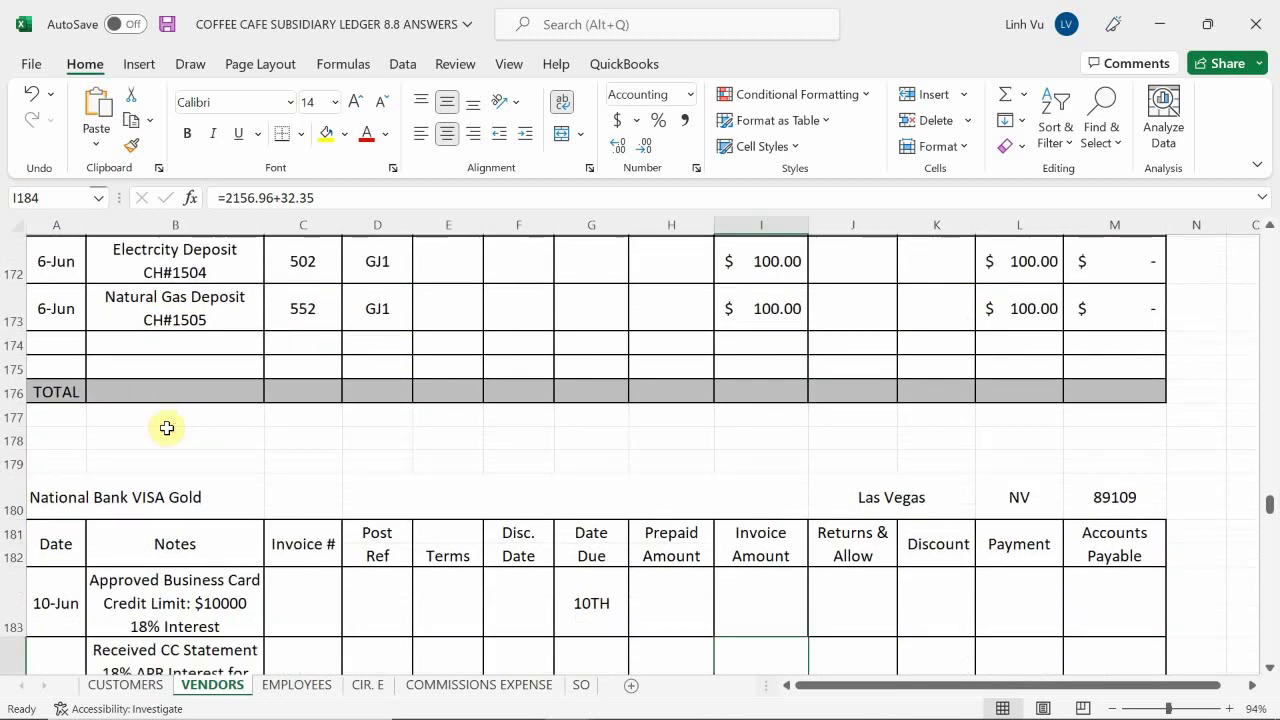
{"action": "scroll", "coordinate": [166, 428], "scroll_direction": "up", "scroll_amount": 3}
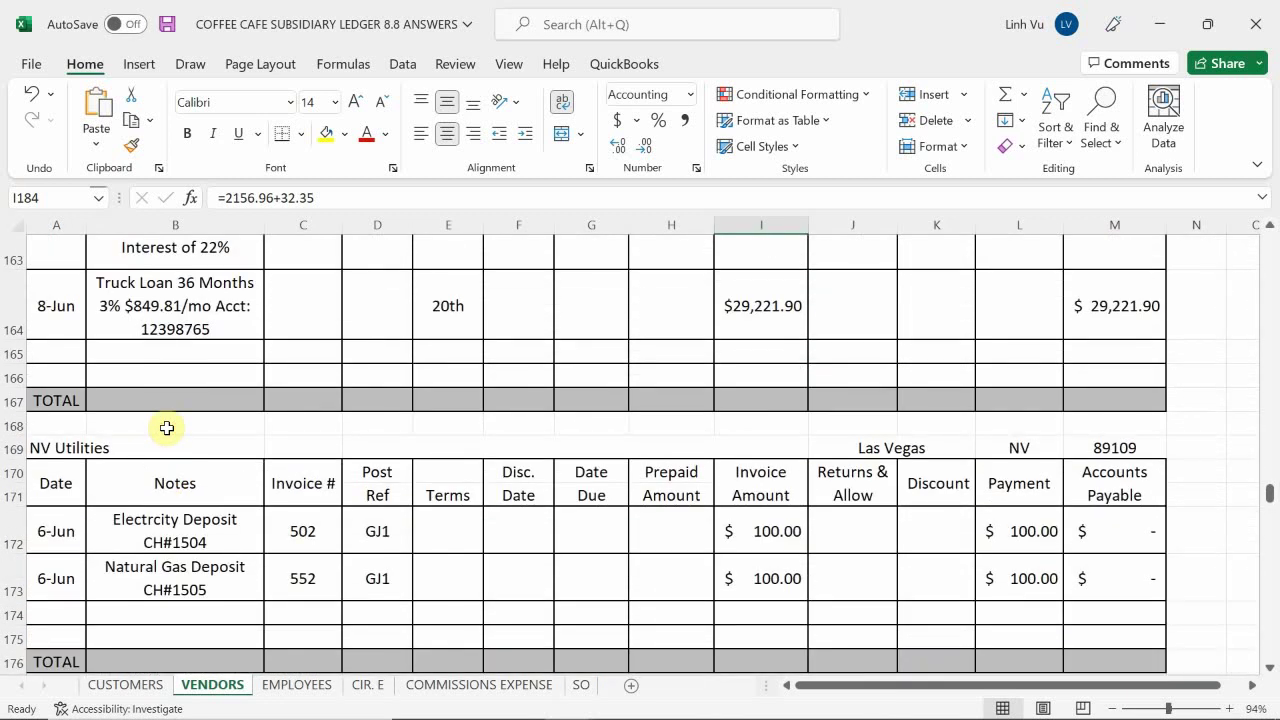
{"action": "scroll", "coordinate": [166, 428], "scroll_direction": "up", "scroll_amount": 3}
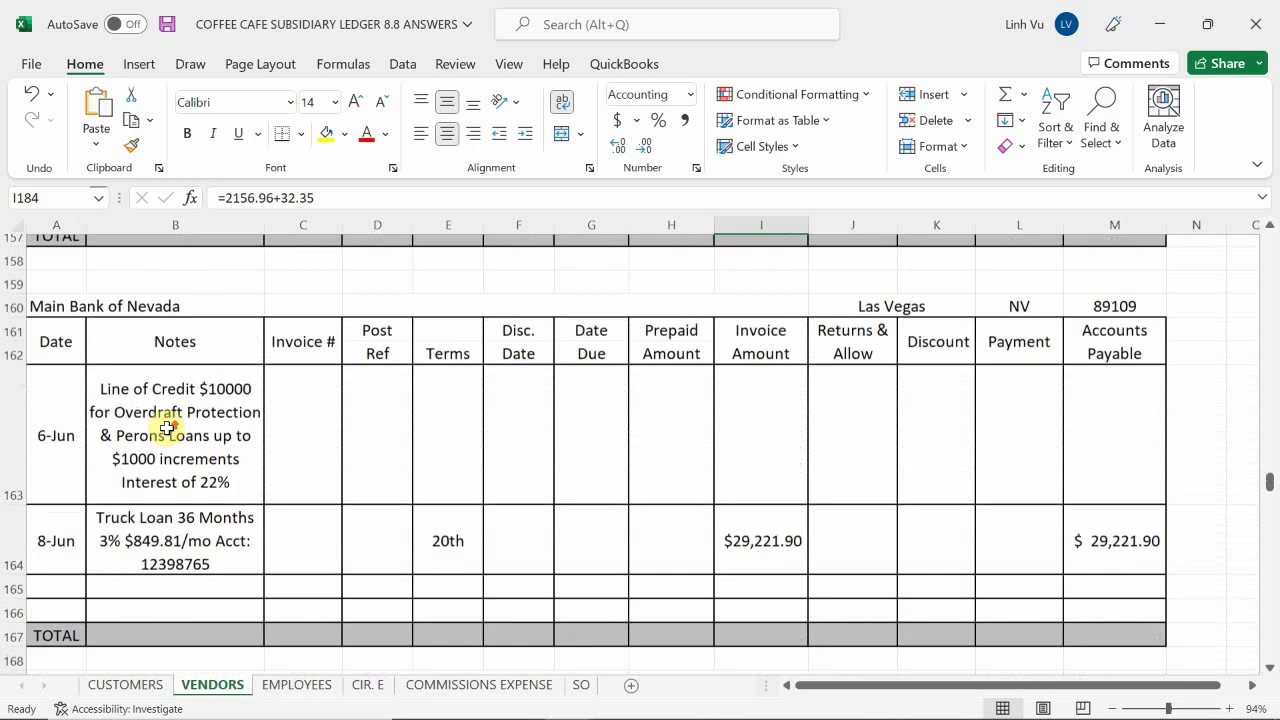
{"action": "scroll", "coordinate": [166, 428], "scroll_direction": "up", "scroll_amount": 1}
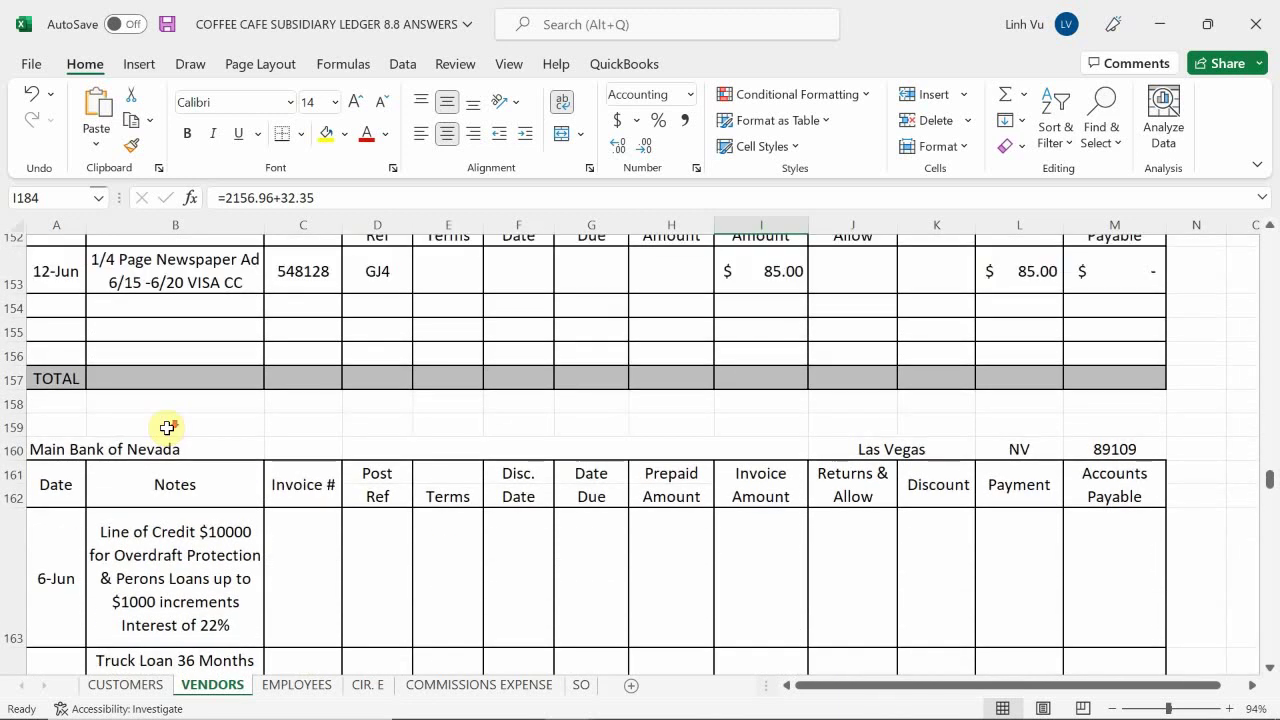
{"action": "scroll", "coordinate": [166, 428], "scroll_direction": "down", "scroll_amount": 1}
{"action": "scroll", "coordinate": [166, 428], "scroll_direction": "down", "scroll_amount": 1}
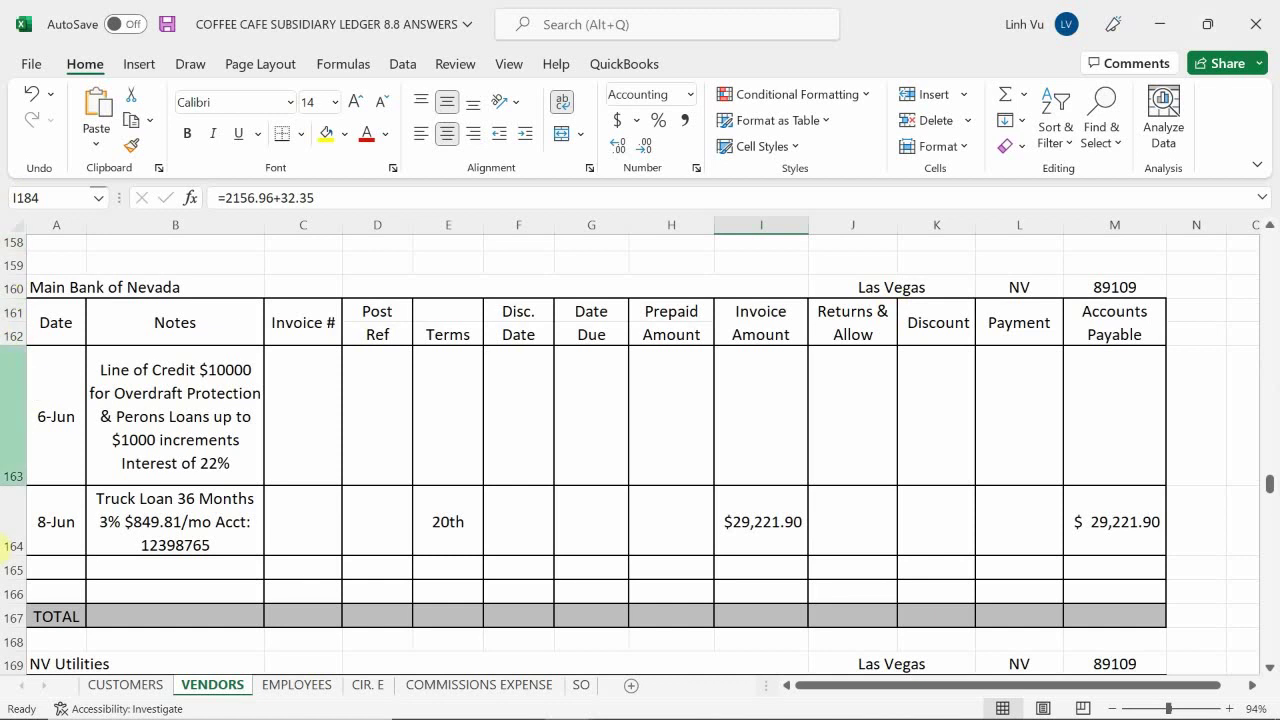
Start row 165 with date 6/30 and the note '3% Interest Charges for JUNE'
{"action": "left_click", "coordinate": [46, 567]}
{"action": "type", "text": "6/"}
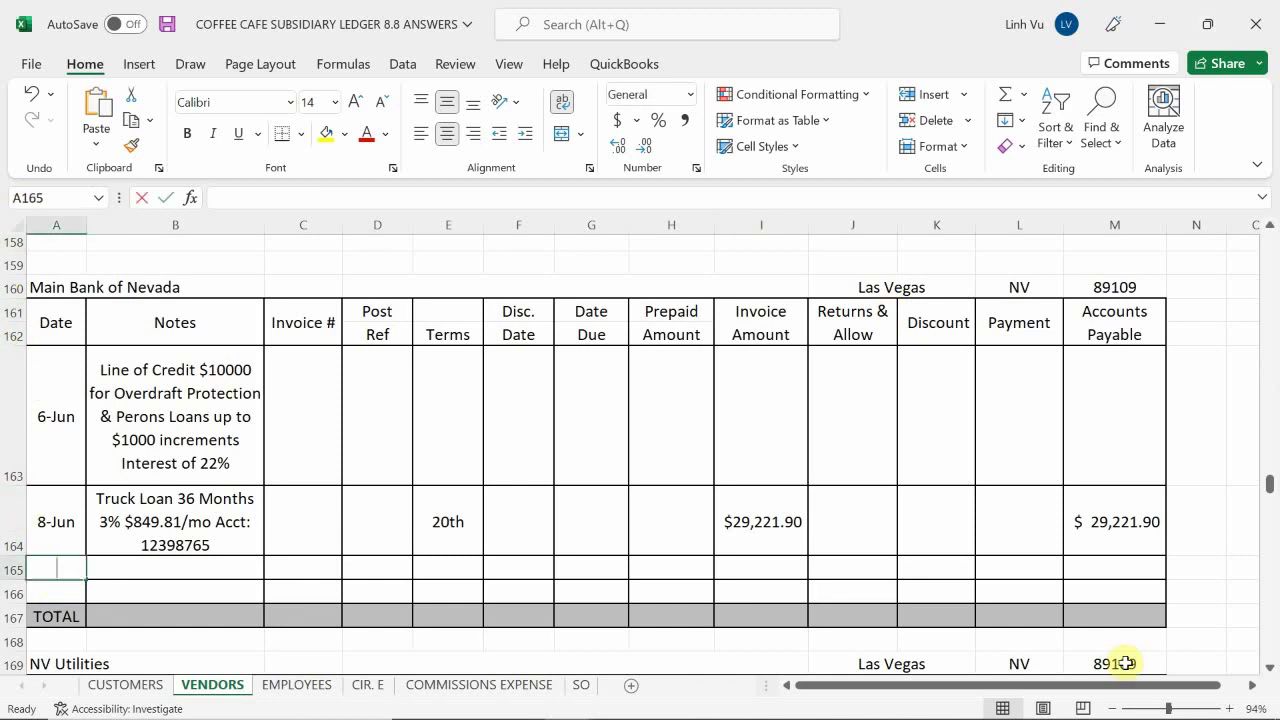
{"action": "type", "text": "30"}
{"action": "key", "text": "Return"}
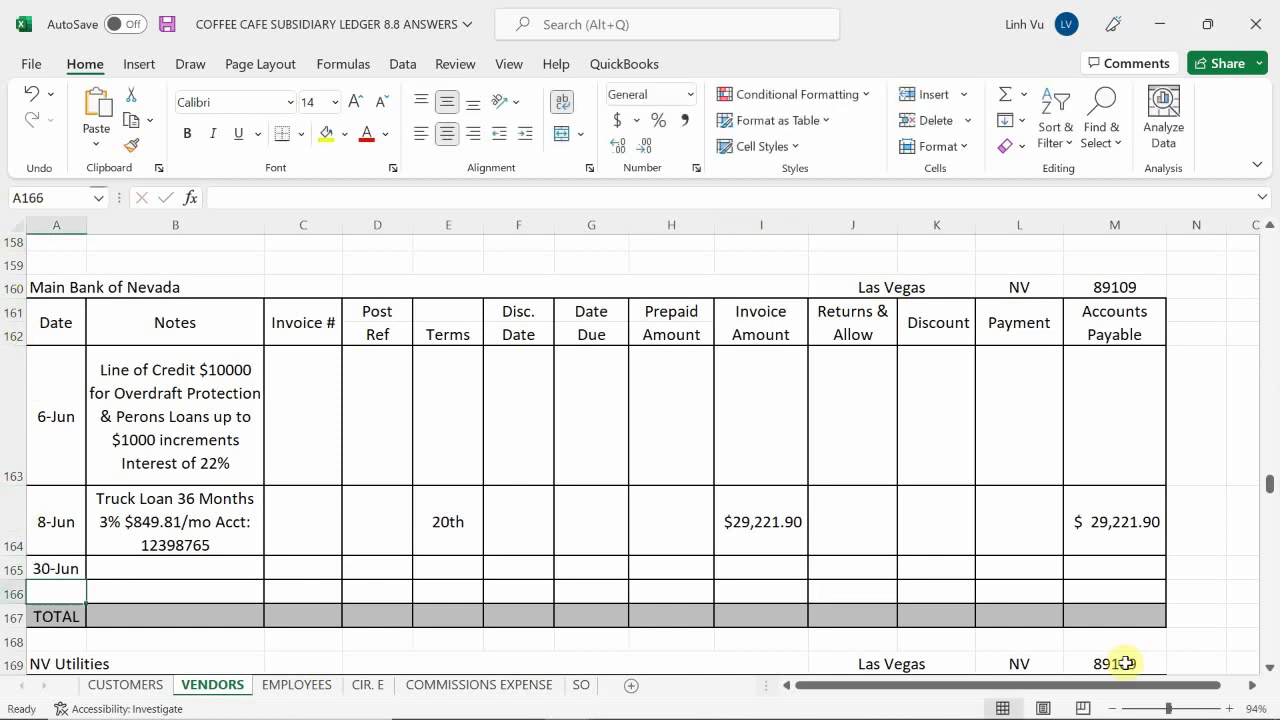
{"action": "key", "text": "Up"}
{"action": "key", "text": "Right"}
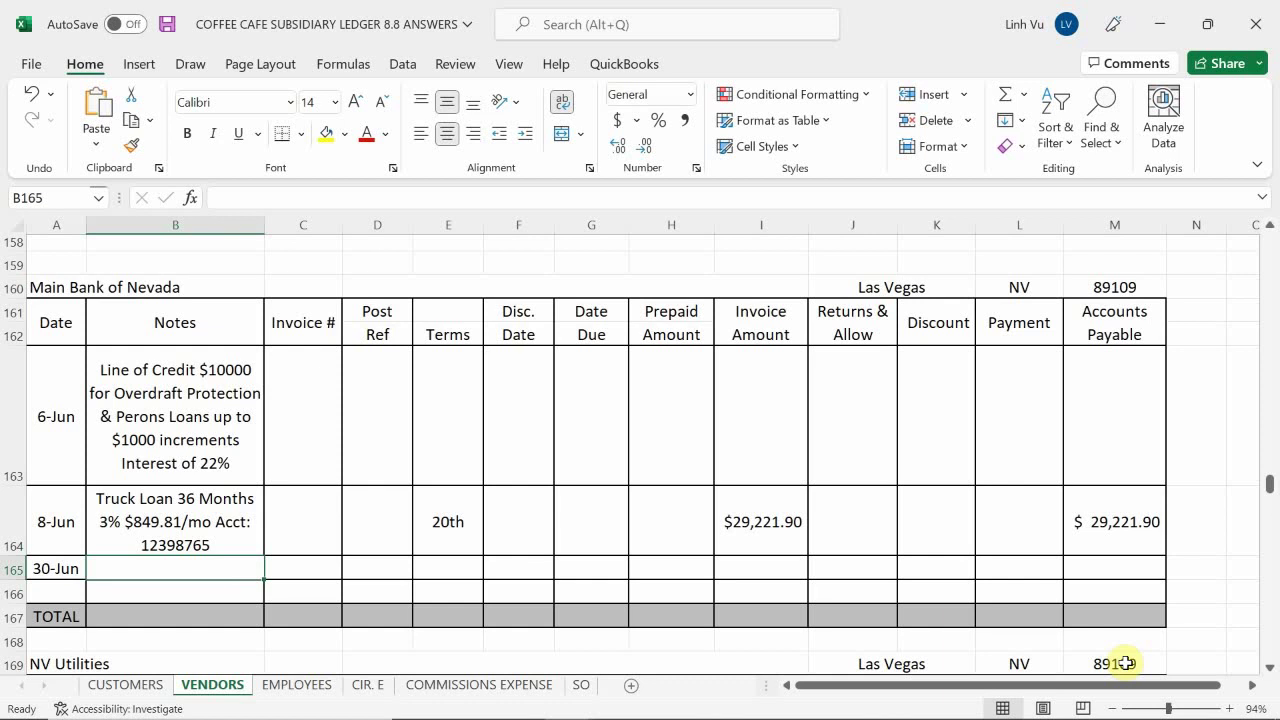
{"action": "type", "text": "3% Intere"}
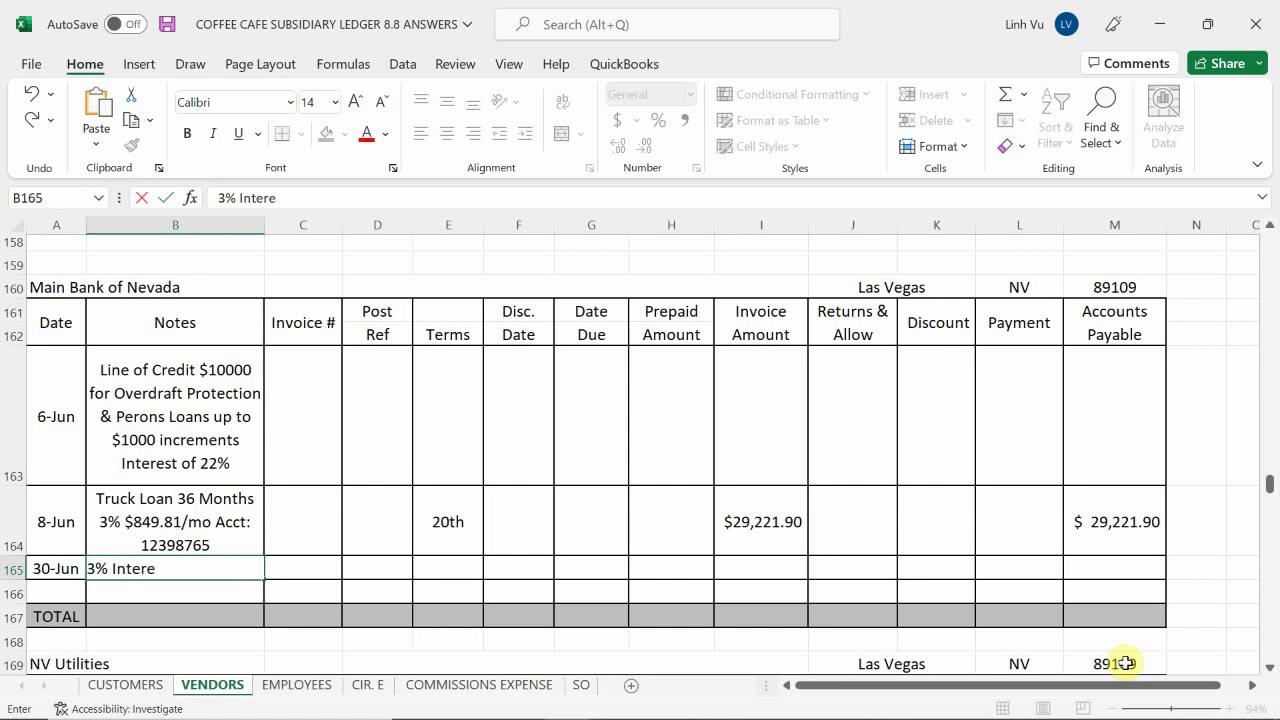
{"action": "type", "text": "st Charges fo"}
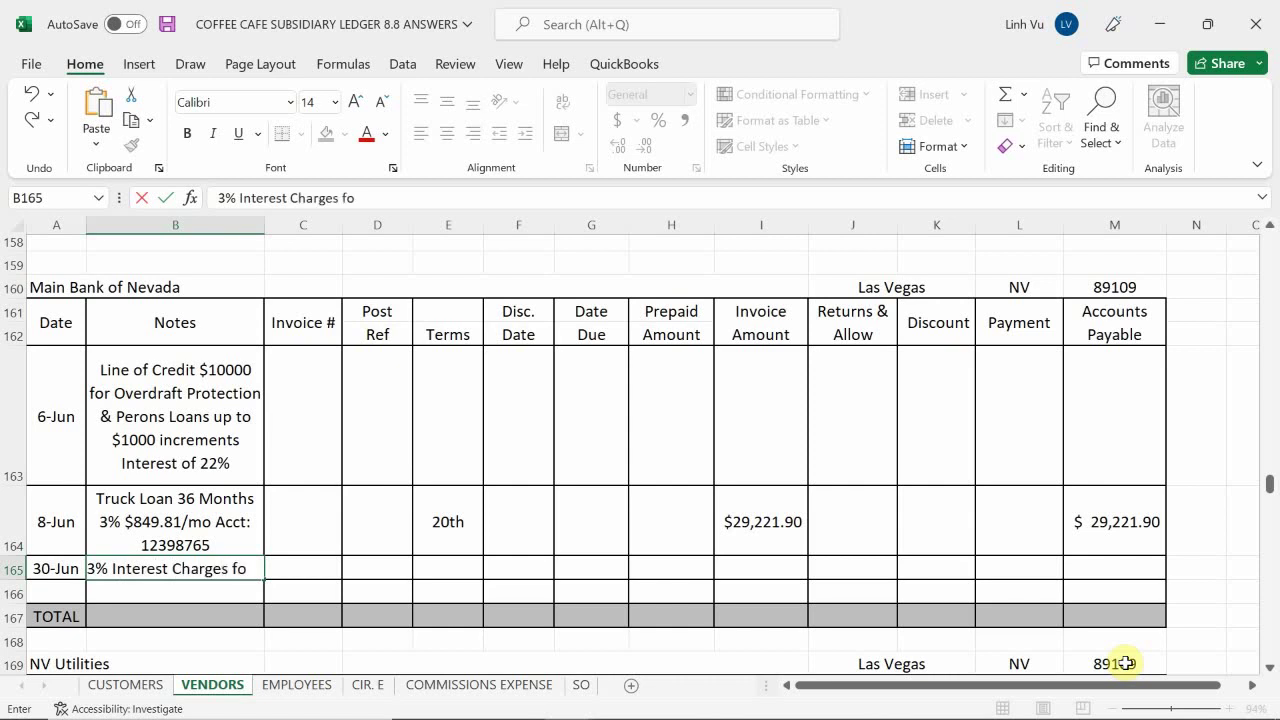
{"action": "type", "text": "r JUNE"}
{"action": "key", "text": "Tab"}
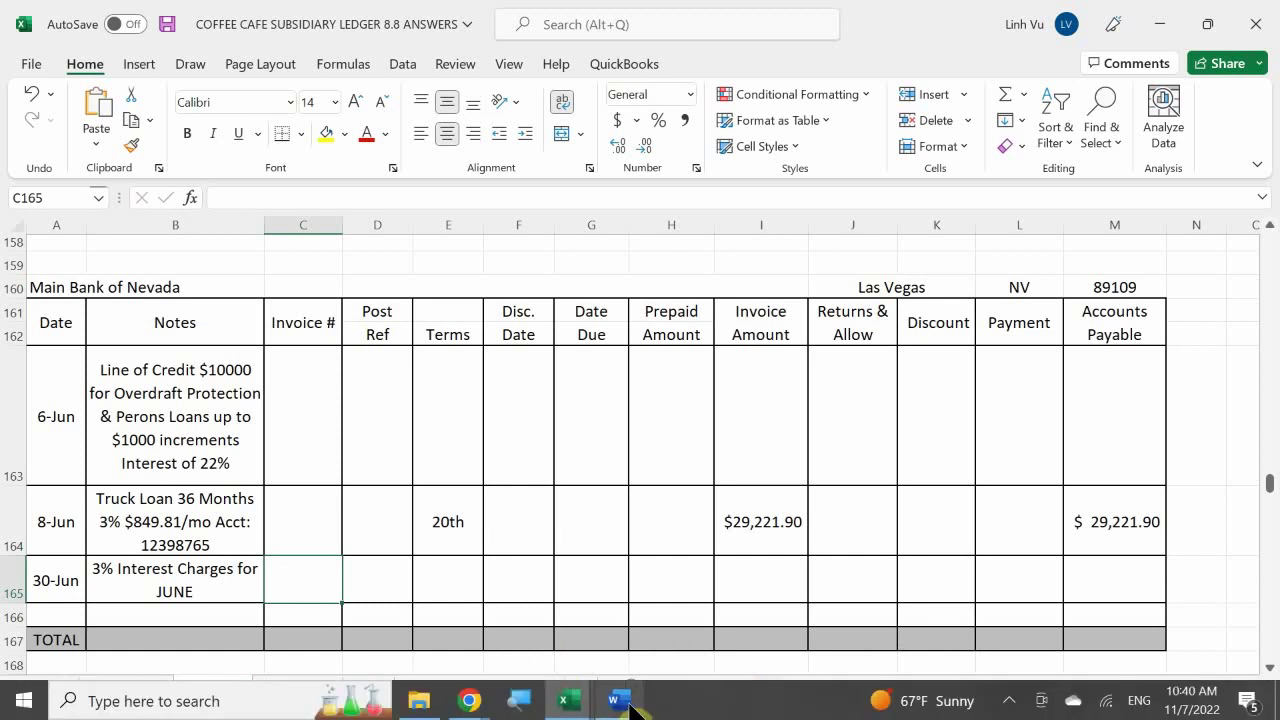
{"action": "mouse_move", "coordinate": [618, 700]}
{"action": "mouse_move", "coordinate": [629, 649]}
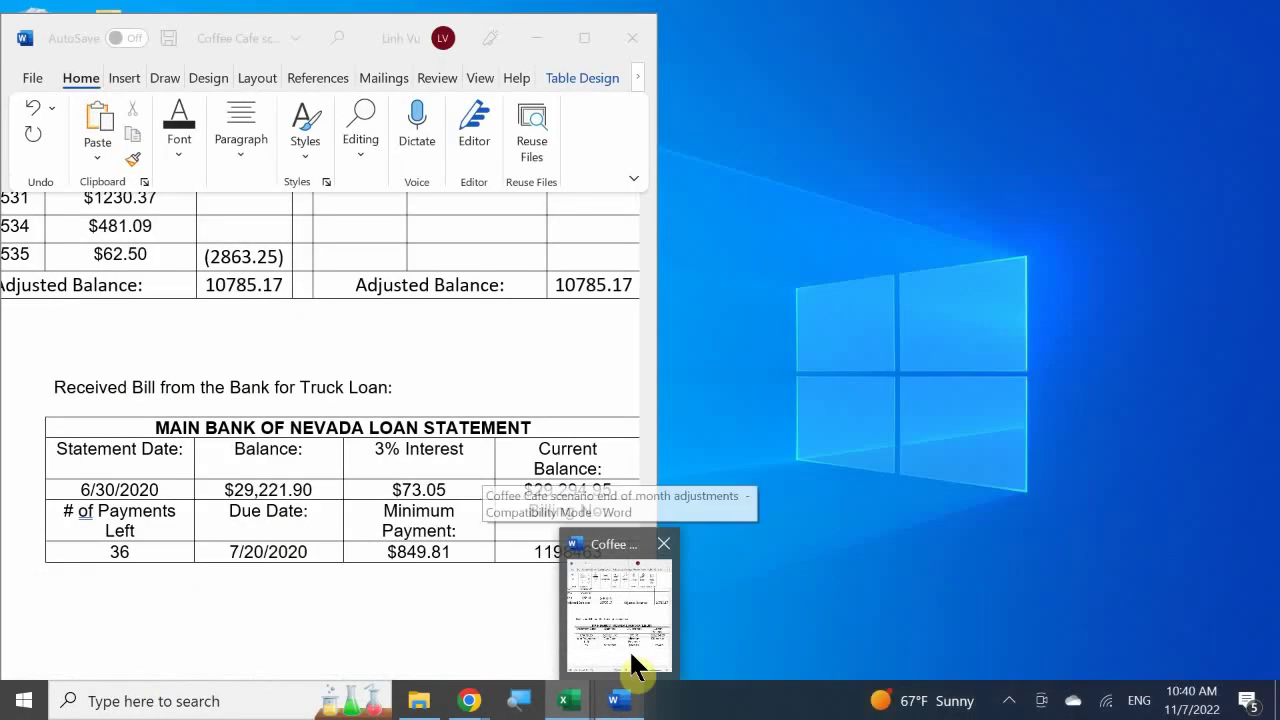
{"action": "left_click", "coordinate": [629, 649]}
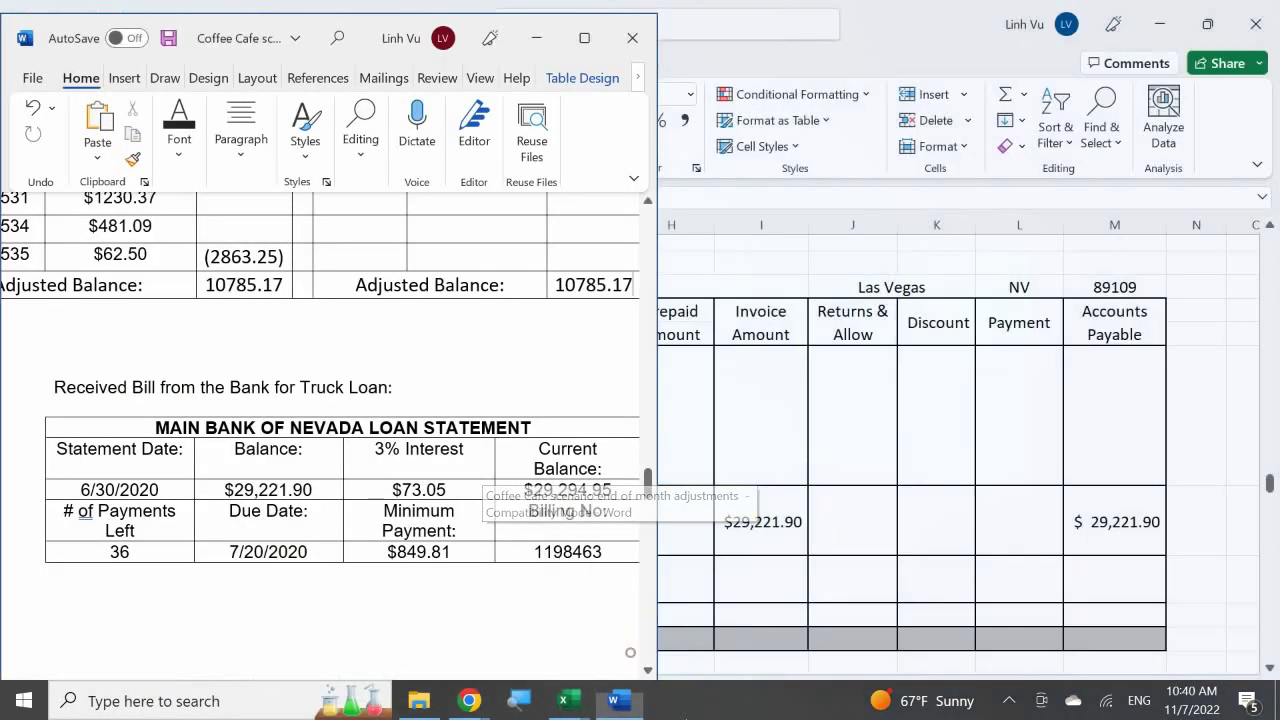
{"action": "key", "text": "alt+Tab"}
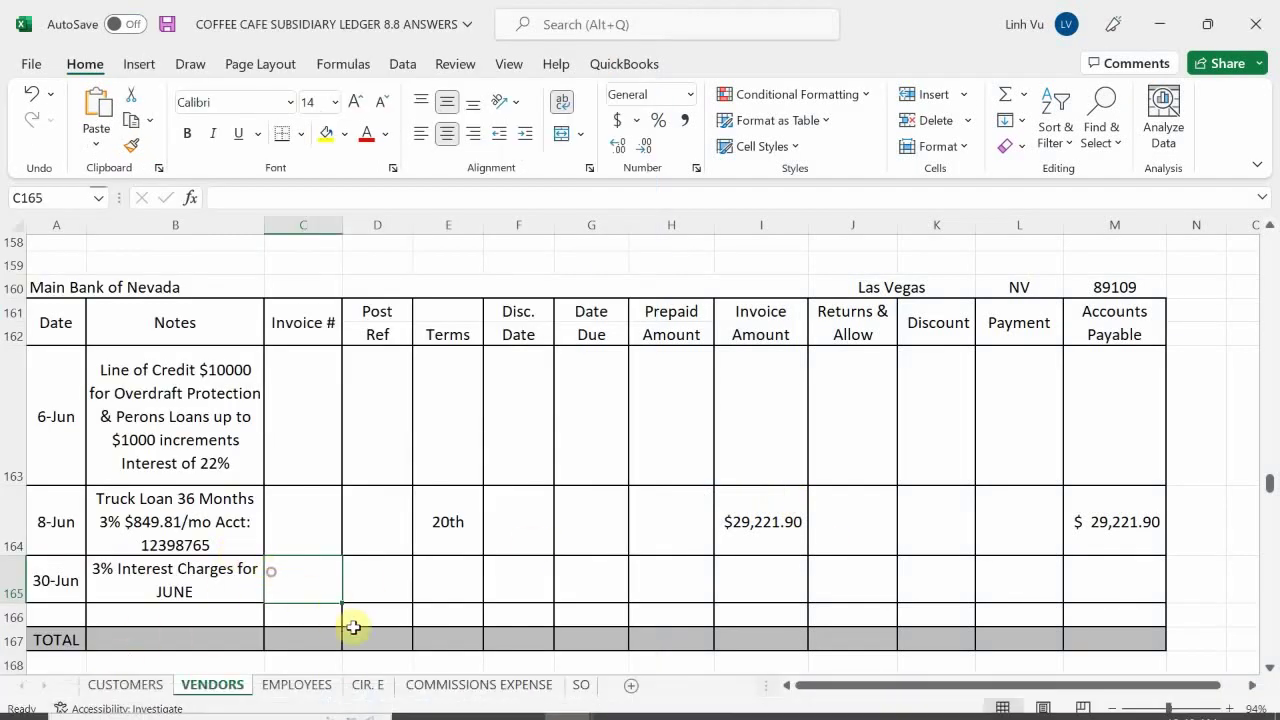
{"action": "type", "text": "119"}
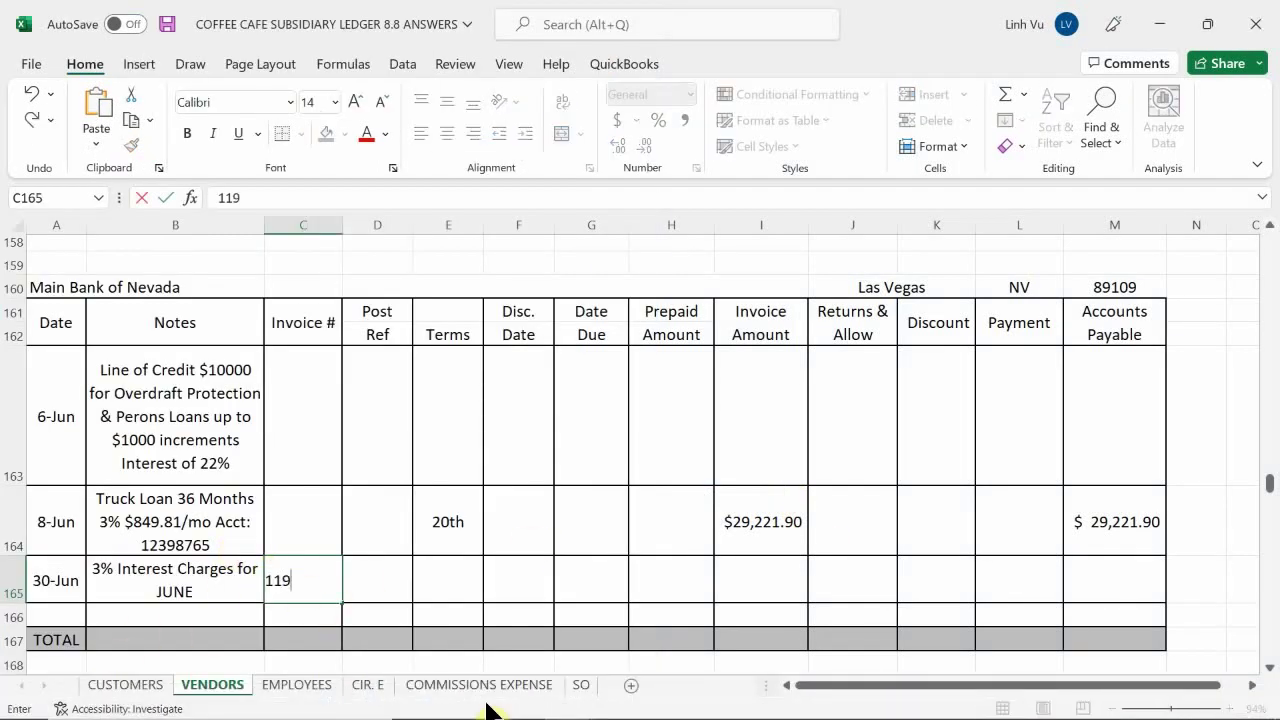
{"action": "type", "text": "64"}
{"action": "key", "text": "BackSpace"}
{"action": "key", "text": "BackSpace"}
{"action": "key", "text": "BackSpace"}
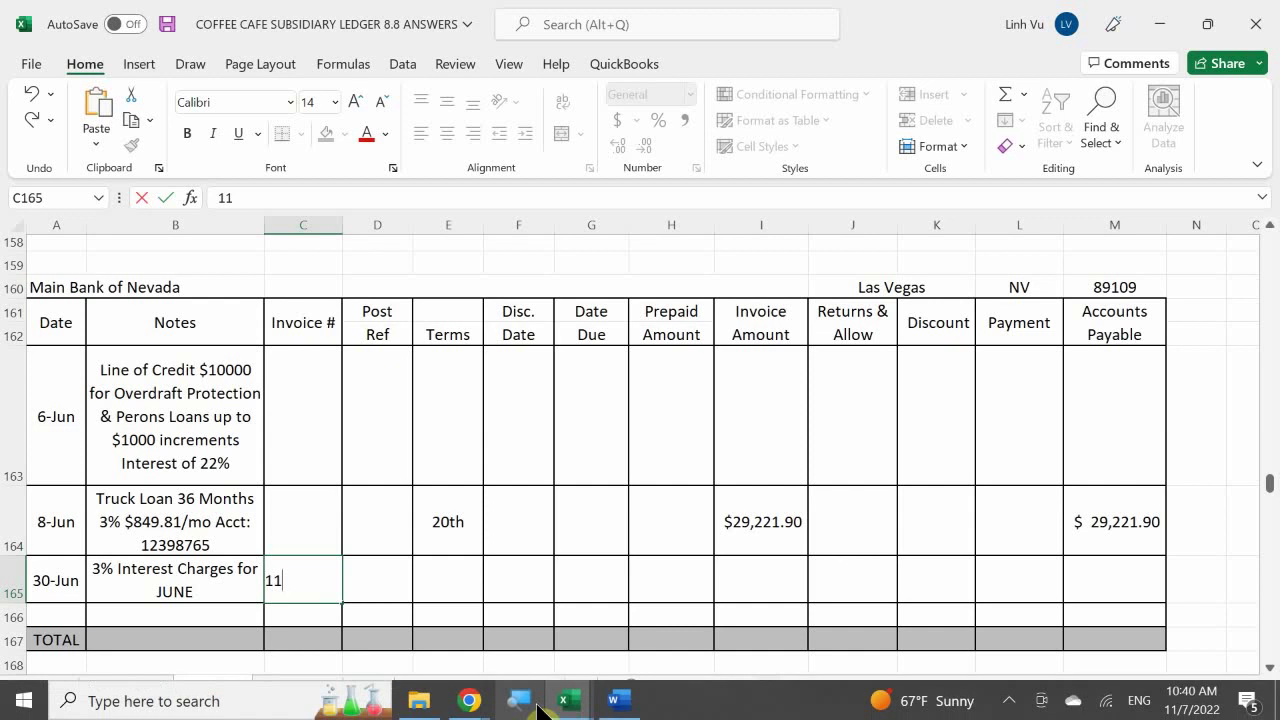
{"action": "mouse_move", "coordinate": [566, 700]}
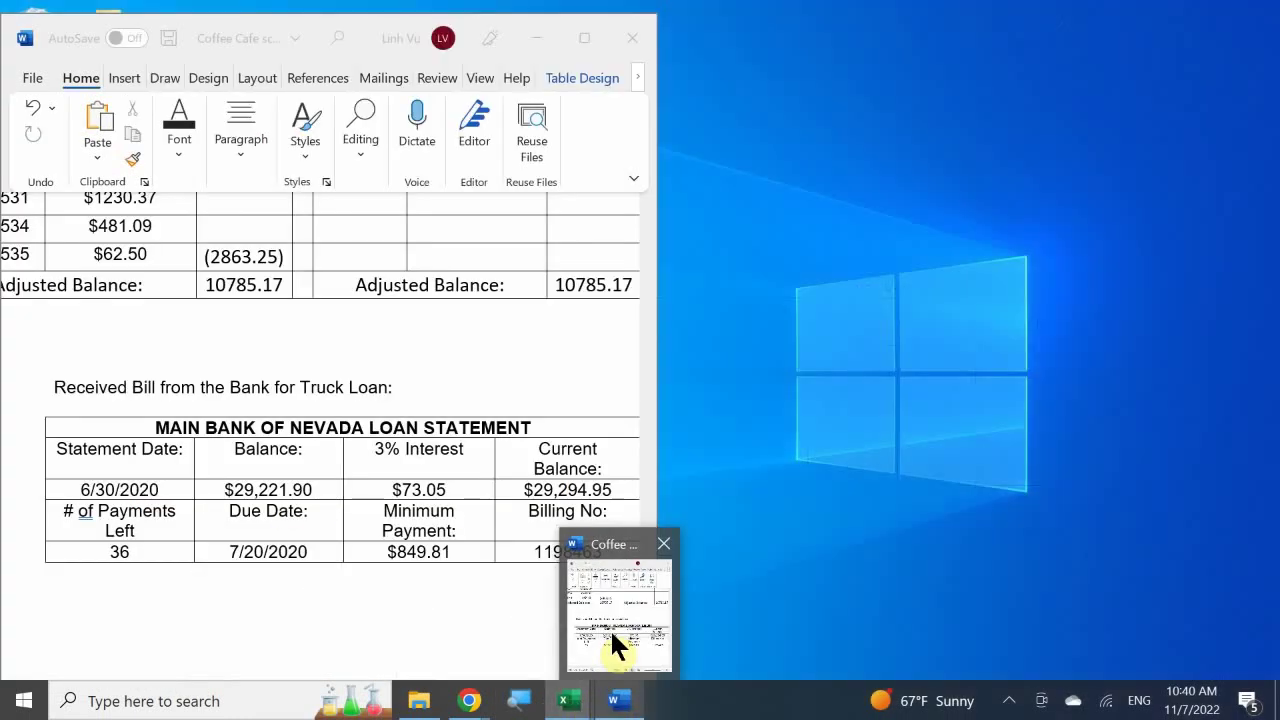
{"action": "left_click", "coordinate": [610, 628]}
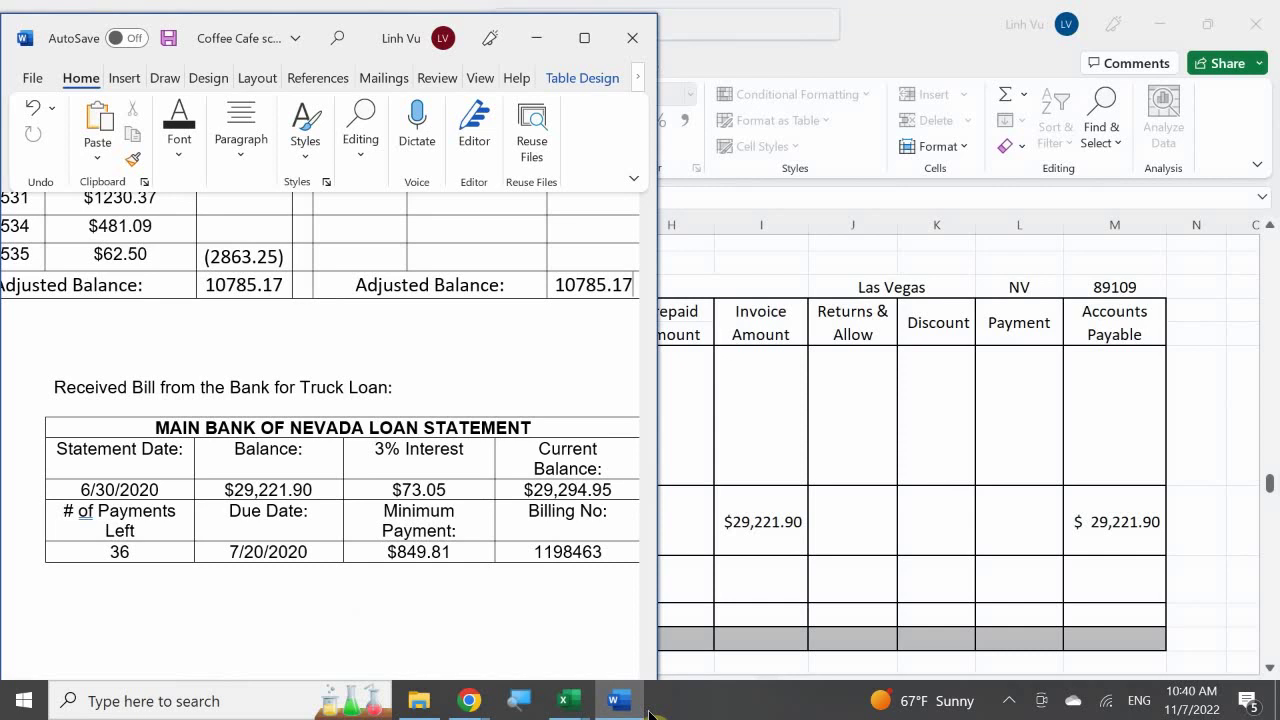
{"action": "left_click", "coordinate": [303, 580]}
{"action": "type", "text": "11"}
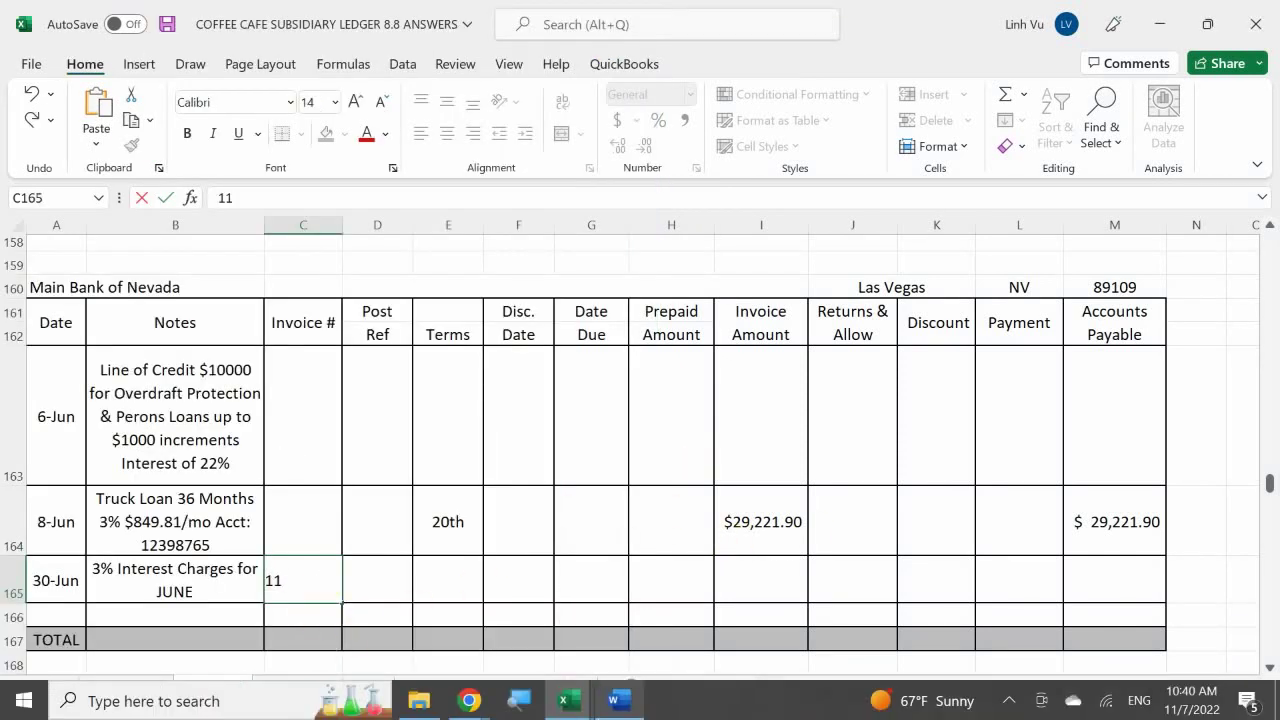
{"action": "type", "text": "98463"}
{"action": "key", "text": "Tab"}
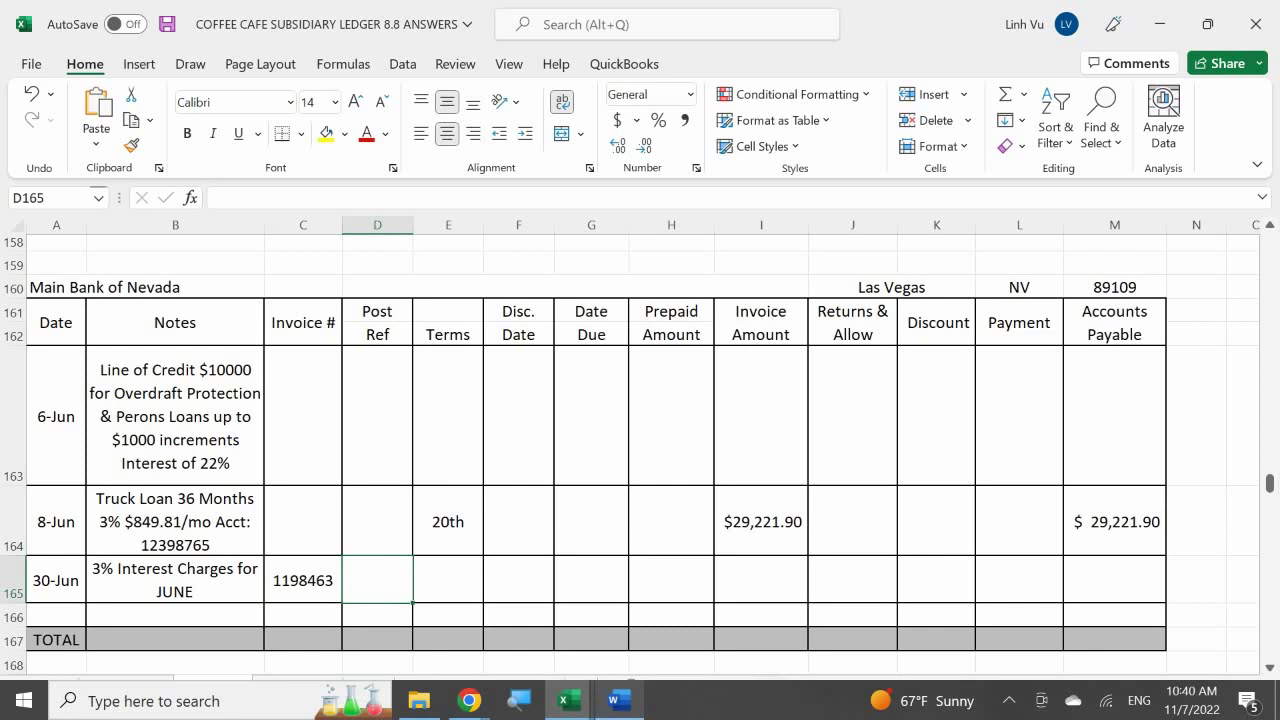
Enter post reference GJ23, terms 20TH and due date 7/20 on row 165
{"action": "type", "text": "GJ23"}
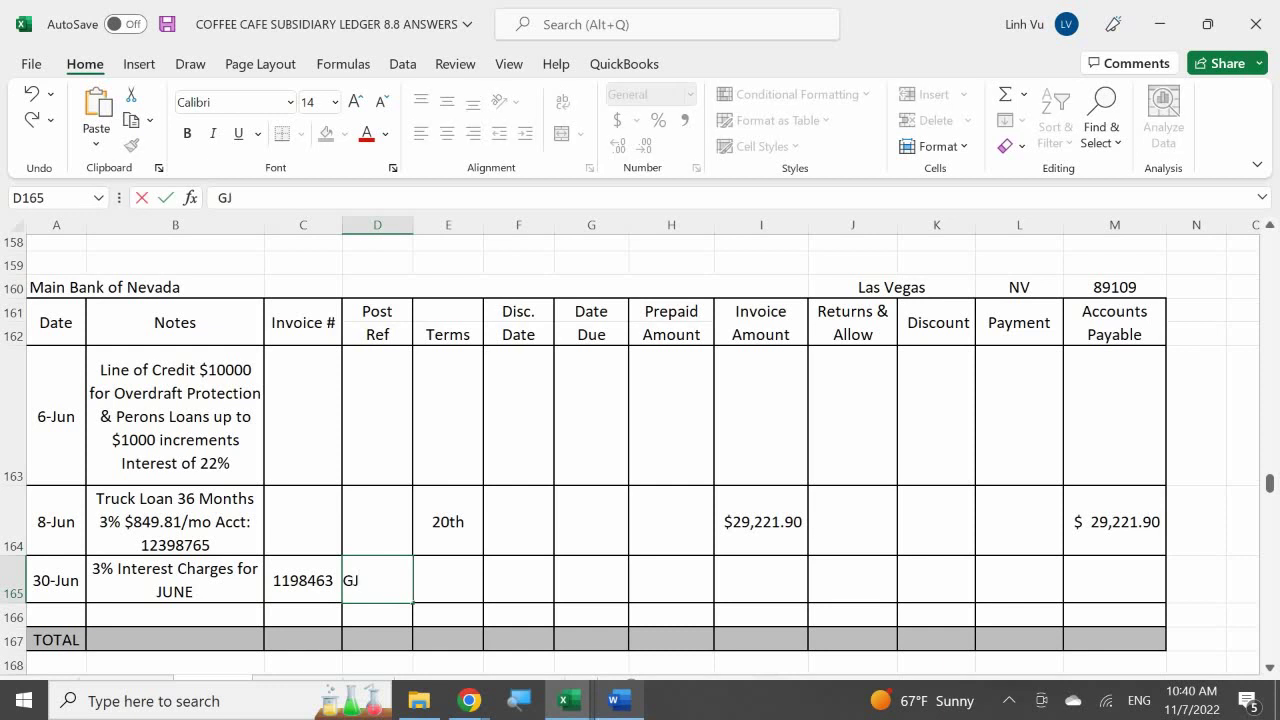
{"action": "key", "text": "Tab"}
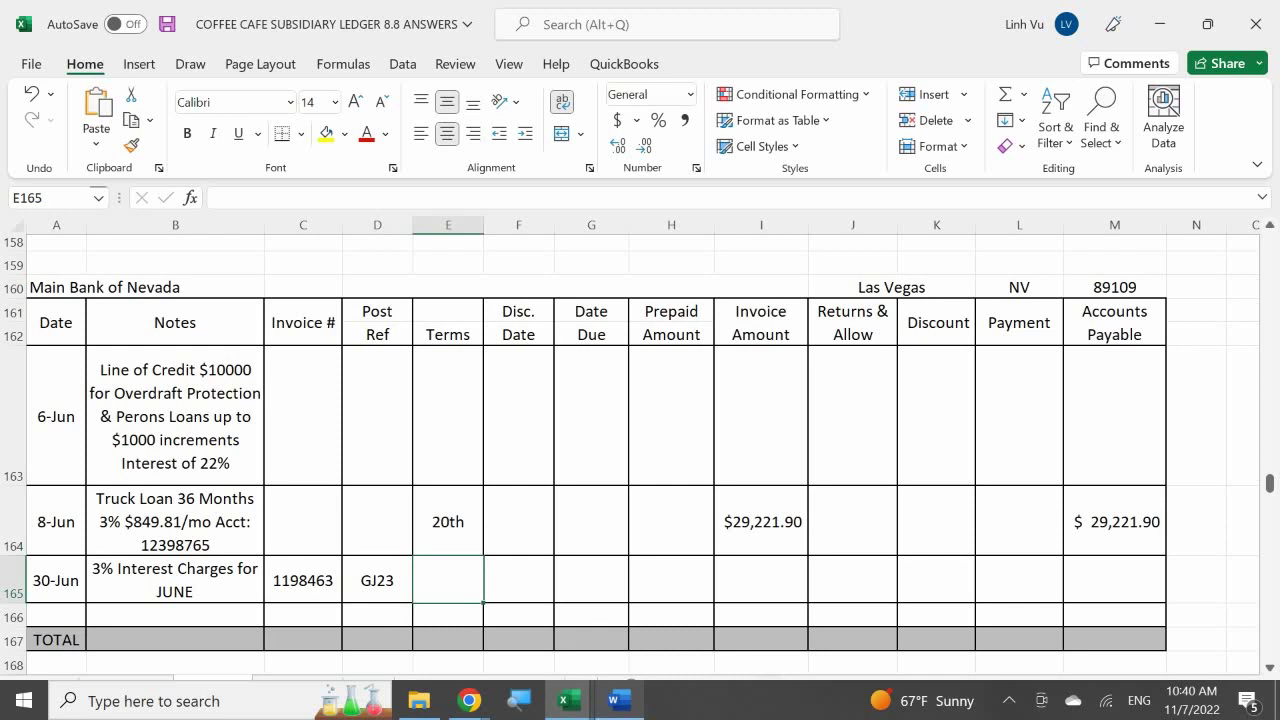
{"action": "type", "text": "20TG"}
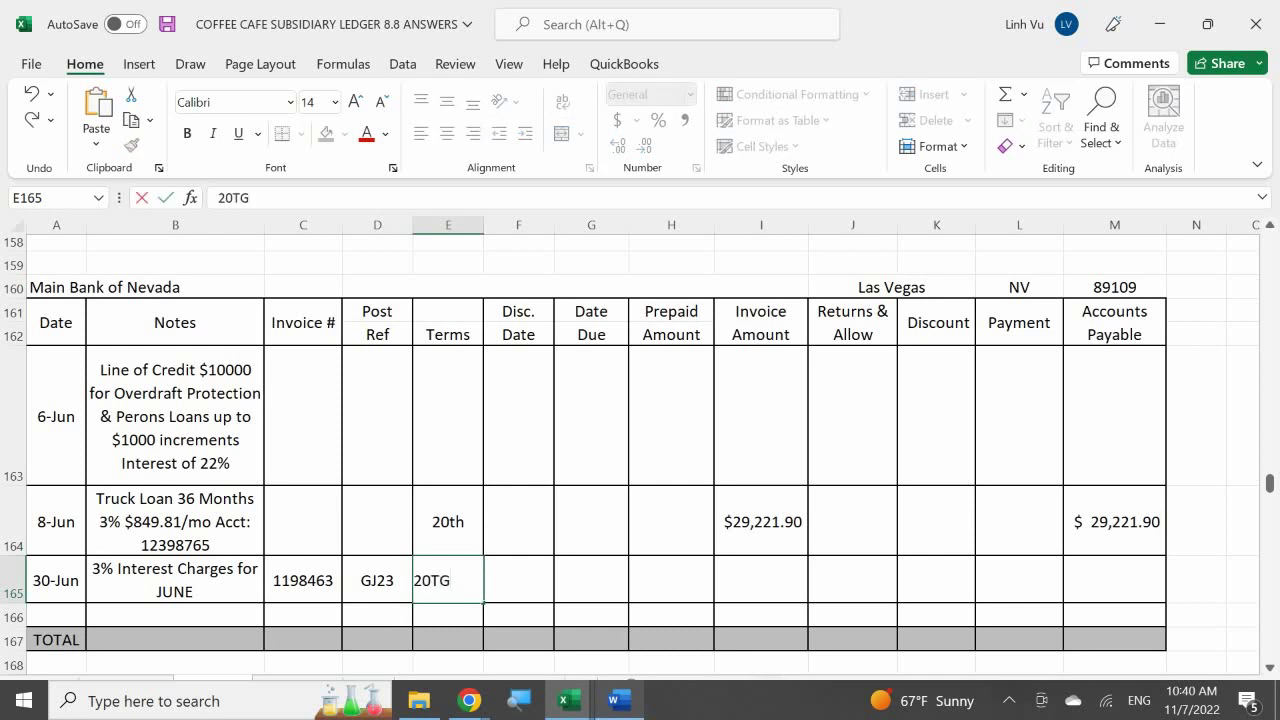
{"action": "key", "text": "BackSpace"}
{"action": "type", "text": "H"}
{"action": "key", "text": "Return"}
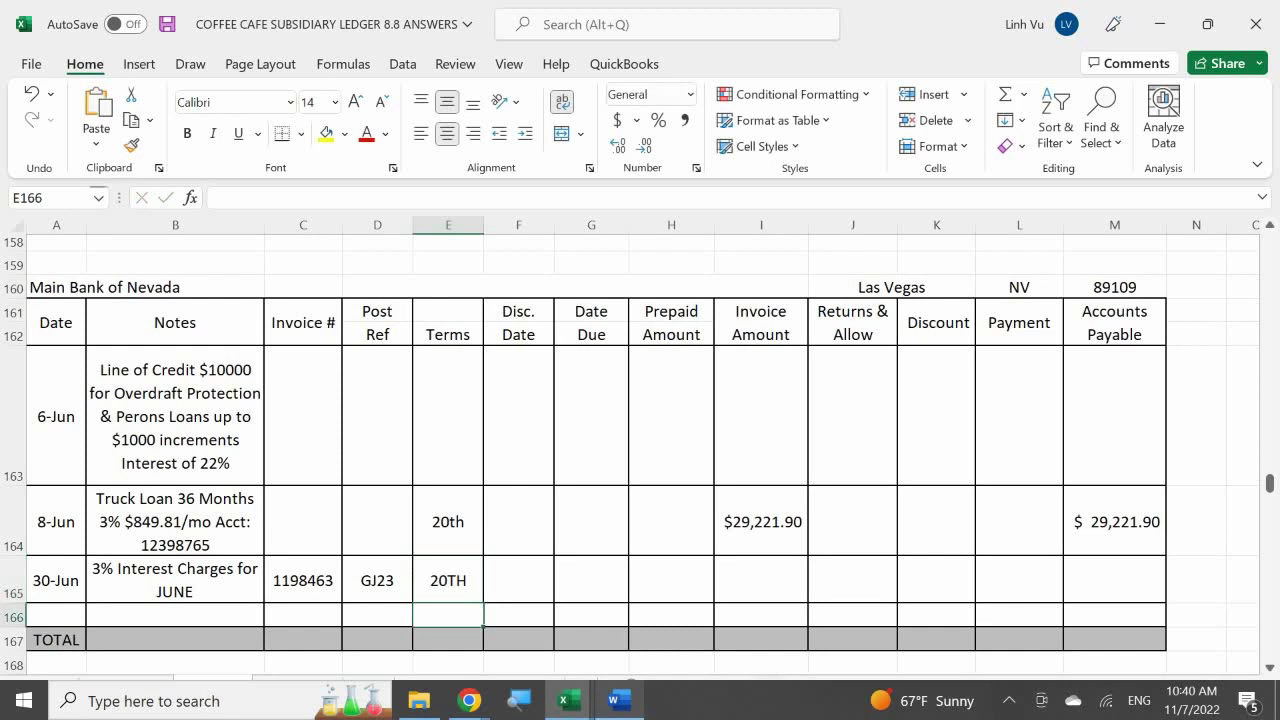
{"action": "key", "text": "Right"}
{"action": "key", "text": "Up"}
{"action": "key", "text": "Right"}
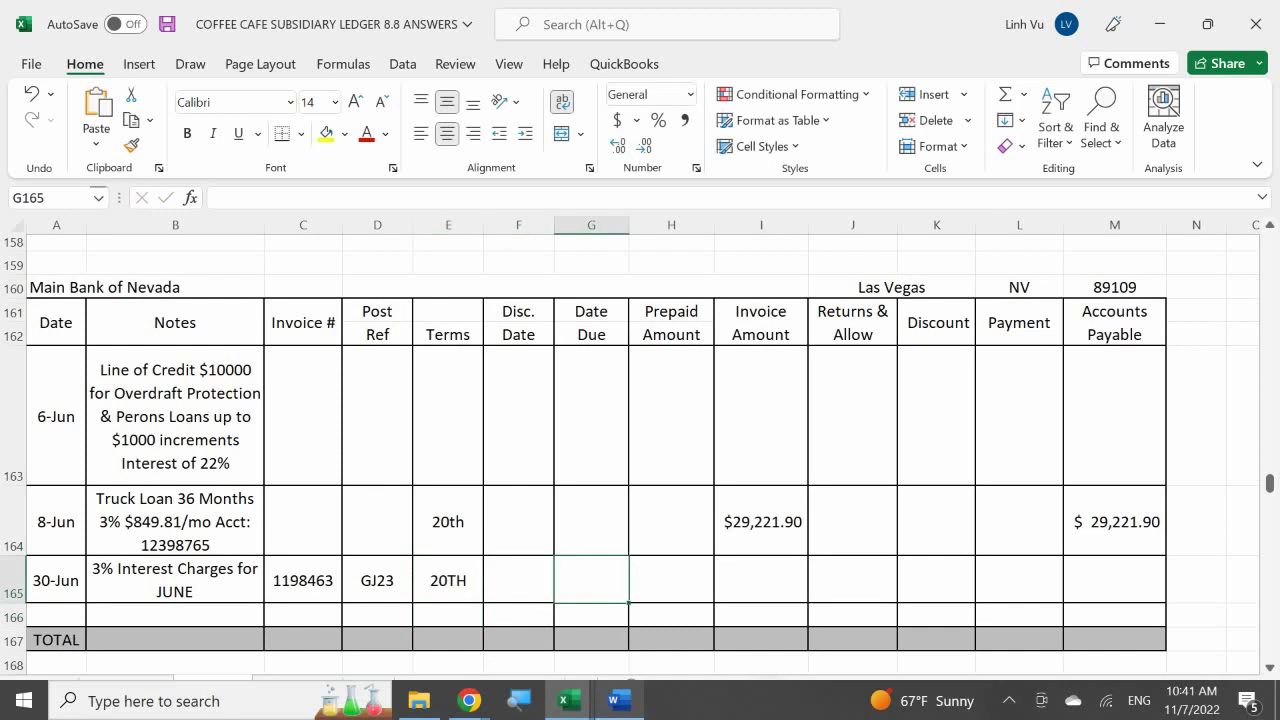
{"action": "type", "text": "7/20"}
{"action": "key", "text": "Return"}
Enter the 73.05 invoice amount on row 165
{"action": "key", "text": "Right"}
{"action": "key", "text": "Up"}
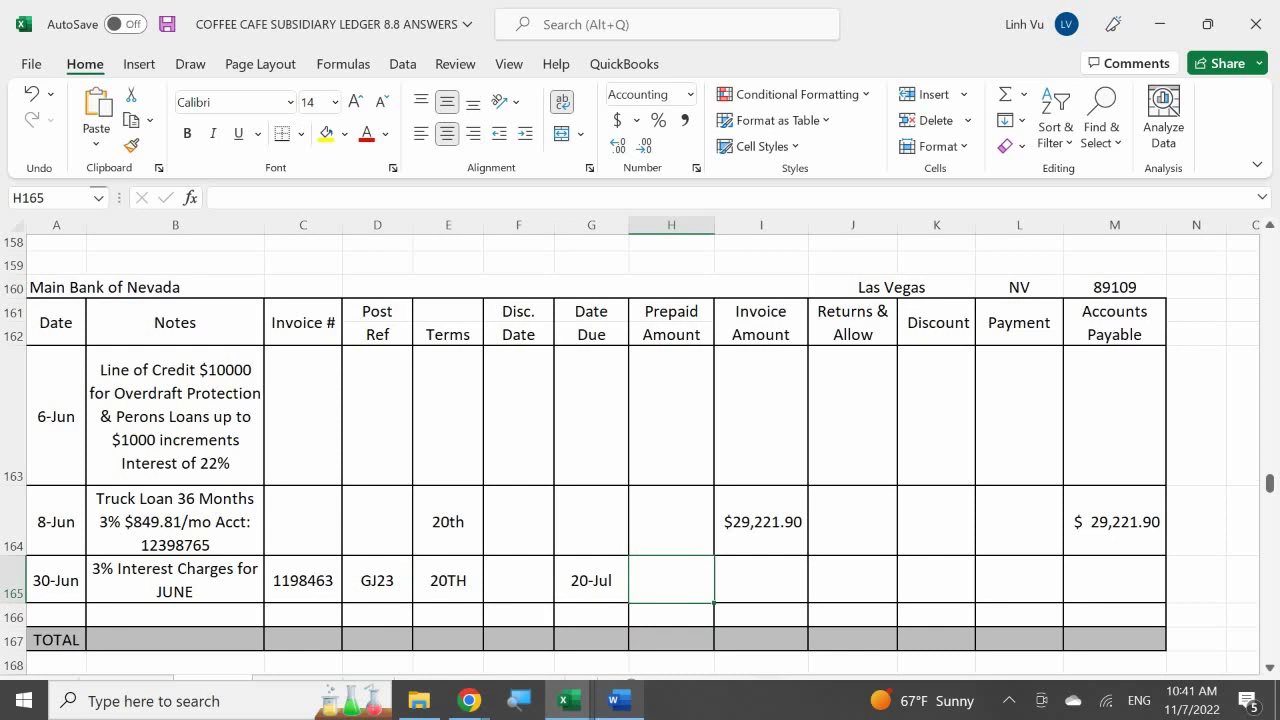
{"action": "key", "text": "Right"}
{"action": "key", "text": "Up"}
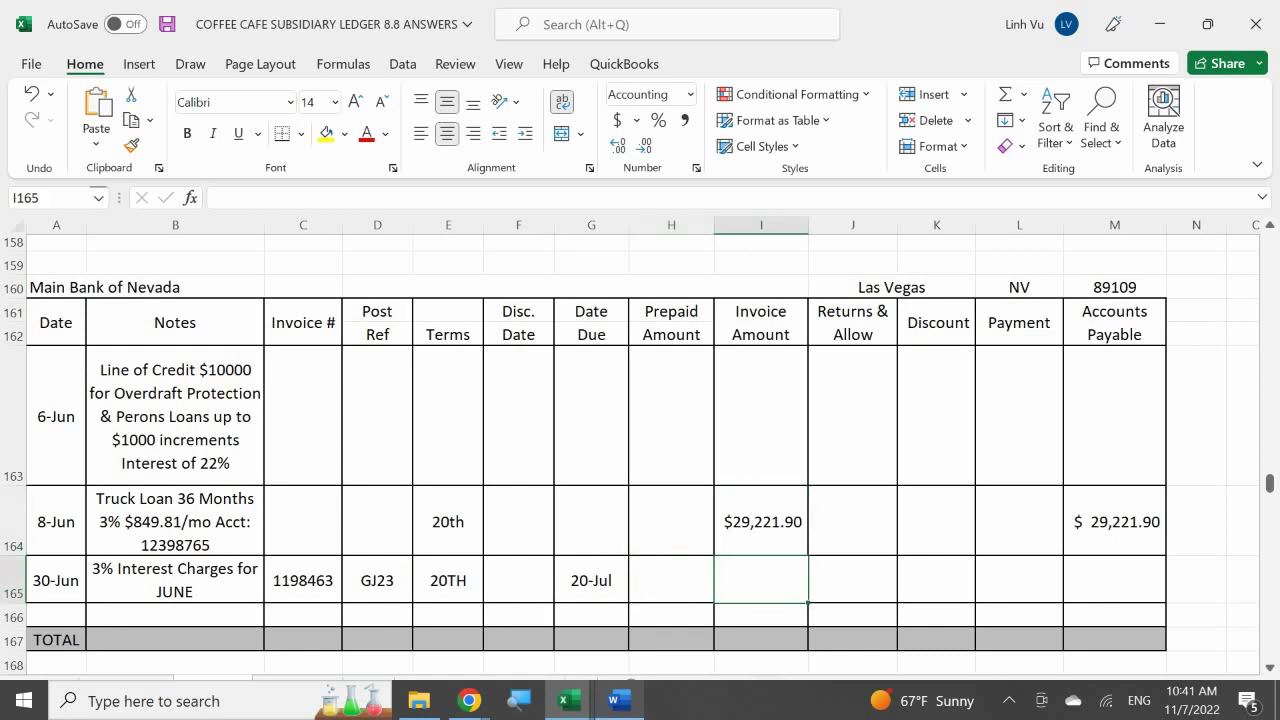
{"action": "type", "text": "73.05"}
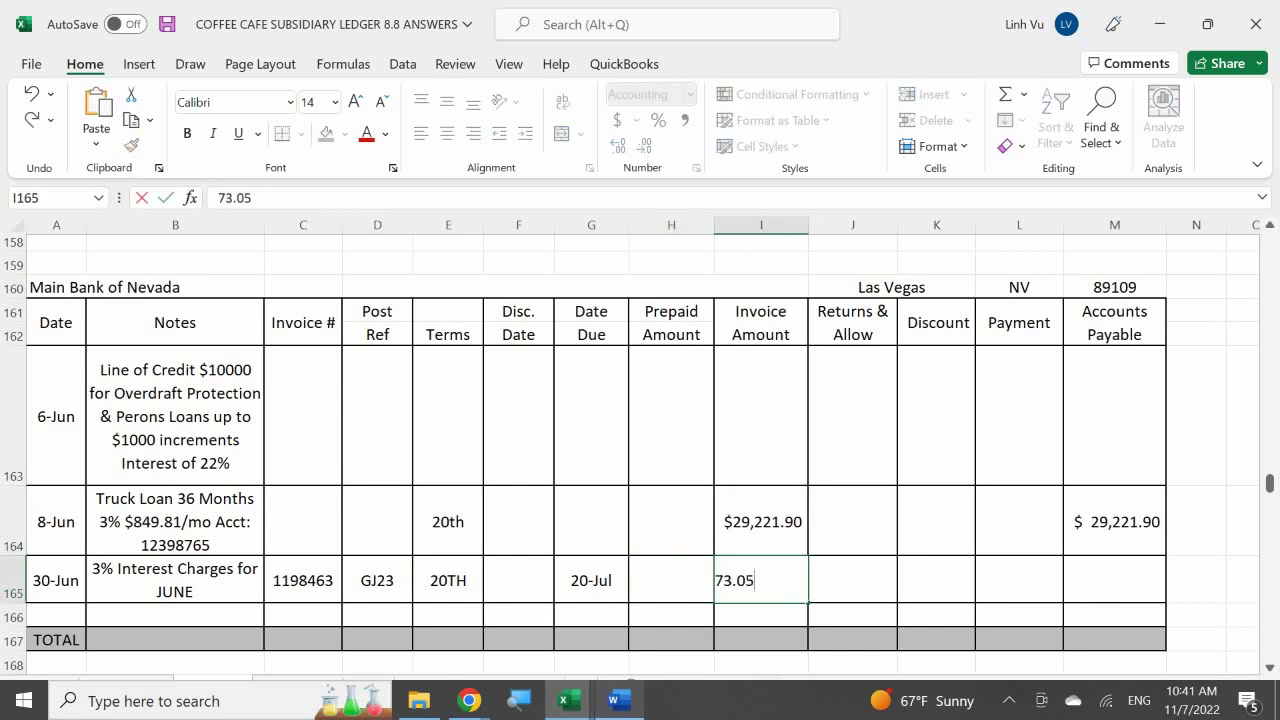
{"action": "key", "text": "Return"}
{"action": "key", "text": "Right"}
{"action": "key", "text": "Up"}
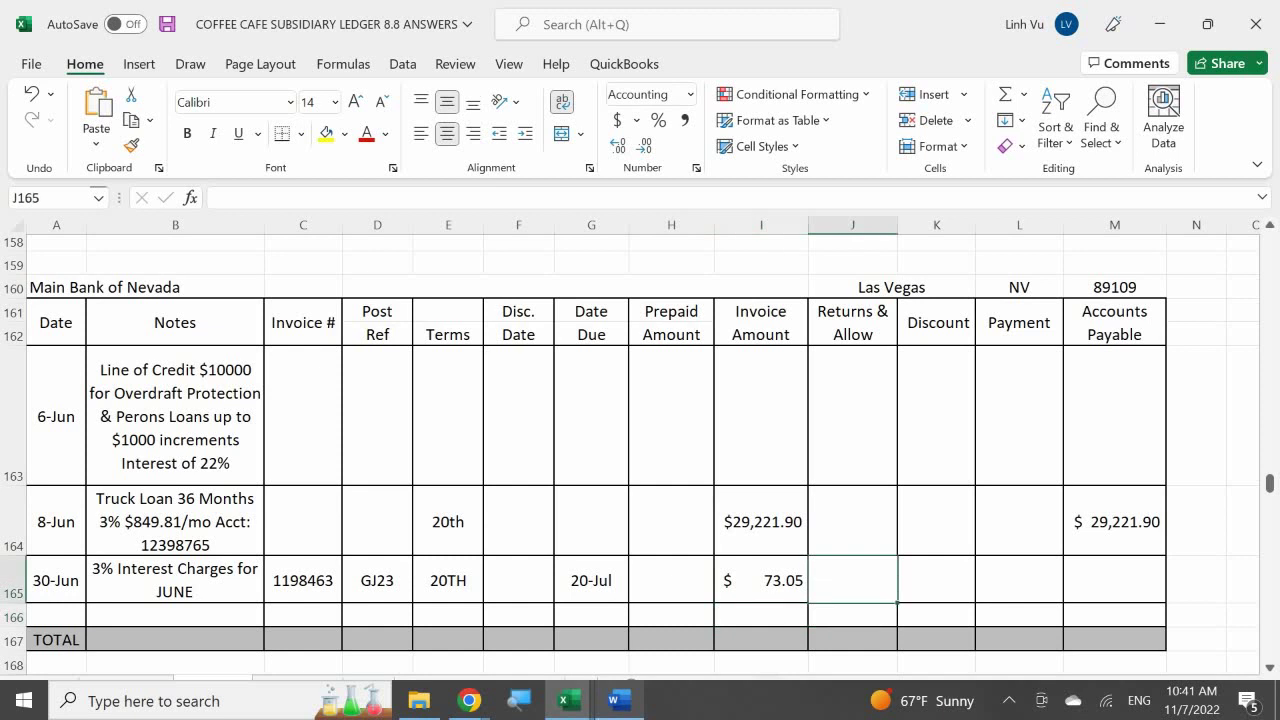
Copy the Accounts Payable formula to the interest row, total it with =SUM(M163:M166), then show Word
{"action": "left_click", "coordinate": [1120, 523]}
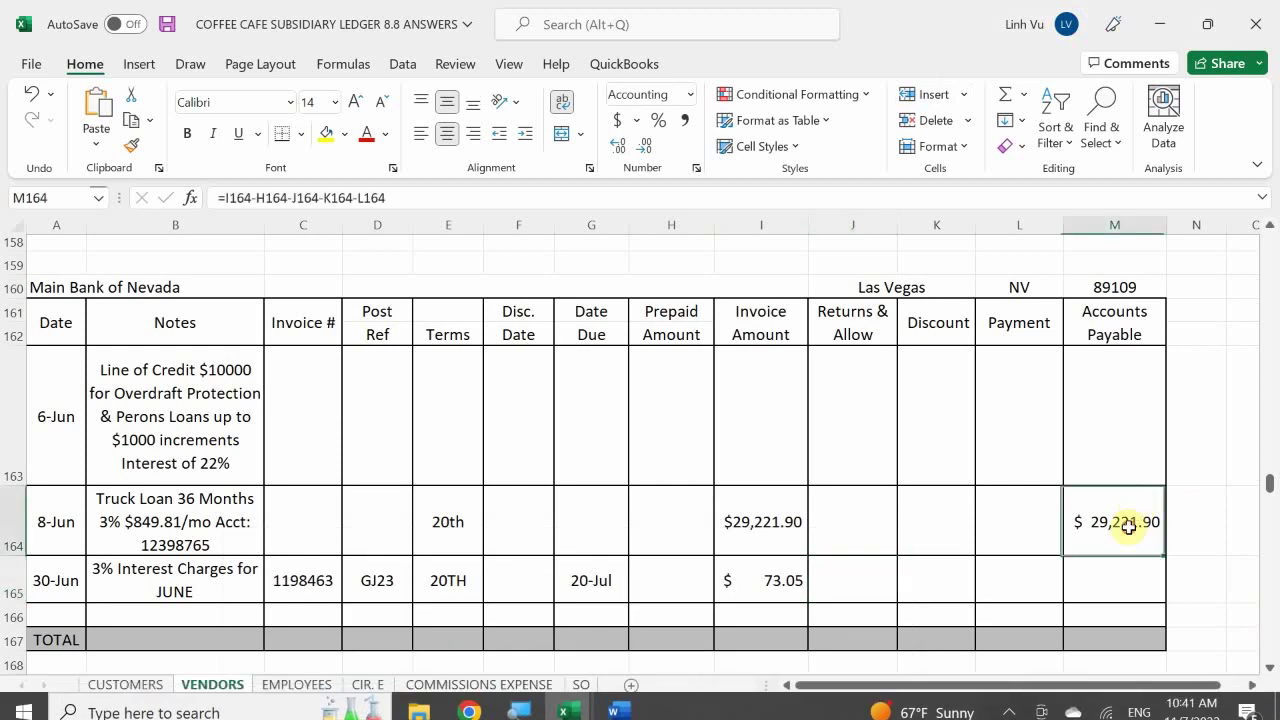
{"action": "left_click_drag", "start_coordinate": [1165, 555], "coordinate": [1162, 588]}
{"action": "scroll", "coordinate": [1154, 550], "scroll_direction": "down", "scroll_amount": 1}
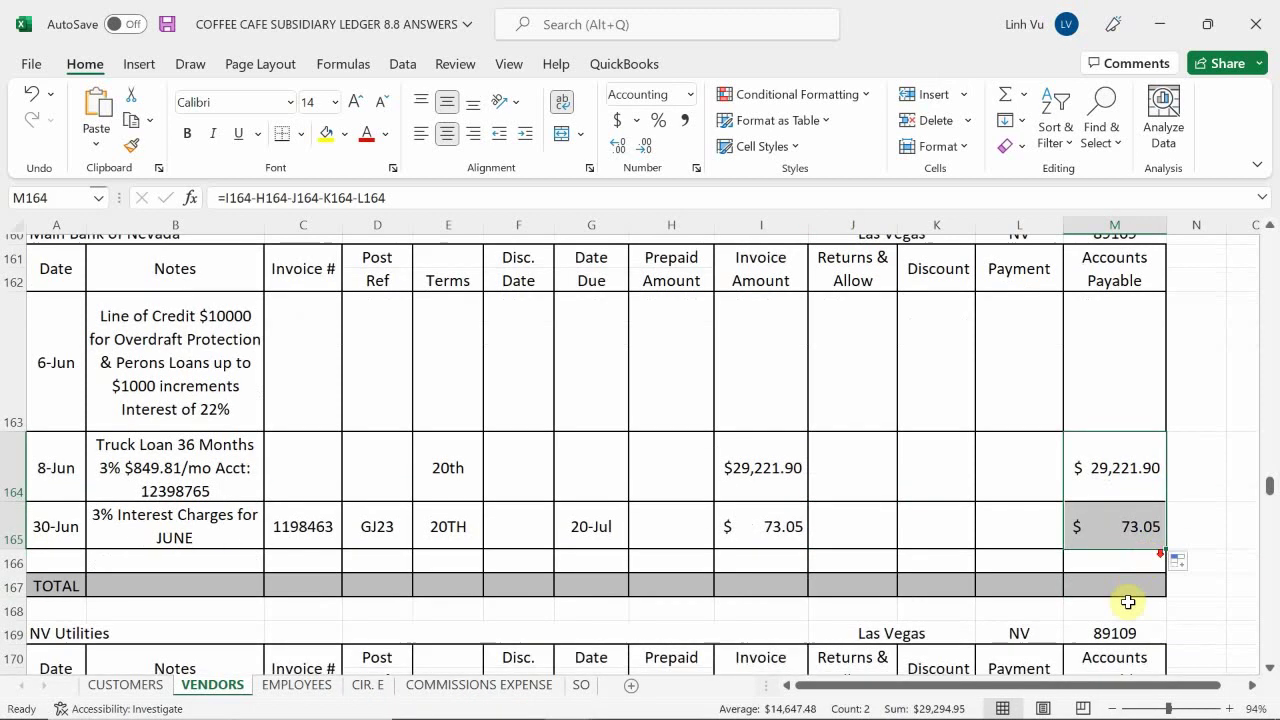
{"action": "left_click", "coordinate": [1126, 584]}
{"action": "type", "text": "="}
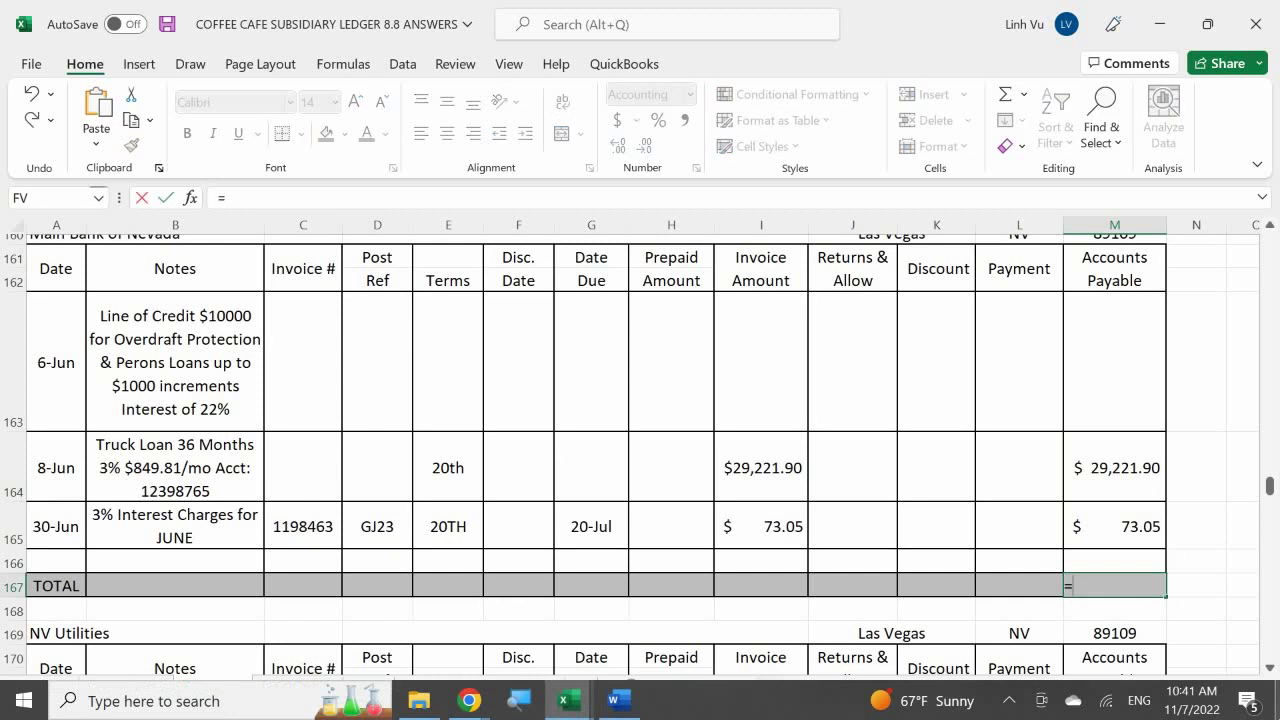
{"action": "type", "text": "sy"}
{"action": "key", "text": "BackSpace"}
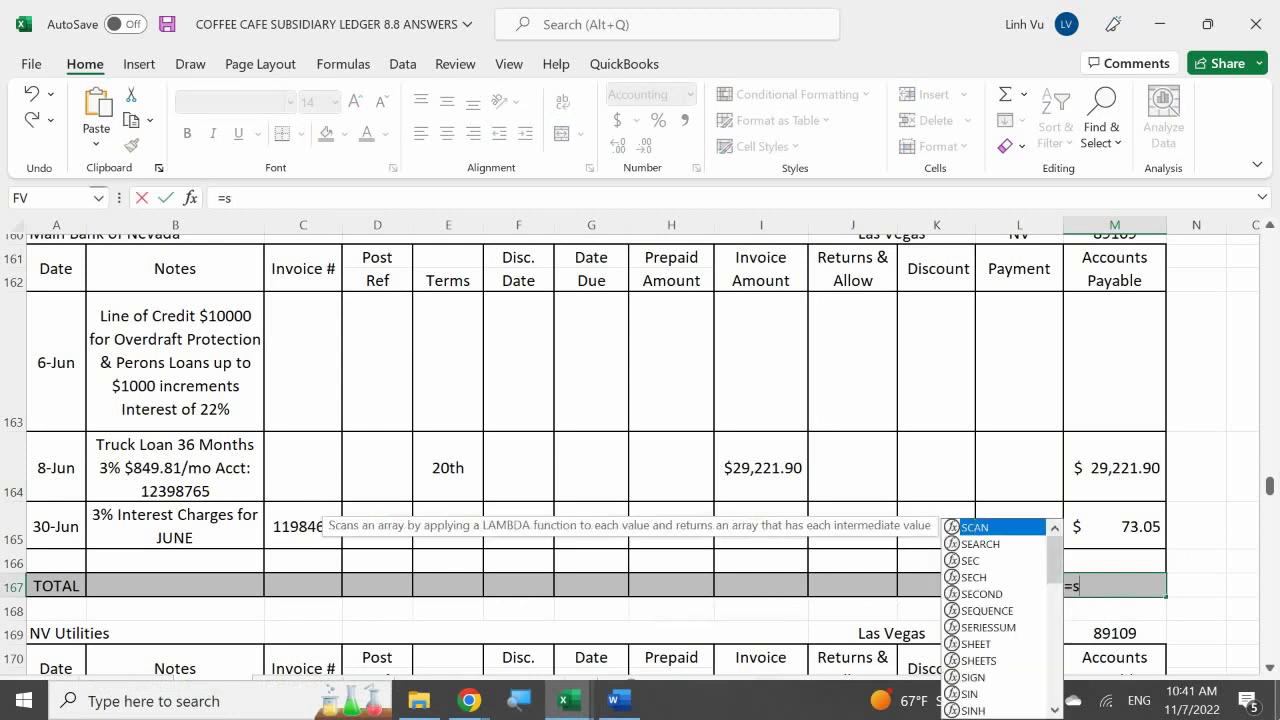
{"action": "type", "text": "um("}
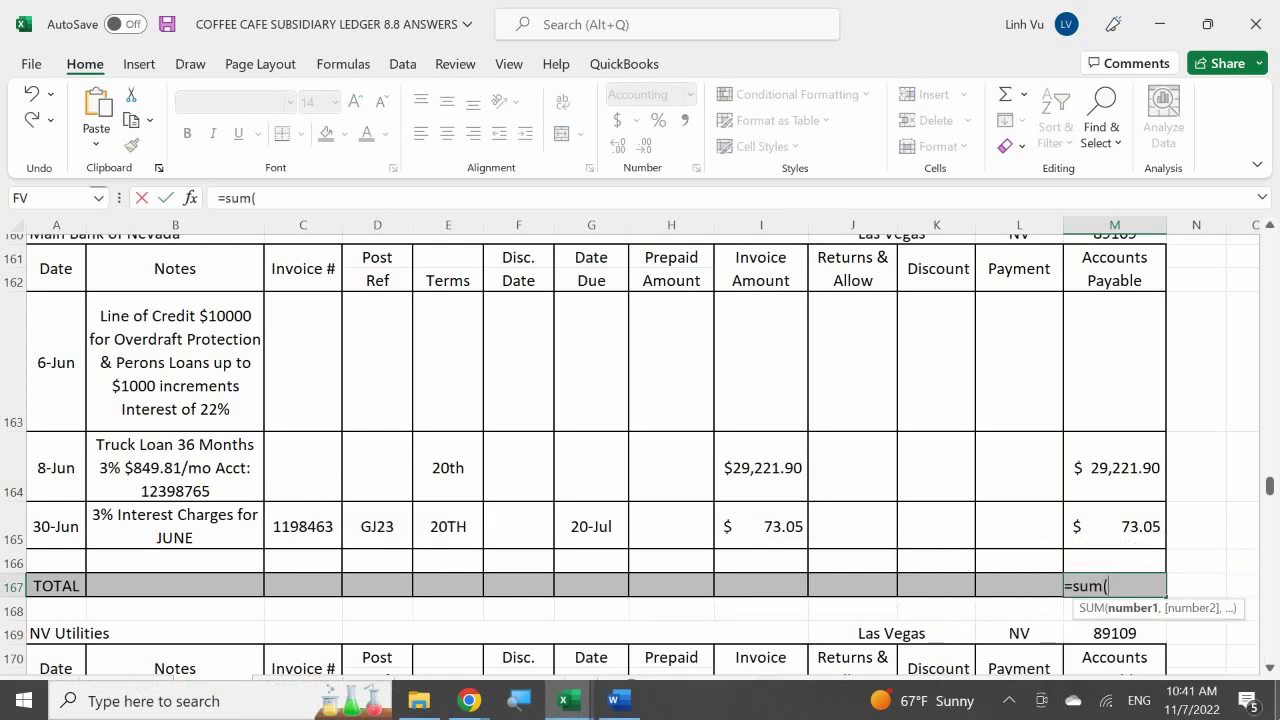
{"action": "left_click_drag", "start_coordinate": [1114, 561], "coordinate": [1114, 257]}
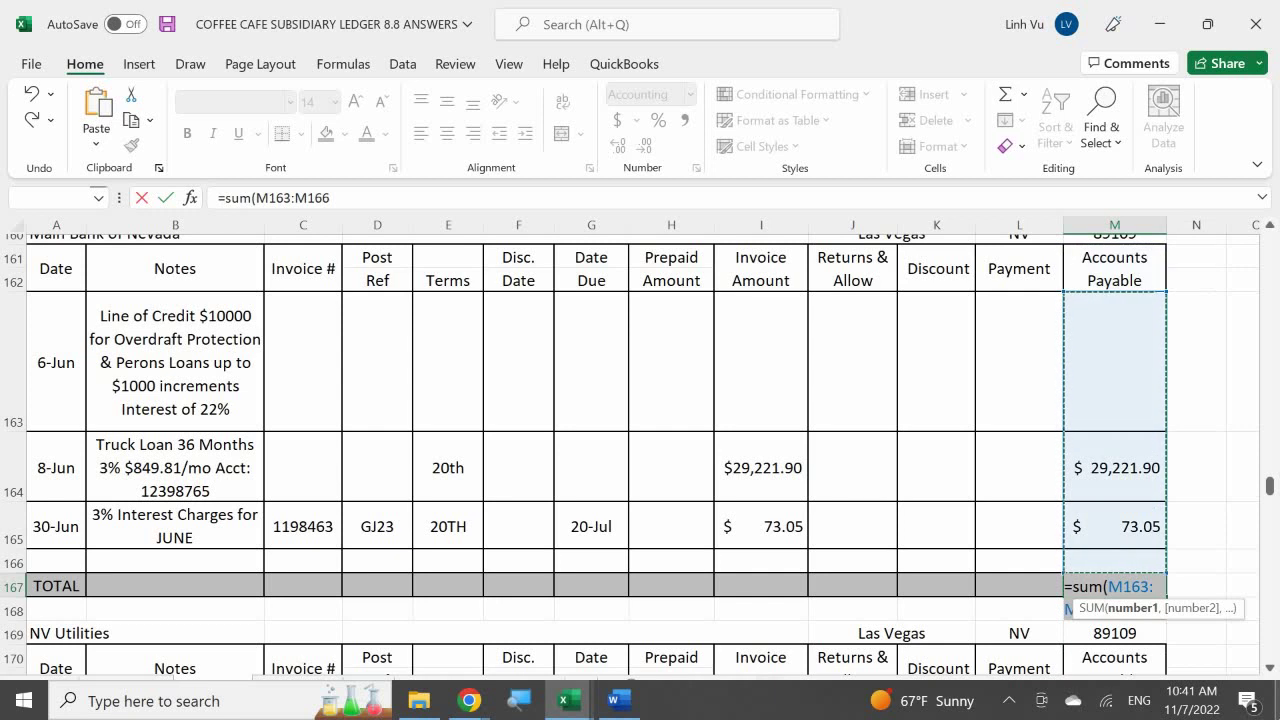
{"action": "key", "text": "Return"}
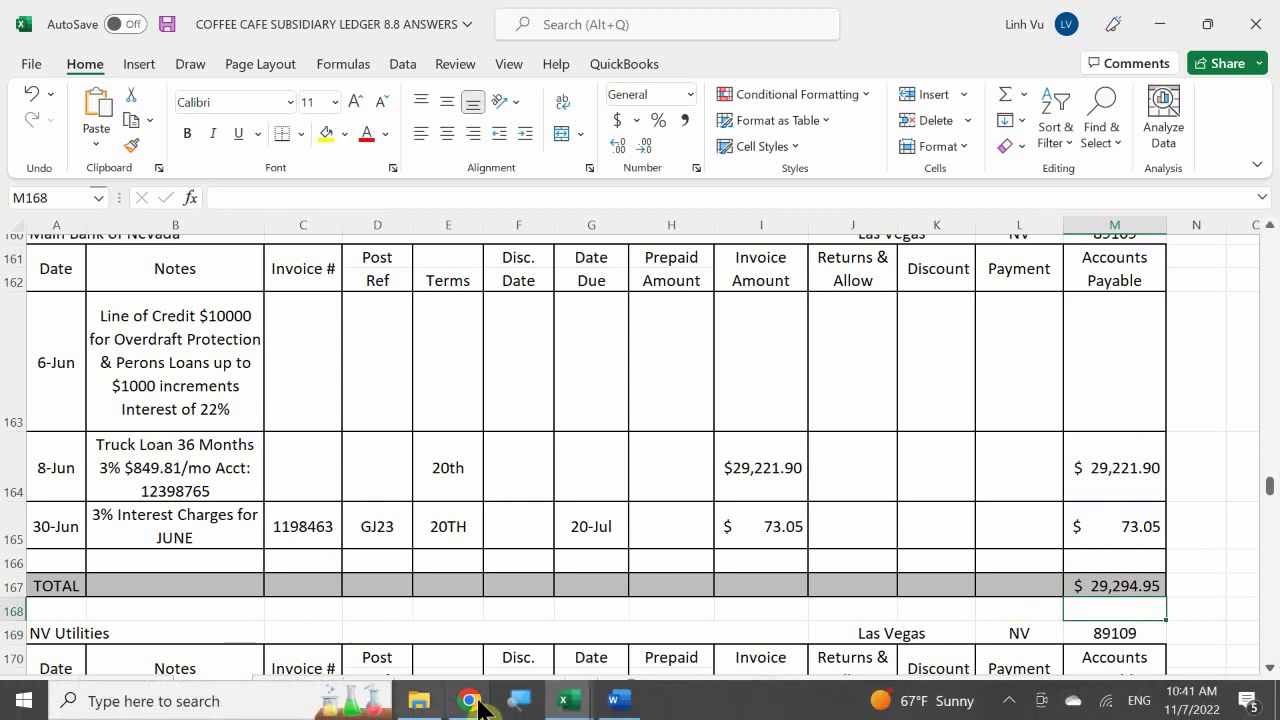
{"action": "left_click", "coordinate": [620, 704]}
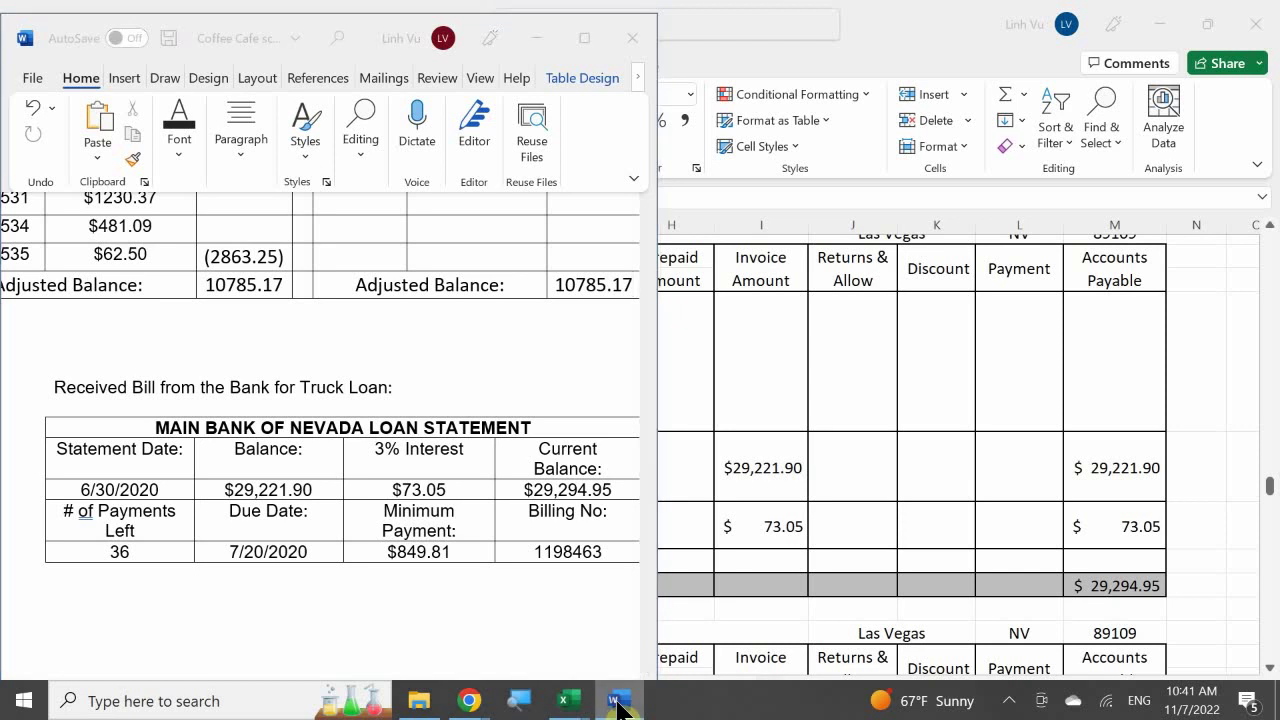
{"action": "left_click", "coordinate": [618, 703]}
{"action": "scroll", "coordinate": [550, 523], "scroll_direction": "down", "scroll_amount": 1}
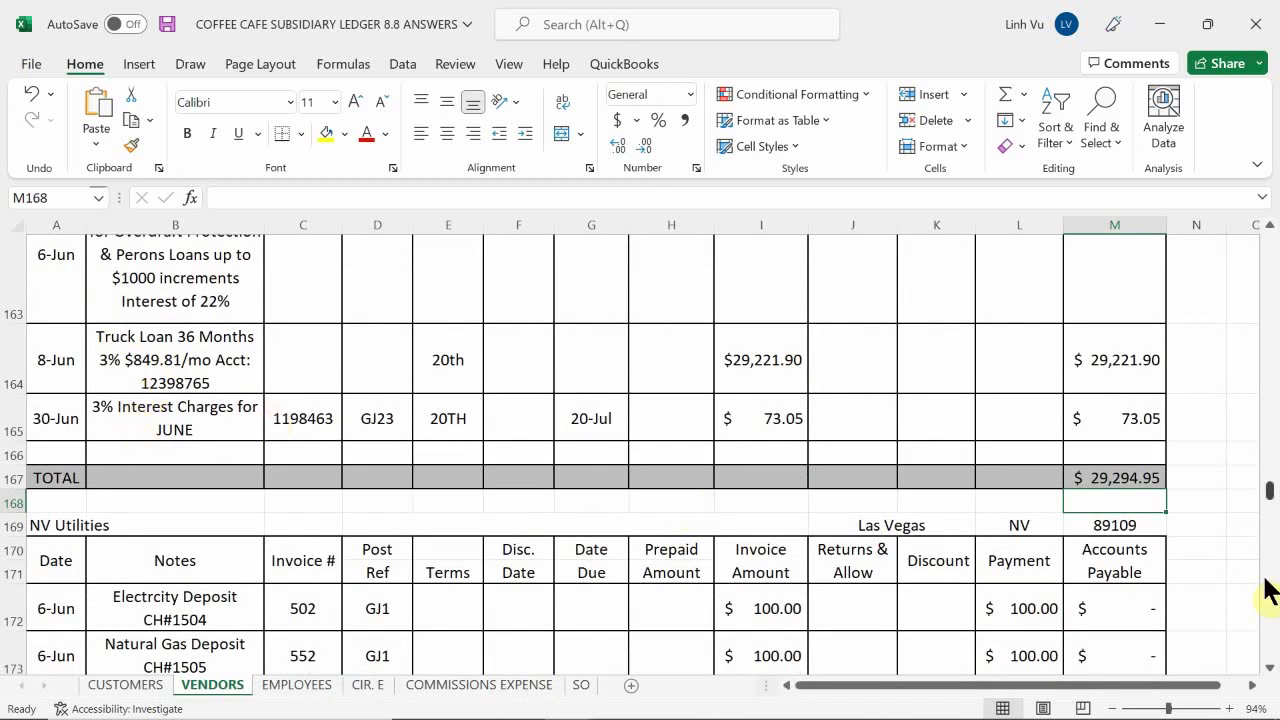
{"action": "scroll", "coordinate": [1268, 590], "scroll_direction": "down", "scroll_amount": 1}
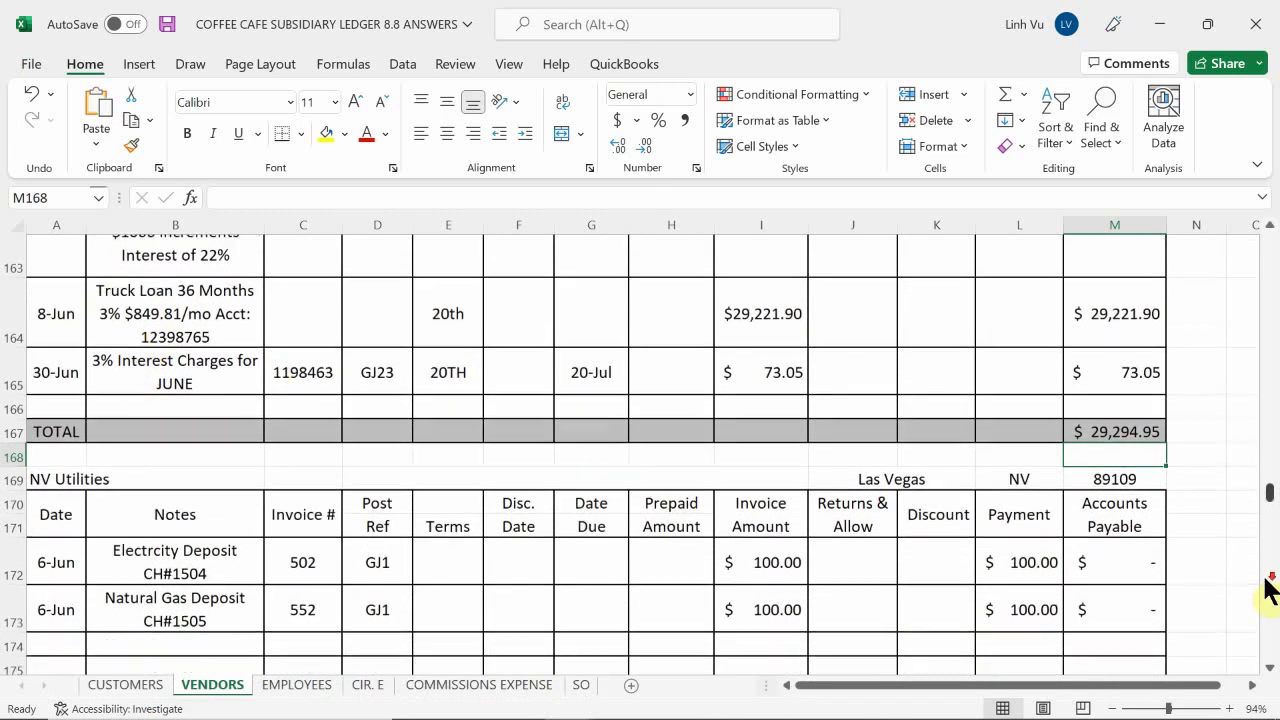
{"action": "scroll", "coordinate": [1268, 588], "scroll_direction": "up", "scroll_amount": 1}
{"action": "mouse_move", "coordinate": [829, 700]}
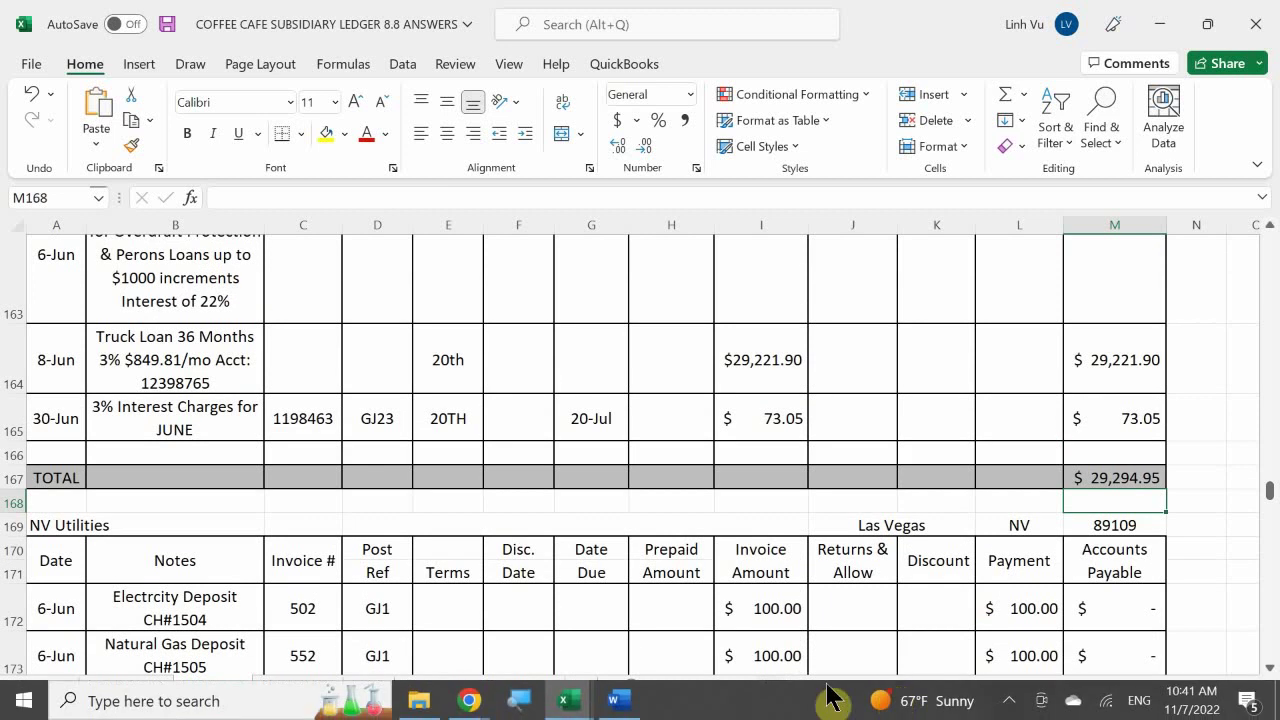
Bring the Word Coffee Café document forward and scroll to the Replenish Petty Cash Fund table
{"action": "left_click", "coordinate": [616, 700]}
{"action": "scroll", "coordinate": [533, 490], "scroll_direction": "down", "scroll_amount": 10}
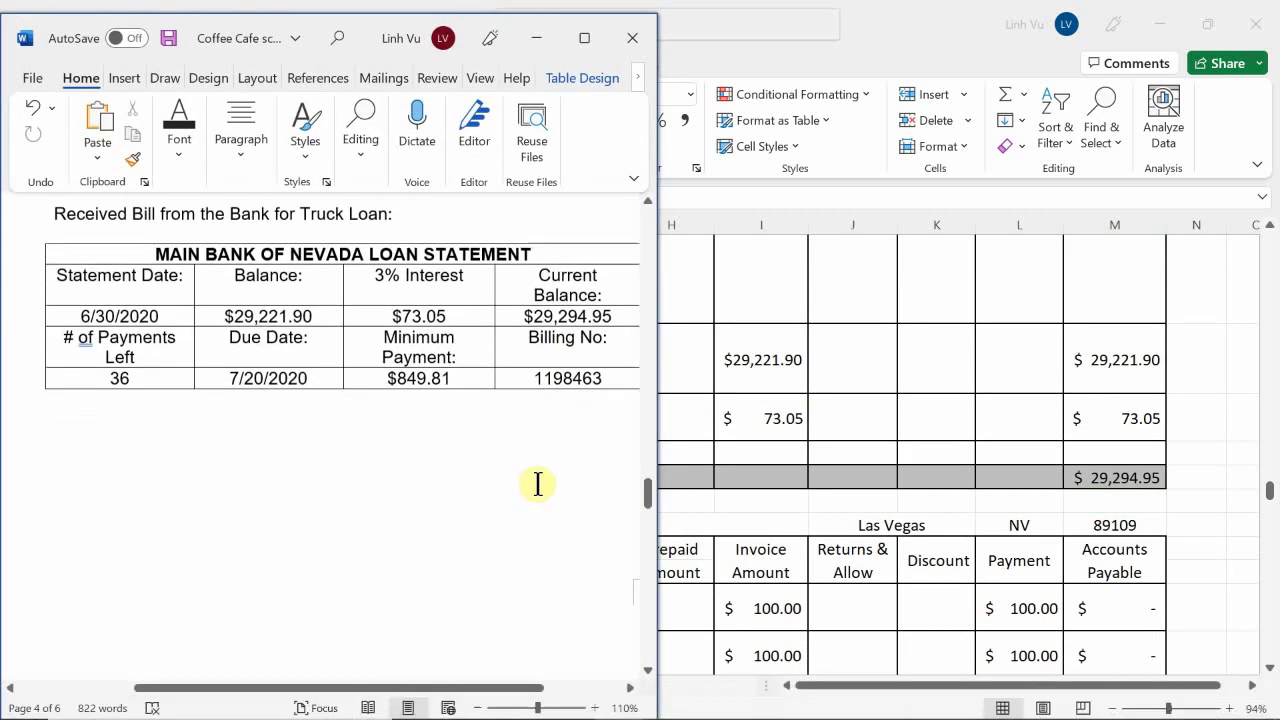
{"action": "scroll", "coordinate": [541, 480], "scroll_direction": "up", "scroll_amount": 3}
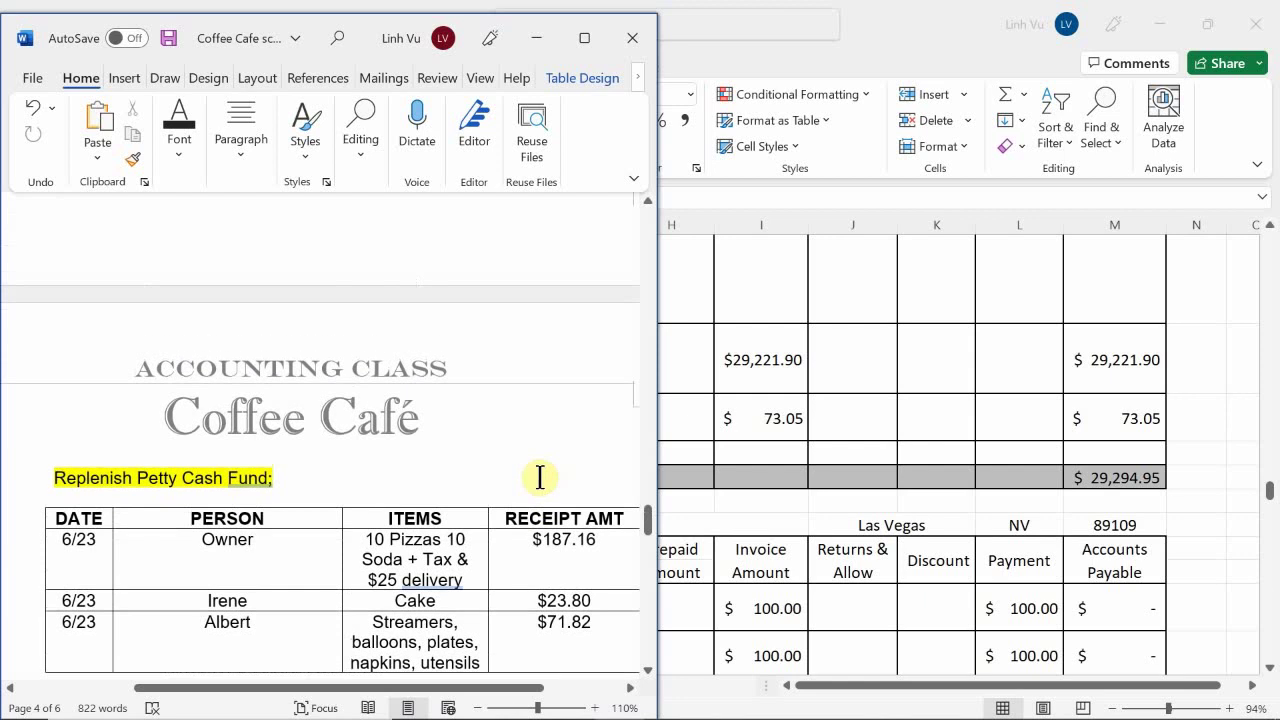
{"action": "scroll", "coordinate": [540, 477], "scroll_direction": "down", "scroll_amount": 4}
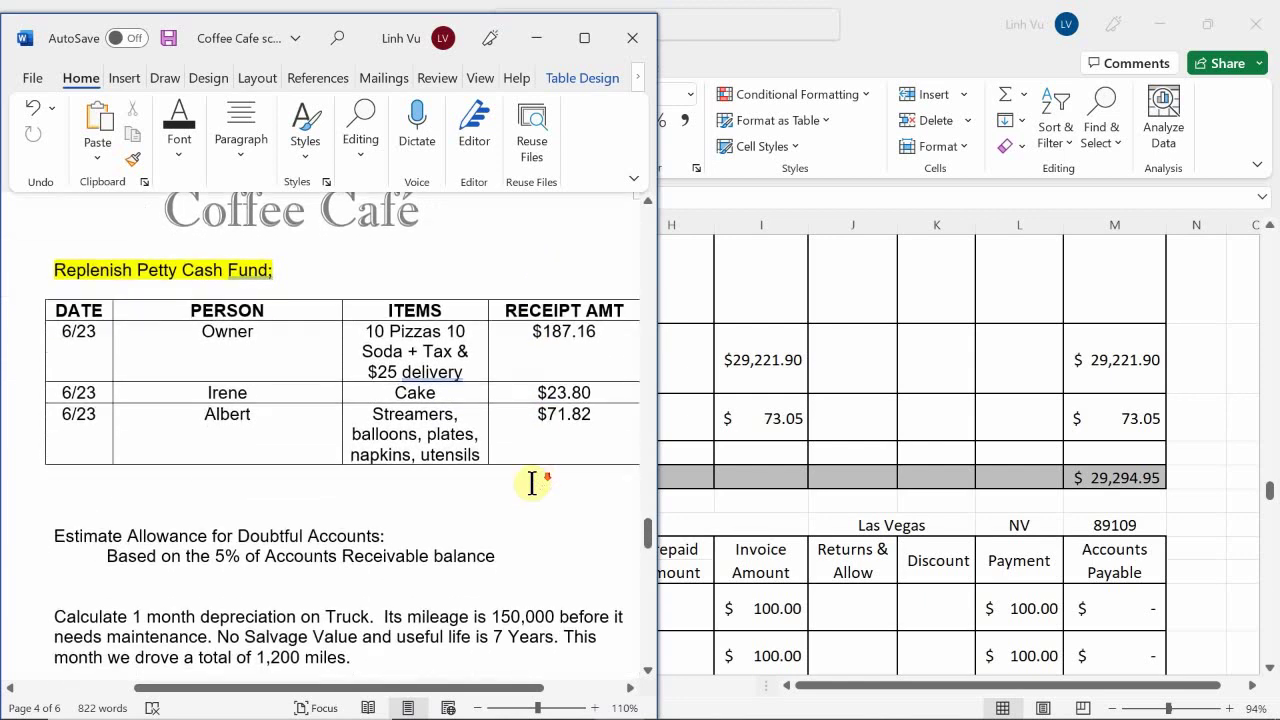
{"action": "scroll", "coordinate": [530, 500], "scroll_direction": "up", "scroll_amount": 1}
{"action": "scroll", "coordinate": [526, 524], "scroll_direction": "up", "scroll_amount": 1}
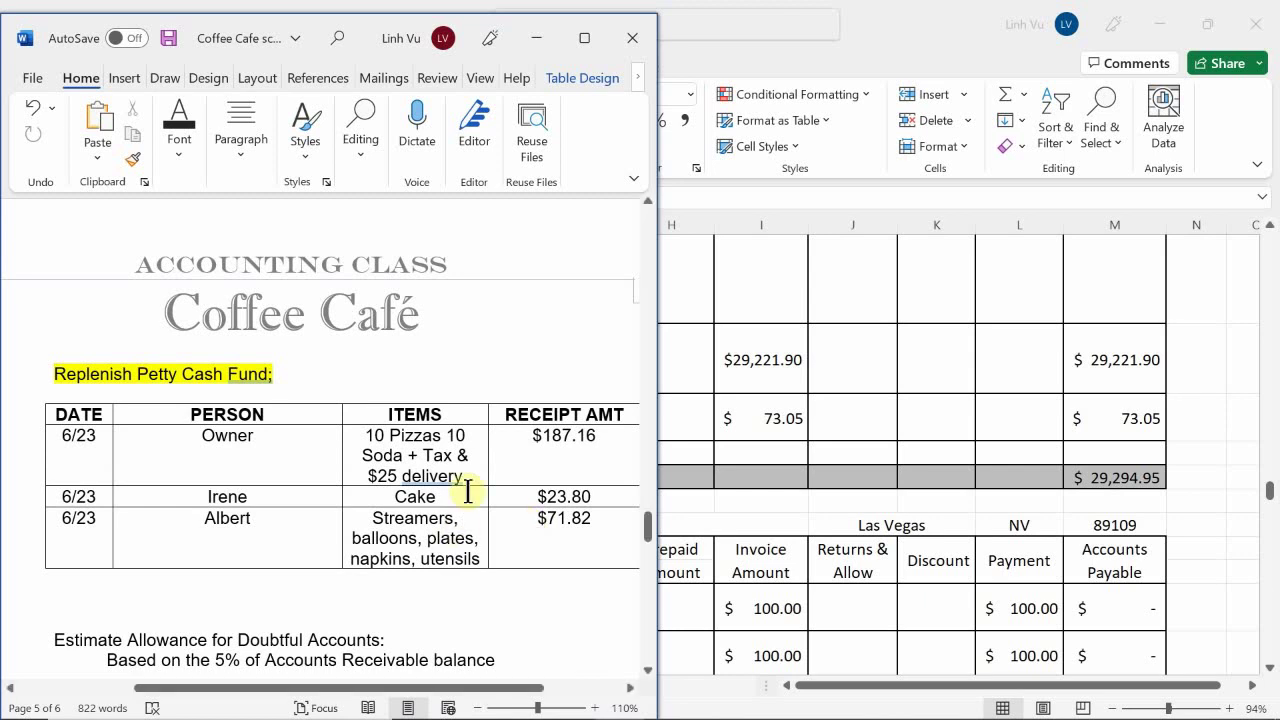
Switch to the General Journal workbook and scroll down to the empty page 24
{"action": "mouse_move", "coordinate": [817, 671]}
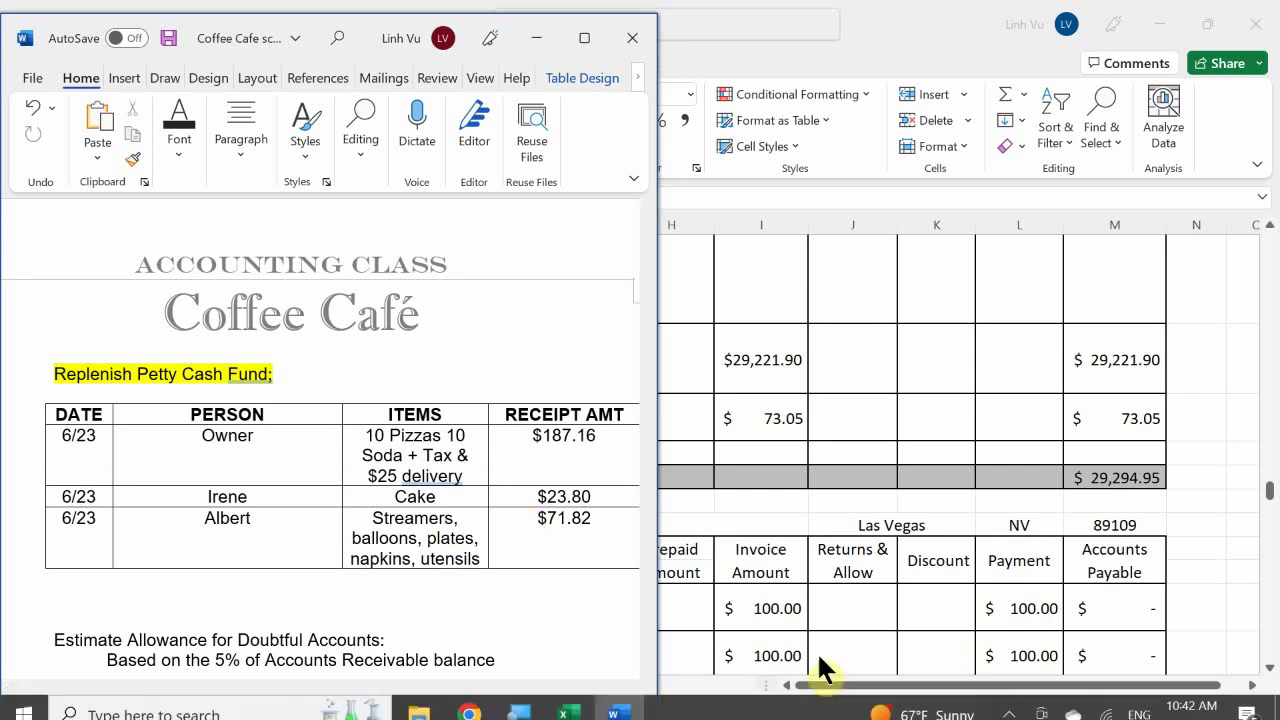
{"action": "left_click", "coordinate": [565, 700]}
{"action": "left_click", "coordinate": [290, 602]}
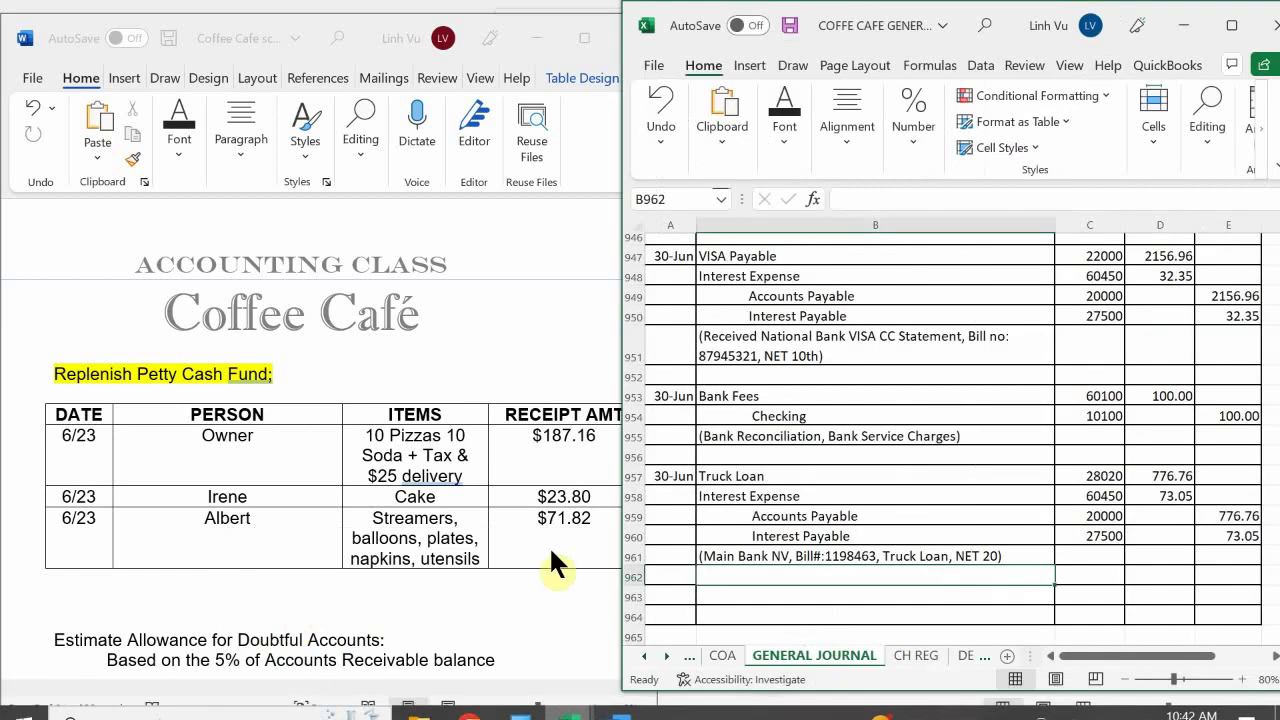
{"action": "left_click", "coordinate": [866, 440]}
{"action": "scroll", "coordinate": [864, 445], "scroll_direction": "down", "scroll_amount": 2}
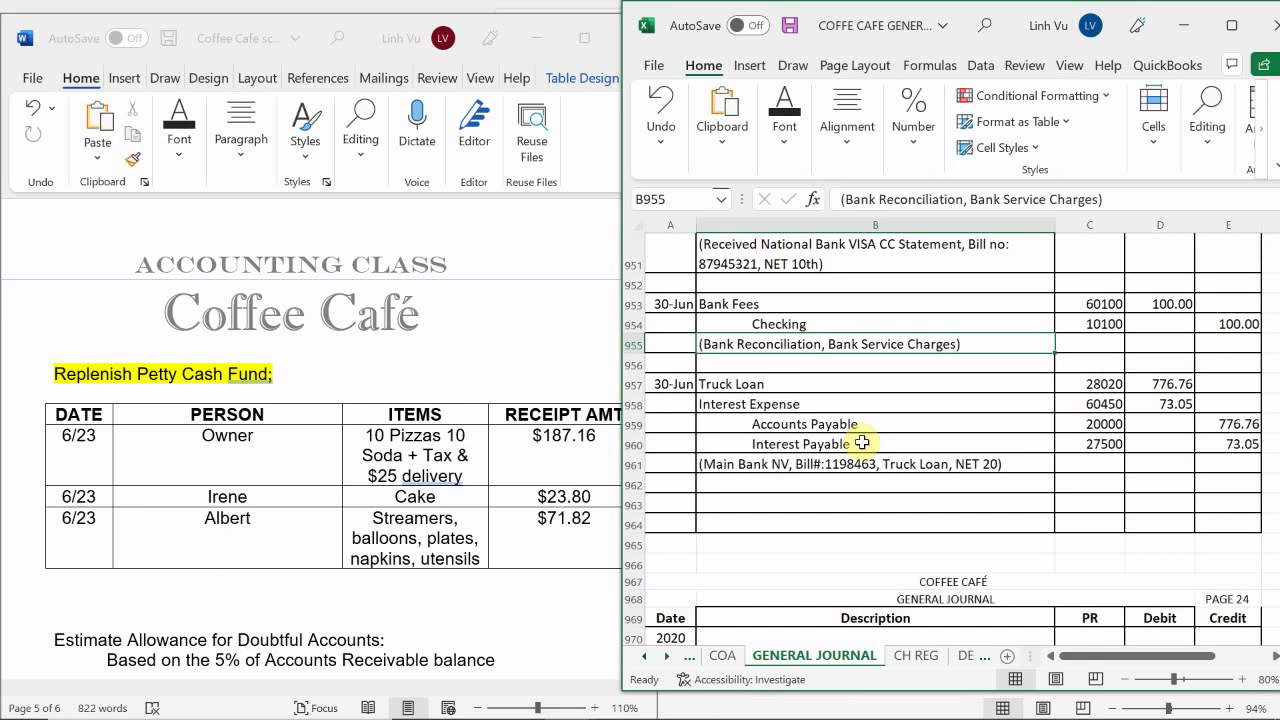
{"action": "scroll", "coordinate": [862, 442], "scroll_direction": "up", "scroll_amount": 3}
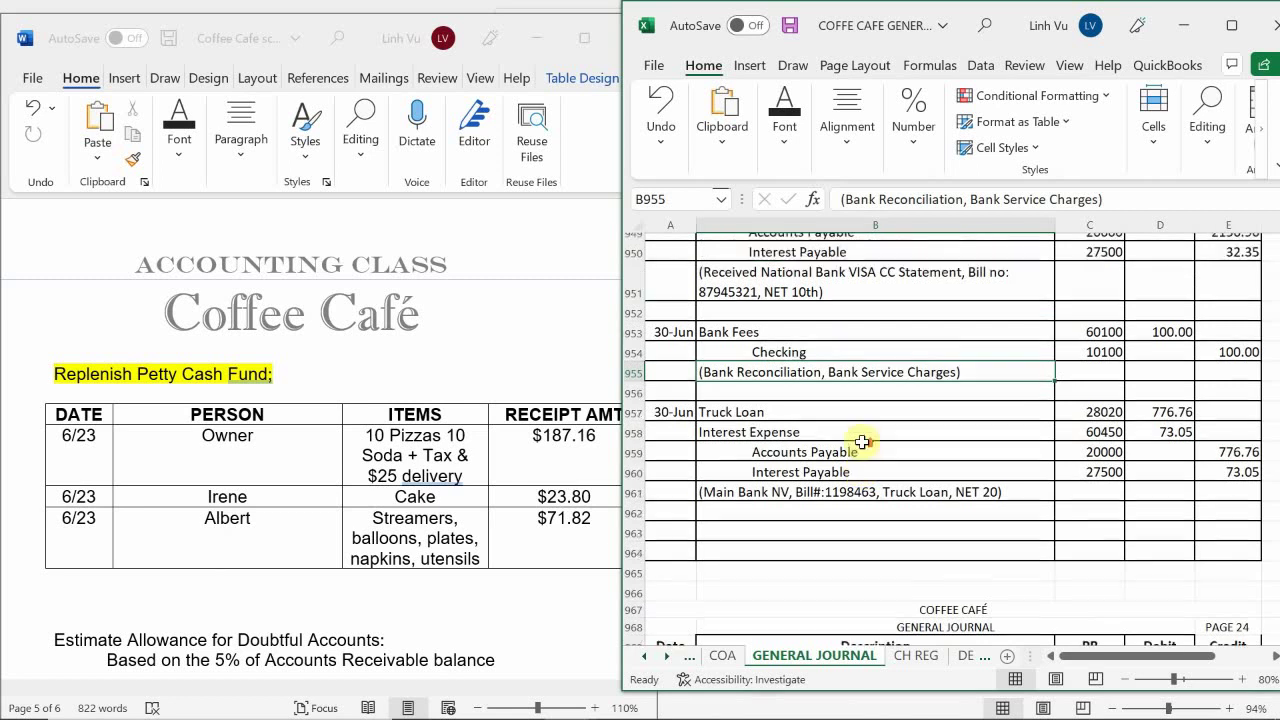
{"action": "scroll", "coordinate": [862, 442], "scroll_direction": "down", "scroll_amount": 5}
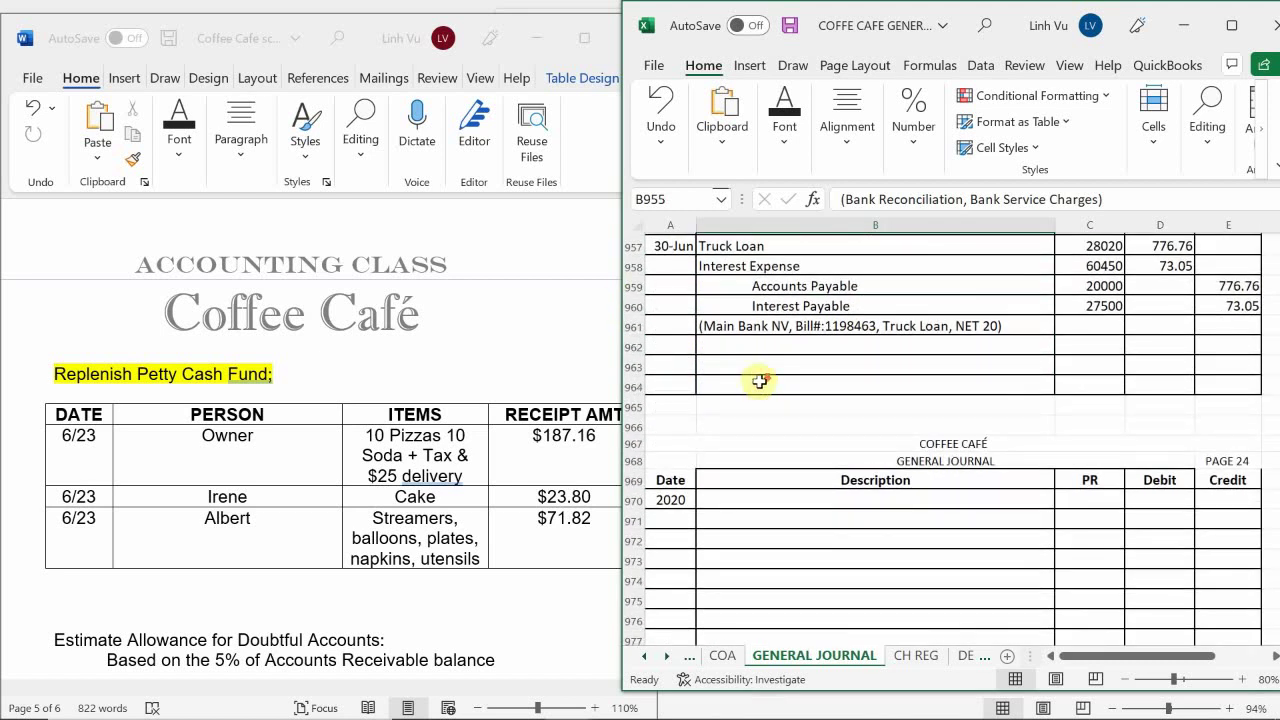
{"action": "scroll", "coordinate": [760, 380], "scroll_direction": "down", "scroll_amount": 2}
{"action": "left_click", "coordinate": [691, 436]}
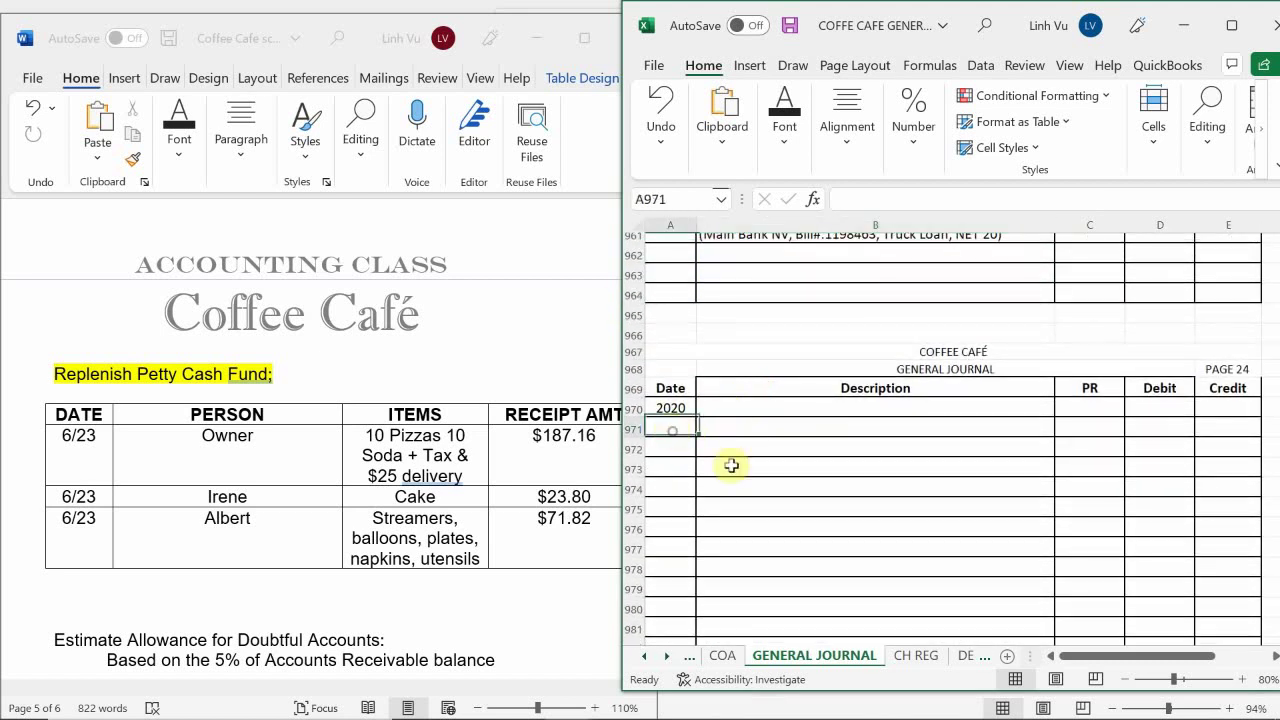
Date the new journal entry 6/30, correcting the mistyped date
{"action": "type", "text": "6/320"}
{"action": "key", "text": "Return"}
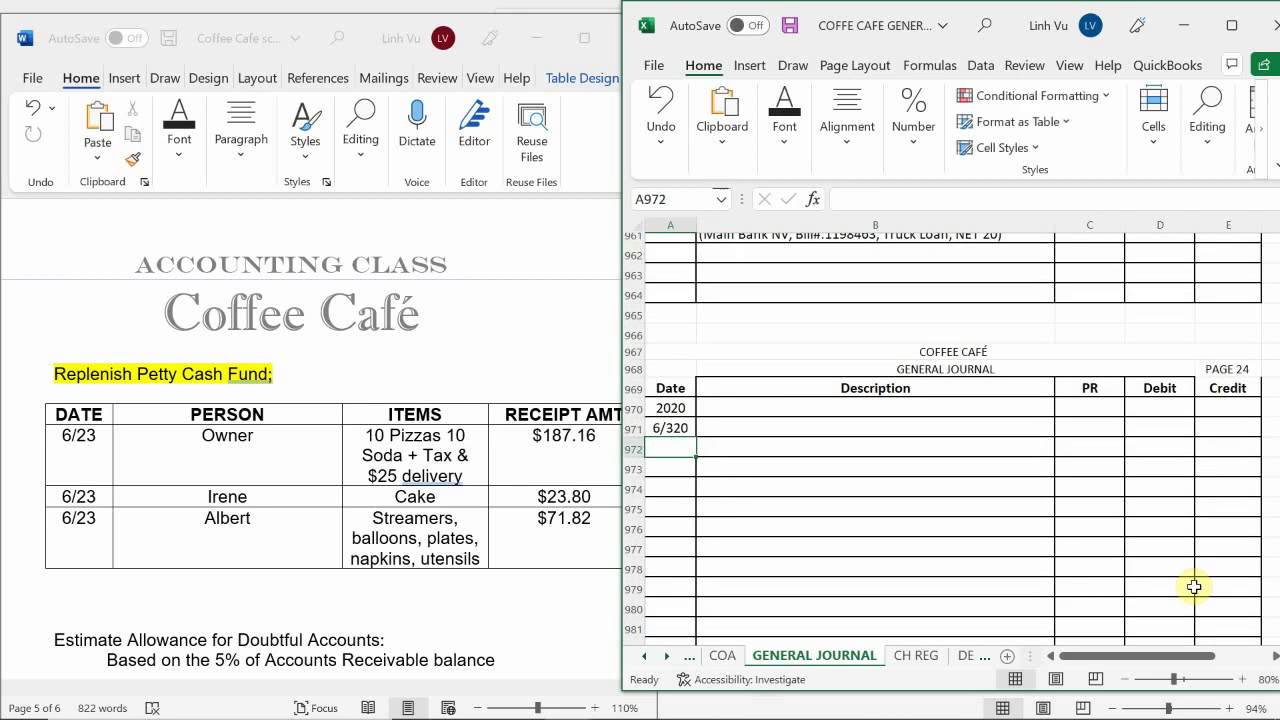
{"action": "key", "text": "Up"}
{"action": "key", "text": "Up"}
{"action": "key", "text": "Up"}
{"action": "key", "text": "Down"}
{"action": "key", "text": "Down"}
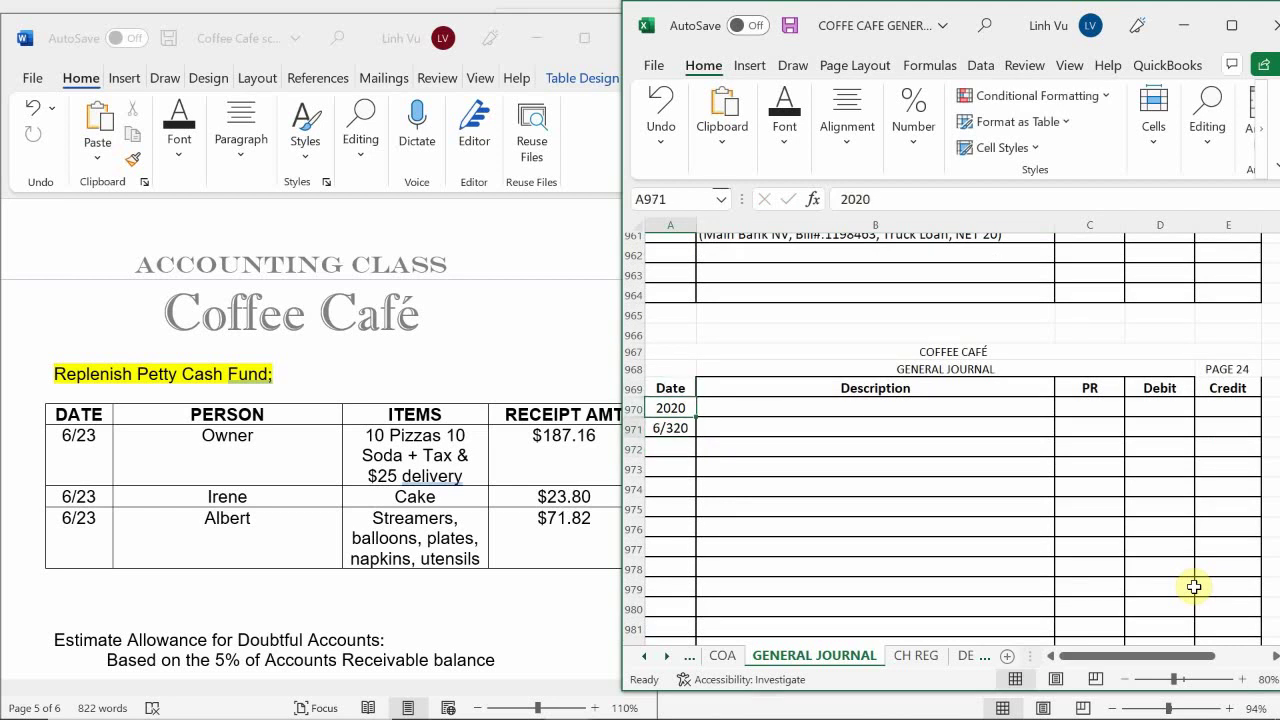
{"action": "type", "text": "6/30"}
{"action": "key", "text": "Return"}
Add a Checking line with account number 10100
{"action": "key", "text": "Tab"}
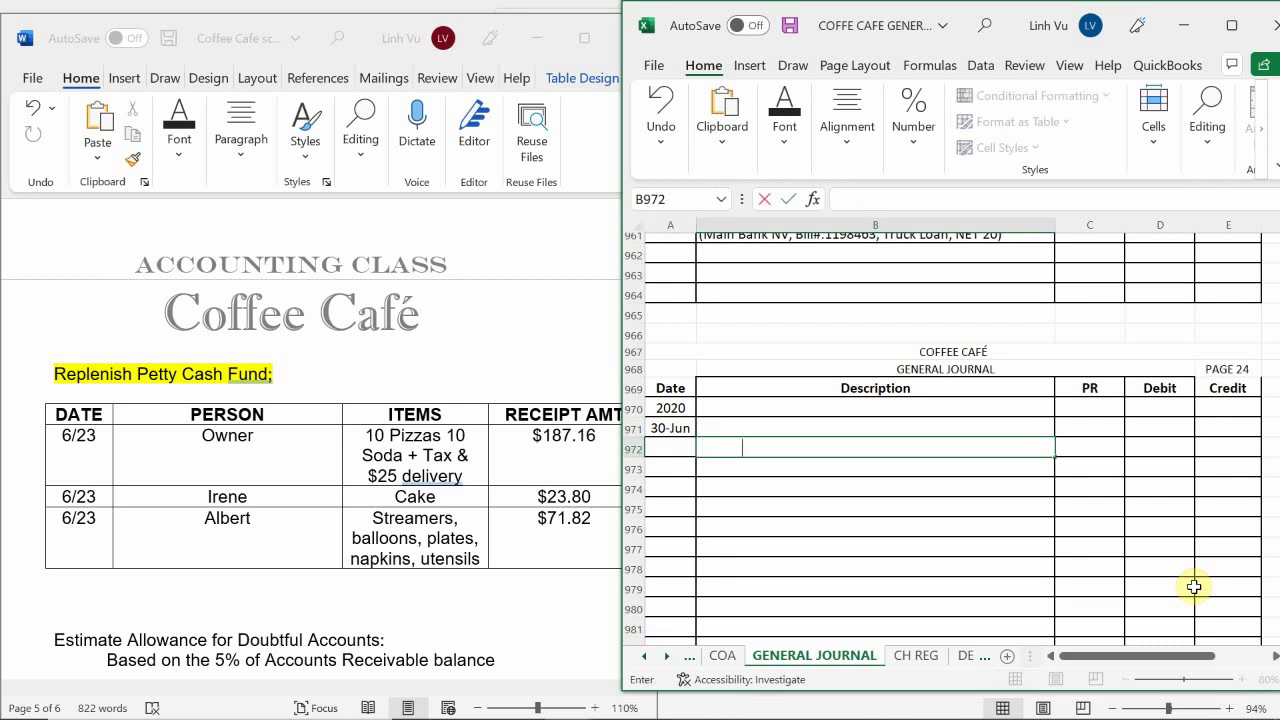
{"action": "type", "text": "Checking"}
{"action": "key", "text": "Return"}
{"action": "key", "text": "Right"}
{"action": "key", "text": "Up"}
{"action": "type", "text": "10"}
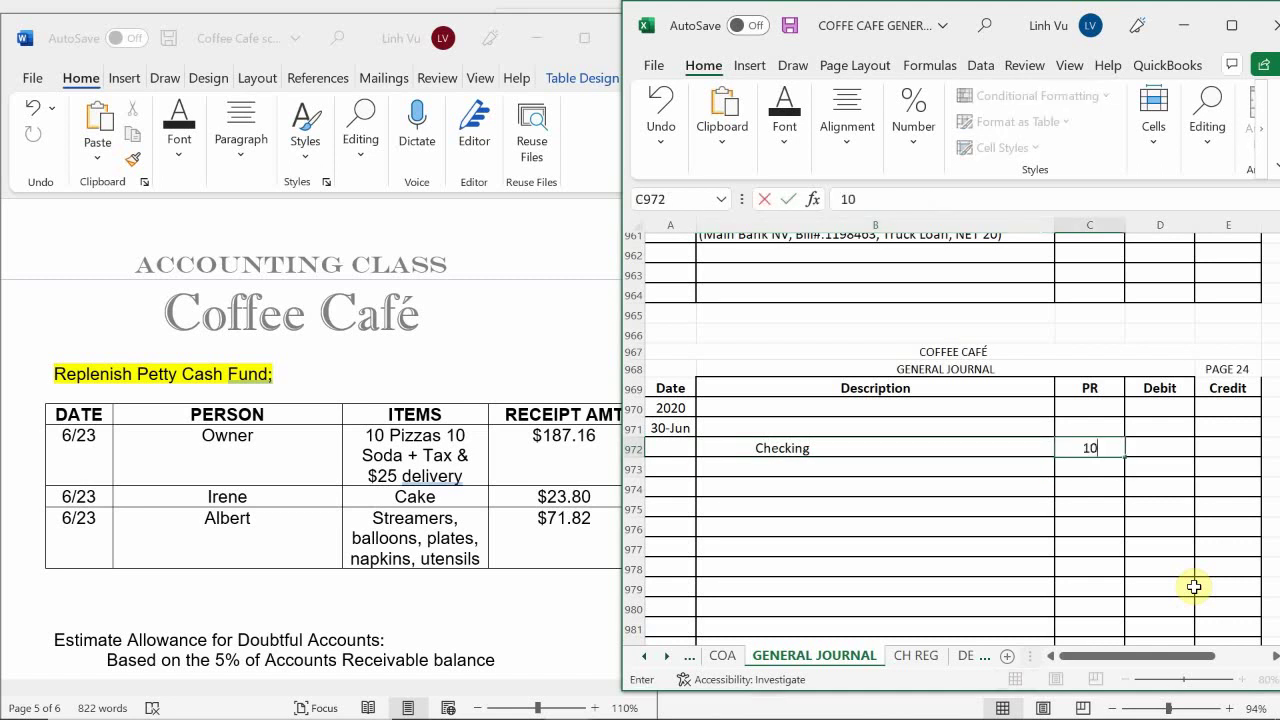
{"action": "type", "text": "100"}
{"action": "key", "text": "Return"}
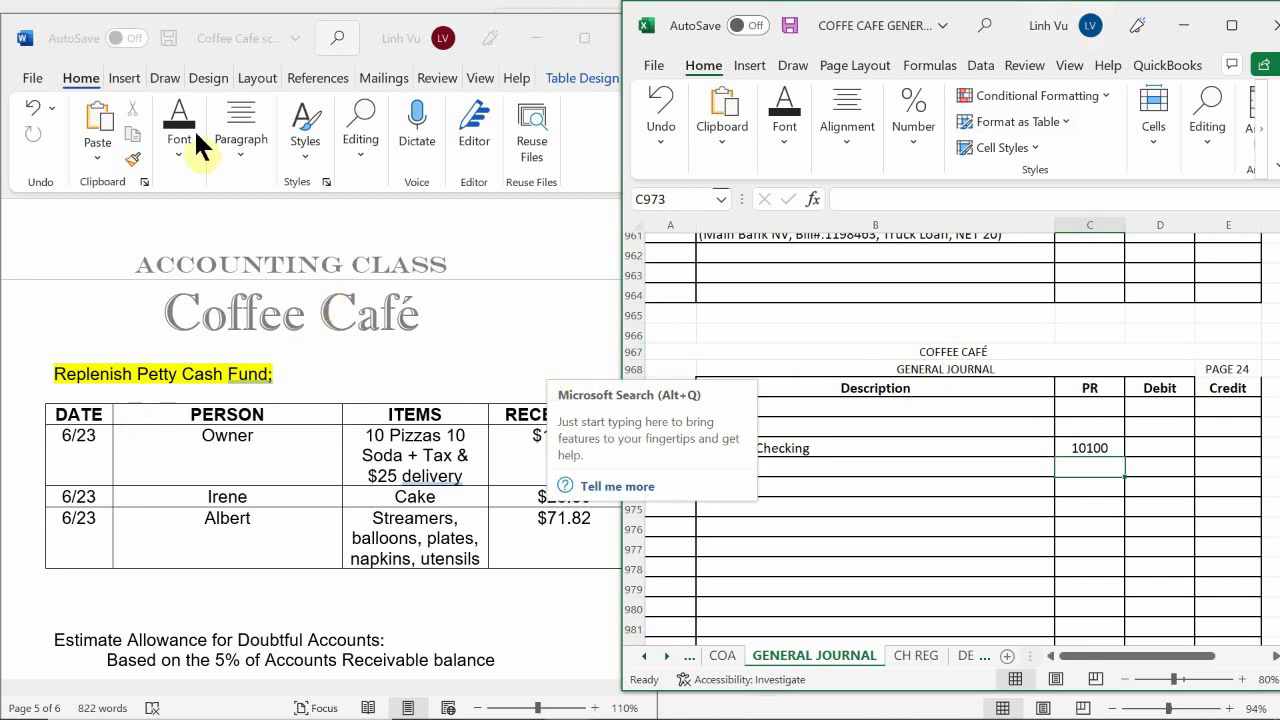
{"action": "left_click", "coordinate": [969, 466]}
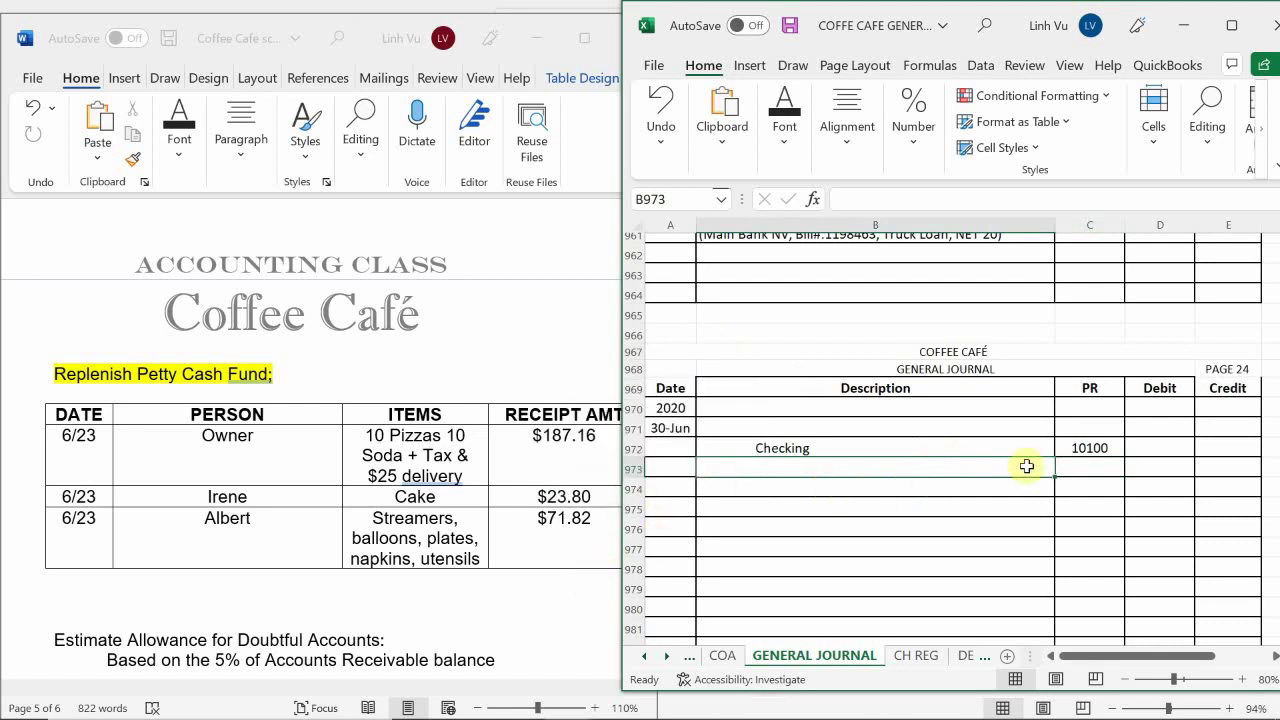
{"action": "left_click", "coordinate": [1210, 446]}
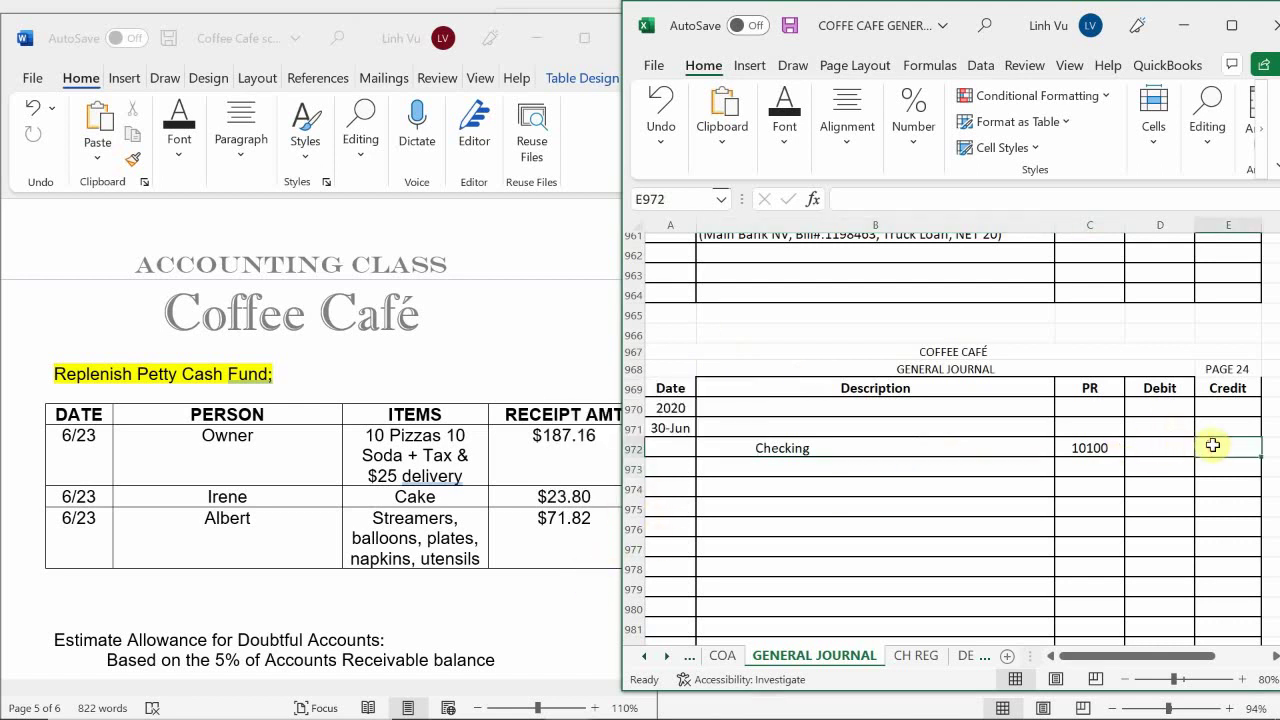
Credit Checking with =187.16+23.80+71.82, totalling 282.78
{"action": "type", "text": "=187."}
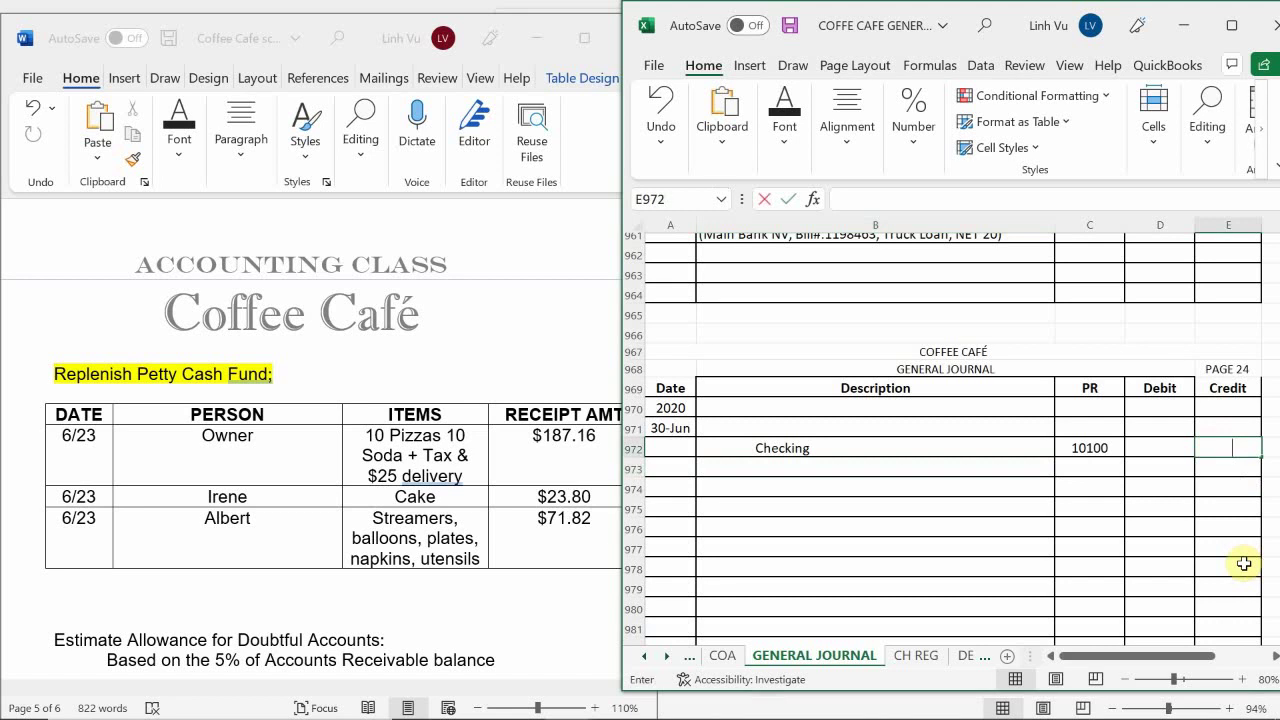
{"action": "type", "text": "16"}
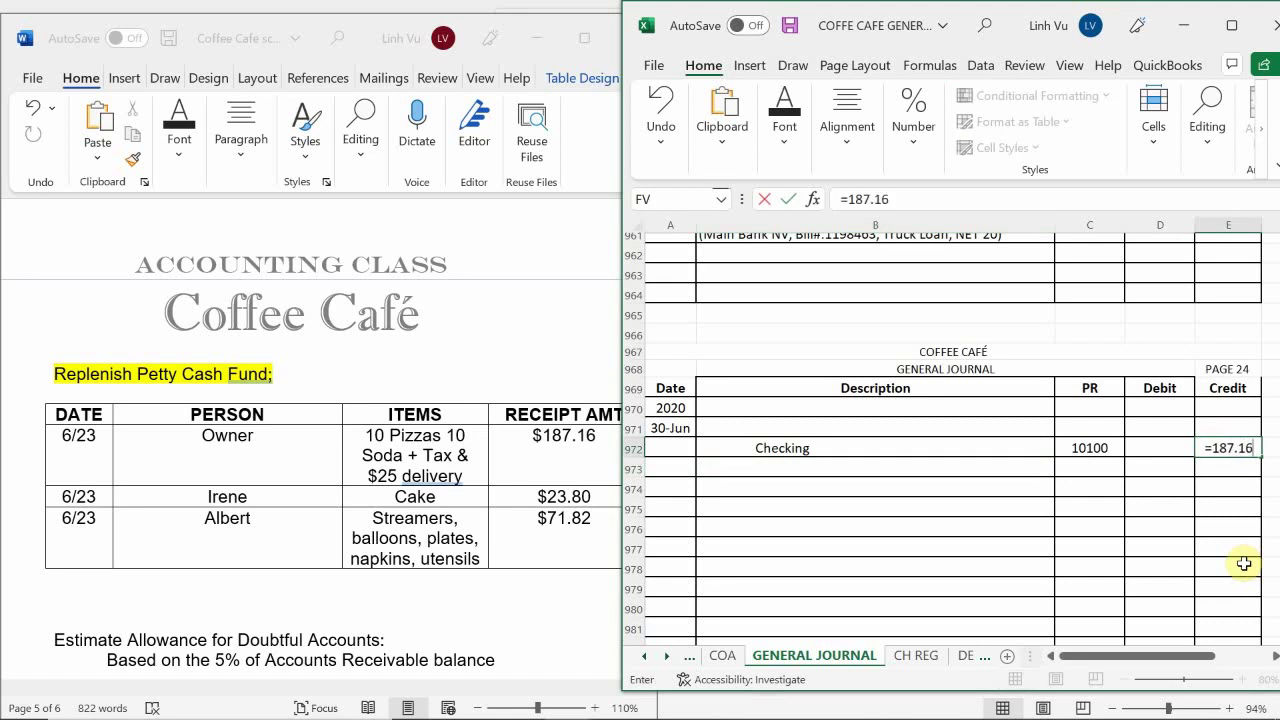
{"action": "type", "text": "+23.850"}
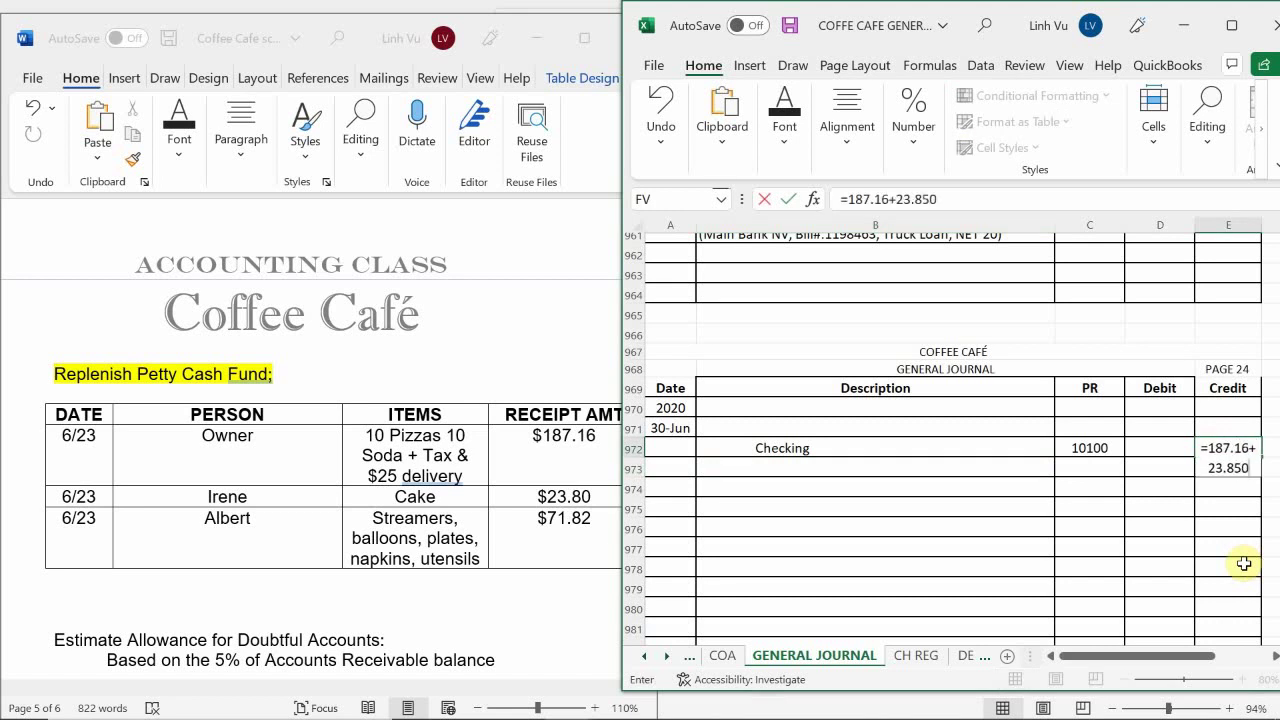
{"action": "key", "text": "BackSpace"}
{"action": "key", "text": "BackSpace"}
{"action": "key", "text": "BackSpace"}
{"action": "type", "text": "80+71"}
{"action": "key", "text": "BackSpace"}
{"action": "key", "text": "BackSpace"}
{"action": "type", "text": "71.82"}
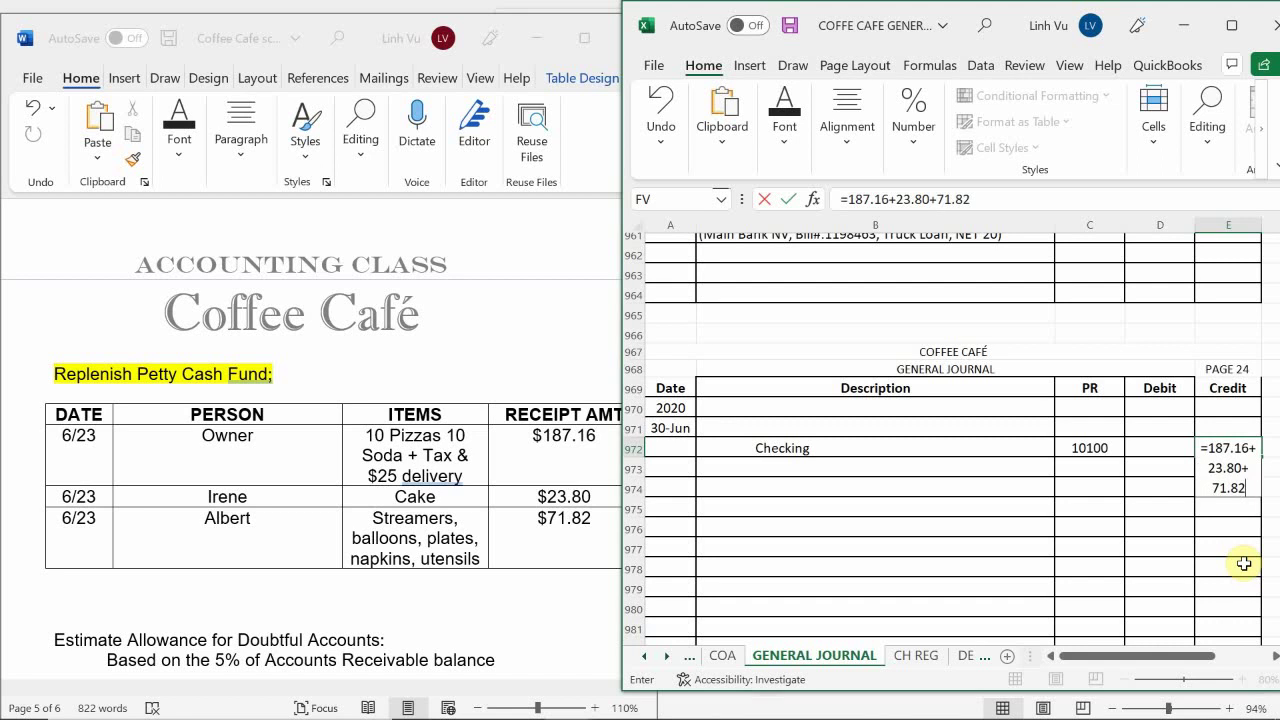
{"action": "key", "text": "Return"}
{"action": "key", "text": "Up"}
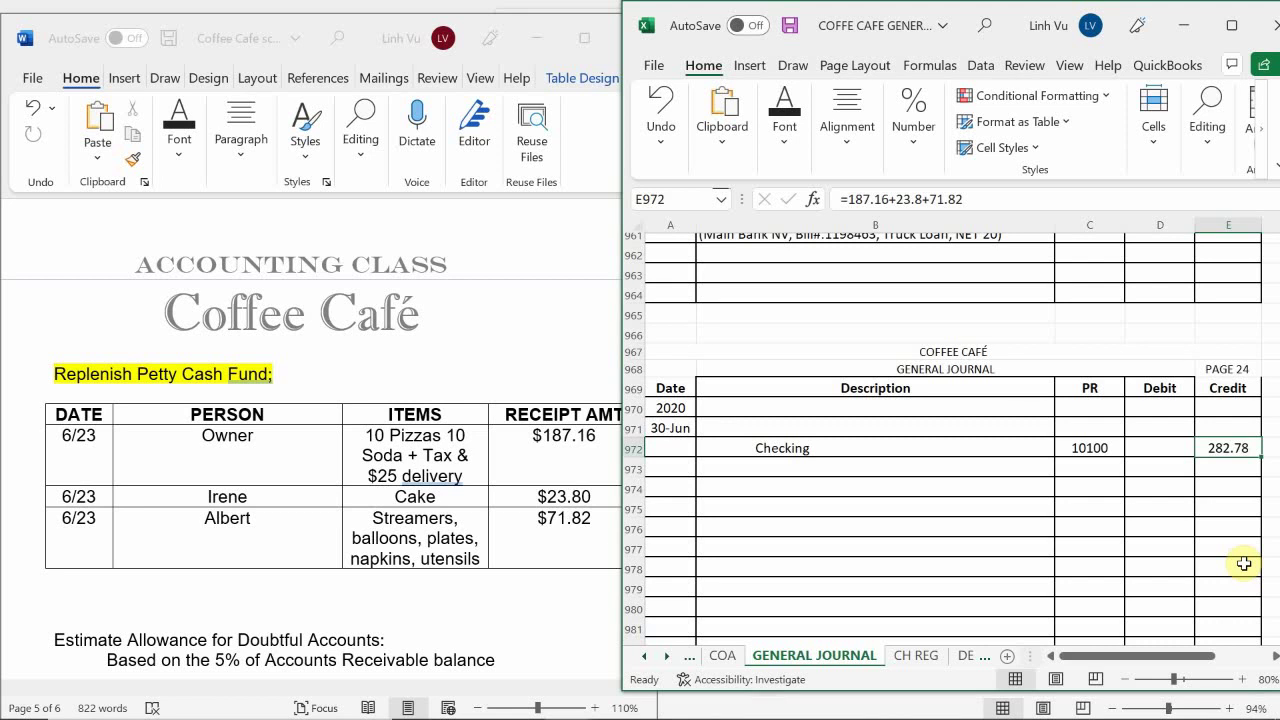
Debit the 30-Jun line the same amount with =E972 and move to its description cell
{"action": "key", "text": "Left"}
{"action": "key", "text": "Up"}
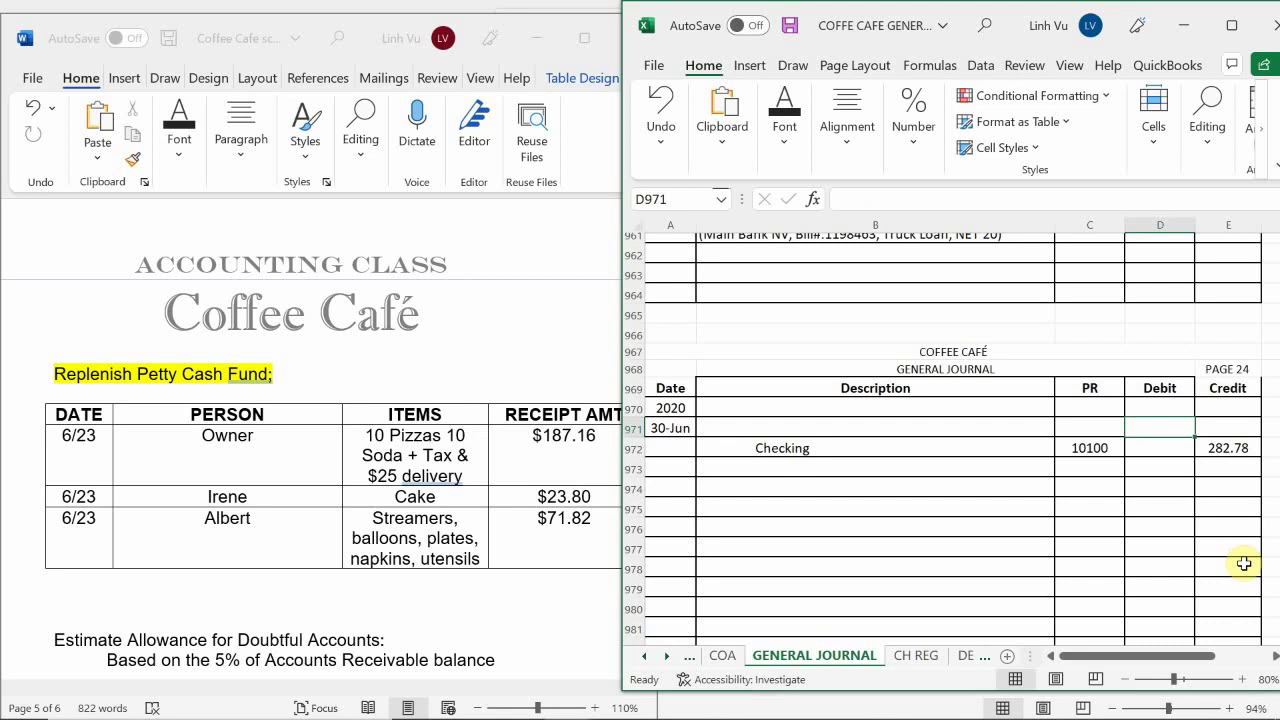
{"action": "type", "text": "="}
{"action": "key", "text": "Down"}
{"action": "key", "text": "Right"}
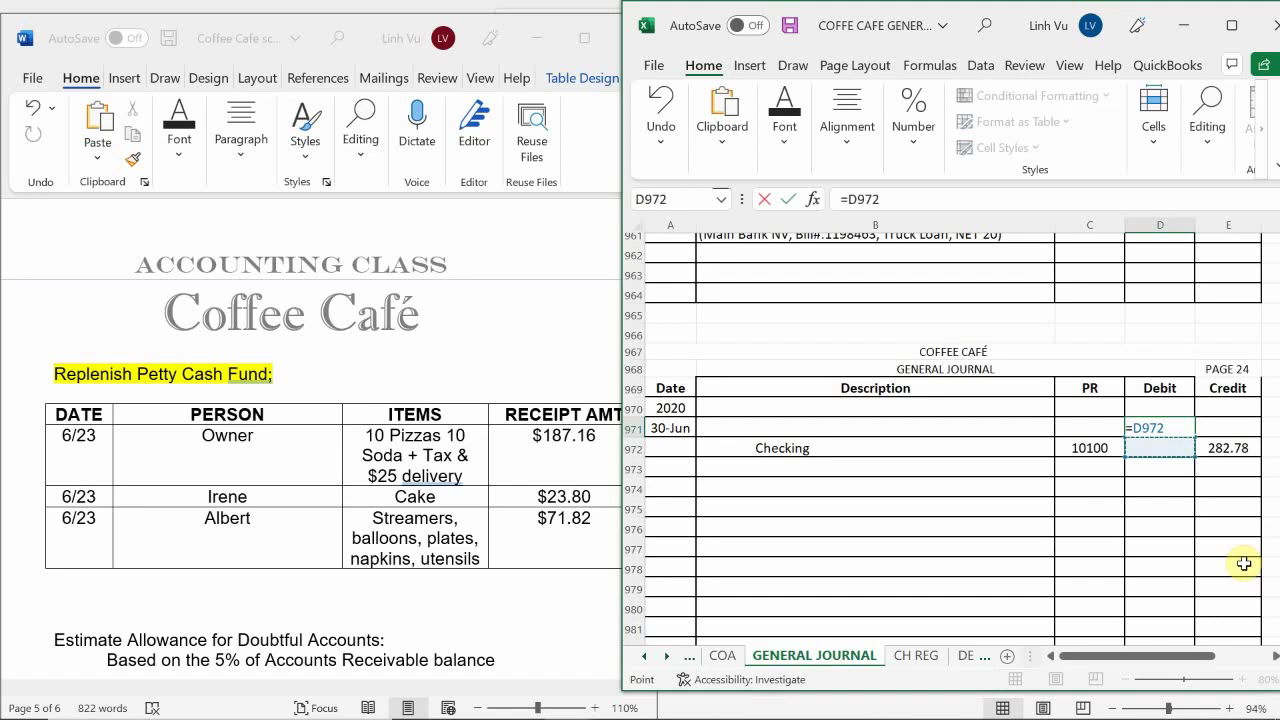
{"action": "key", "text": "Return"}
{"action": "key", "text": "Down"}
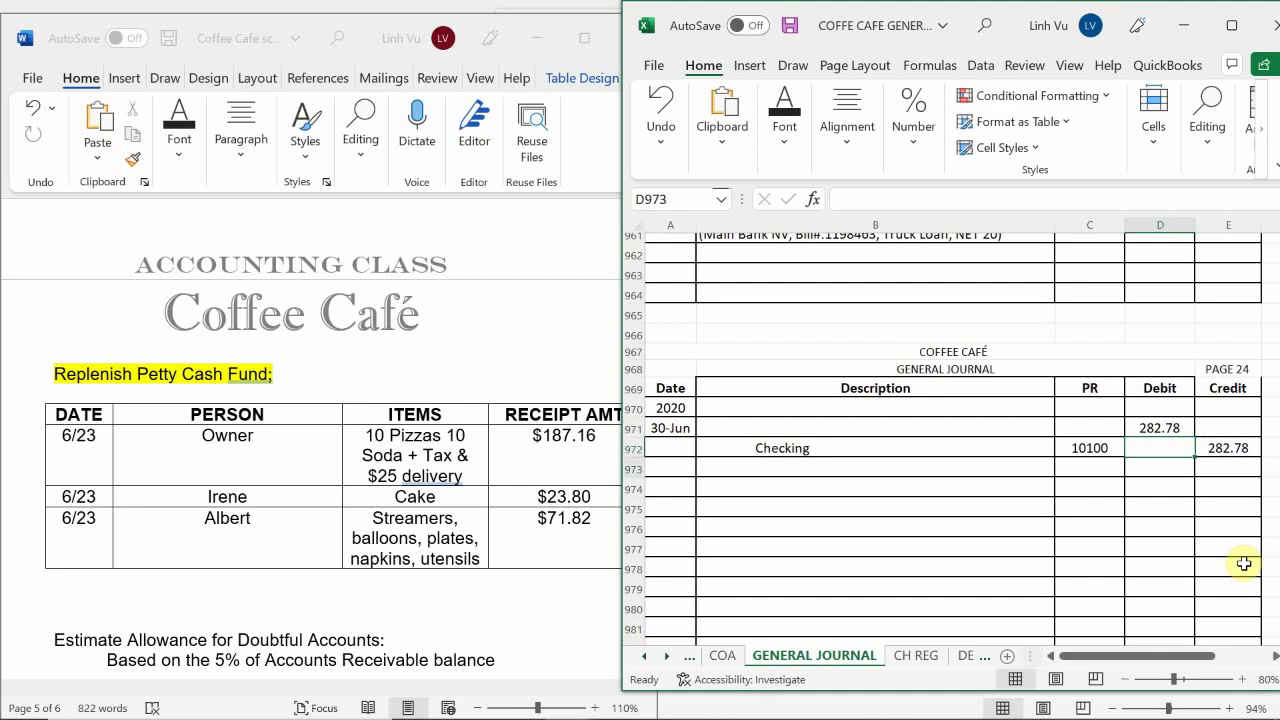
{"action": "key", "text": "Left"}
{"action": "key", "text": "Up"}
{"action": "key", "text": "Up"}
{"action": "key", "text": "Left"}
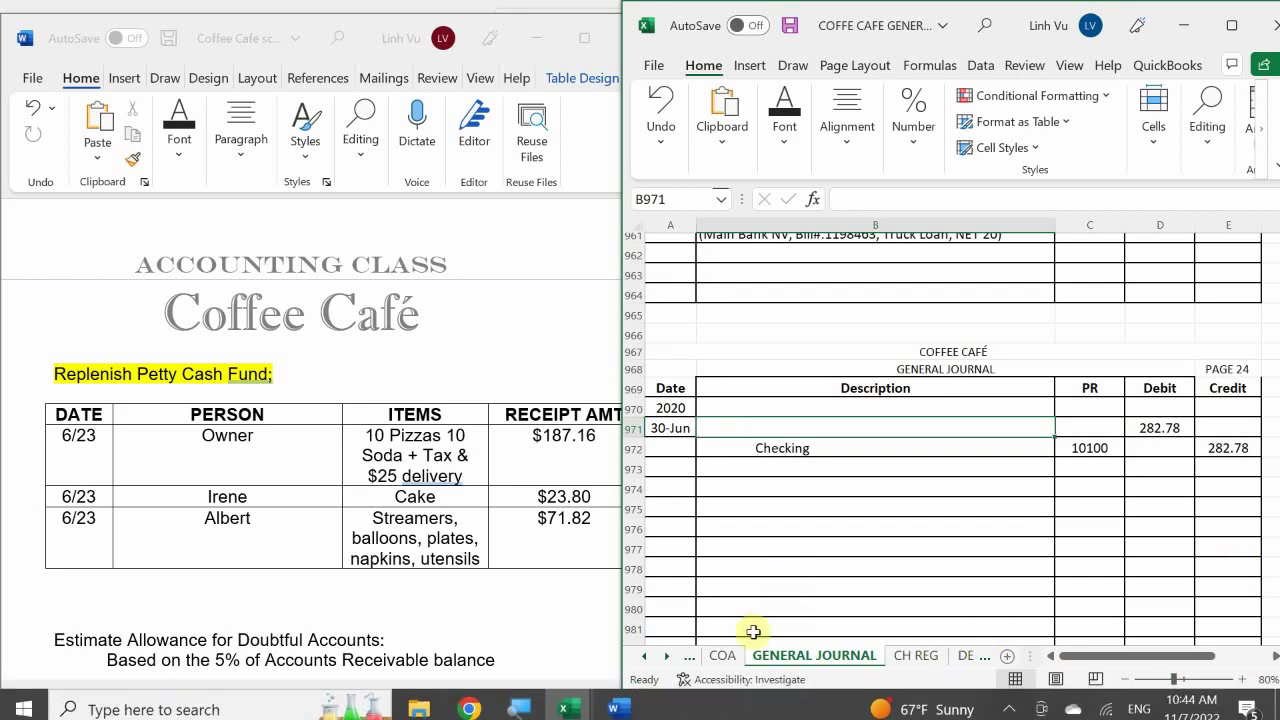
{"action": "left_click", "coordinate": [725, 657]}
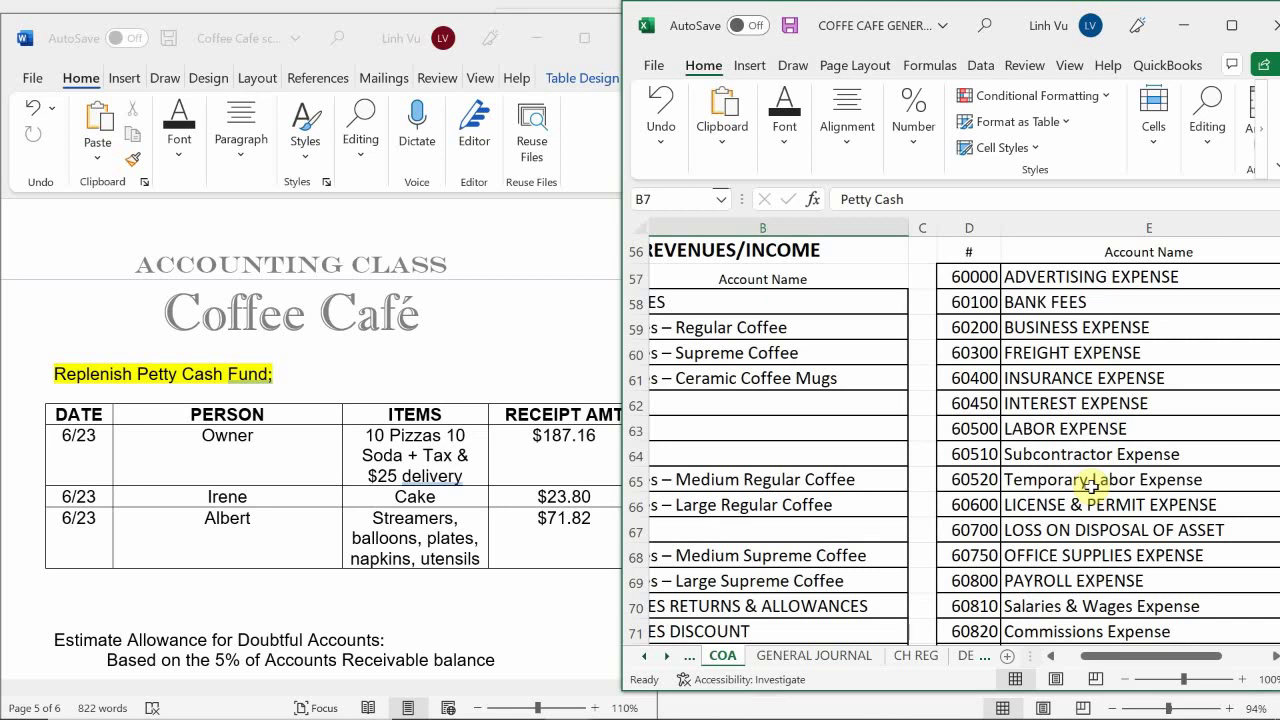
{"action": "left_click", "coordinate": [1040, 479]}
{"action": "scroll", "coordinate": [975, 470], "scroll_direction": "up", "scroll_amount": 3}
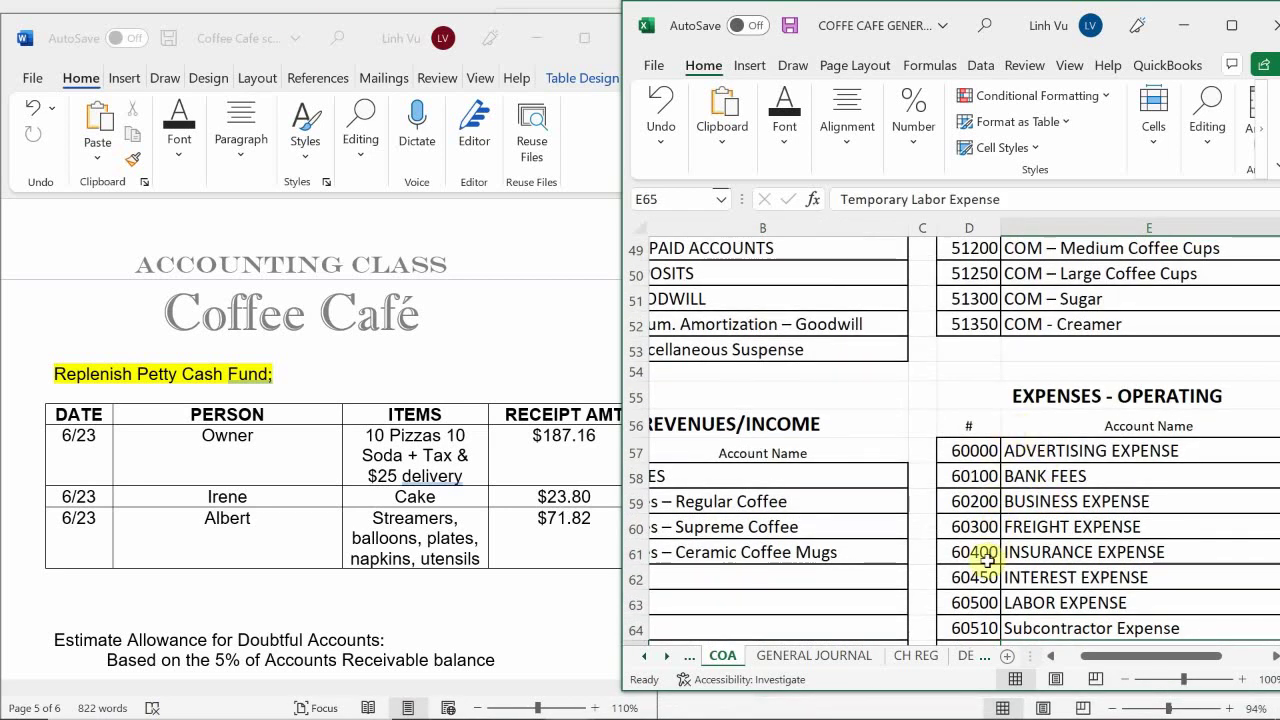
{"action": "left_click", "coordinate": [805, 655]}
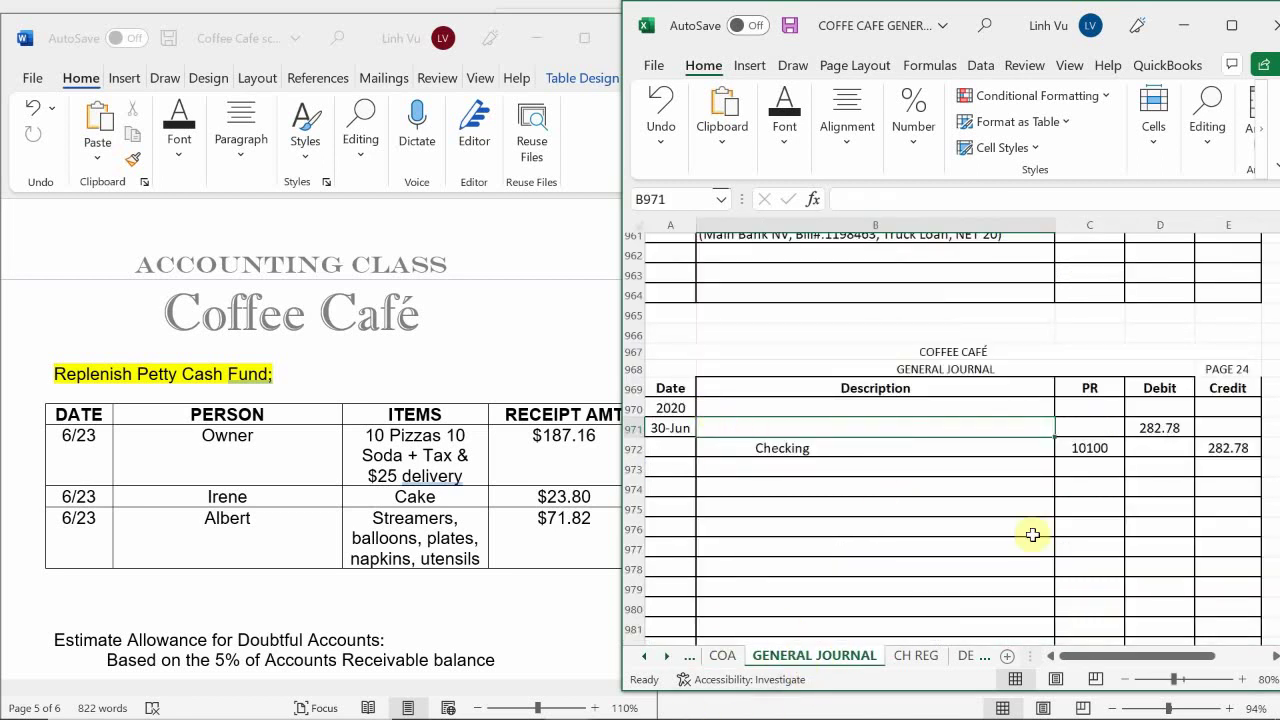
Label the 30-Jun debit line Business Expense and post it to account 60200
{"action": "type", "text": "B"}
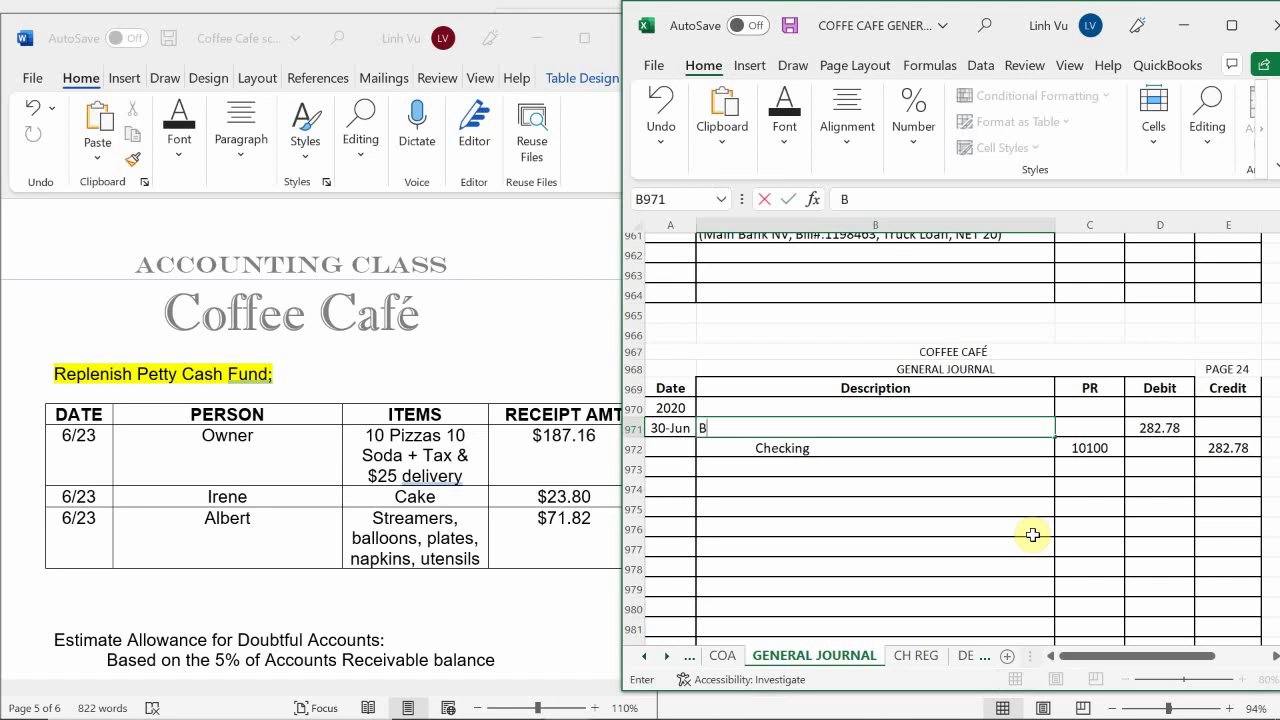
{"action": "type", "text": "usiness Expense"}
{"action": "key", "text": "Return"}
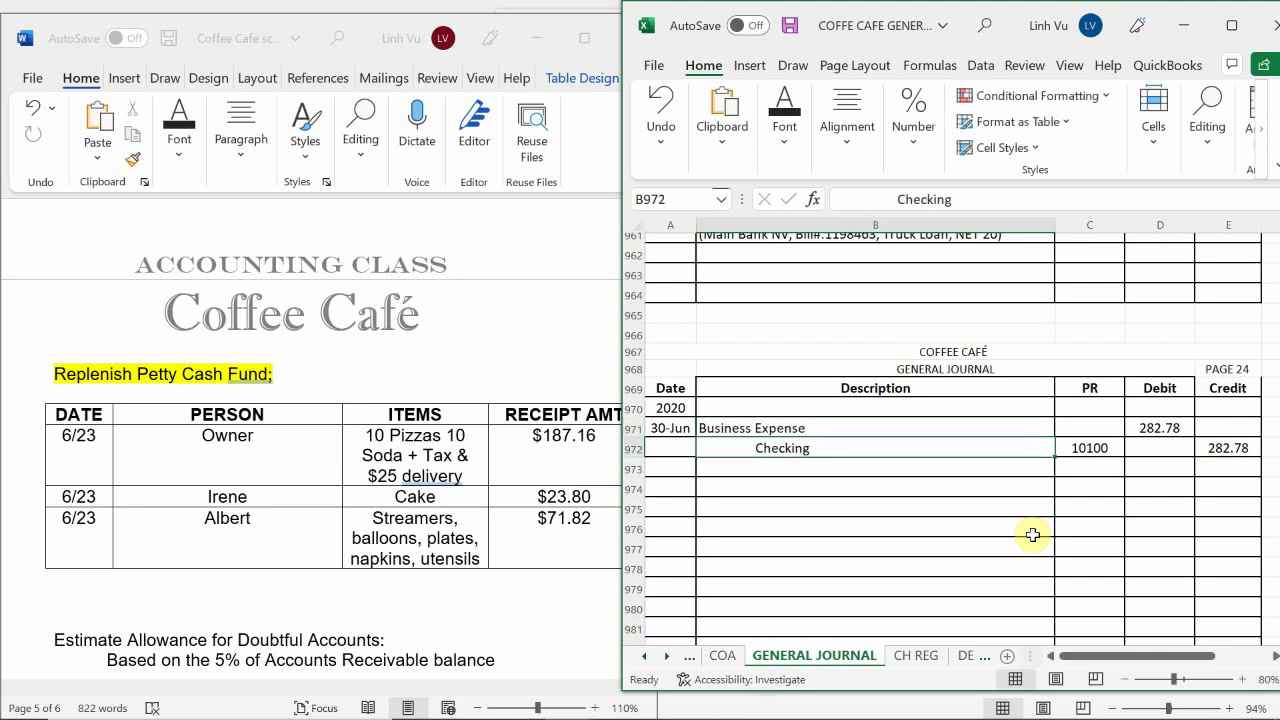
{"action": "key", "text": "Right"}
{"action": "key", "text": "Up"}
{"action": "type", "text": "60"}
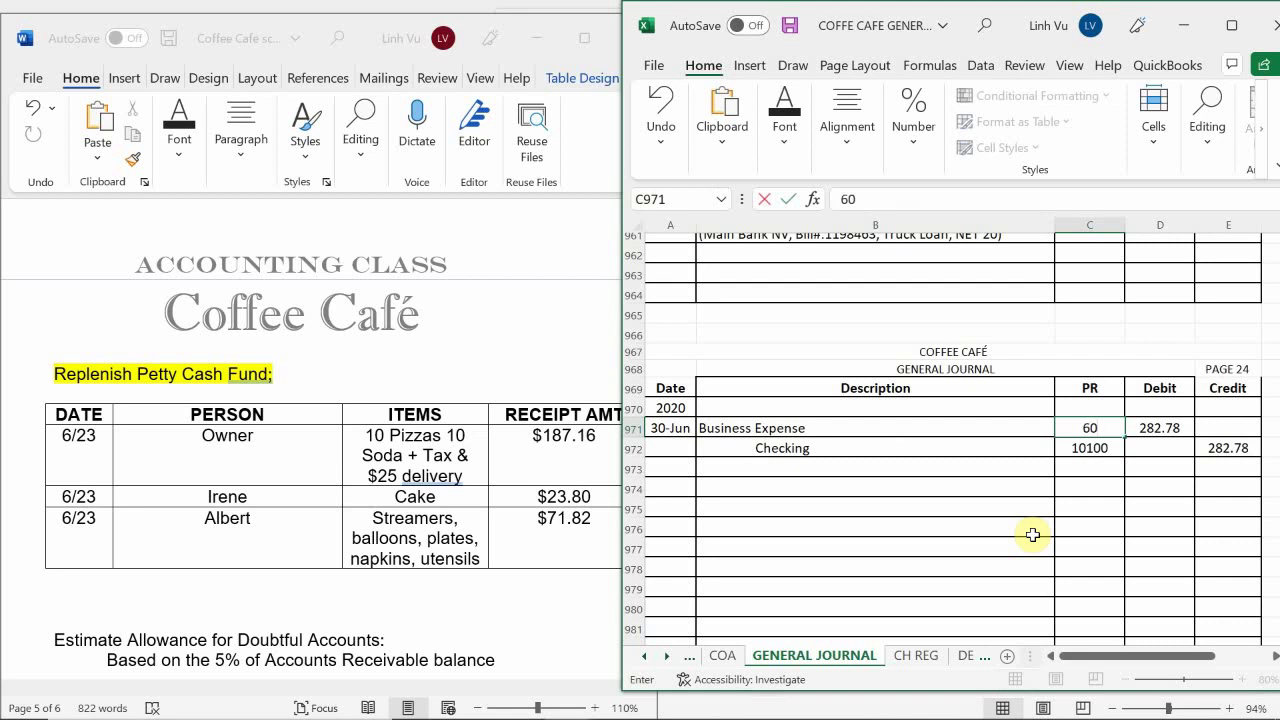
{"action": "type", "text": "200"}
{"action": "key", "text": "Return"}
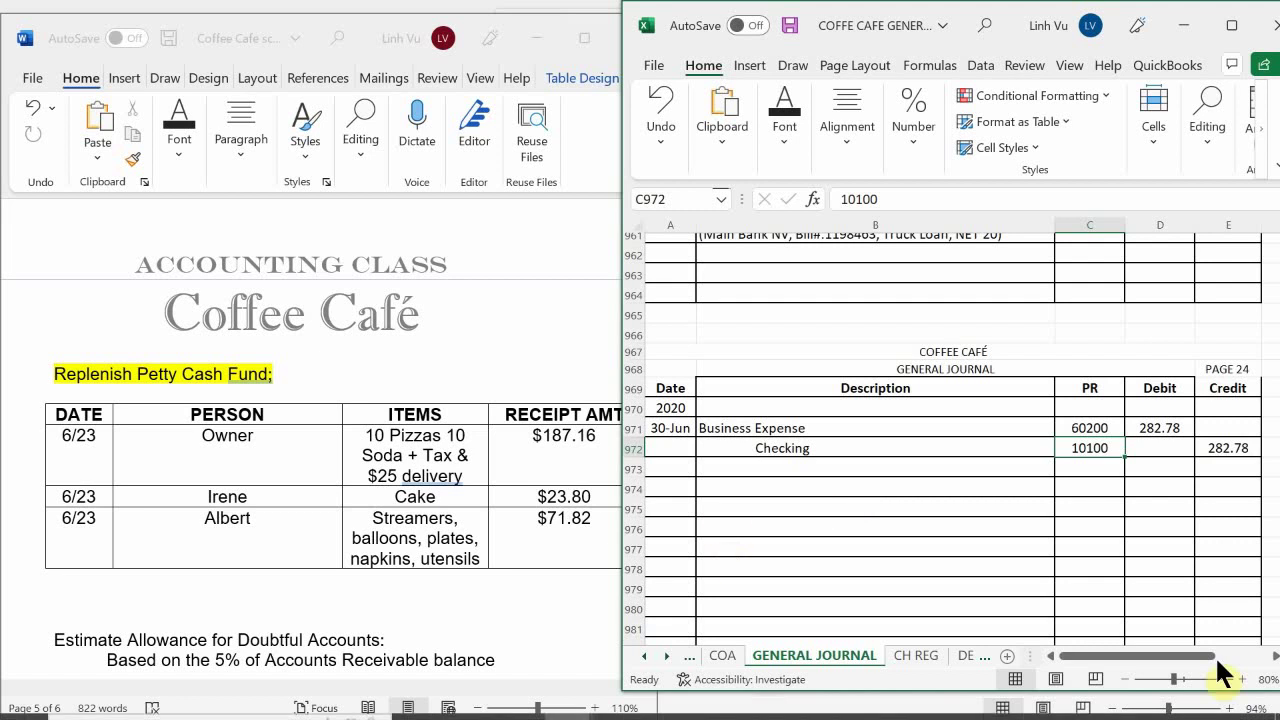
On the CH REG sheet, enter check row 39's date 6/30 and amount 282.78
{"action": "left_click", "coordinate": [906, 658]}
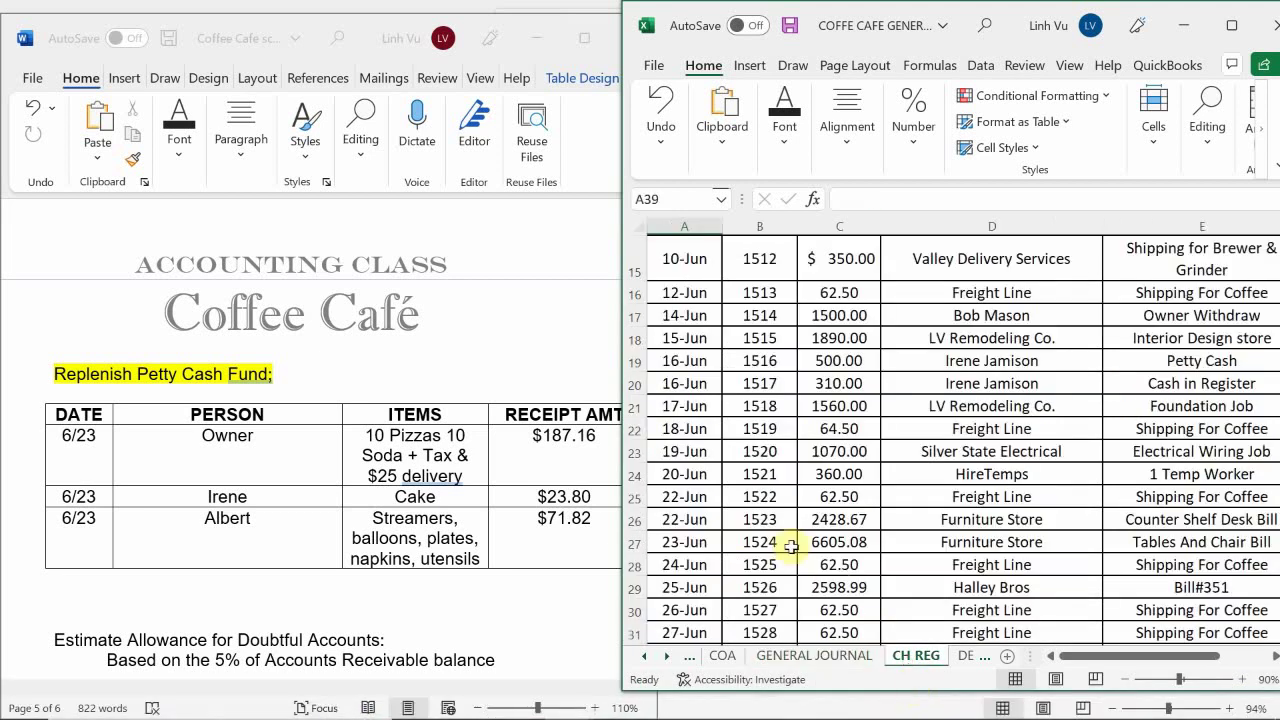
{"action": "scroll", "coordinate": [777, 533], "scroll_direction": "up", "scroll_amount": 1, "text": "ctrl"}
{"action": "scroll", "coordinate": [777, 533], "scroll_direction": "down", "scroll_amount": 3}
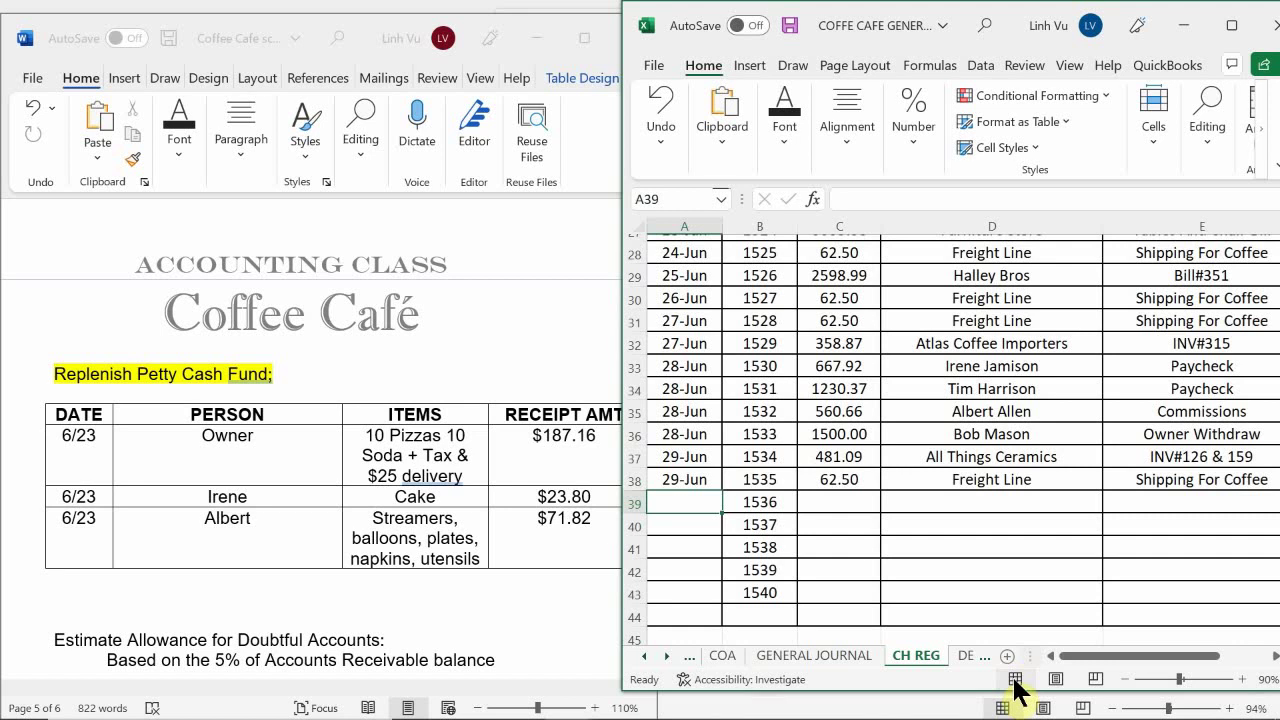
{"action": "type", "text": "6/30"}
{"action": "key", "text": "Return"}
{"action": "key", "text": "Right"}
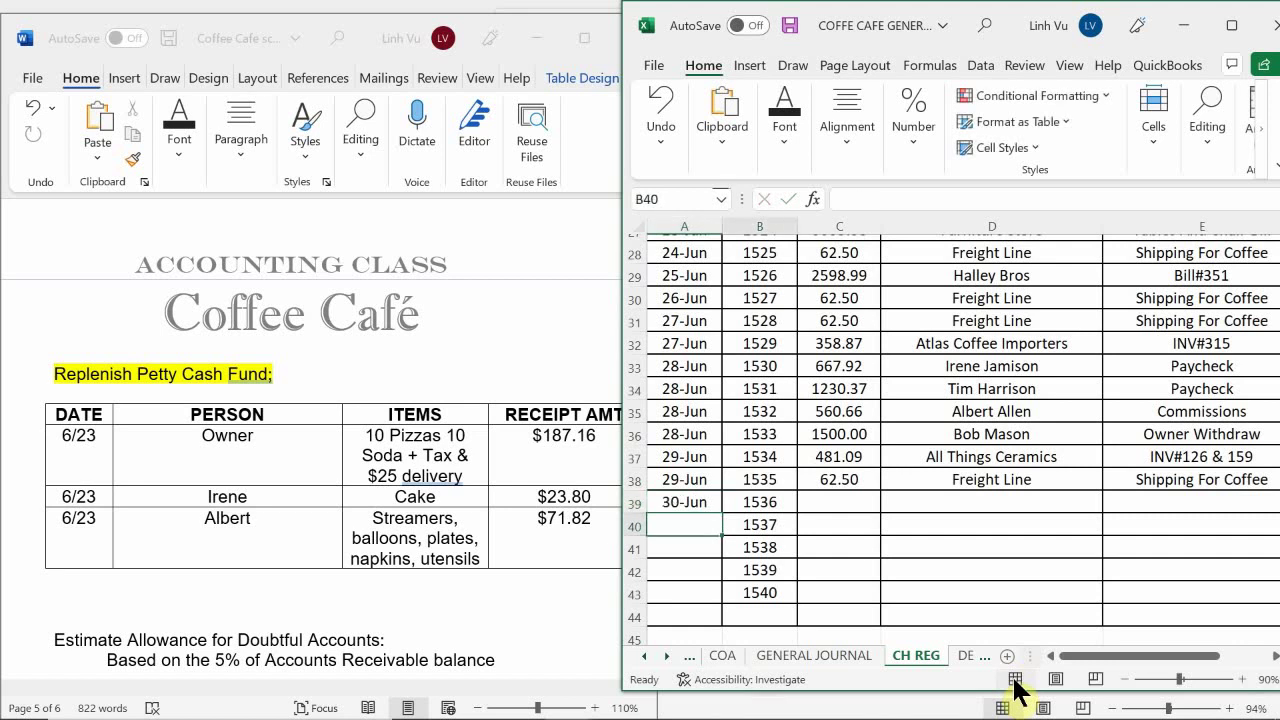
{"action": "key", "text": "Up"}
{"action": "key", "text": "Right"}
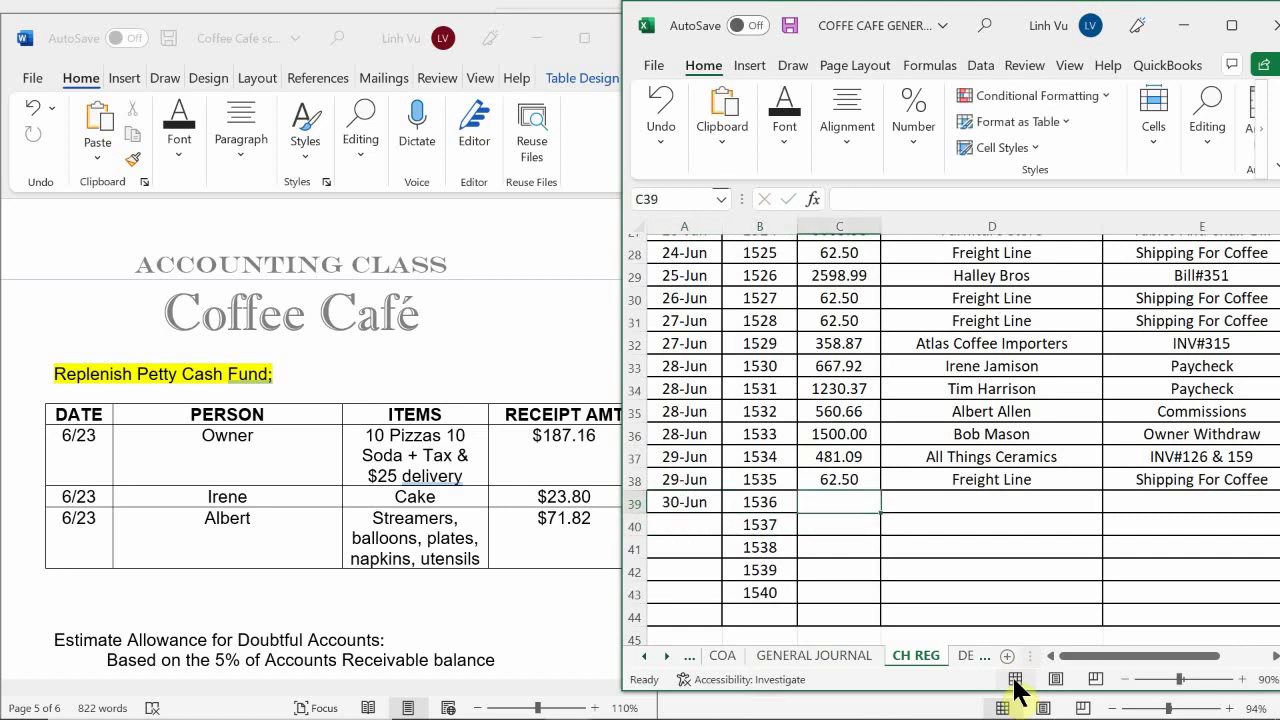
{"action": "type", "text": "282.78"}
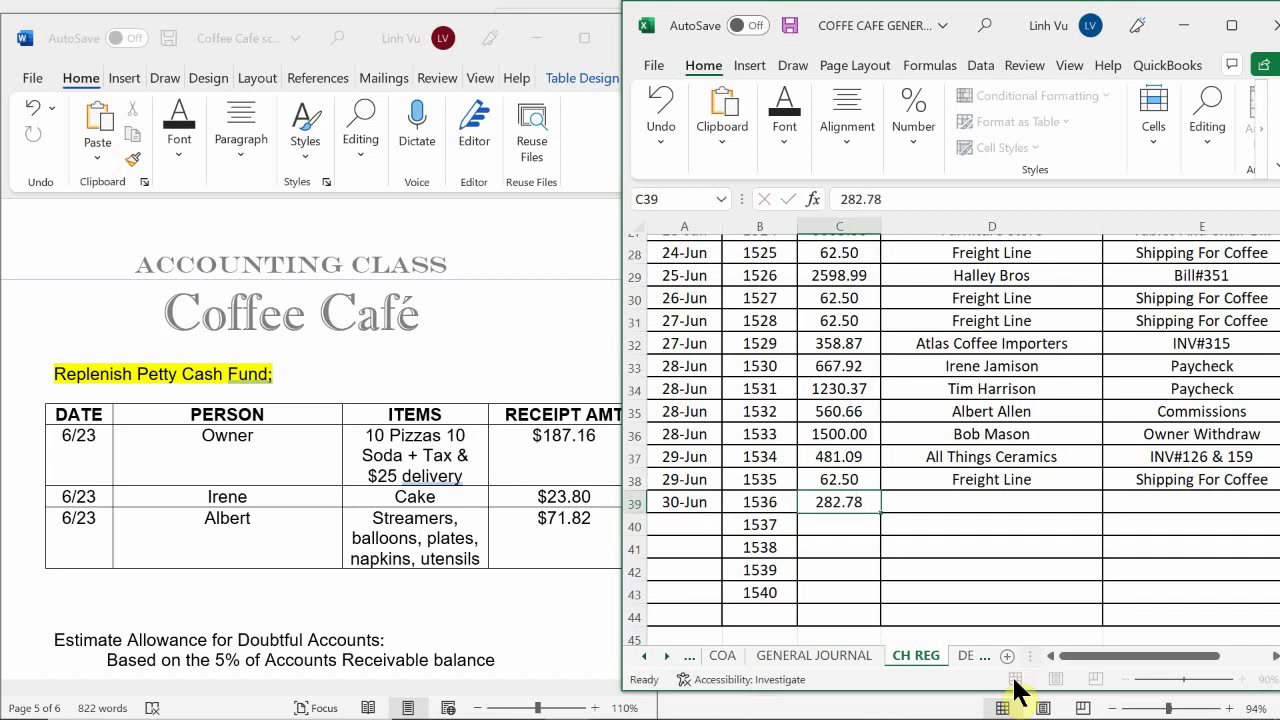
{"action": "key", "text": "Return"}
Fill in the suggested payee and the Petty Cash memo, then return to the General Journal
{"action": "key", "text": "Right"}
{"action": "key", "text": "Up"}
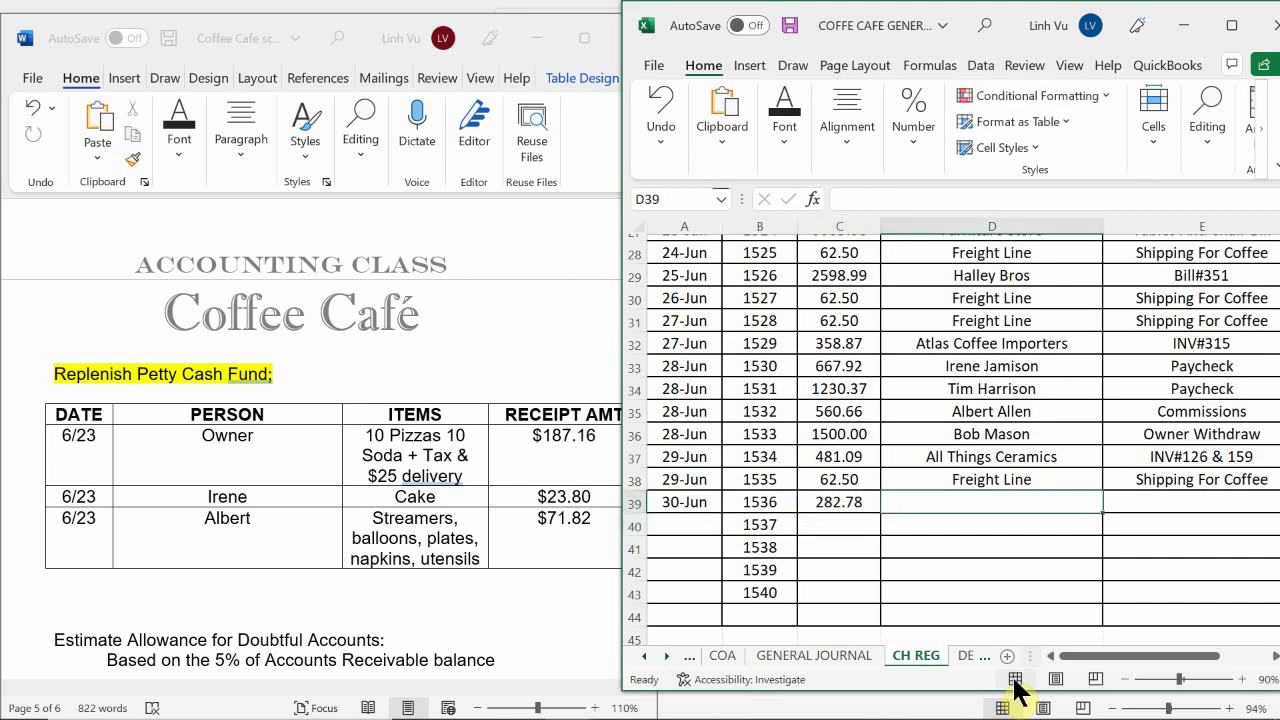
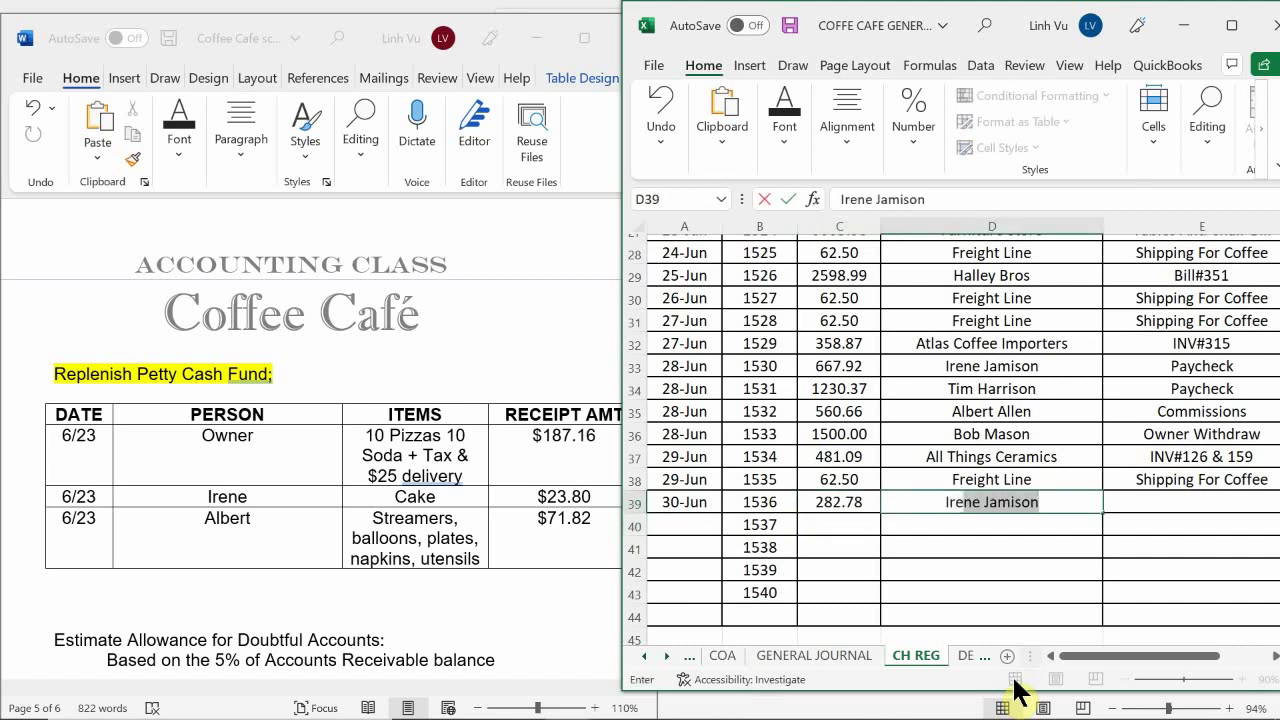
{"action": "key", "text": "Return"}
{"action": "key", "text": "Right"}
{"action": "key", "text": "Up"}
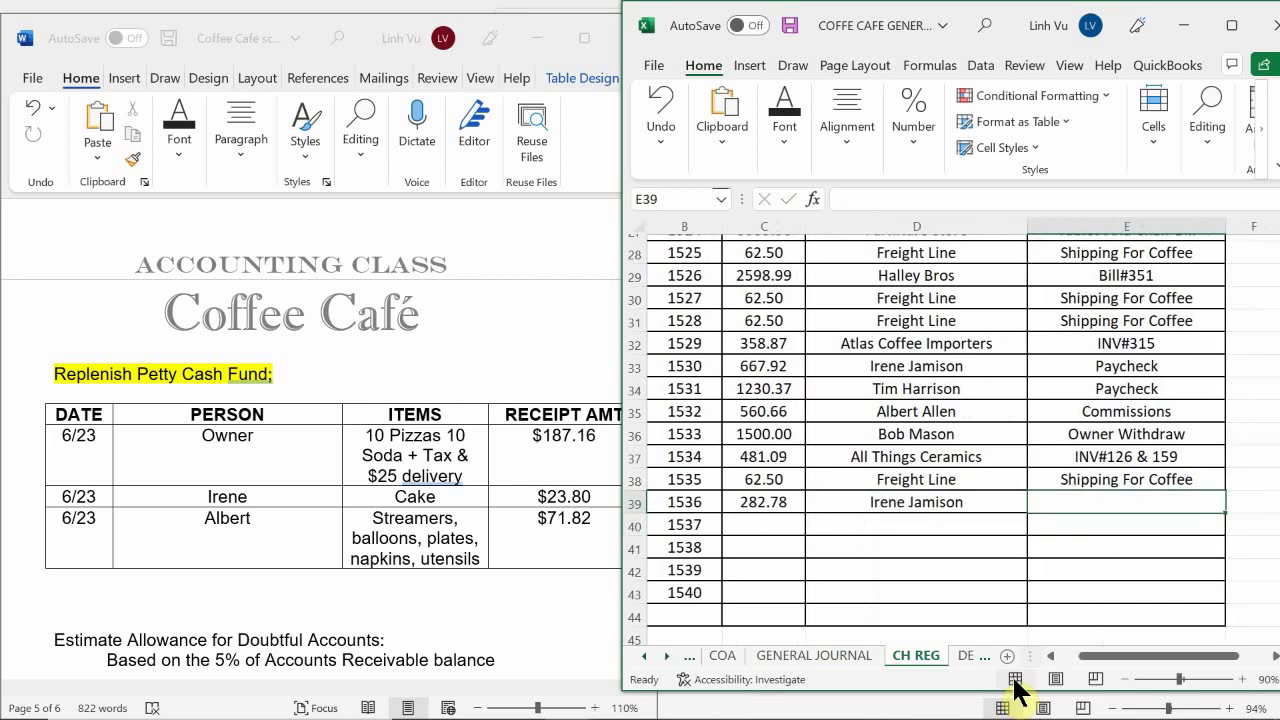
{"action": "type", "text": "Petty Cash"}
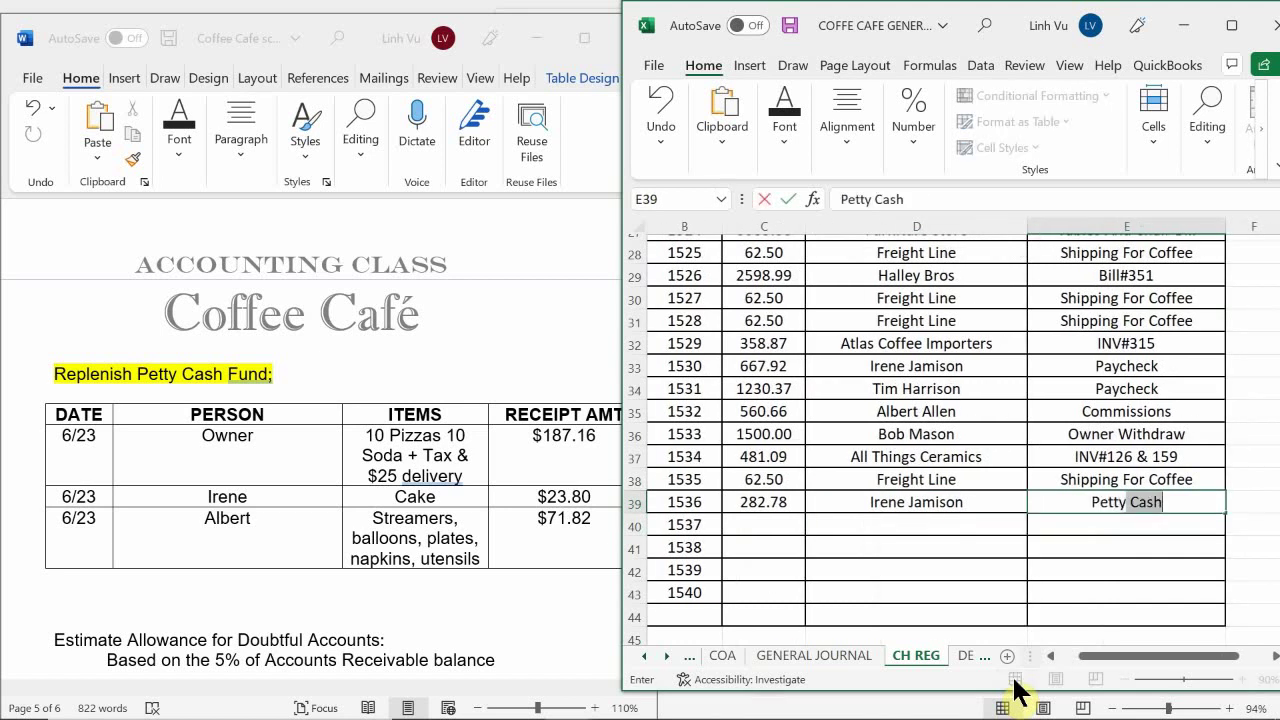
{"action": "key", "text": "Return"}
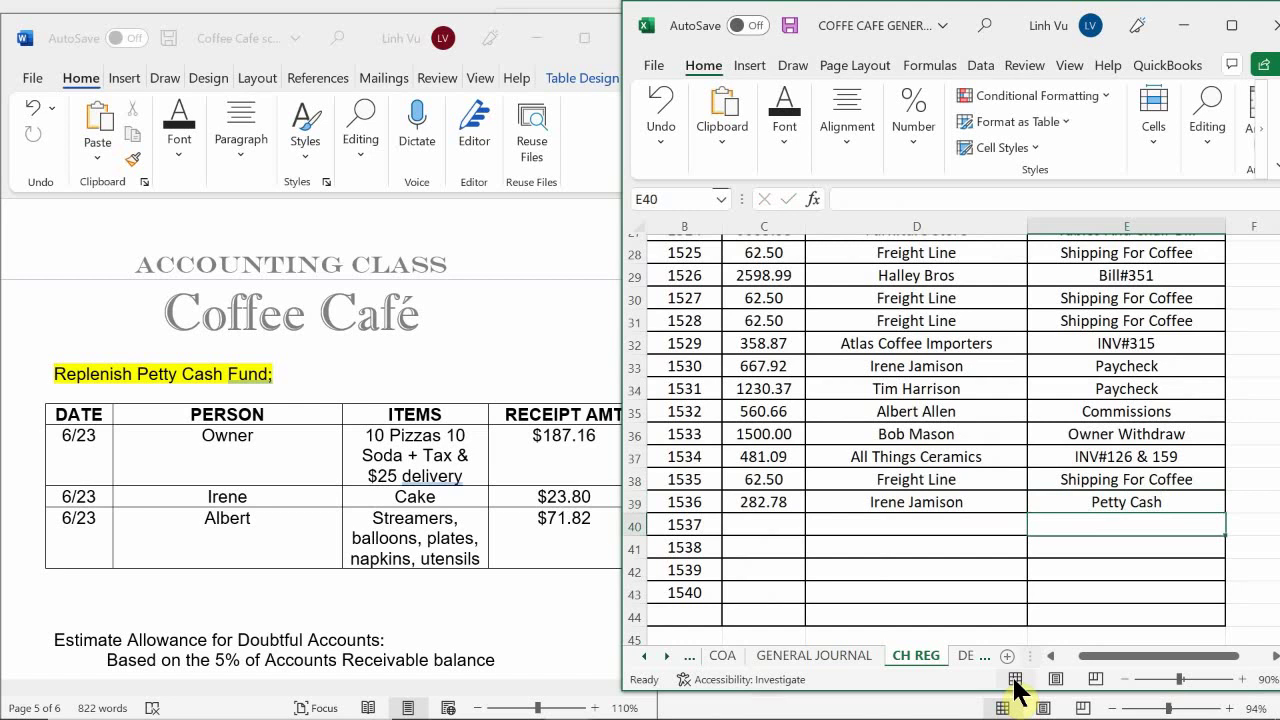
{"action": "key", "text": "Left"}
{"action": "key", "text": "Left"}
{"action": "key", "text": "Left"}
{"action": "key", "text": "Left"}
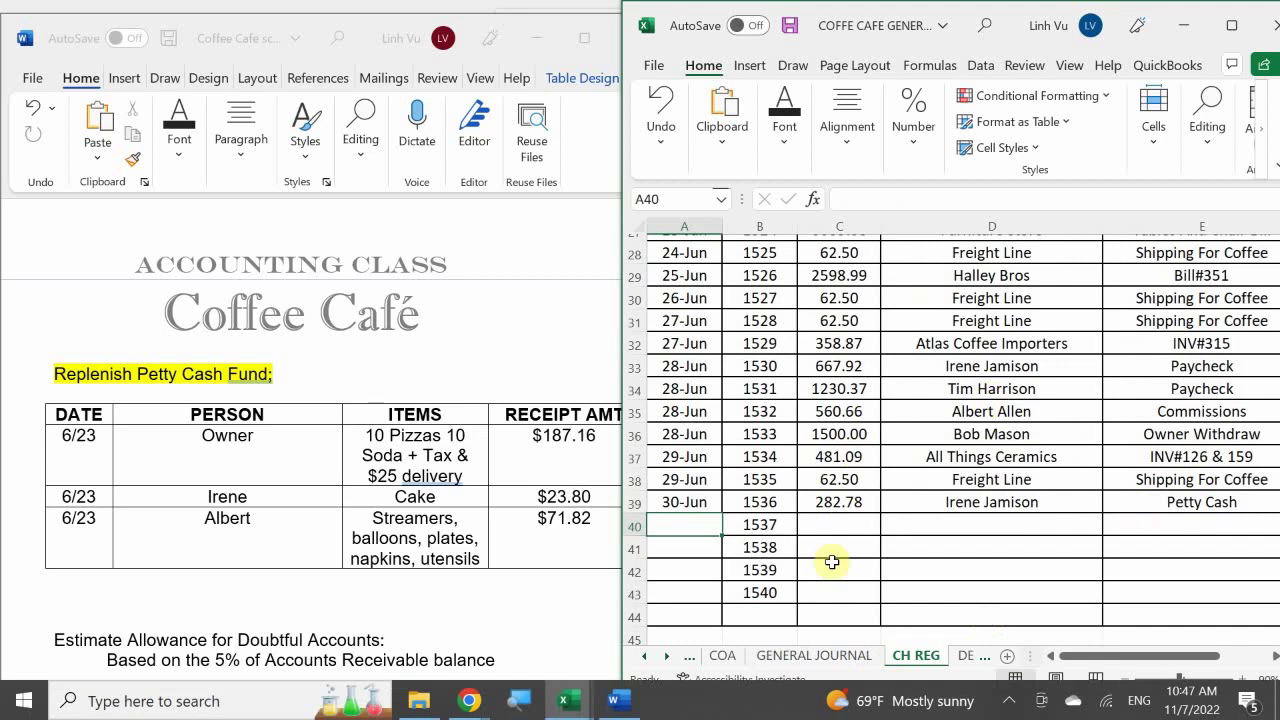
{"action": "left_click", "coordinate": [806, 657]}
Add the explanation '(To replenish Petty Cash Fund, CH#1536)' below the Checking line
{"action": "left_click", "coordinate": [762, 470]}
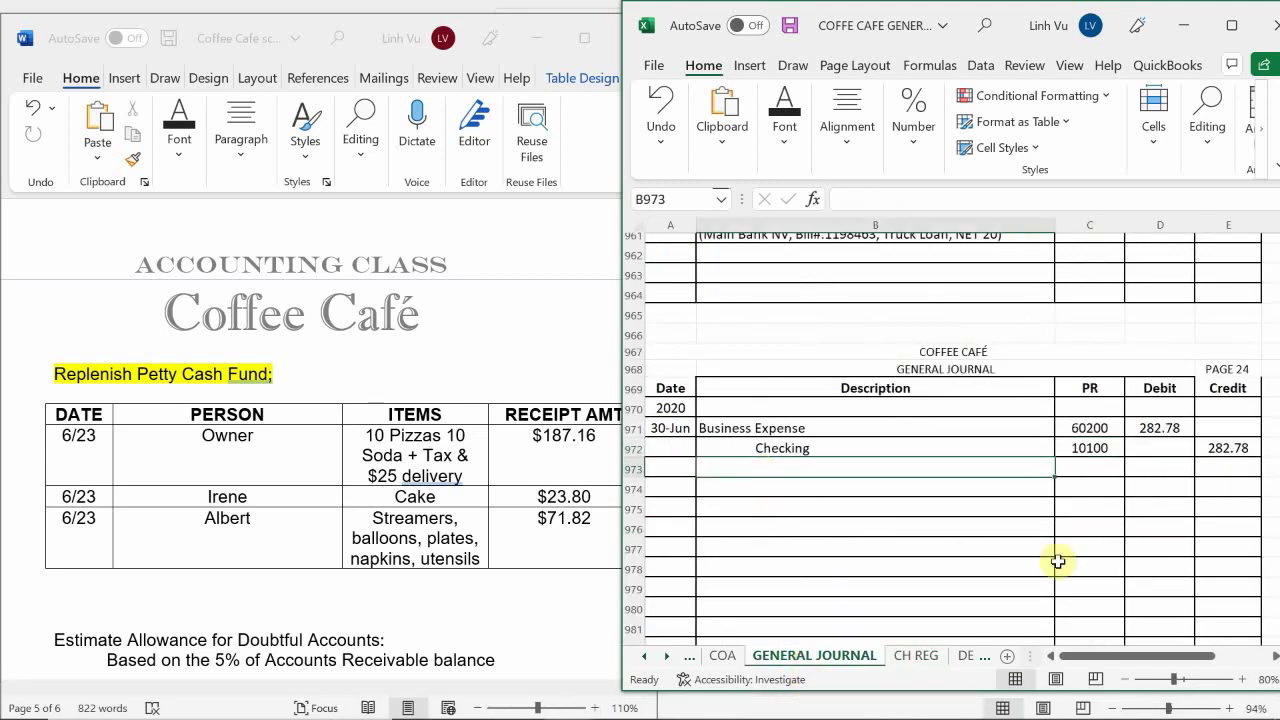
{"action": "type", "text": "(To"}
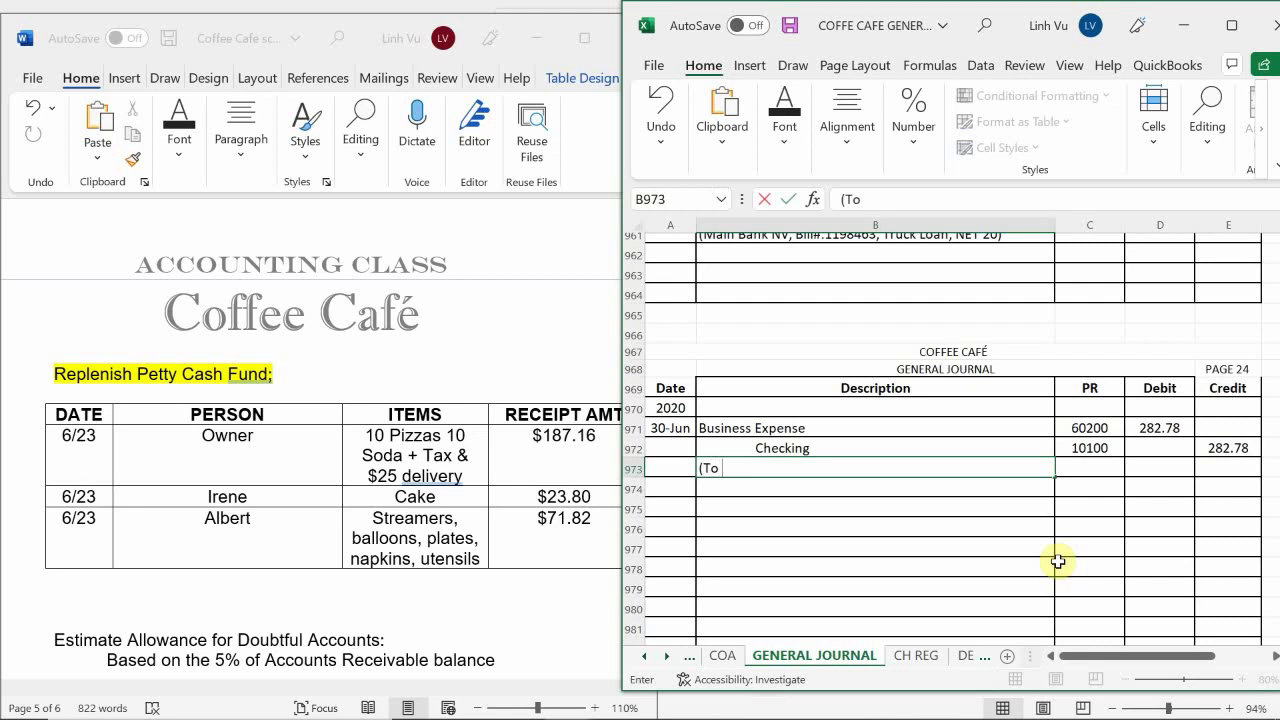
{"action": "type", "text": " replenish Petty Cas"}
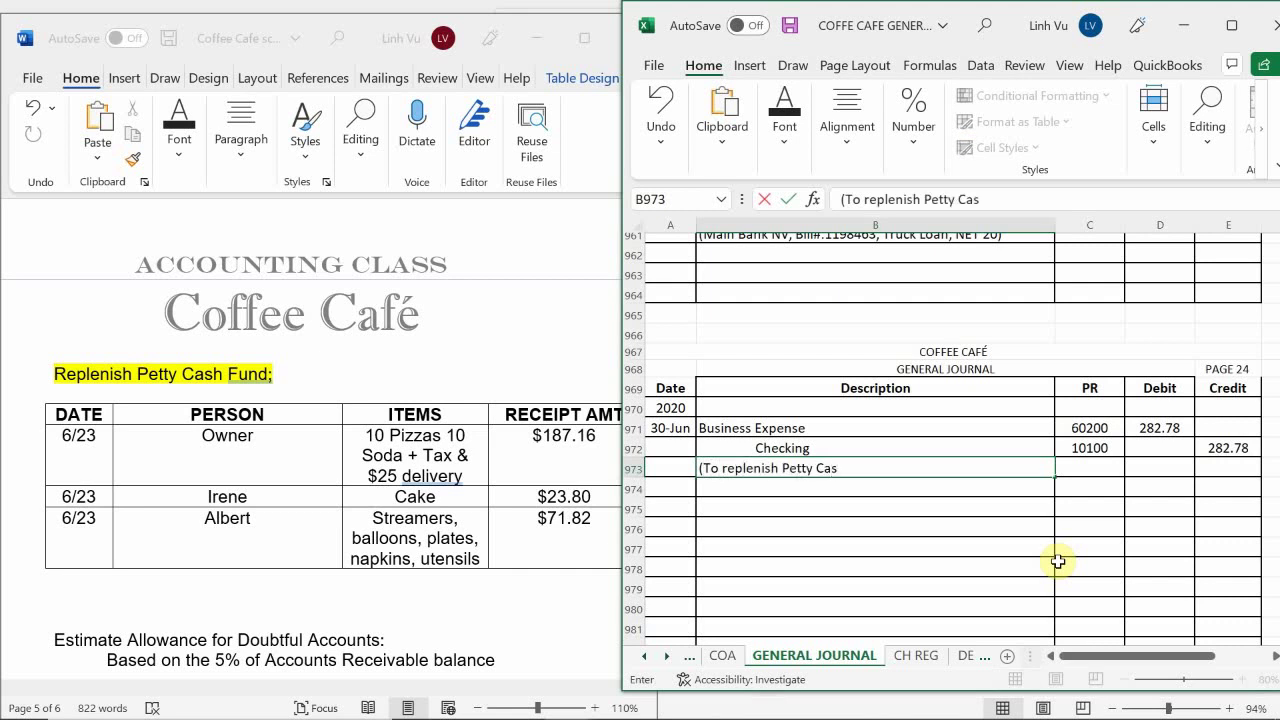
{"action": "type", "text": "h Fund, CH#1536"}
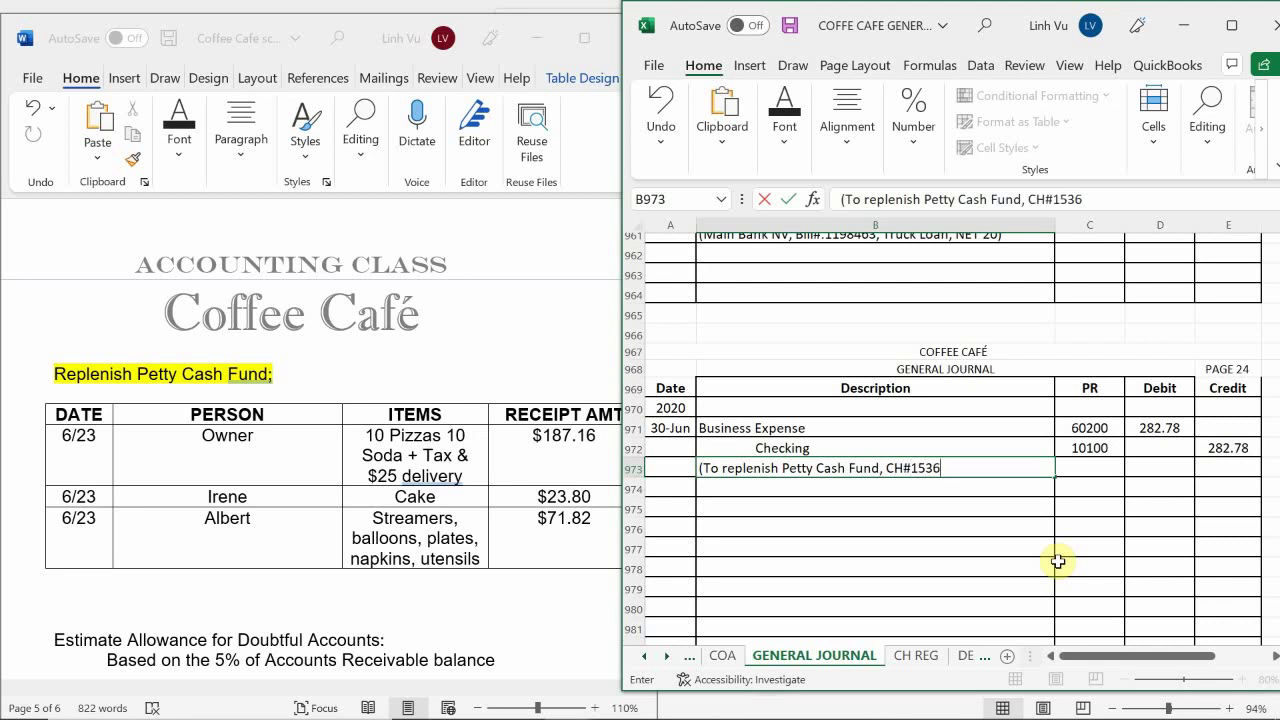
{"action": "type", "text": ")"}
{"action": "key", "text": "Return"}
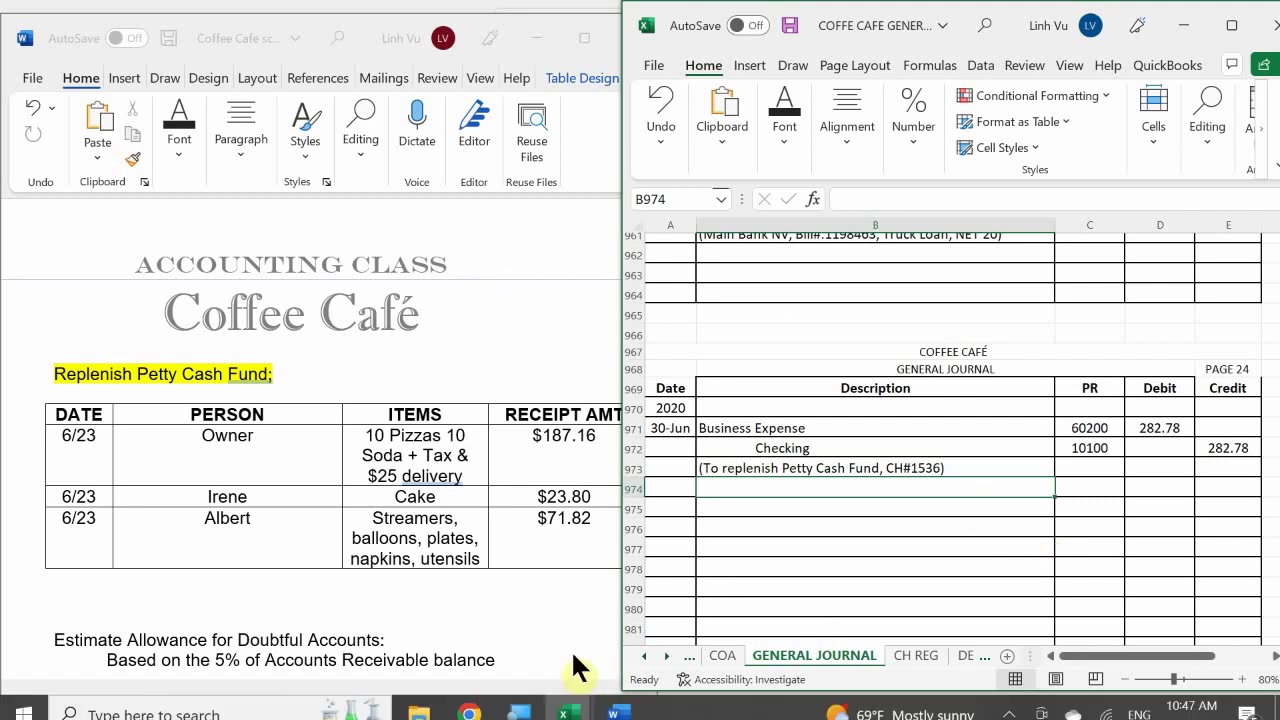
In the Business Expense ledger, add a 6/30 row describing party supplies for the grand opening on 6/23
{"action": "mouse_move", "coordinate": [573, 705]}
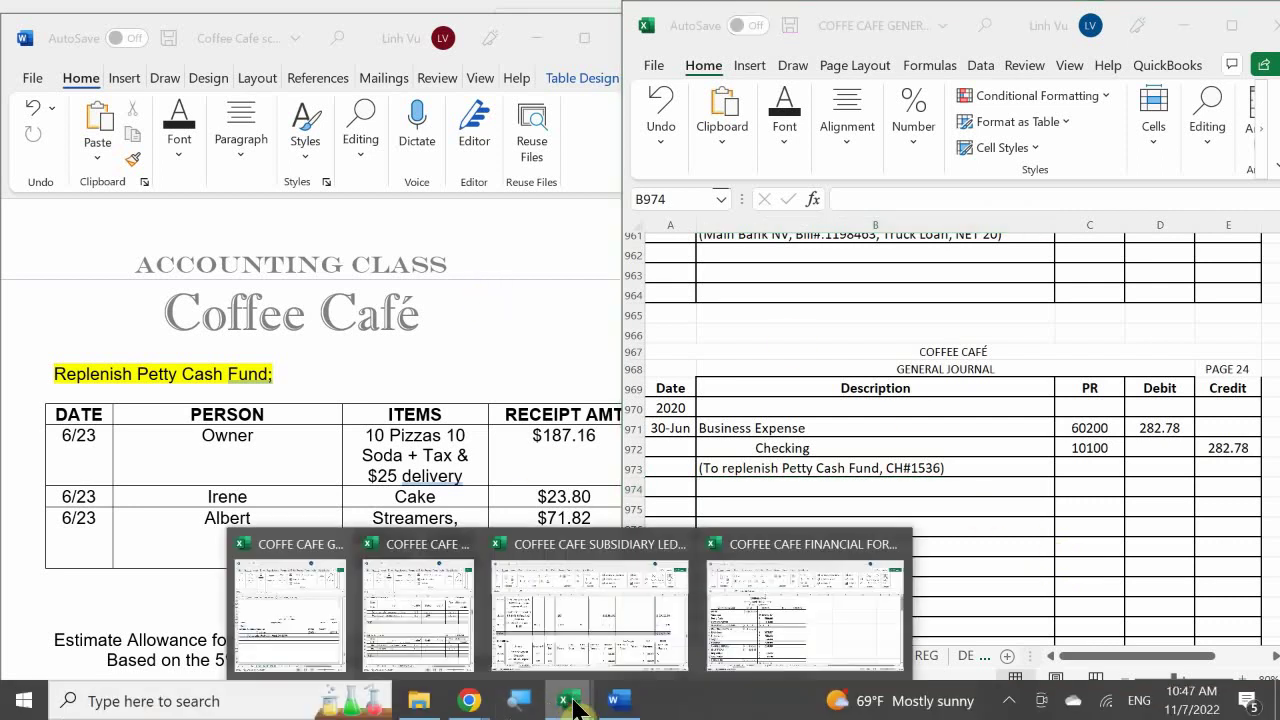
{"action": "left_click", "coordinate": [475, 635]}
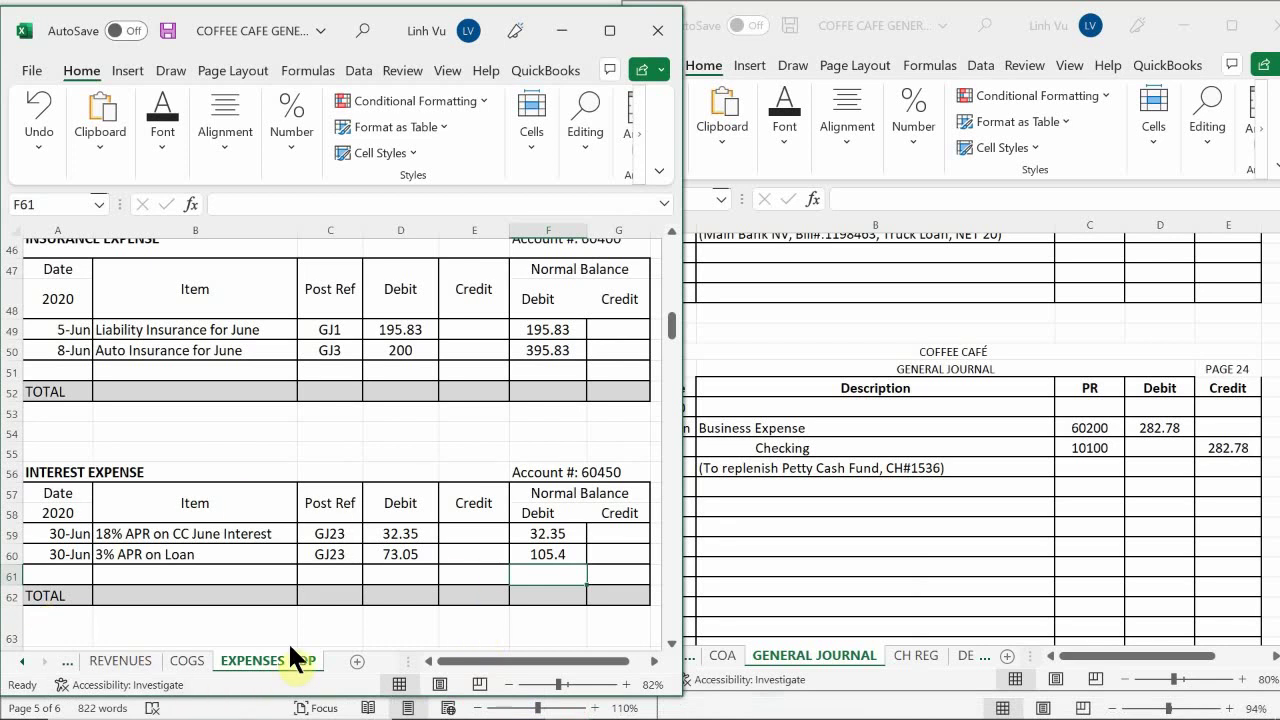
{"action": "left_click", "coordinate": [272, 556]}
{"action": "scroll", "coordinate": [223, 520], "scroll_direction": "up", "scroll_amount": 15}
{"action": "scroll", "coordinate": [94, 486], "scroll_direction": "down", "scroll_amount": 5}
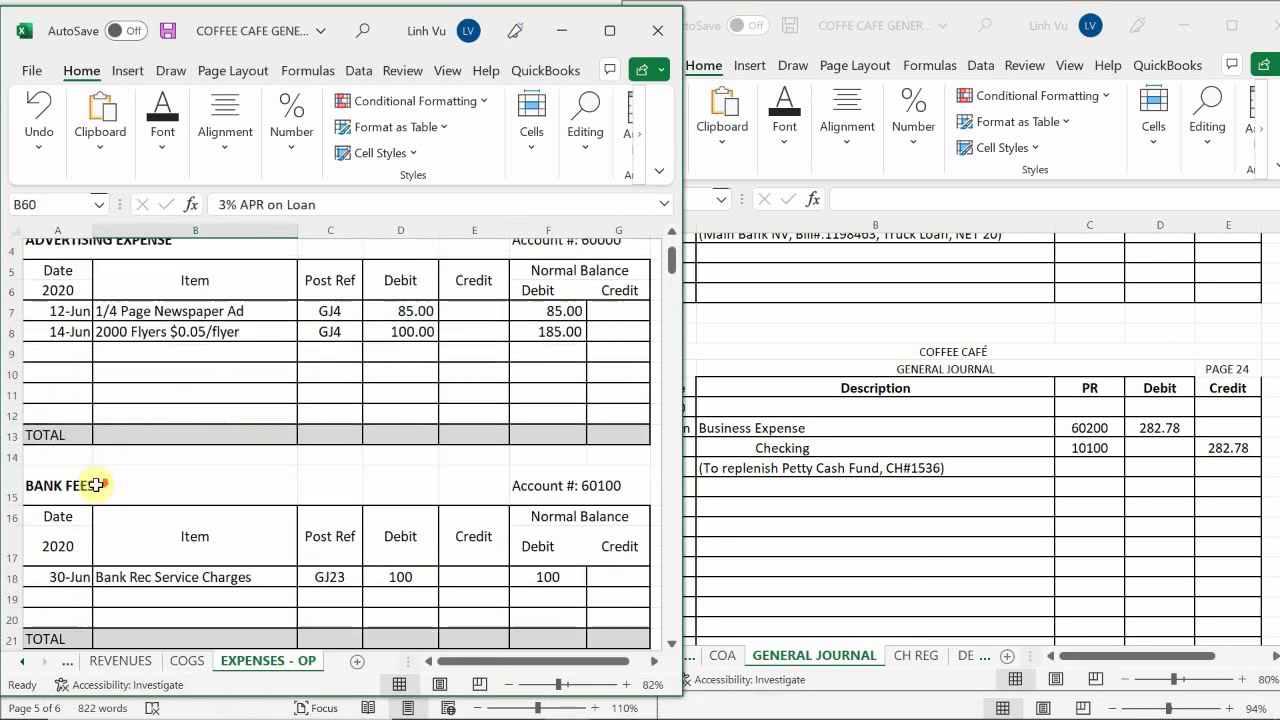
{"action": "scroll", "coordinate": [98, 514], "scroll_direction": "up", "scroll_amount": 1}
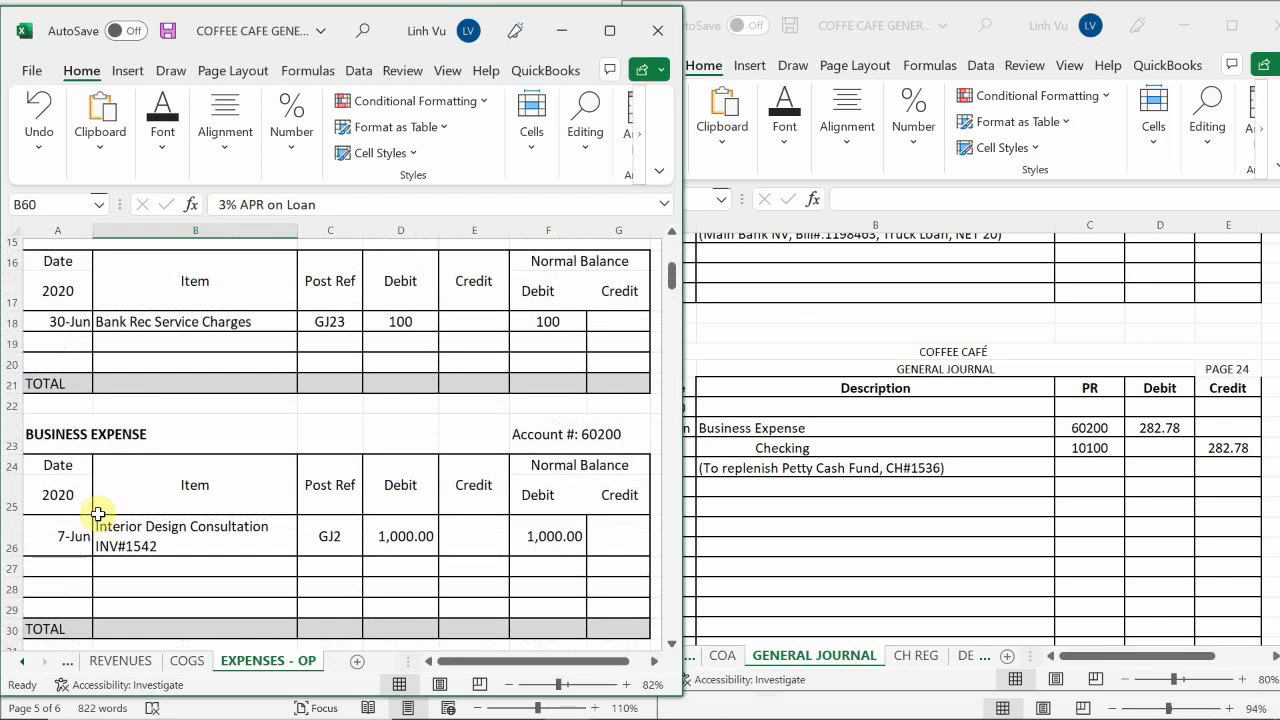
{"action": "left_click", "coordinate": [57, 568]}
{"action": "type", "text": "6/30"}
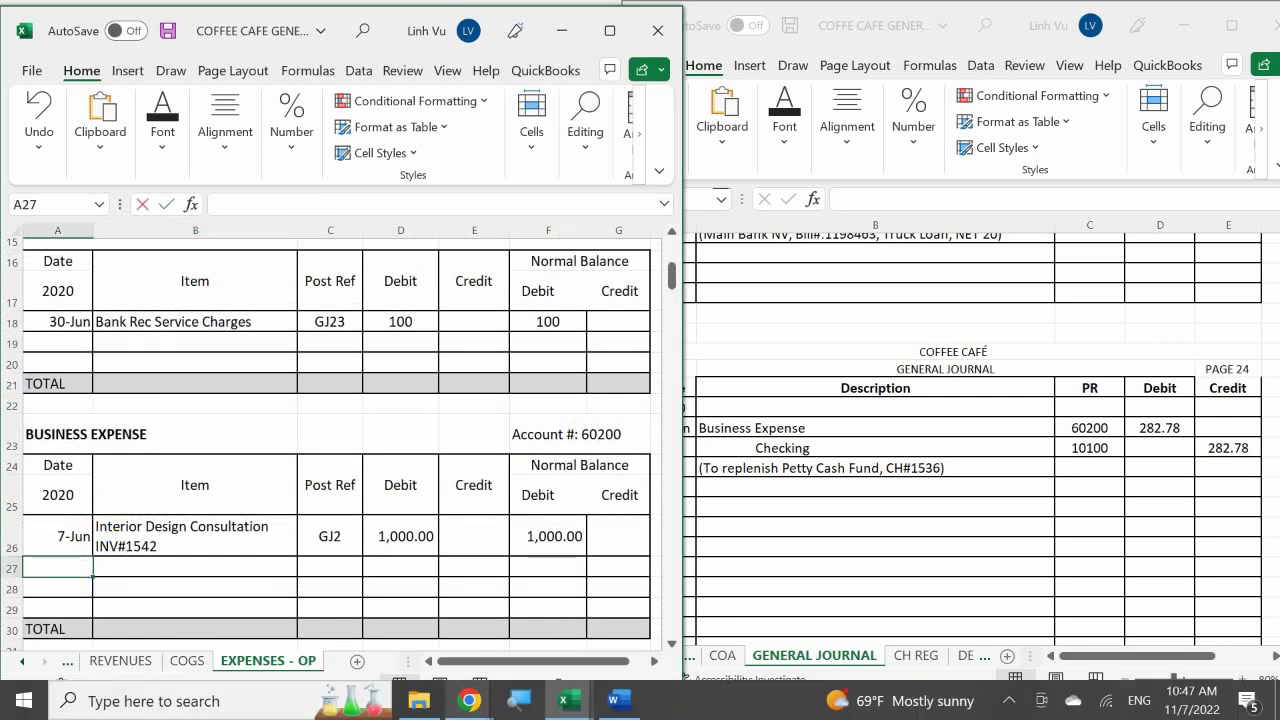
{"action": "key", "text": "Return"}
{"action": "left_click", "coordinate": [195, 567]}
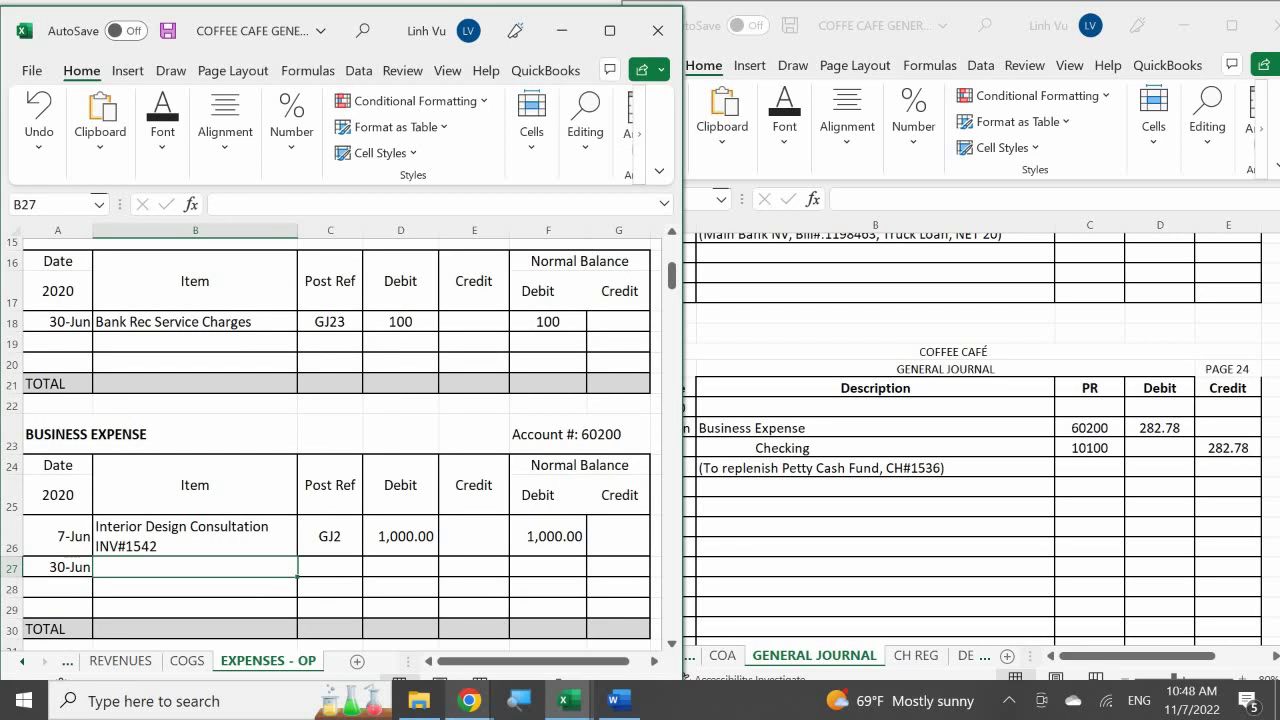
{"action": "type", "text": "P"}
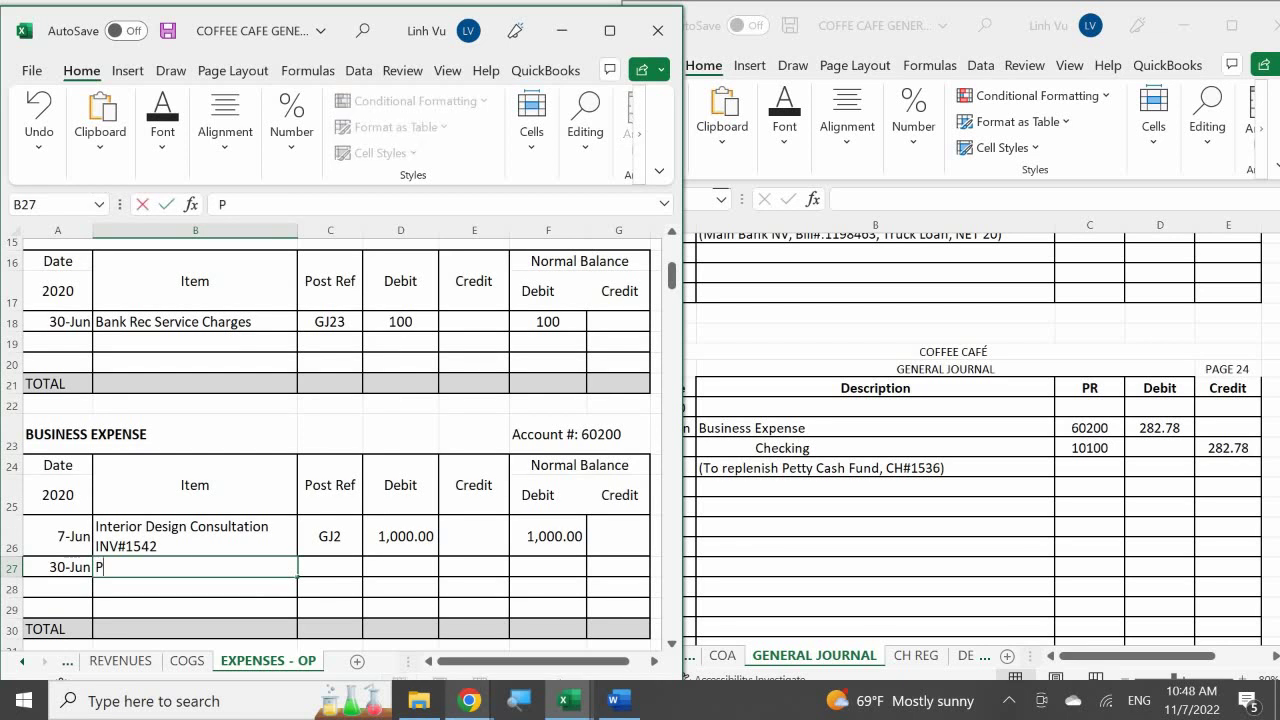
{"action": "type", "text": "urchased Parfy"}
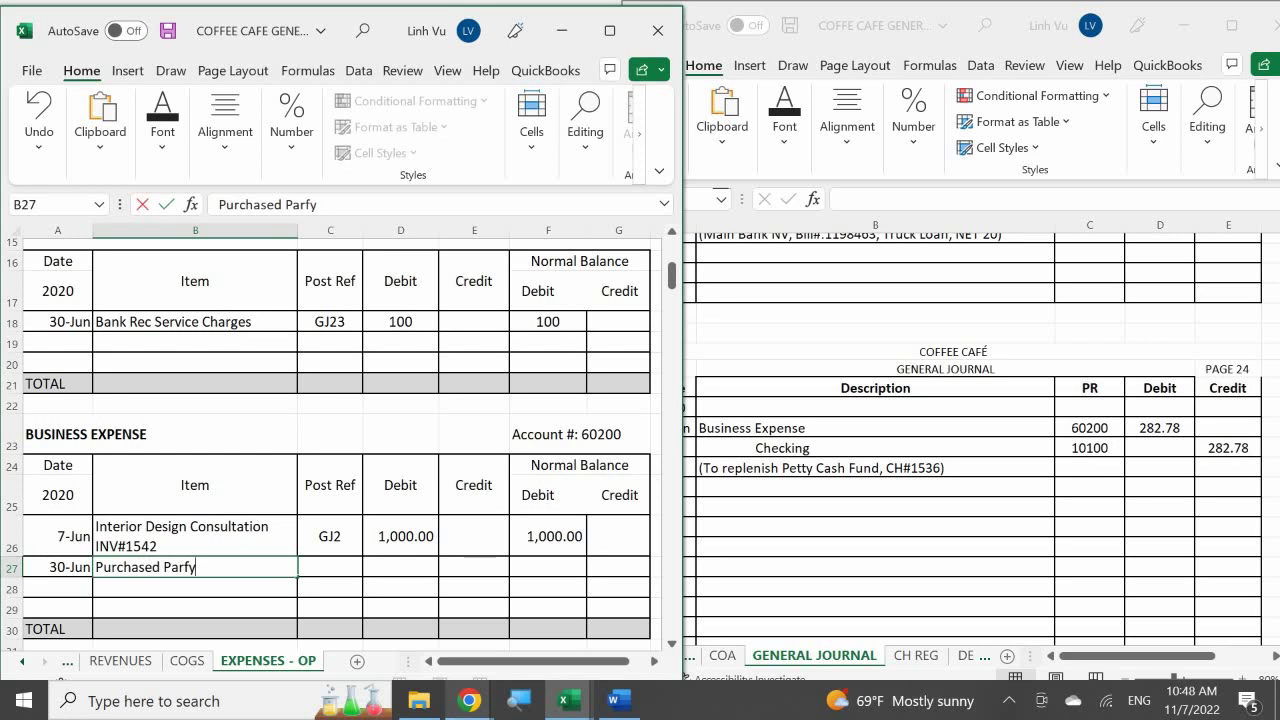
{"action": "type", "text": " C"}
{"action": "key", "text": "BackSpace"}
{"action": "type", "text": "Supplies for"}
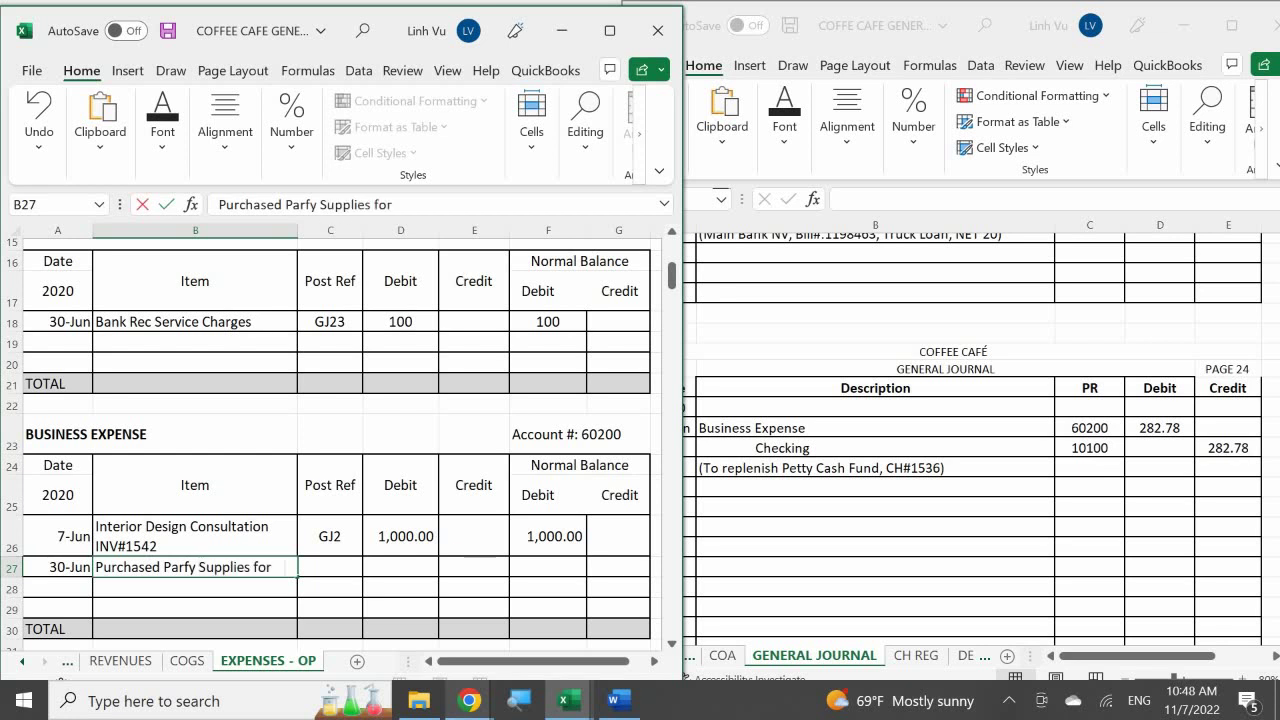
{"action": "type", "text": " Grans Op"}
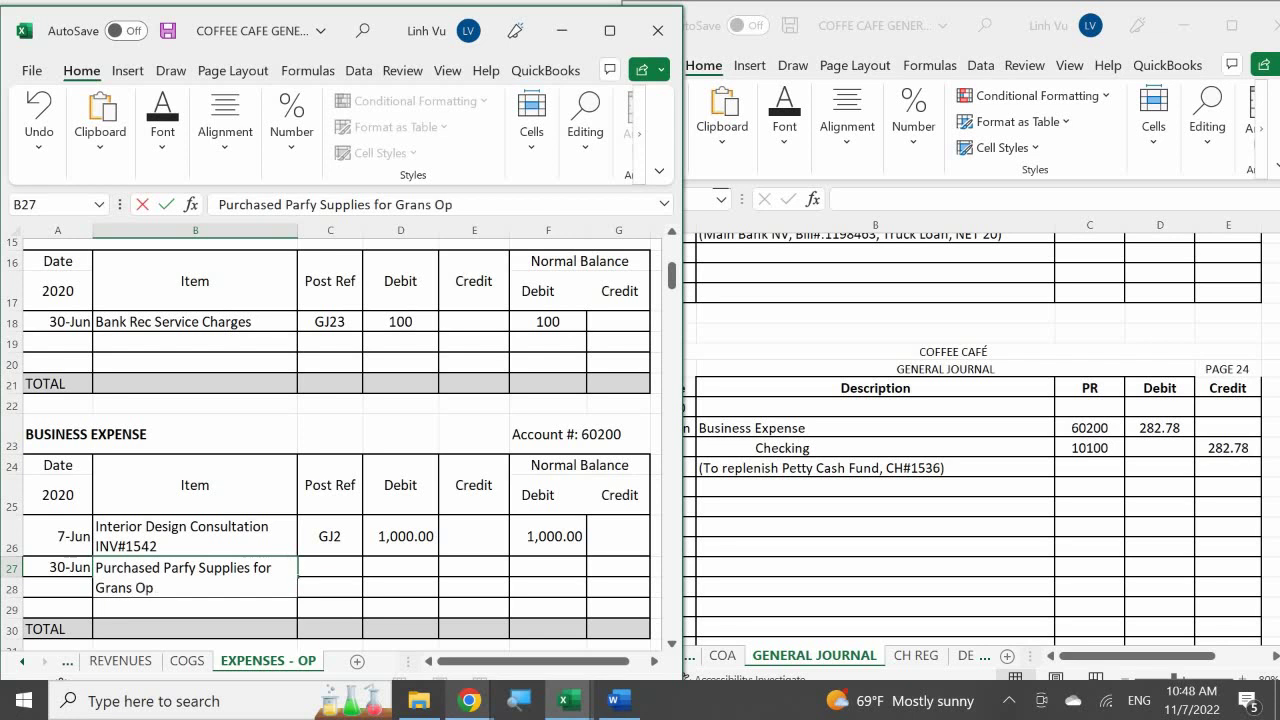
{"action": "type", "text": "ening on 6/23"}
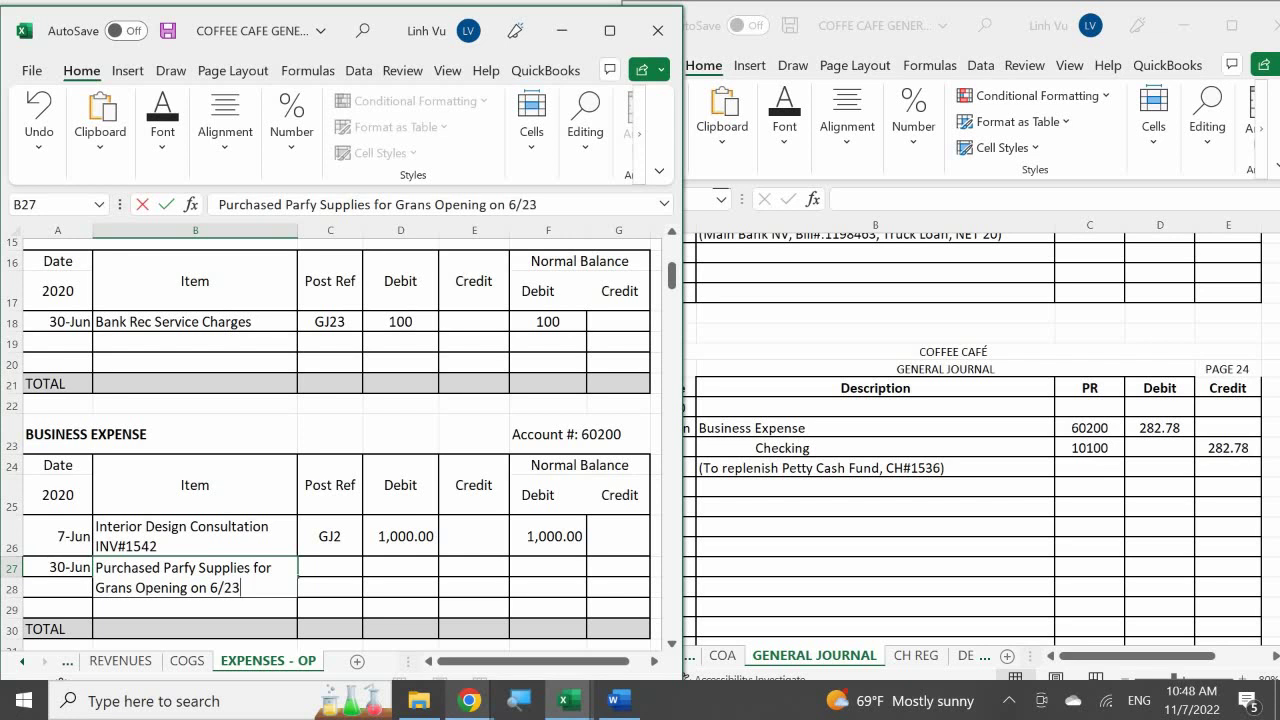
{"action": "key", "text": "Return"}
Give the new row post reference GJ24 and a 282.78 debit
{"action": "key", "text": "Right"}
{"action": "key", "text": "Up"}
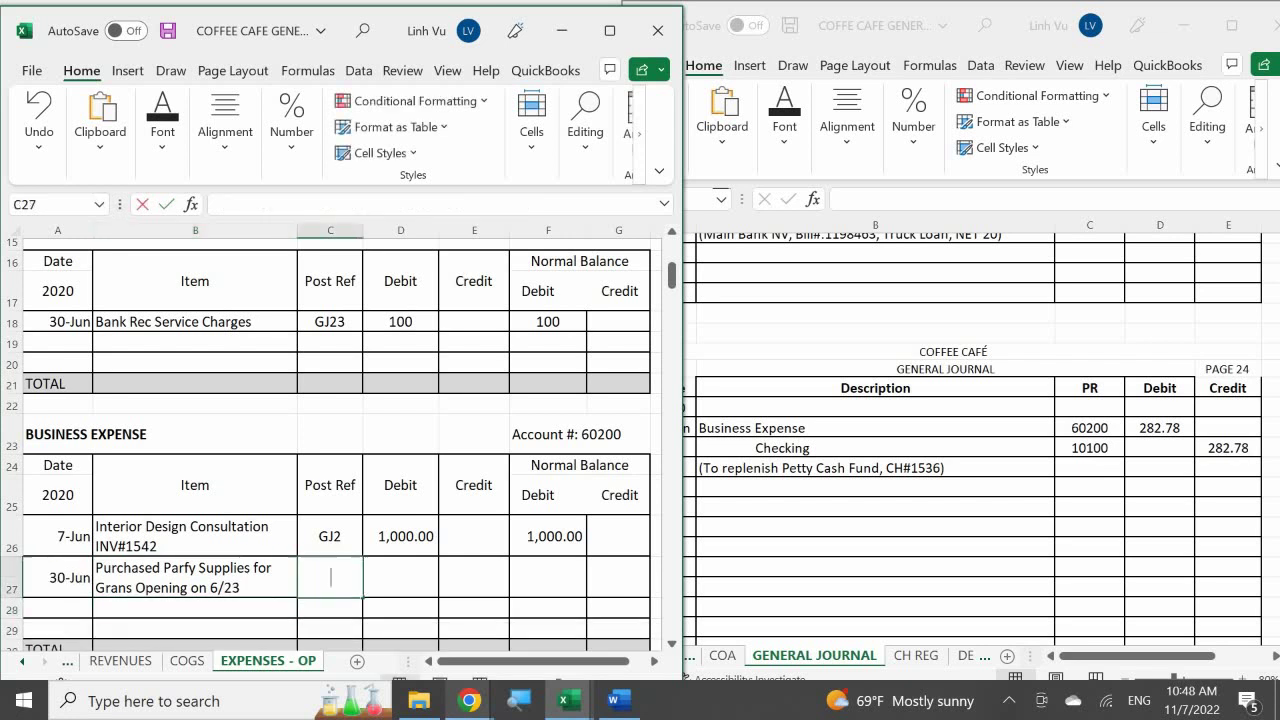
{"action": "type", "text": "GJ23"}
{"action": "key", "text": "Return"}
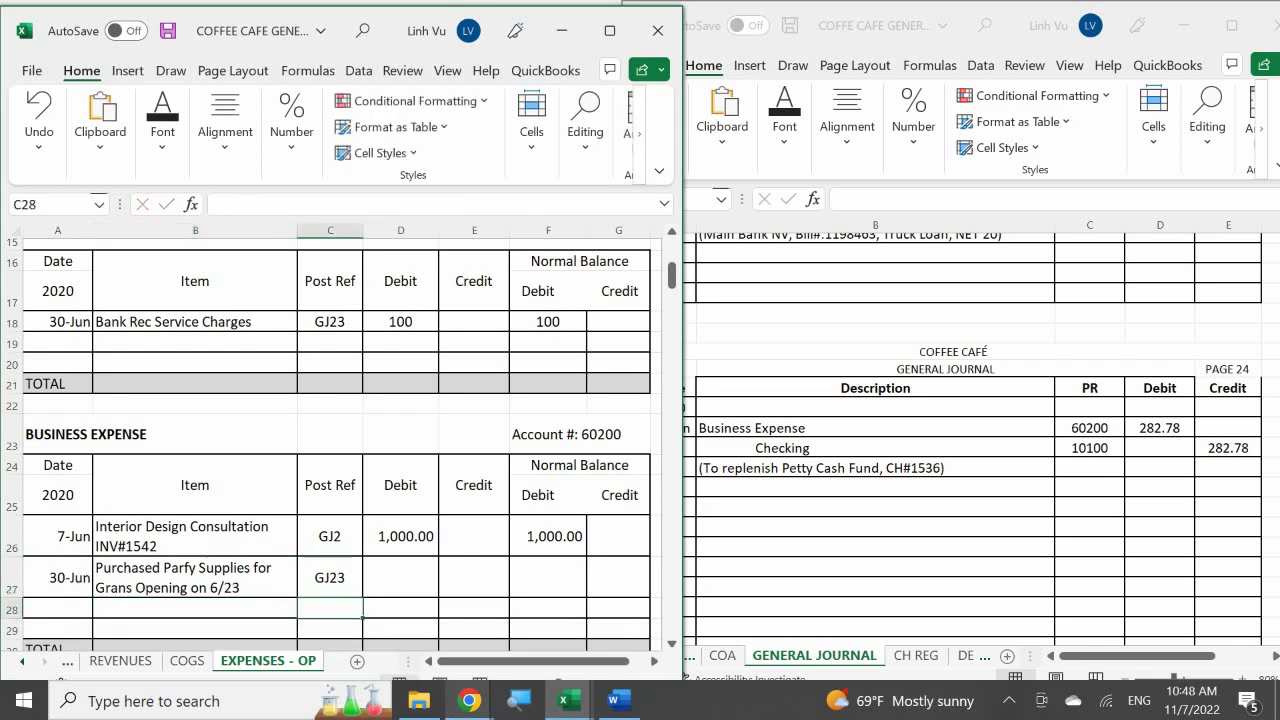
{"action": "key", "text": "Up"}
{"action": "key", "text": "BackSpace"}
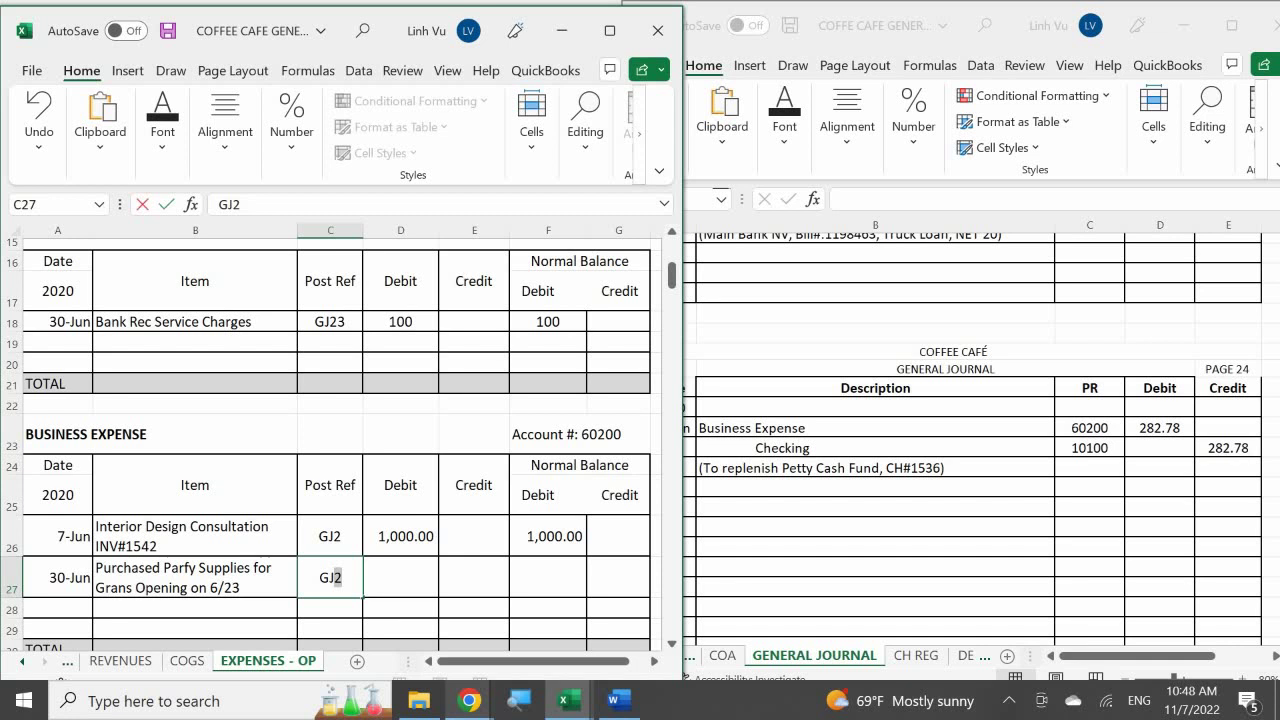
{"action": "type", "text": "4"}
{"action": "key", "text": "Return"}
{"action": "key", "text": "Right"}
{"action": "key", "text": "Up"}
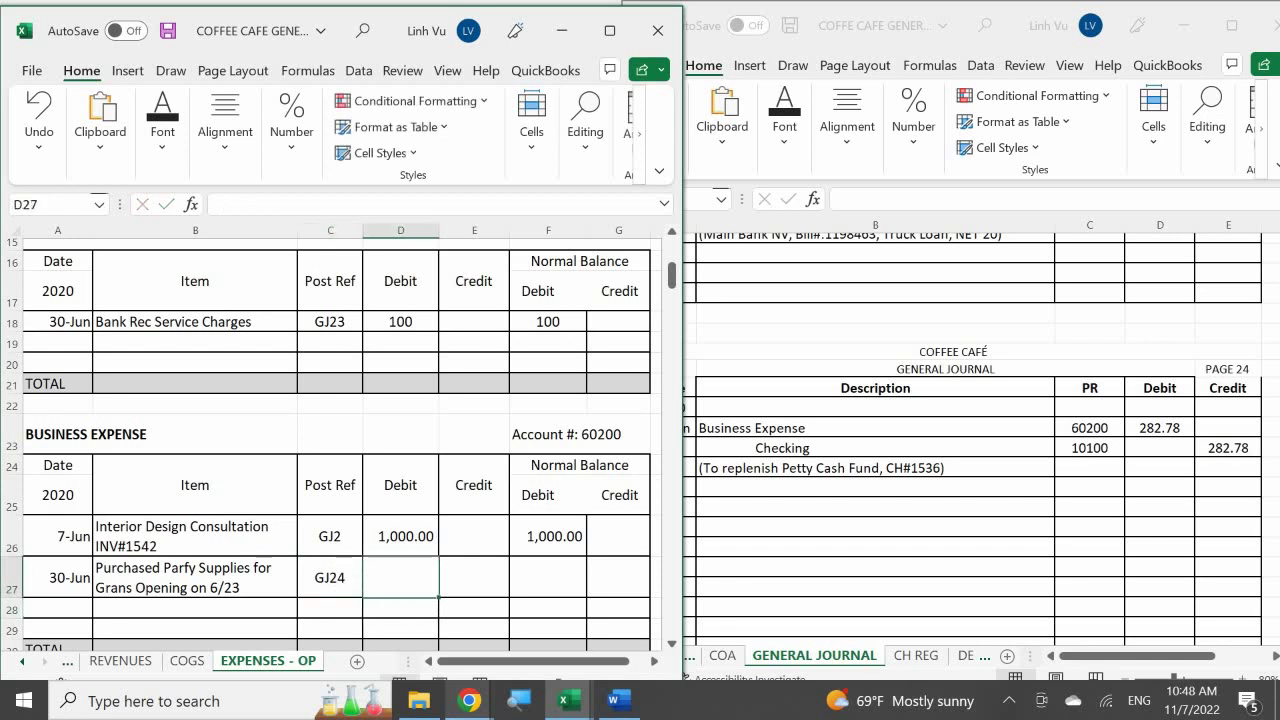
{"action": "type", "text": "282.78"}
{"action": "key", "text": "Return"}
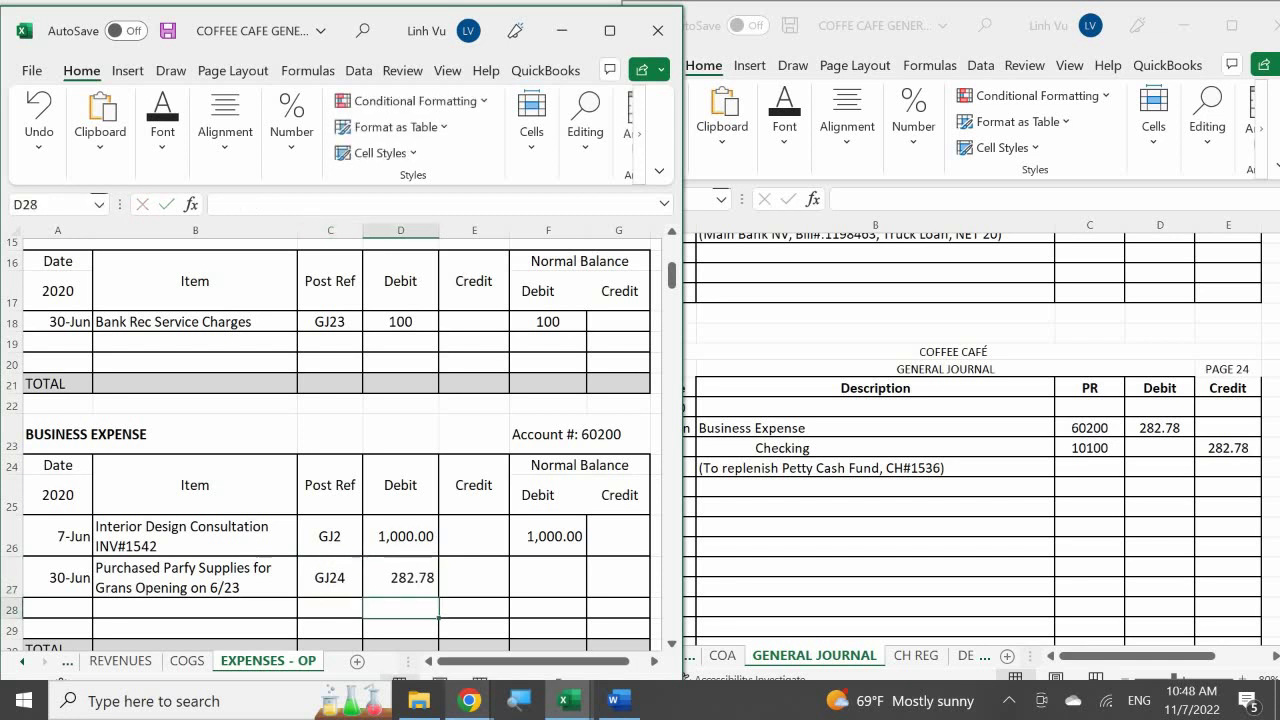
Enter the running balance formula =F26+D27-E27, giving 1,282.78
{"action": "key", "text": "Right"}
{"action": "key", "text": "Up"}
{"action": "key", "text": "Right"}
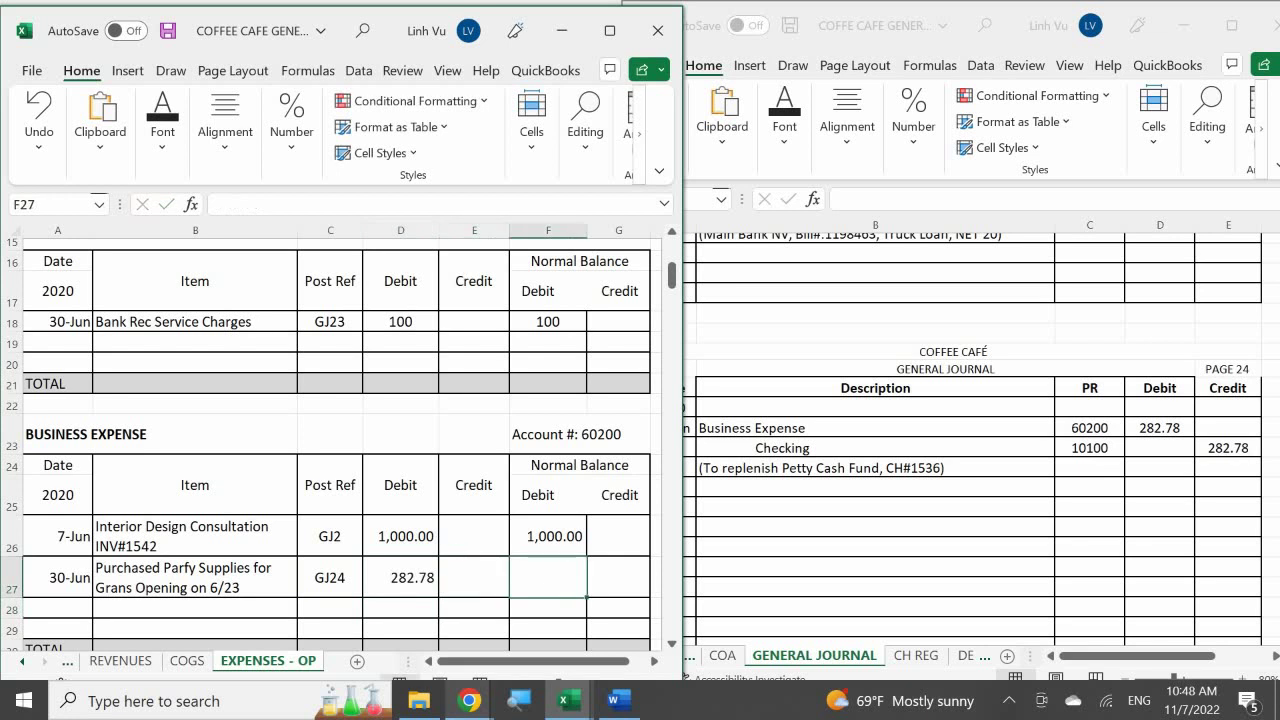
{"action": "type", "text": "="}
{"action": "key", "text": "Up"}
{"action": "type", "text": "+"}
{"action": "key", "text": "Left"}
{"action": "key", "text": "Left"}
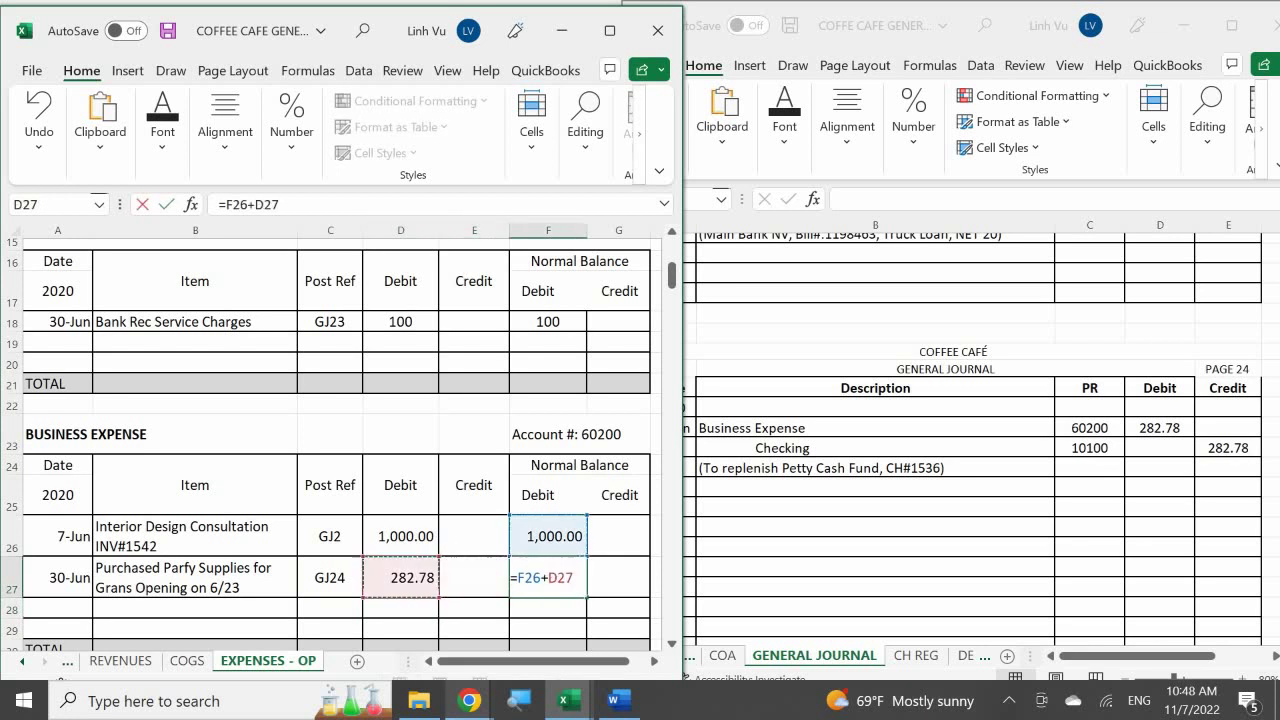
{"action": "type", "text": "-"}
{"action": "key", "text": "Left"}
{"action": "key", "text": "Return"}
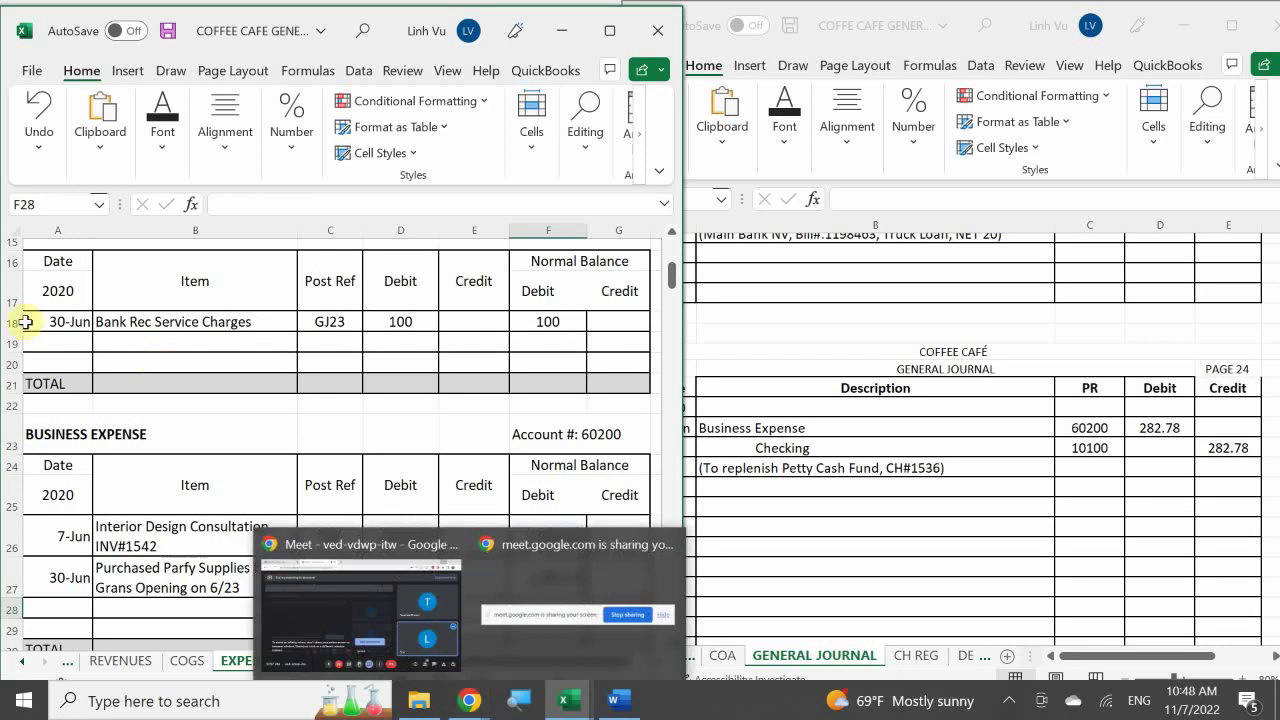
On the ASSETS sheet, start a new Checking row dated 6/30 with item CH#1536
{"action": "left_click", "coordinate": [22, 661]}
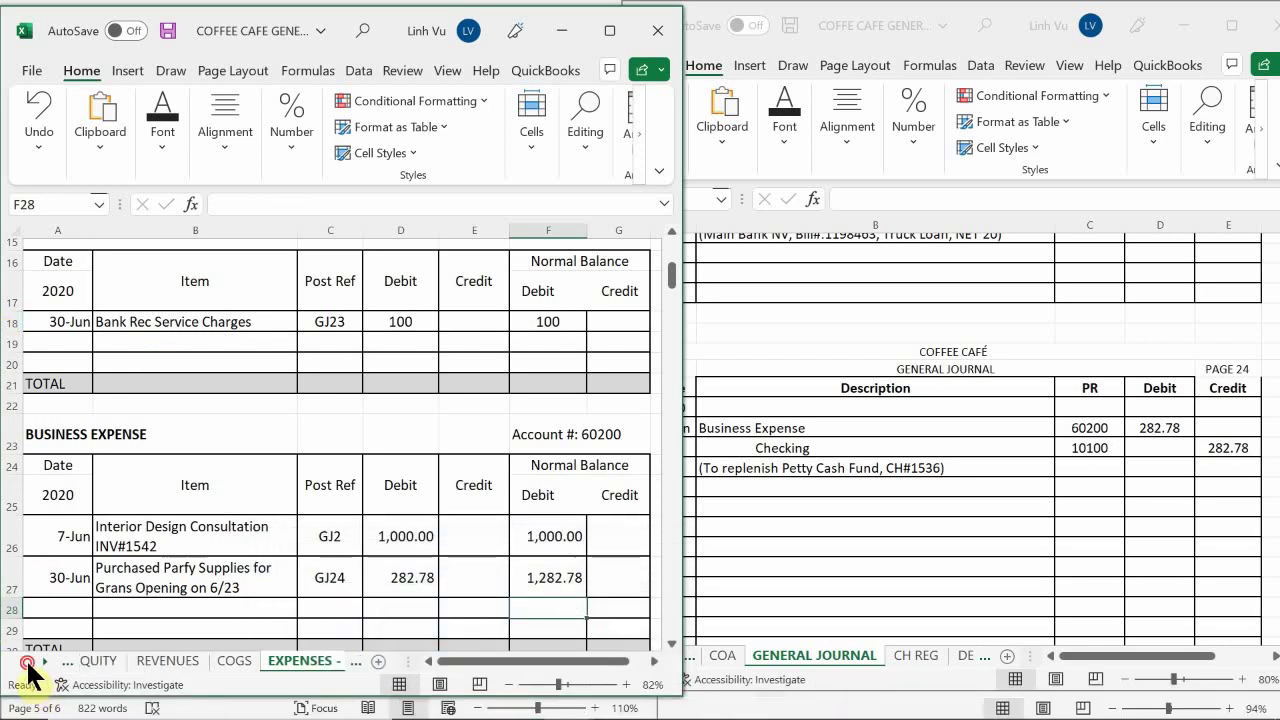
{"action": "left_click", "coordinate": [22, 661]}
{"action": "left_click", "coordinate": [110, 662]}
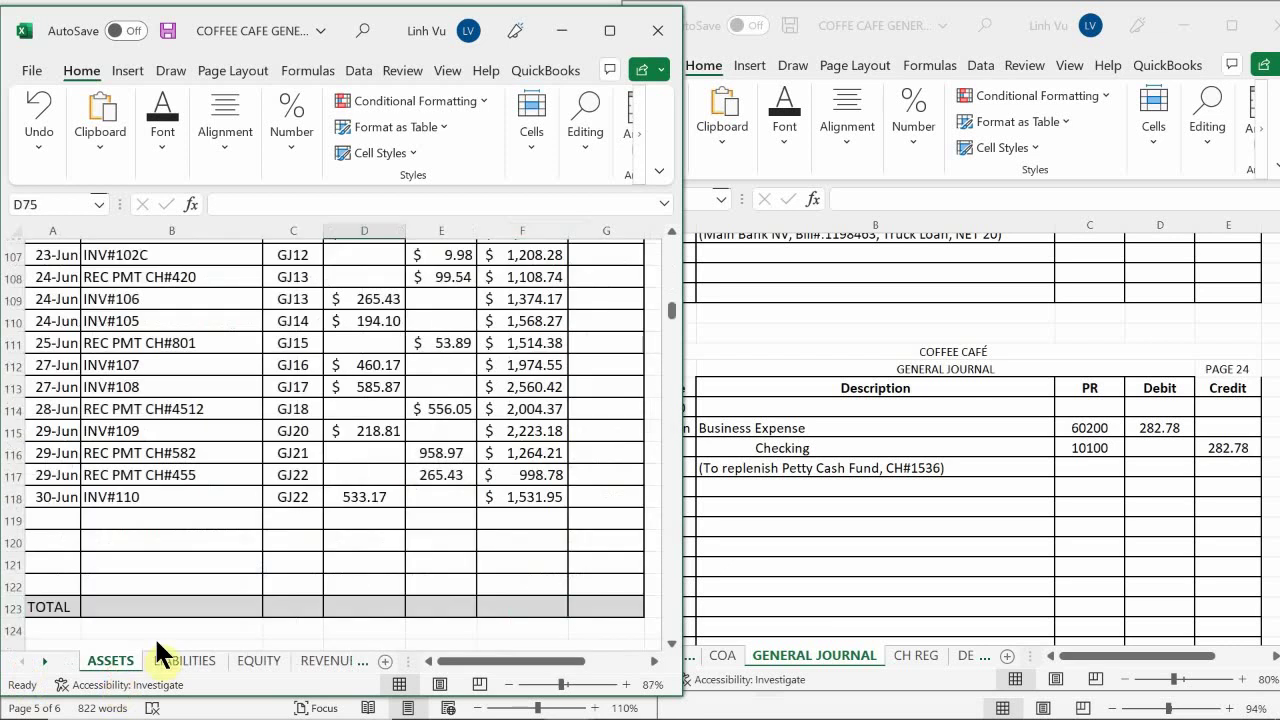
{"action": "left_click", "coordinate": [208, 503]}
{"action": "scroll", "coordinate": [203, 510], "scroll_direction": "up", "scroll_amount": 12}
{"action": "scroll", "coordinate": [203, 510], "scroll_direction": "up", "scroll_amount": 20}
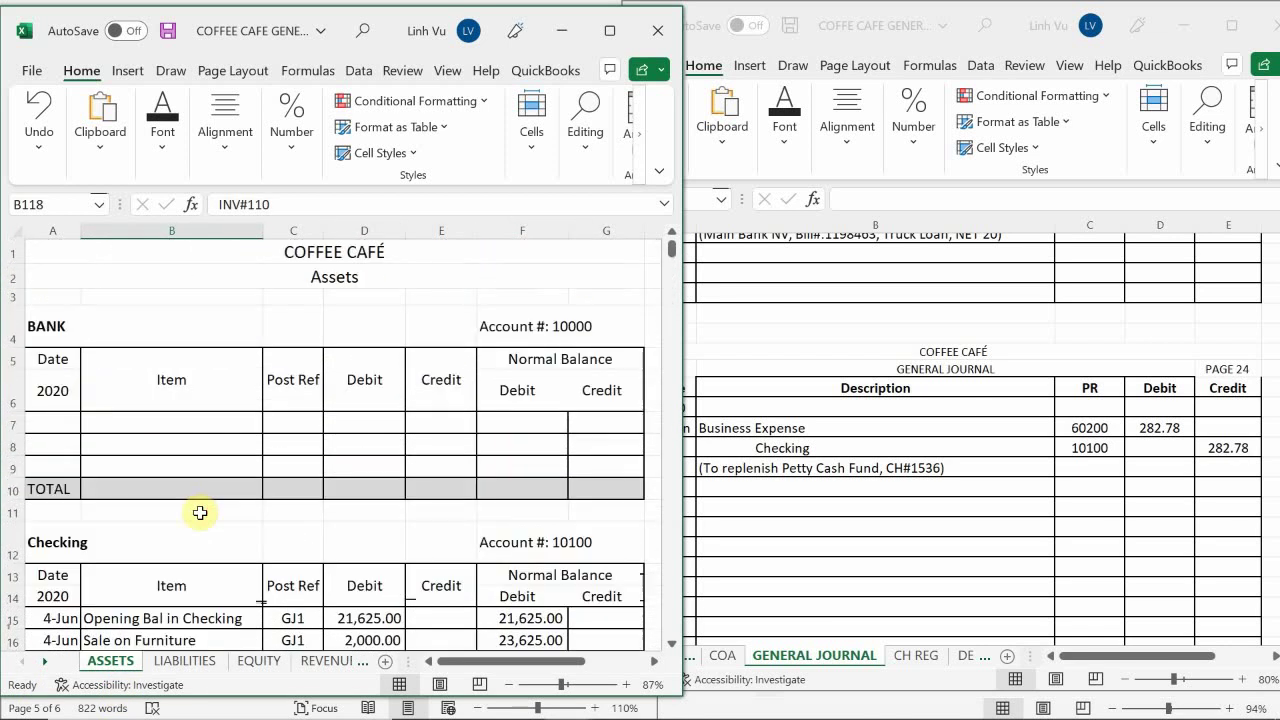
{"action": "scroll", "coordinate": [200, 513], "scroll_direction": "down", "scroll_amount": 4}
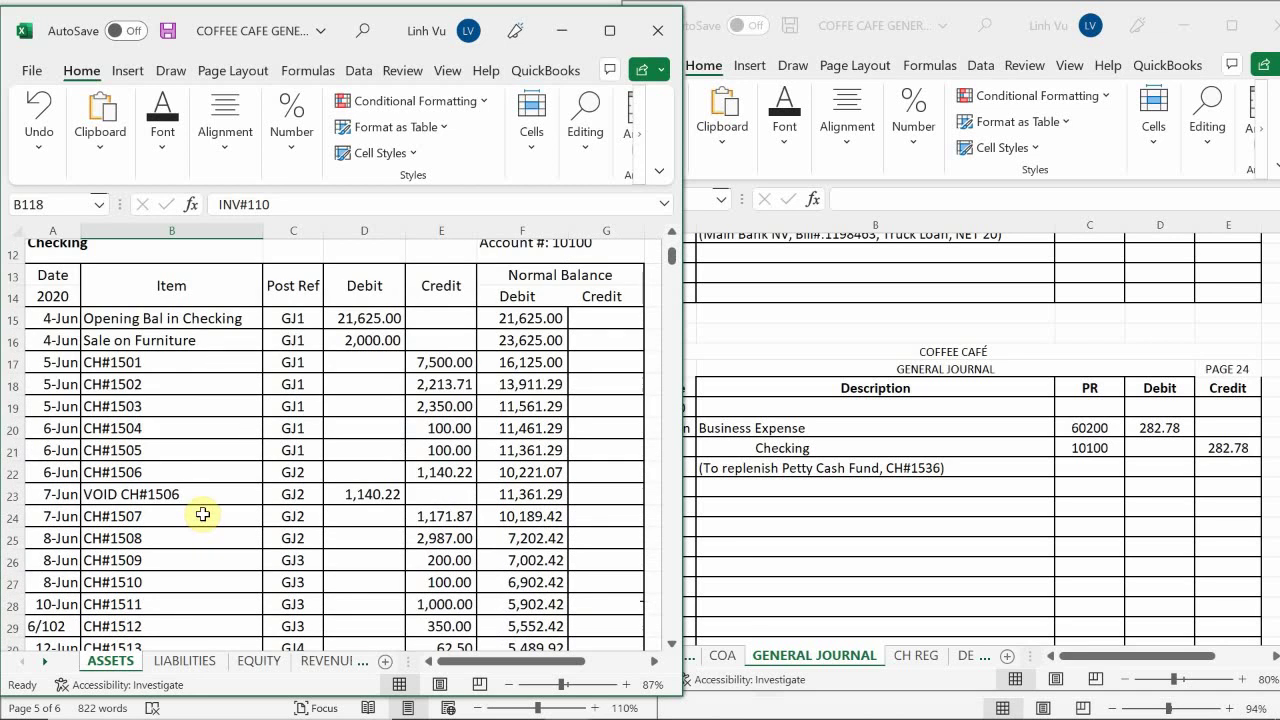
{"action": "scroll", "coordinate": [203, 514], "scroll_direction": "down", "scroll_amount": 7}
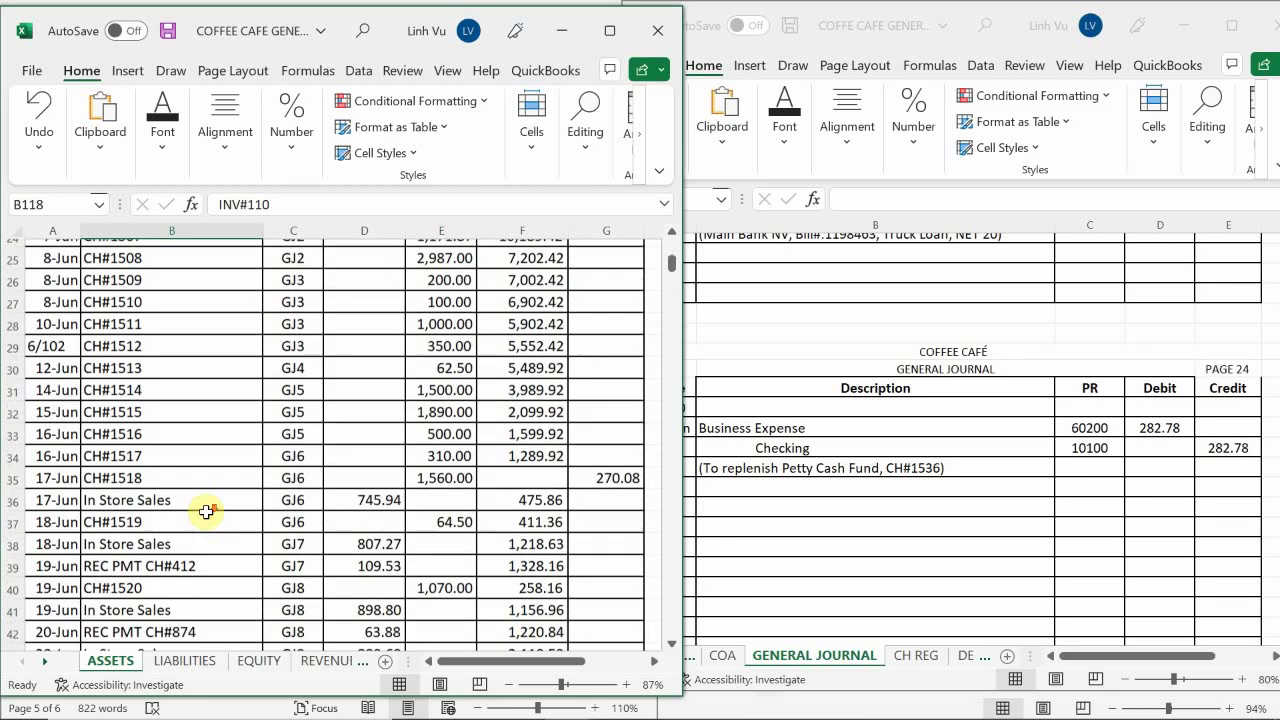
{"action": "scroll", "coordinate": [206, 512], "scroll_direction": "down", "scroll_amount": 8}
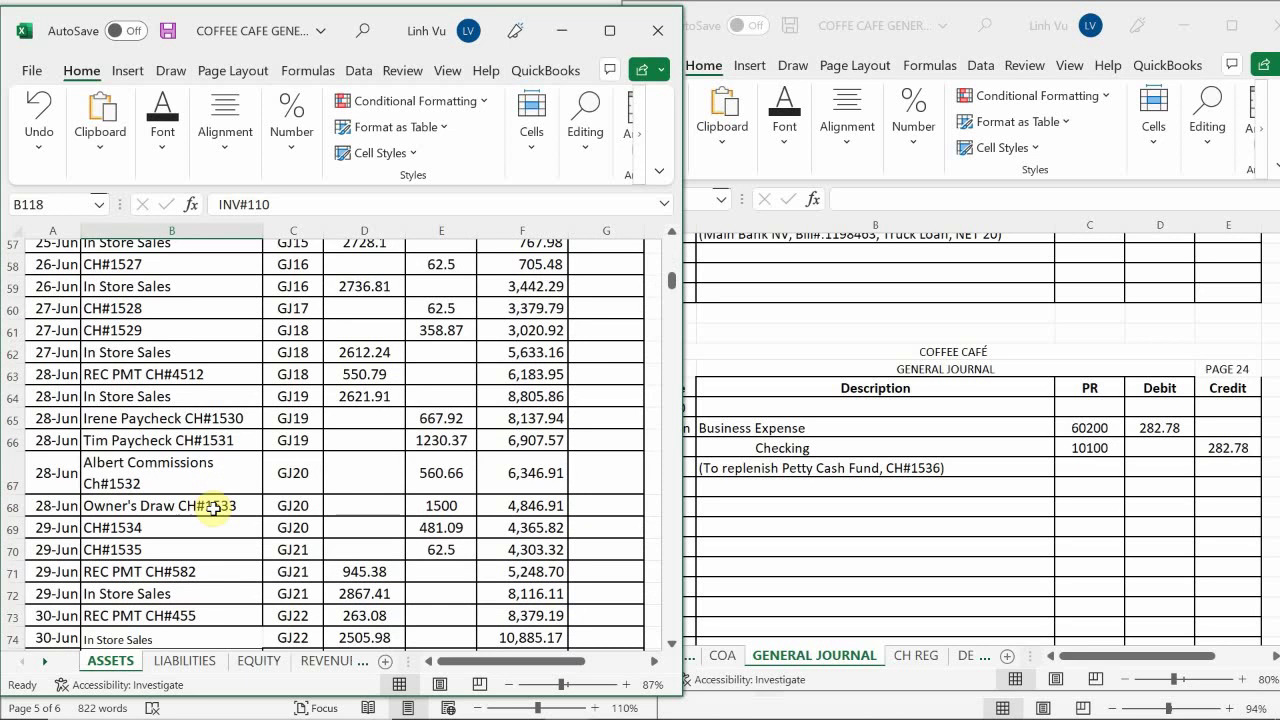
{"action": "scroll", "coordinate": [213, 508], "scroll_direction": "down", "scroll_amount": 5}
{"action": "scroll", "coordinate": [213, 508], "scroll_direction": "up", "scroll_amount": 3}
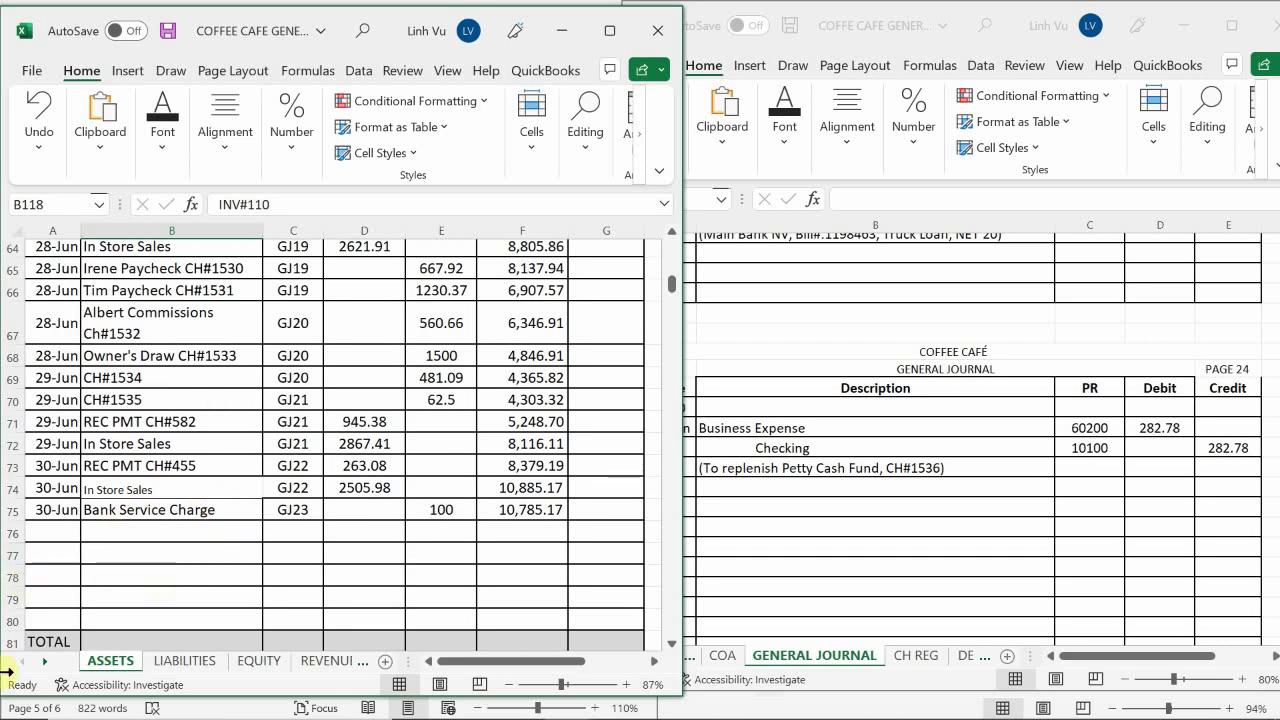
{"action": "left_click", "coordinate": [51, 531]}
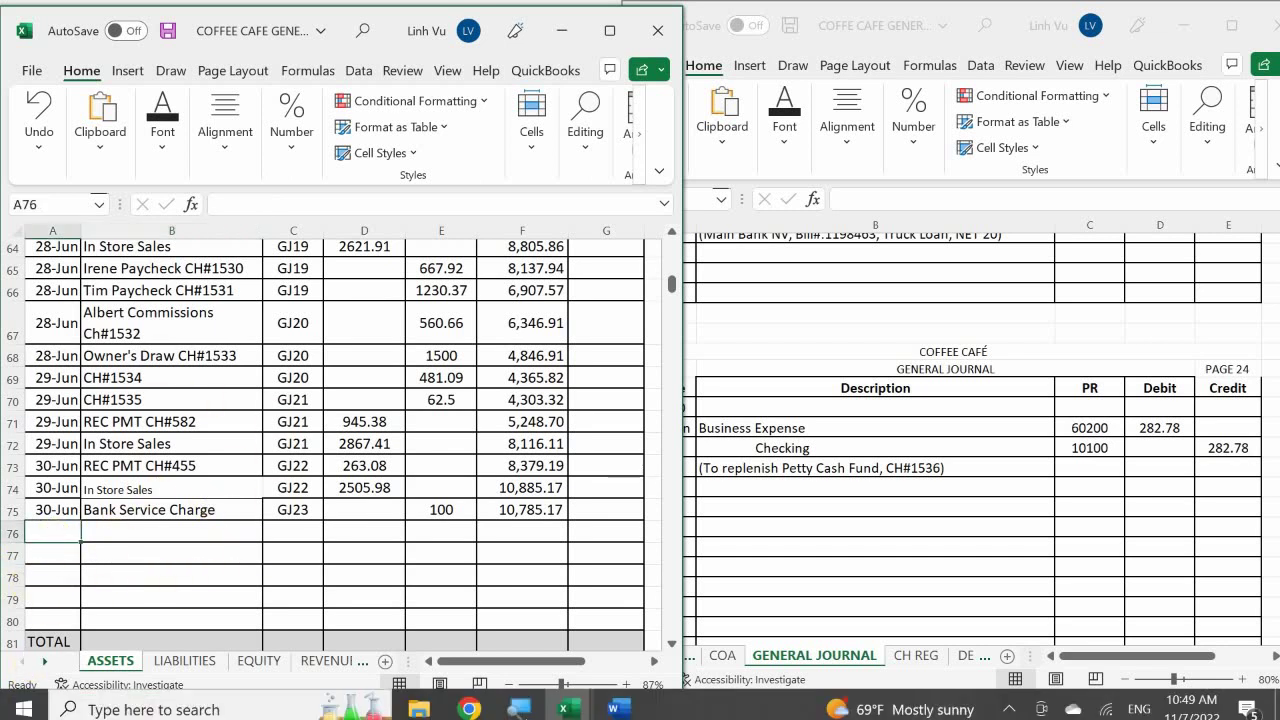
{"action": "type", "text": "6/30"}
{"action": "key", "text": "Return"}
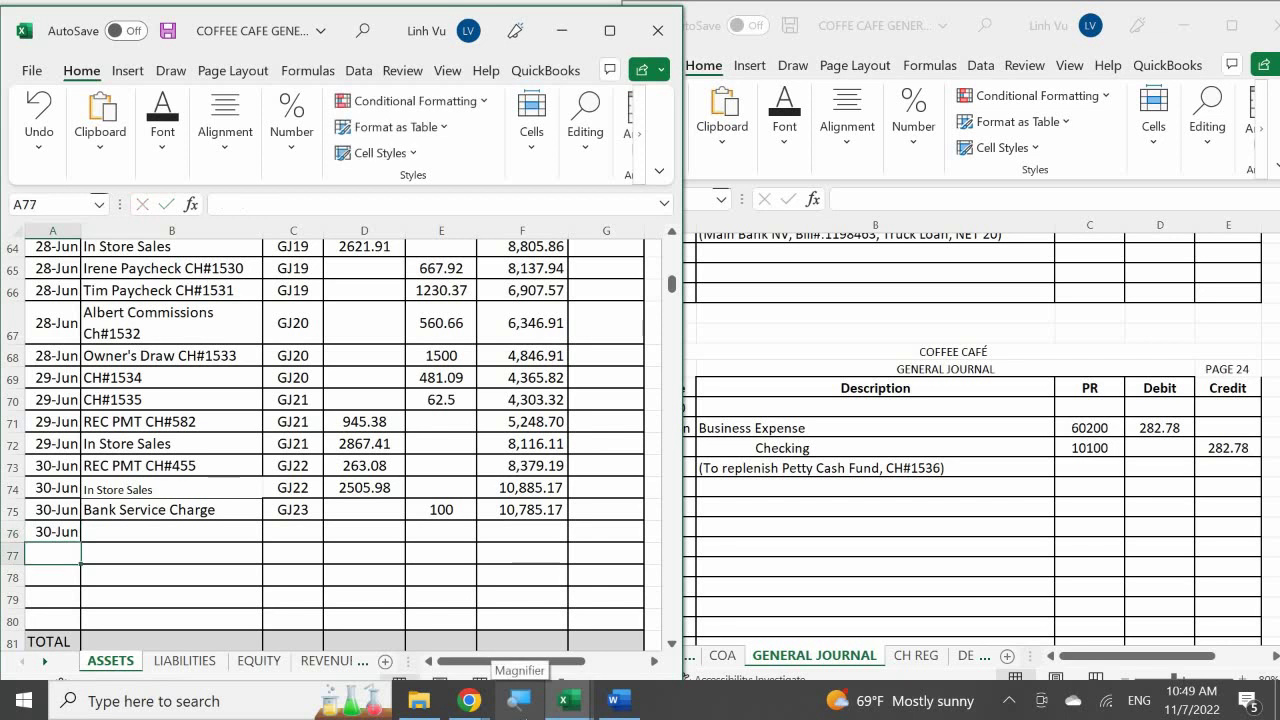
{"action": "key", "text": "Up"}
{"action": "key", "text": "Right"}
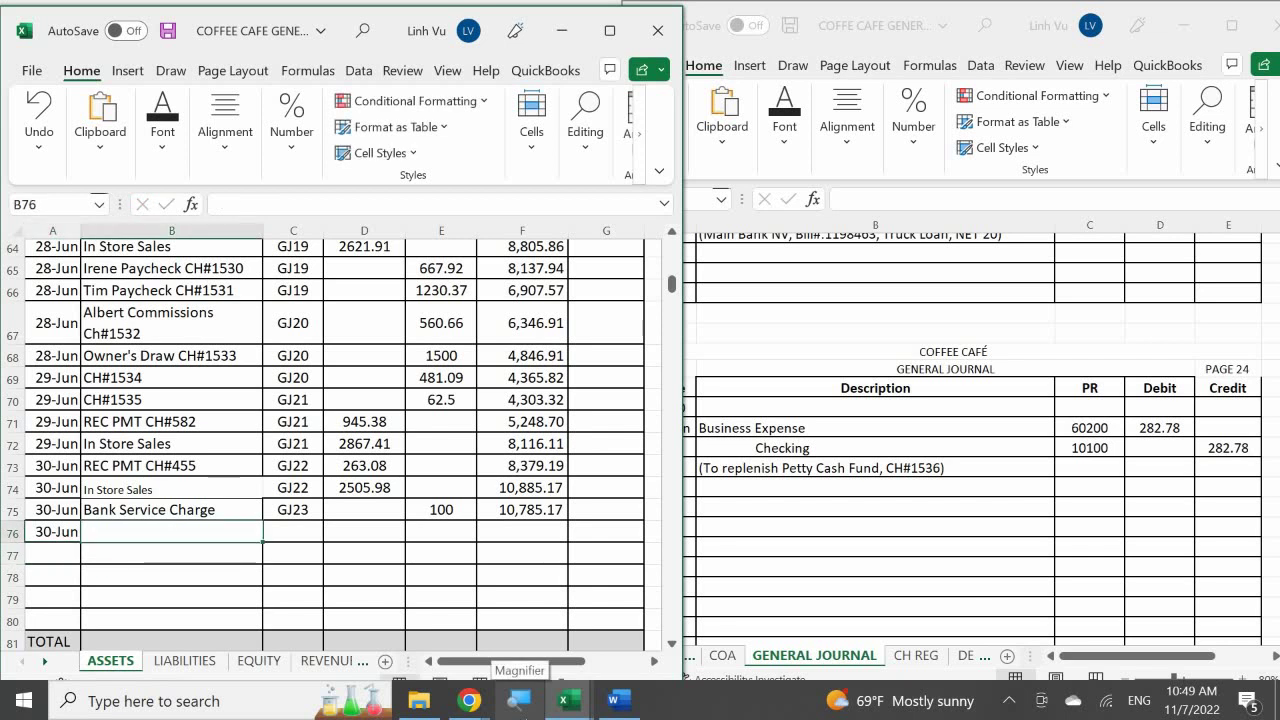
{"action": "type", "text": "CH#1536"}
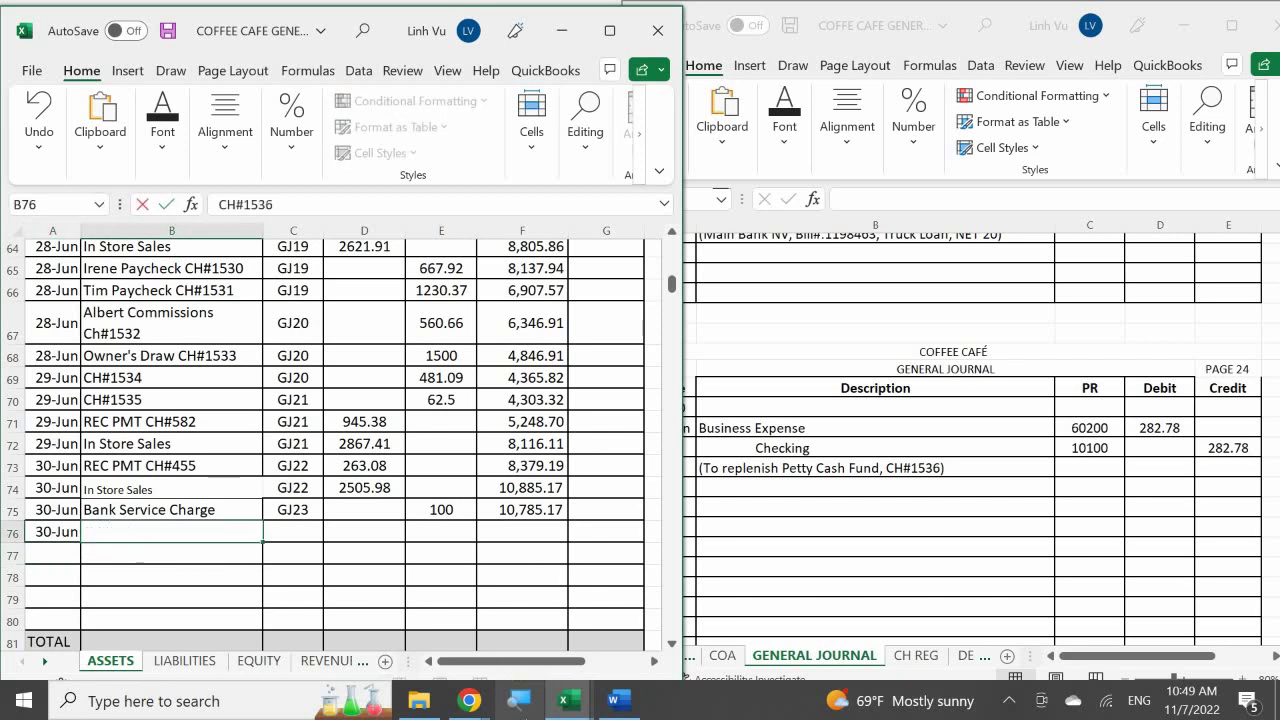
{"action": "key", "text": "Return"}
Post the row from GJ24 as a 282.78 credit and copy the balance formula down to 10,502.39
{"action": "key", "text": "Up"}
{"action": "key", "text": "Right"}
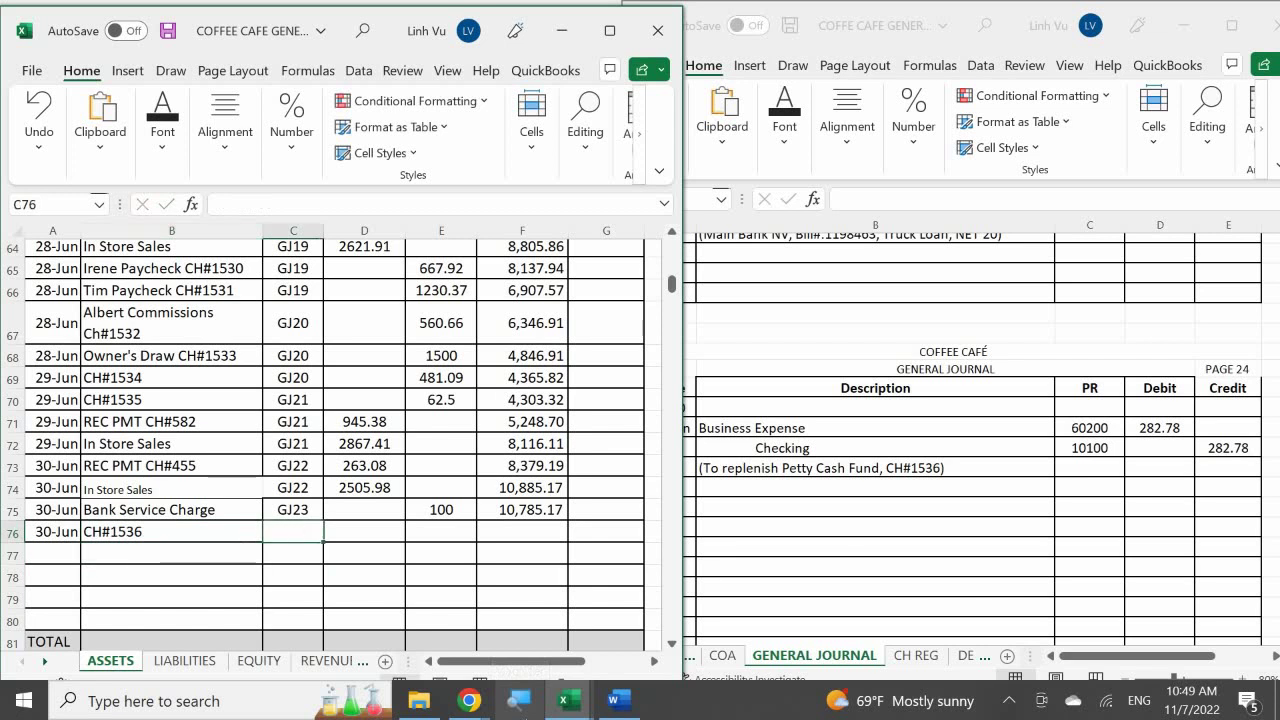
{"action": "type", "text": "GJ24"}
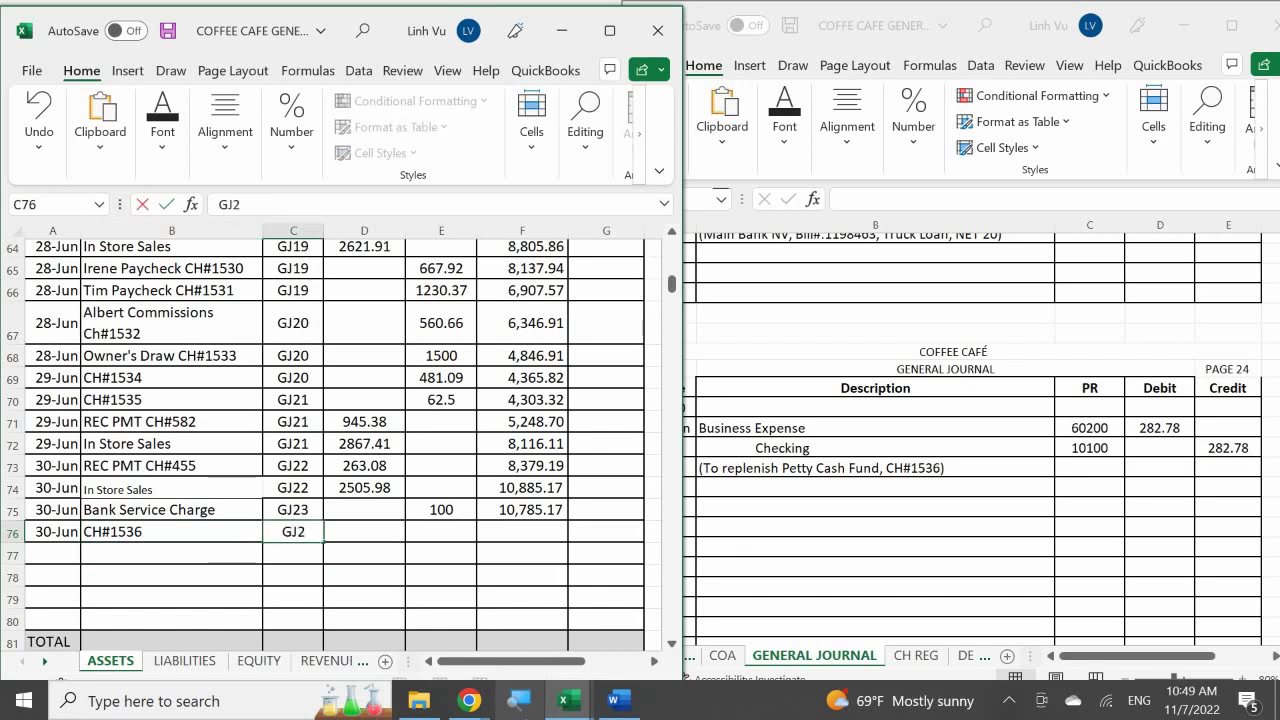
{"action": "key", "text": "Return"}
{"action": "key", "text": "Up"}
{"action": "key", "text": "Right"}
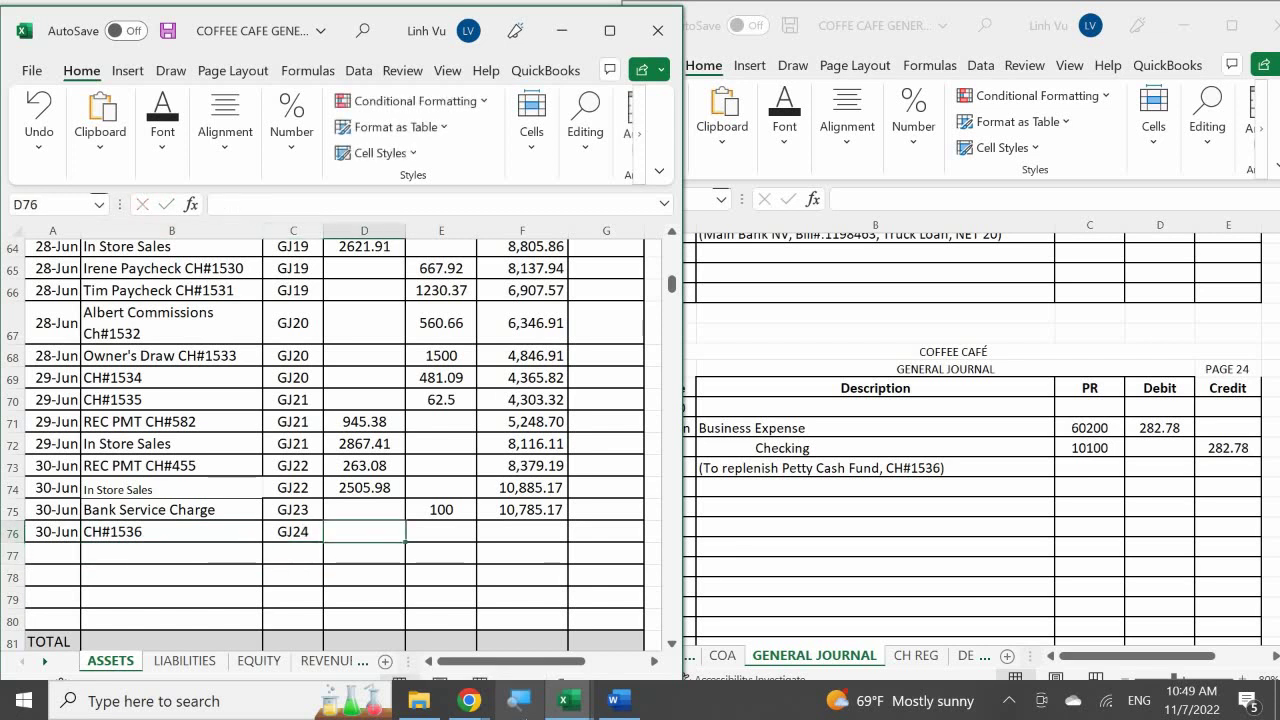
{"action": "key", "text": "Right"}
{"action": "type", "text": "282.78"}
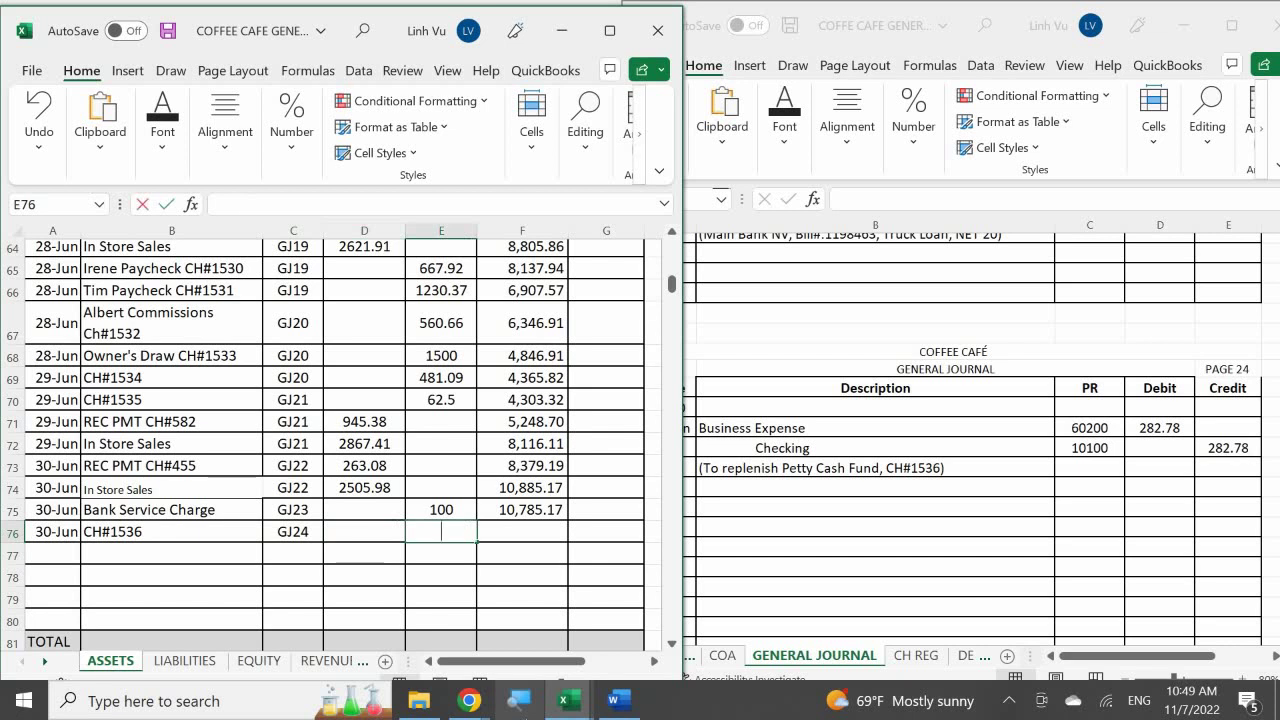
{"action": "key", "text": "Return"}
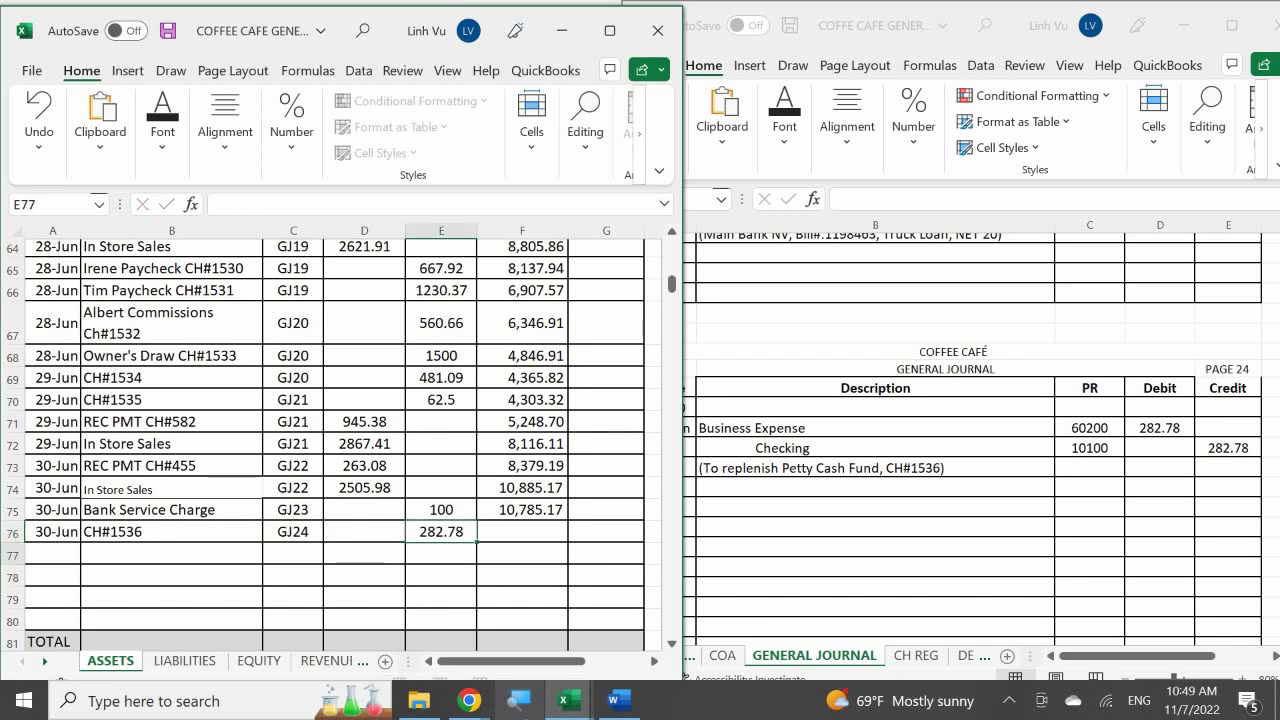
{"action": "left_click", "coordinate": [530, 509]}
{"action": "left_click_drag", "start_coordinate": [568, 520], "coordinate": [563, 540]}
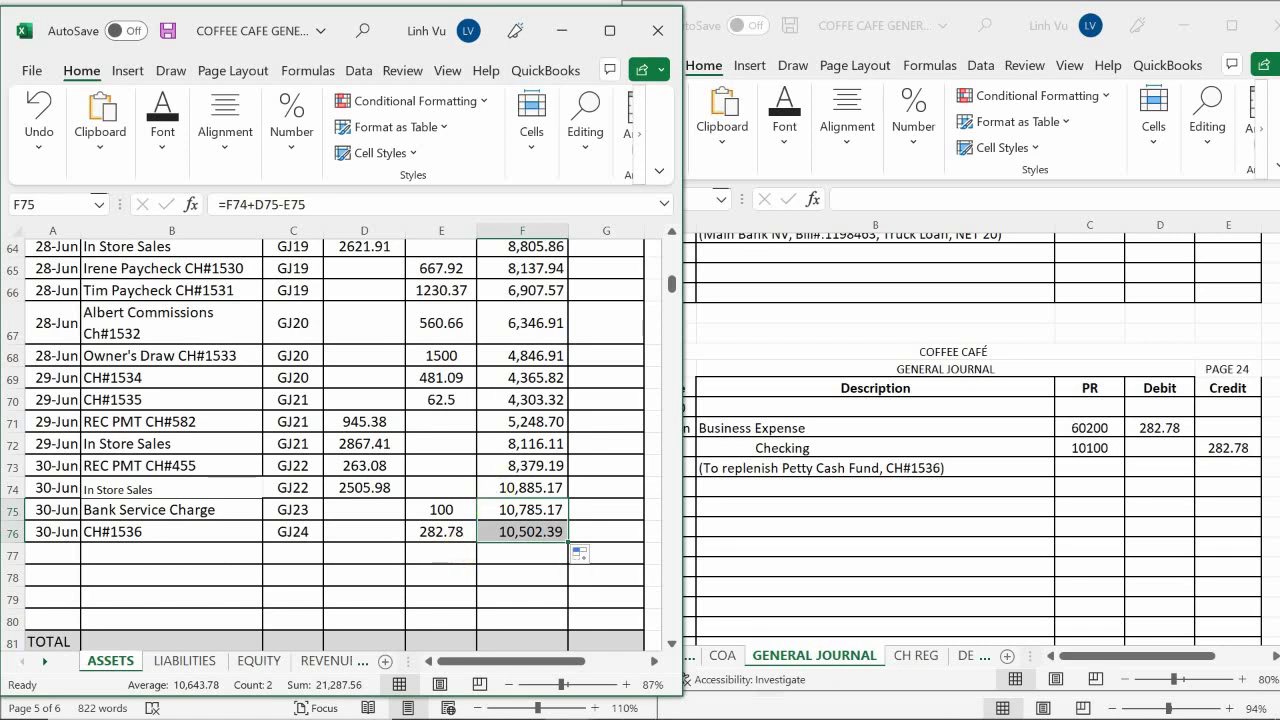
Read the Allowance for Doubtful Accounts instructions in Word, then return to the General Journal
{"action": "left_click", "coordinate": [617, 703]}
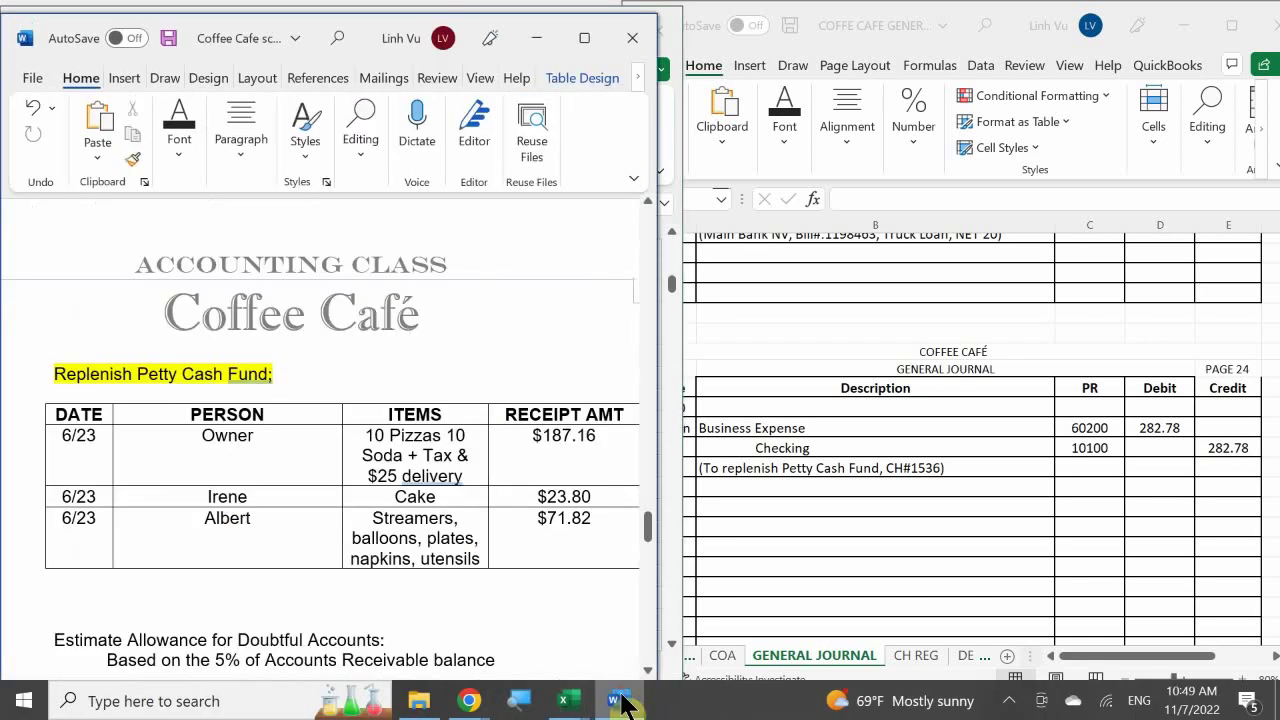
{"action": "scroll", "coordinate": [441, 500], "scroll_direction": "down", "scroll_amount": 4}
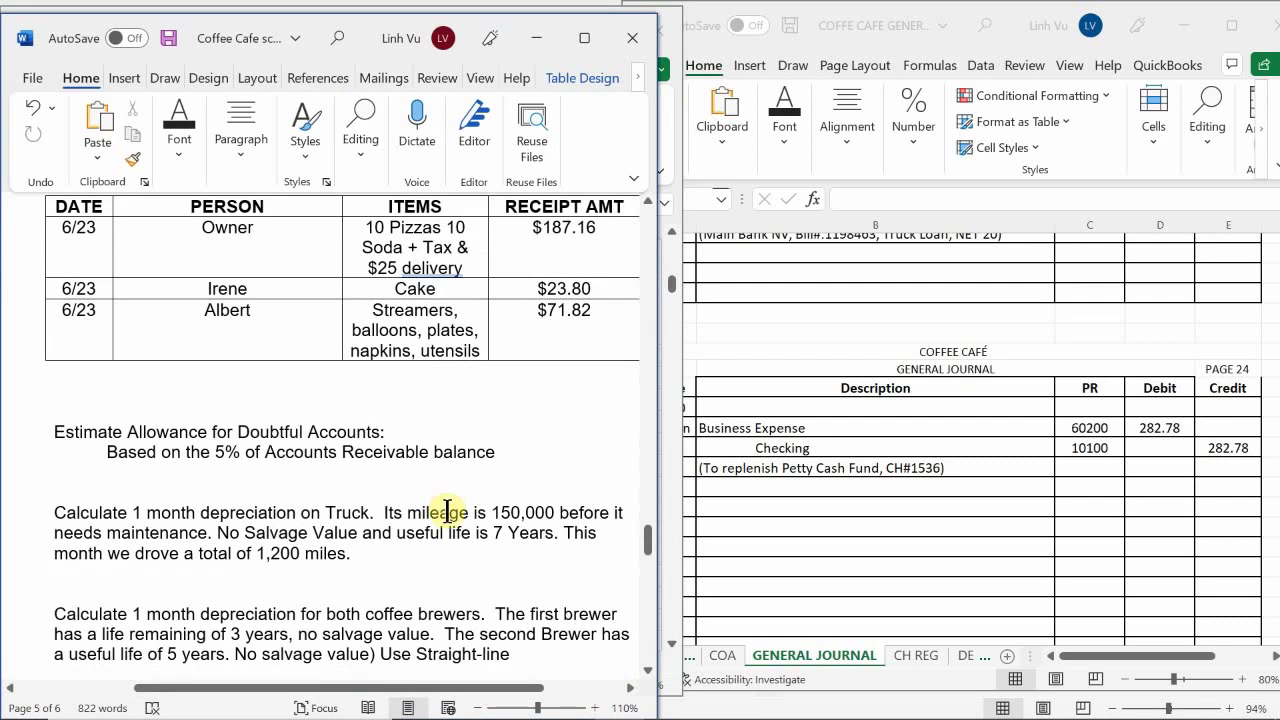
{"action": "scroll", "coordinate": [447, 510], "scroll_direction": "up", "scroll_amount": 1}
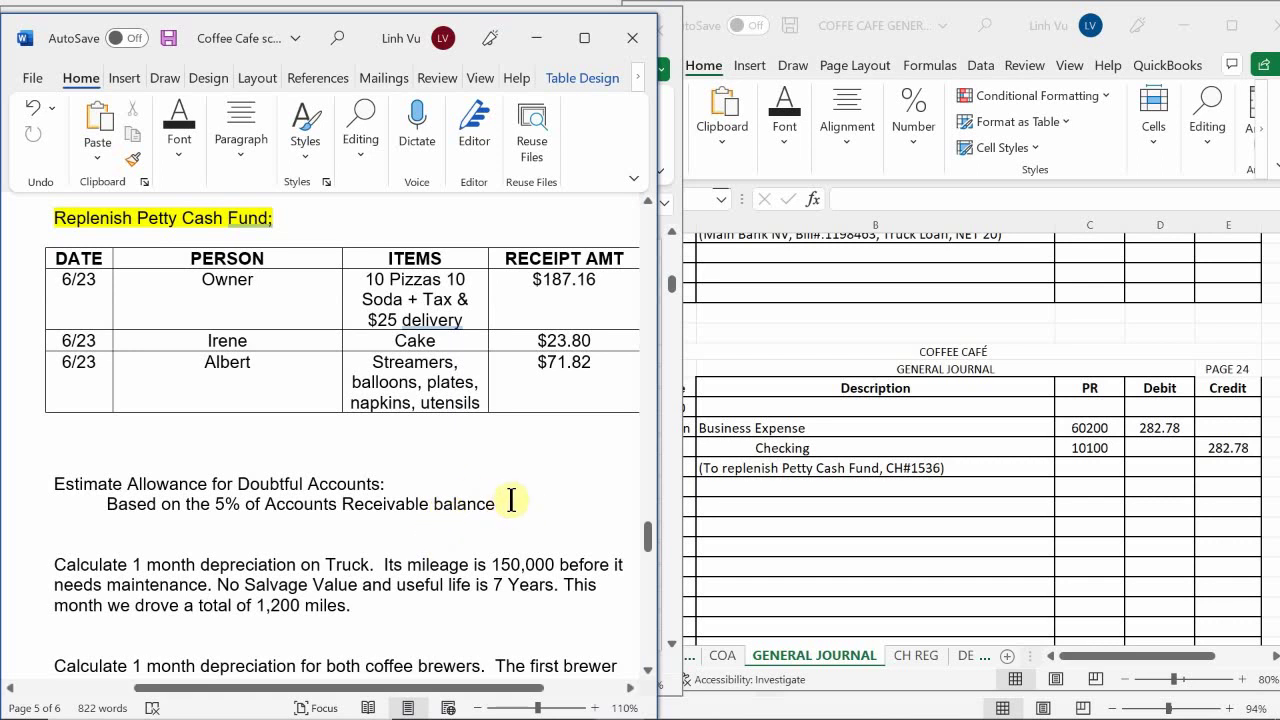
{"action": "scroll", "coordinate": [510, 494], "scroll_direction": "up", "scroll_amount": 1}
{"action": "scroll", "coordinate": [510, 494], "scroll_direction": "down", "scroll_amount": 1}
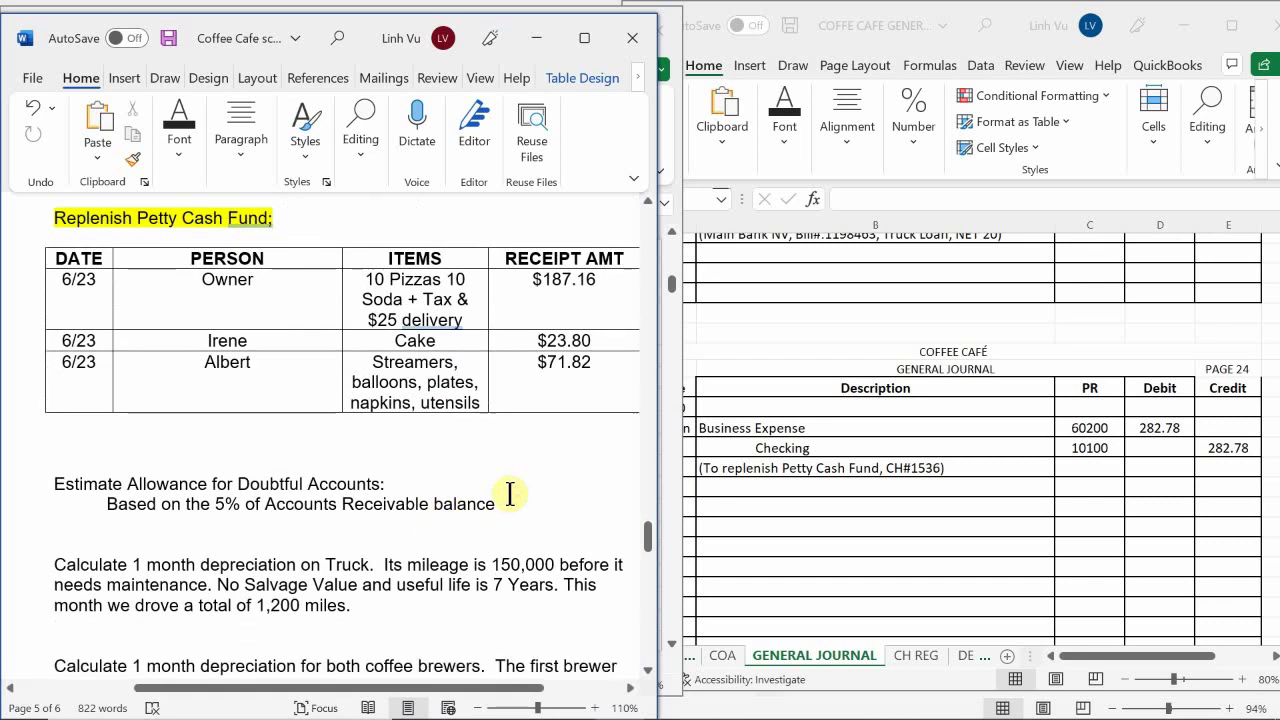
{"action": "scroll", "coordinate": [511, 493], "scroll_direction": "up", "scroll_amount": 1}
{"action": "scroll", "coordinate": [510, 493], "scroll_direction": "down", "scroll_amount": 1}
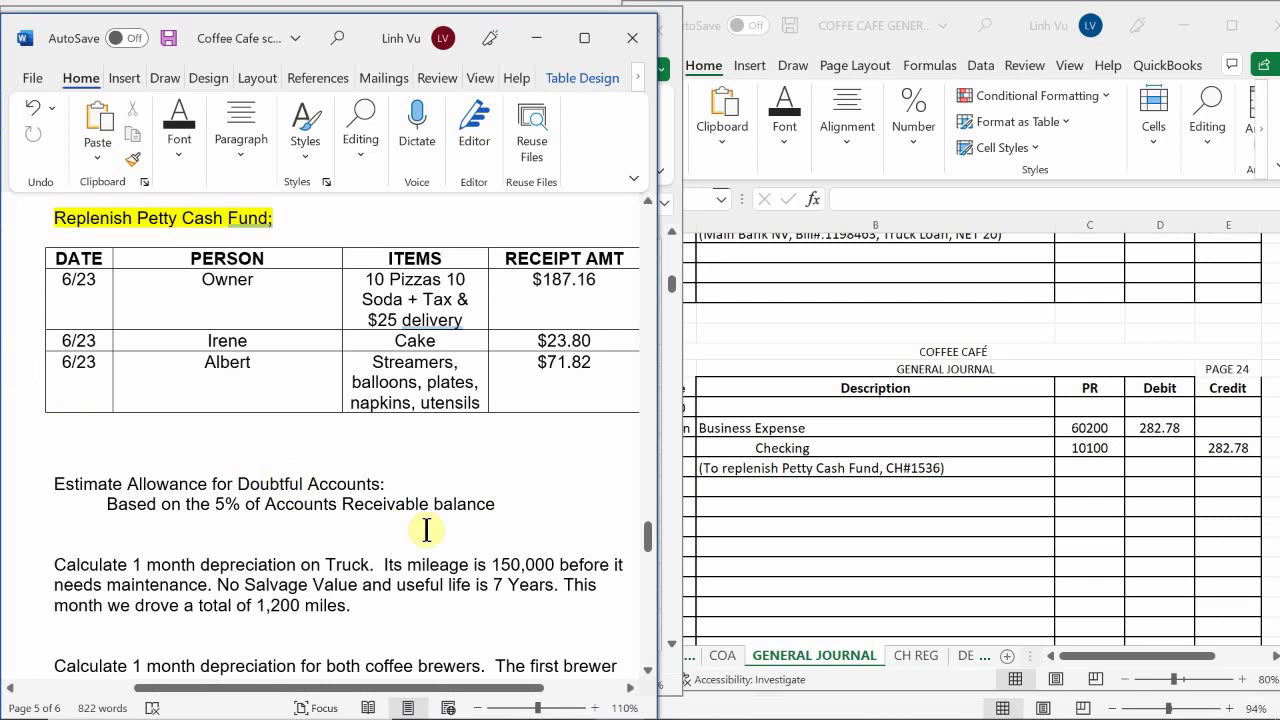
{"action": "left_click", "coordinate": [782, 474]}
{"action": "scroll", "coordinate": [700, 451], "scroll_direction": "down", "scroll_amount": 1}
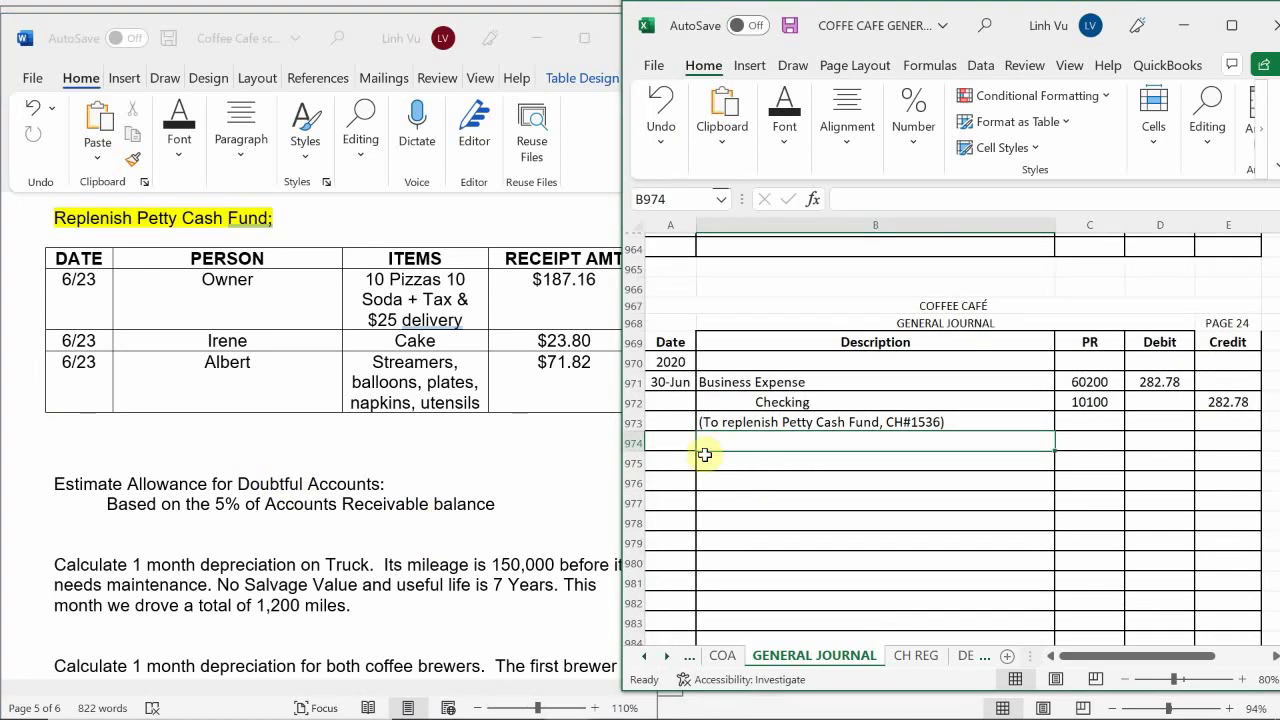
Date the new General Journal entry 6/30 in A975
{"action": "left_click", "coordinate": [671, 465]}
{"action": "type", "text": "6/30"}
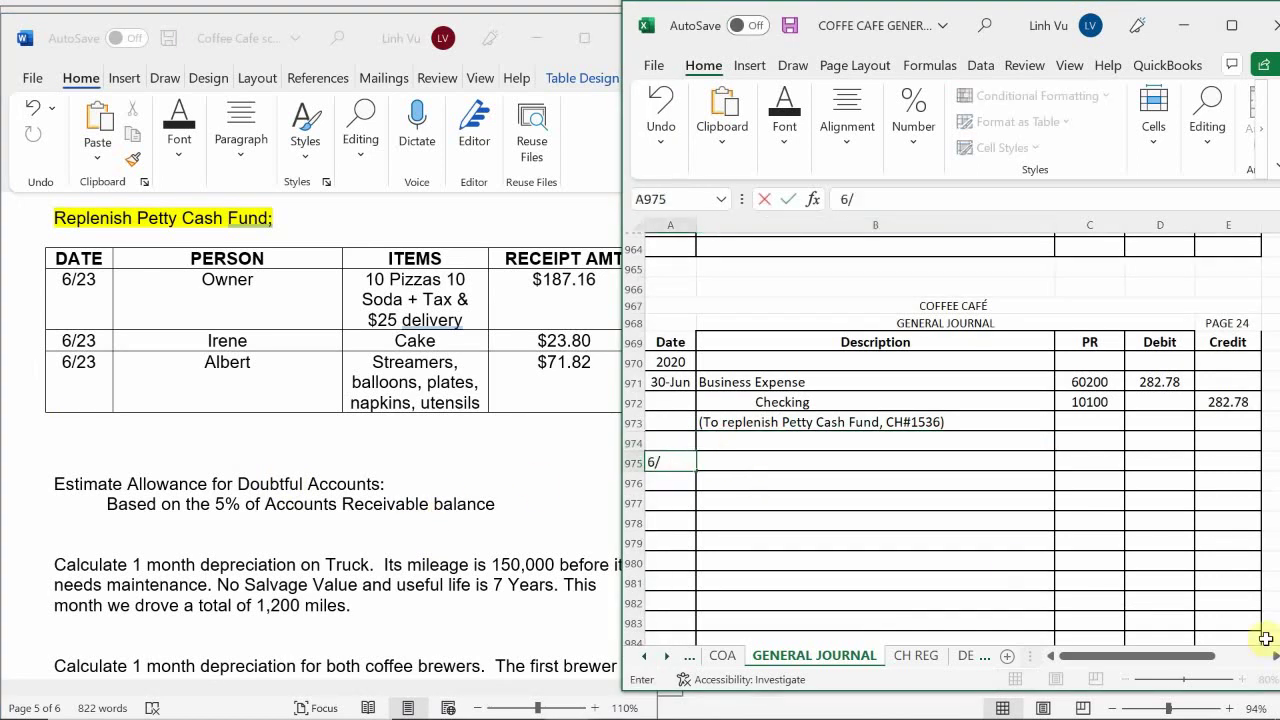
{"action": "key", "text": "Tab"}
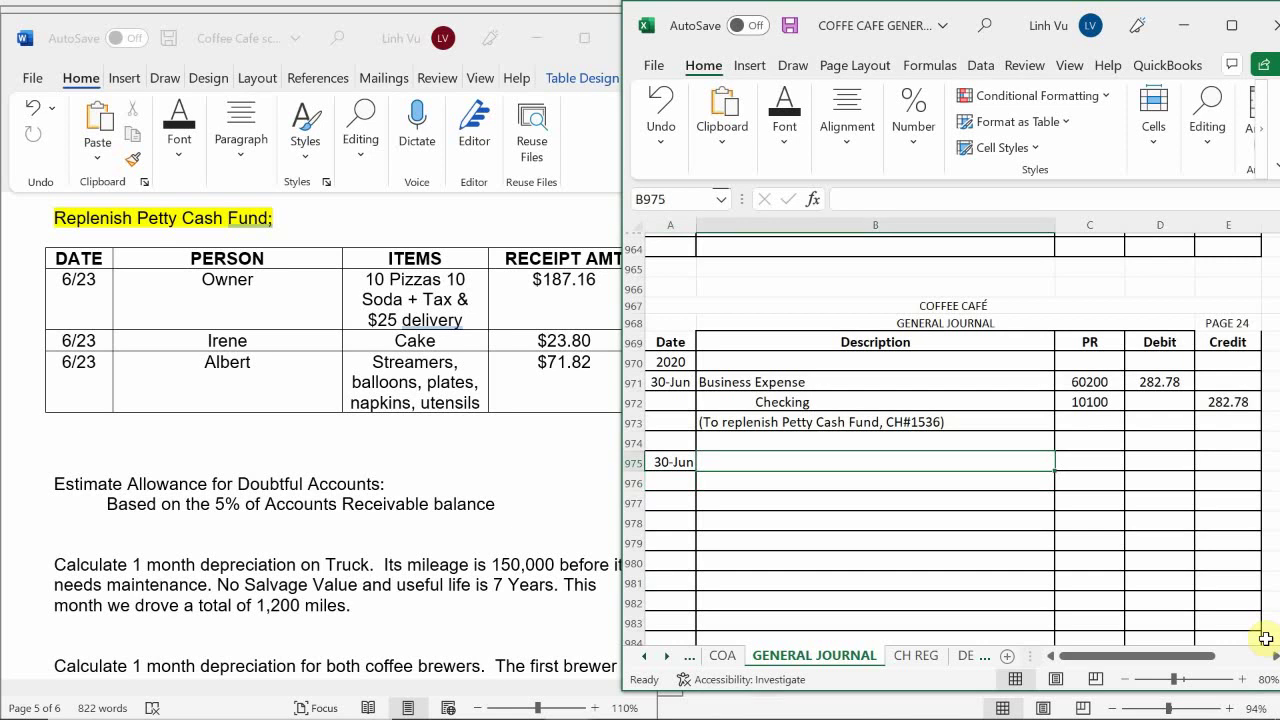
Look up the Accounts Receivable balance of 1,531.95 in the ASSETS workbook, then return to the journal
{"action": "mouse_move", "coordinate": [1150, 712]}
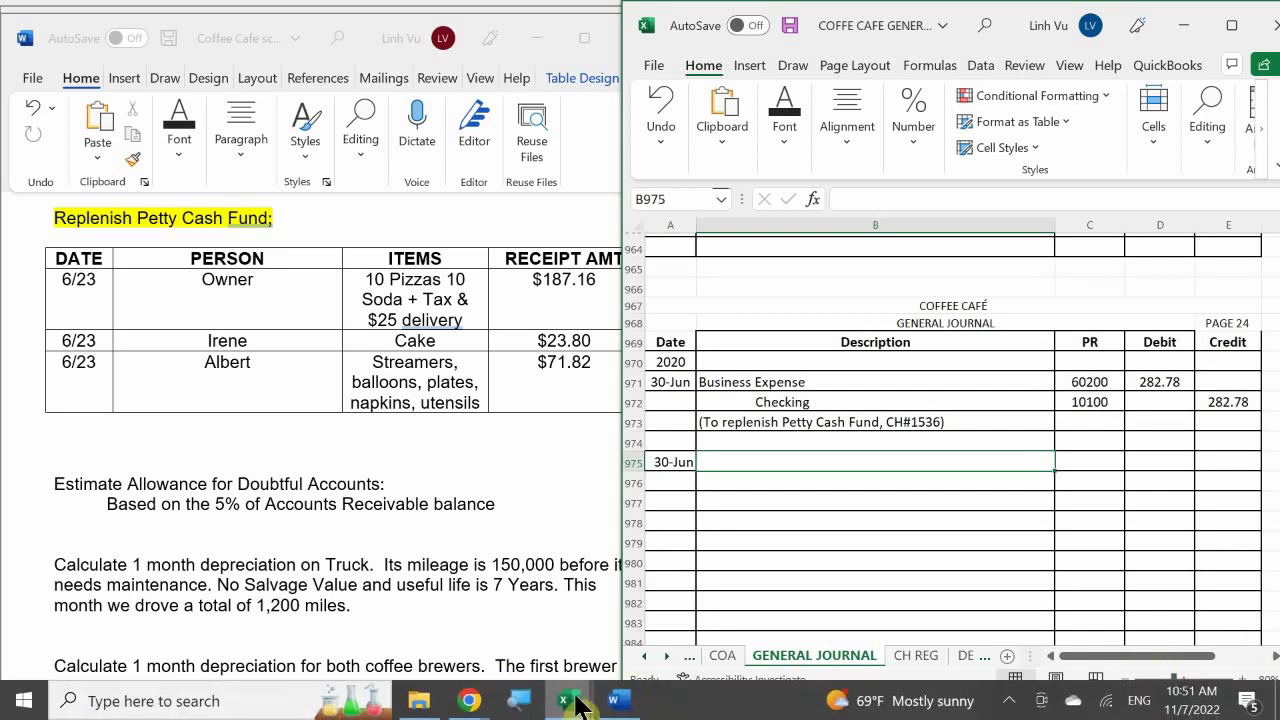
{"action": "mouse_move", "coordinate": [575, 705]}
{"action": "left_click", "coordinate": [418, 605]}
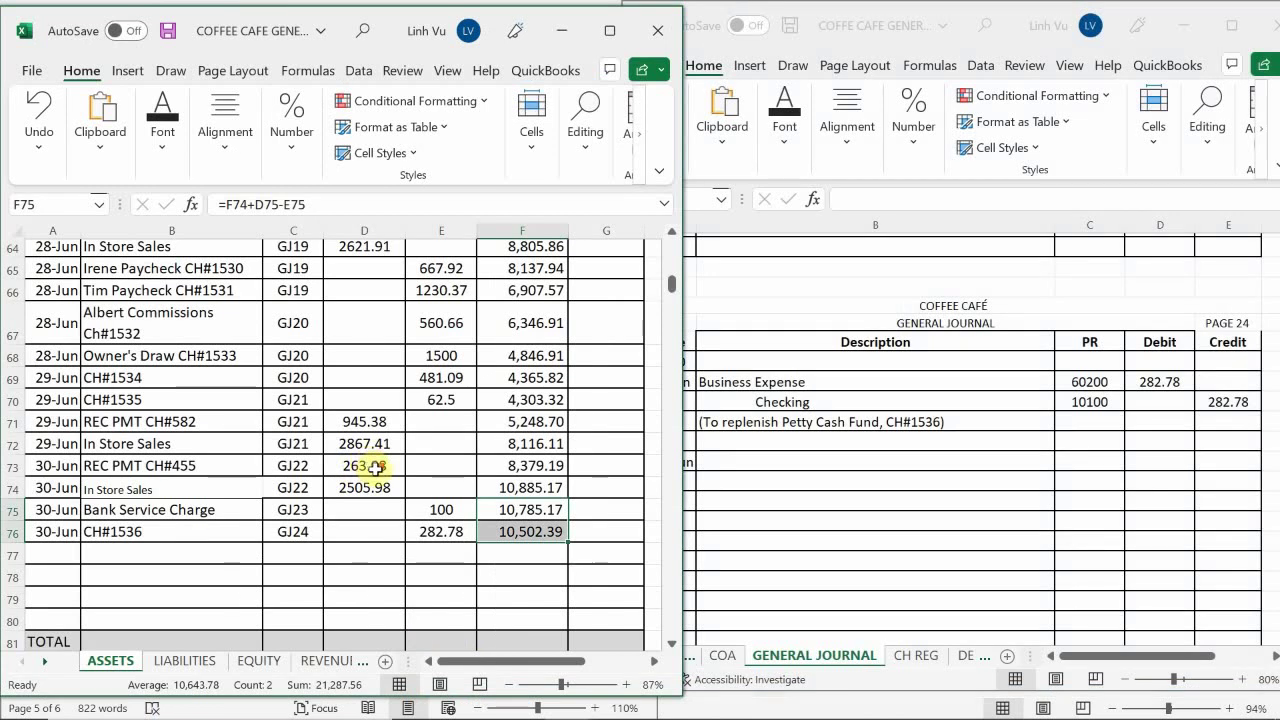
{"action": "scroll", "coordinate": [375, 467], "scroll_direction": "down", "scroll_amount": 9}
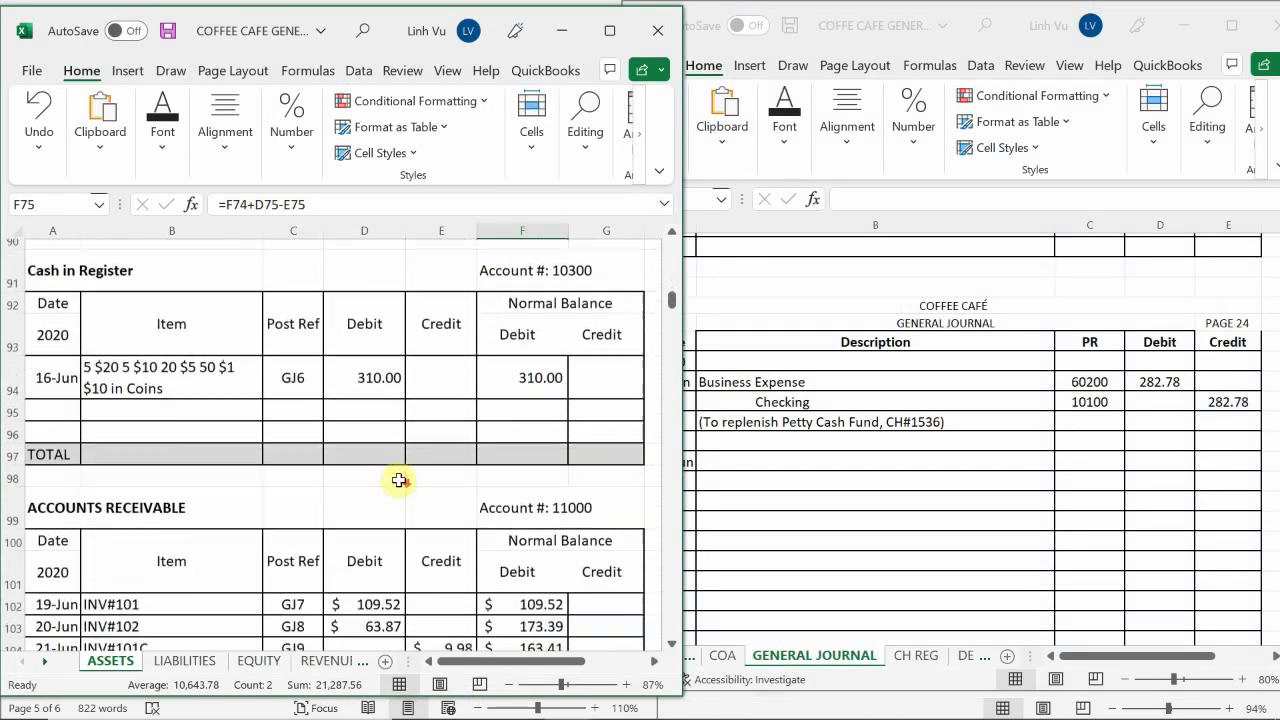
{"action": "scroll", "coordinate": [399, 480], "scroll_direction": "down", "scroll_amount": 3}
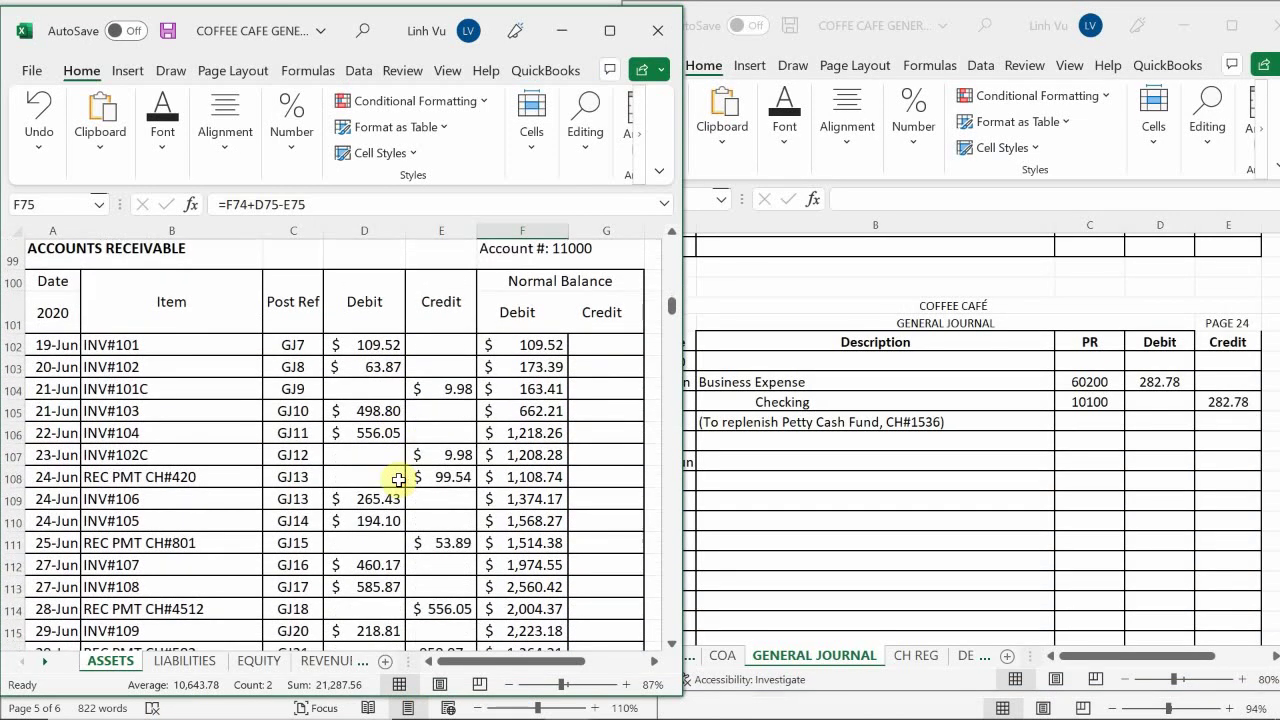
{"action": "scroll", "coordinate": [399, 480], "scroll_direction": "down", "scroll_amount": 3}
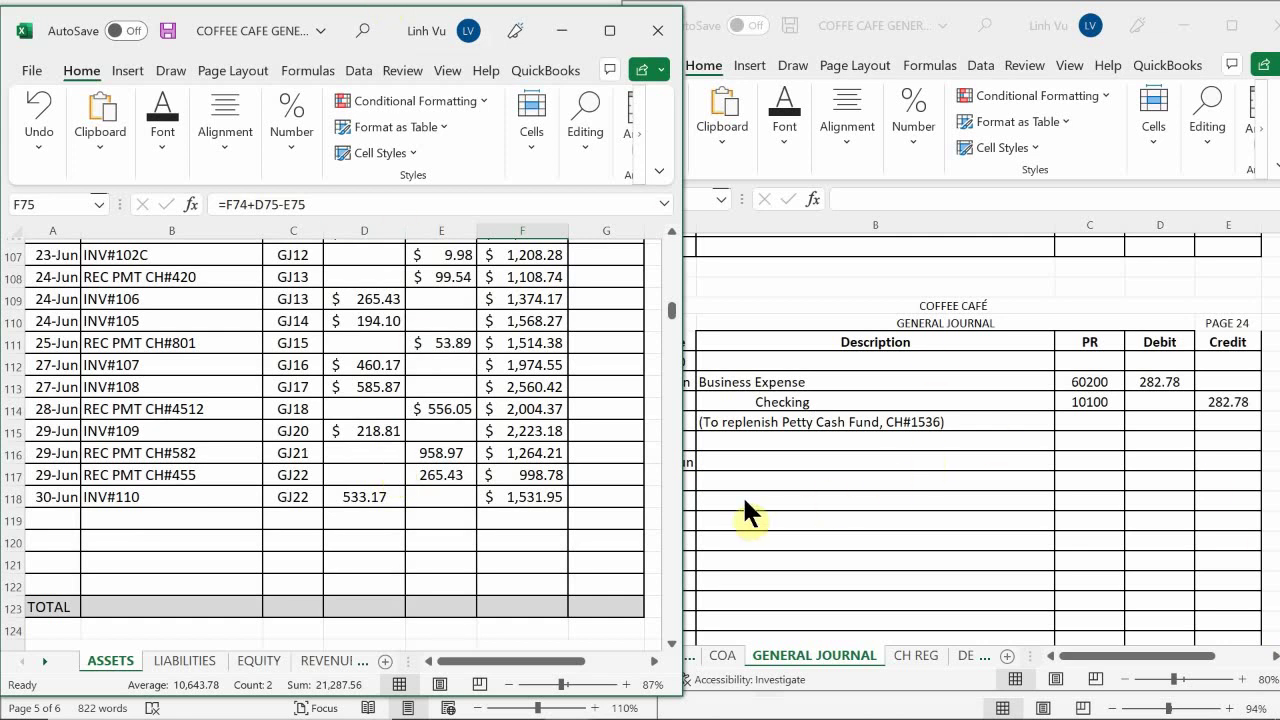
{"action": "left_click", "coordinate": [1143, 459]}
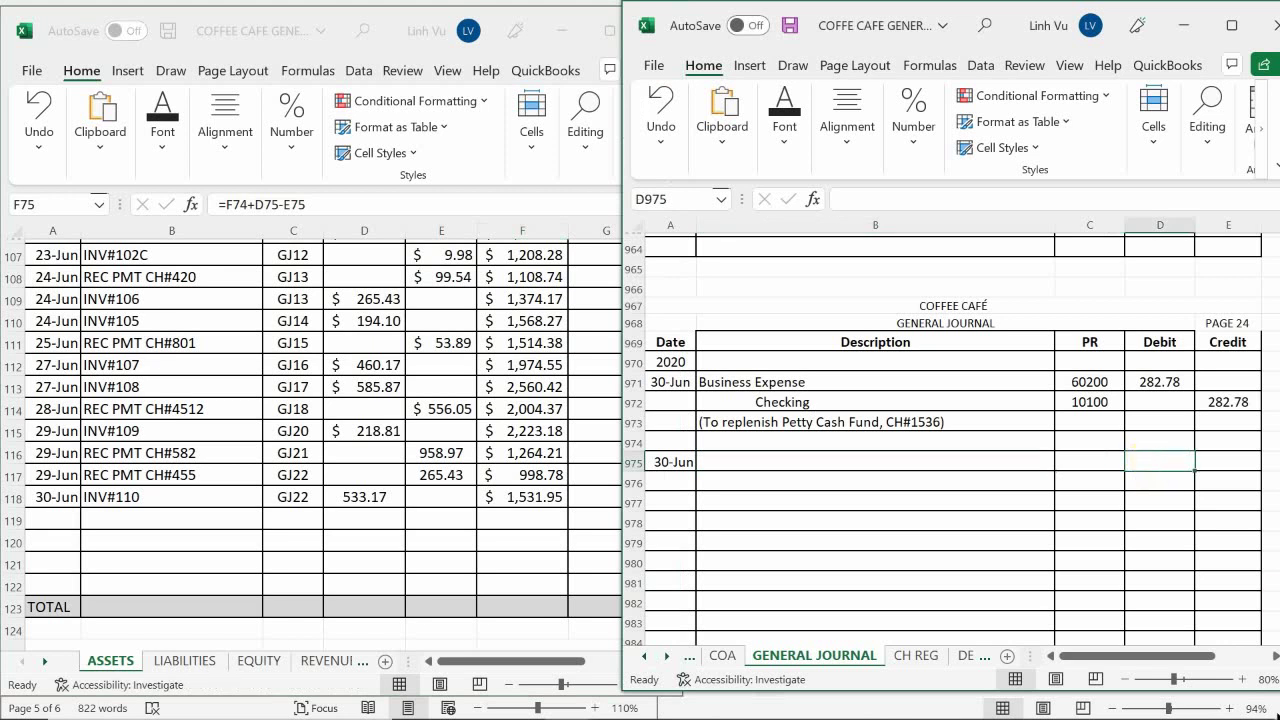
Enter the debit as =ROUND(1531.95*0.05,2), giving 76.60
{"action": "type", "text": "=ri"}
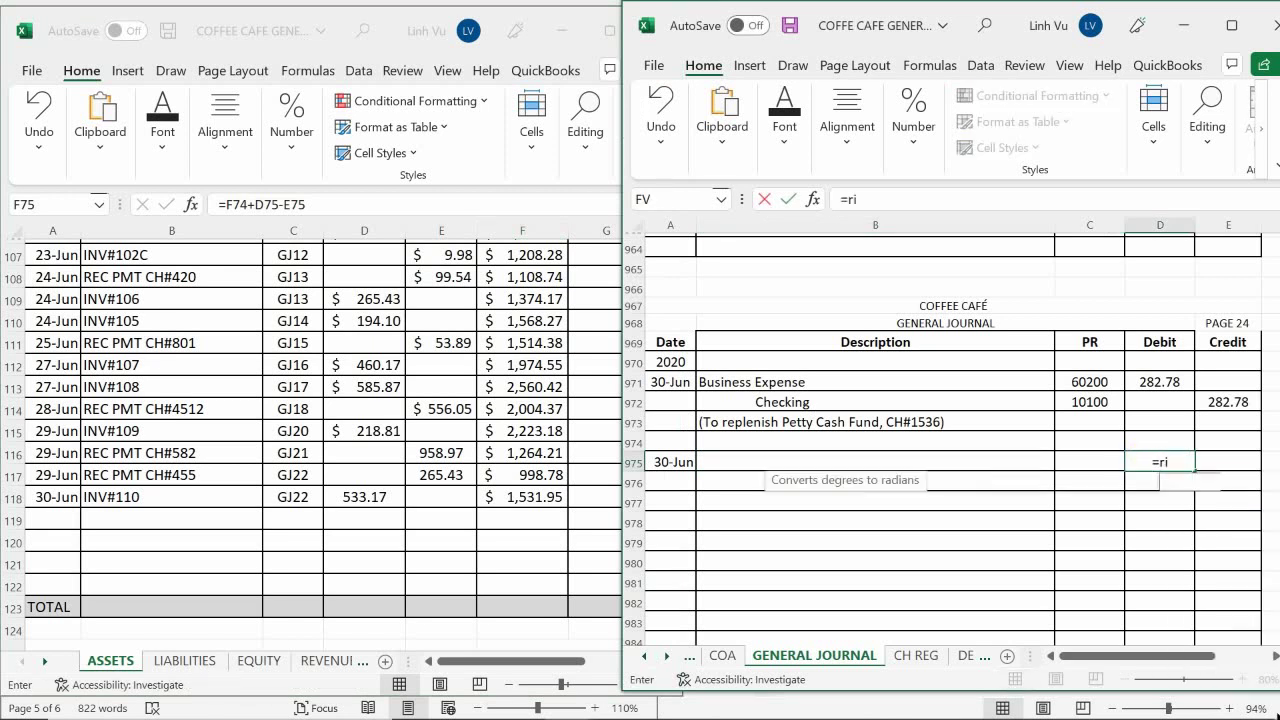
{"action": "type", "text": "yb"}
{"action": "key", "text": "BackSpace"}
{"action": "key", "text": "BackSpace"}
{"action": "key", "text": "BackSpace"}
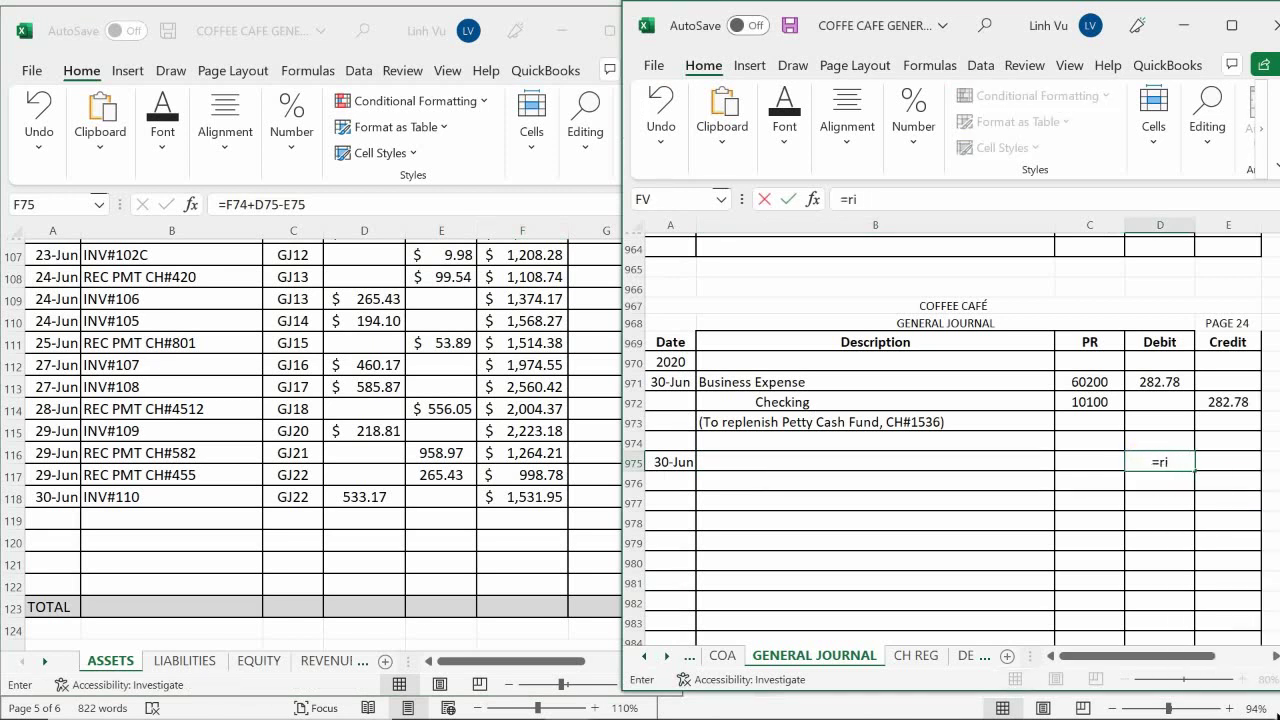
{"action": "type", "text": "iy"}
{"action": "key", "text": "BackSpace"}
{"action": "key", "text": "BackSpace"}
{"action": "type", "text": "ound("}
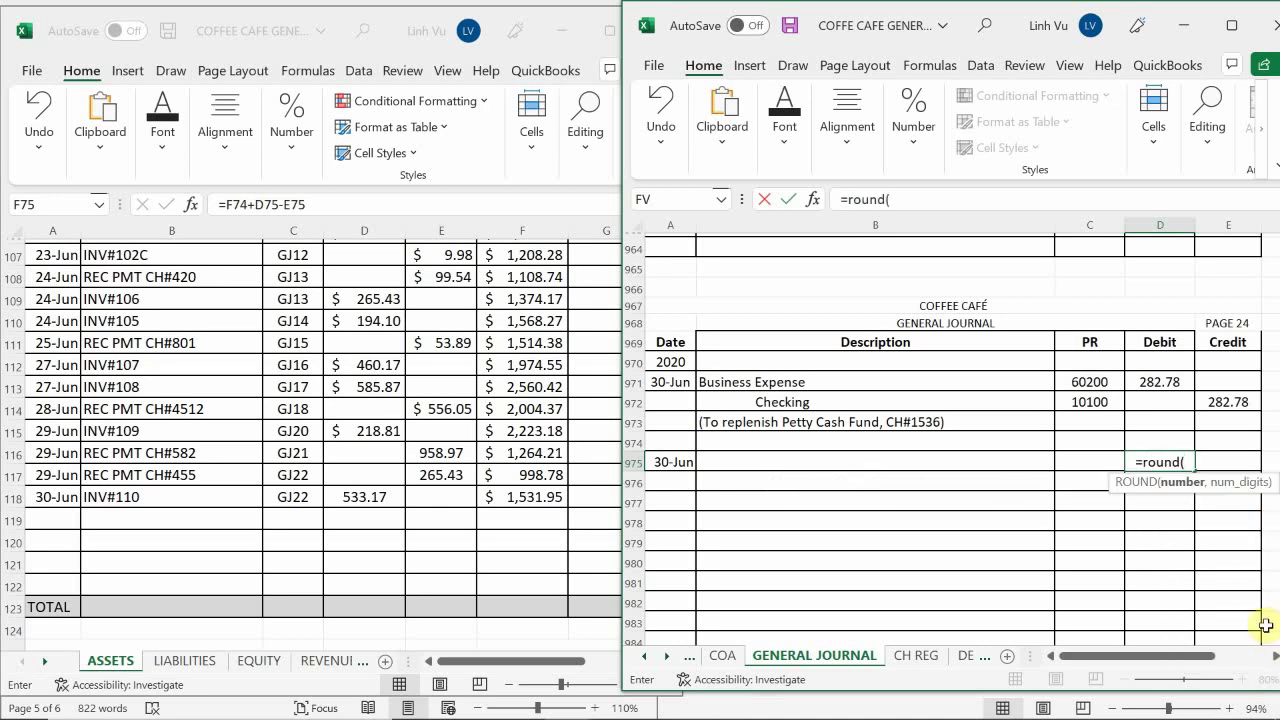
{"action": "type", "text": "1531.95"}
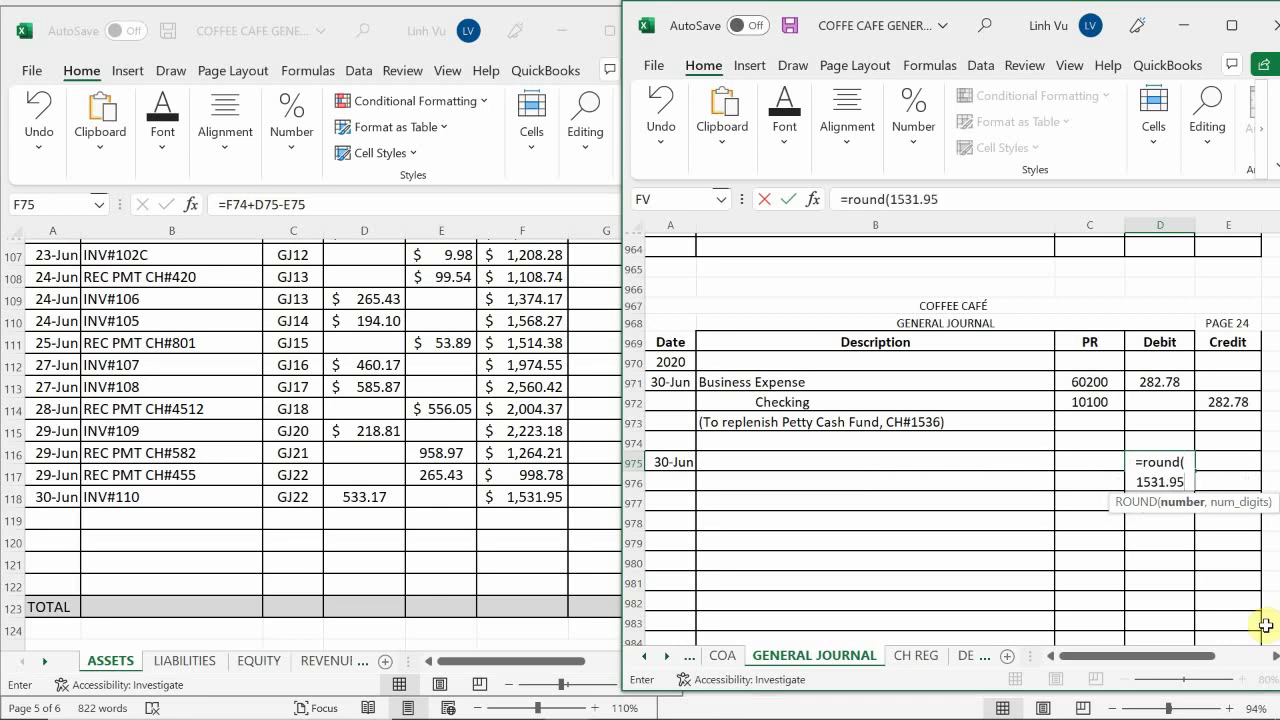
{"action": "type", "text": "*0."}
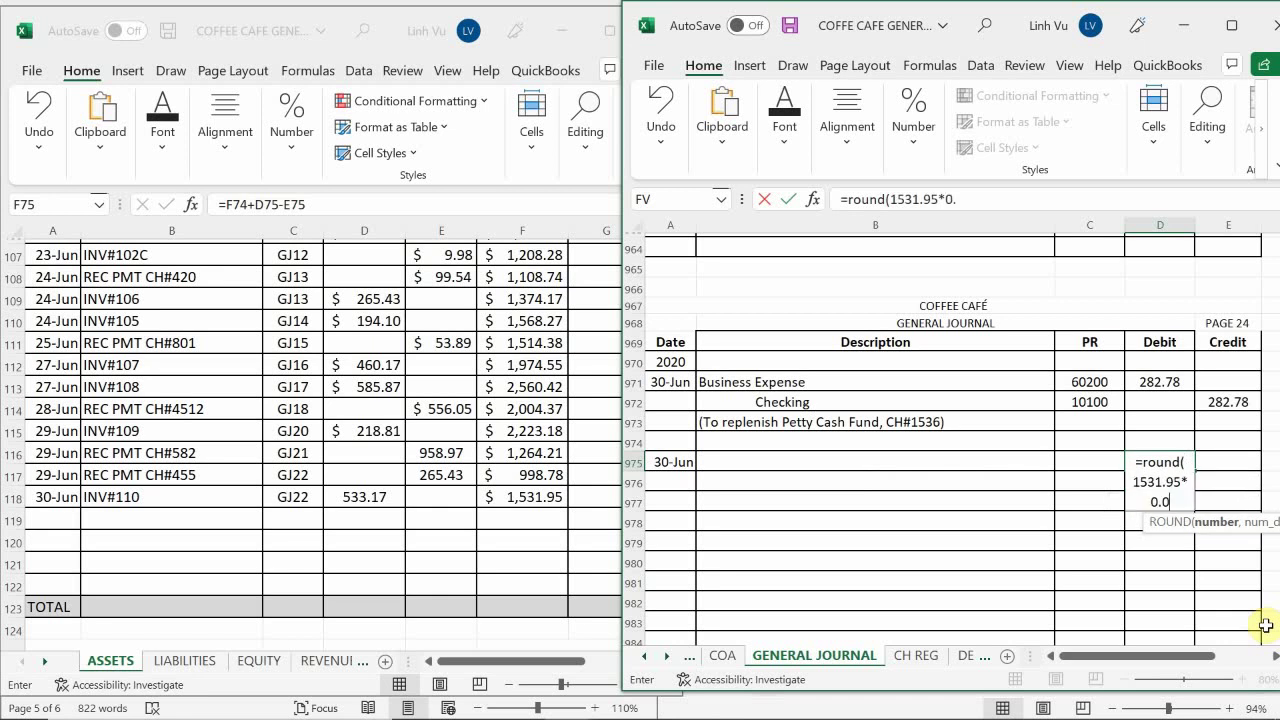
{"action": "type", "text": "05n"}
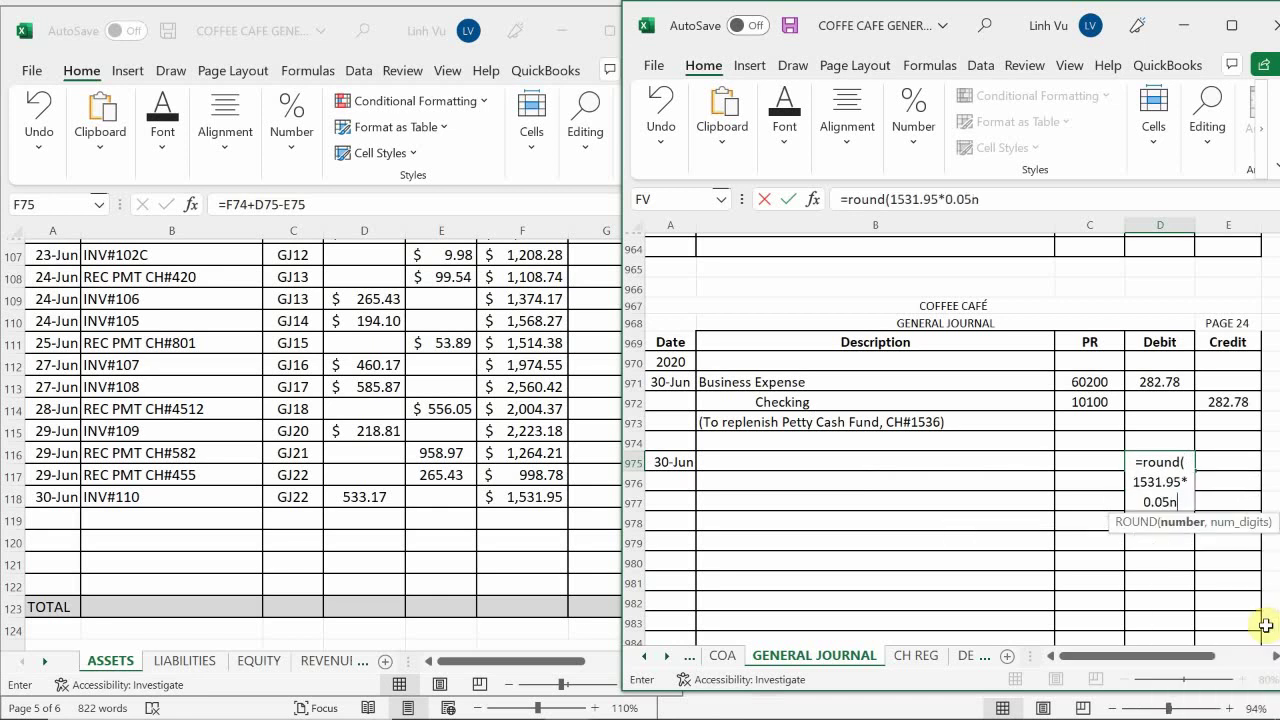
{"action": "key", "text": "BackSpace"}
{"action": "type", "text": ",2"}
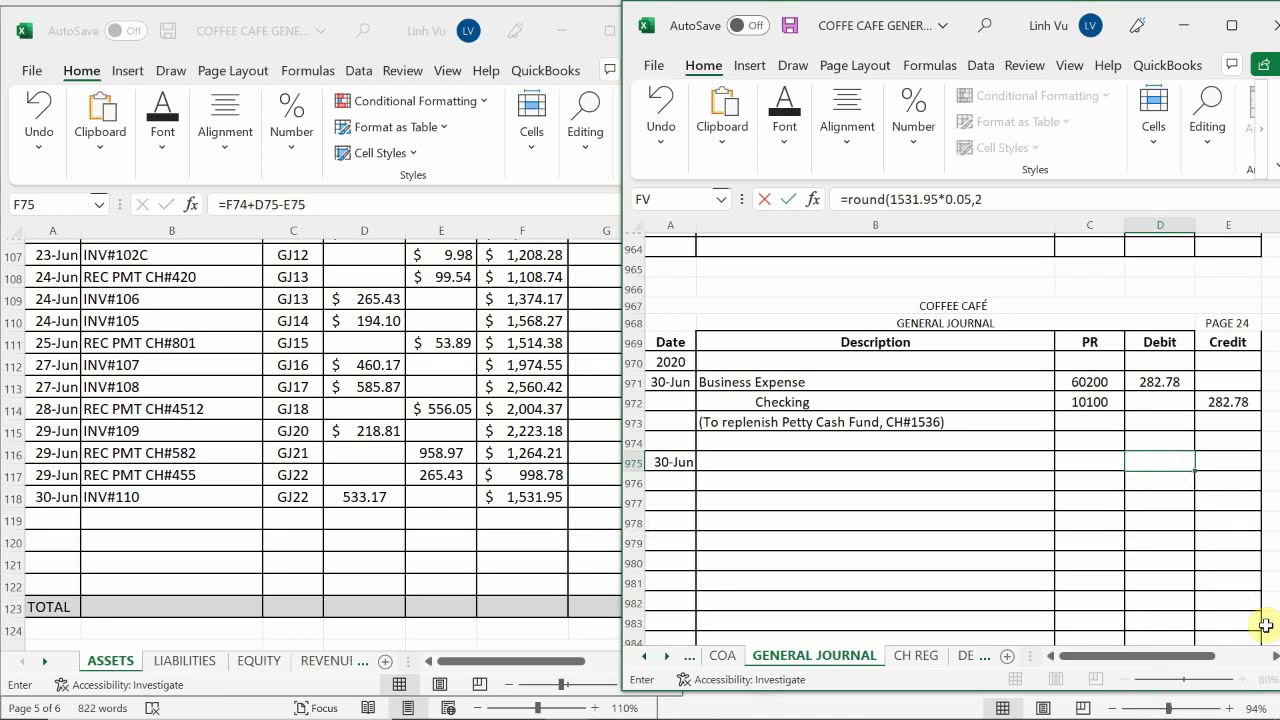
{"action": "key", "text": "Return"}
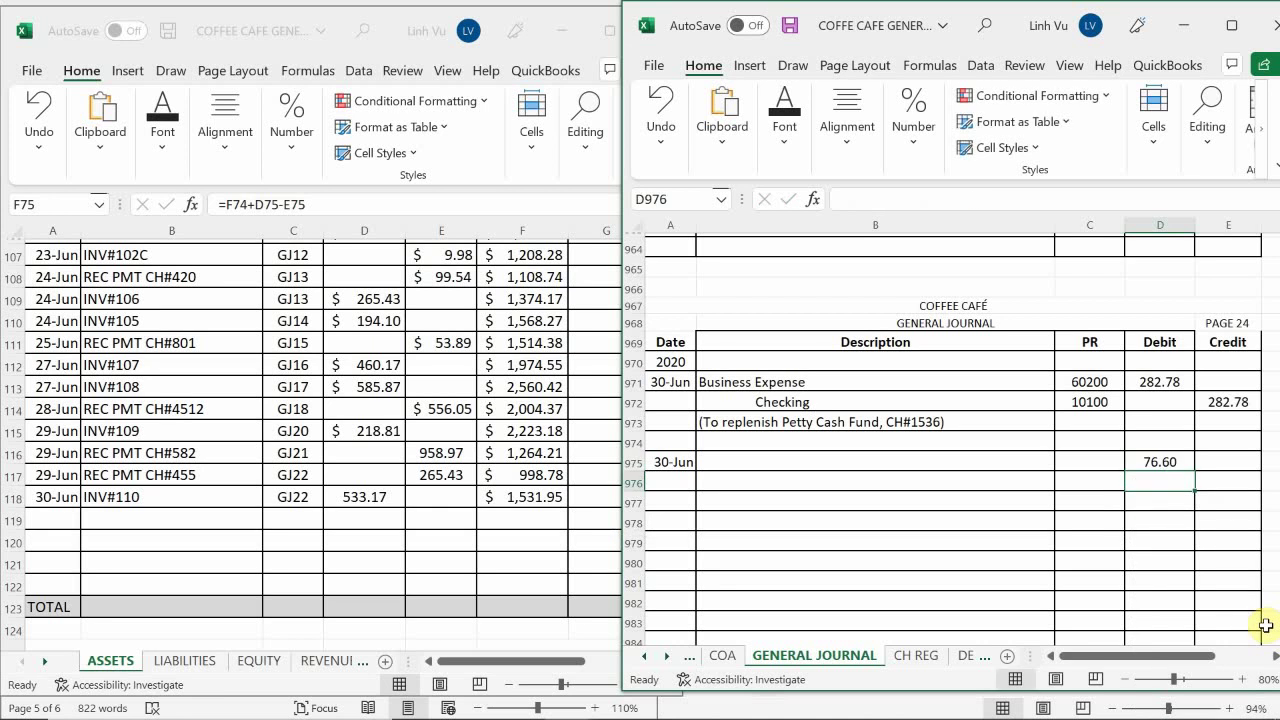
Set the next line's credit to =D975 so it matches the 76.60 debit
{"action": "left_click", "coordinate": [1215, 482]}
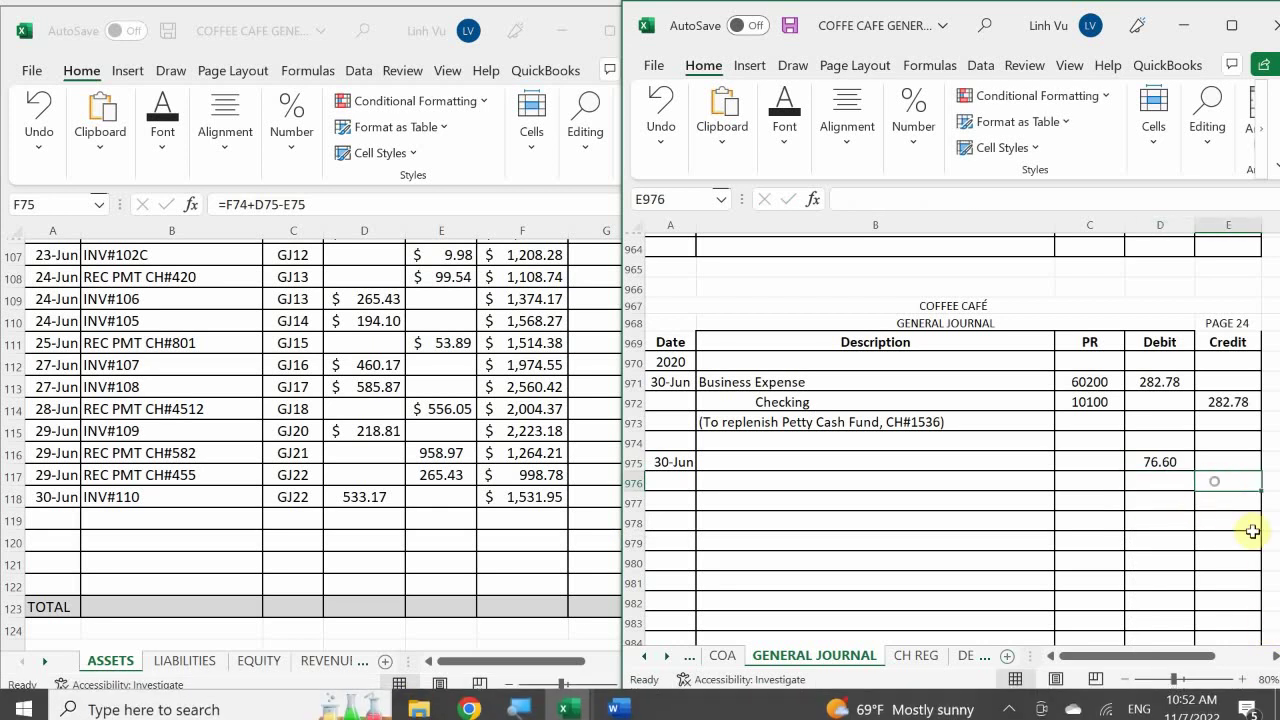
{"action": "type", "text": "="}
{"action": "key", "text": "Left"}
{"action": "key", "text": "Up"}
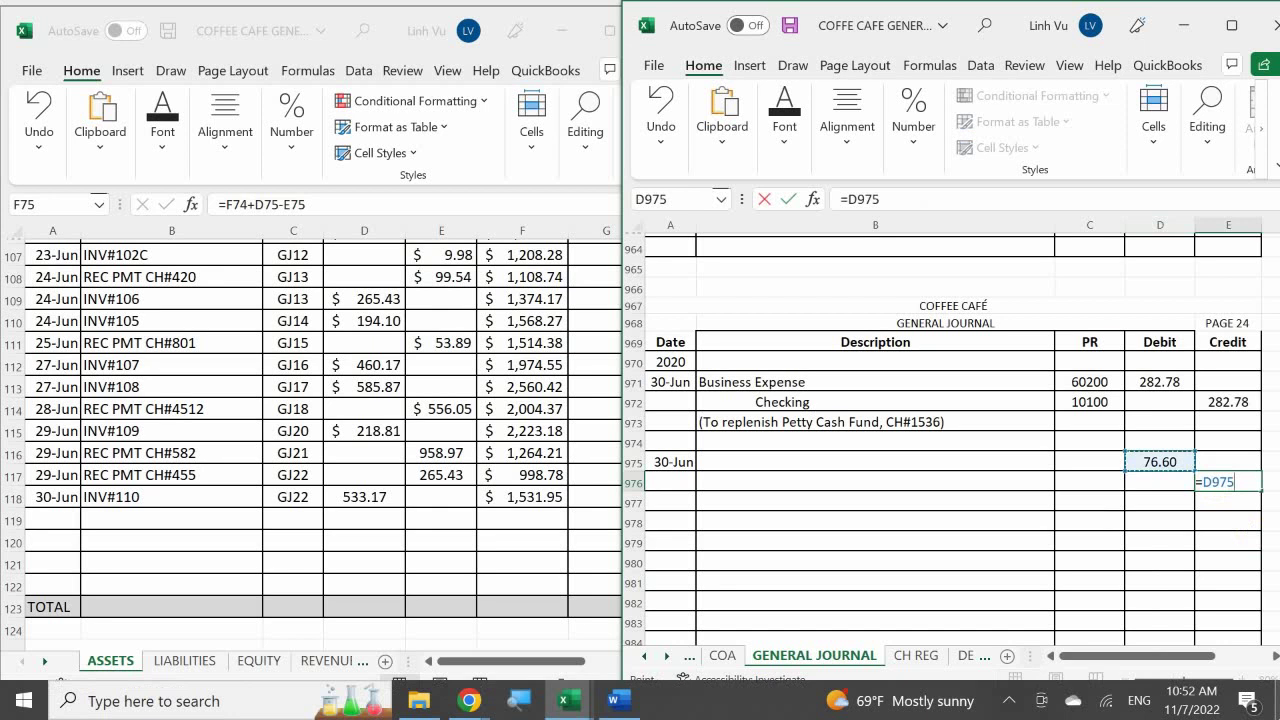
{"action": "key", "text": "Return"}
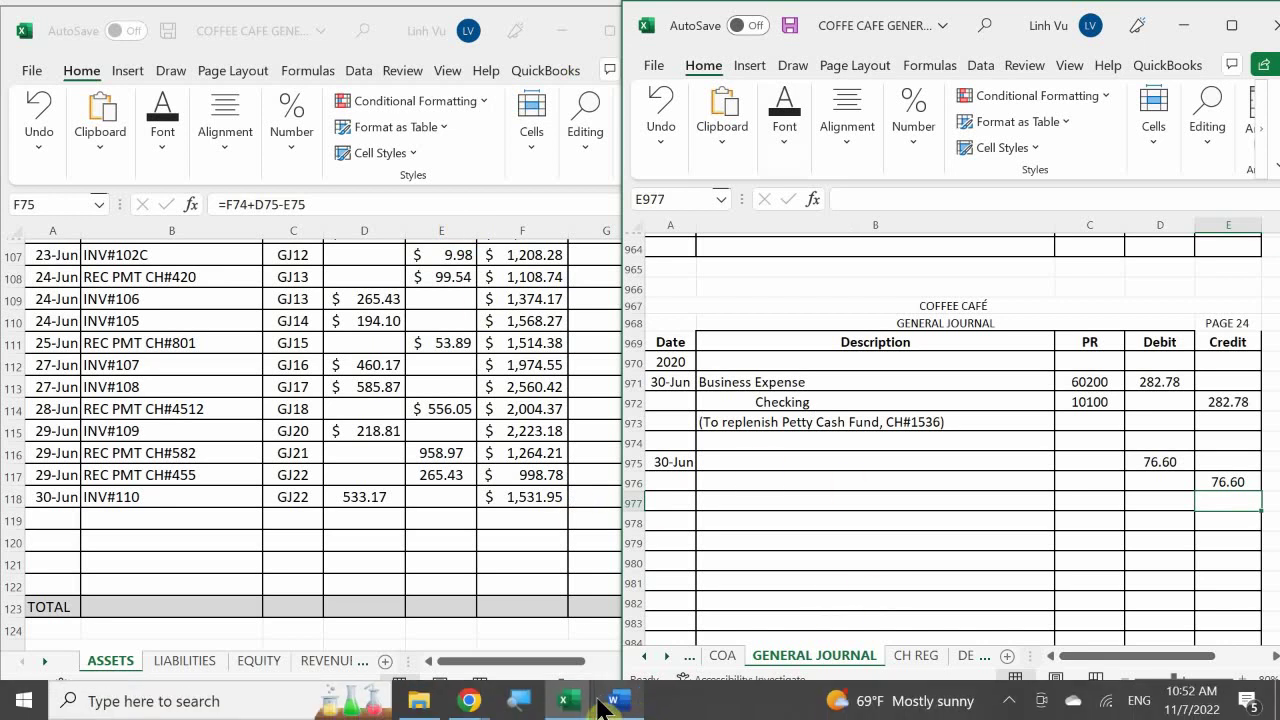
Label the 76.60 credit line 'Allowance for Doubtful Accounts' in the Description column
{"action": "mouse_move", "coordinate": [620, 703]}
{"action": "left_click", "coordinate": [603, 627]}
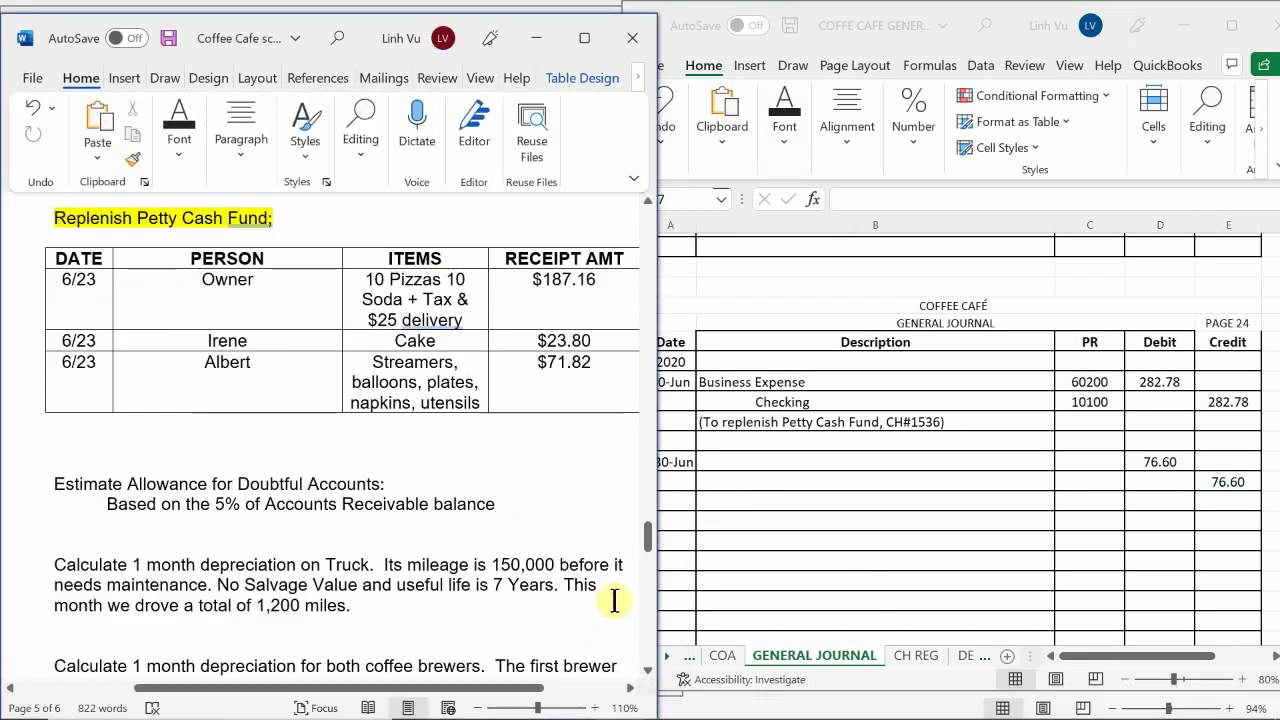
{"action": "left_click", "coordinate": [716, 478]}
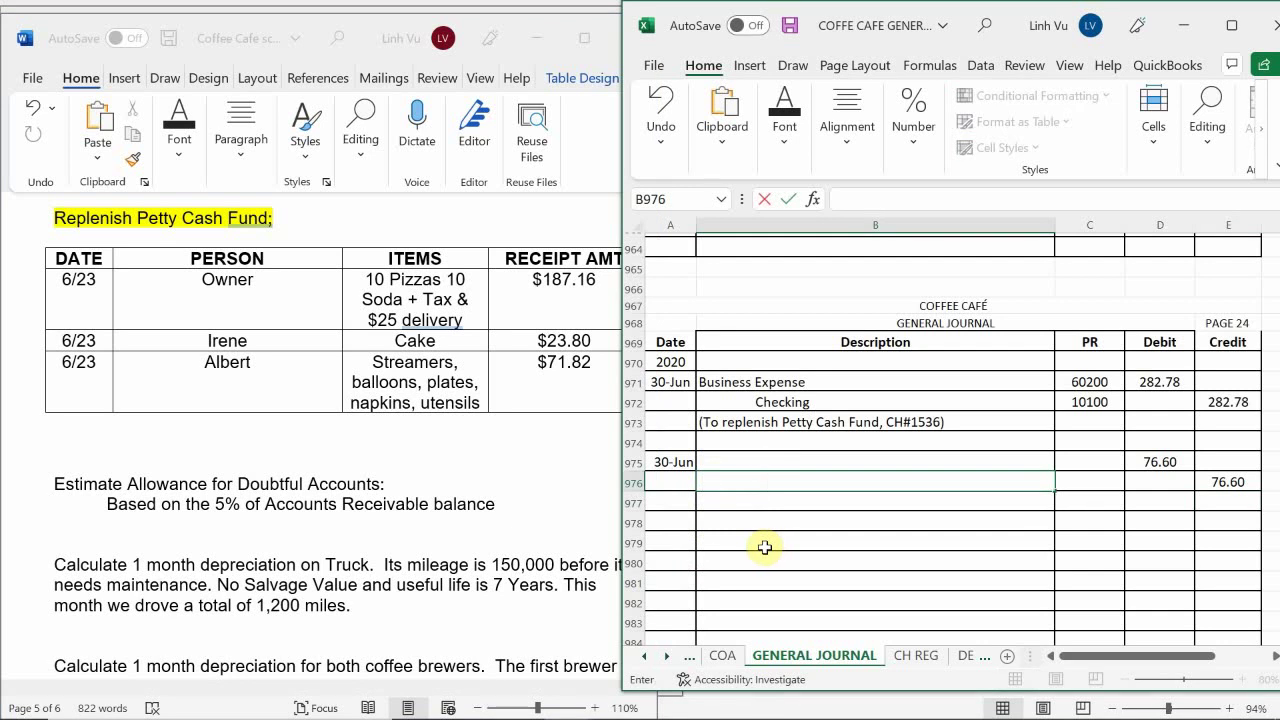
{"action": "type", "text": "Akk"}
{"action": "key", "text": "BackSpace"}
{"action": "key", "text": "BackSpace"}
{"action": "type", "text": "llowance"}
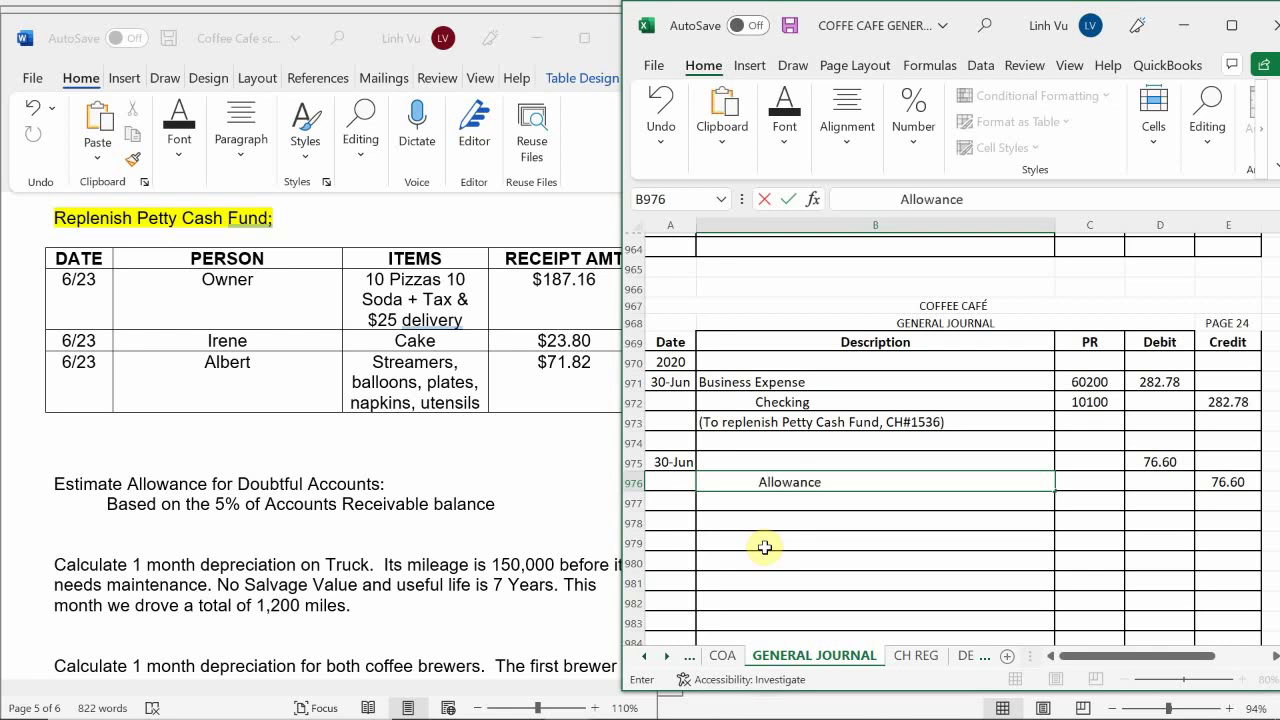
{"action": "type", "text": " for Doubtful"}
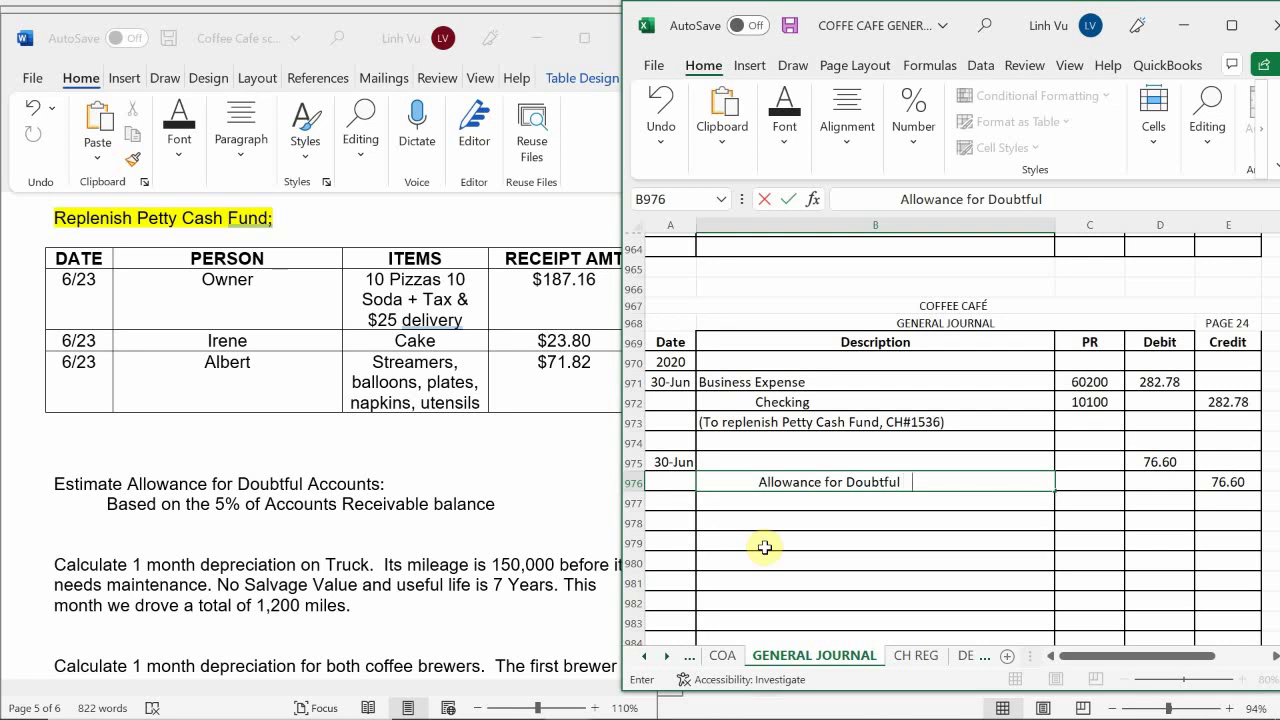
{"action": "type", "text": "Accounts"}
{"action": "key", "text": "Return"}
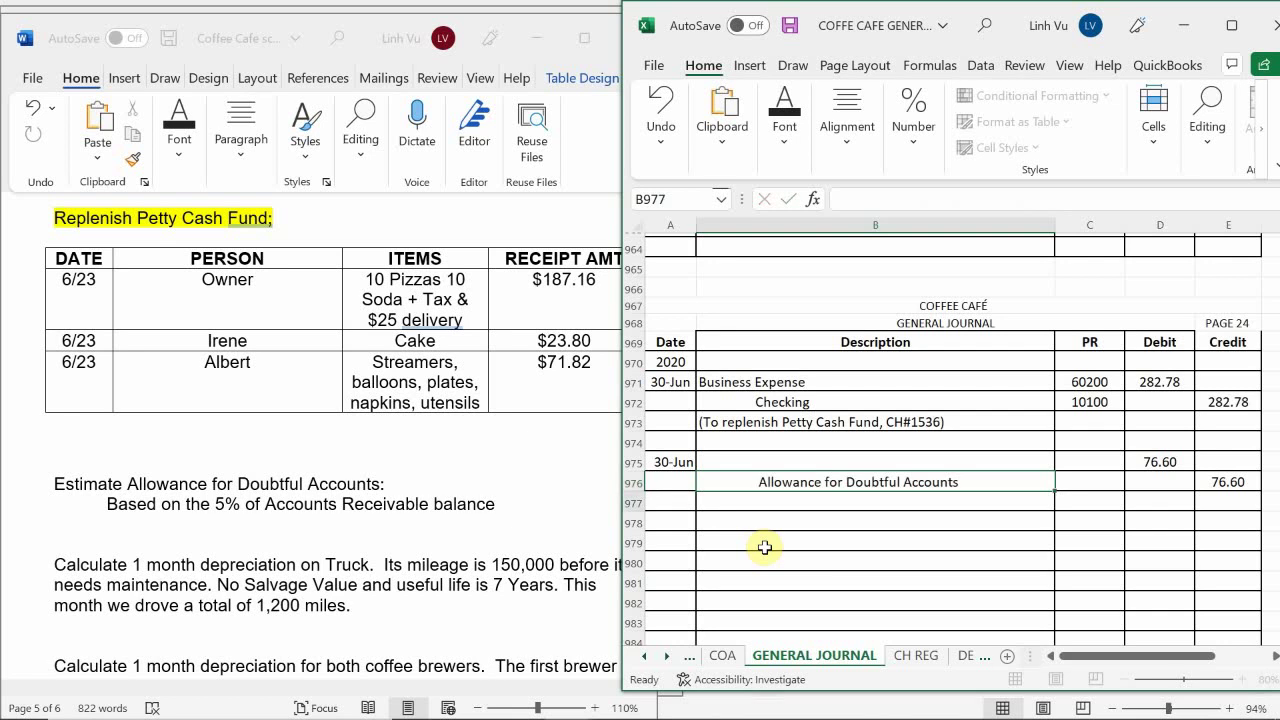
{"action": "key", "text": "Right"}
{"action": "key", "text": "Up"}
{"action": "key", "text": "Up"}
{"action": "key", "text": "Up"}
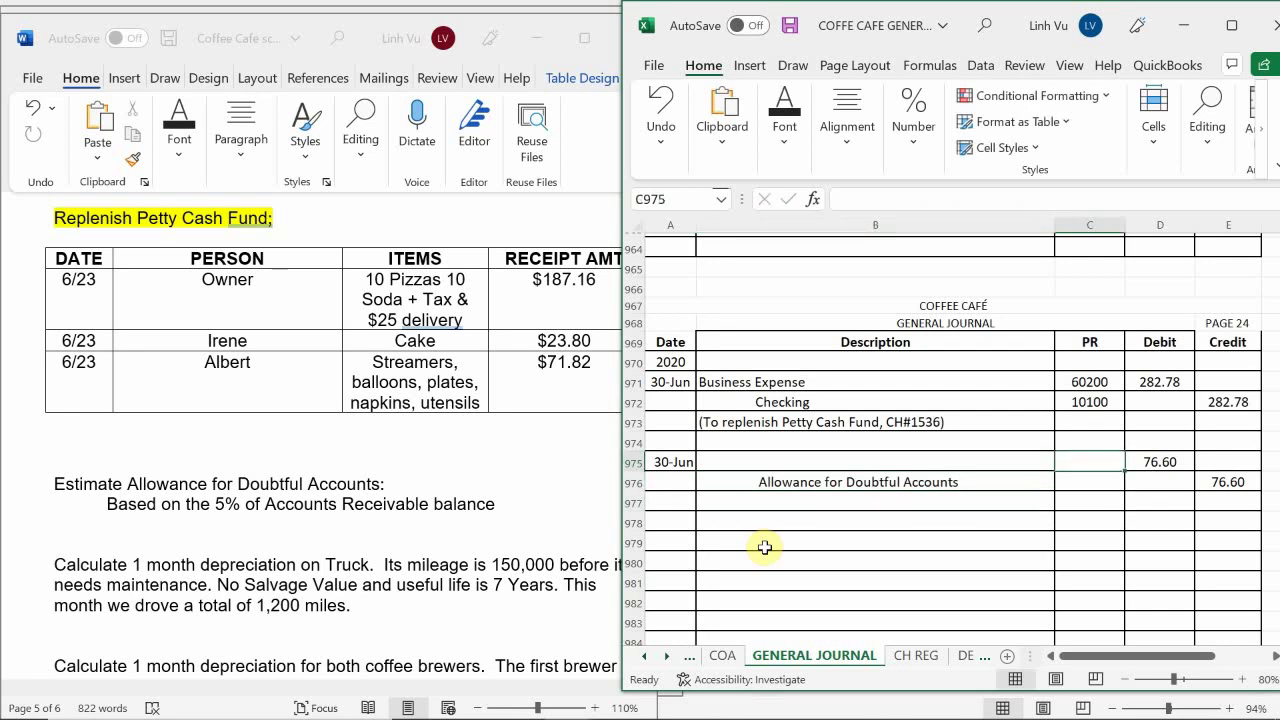
{"action": "key", "text": "Down"}
{"action": "key", "text": "Down"}
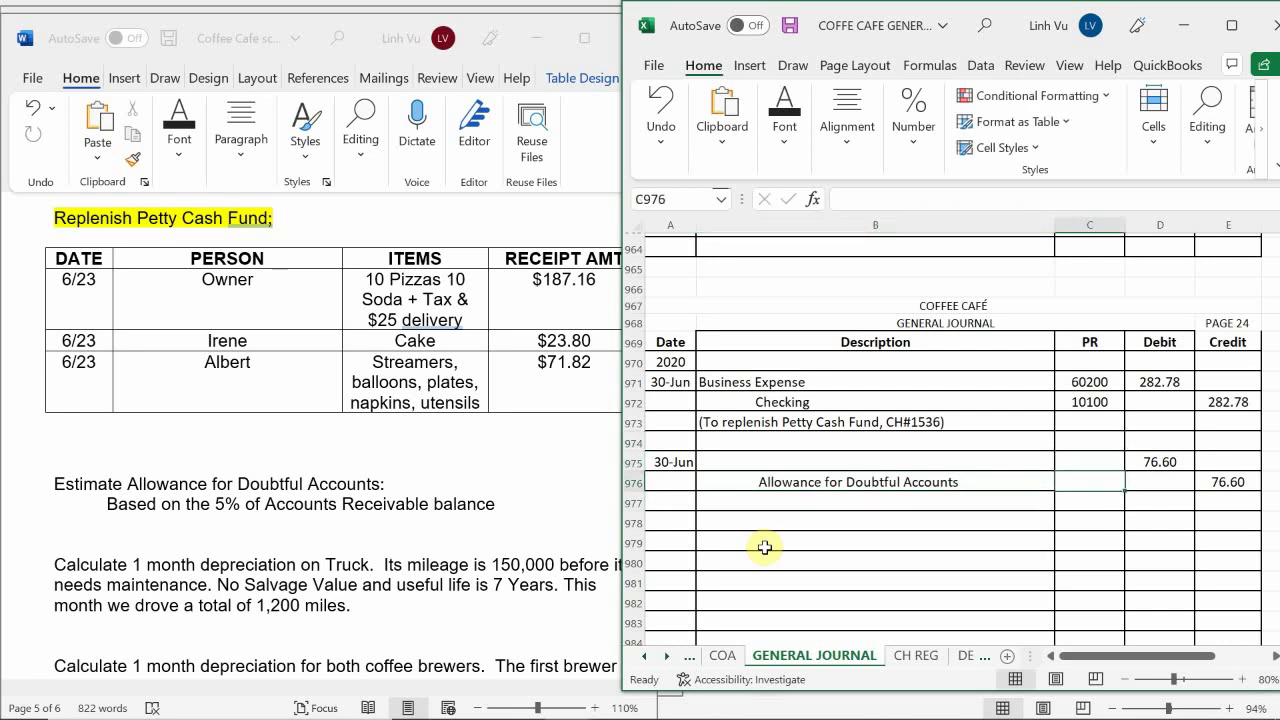
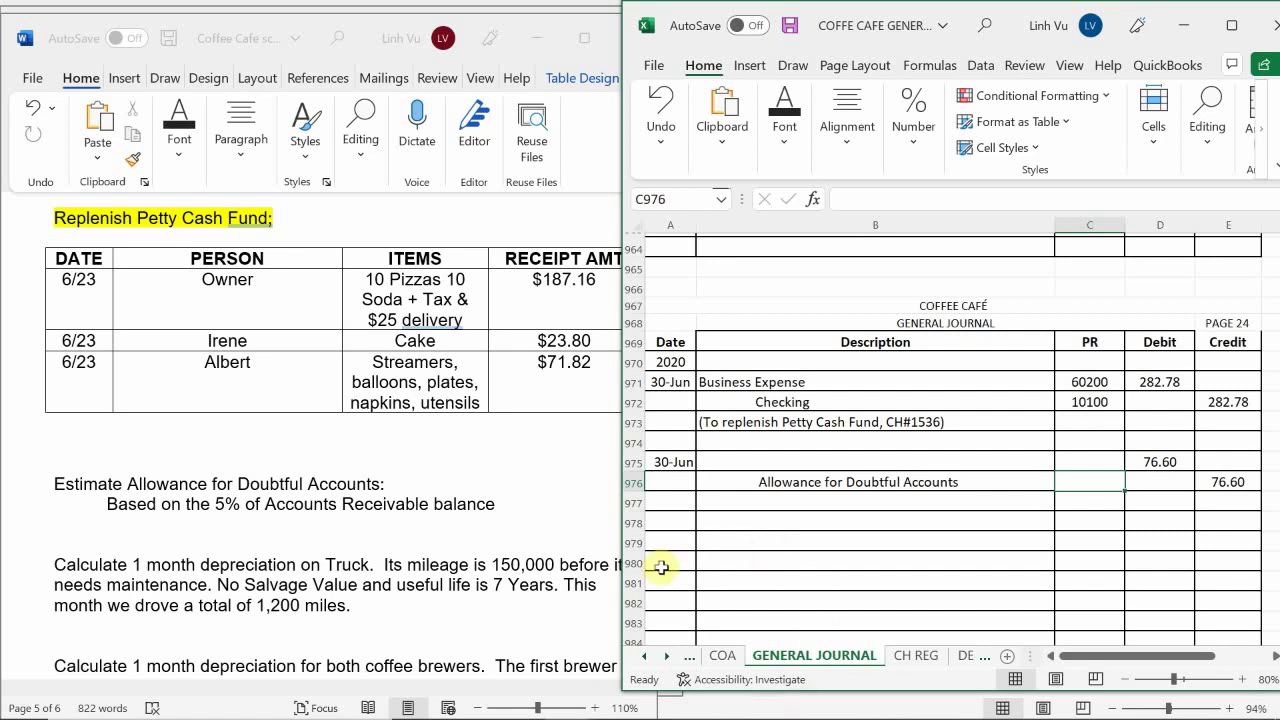
Look up the Bad Debt Expense account number on the COA sheet
{"action": "left_click", "coordinate": [723, 654]}
{"action": "scroll", "coordinate": [975, 526], "scroll_direction": "down", "scroll_amount": 10}
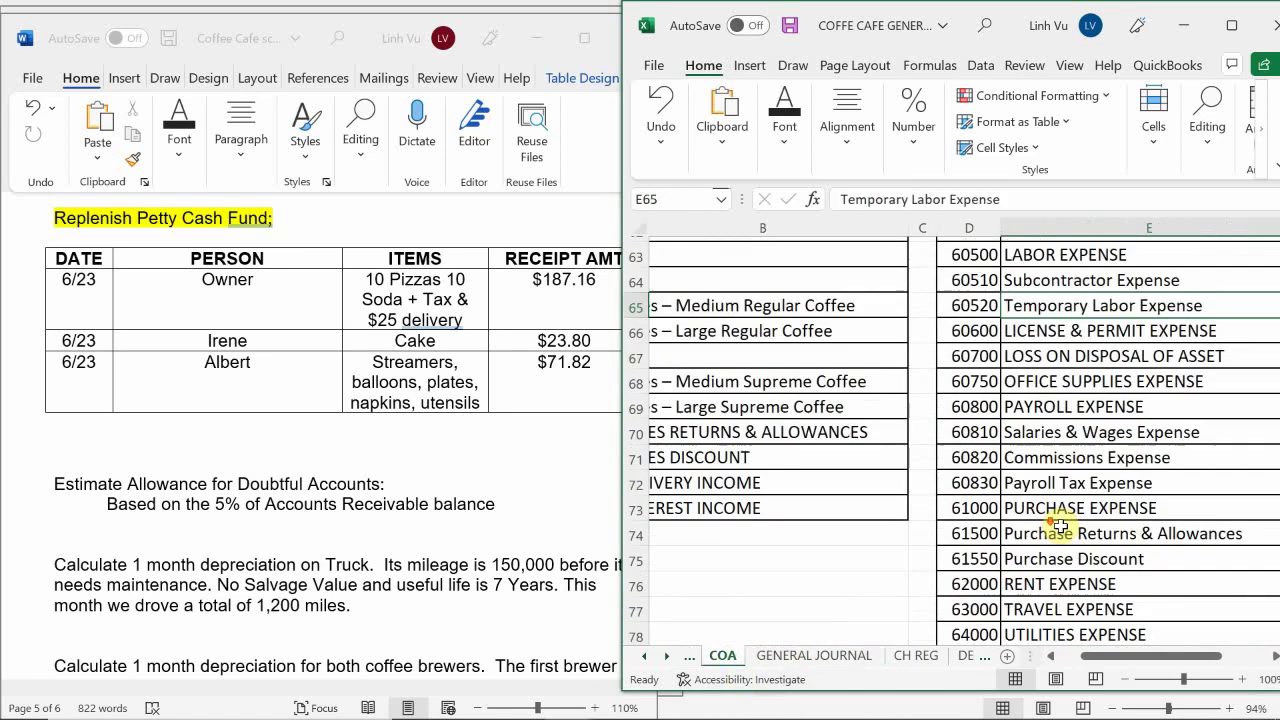
{"action": "scroll", "coordinate": [1060, 527], "scroll_direction": "up", "scroll_amount": 5}
{"action": "scroll", "coordinate": [1060, 527], "scroll_direction": "down", "scroll_amount": 1}
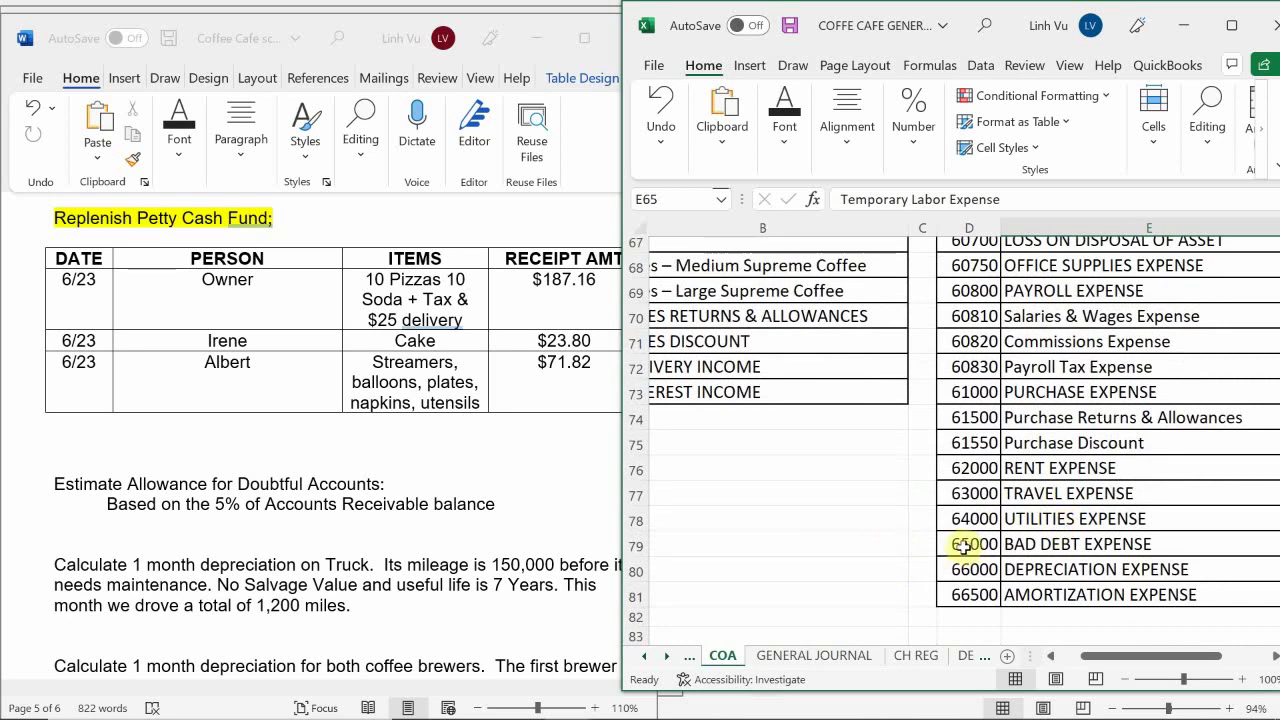
{"action": "left_click", "coordinate": [766, 655]}
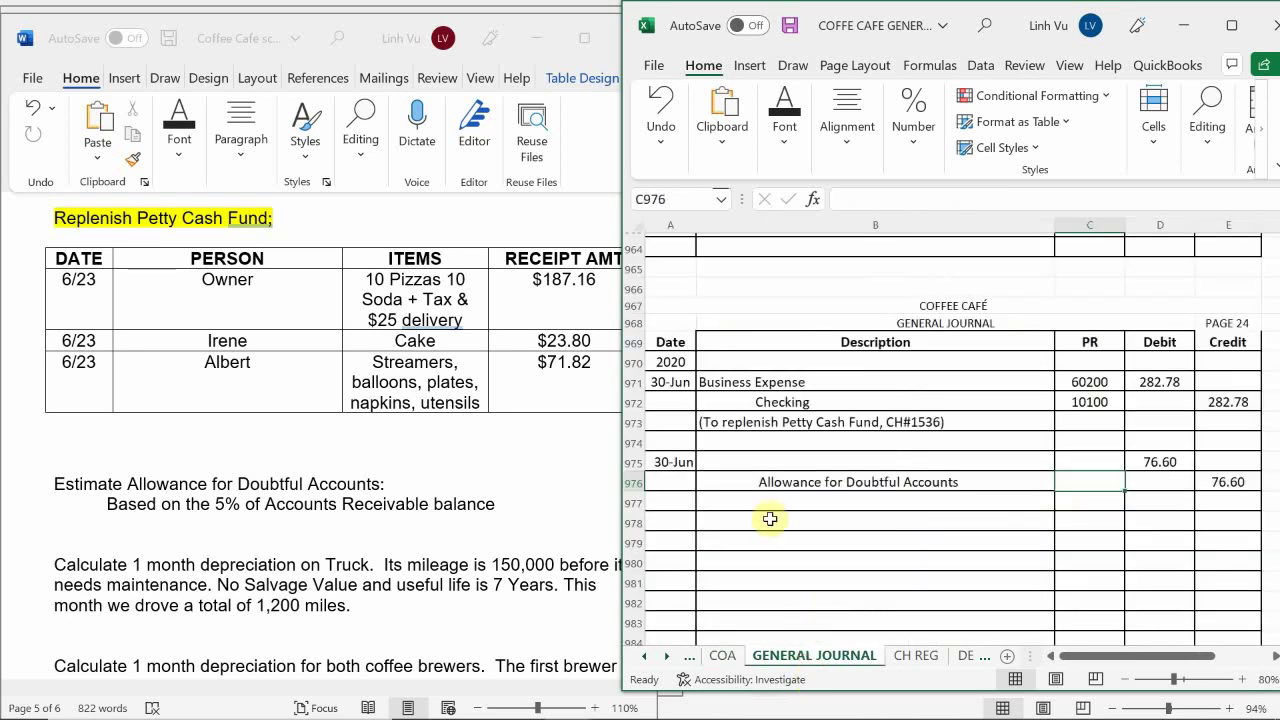
Enter Bad Debt Expense with post reference 65000 on the 30-Jun journal row
{"action": "left_click", "coordinate": [740, 462]}
{"action": "type", "text": "B"}
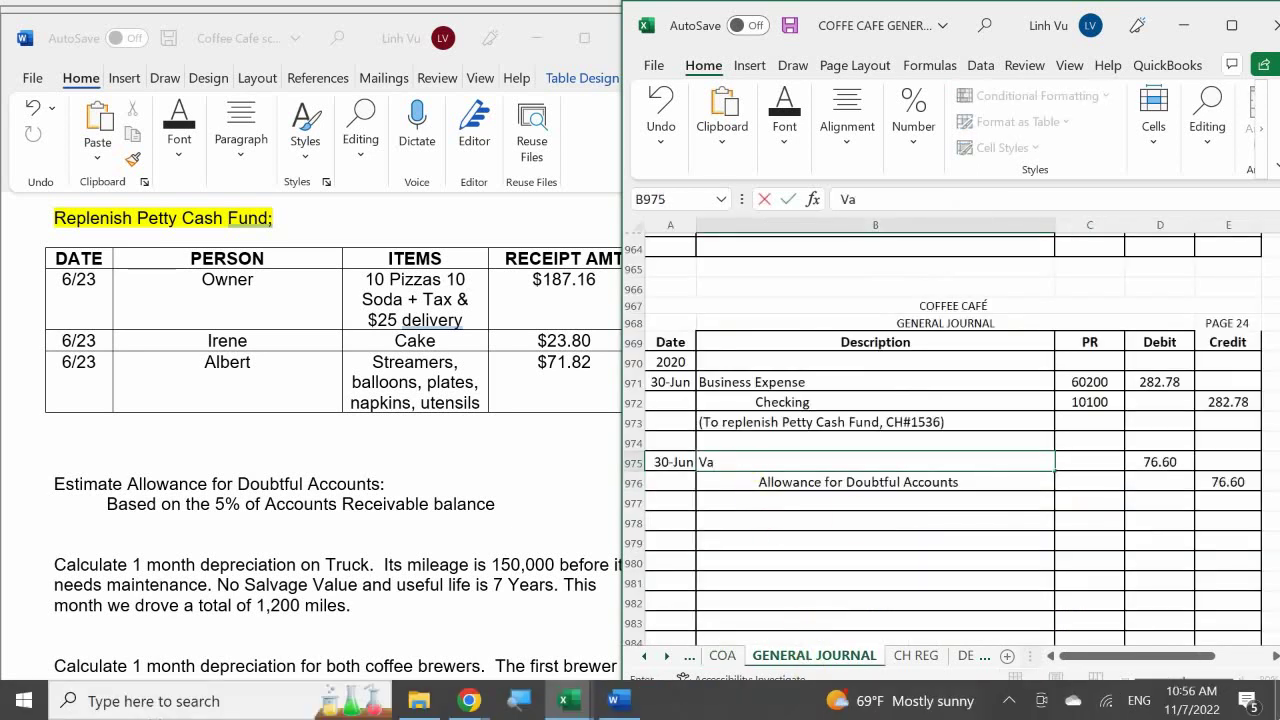
{"action": "type", "text": "ad Debt Expense"}
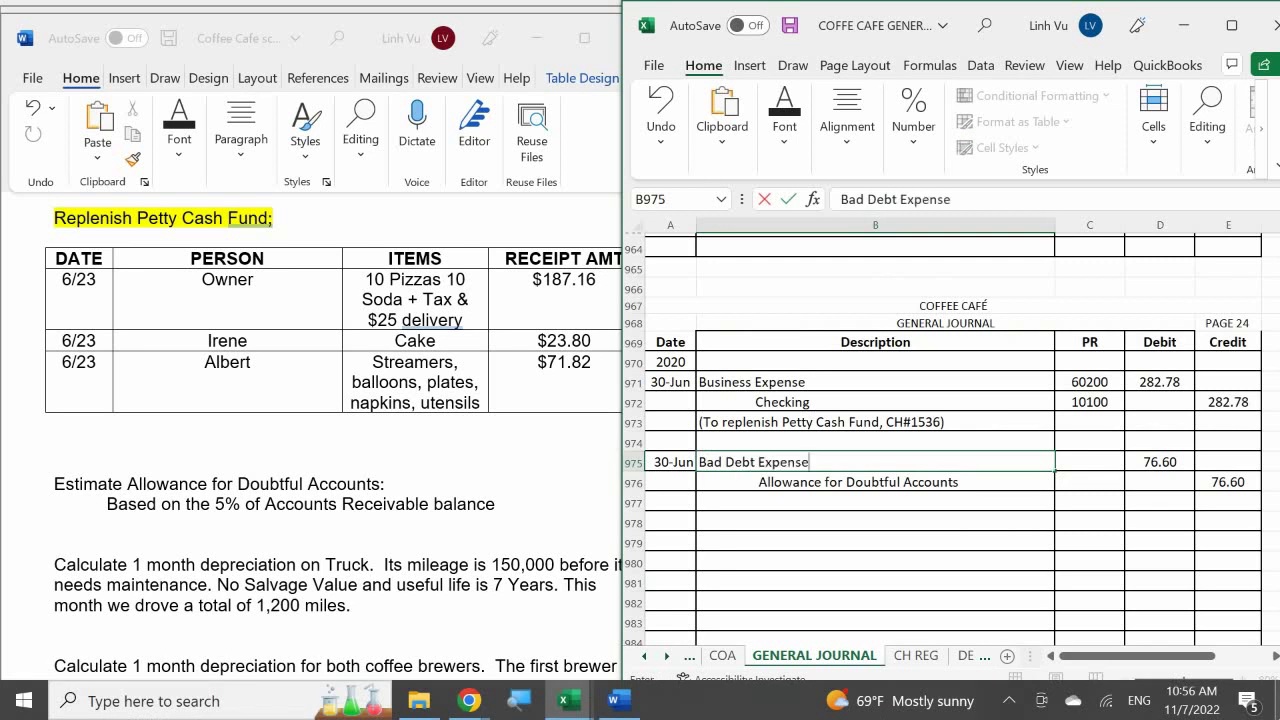
{"action": "key", "text": "Return"}
{"action": "key", "text": "Up"}
{"action": "key", "text": "Right"}
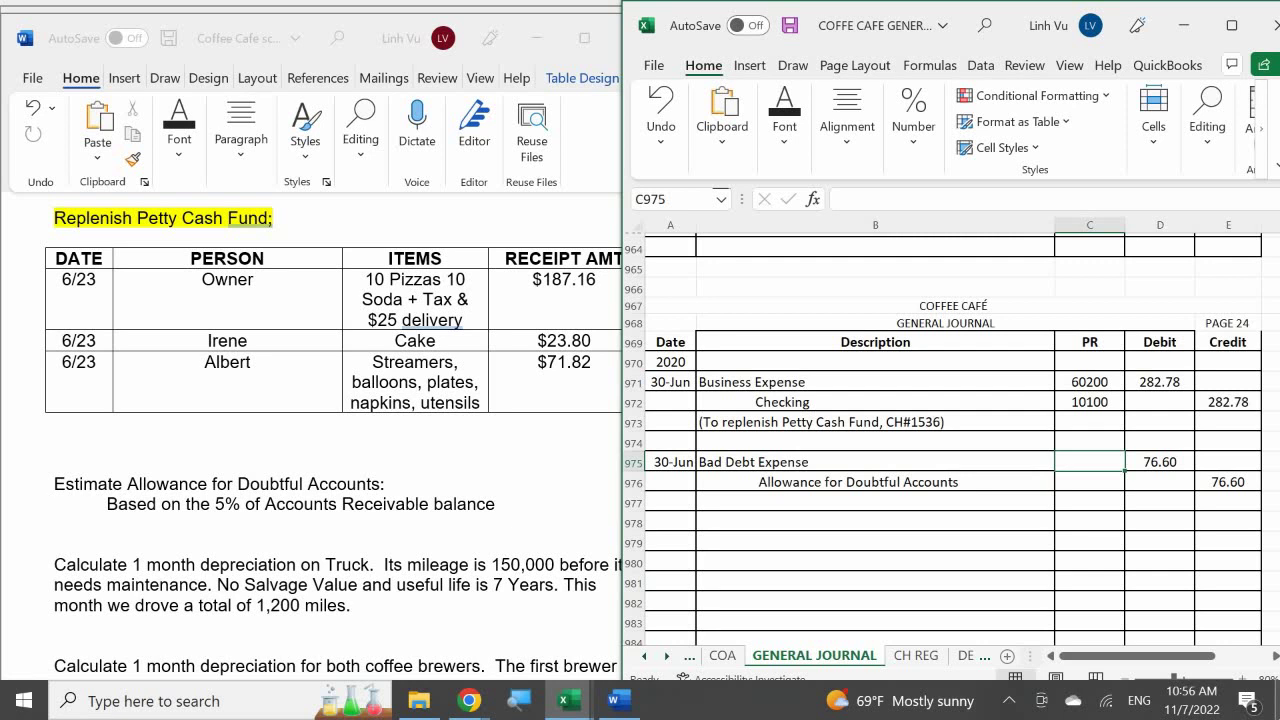
{"action": "type", "text": "65000"}
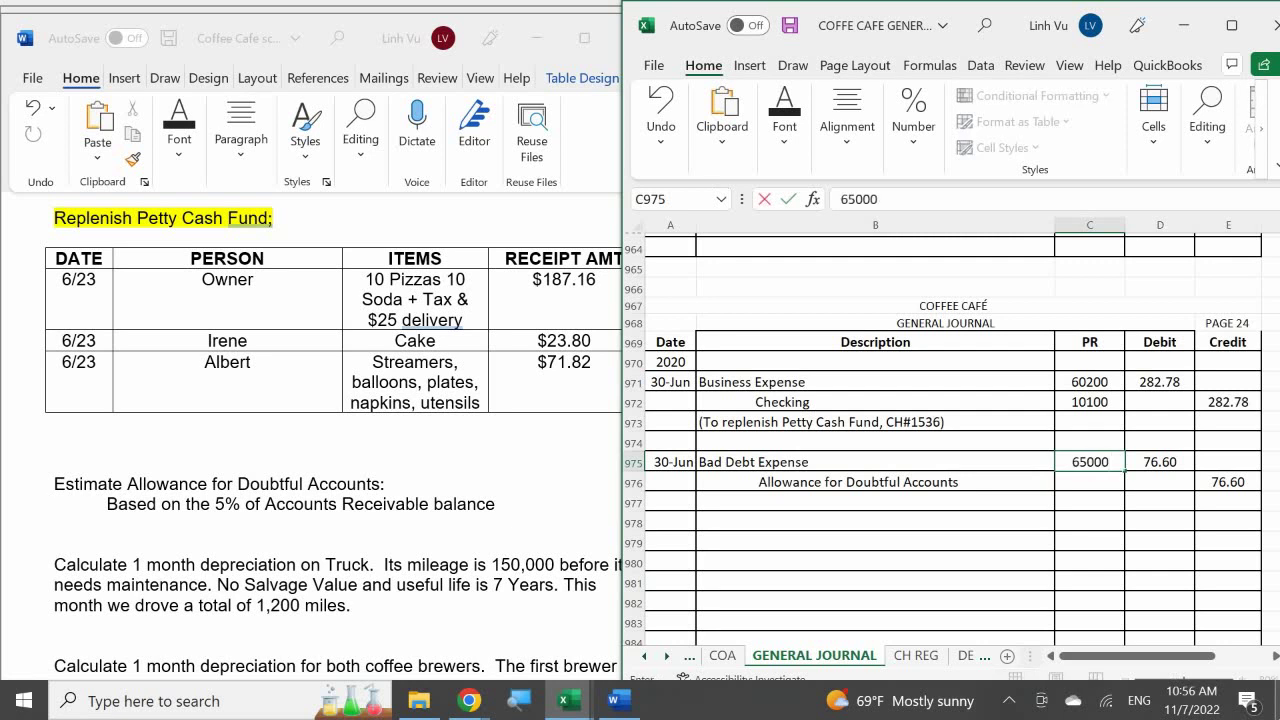
{"action": "key", "text": "Return"}
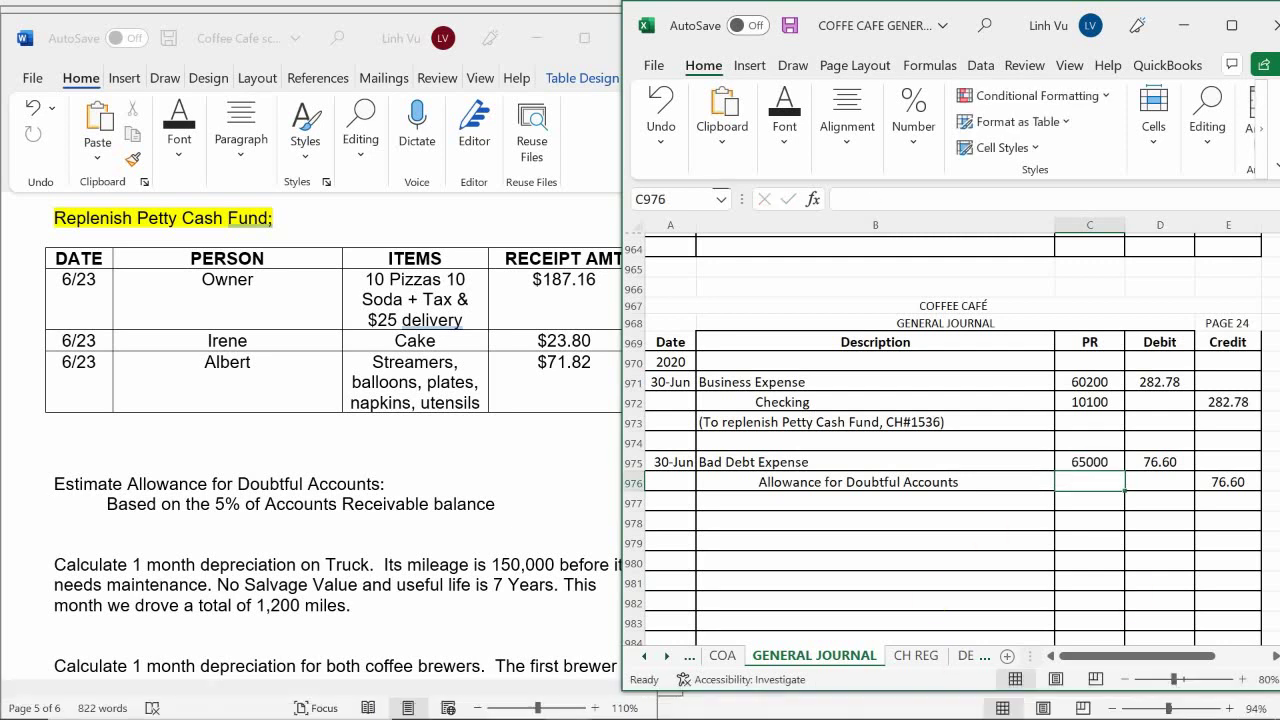
Find account 11100 on the COA sheet and enter it as the allowance line's post reference
{"action": "left_click", "coordinate": [722, 656]}
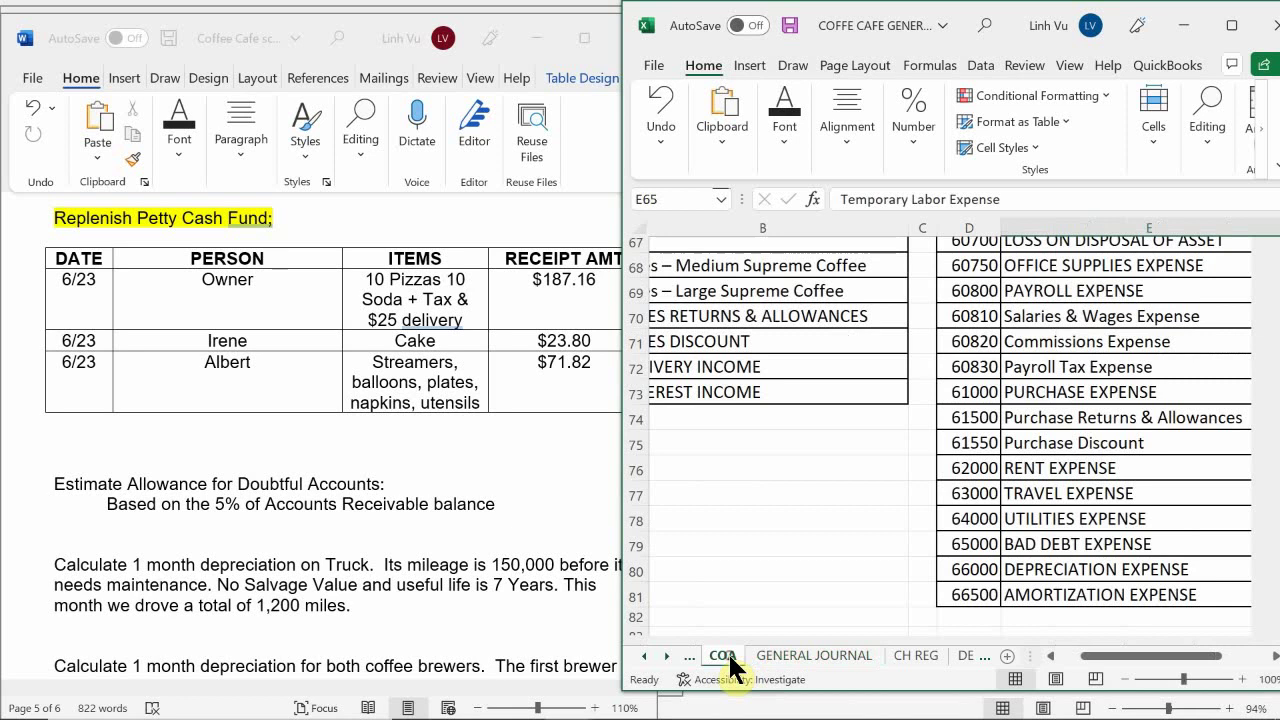
{"action": "scroll", "coordinate": [725, 460], "scroll_direction": "up", "scroll_amount": 20}
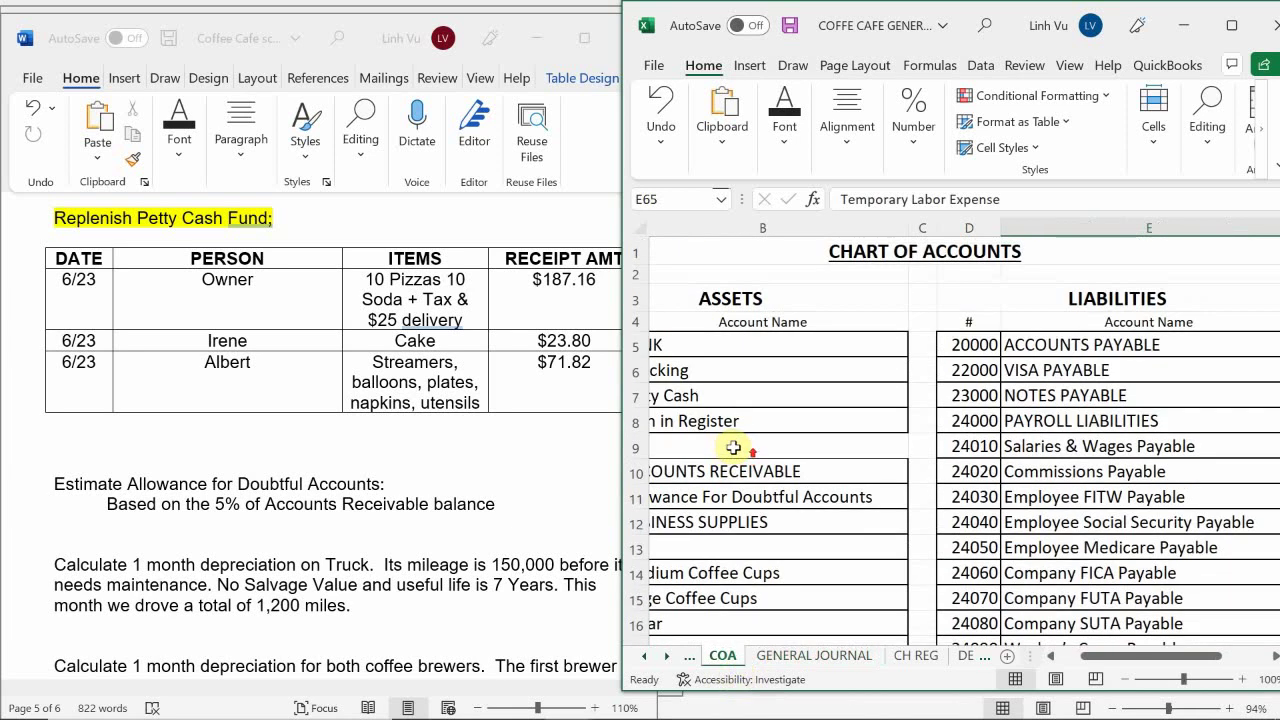
{"action": "scroll", "coordinate": [745, 449], "scroll_direction": "down", "scroll_amount": 2}
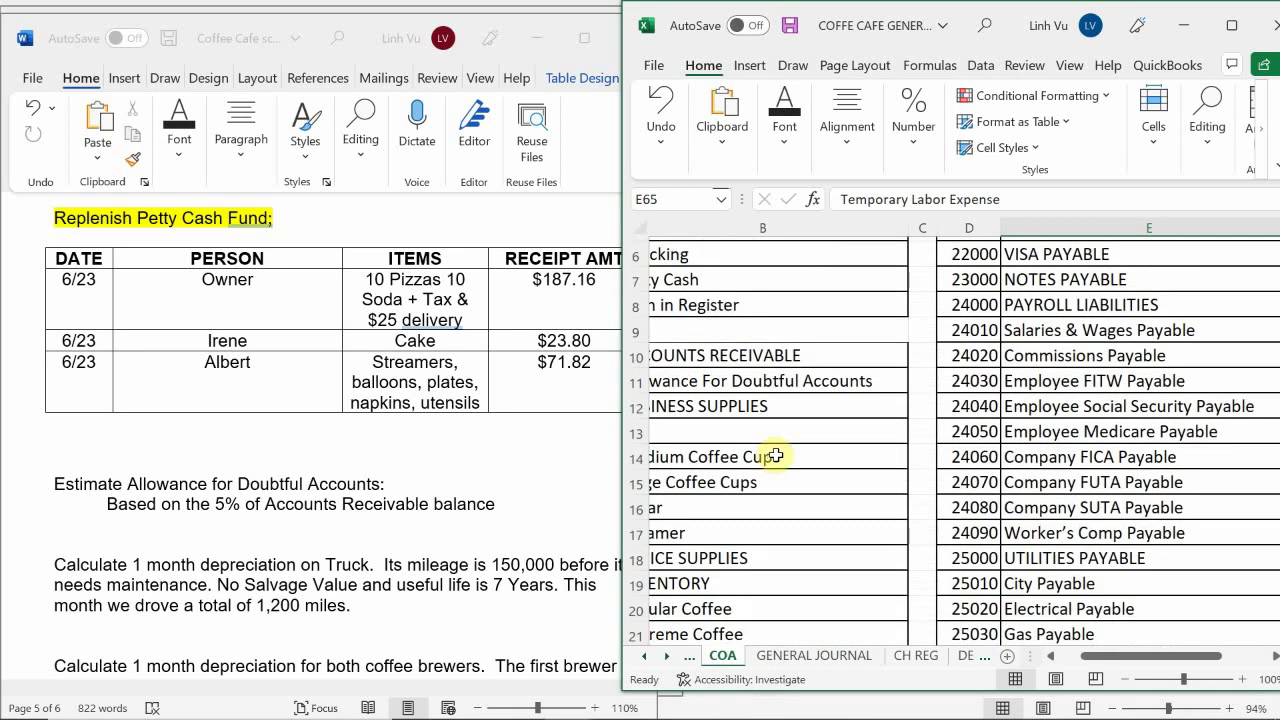
{"action": "left_click", "coordinate": [753, 507]}
{"action": "key", "text": "Left"}
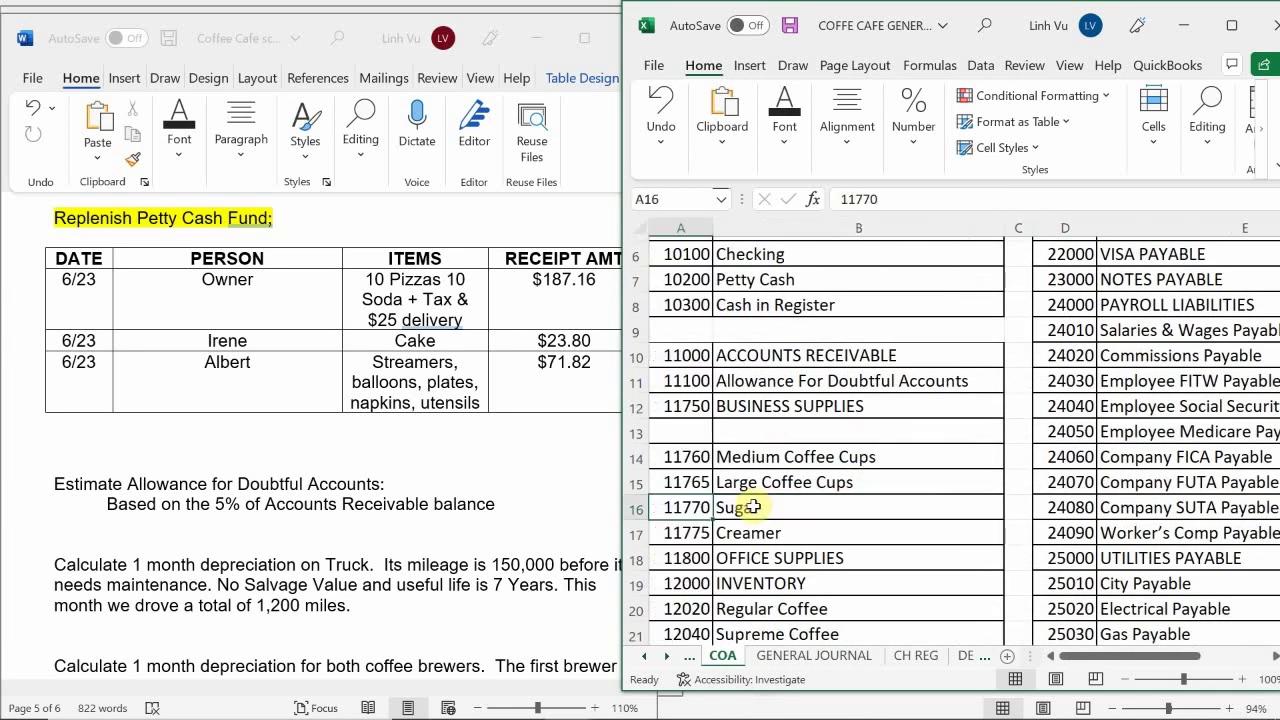
{"action": "scroll", "coordinate": [753, 507], "scroll_direction": "down", "scroll_amount": 1}
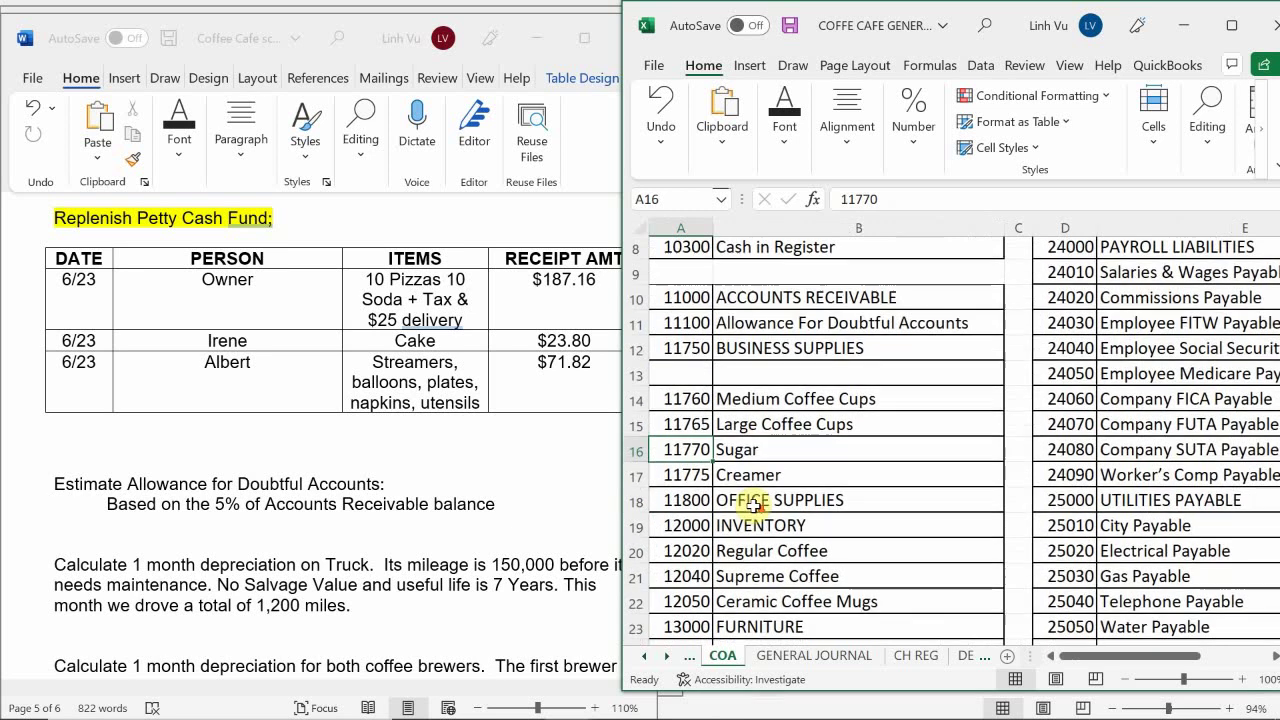
{"action": "scroll", "coordinate": [753, 507], "scroll_direction": "up", "scroll_amount": 2}
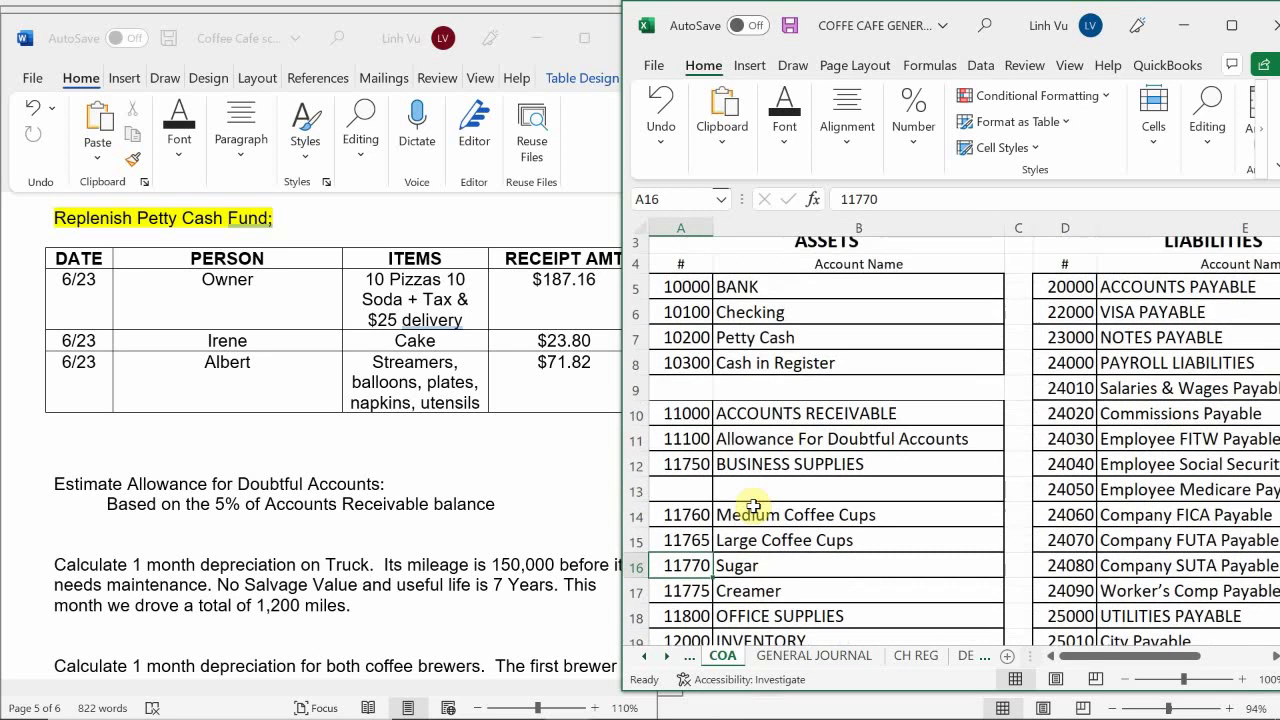
{"action": "left_click", "coordinate": [780, 658]}
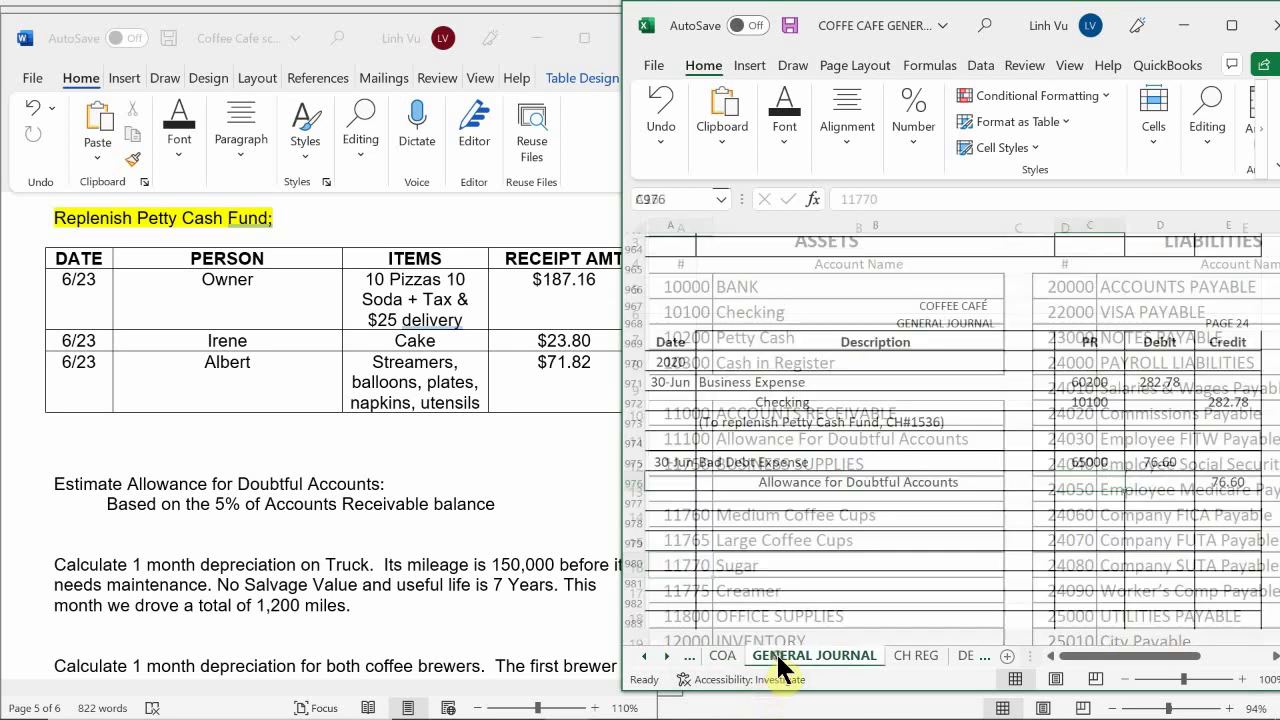
{"action": "double_click", "coordinate": [1088, 487]}
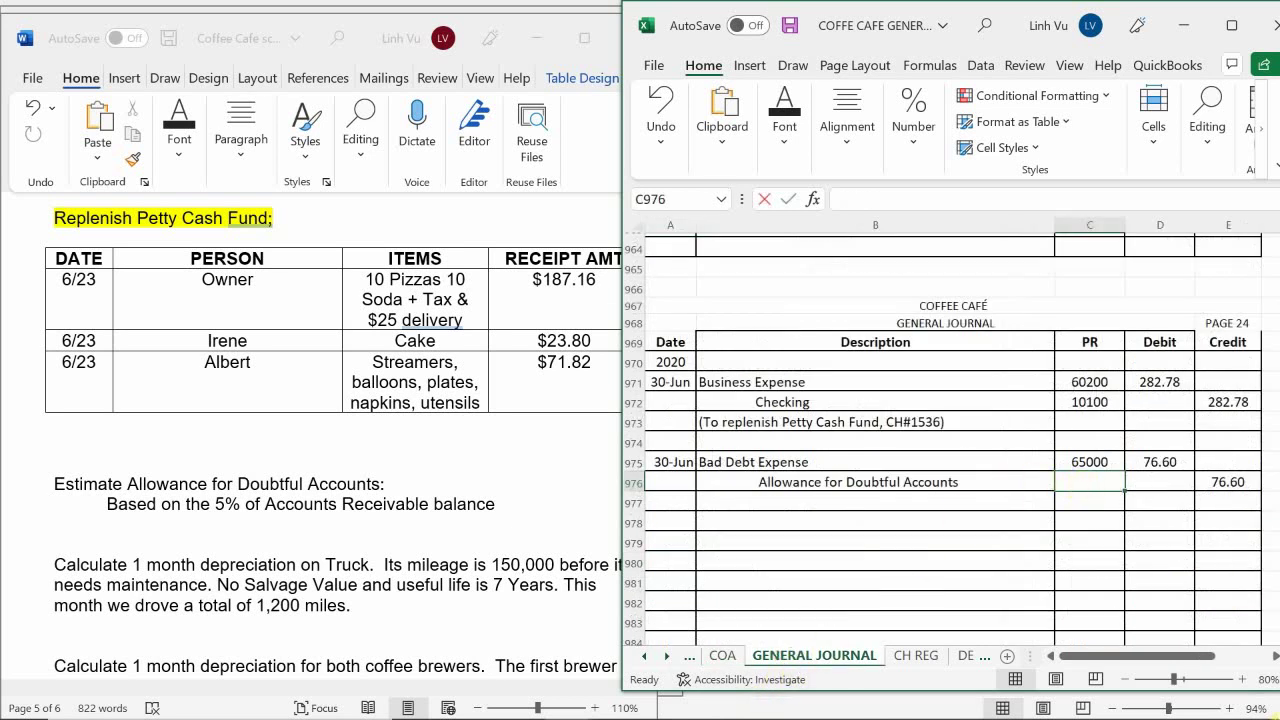
{"action": "type", "text": "11100"}
{"action": "key", "text": "Return"}
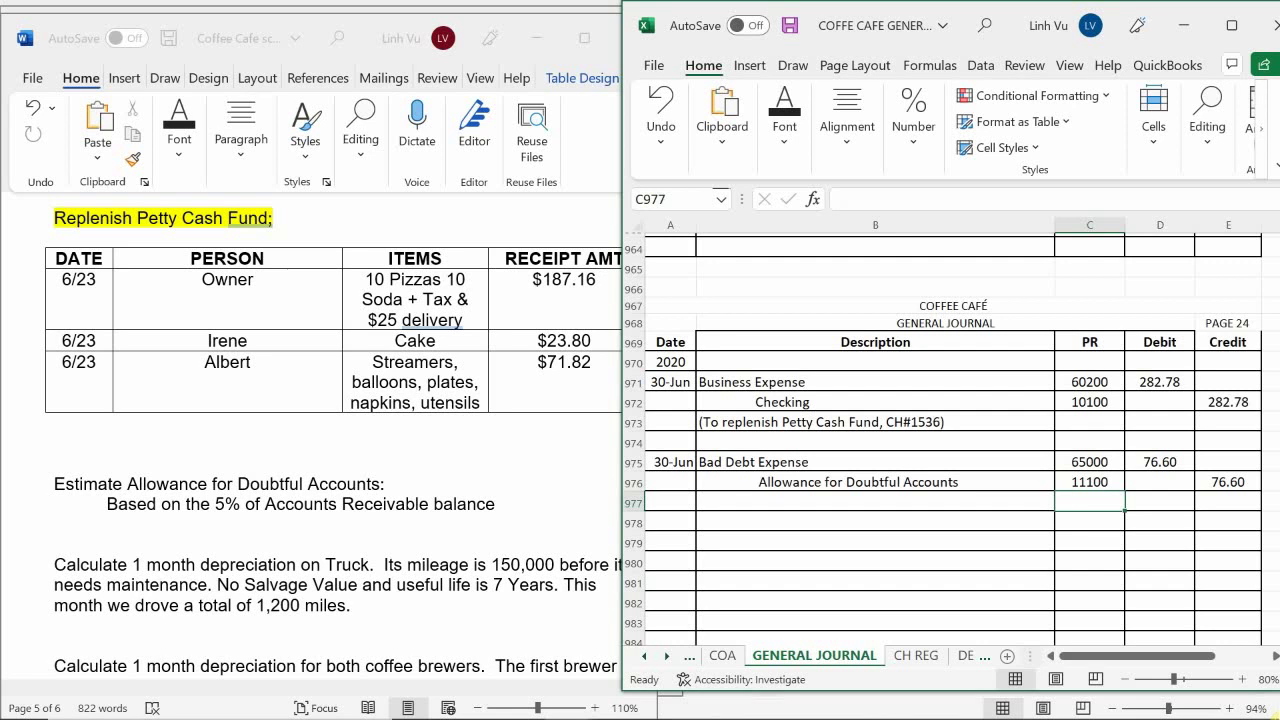
Type '(Uncollectible Debt based on 5% of A/R)' in B977 beneath the allowance line
{"action": "left_click", "coordinate": [723, 500]}
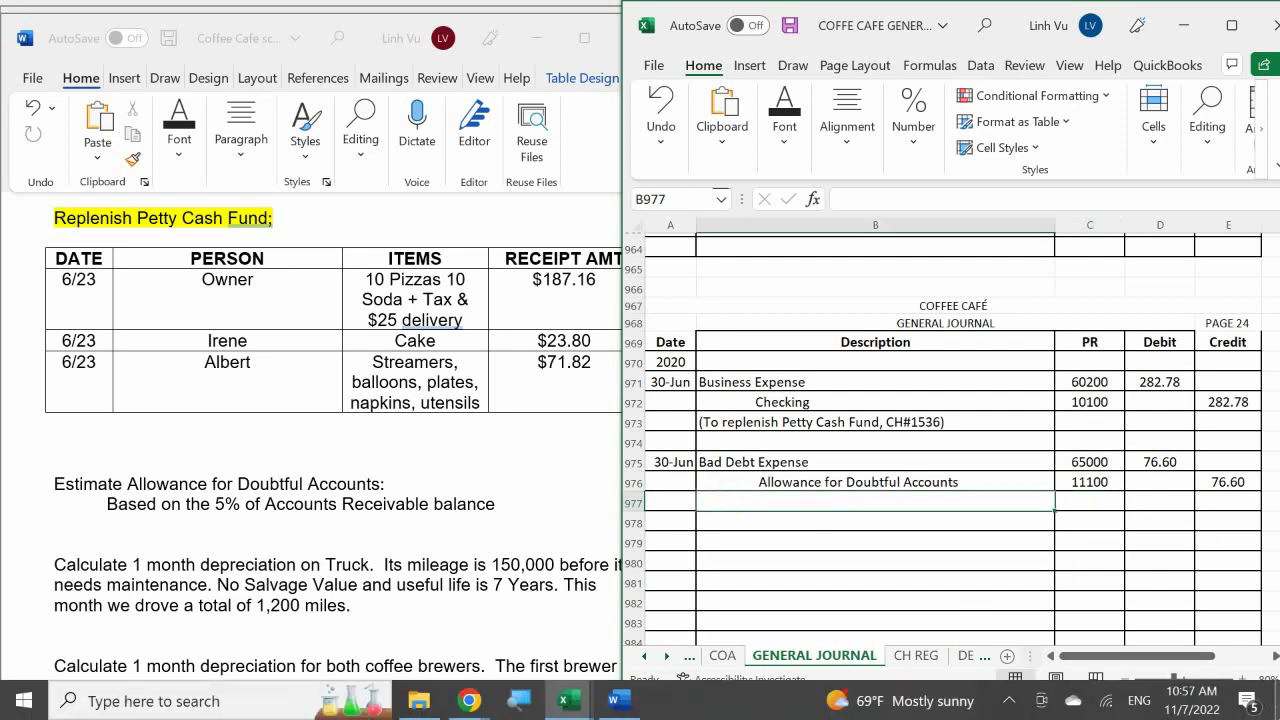
{"action": "type", "text": "("}
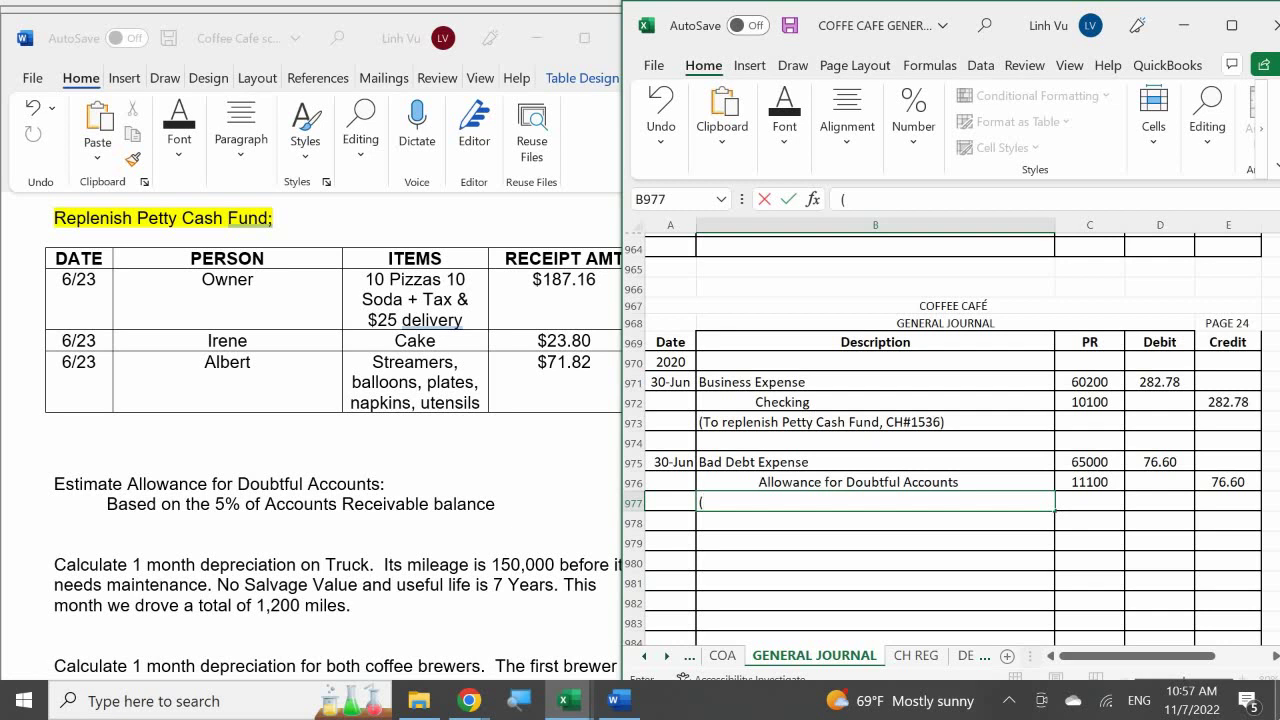
{"action": "type", "text": "Uncollectible B"}
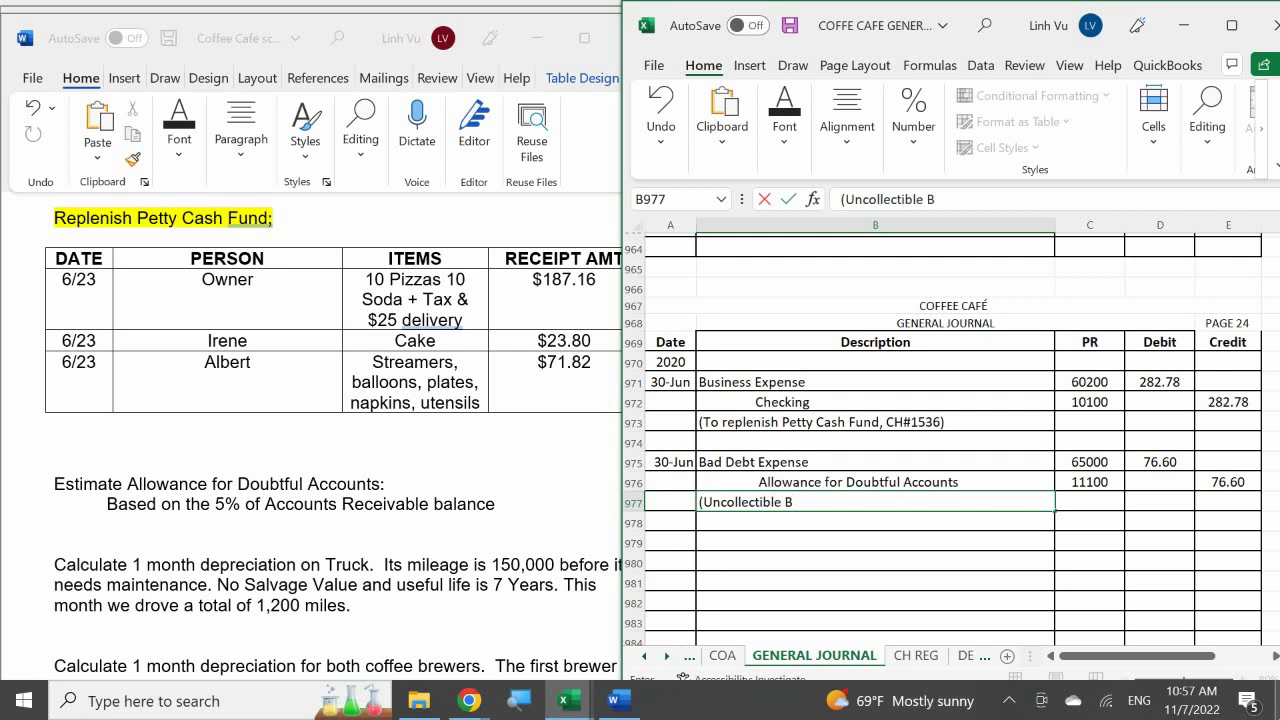
{"action": "key", "text": "BackSpace"}
{"action": "type", "text": "Debt based on"}
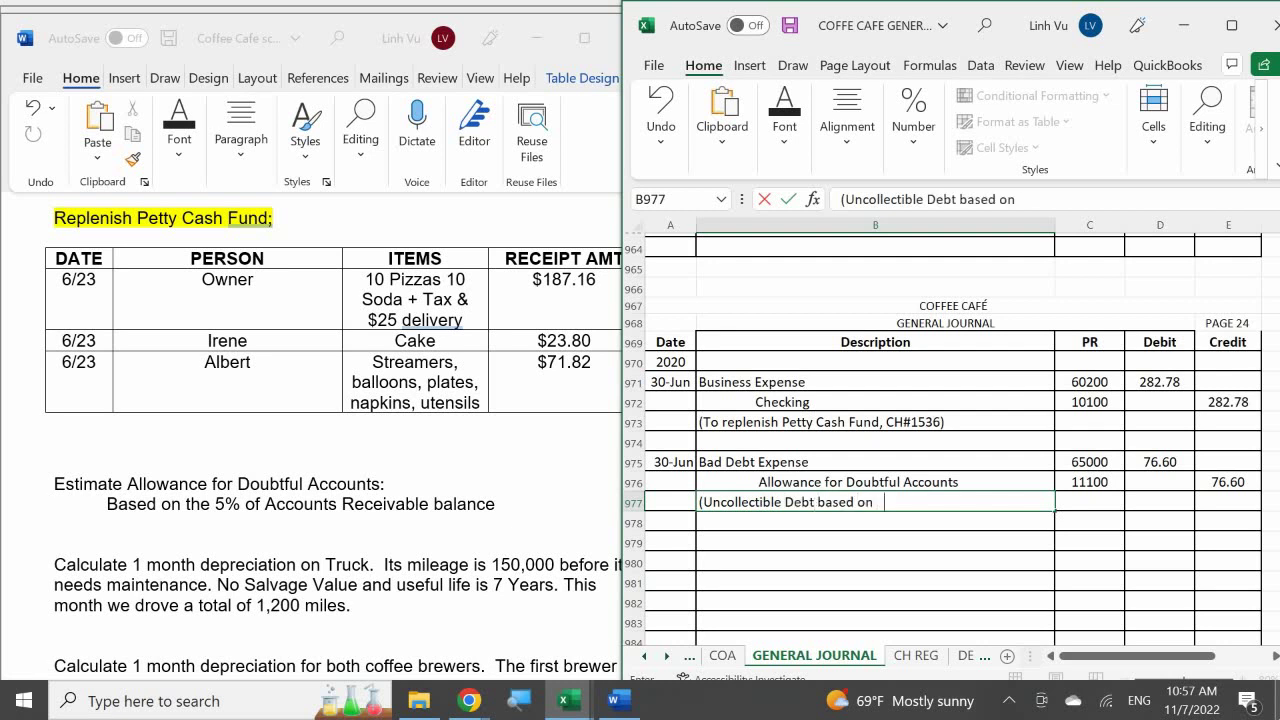
{"action": "type", "text": " 5% of A/R)"}
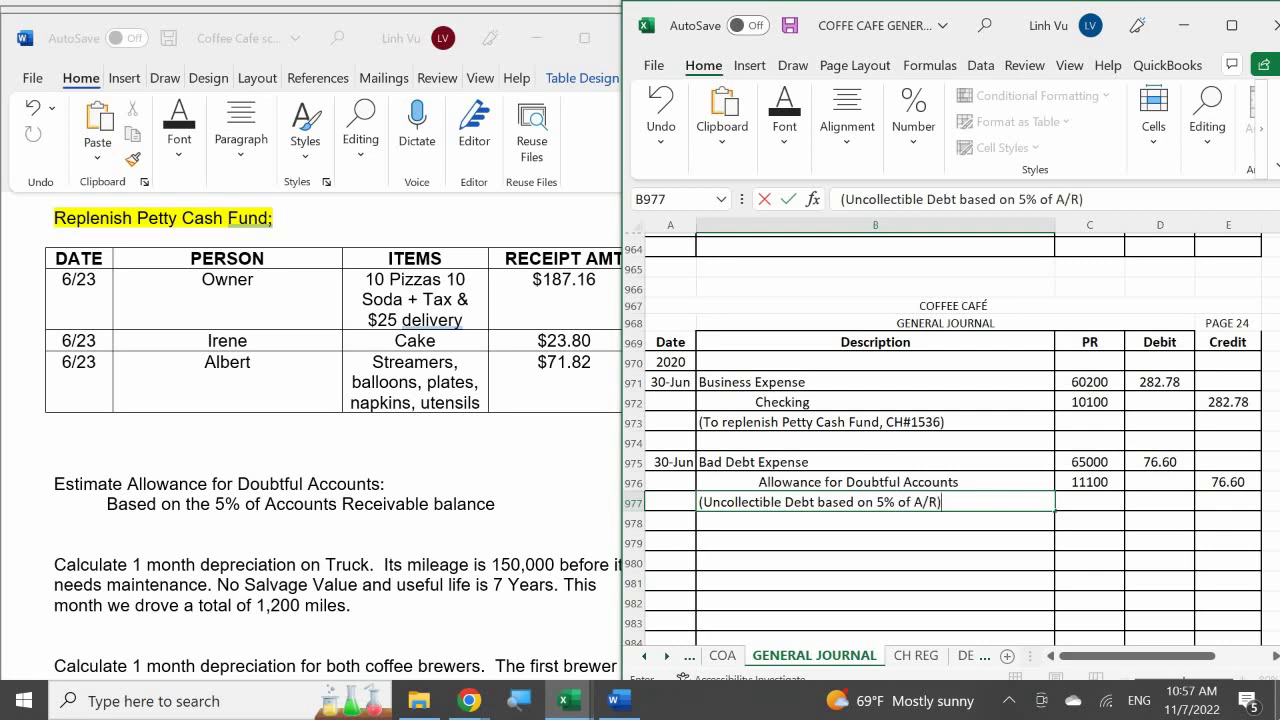
{"action": "key", "text": "Return"}
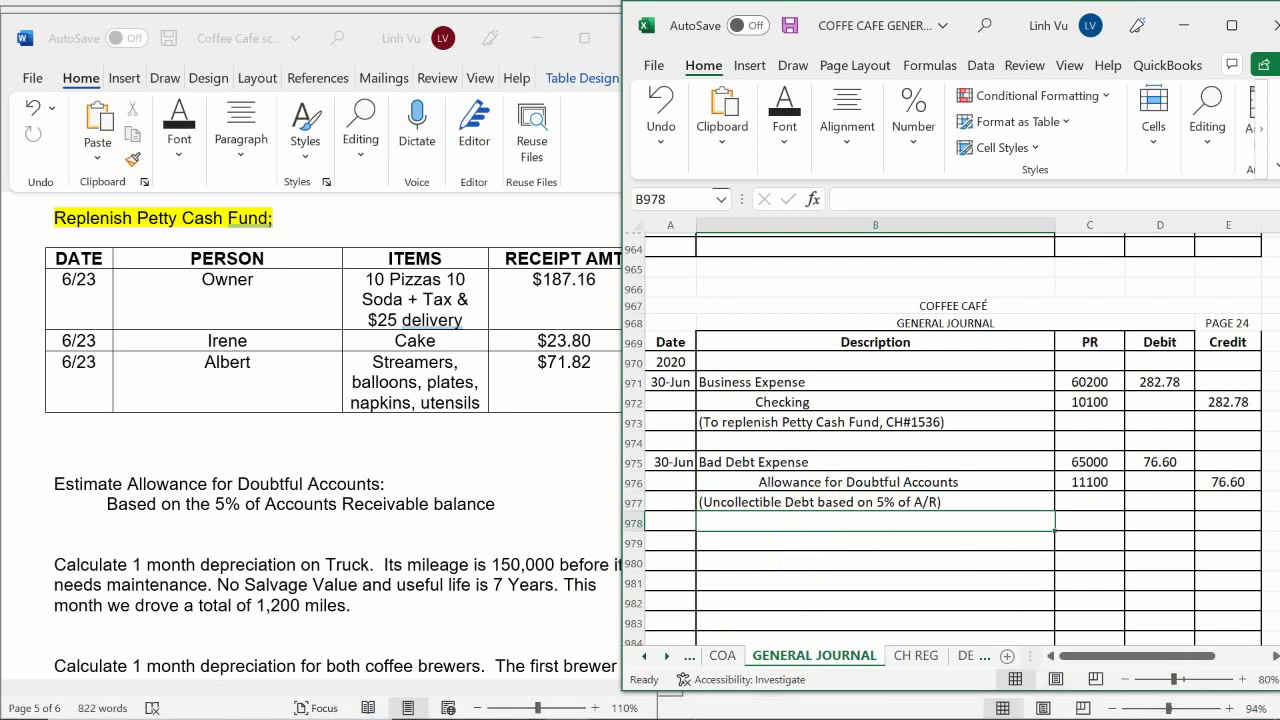
Bring the ledger workbook forward and go to the Bad Debt Expense account on EXPENSES - OP
{"action": "mouse_move", "coordinate": [623, 686]}
{"action": "left_click", "coordinate": [566, 703]}
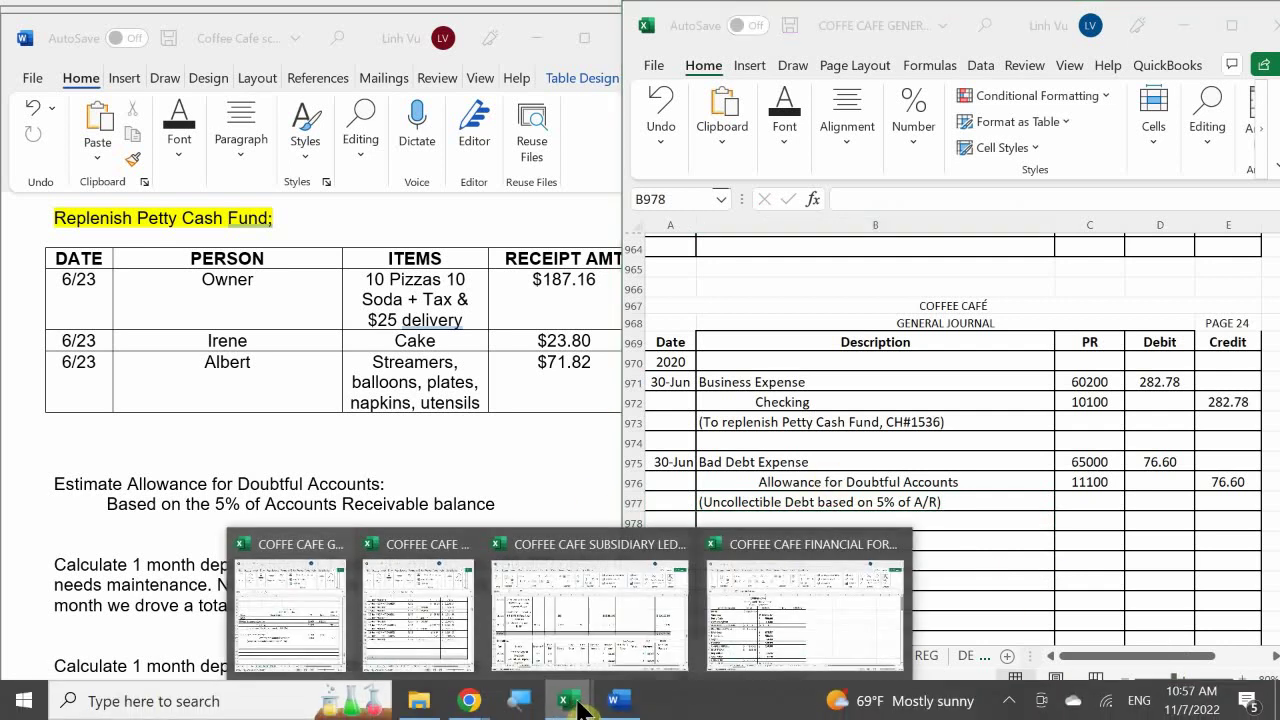
{"action": "left_click", "coordinate": [456, 640]}
{"action": "left_click", "coordinate": [385, 558]}
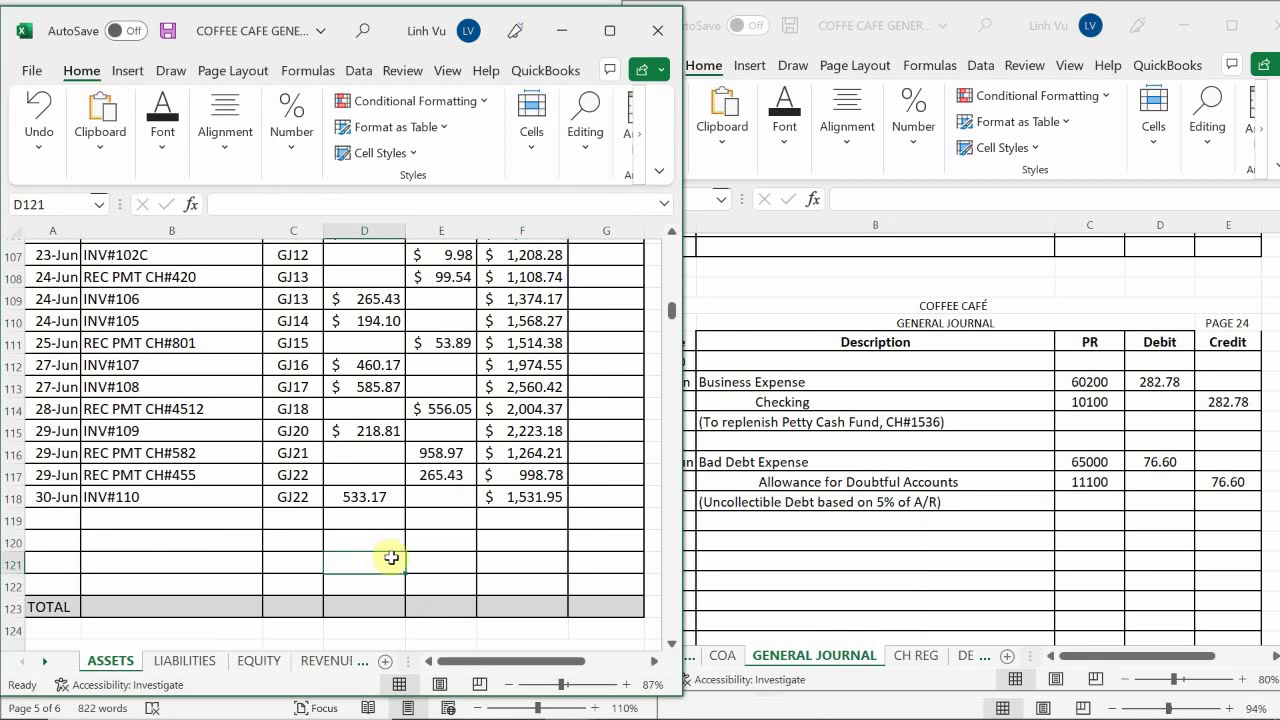
{"action": "scroll", "coordinate": [391, 558], "scroll_direction": "down", "scroll_amount": 4}
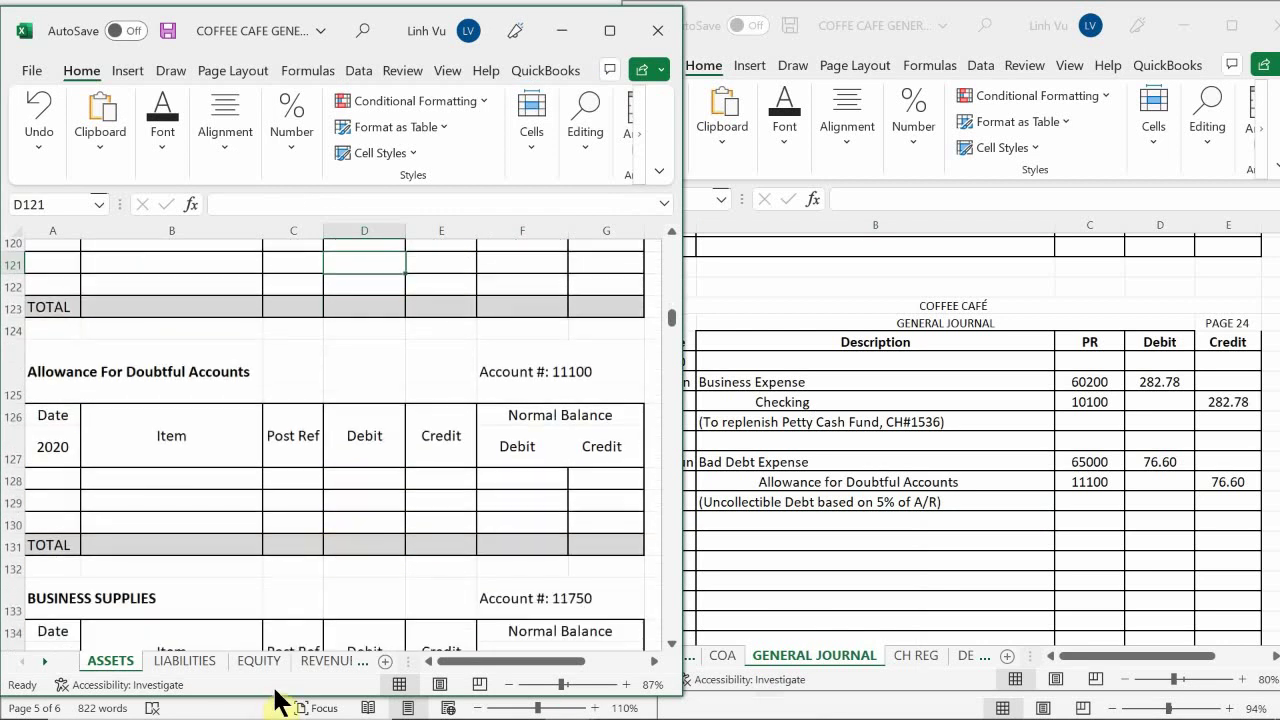
{"action": "left_click", "coordinate": [357, 663]}
{"action": "left_click", "coordinate": [337, 663]}
{"action": "left_click", "coordinate": [314, 663]}
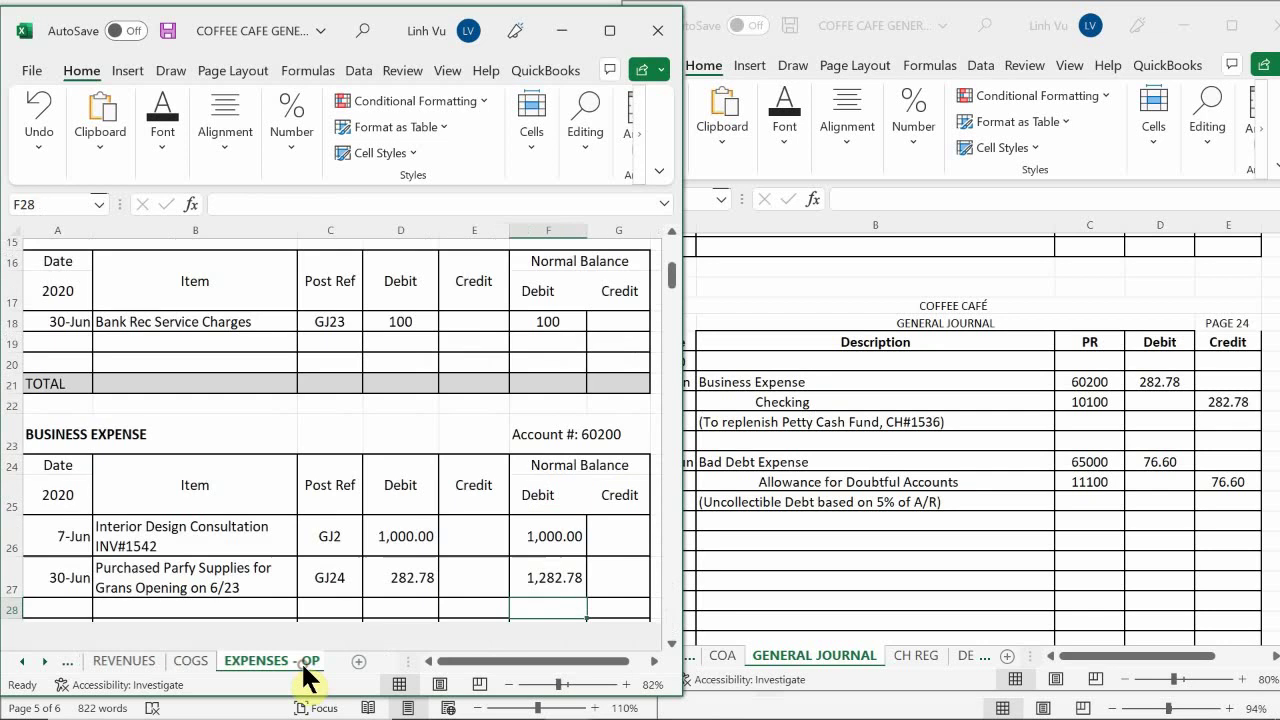
{"action": "left_click", "coordinate": [277, 578]}
{"action": "scroll", "coordinate": [257, 571], "scroll_direction": "down", "scroll_amount": 20}
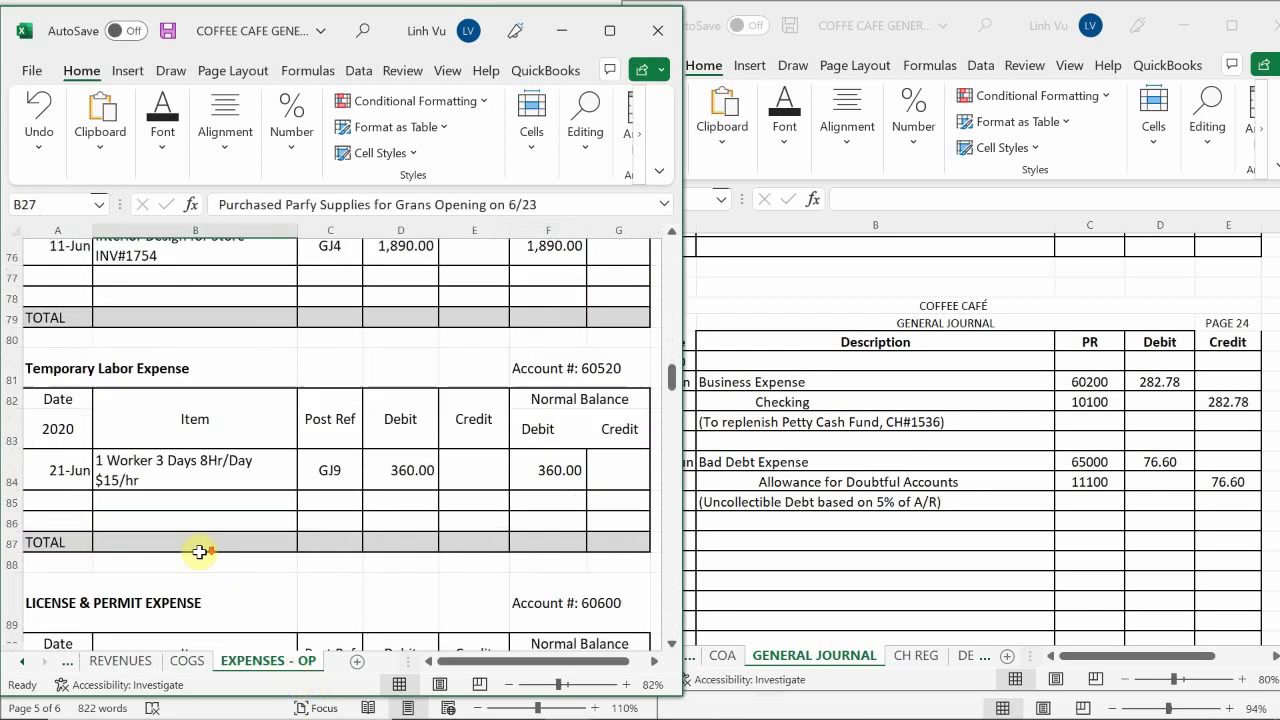
{"action": "scroll", "coordinate": [176, 549], "scroll_direction": "down", "scroll_amount": 20}
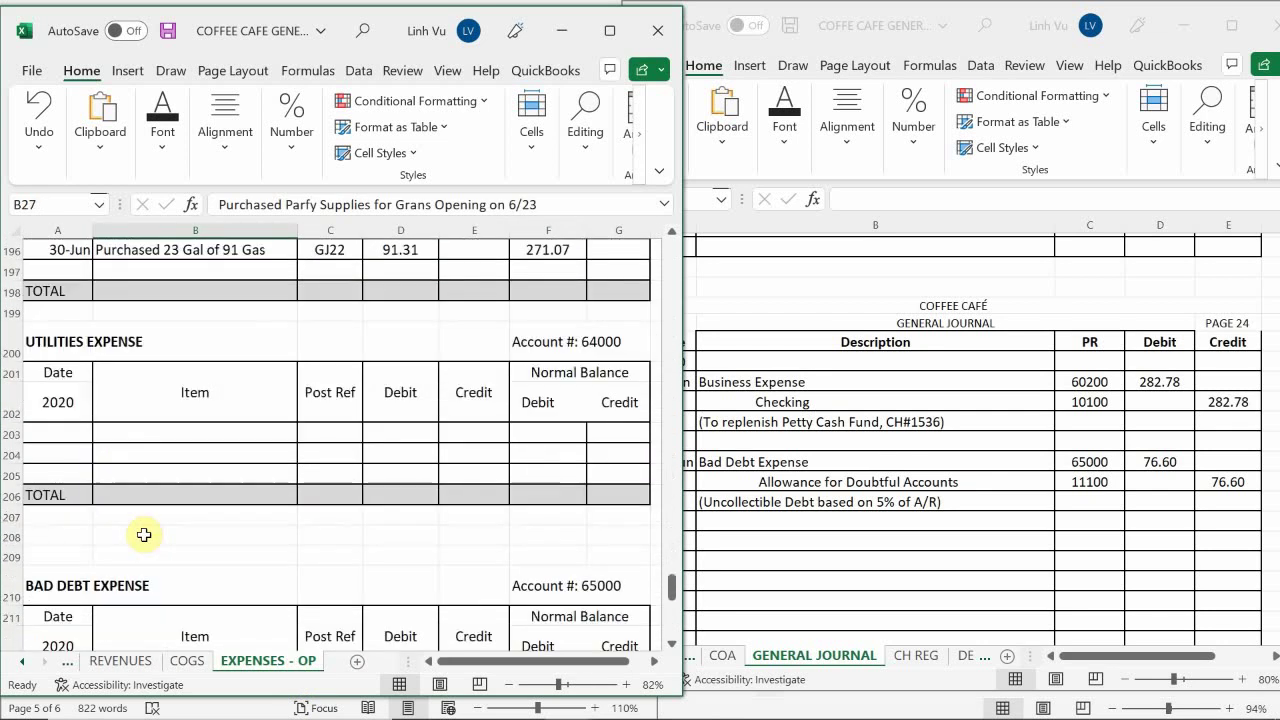
{"action": "scroll", "coordinate": [144, 535], "scroll_direction": "down", "scroll_amount": 5}
{"action": "scroll", "coordinate": [144, 535], "scroll_direction": "up", "scroll_amount": 8}
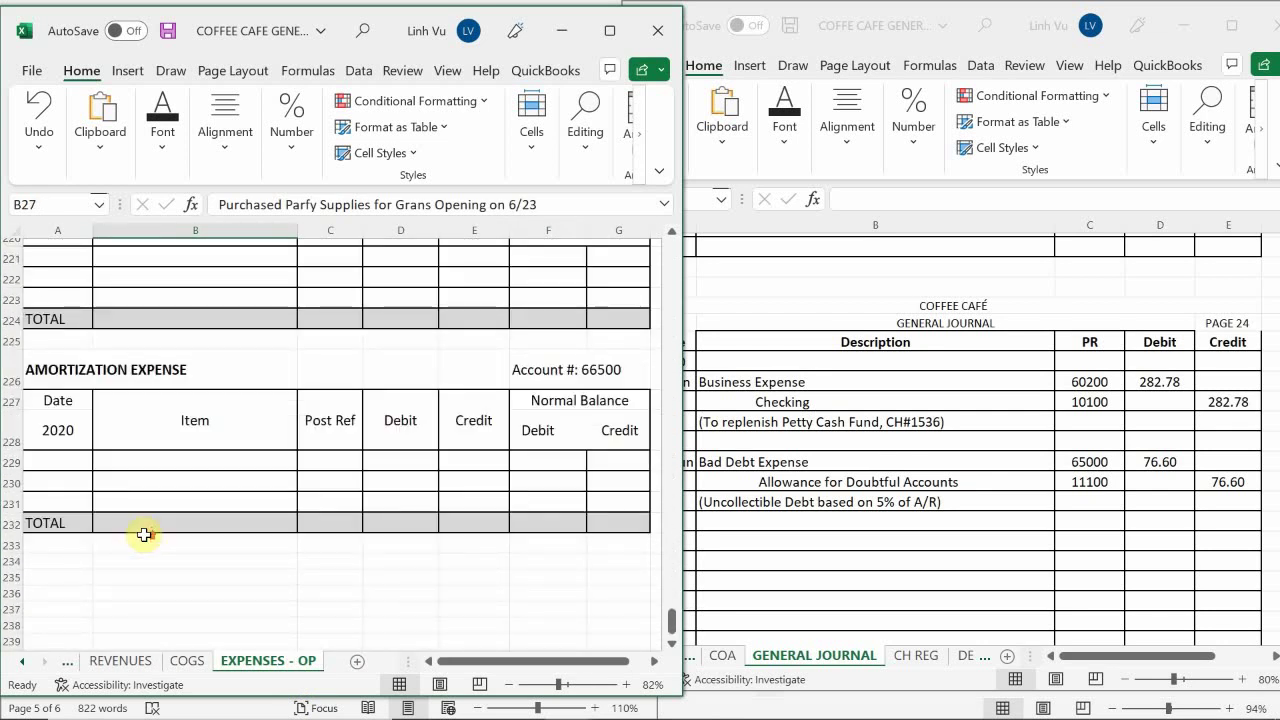
{"action": "scroll", "coordinate": [144, 535], "scroll_direction": "up", "scroll_amount": 4}
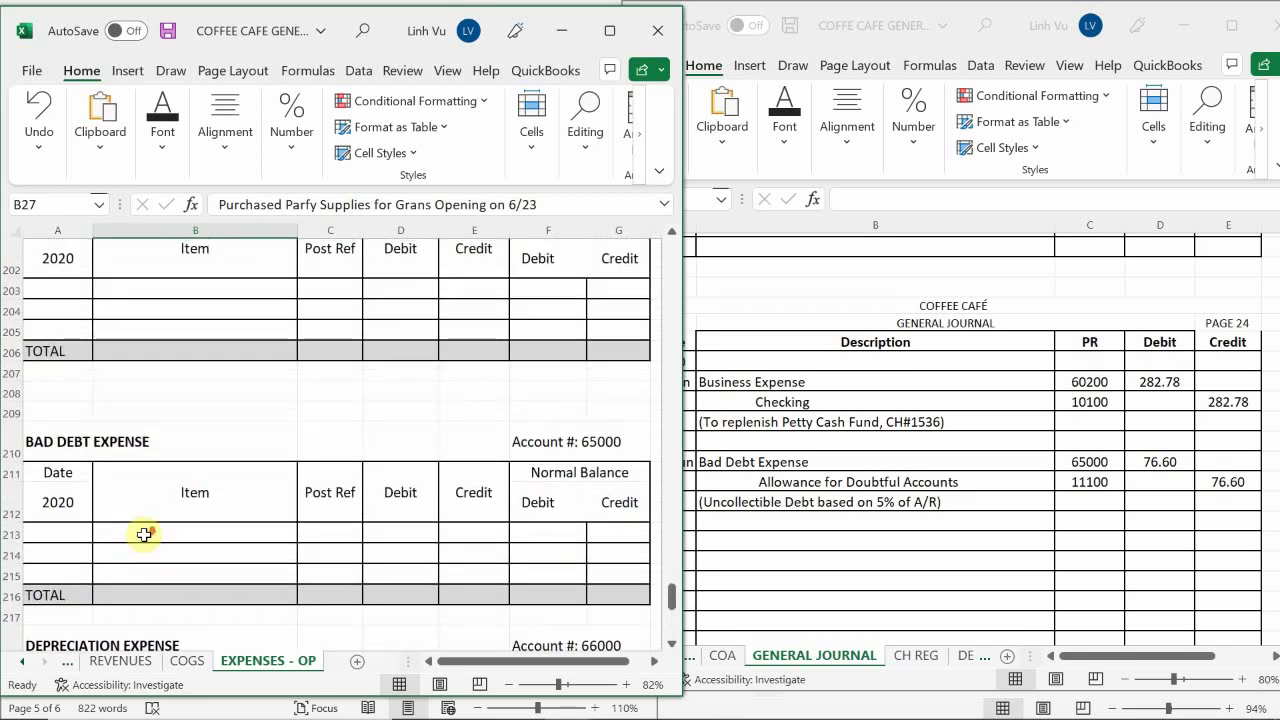
{"action": "scroll", "coordinate": [144, 535], "scroll_direction": "down", "scroll_amount": 3}
{"action": "scroll", "coordinate": [144, 535], "scroll_direction": "up", "scroll_amount": 3}
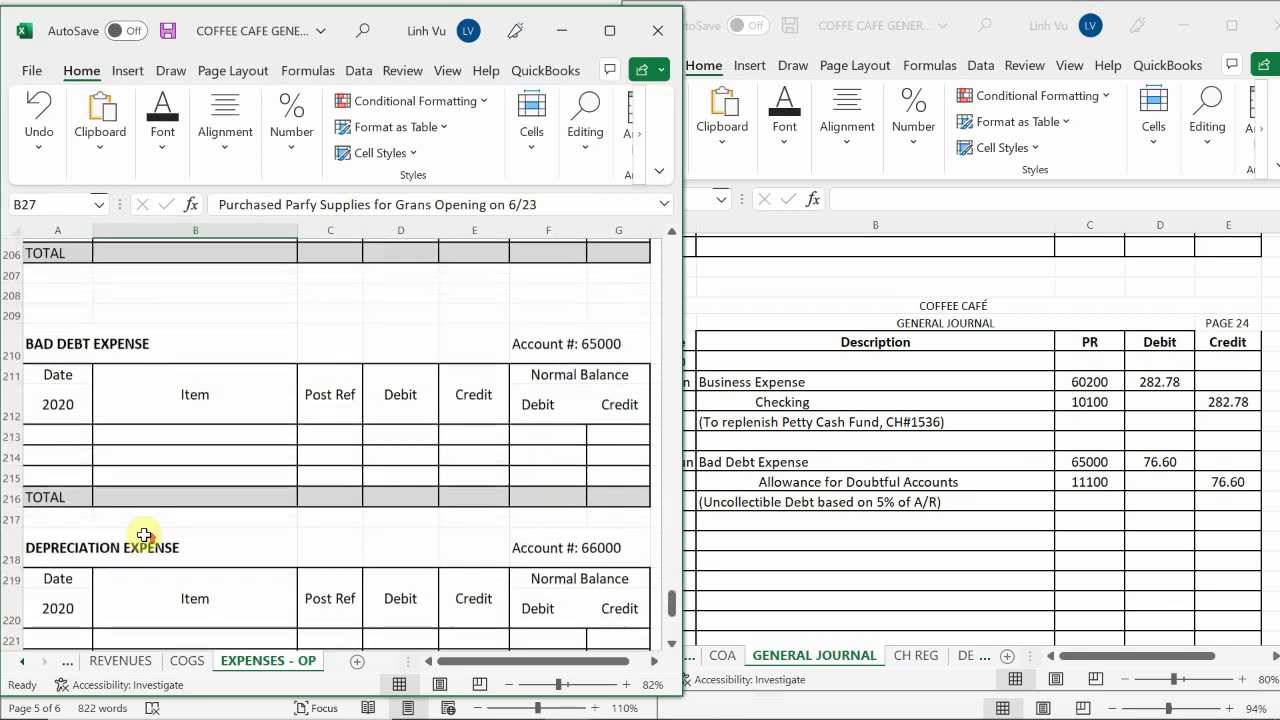
Enter date 6/30 and item '5% of A/R' in row 213 of the Bad Debt Expense ledger
{"action": "left_click", "coordinate": [48, 486]}
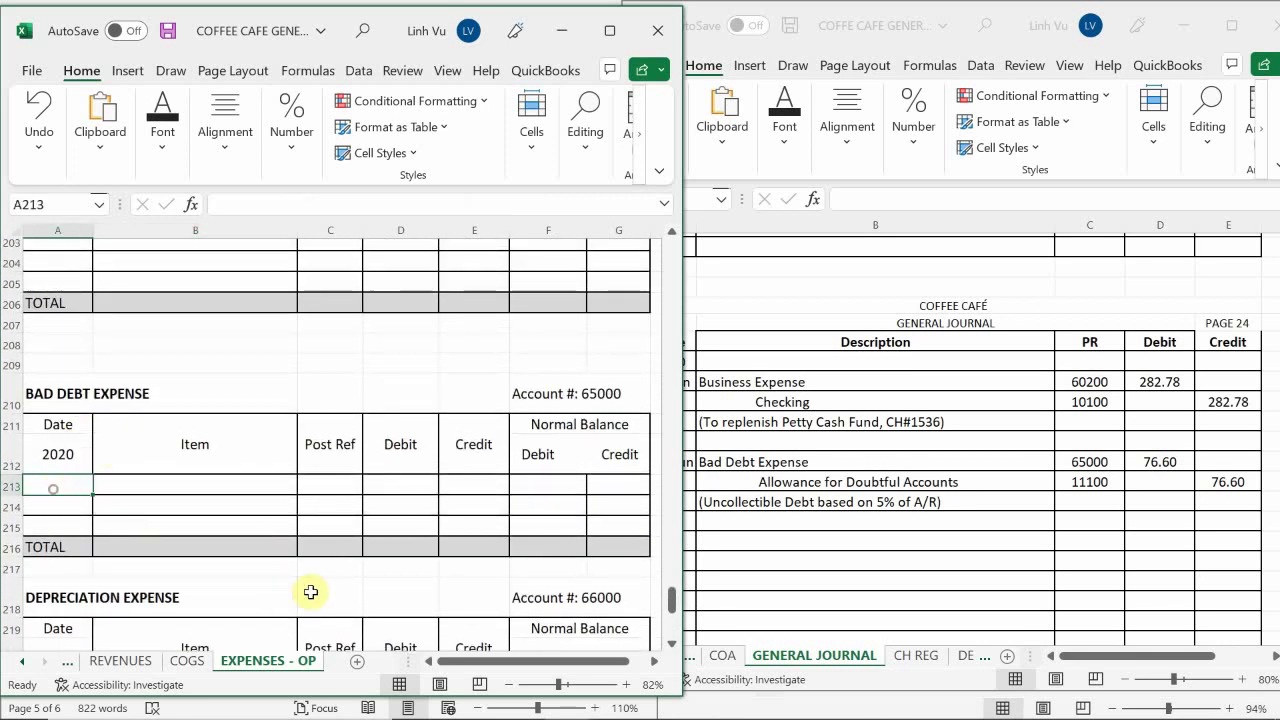
{"action": "key", "text": "BackSpace"}
{"action": "type", "text": "6/30"}
{"action": "key", "text": "Return"}
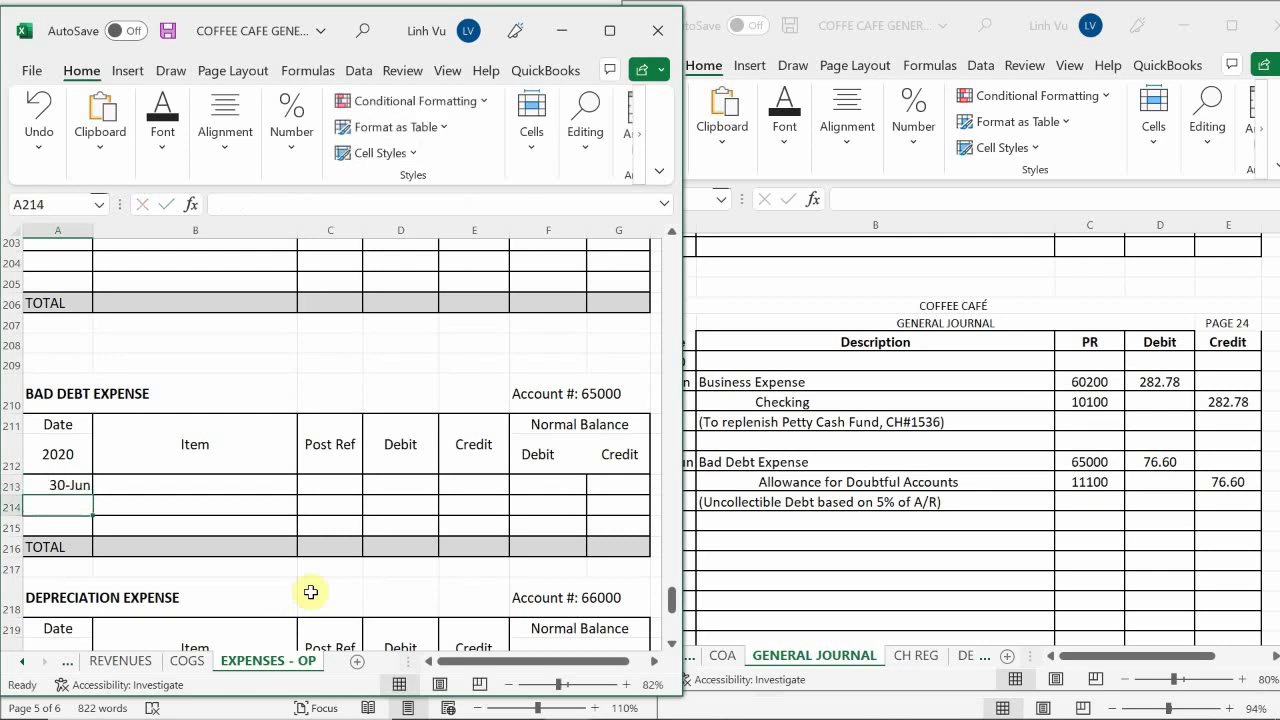
{"action": "key", "text": "Up"}
{"action": "key", "text": "Right"}
{"action": "type", "text": "5%"}
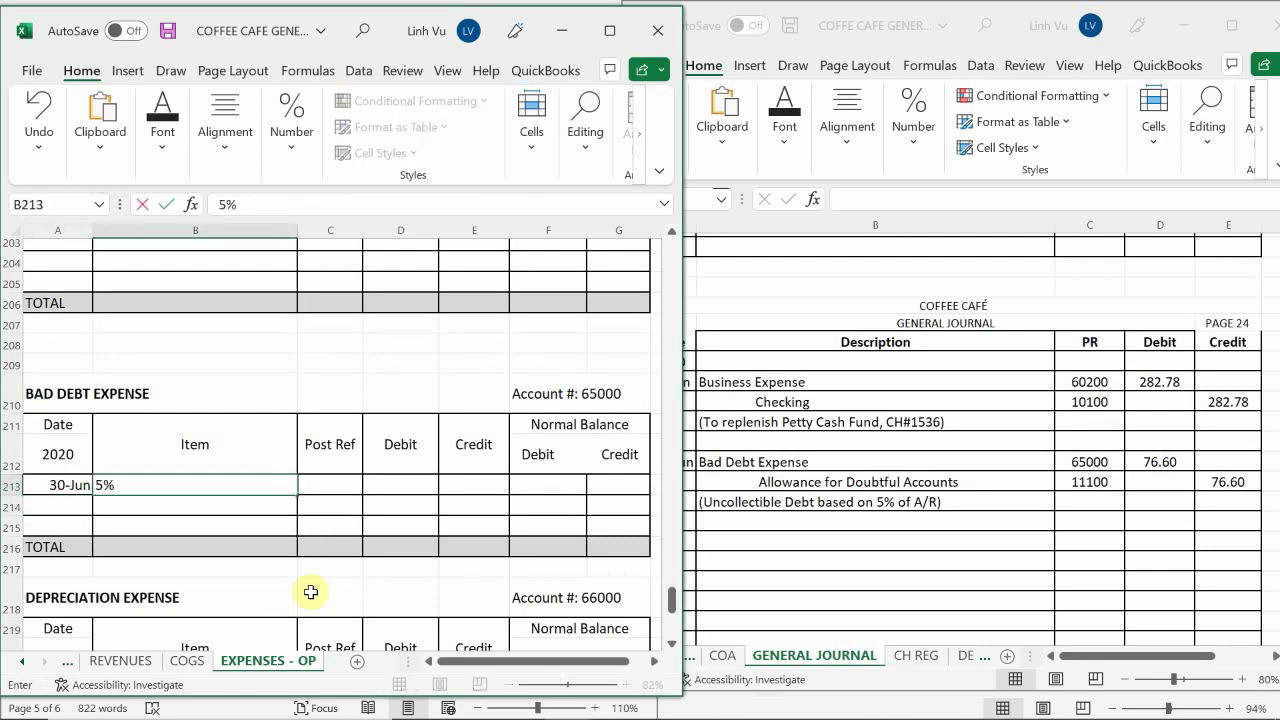
{"action": "type", "text": " of A/R"}
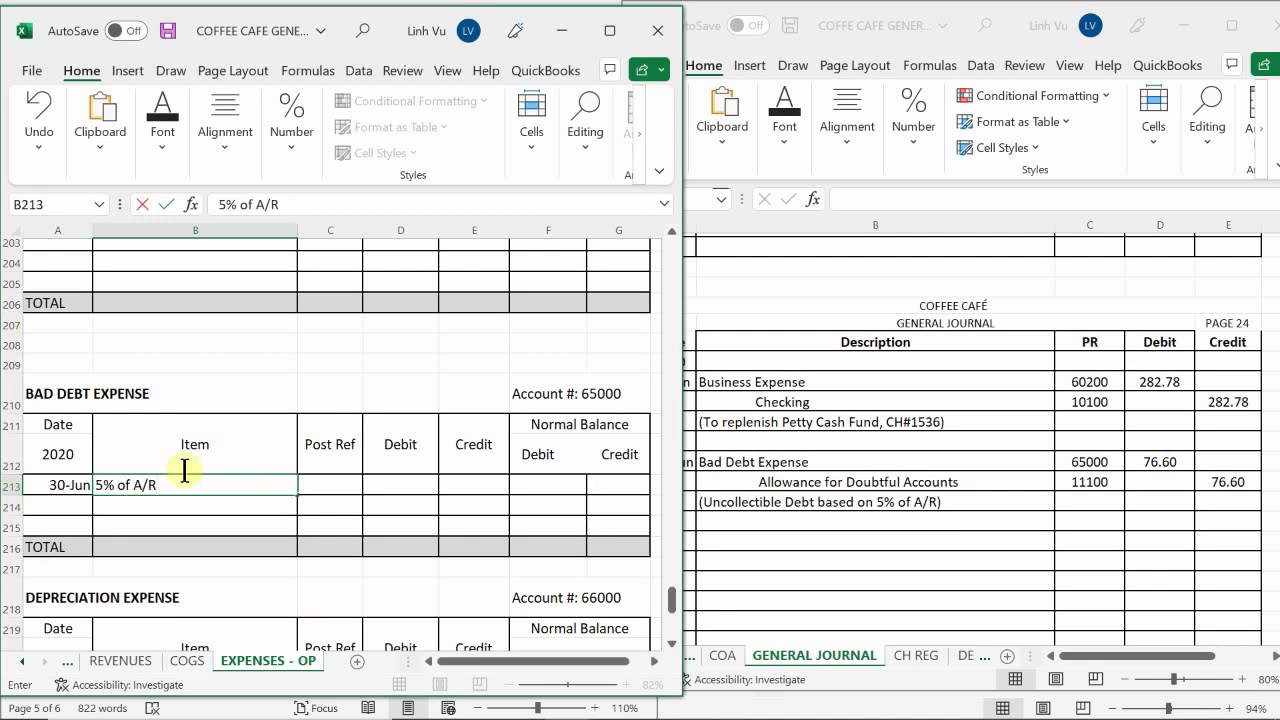
{"action": "left_click", "coordinate": [326, 490]}
{"action": "key", "text": "Up"}
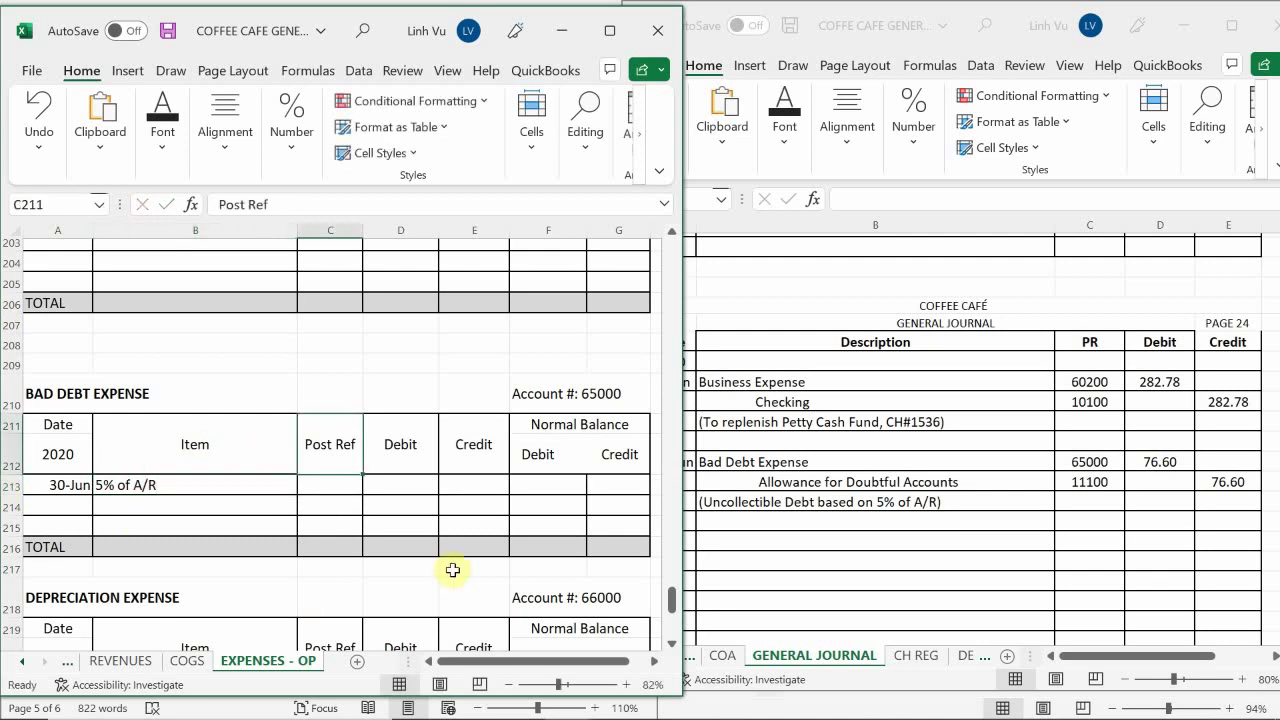
{"action": "key", "text": "Down"}
Add post reference GJ24 and a 76.6 debit on row 213
{"action": "type", "text": "GJ"}
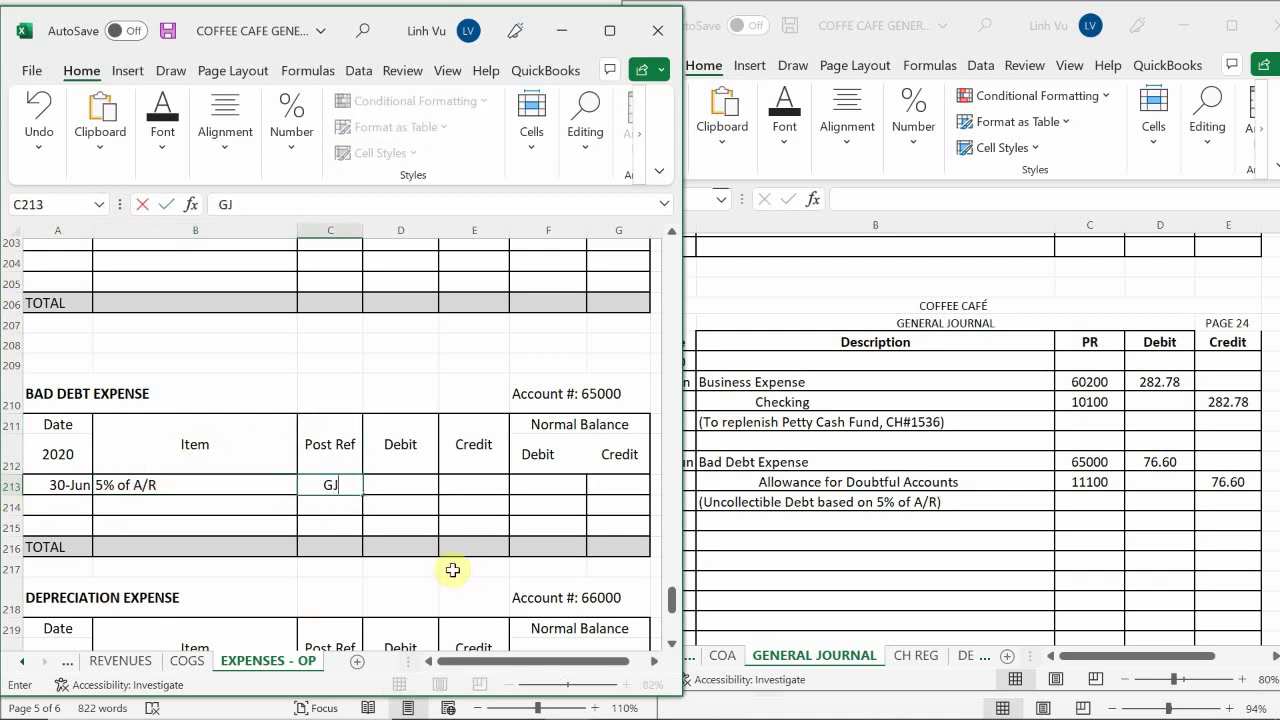
{"action": "type", "text": "23"}
{"action": "key", "text": "BackSpace"}
{"action": "type", "text": "4"}
{"action": "key", "text": "Return"}
{"action": "key", "text": "Right"}
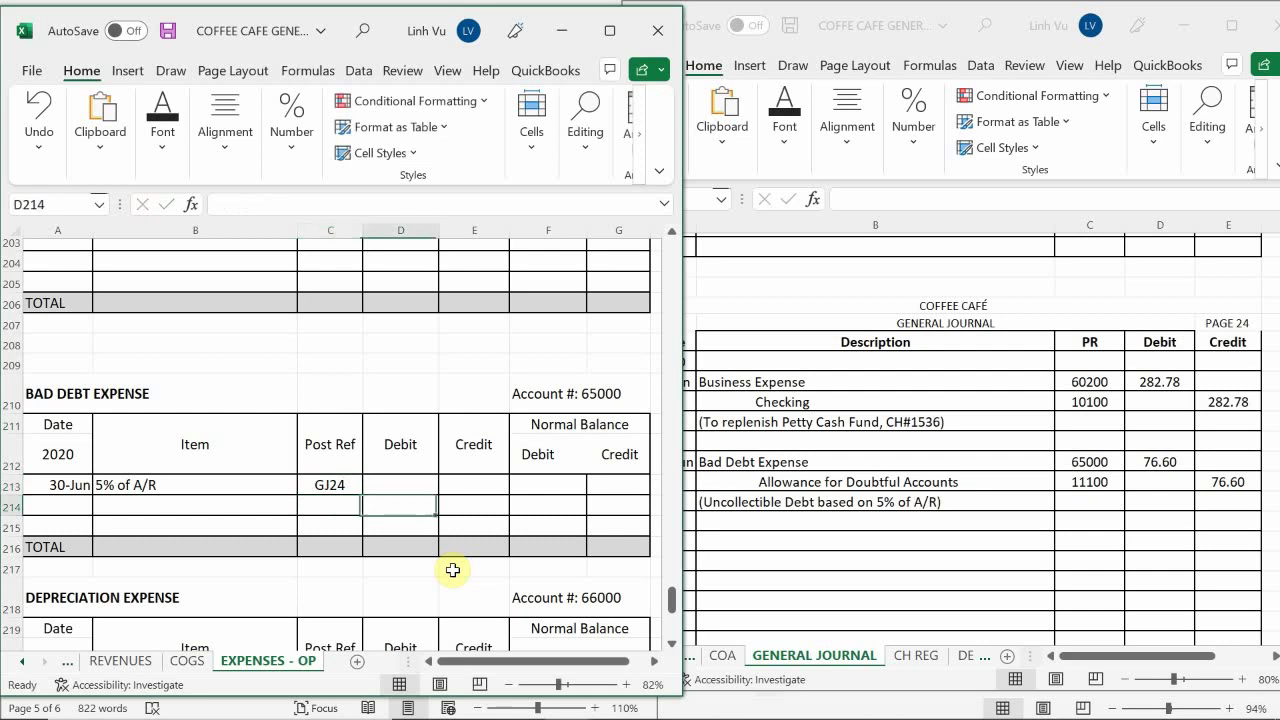
{"action": "key", "text": "Up"}
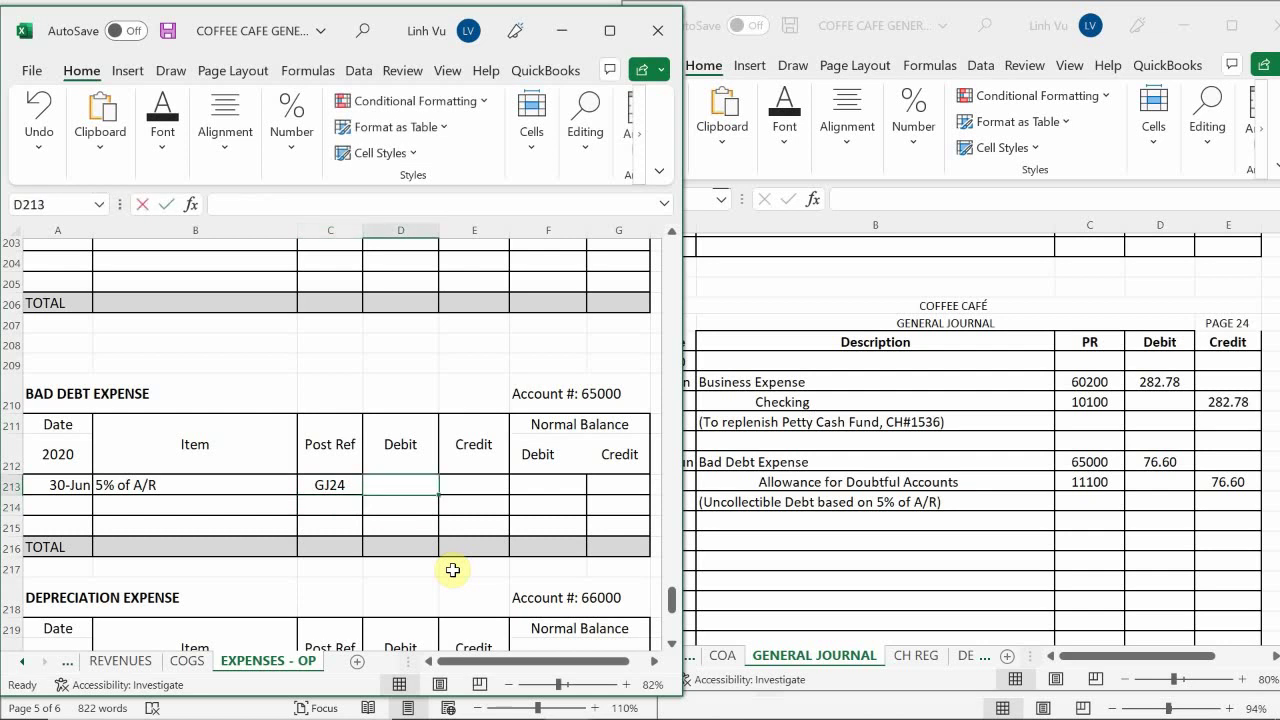
{"action": "type", "text": "43"}
{"action": "key", "text": "BackSpace"}
{"action": "key", "text": "BackSpace"}
{"action": "type", "text": "76.6"}
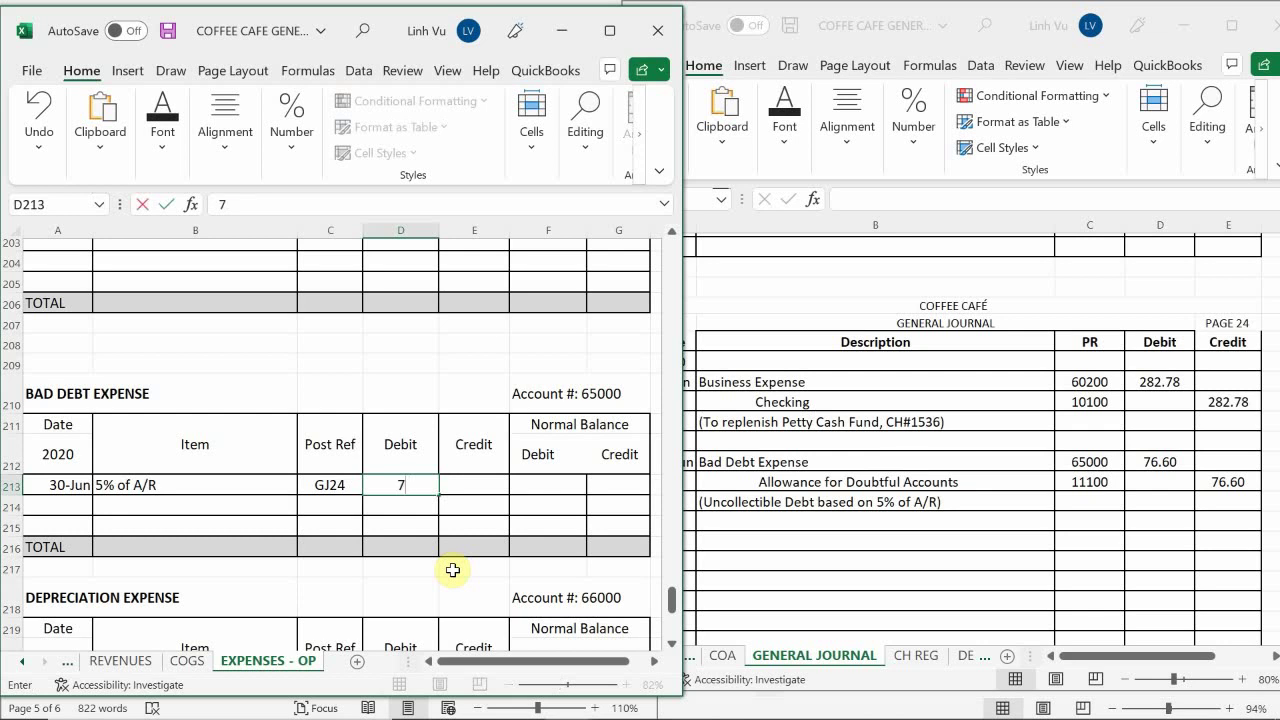
{"action": "key", "text": "Return"}
Set the row 213 Normal Balance Debit to =D213, showing 76.6
{"action": "key", "text": "Right"}
{"action": "key", "text": "Right"}
{"action": "key", "text": "Up"}
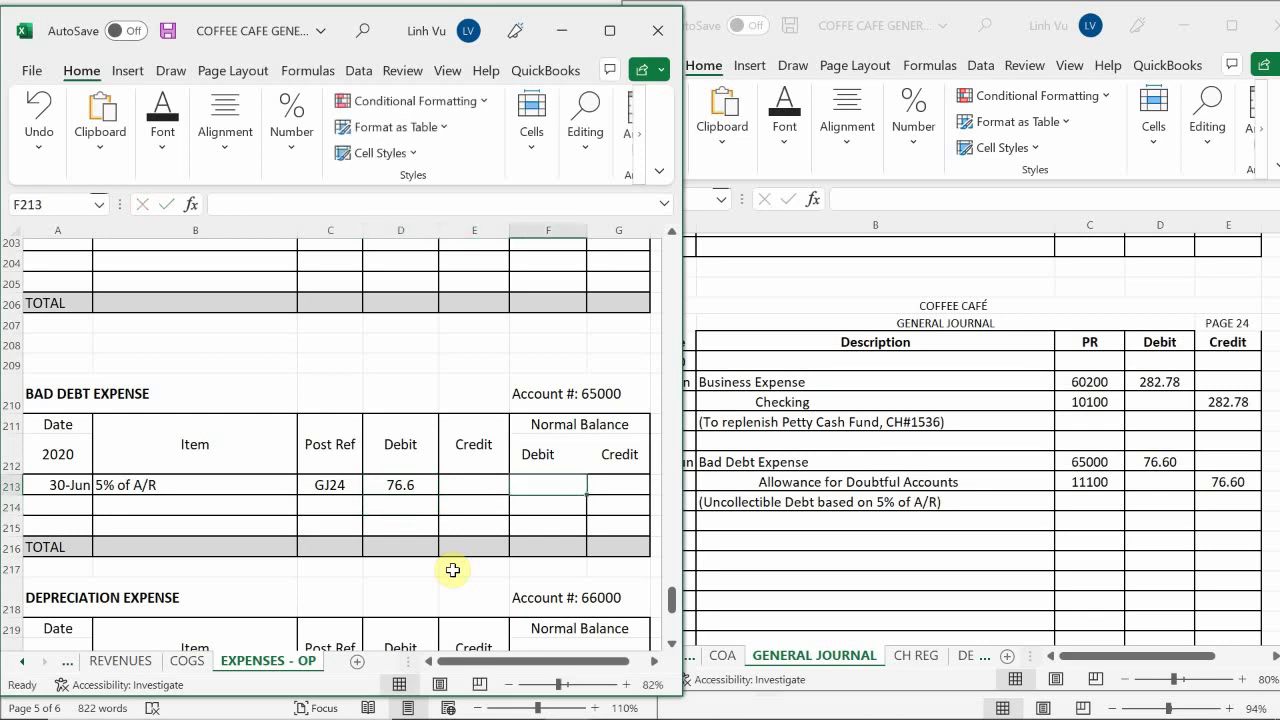
{"action": "type", "text": "="}
{"action": "key", "text": "Left"}
{"action": "key", "text": "Left"}
{"action": "key", "text": "Return"}
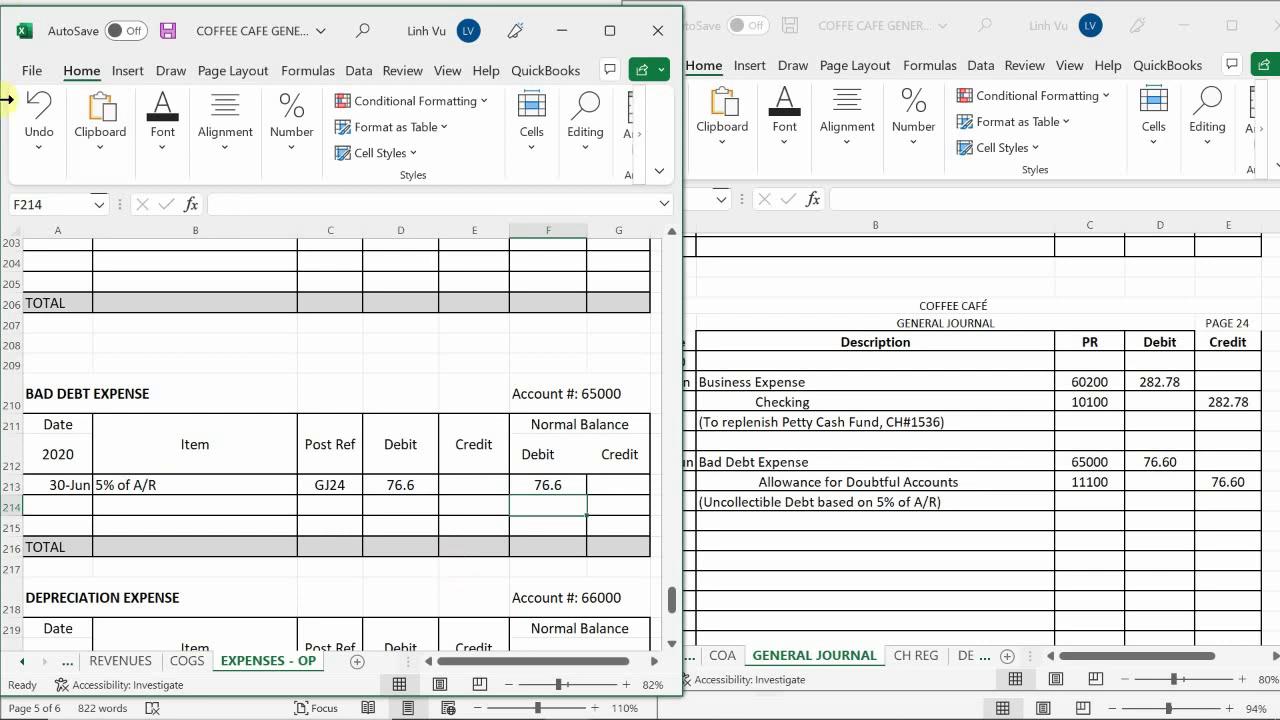
Switch to the ASSETS sheet and find the Allowance For Doubtful Accounts ledger
{"action": "left_click", "coordinate": [22, 661]}
{"action": "left_click", "coordinate": [22, 661]}
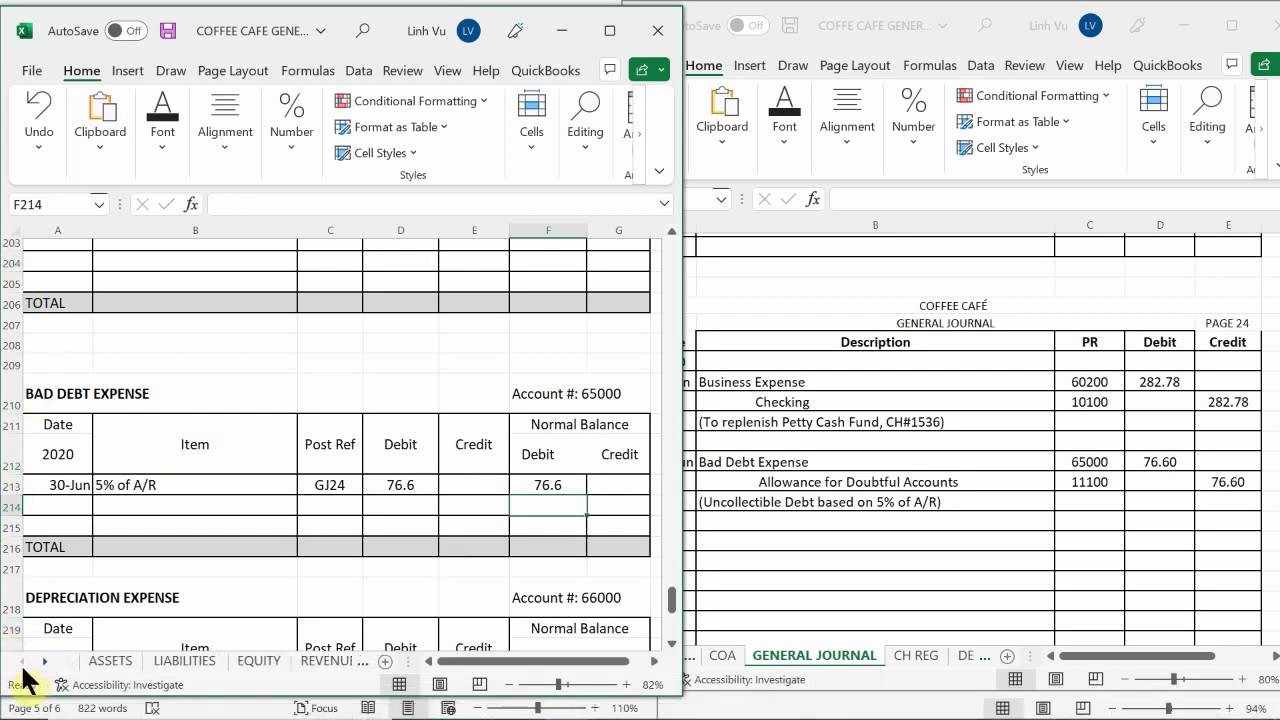
{"action": "left_click", "coordinate": [112, 661]}
{"action": "left_click", "coordinate": [145, 572]}
{"action": "scroll", "coordinate": [145, 578], "scroll_direction": "up", "scroll_amount": 20}
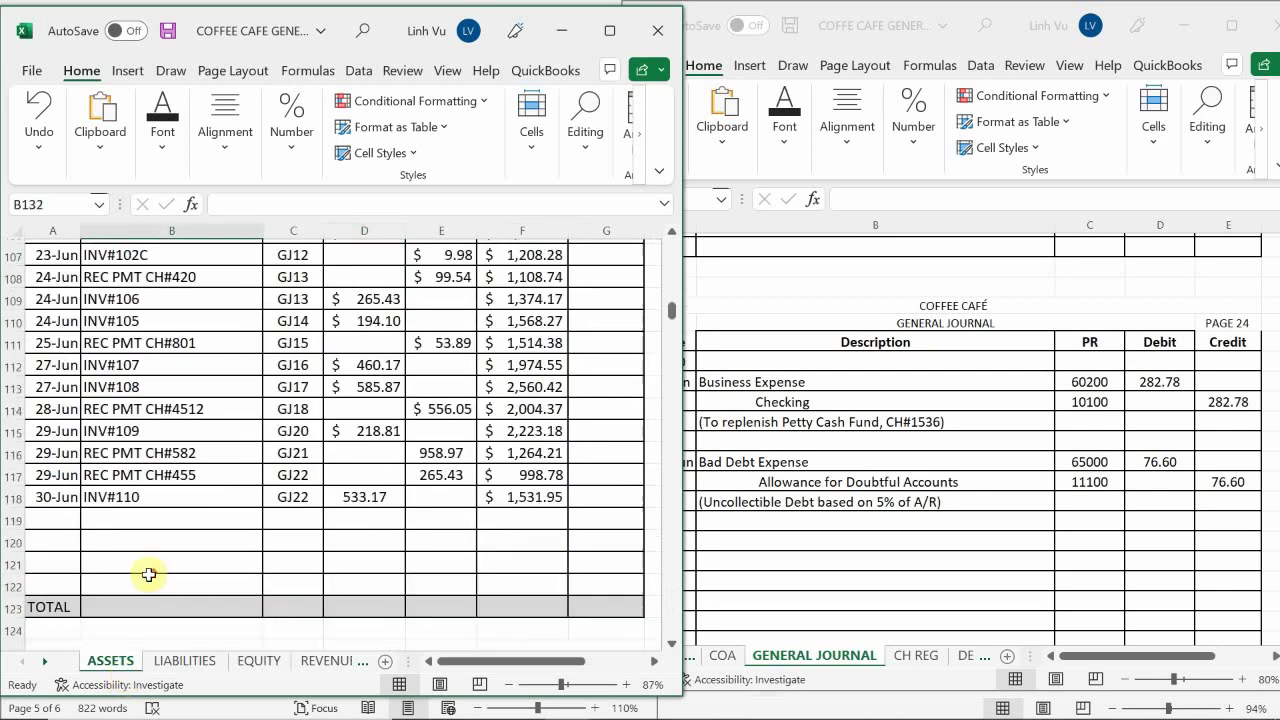
{"action": "scroll", "coordinate": [151, 576], "scroll_direction": "down", "scroll_amount": 5}
{"action": "scroll", "coordinate": [151, 576], "scroll_direction": "down", "scroll_amount": 17}
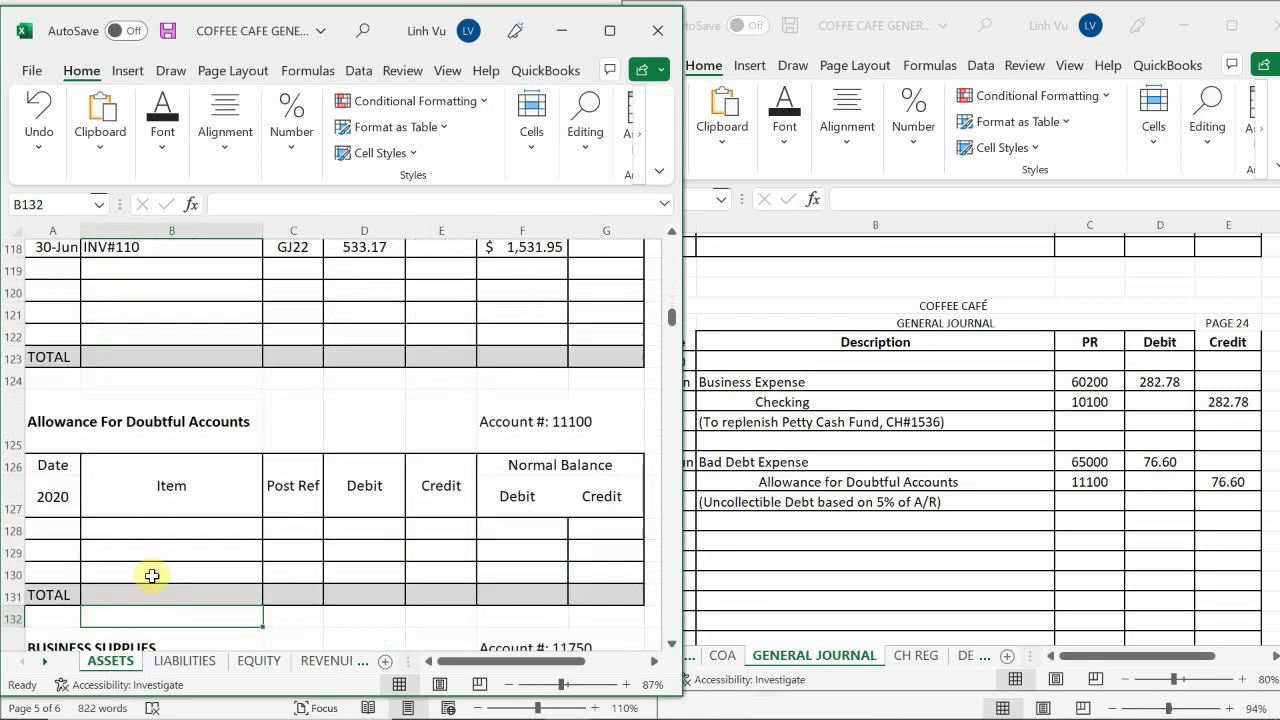
Enter 6/30, item '5% of A/R' and post reference GJ24 in row 128
{"action": "left_click", "coordinate": [55, 530]}
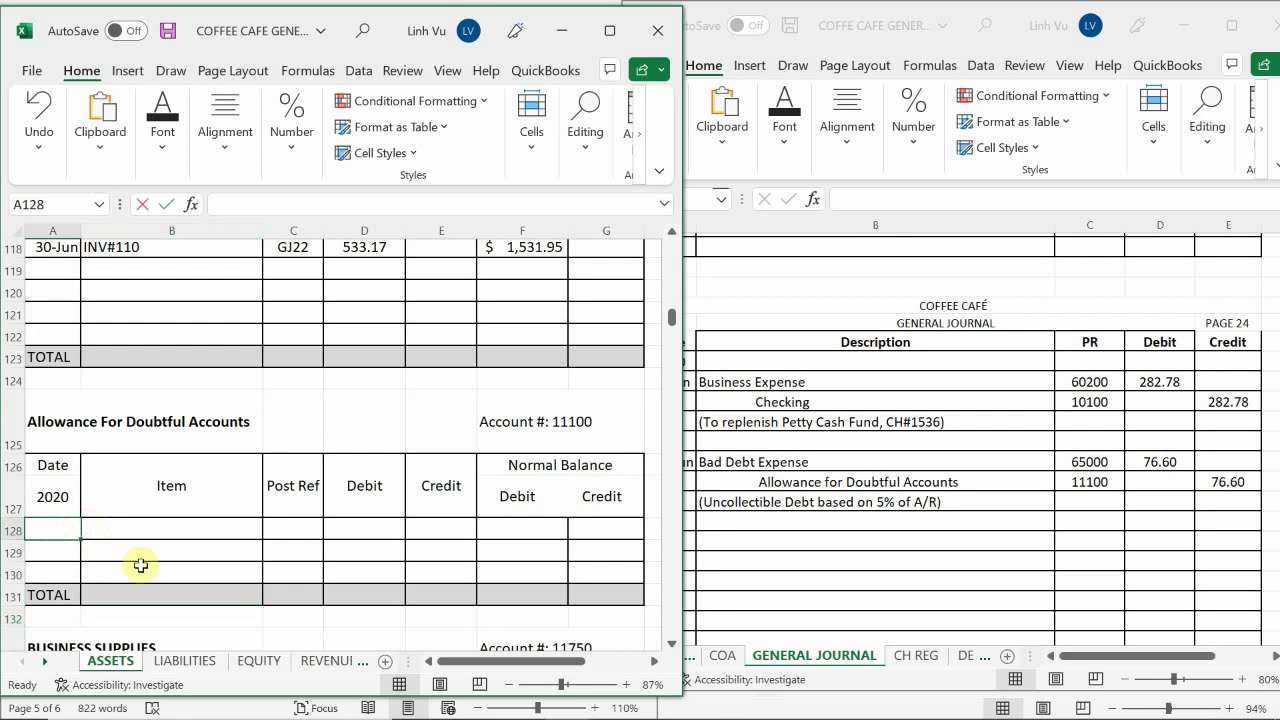
{"action": "type", "text": "6/30"}
{"action": "key", "text": "Return"}
{"action": "key", "text": "Right"}
{"action": "key", "text": "Up"}
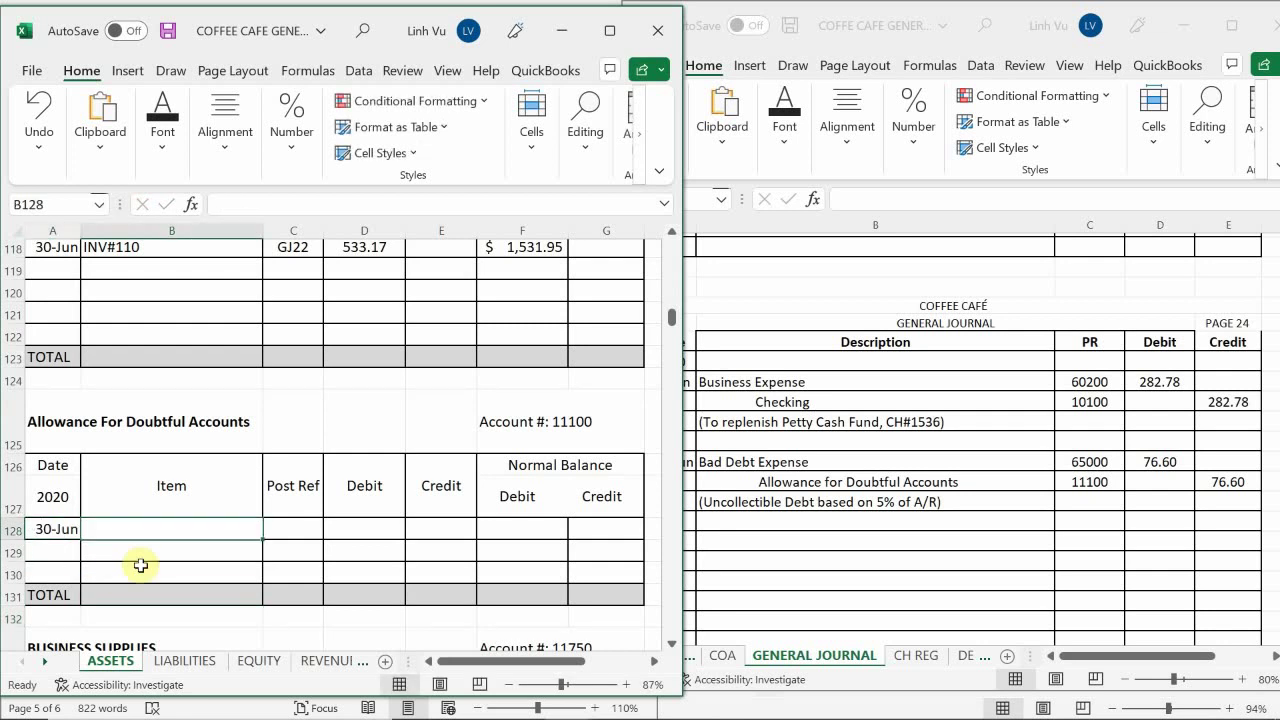
{"action": "type", "text": "5% of "}
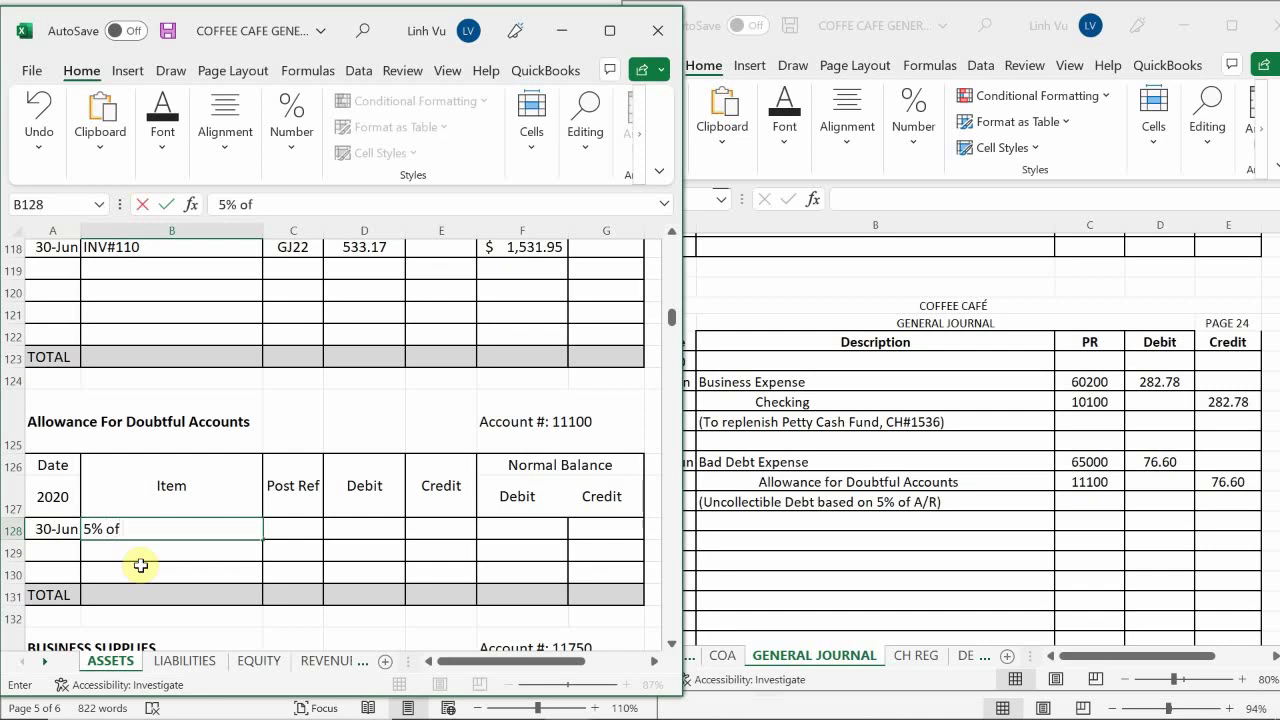
{"action": "type", "text": "A/R"}
{"action": "key", "text": "Return"}
{"action": "key", "text": "Up"}
{"action": "key", "text": "Right"}
{"action": "type", "text": "GJ"}
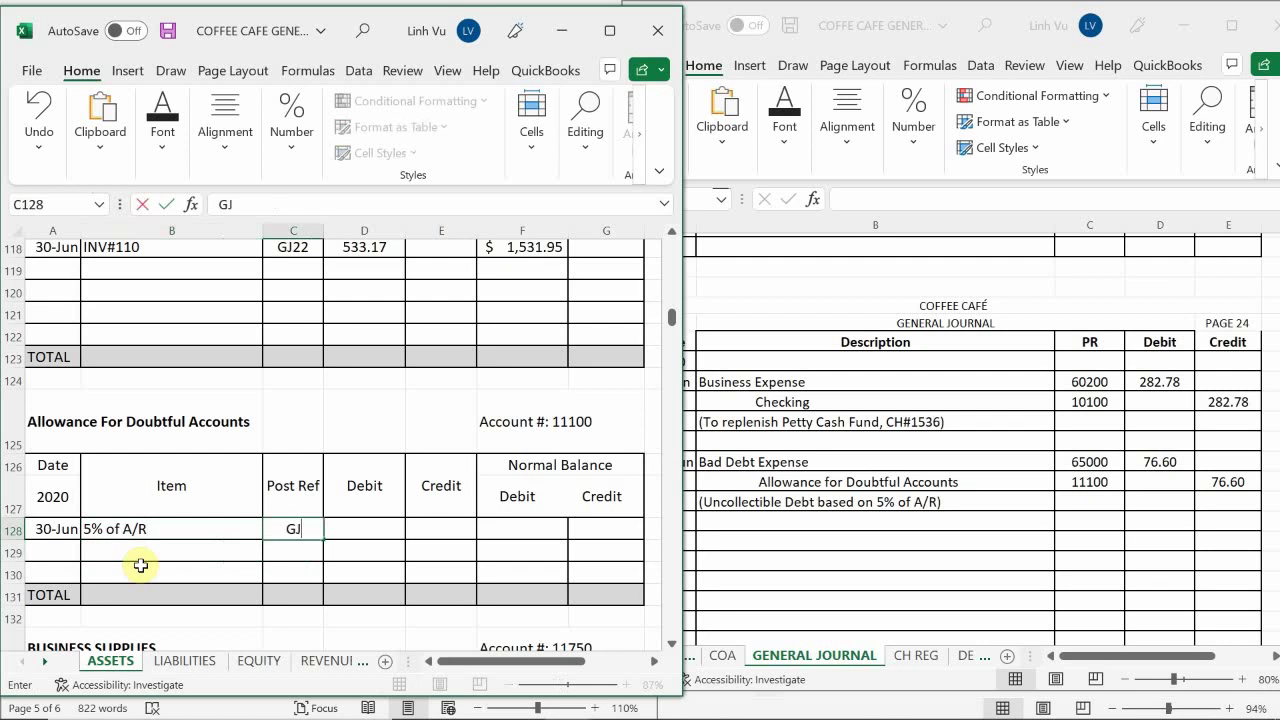
{"action": "type", "text": "24"}
{"action": "key", "text": "Return"}
Enter a 76.6 credit in row 128 and set its Normal Balance Credit to =E128
{"action": "key", "text": "Right"}
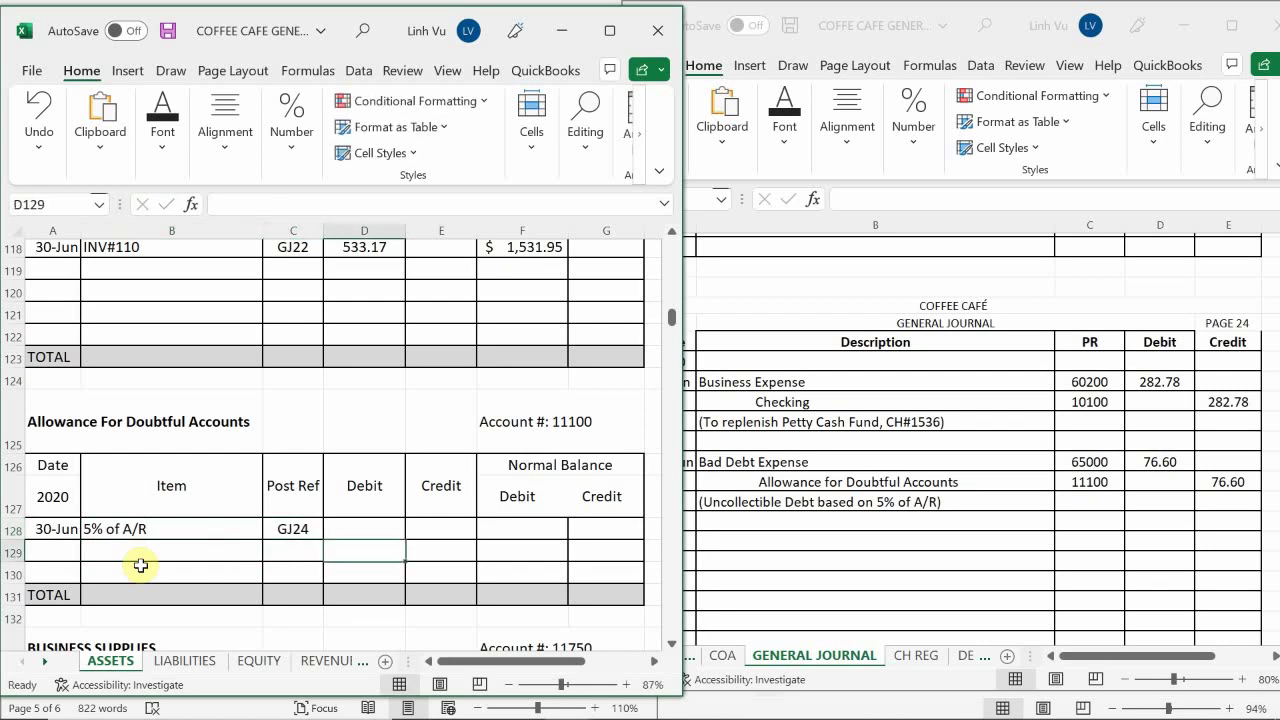
{"action": "key", "text": "Up"}
{"action": "key", "text": "Right"}
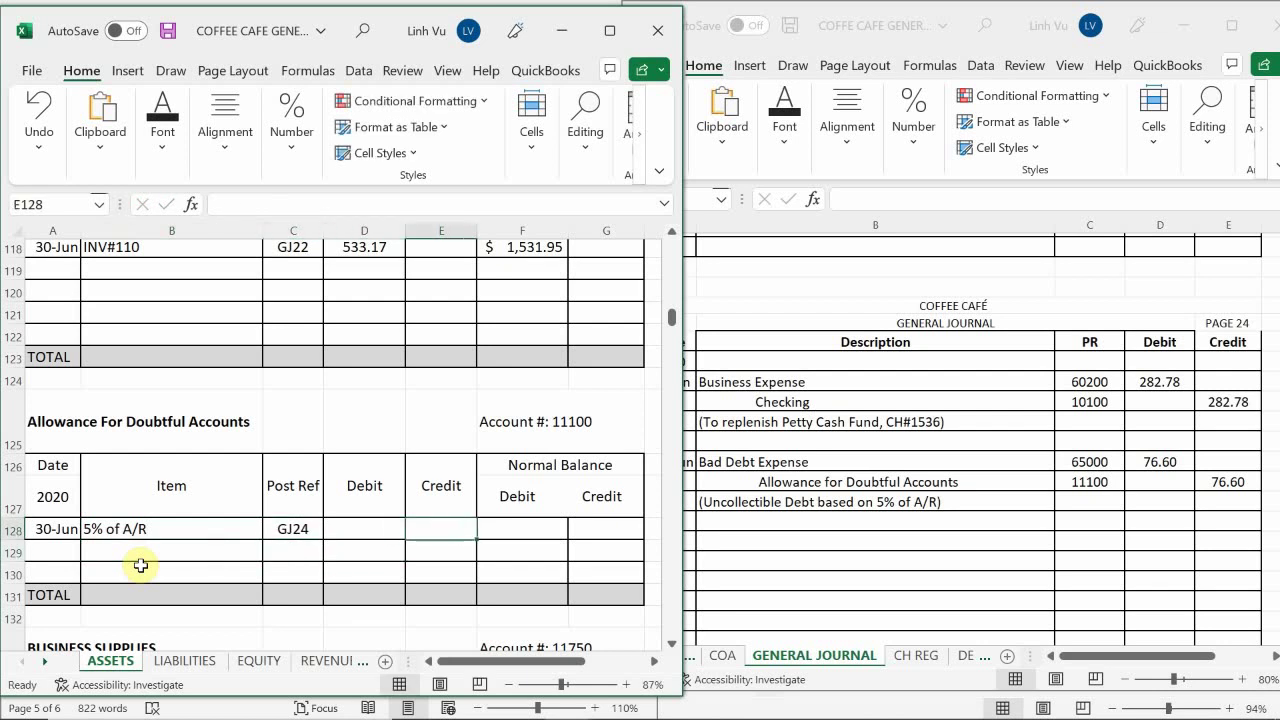
{"action": "type", "text": "76.6"}
{"action": "key", "text": "Return"}
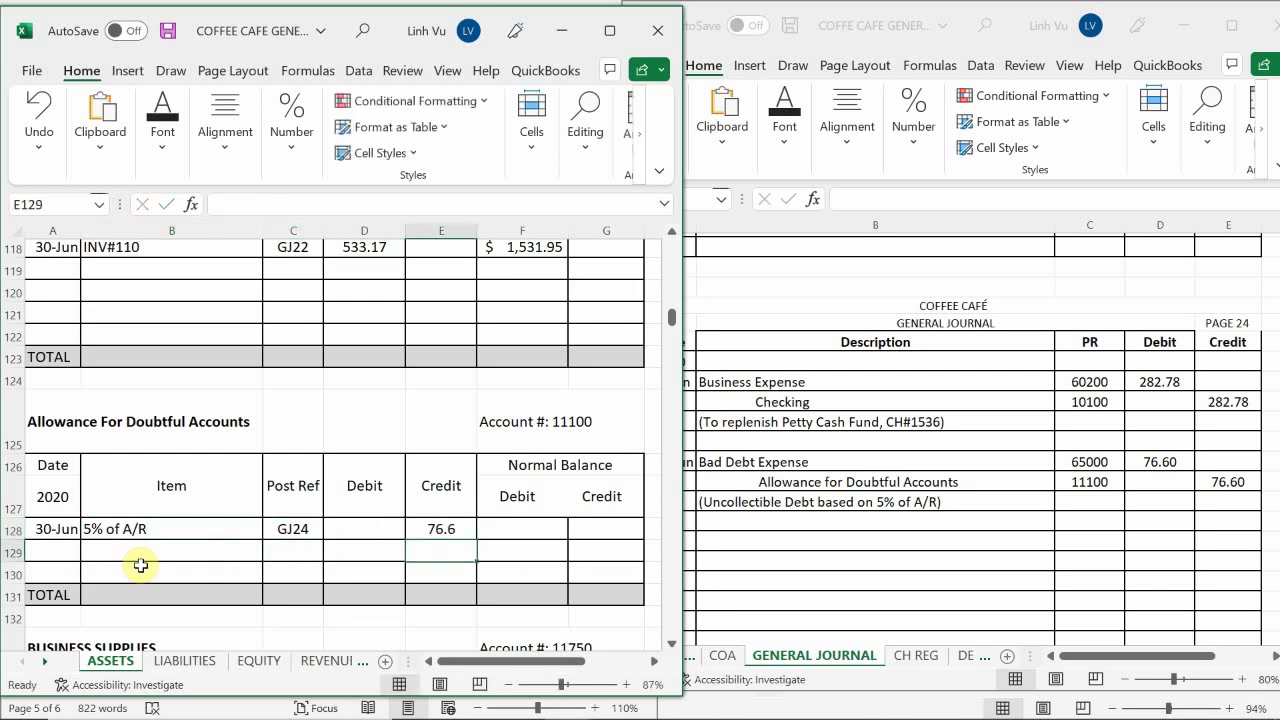
{"action": "key", "text": "Up"}
{"action": "key", "text": "Right"}
{"action": "key", "text": "Right"}
{"action": "type", "text": "="}
{"action": "key", "text": "Left"}
{"action": "key", "text": "Left"}
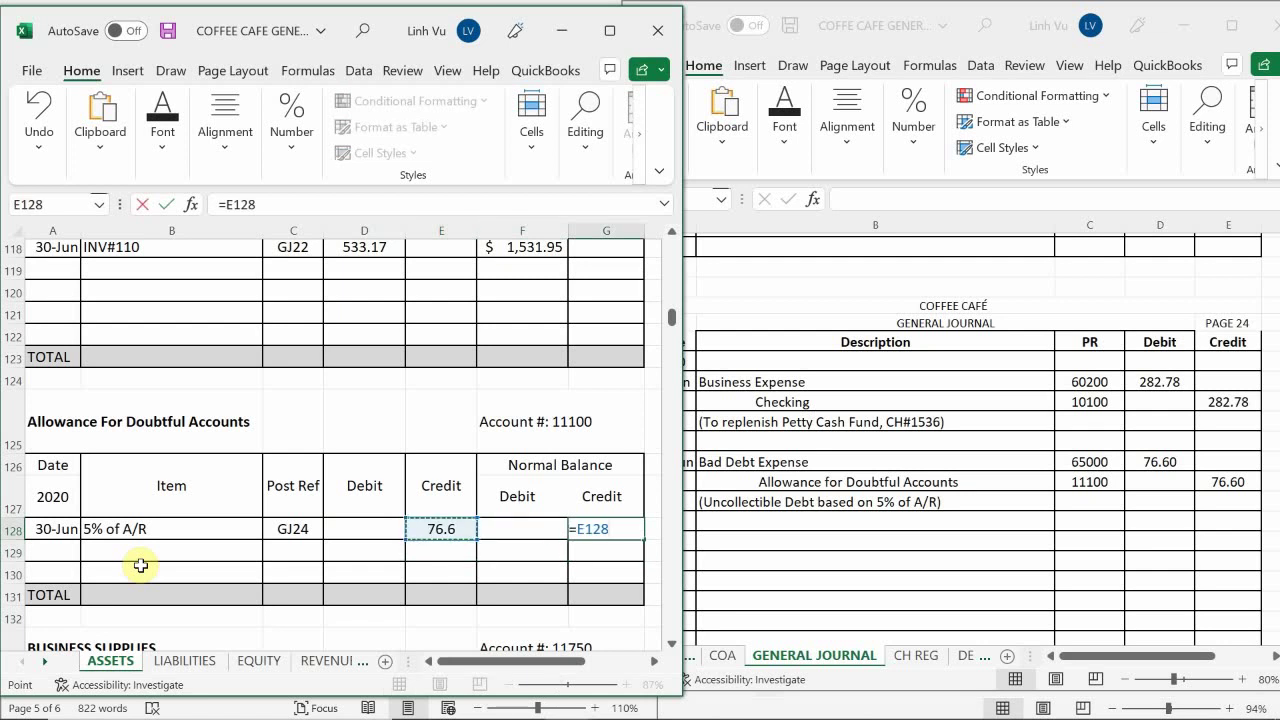
{"action": "key", "text": "Return"}
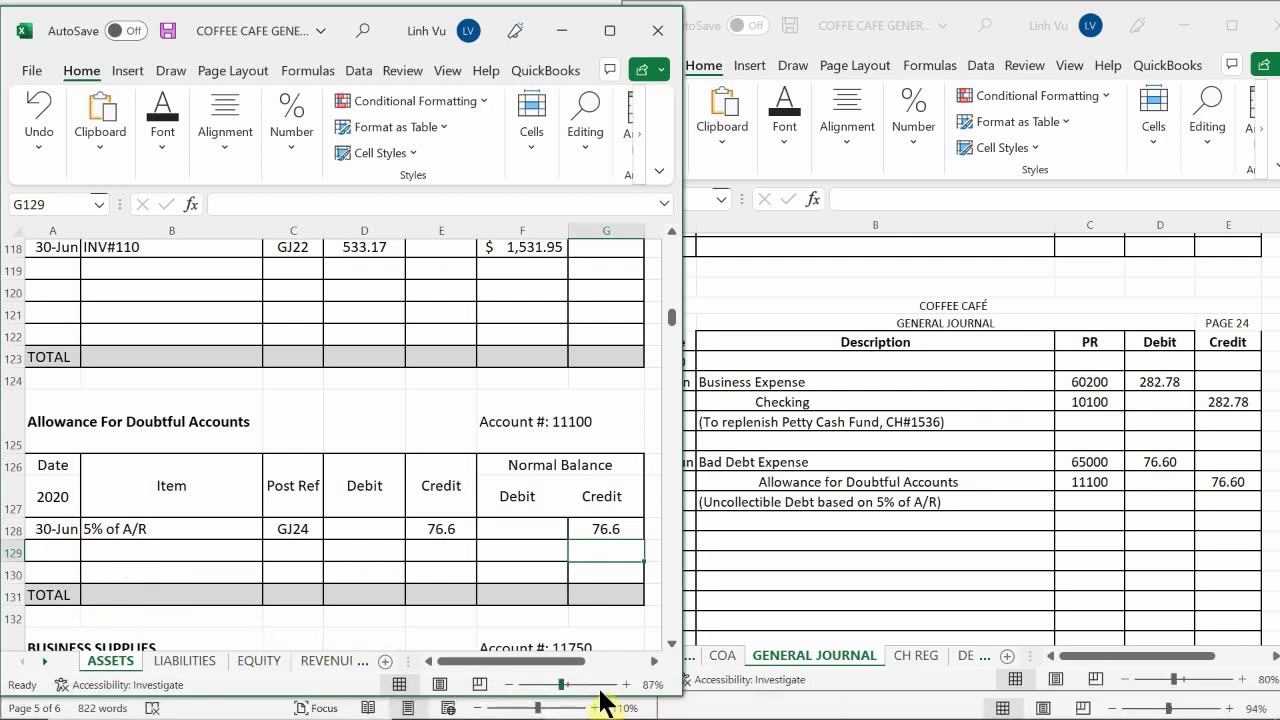
Bring the Coffee Cafe assignment forward in Word and scroll to the truck depreciation instructions
{"action": "mouse_move", "coordinate": [610, 706]}
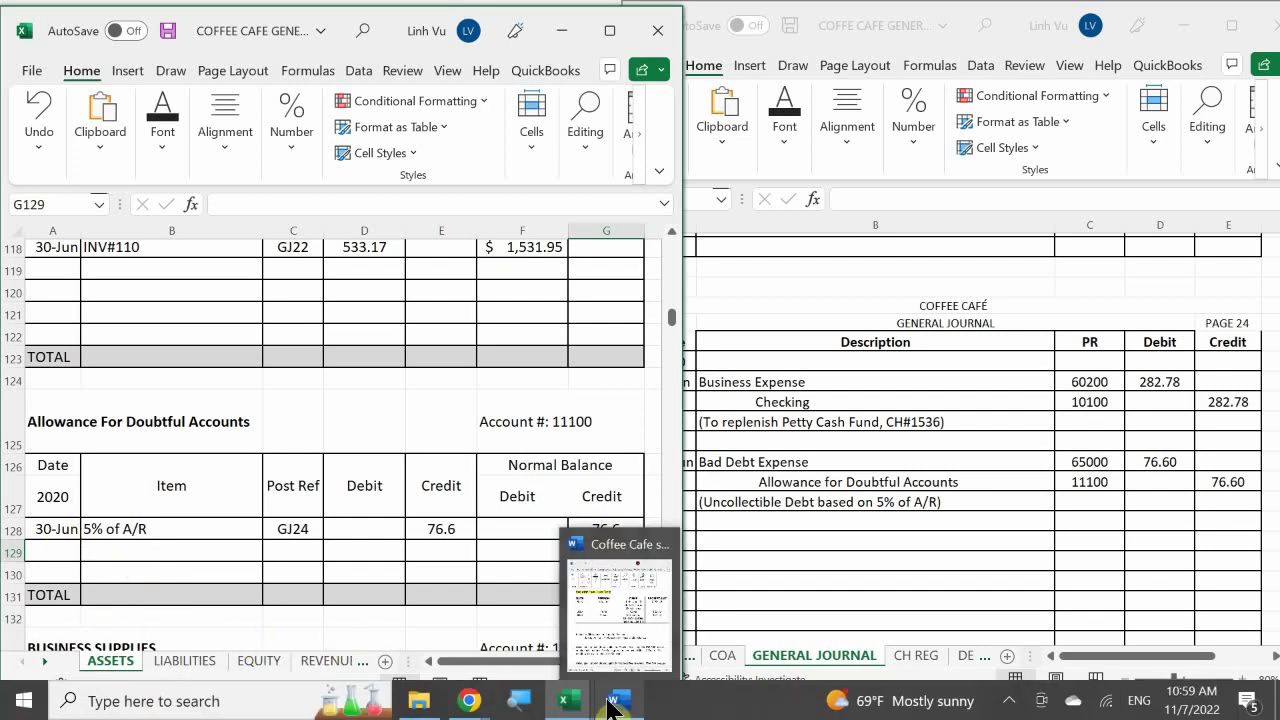
{"action": "left_click", "coordinate": [594, 646]}
{"action": "scroll", "coordinate": [447, 500], "scroll_direction": "down", "scroll_amount": 2}
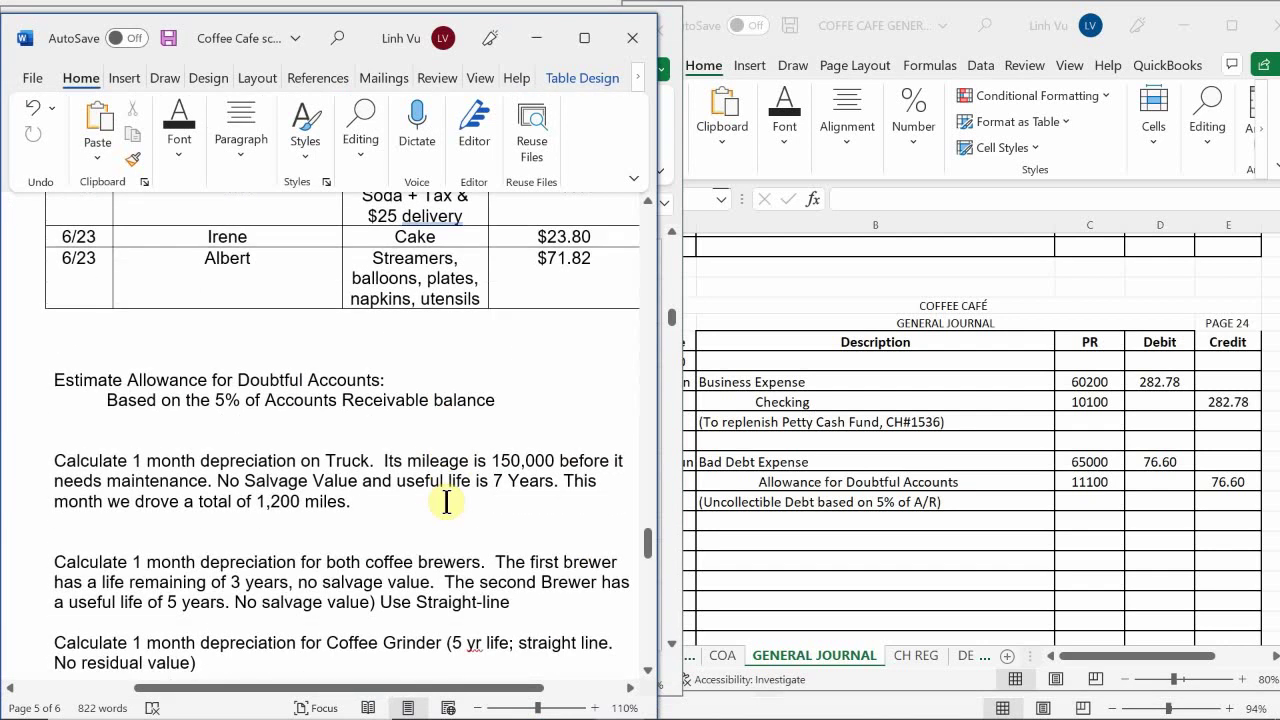
{"action": "scroll", "coordinate": [447, 502], "scroll_direction": "down", "scroll_amount": 20}
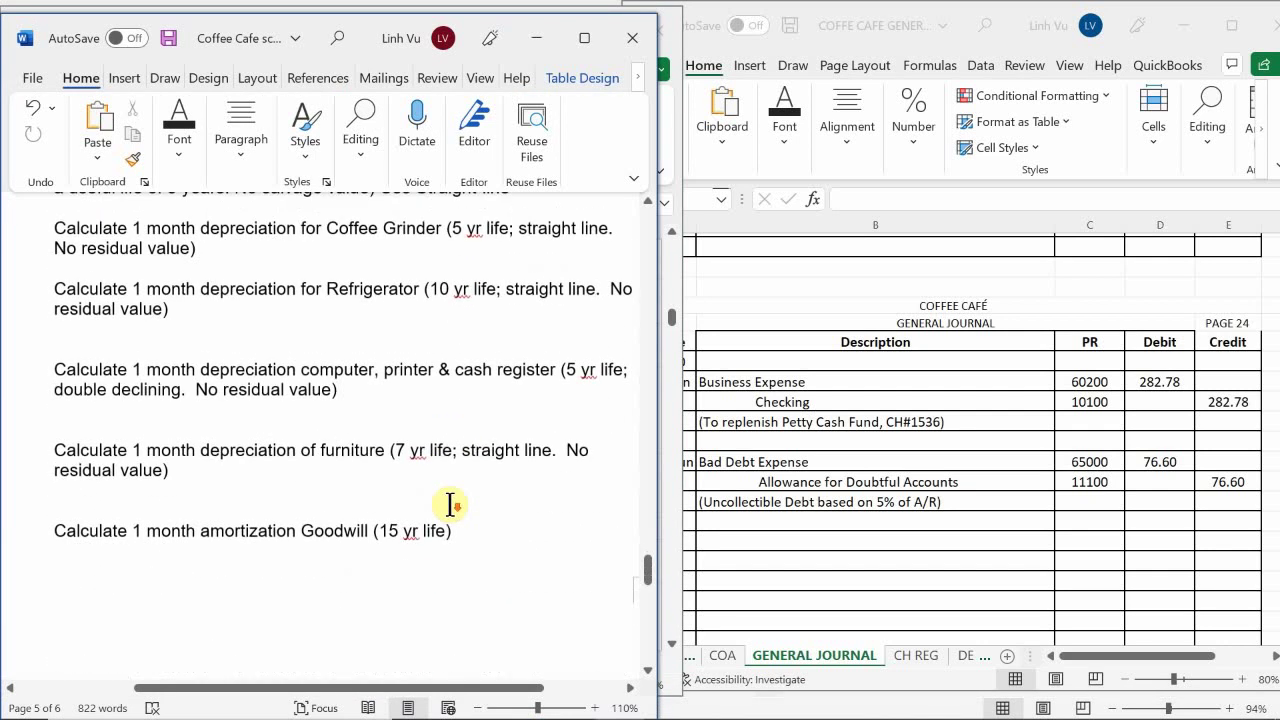
{"action": "scroll", "coordinate": [450, 503], "scroll_direction": "up", "scroll_amount": 20}
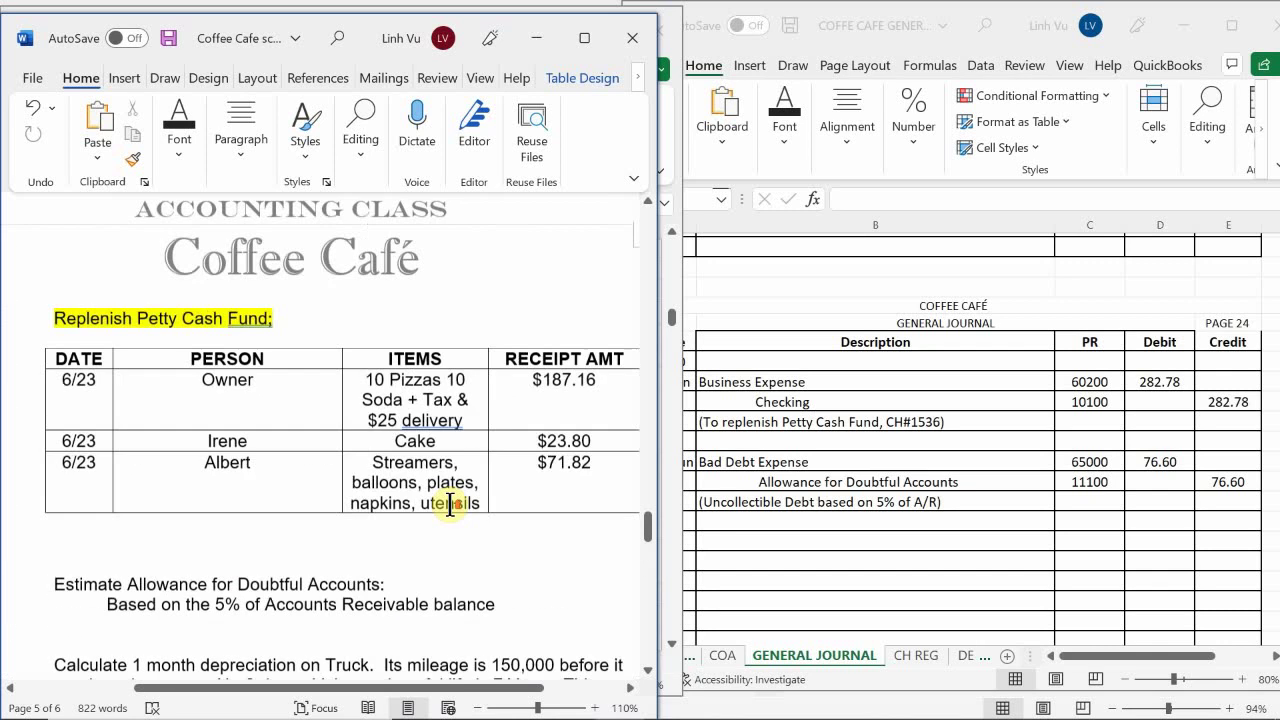
{"action": "scroll", "coordinate": [450, 503], "scroll_direction": "down", "scroll_amount": 5}
{"action": "scroll", "coordinate": [450, 503], "scroll_direction": "down", "scroll_amount": 3}
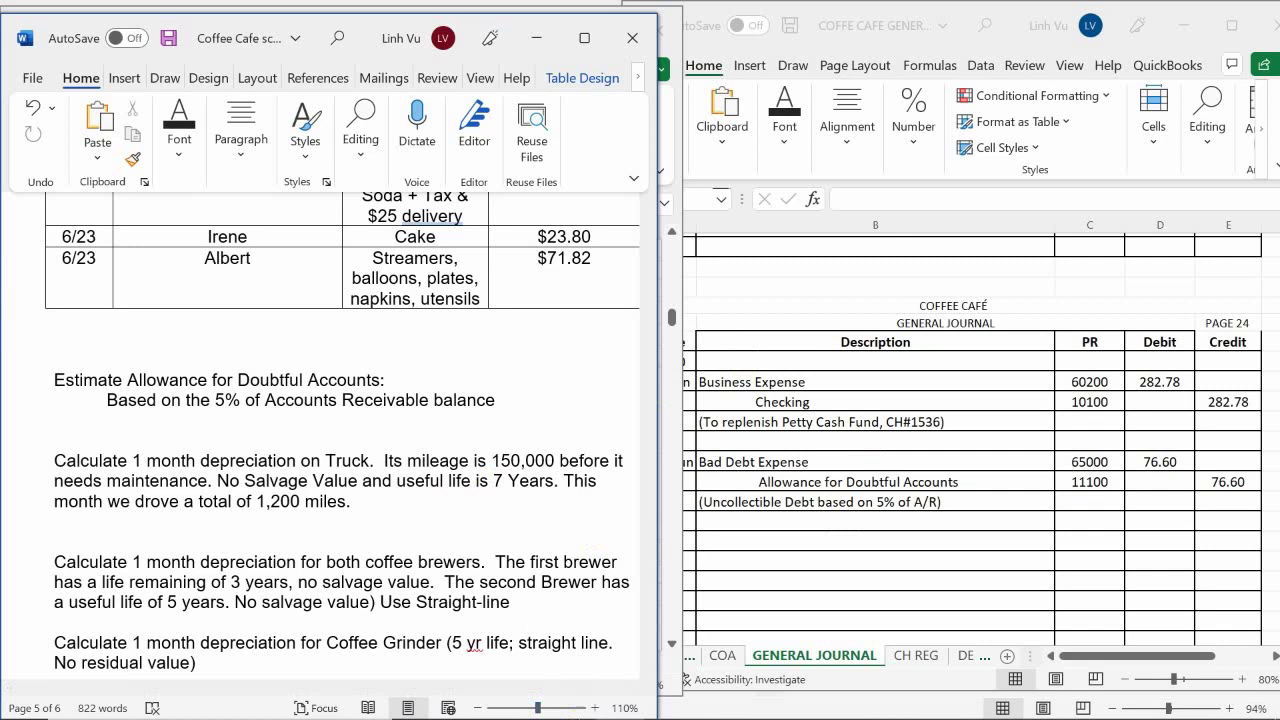
{"action": "mouse_move", "coordinate": [530, 712]}
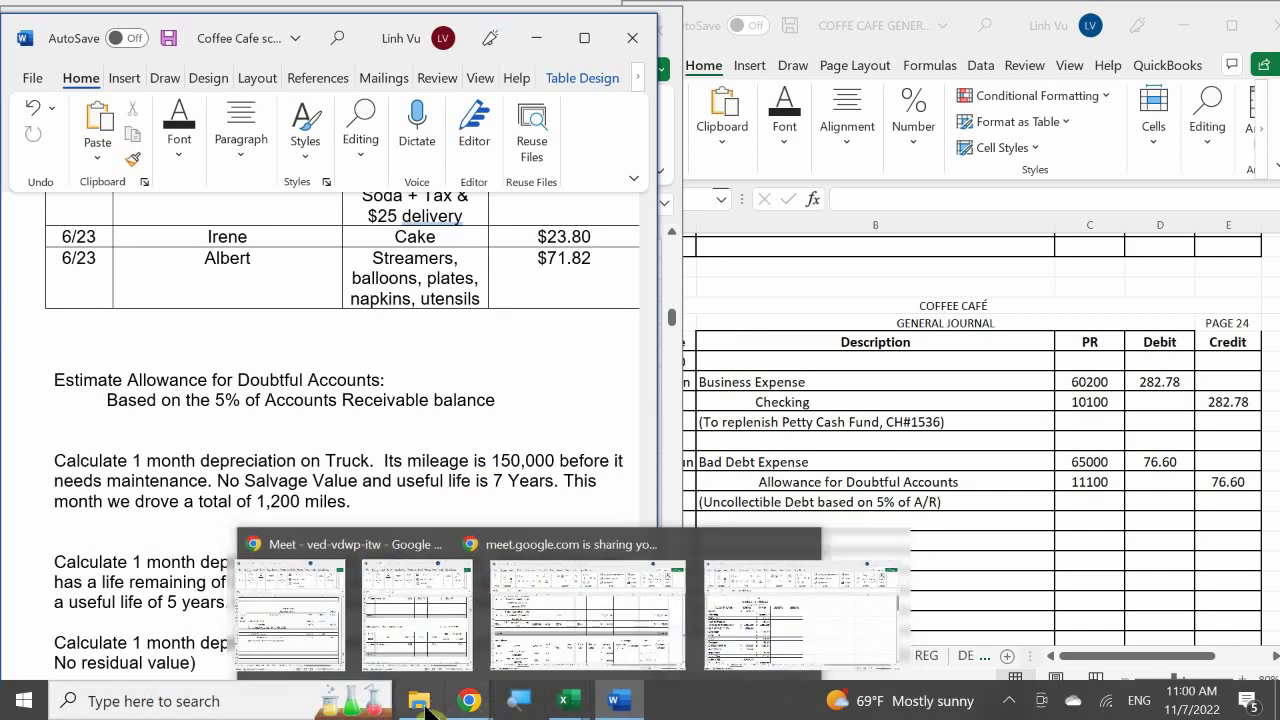
Open COFFEE CAFE DEPRECIATIONS 8.8 ANSWERS from the AM ACCT 8.8 ANSWERS folder and maximize it
{"action": "mouse_move", "coordinate": [422, 708]}
{"action": "left_click", "coordinate": [446, 621]}
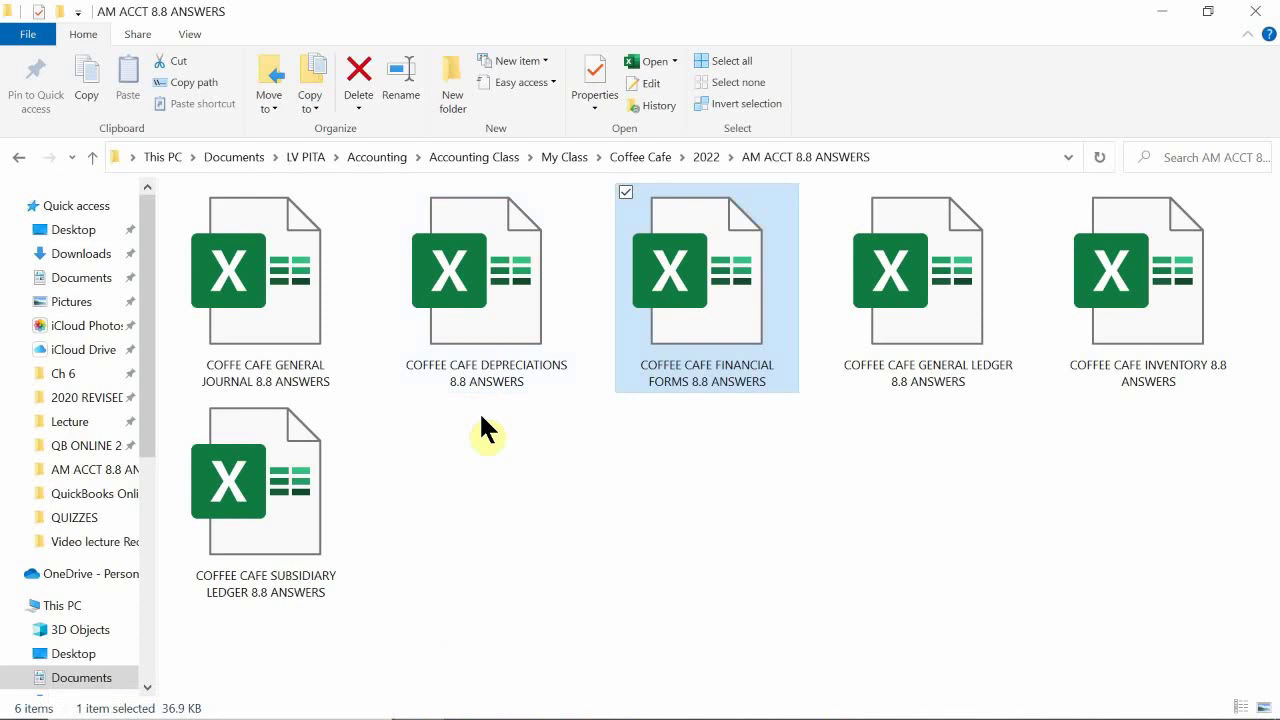
{"action": "left_click", "coordinate": [474, 312]}
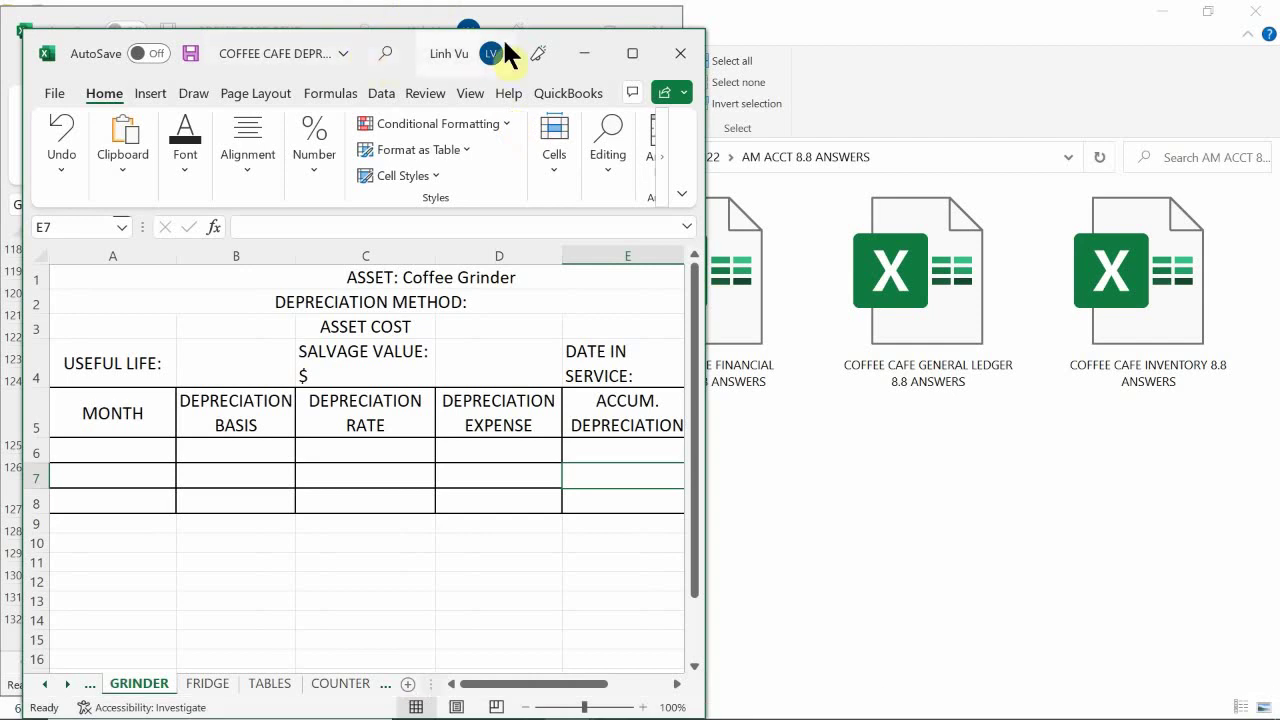
{"action": "left_click", "coordinate": [631, 57]}
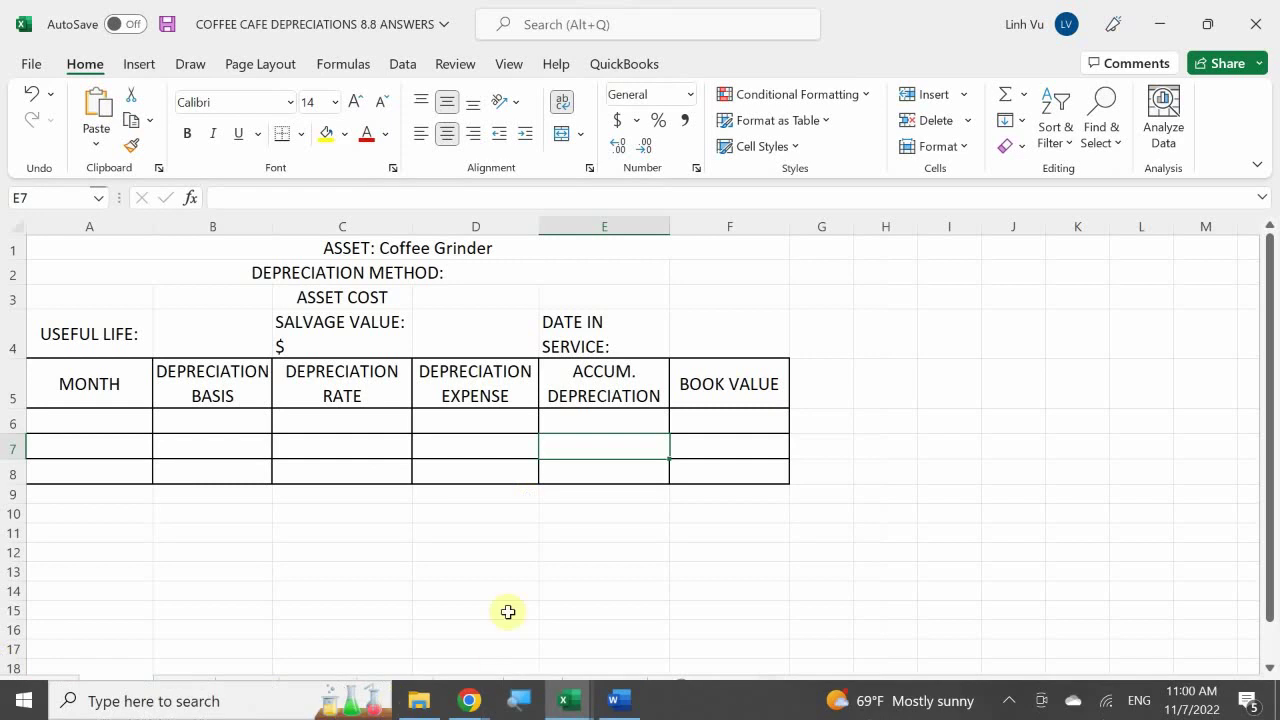
On the TRUCK sheet, append UOP to the DEPRECIATION METHOD label in A2
{"action": "left_click", "coordinate": [522, 688]}
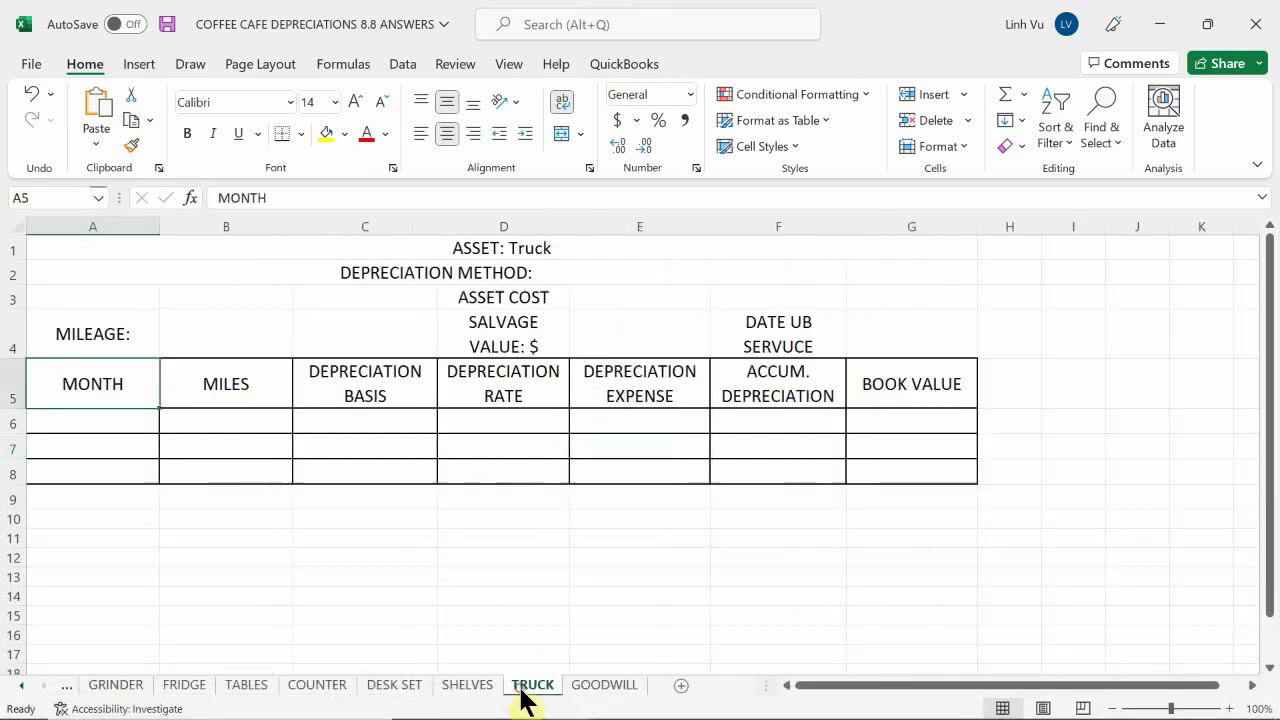
{"action": "left_click", "coordinate": [489, 562]}
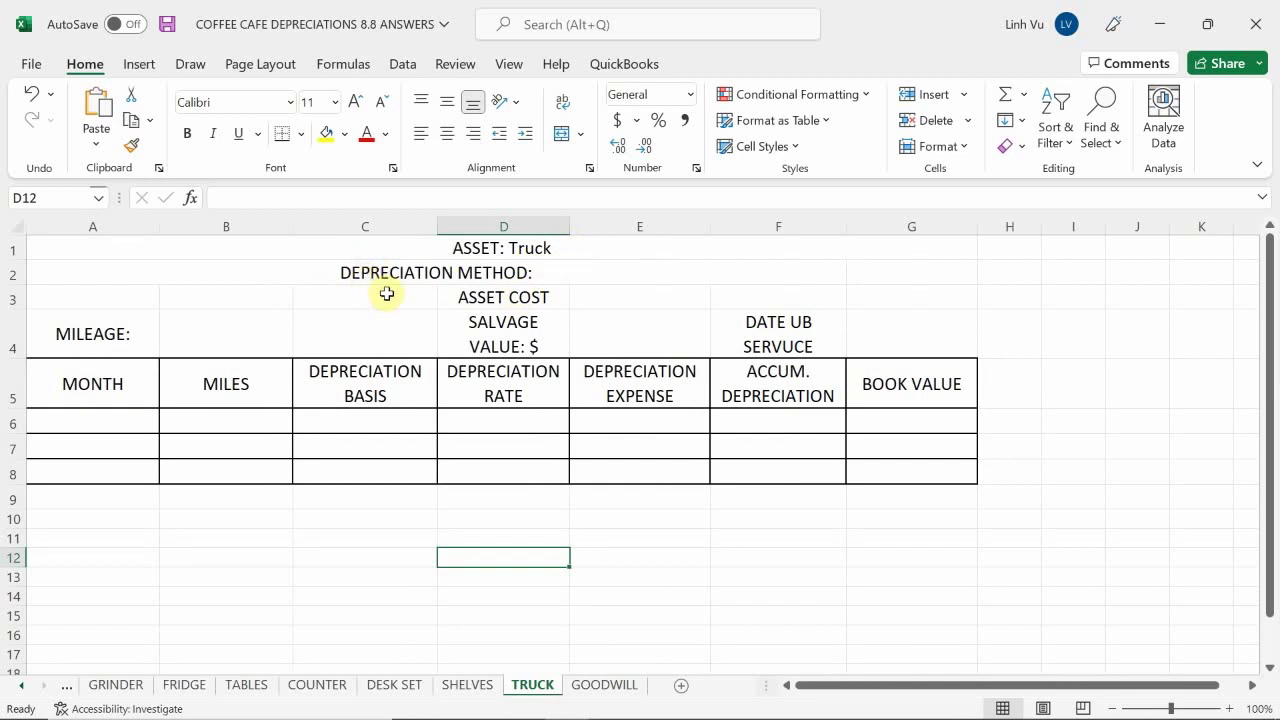
{"action": "double_click", "coordinate": [574, 271]}
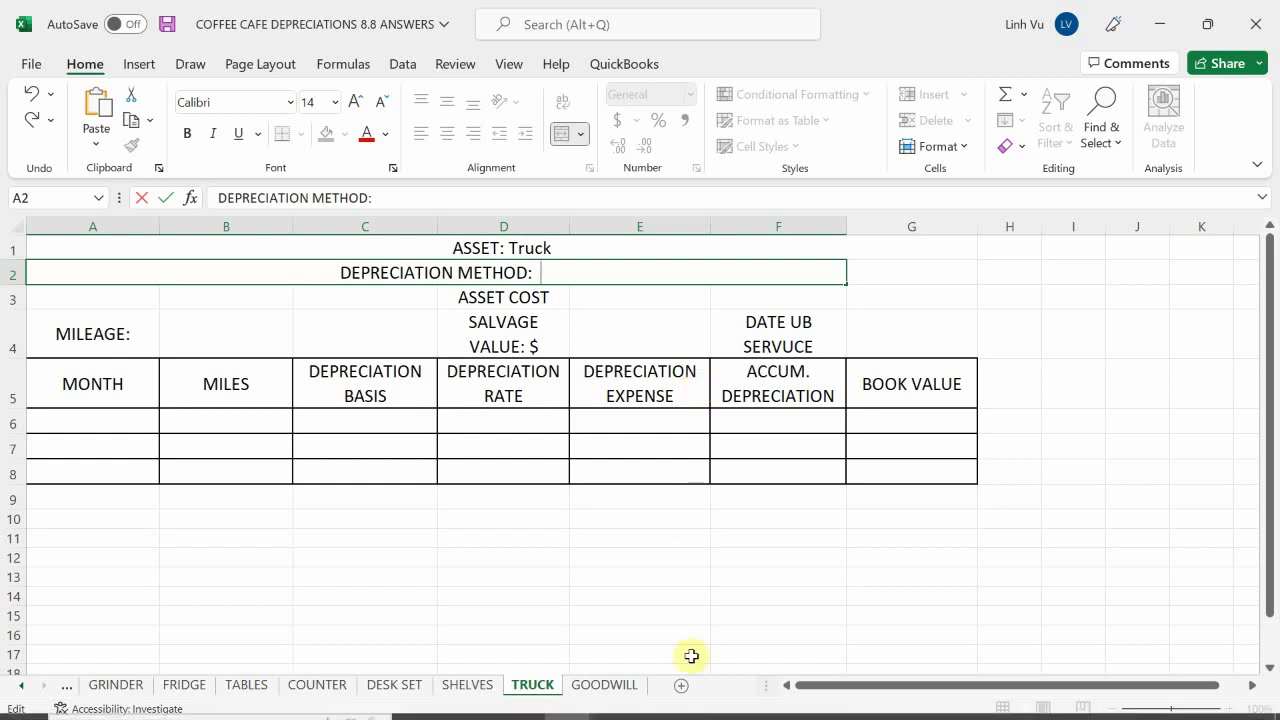
{"action": "mouse_move", "coordinate": [583, 705]}
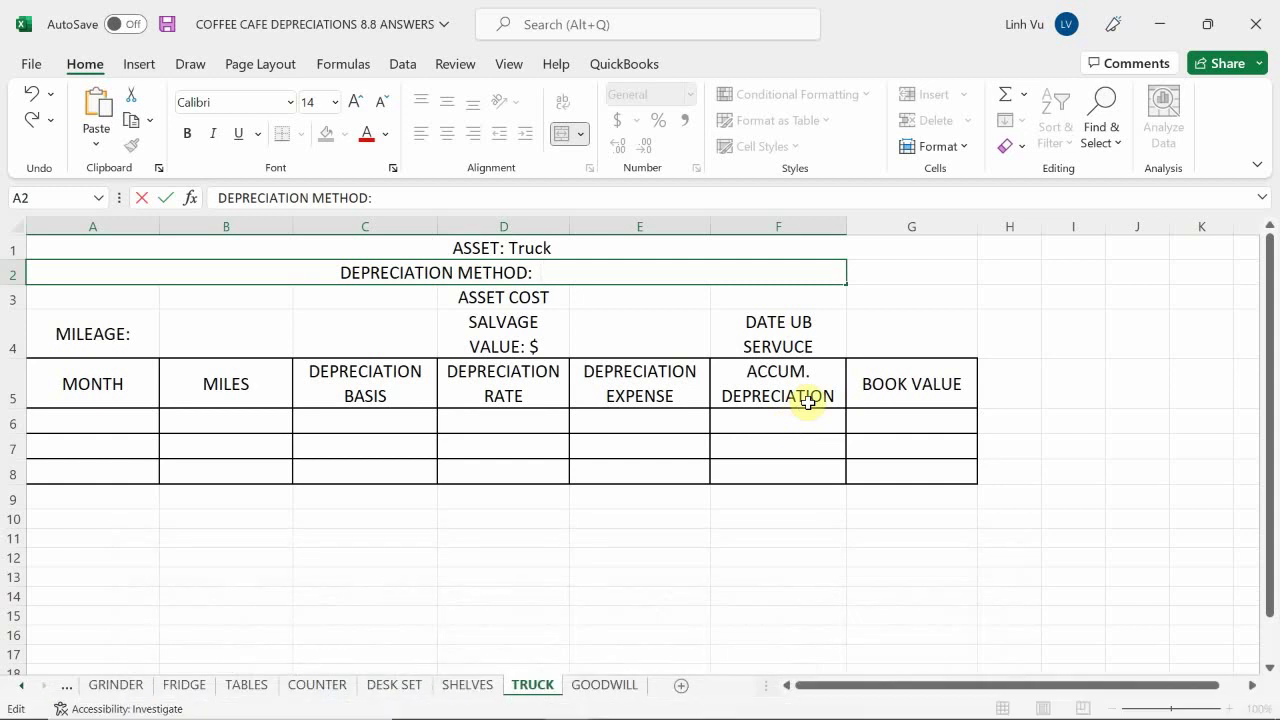
{"action": "type", "text": "UOP"}
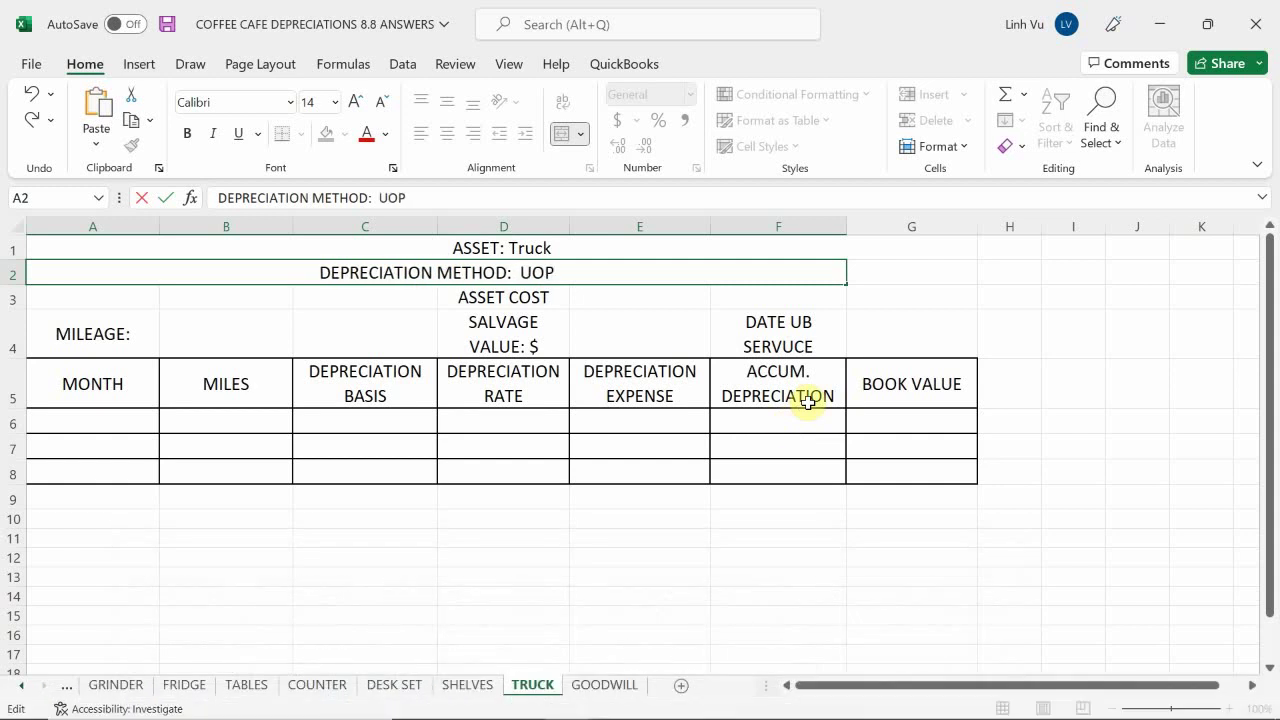
{"action": "key", "text": "Return"}
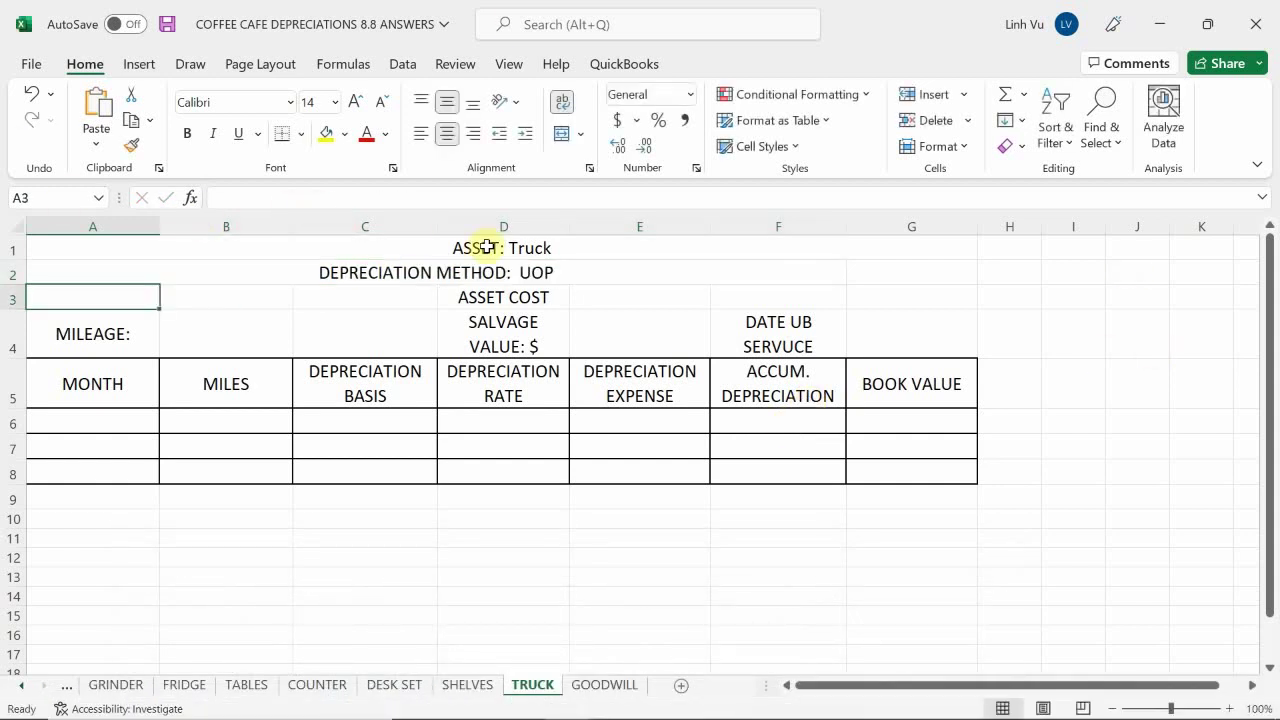
{"action": "left_click", "coordinate": [583, 296]}
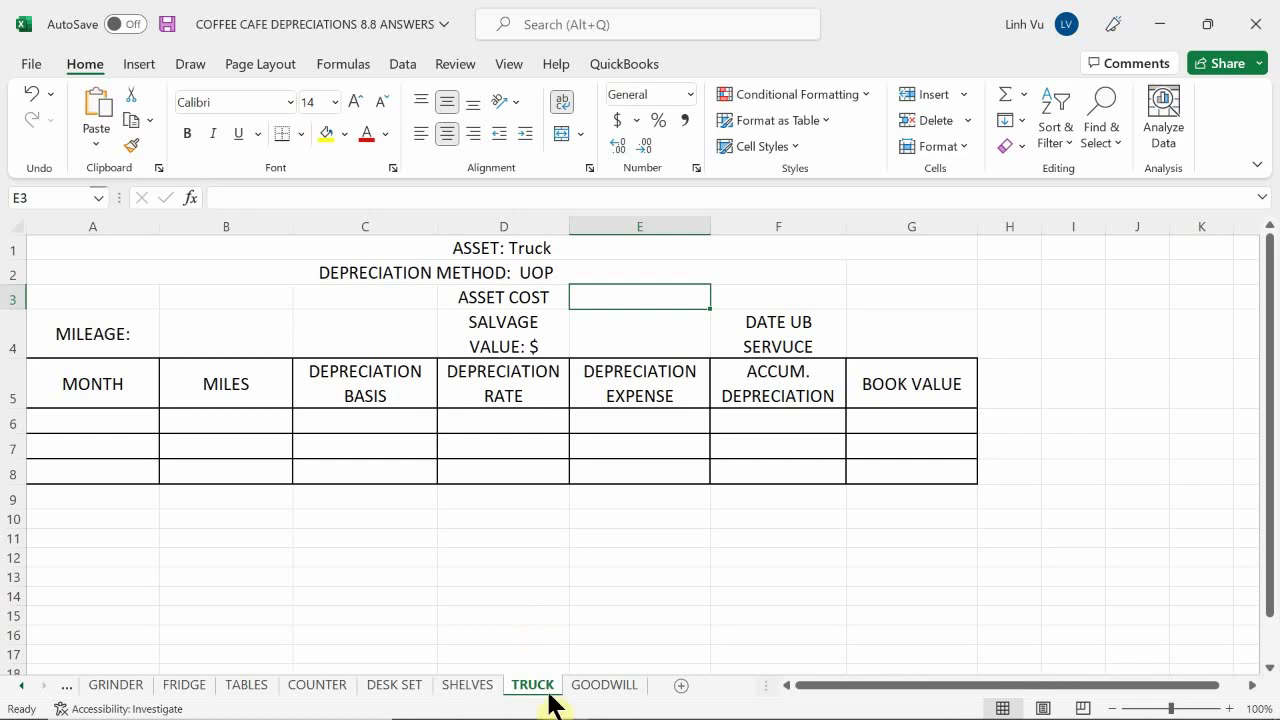
{"action": "mouse_move", "coordinate": [556, 706]}
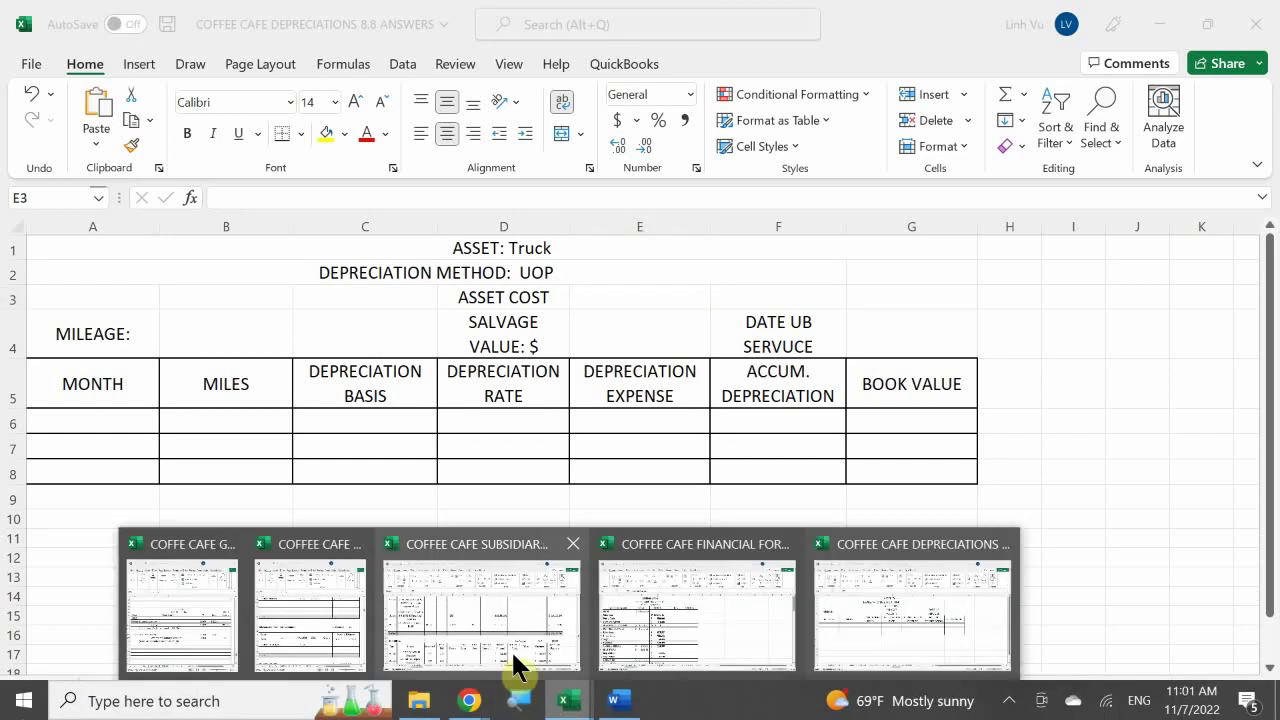
Bring the general ledger forward and scroll ASSETS to Truck 17010's 8-Jun 32,208.90 debit
{"action": "left_click", "coordinate": [329, 648]}
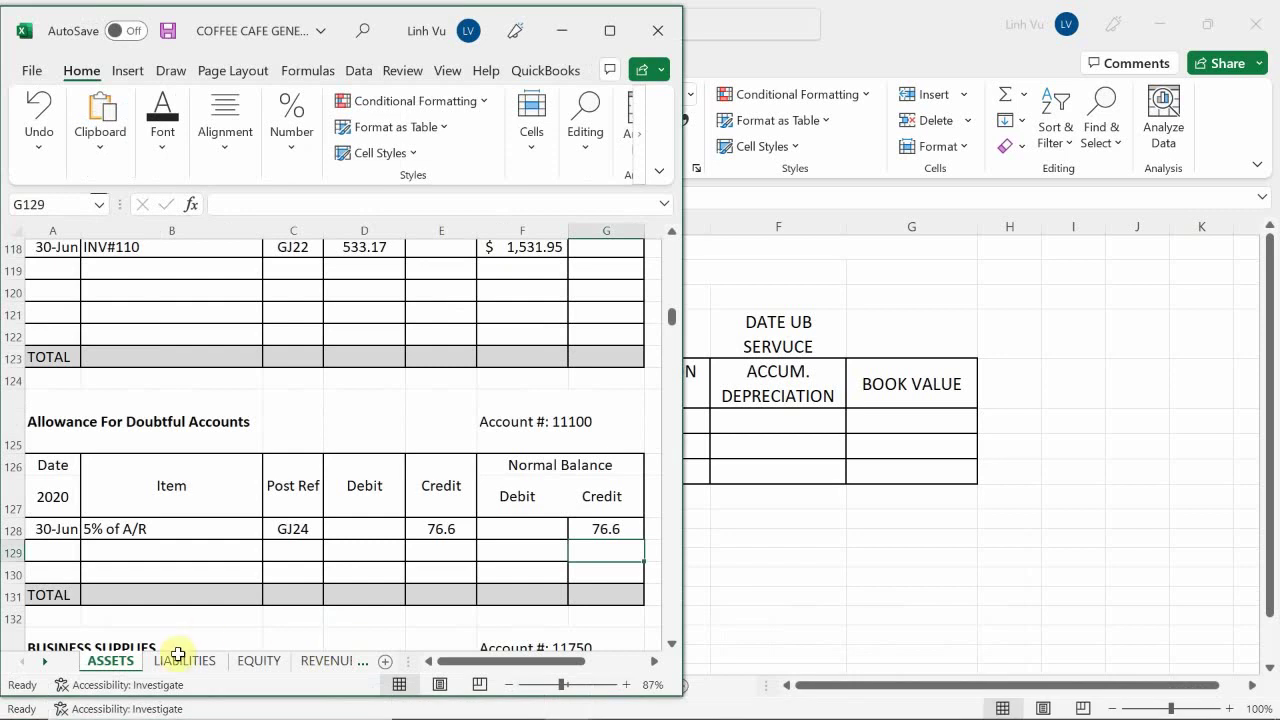
{"action": "left_click", "coordinate": [166, 607]}
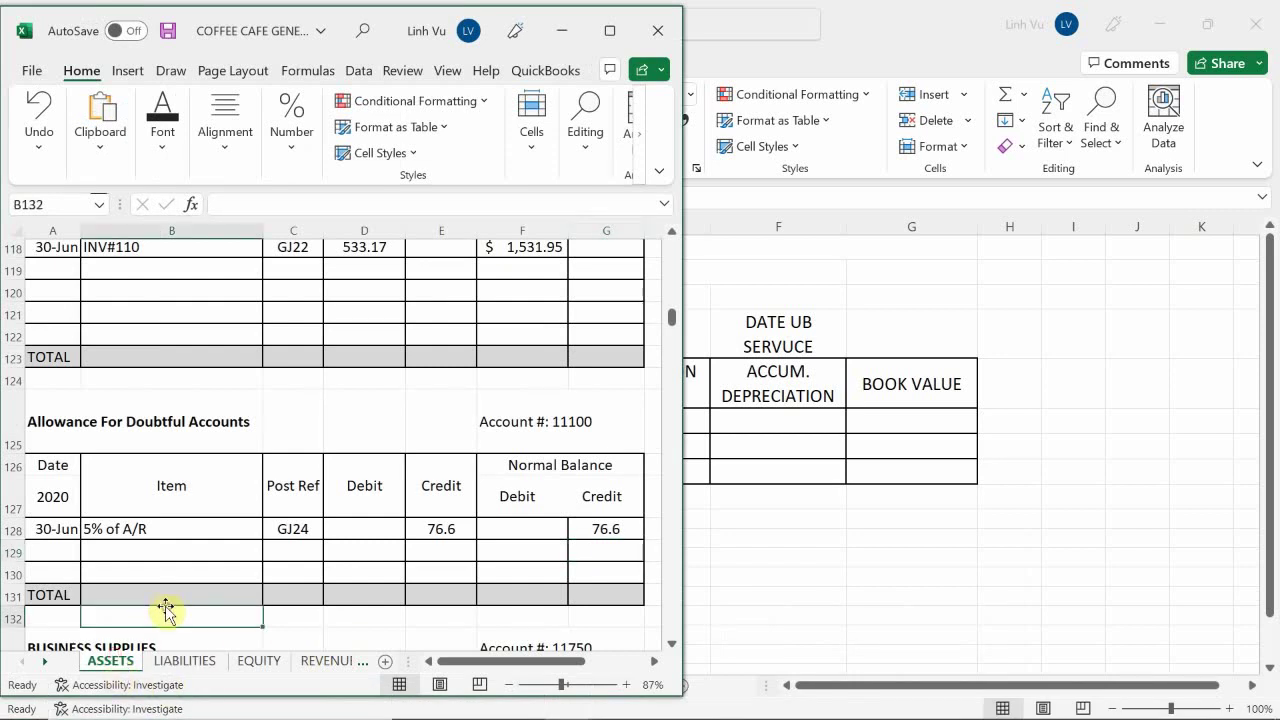
{"action": "scroll", "coordinate": [134, 563], "scroll_direction": "down", "scroll_amount": 20}
{"action": "scroll", "coordinate": [133, 563], "scroll_direction": "down", "scroll_amount": 20}
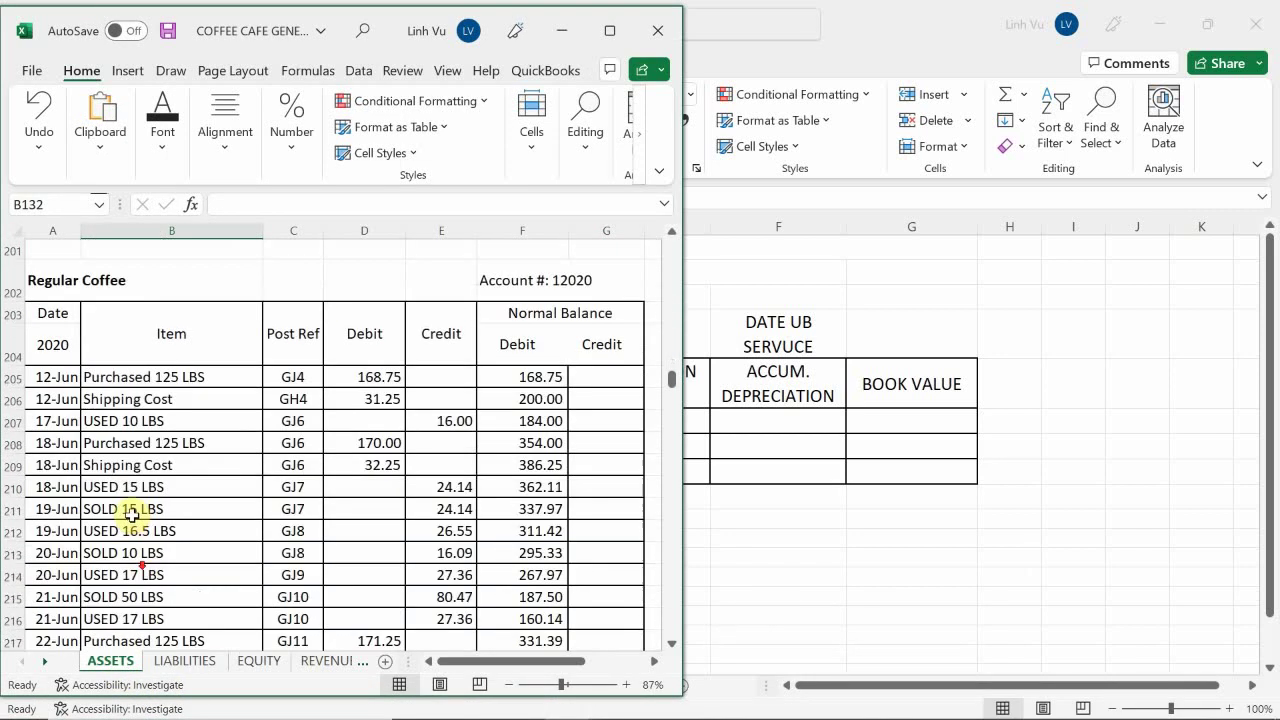
{"action": "scroll", "coordinate": [135, 522], "scroll_direction": "down", "scroll_amount": 18}
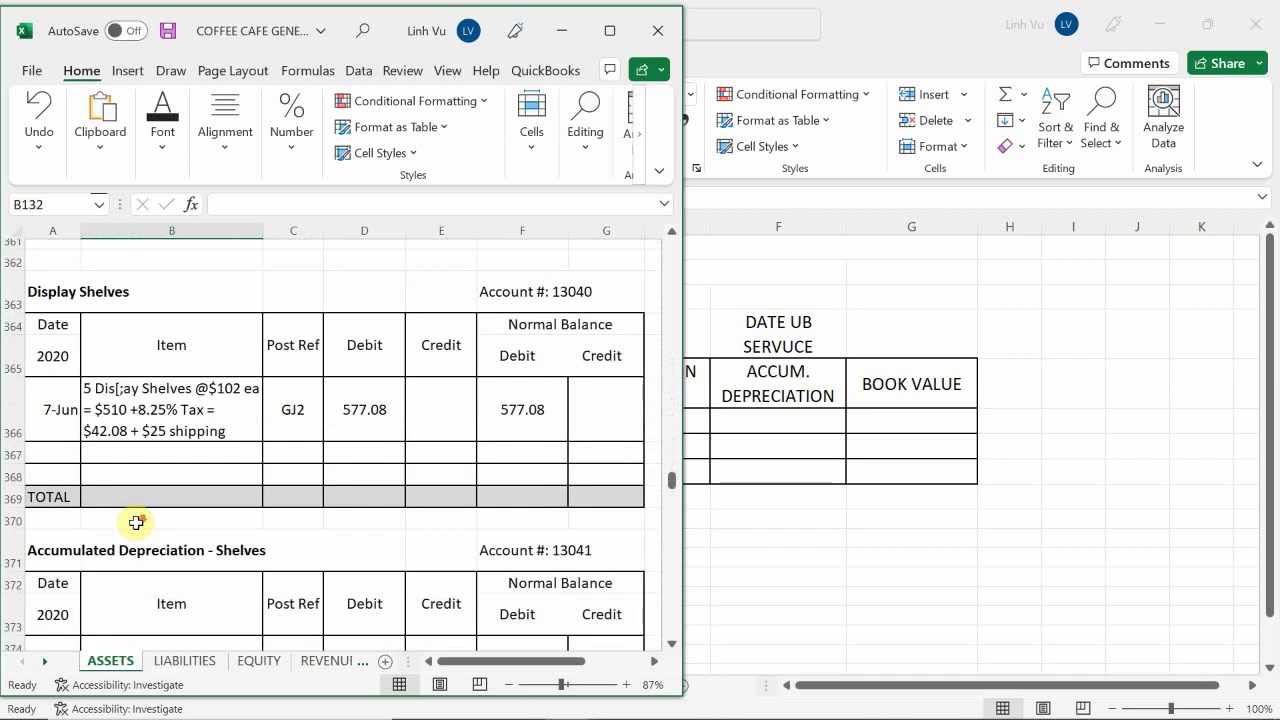
{"action": "scroll", "coordinate": [138, 522], "scroll_direction": "down", "scroll_amount": 3}
{"action": "scroll", "coordinate": [140, 525], "scroll_direction": "down", "scroll_amount": 14}
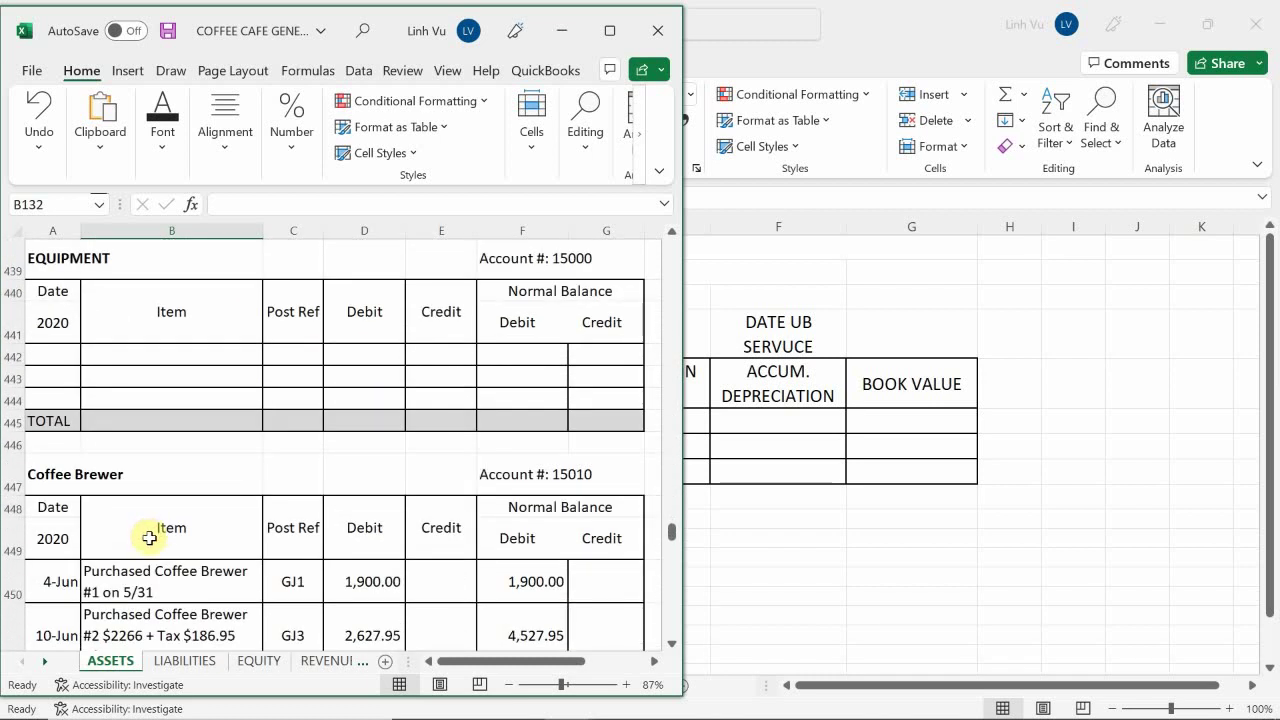
{"action": "scroll", "coordinate": [149, 538], "scroll_direction": "down", "scroll_amount": 4}
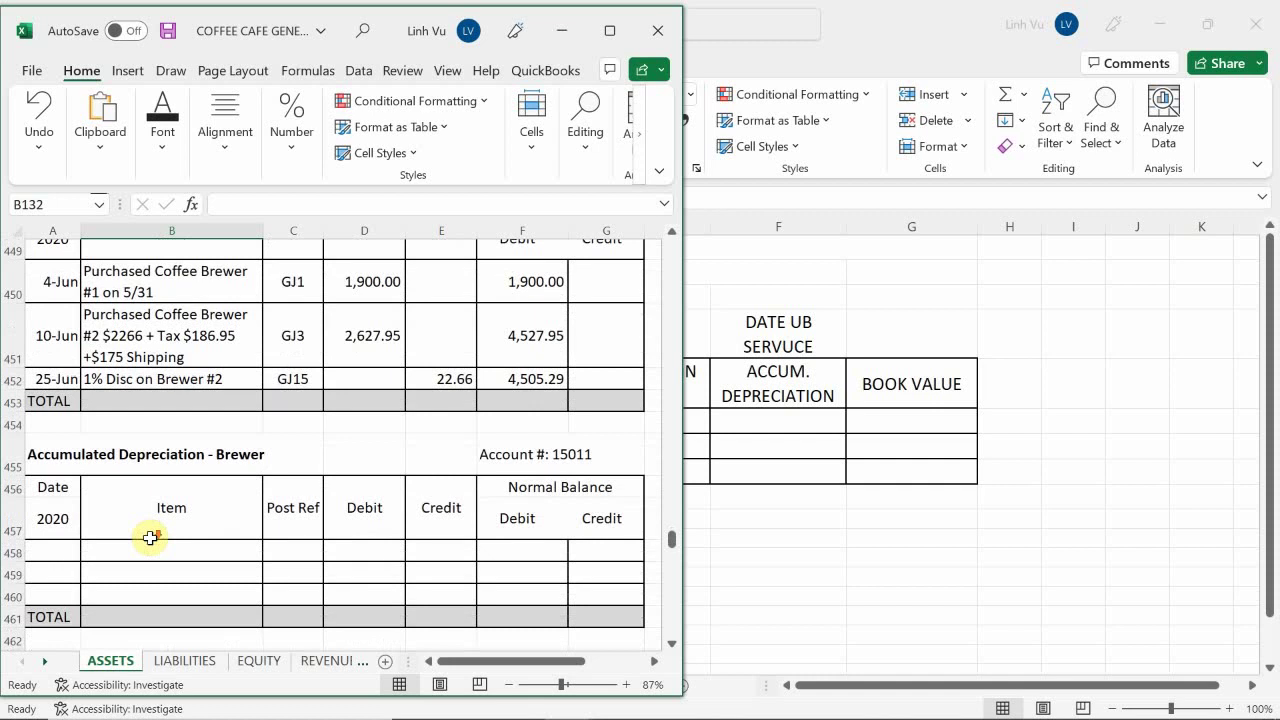
{"action": "scroll", "coordinate": [149, 538], "scroll_direction": "down", "scroll_amount": 2}
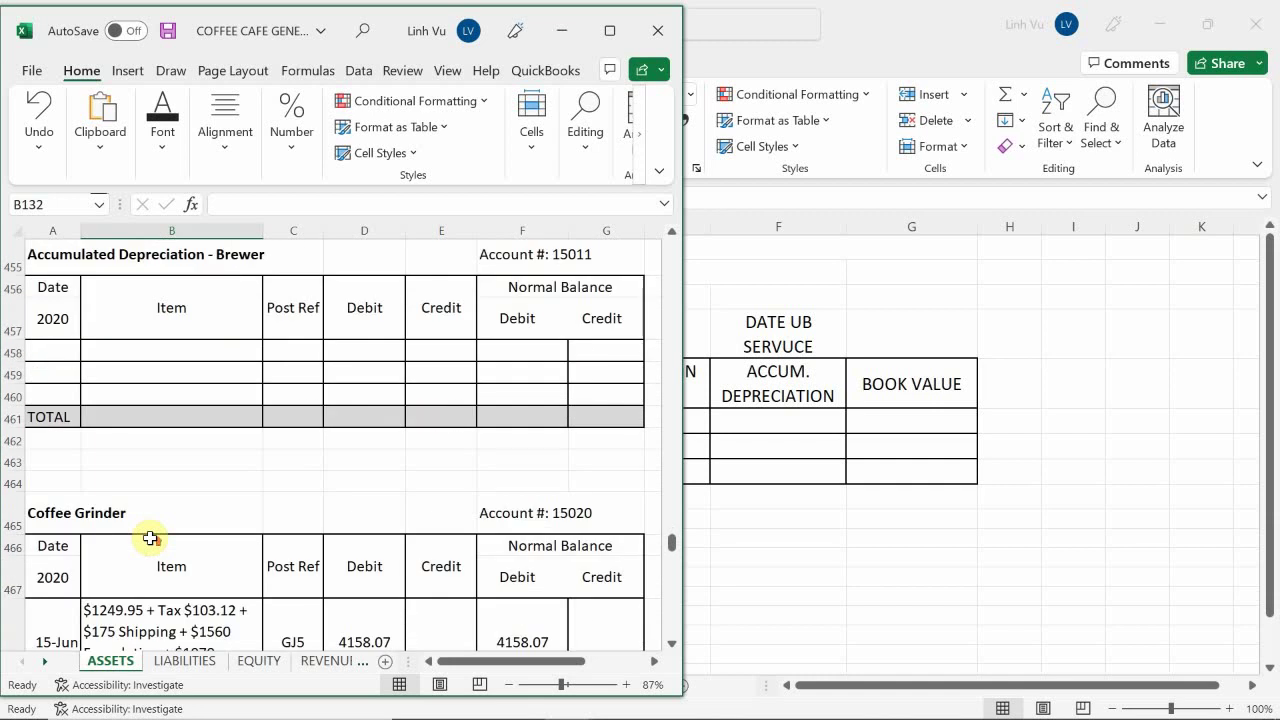
{"action": "scroll", "coordinate": [149, 538], "scroll_direction": "down", "scroll_amount": 7}
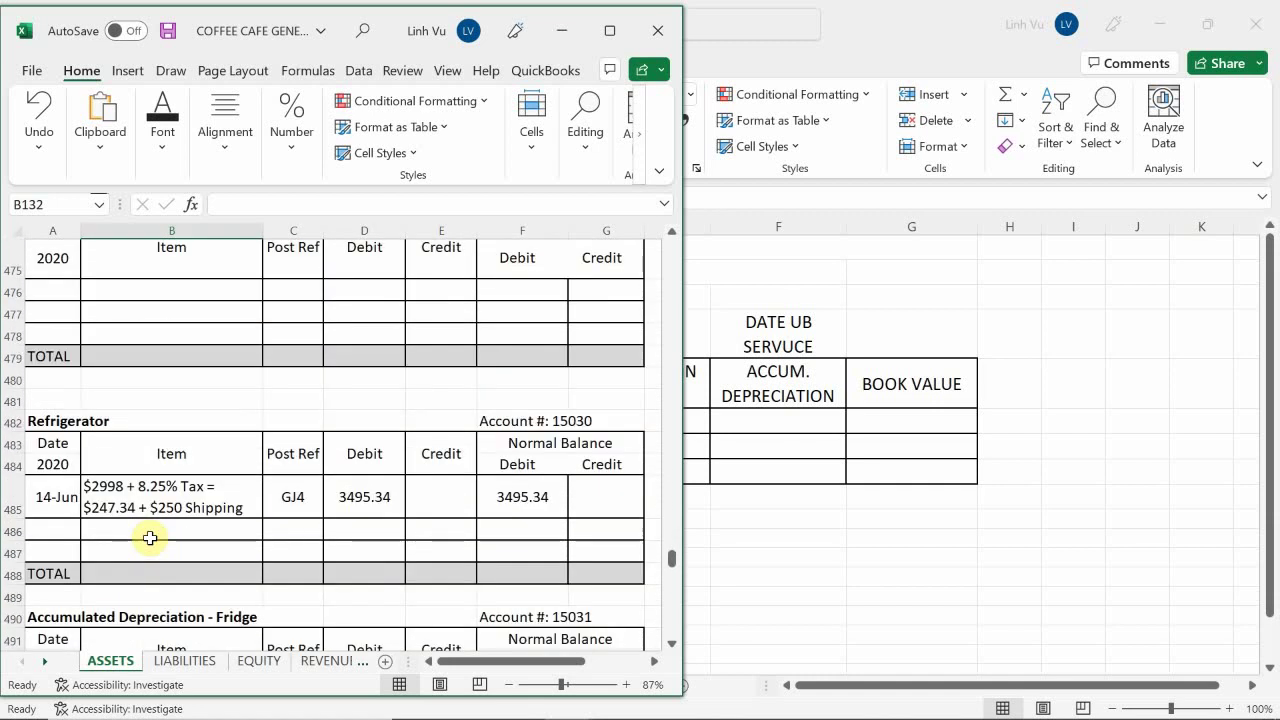
{"action": "scroll", "coordinate": [149, 538], "scroll_direction": "down", "scroll_amount": 4}
{"action": "scroll", "coordinate": [149, 538], "scroll_direction": "down", "scroll_amount": 4}
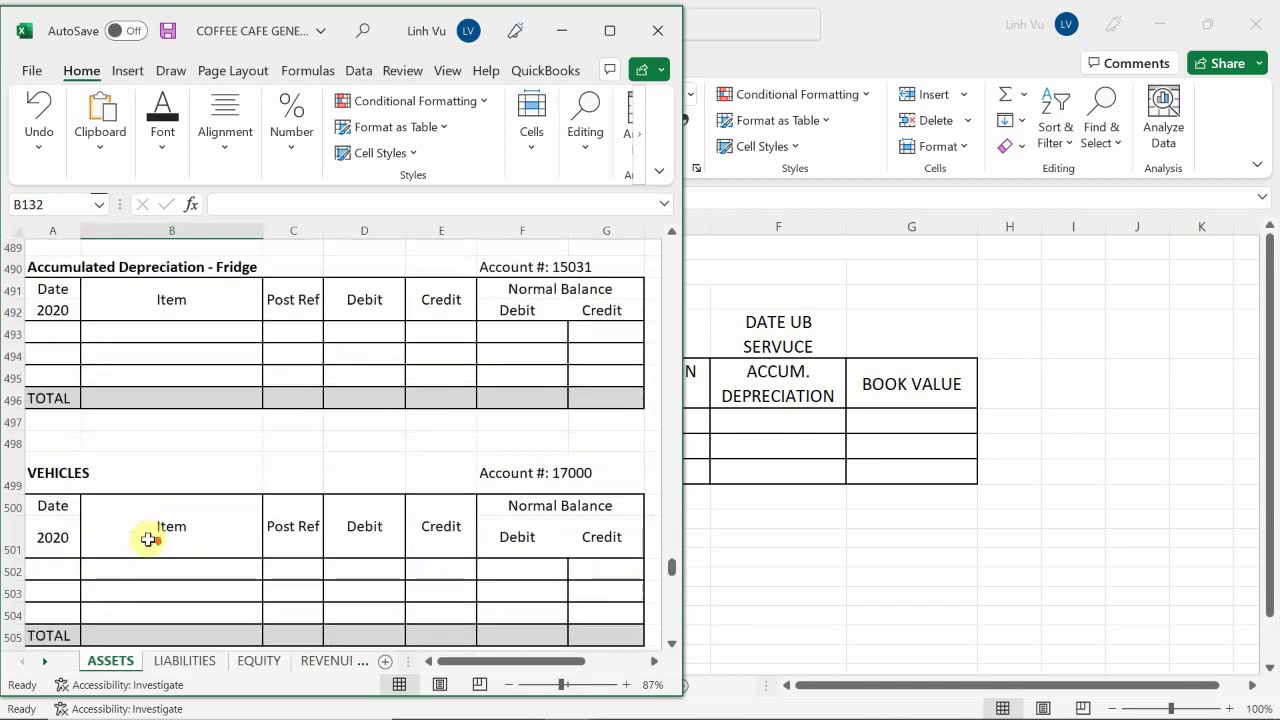
{"action": "scroll", "coordinate": [149, 538], "scroll_direction": "down", "scroll_amount": 2}
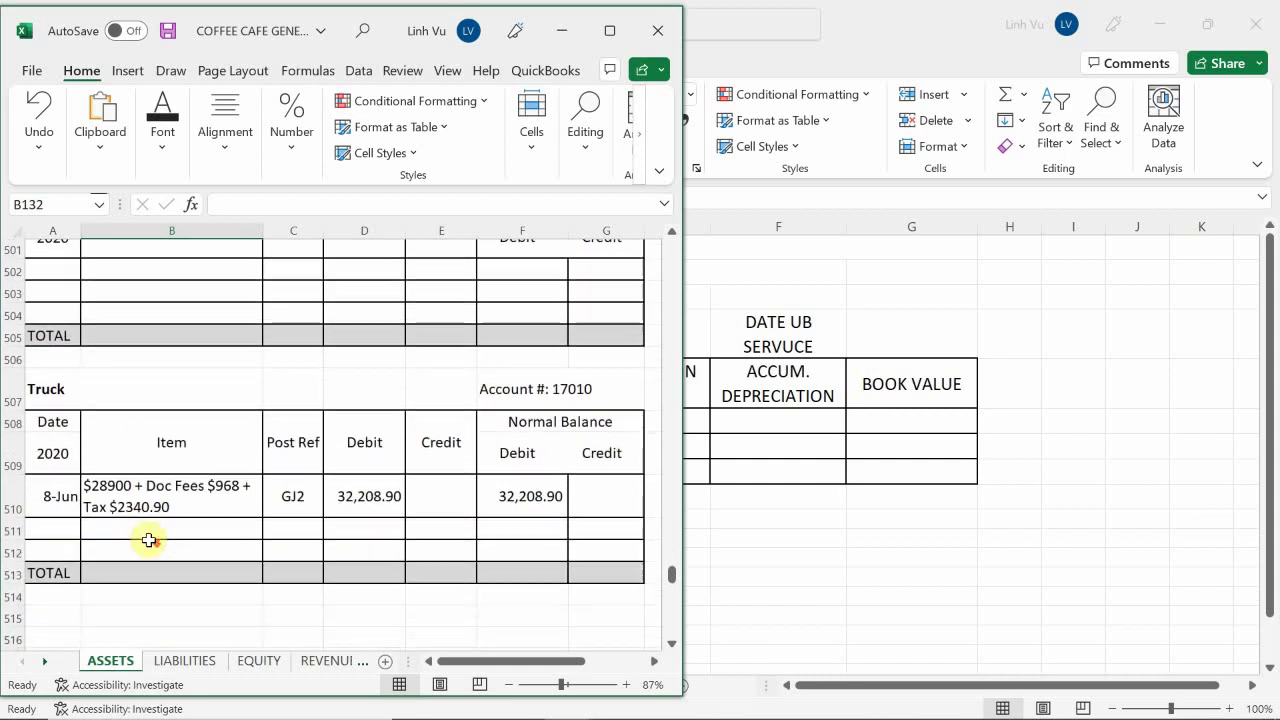
{"action": "scroll", "coordinate": [146, 548], "scroll_direction": "up", "scroll_amount": 2}
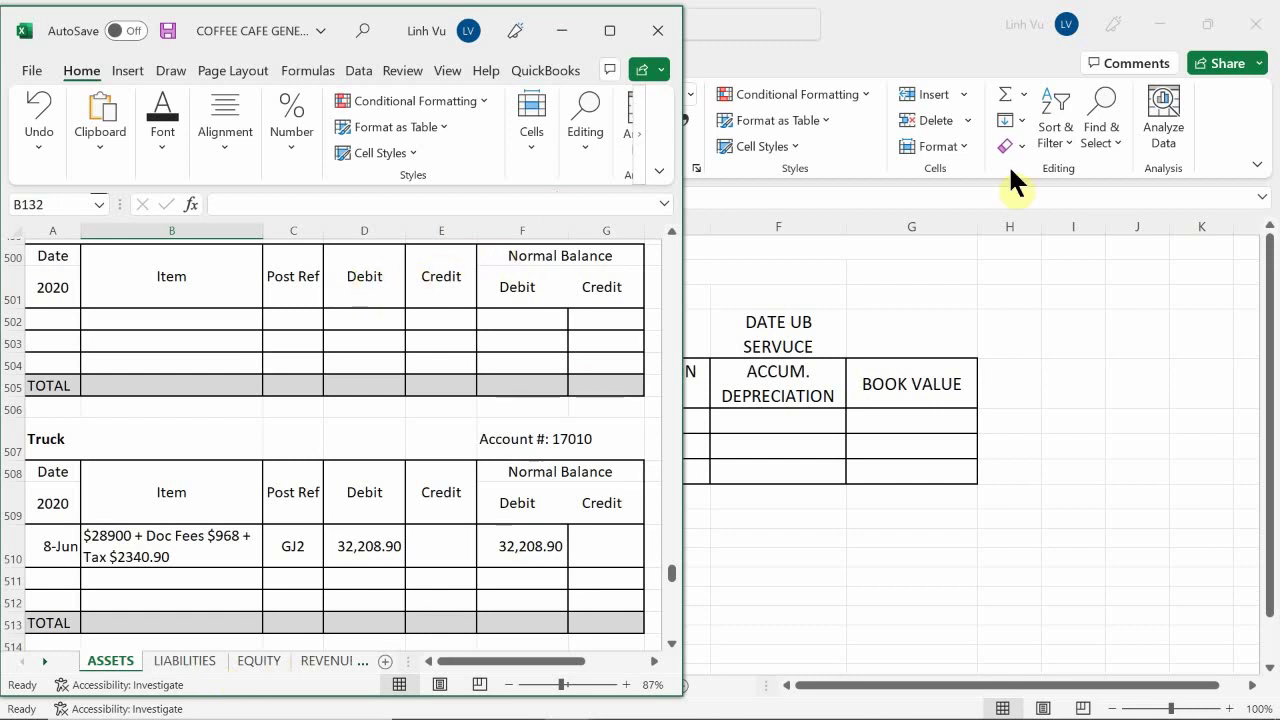
Enter the truck's asset cost 32208.90 in E3 and apply Accounting format
{"action": "left_click", "coordinate": [777, 285]}
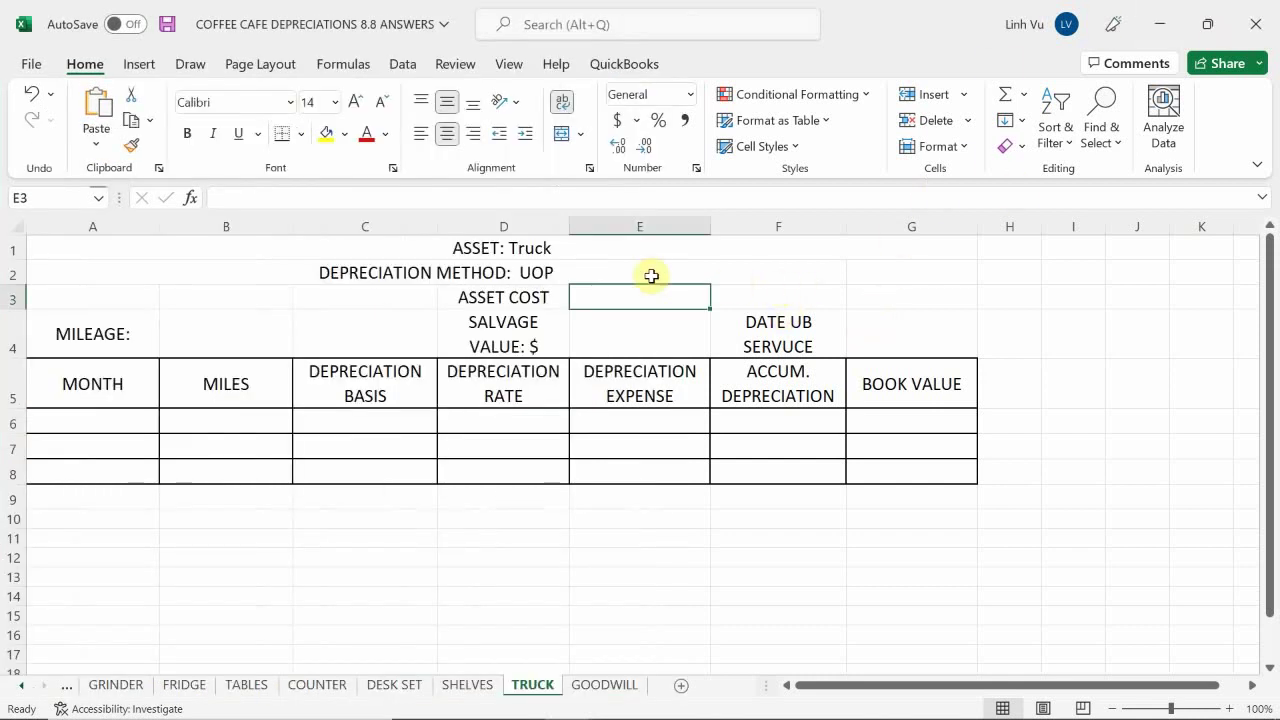
{"action": "type", "text": "32208.90"}
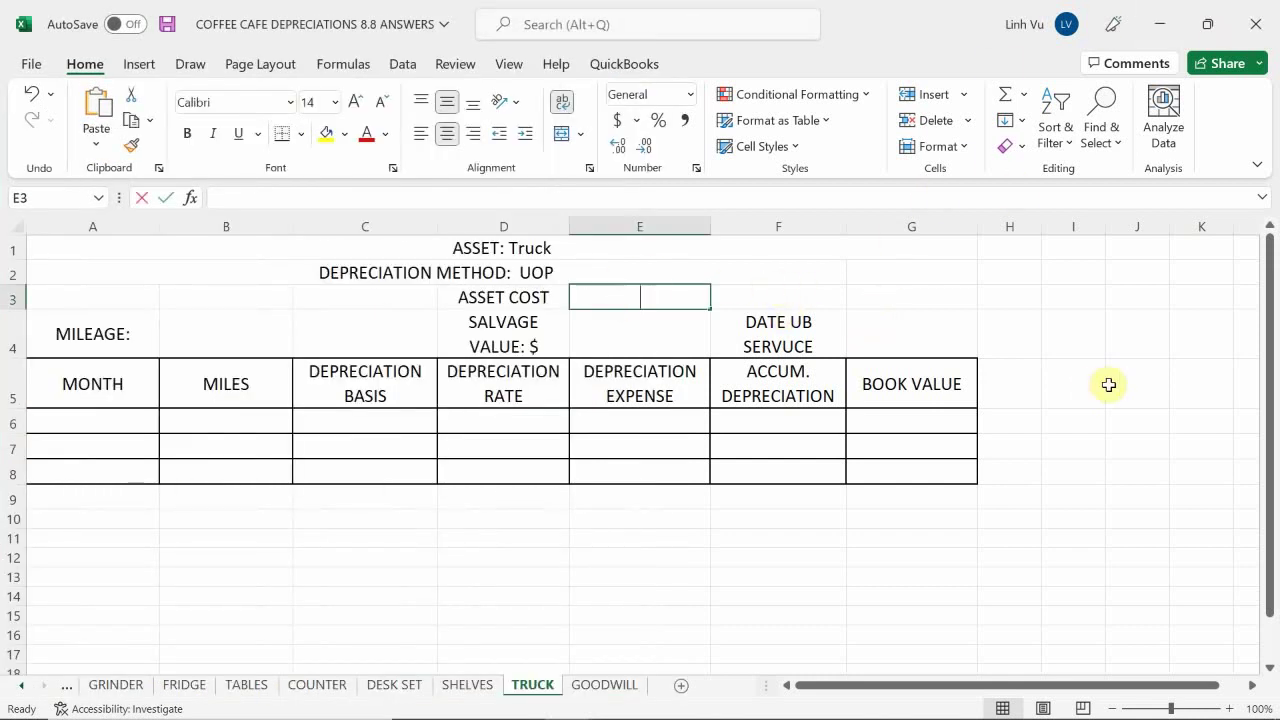
{"action": "key", "text": "Return"}
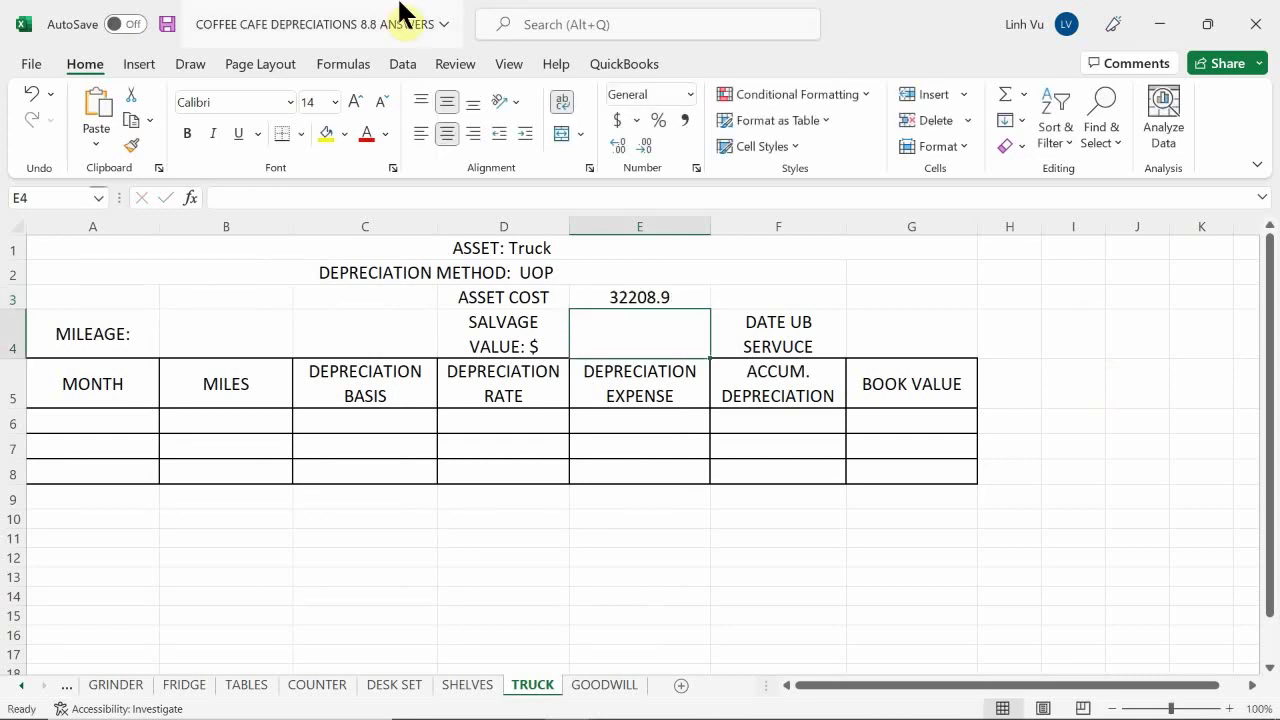
{"action": "left_click", "coordinate": [612, 295]}
{"action": "left_click", "coordinate": [616, 117]}
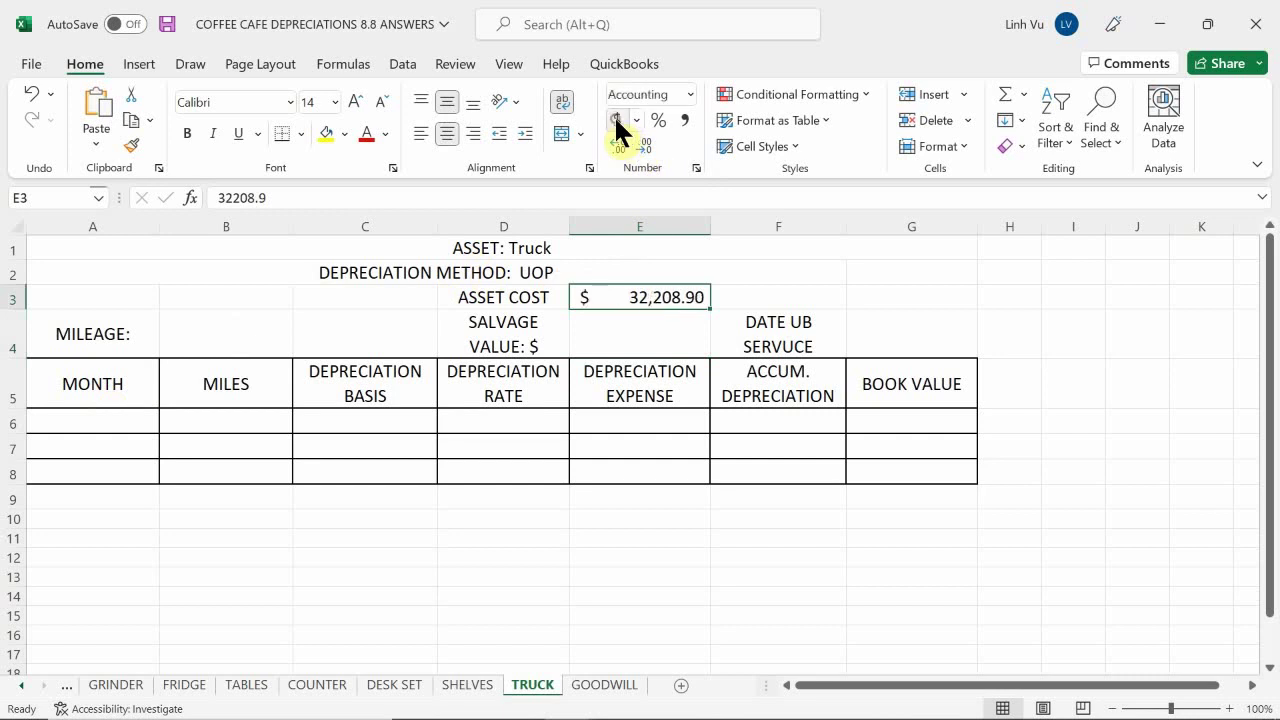
Enter a zero salvage value in E4 and apply Accounting format
{"action": "left_click", "coordinate": [659, 334]}
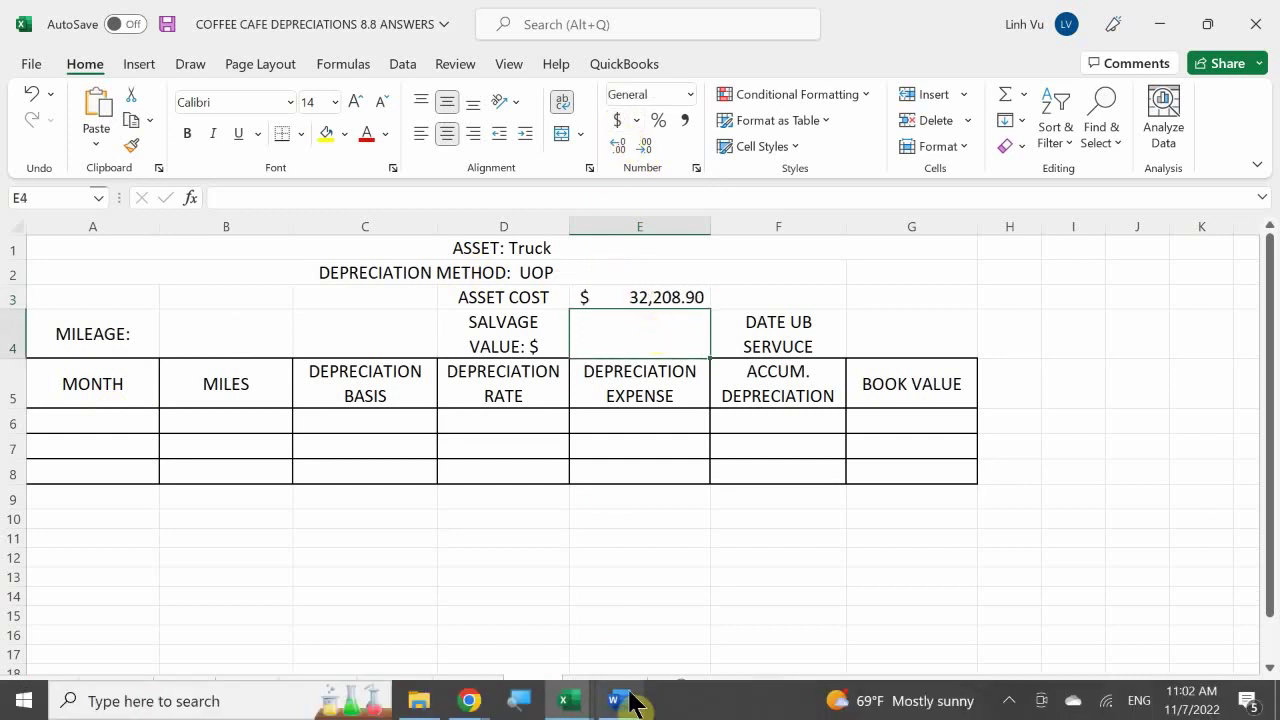
{"action": "left_click", "coordinate": [617, 701]}
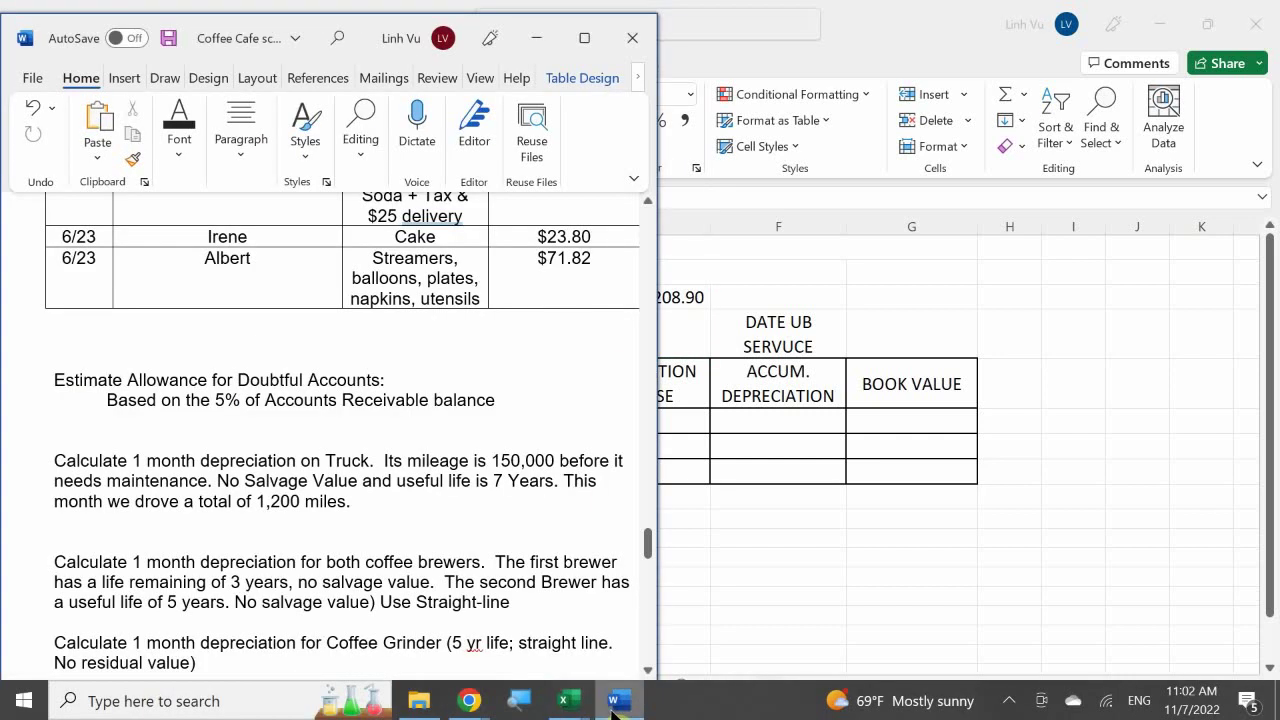
{"action": "left_click", "coordinate": [617, 701]}
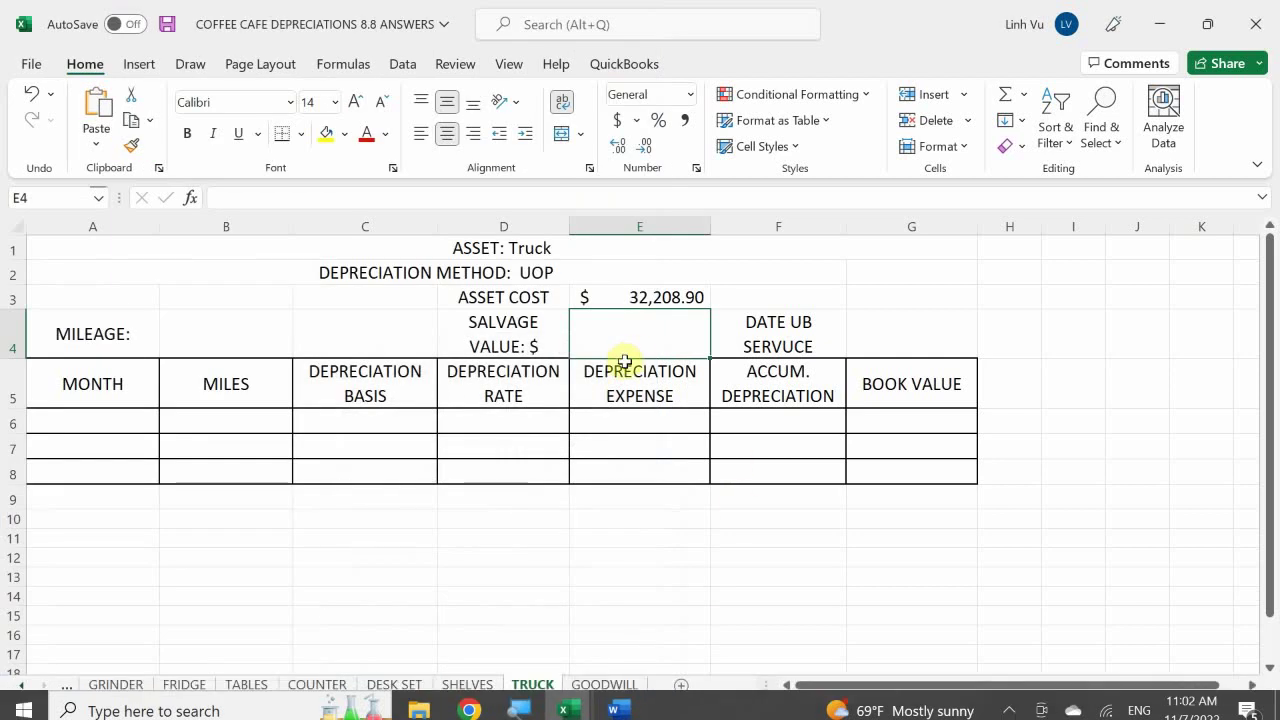
{"action": "type", "text": "0.0"}
{"action": "key", "text": "Return"}
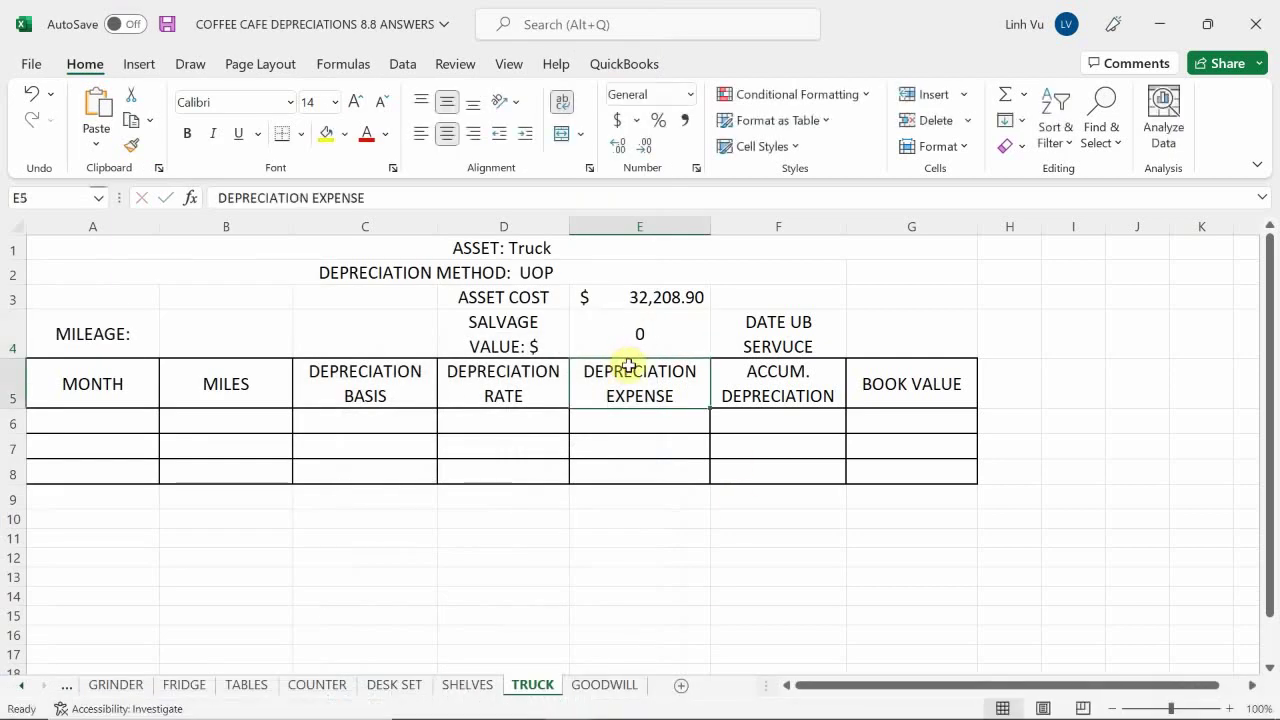
{"action": "left_click", "coordinate": [639, 320]}
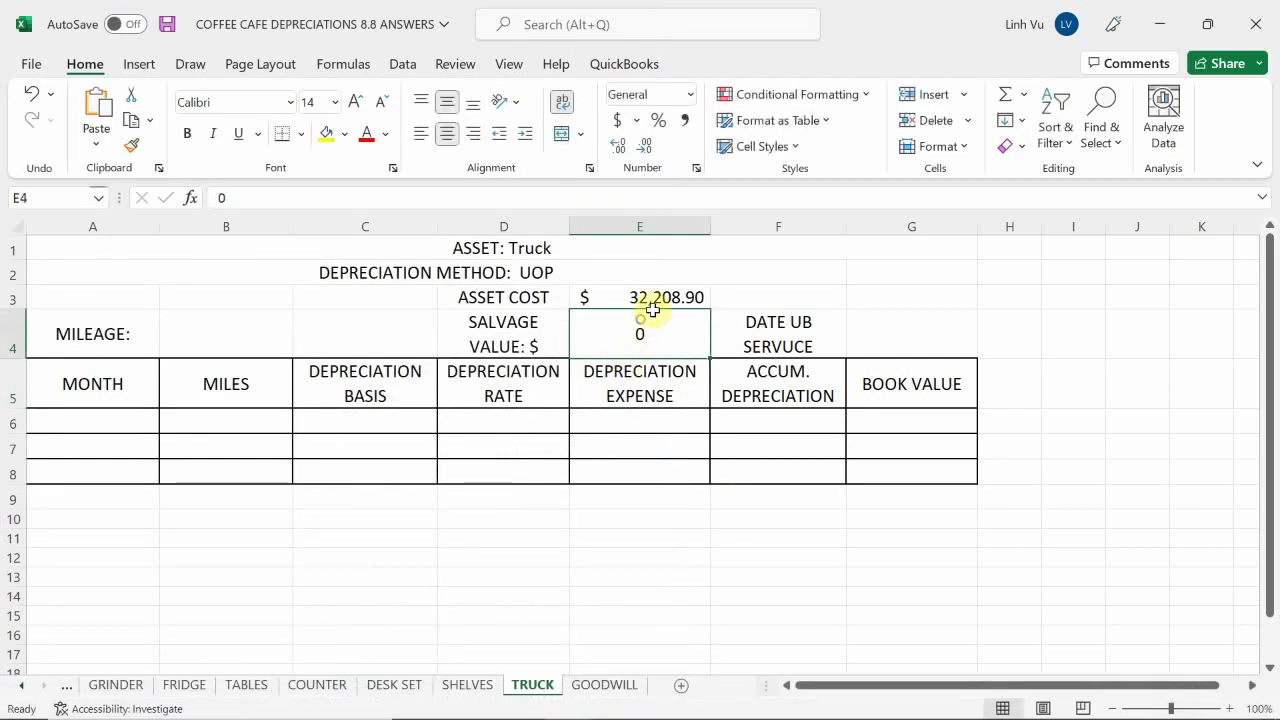
{"action": "left_click", "coordinate": [617, 119]}
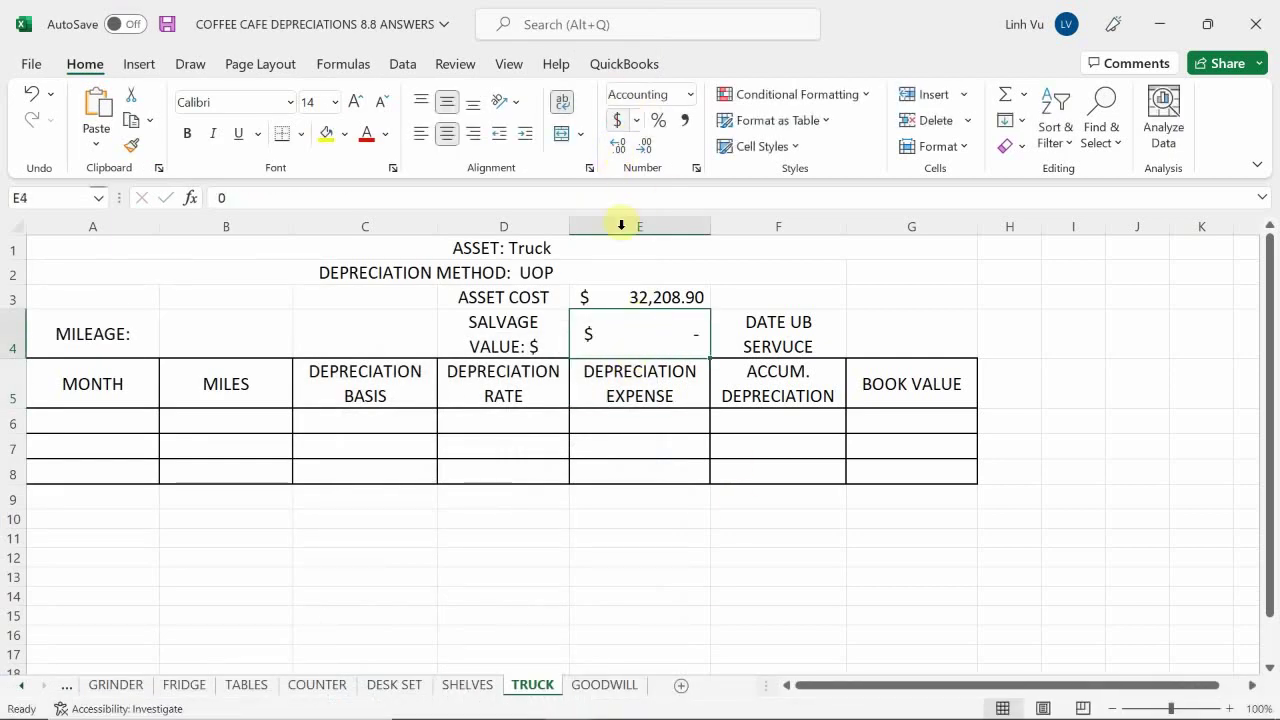
{"action": "left_click", "coordinate": [886, 331]}
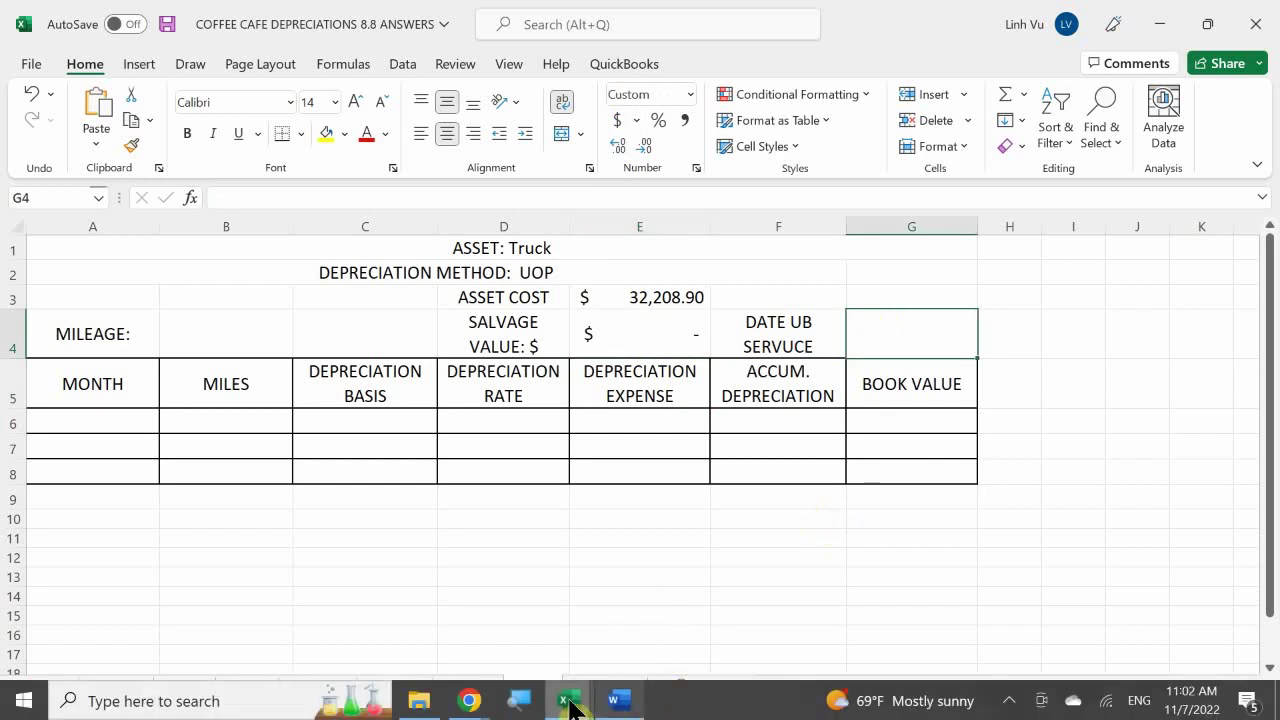
{"action": "left_click", "coordinate": [572, 703]}
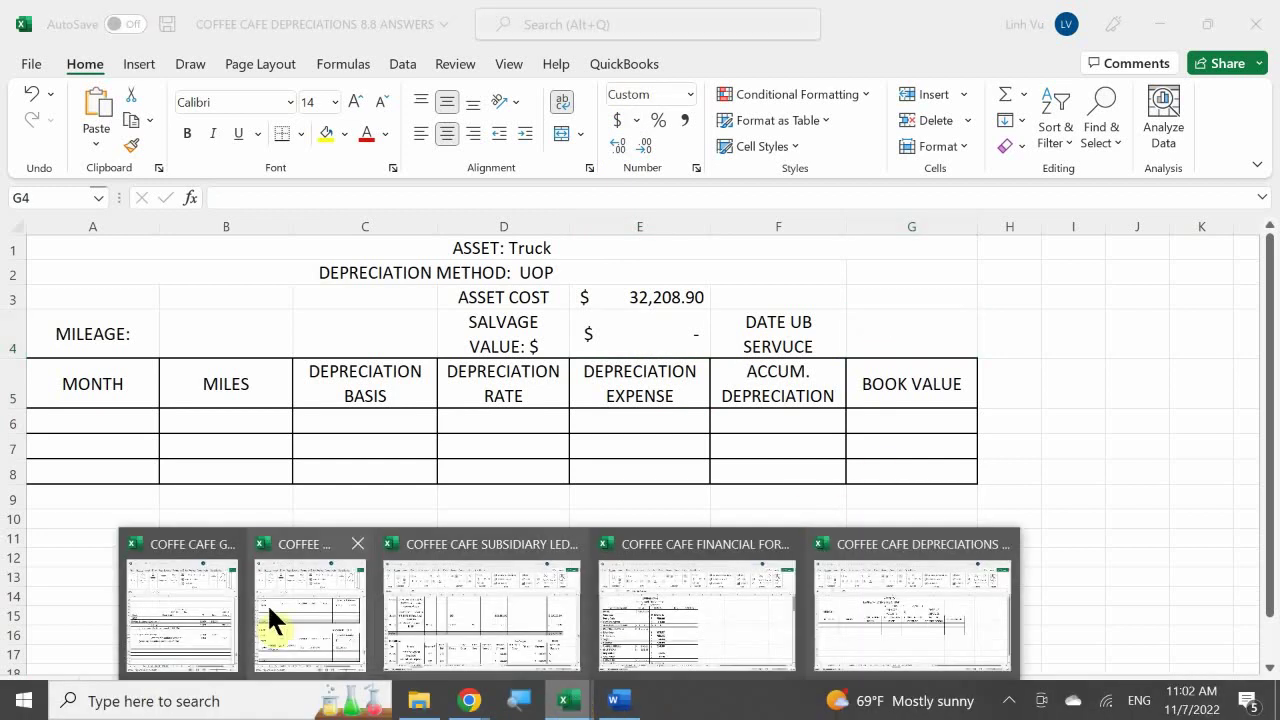
Check the Truck account on the ASSETS sheet, then return to the DEPRECIATIONS workbook
{"action": "left_click", "coordinate": [178, 598]}
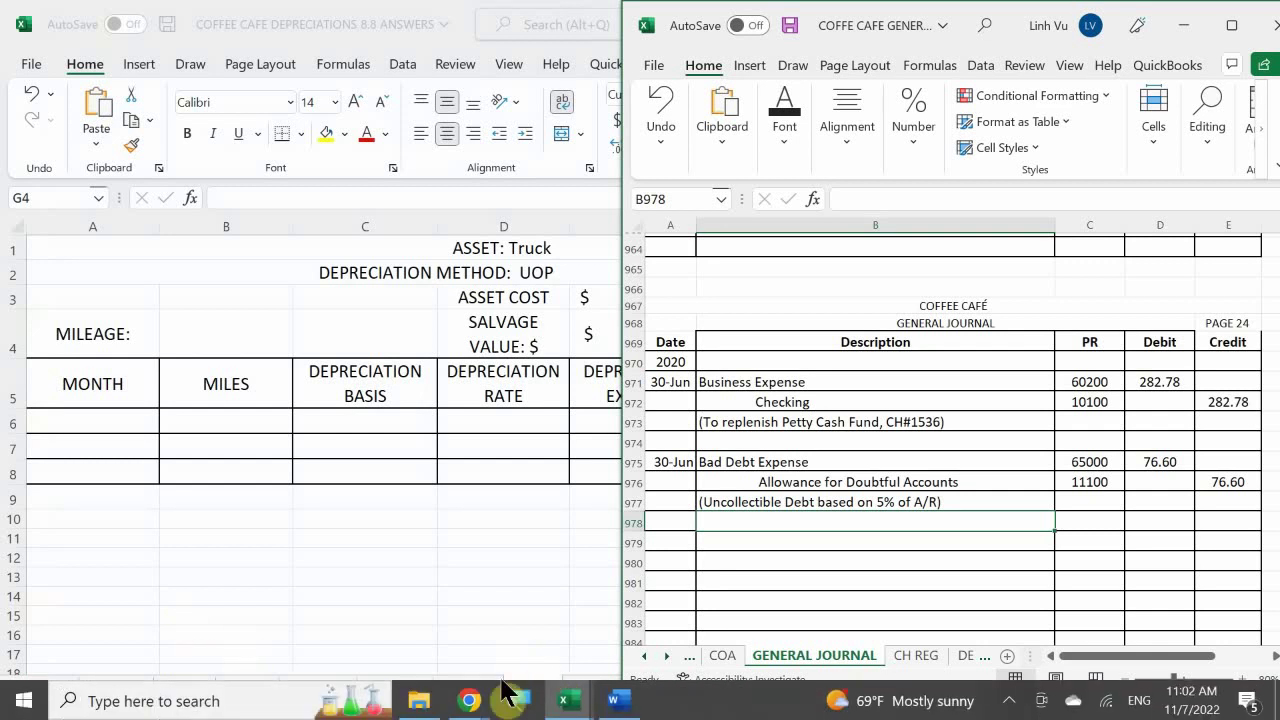
{"action": "left_click", "coordinate": [568, 703]}
{"action": "left_click", "coordinate": [330, 621]}
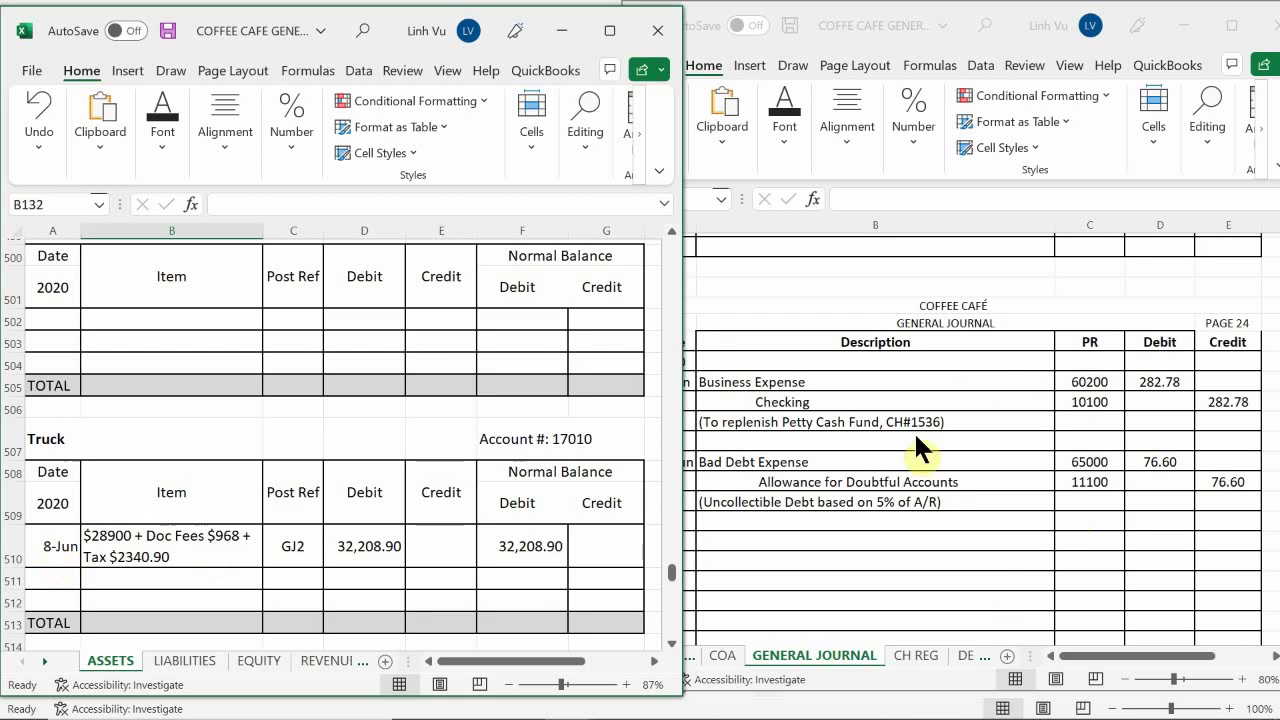
{"action": "left_click", "coordinate": [568, 700]}
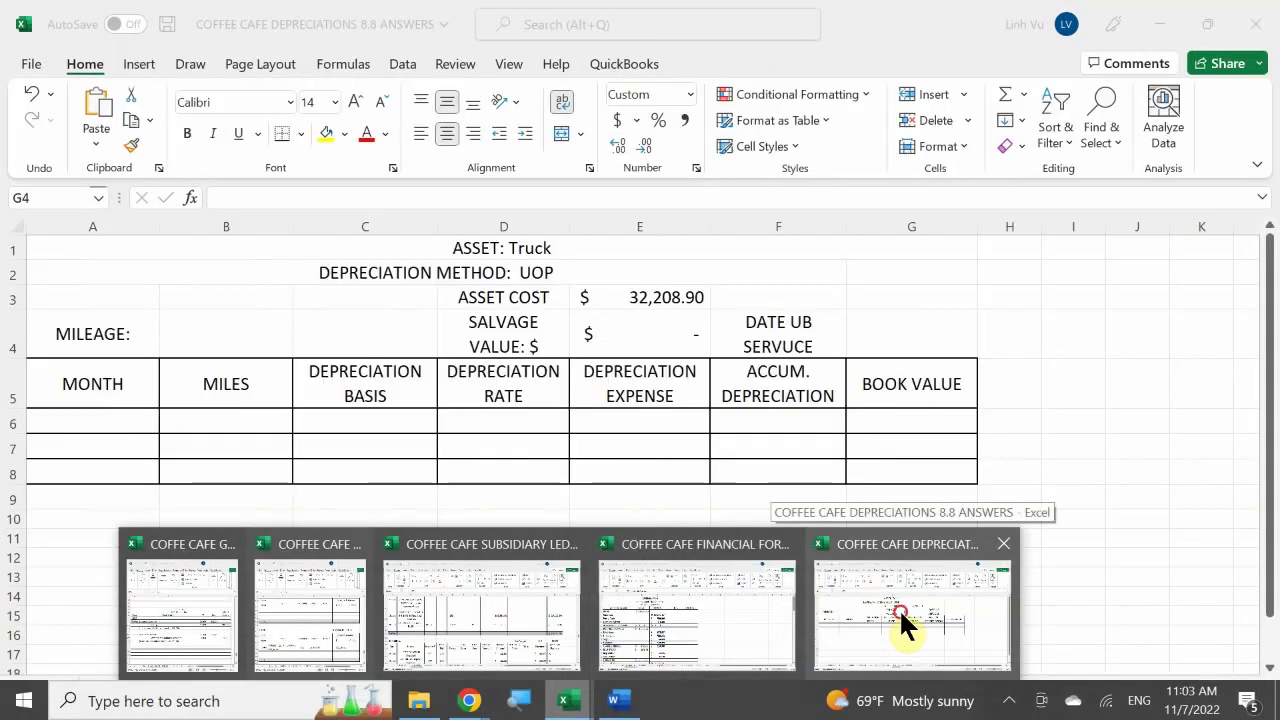
{"action": "left_click", "coordinate": [899, 610]}
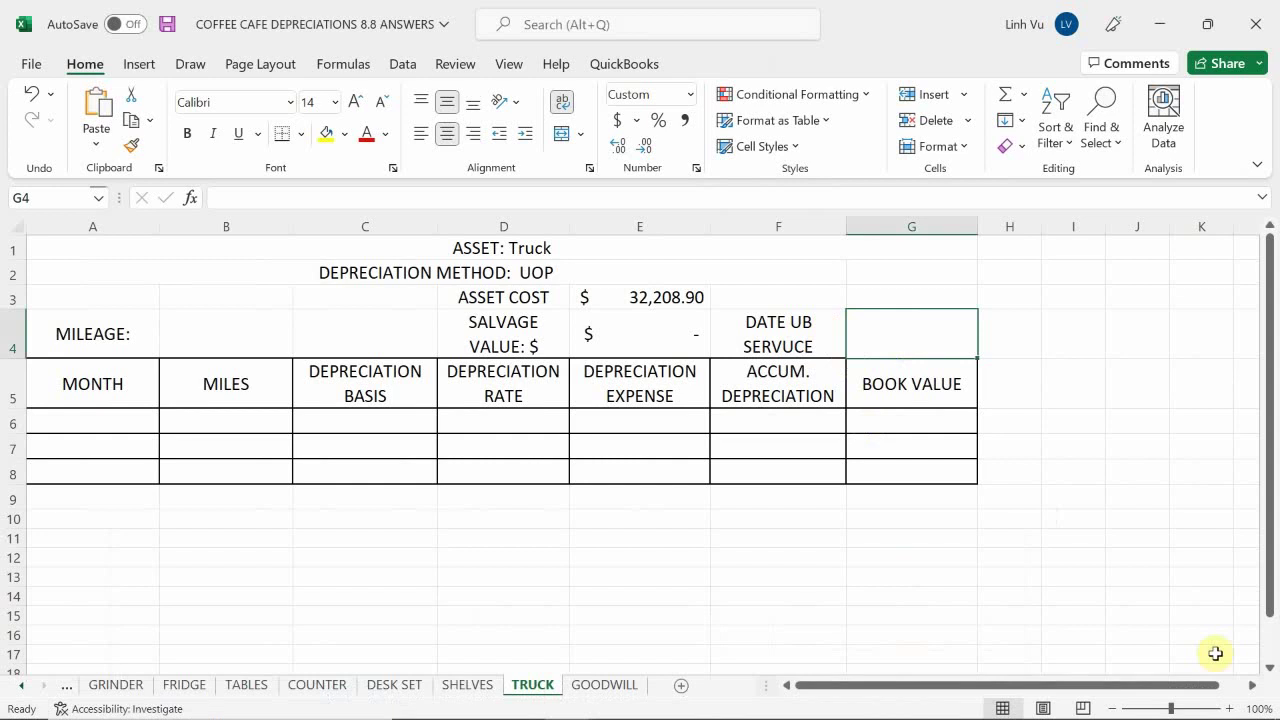
Enter the in-service date 6/8 in G4 and the truck's 150000 mileage in B4
{"action": "type", "text": "6/8"}
{"action": "key", "text": "Return"}
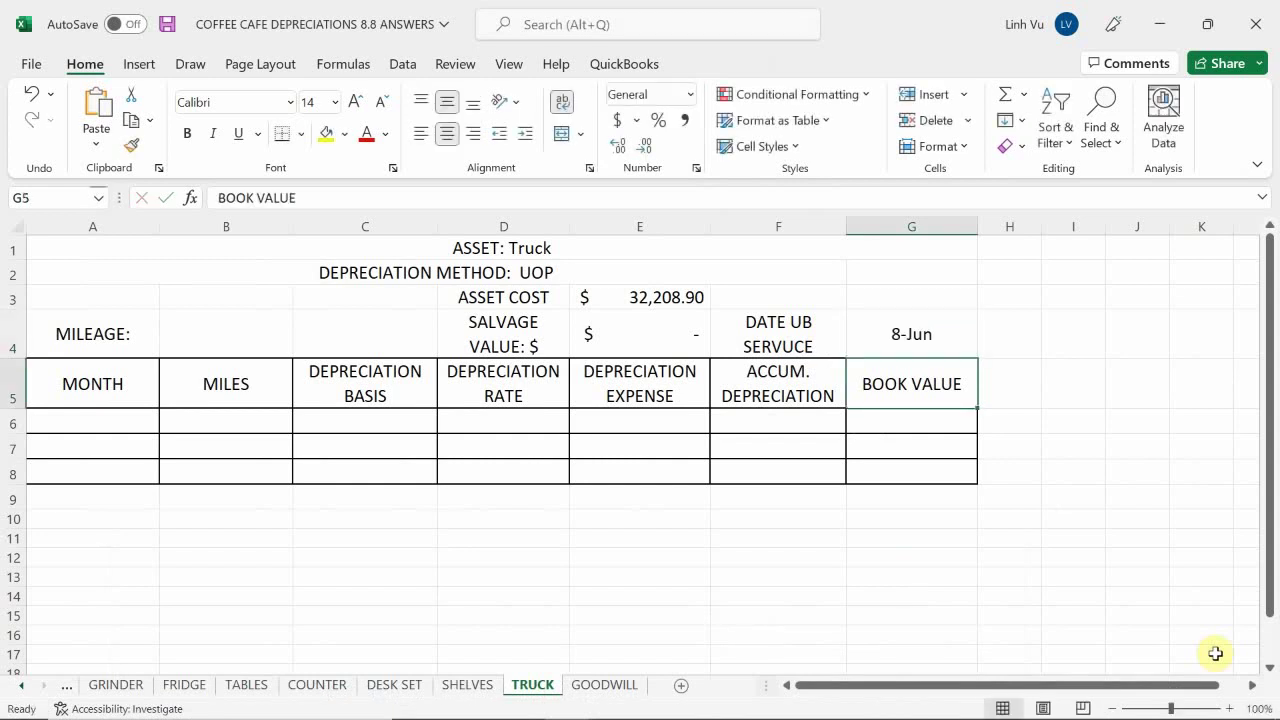
{"action": "left_click", "coordinate": [199, 337]}
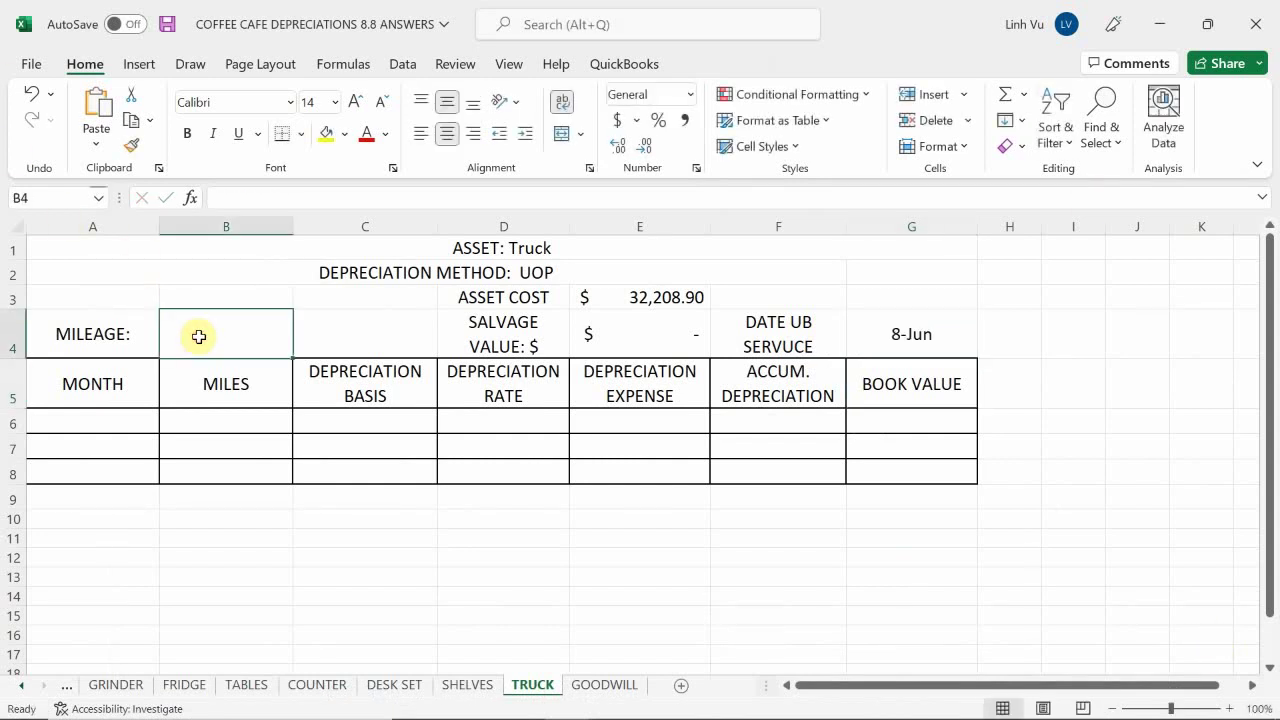
{"action": "mouse_move", "coordinate": [557, 700]}
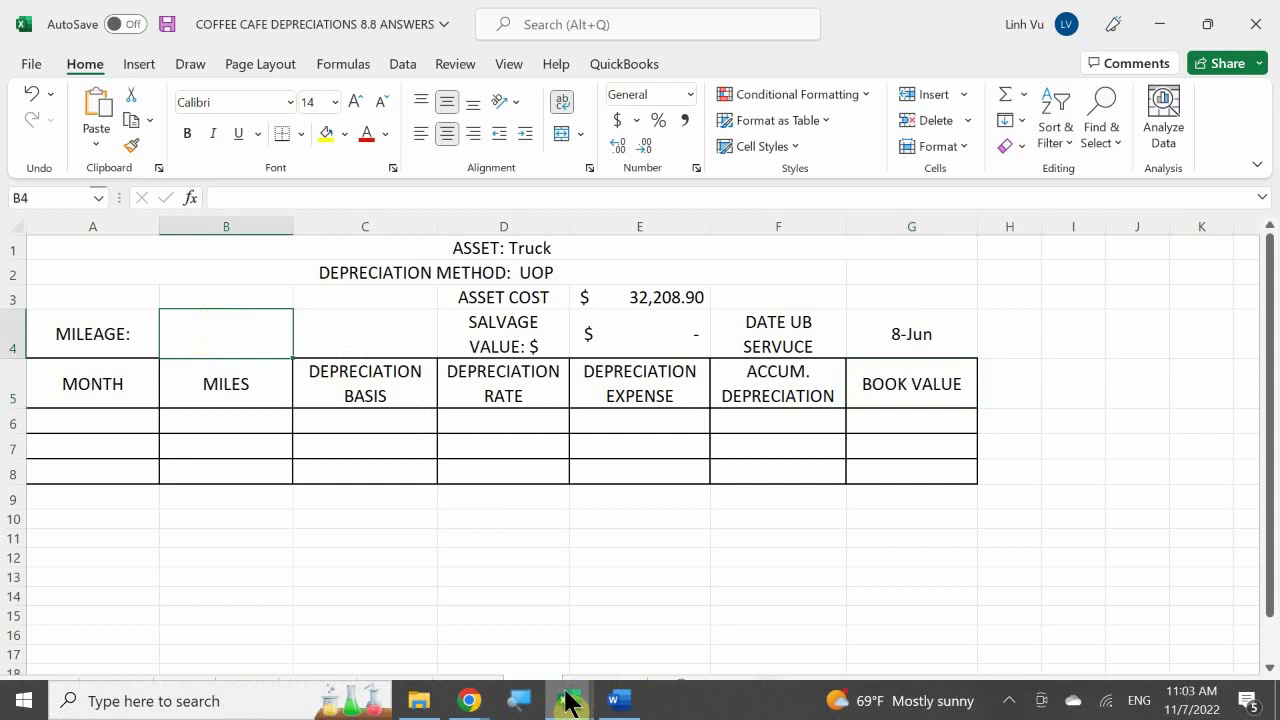
{"action": "mouse_move", "coordinate": [627, 703]}
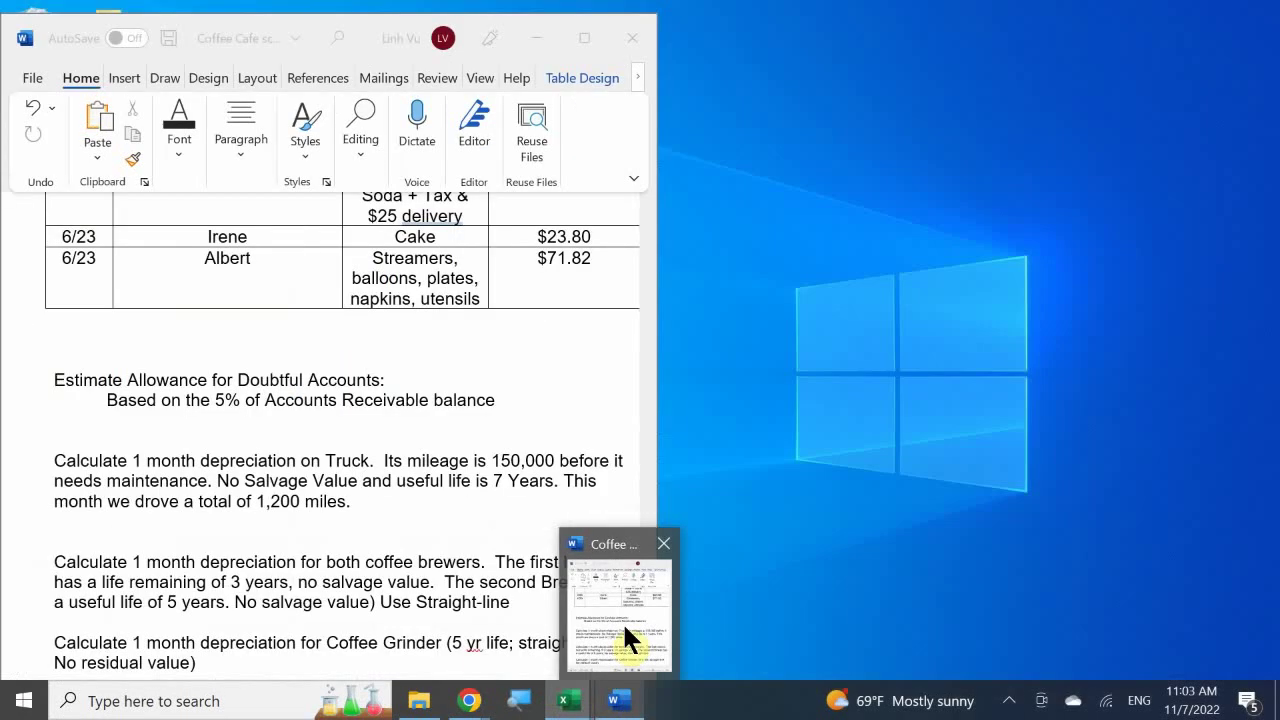
{"action": "left_click", "coordinate": [622, 621]}
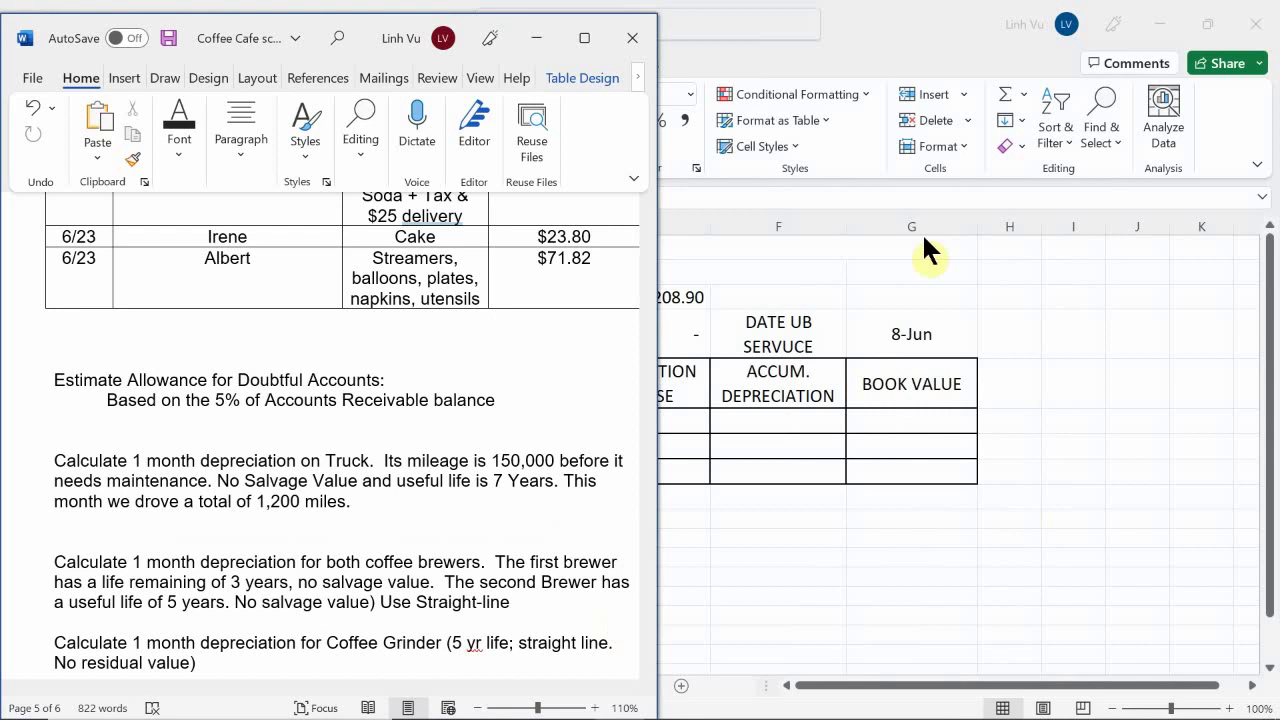
{"action": "left_click", "coordinate": [857, 448]}
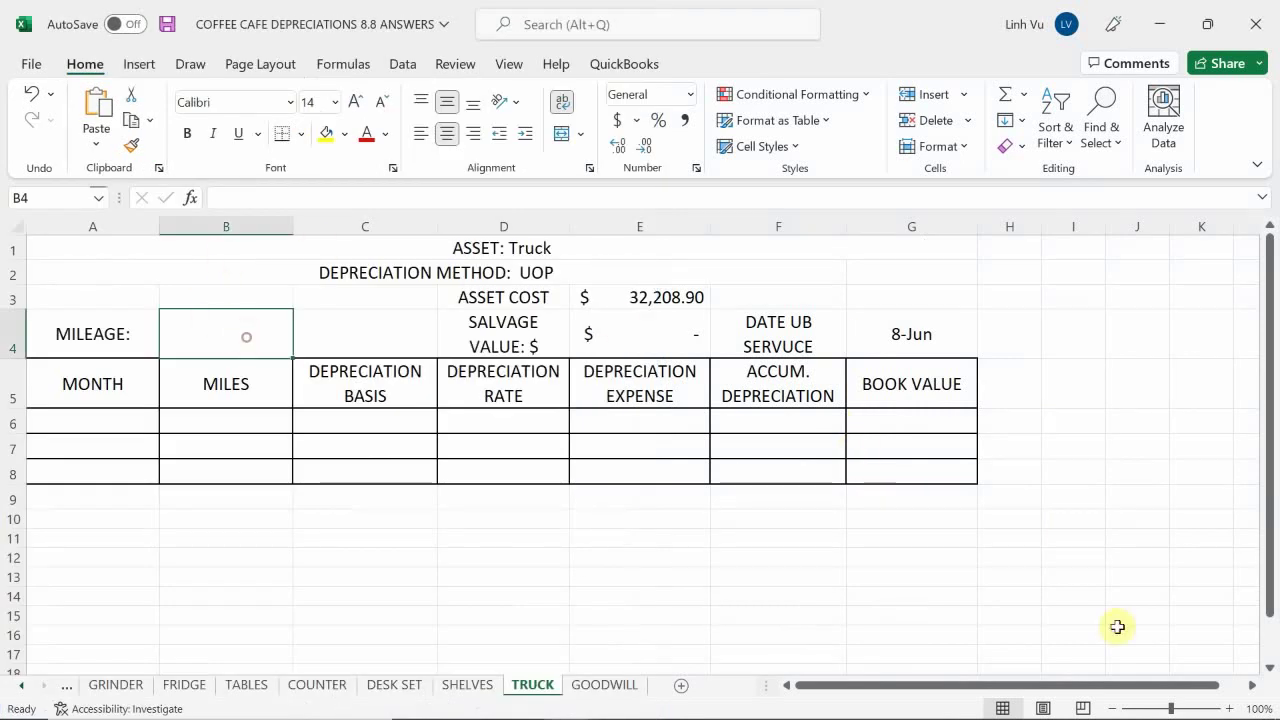
{"action": "type", "text": "150"}
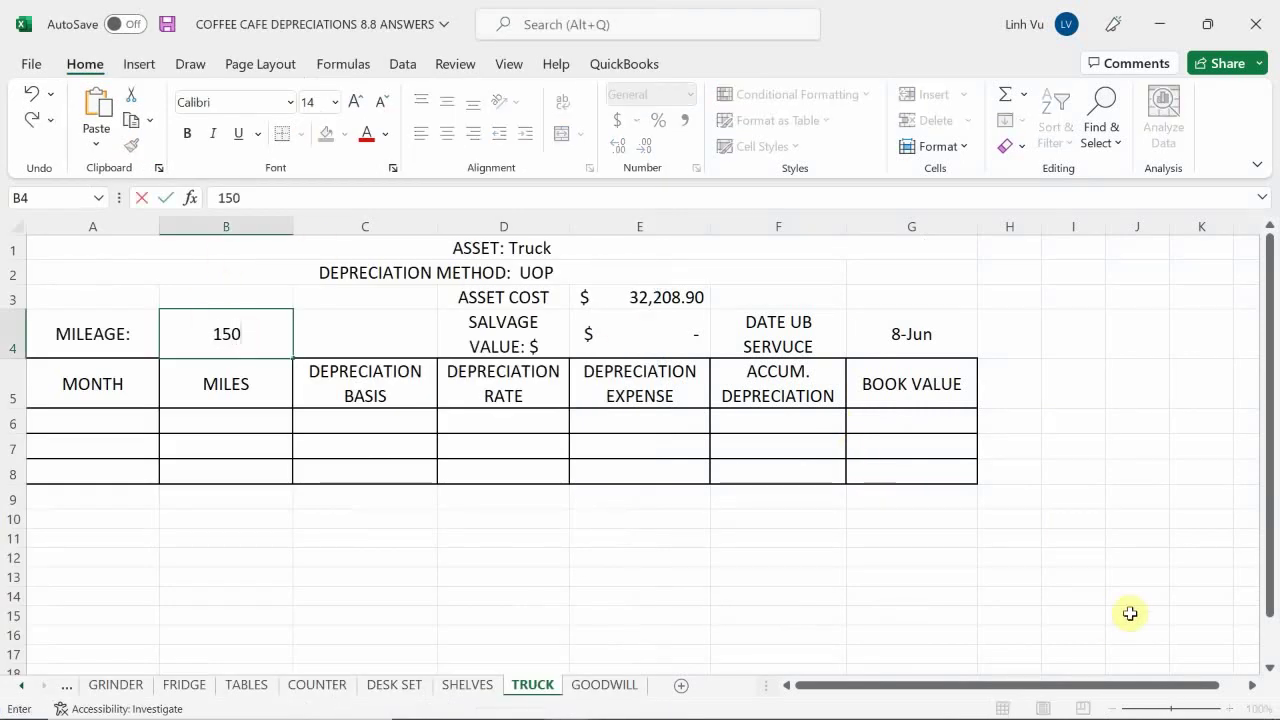
{"action": "type", "text": "000"}
{"action": "key", "text": "Return"}
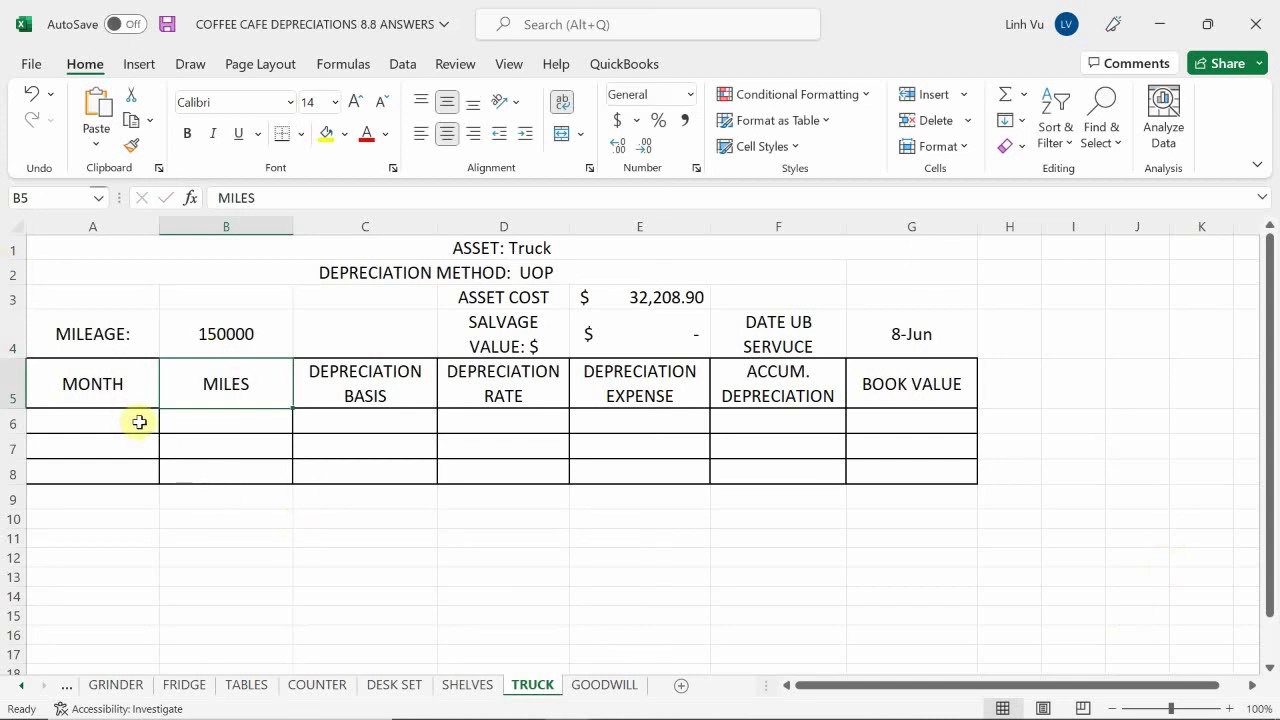
{"action": "left_click", "coordinate": [106, 420]}
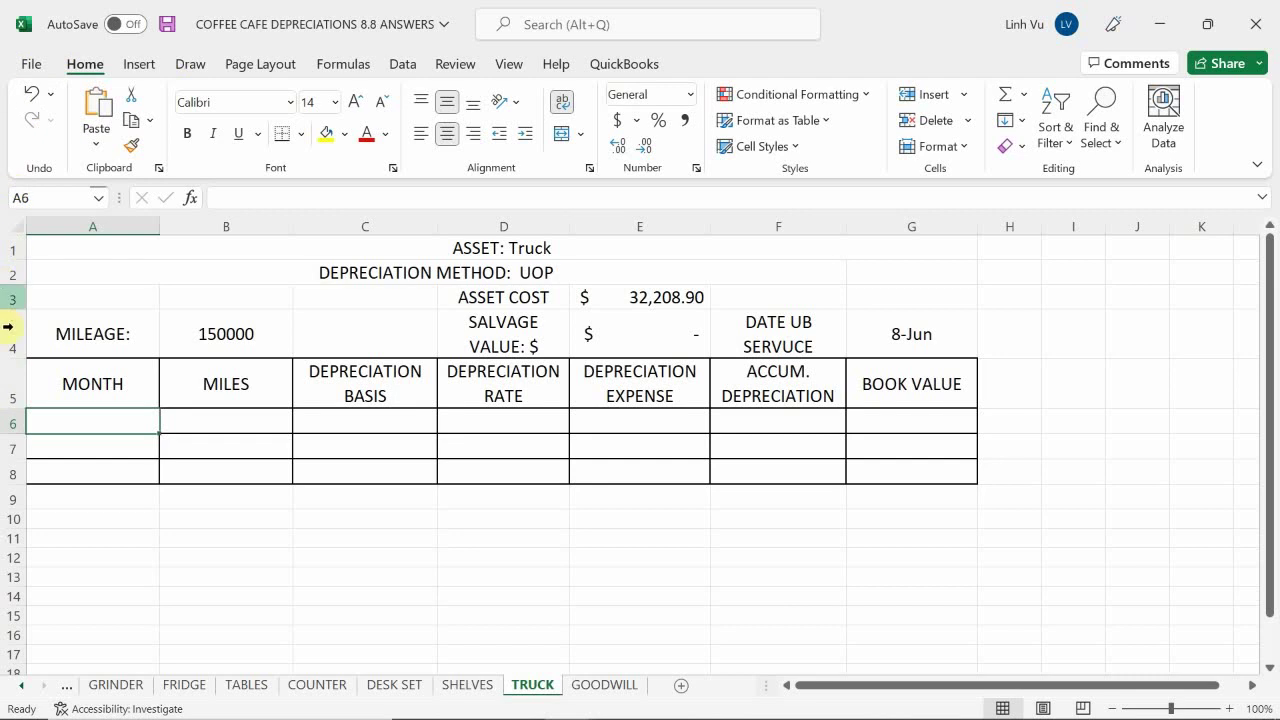
Enter JUNE in A6 and 1200 miles in B6
{"action": "left_click", "coordinate": [107, 420]}
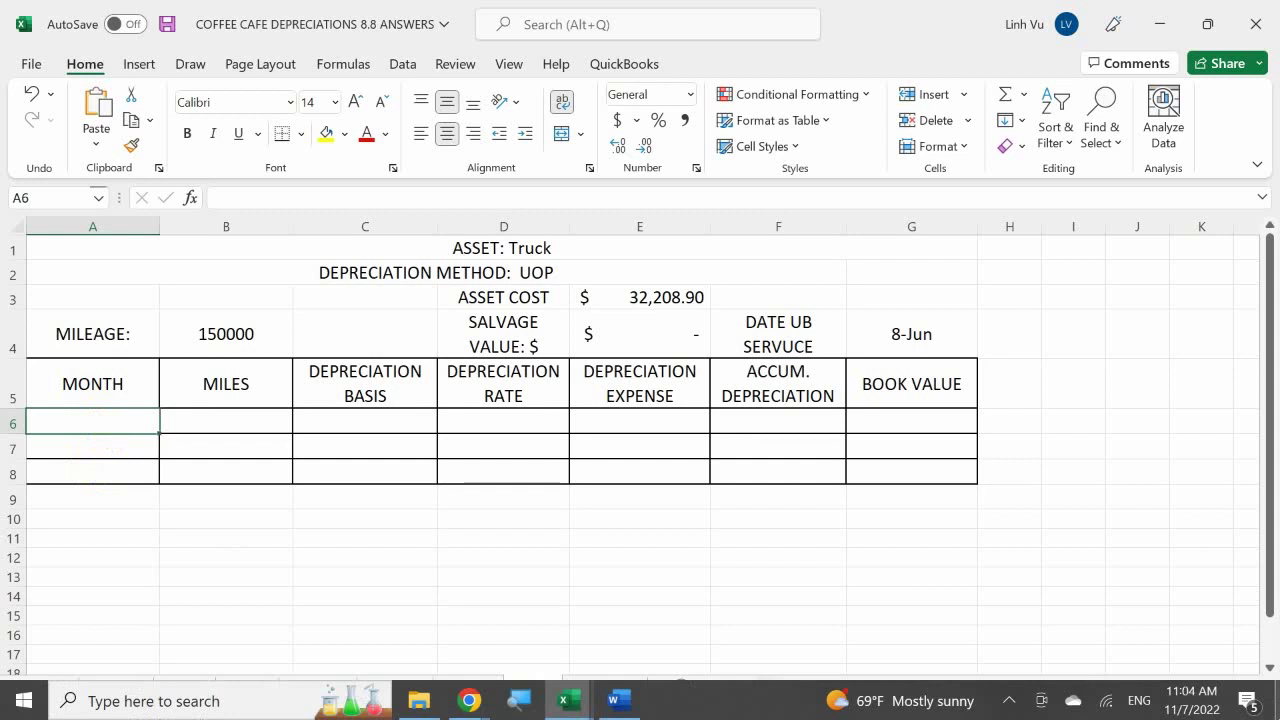
{"action": "type", "text": "JUNE"}
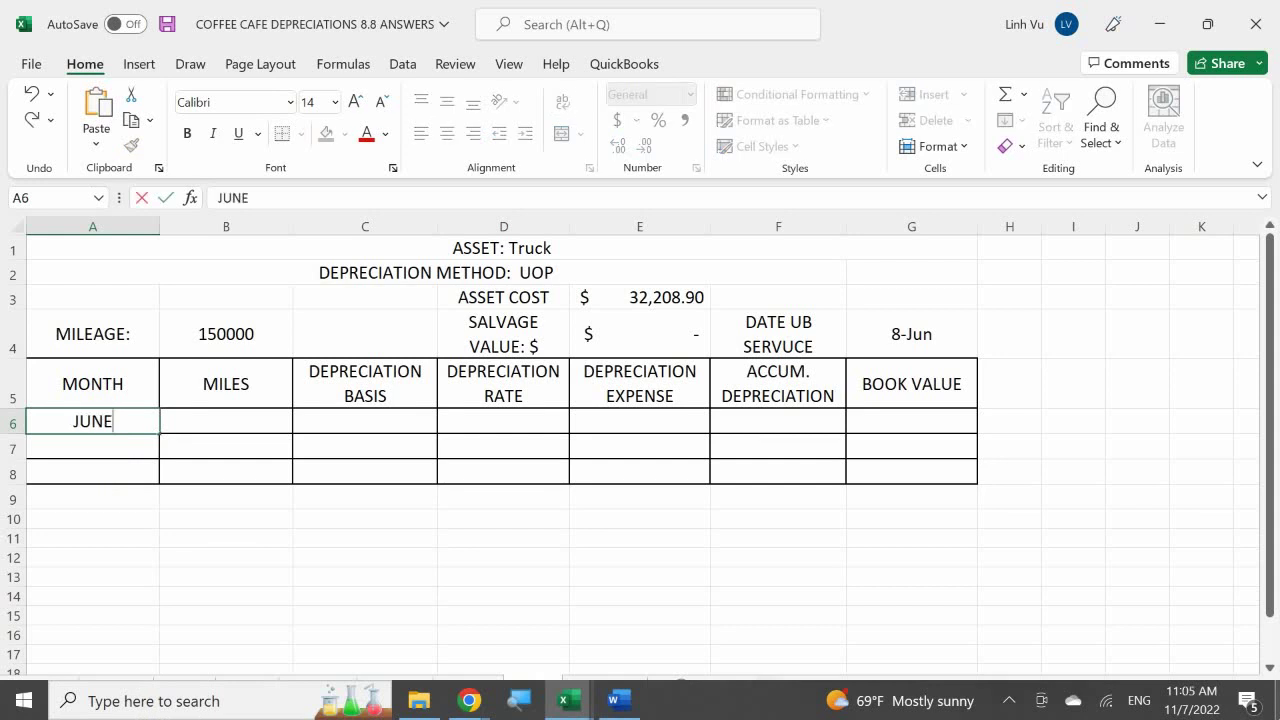
{"action": "key", "text": "Return"}
{"action": "left_click", "coordinate": [226, 421]}
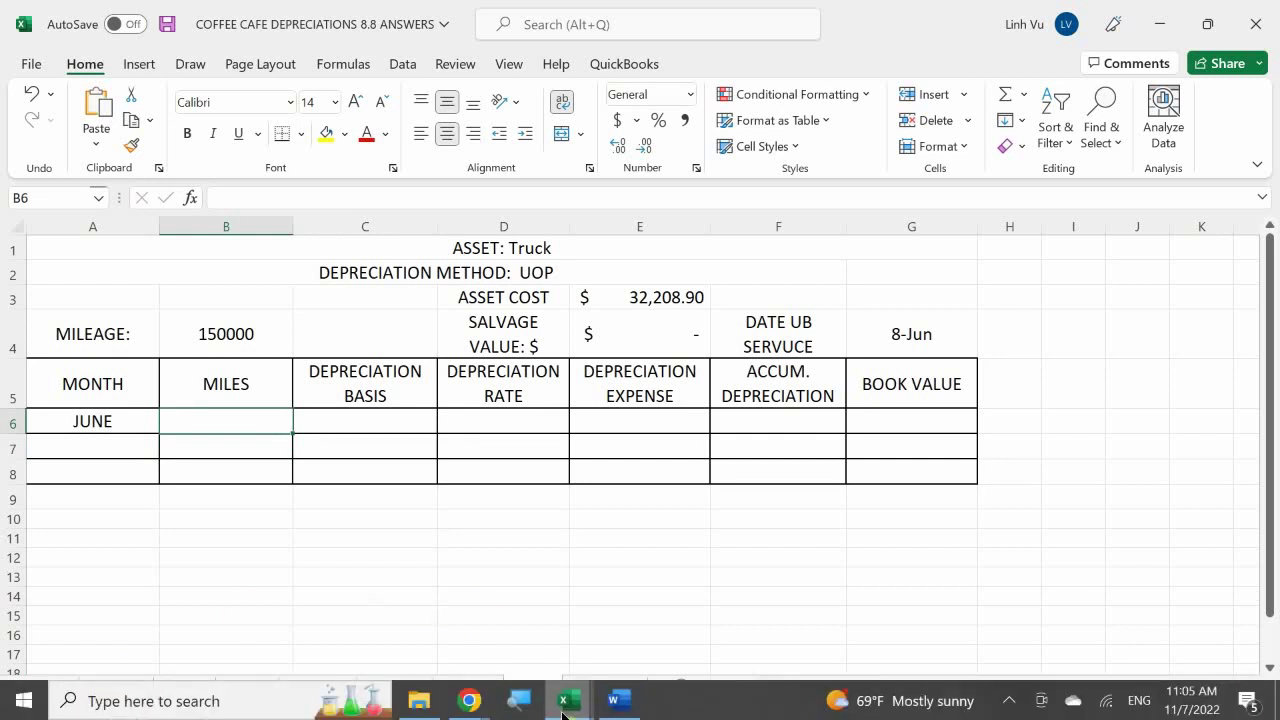
{"action": "mouse_move", "coordinate": [566, 700]}
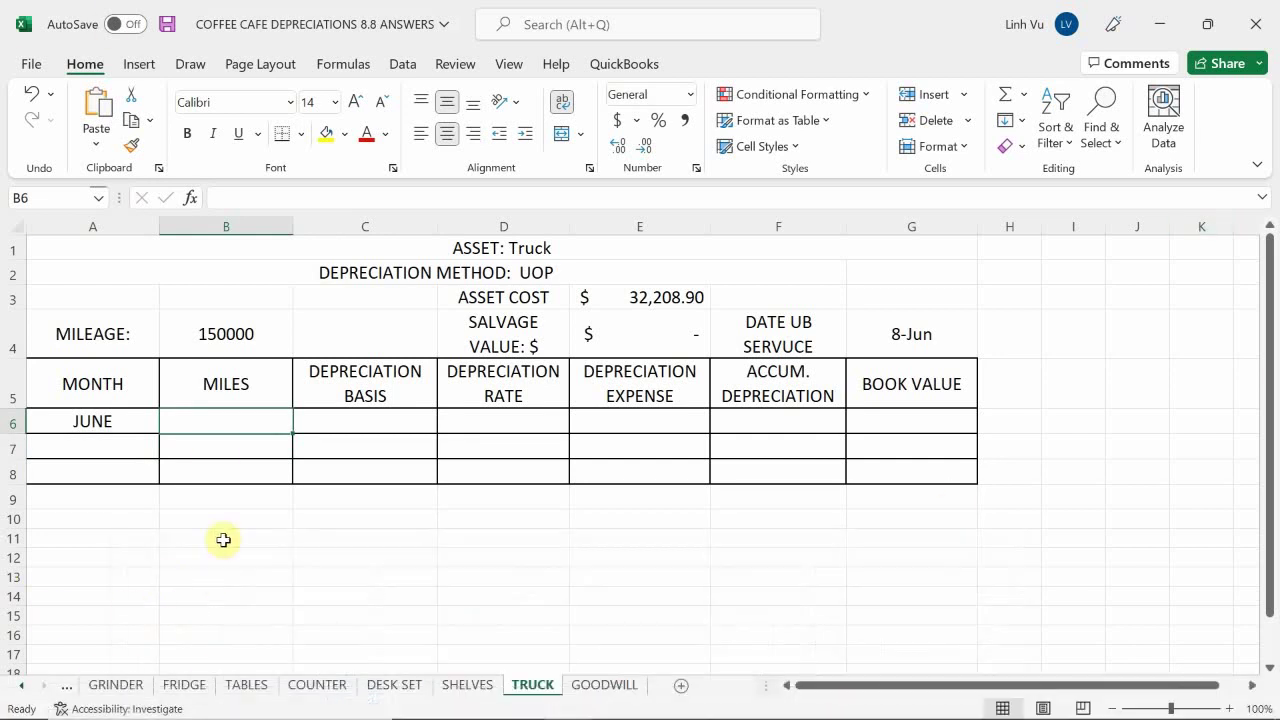
{"action": "left_click", "coordinate": [229, 430]}
{"action": "type", "text": "120"}
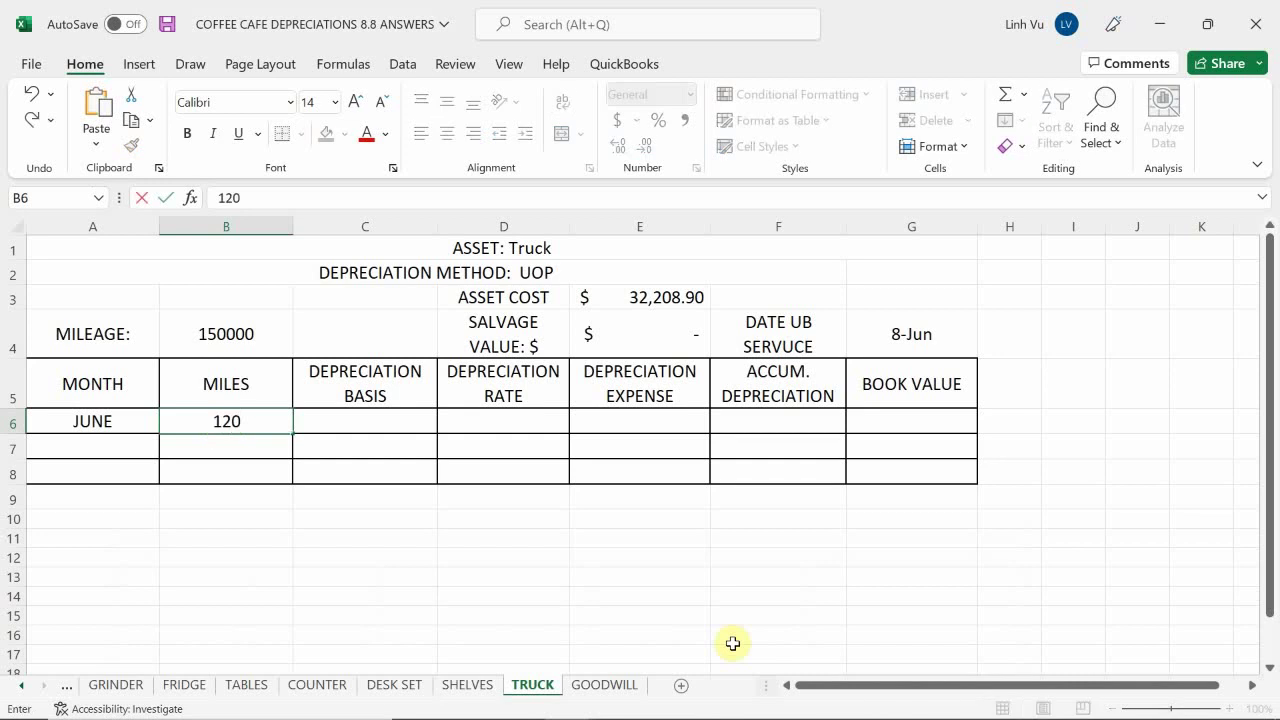
{"action": "type", "text": "0"}
{"action": "key", "text": "Tab"}
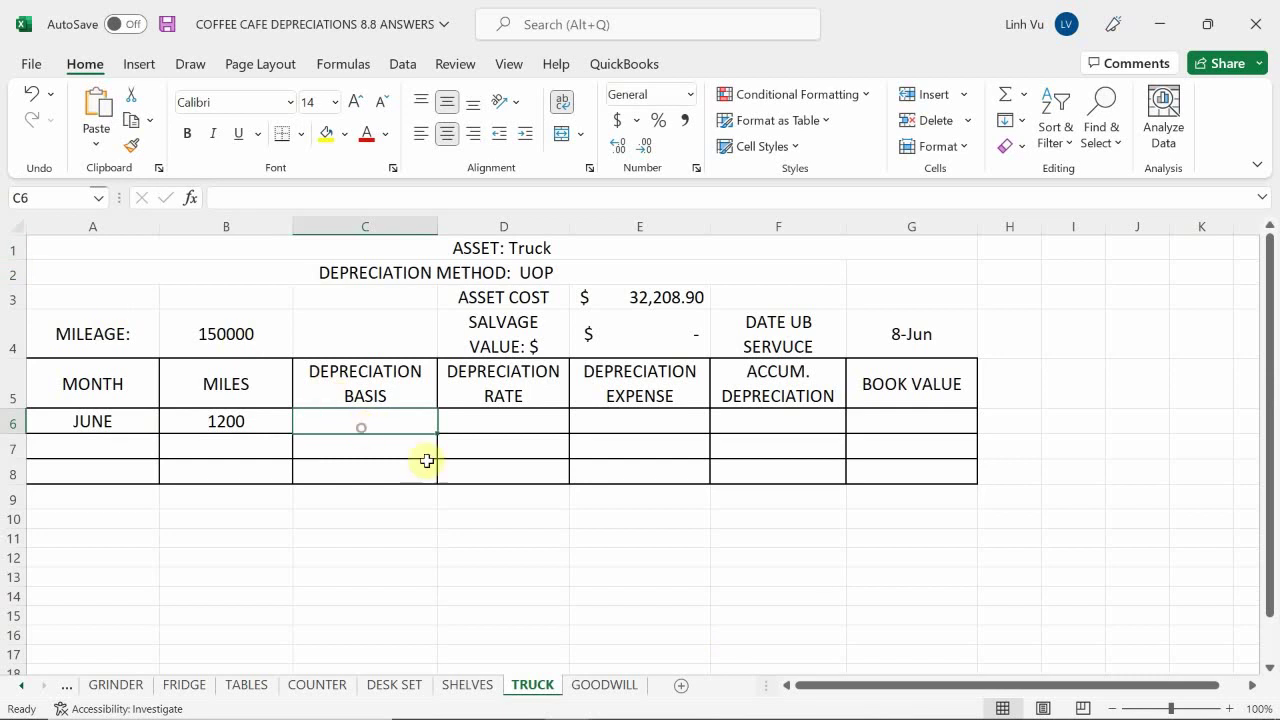
Enter =E3-E4 in C6 to get the June basis of $32,208.90
{"action": "type", "text": "="}
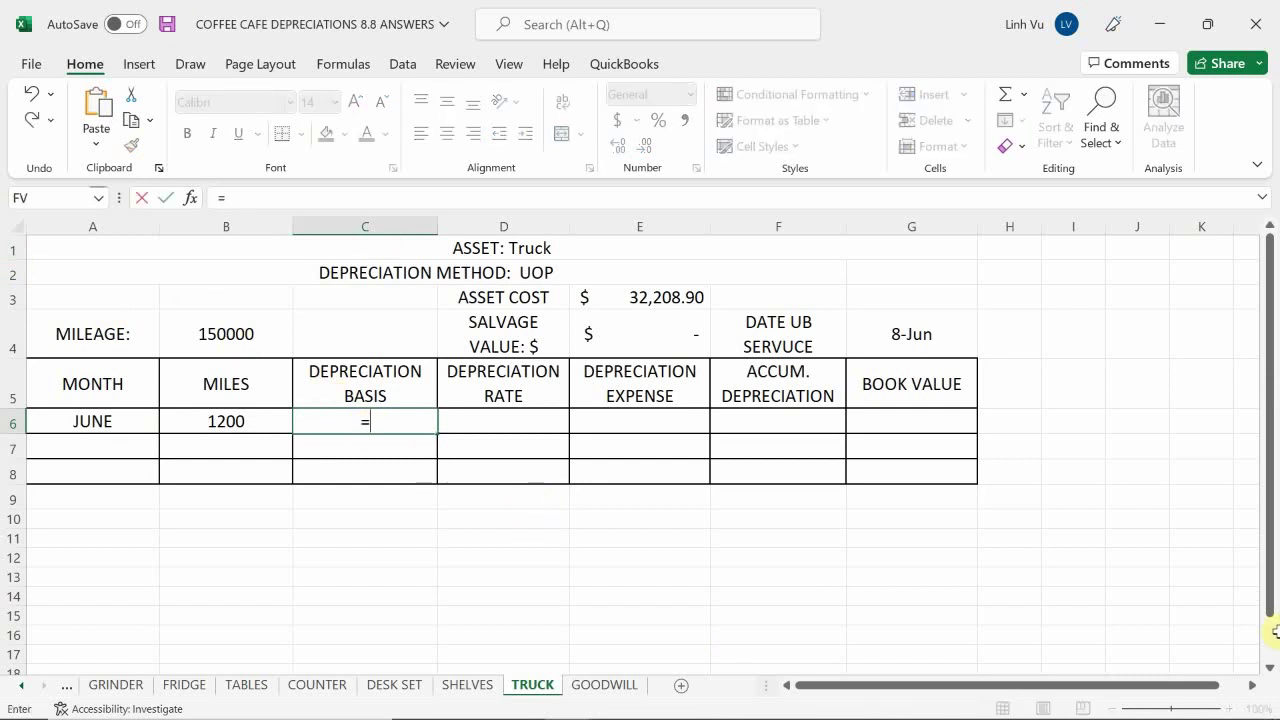
{"action": "left_click", "coordinate": [637, 302]}
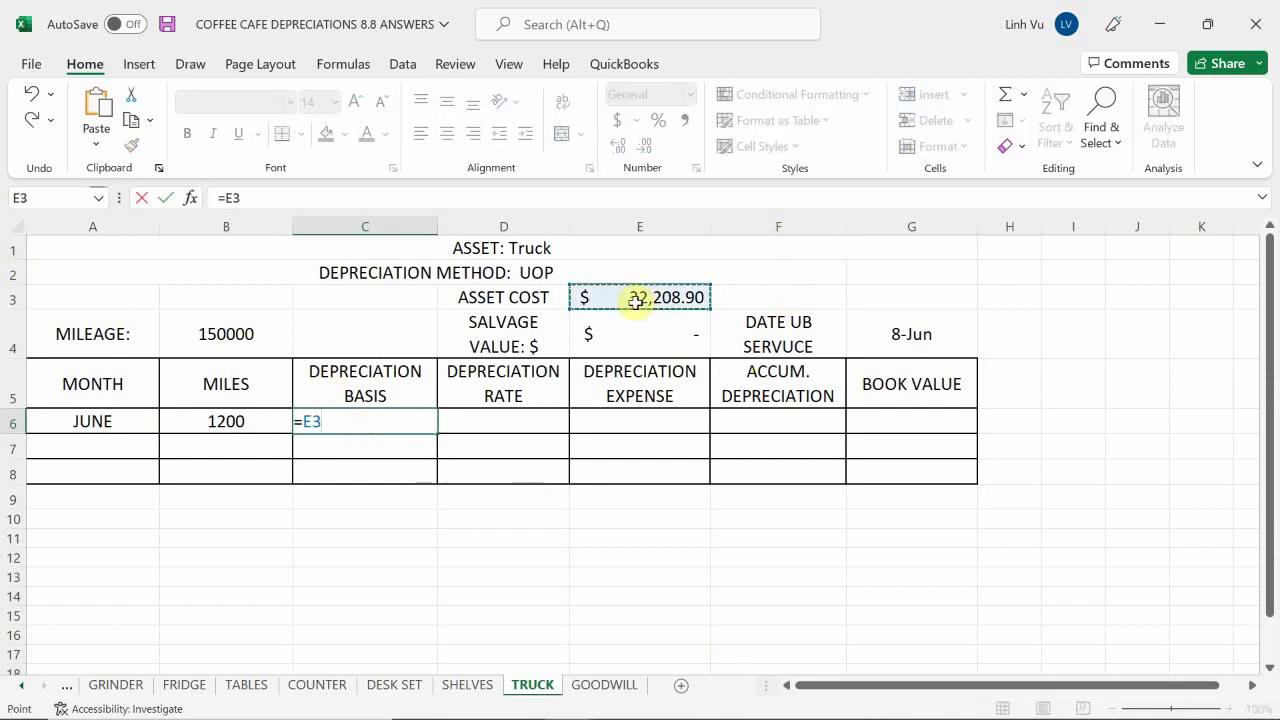
{"action": "type", "text": "-"}
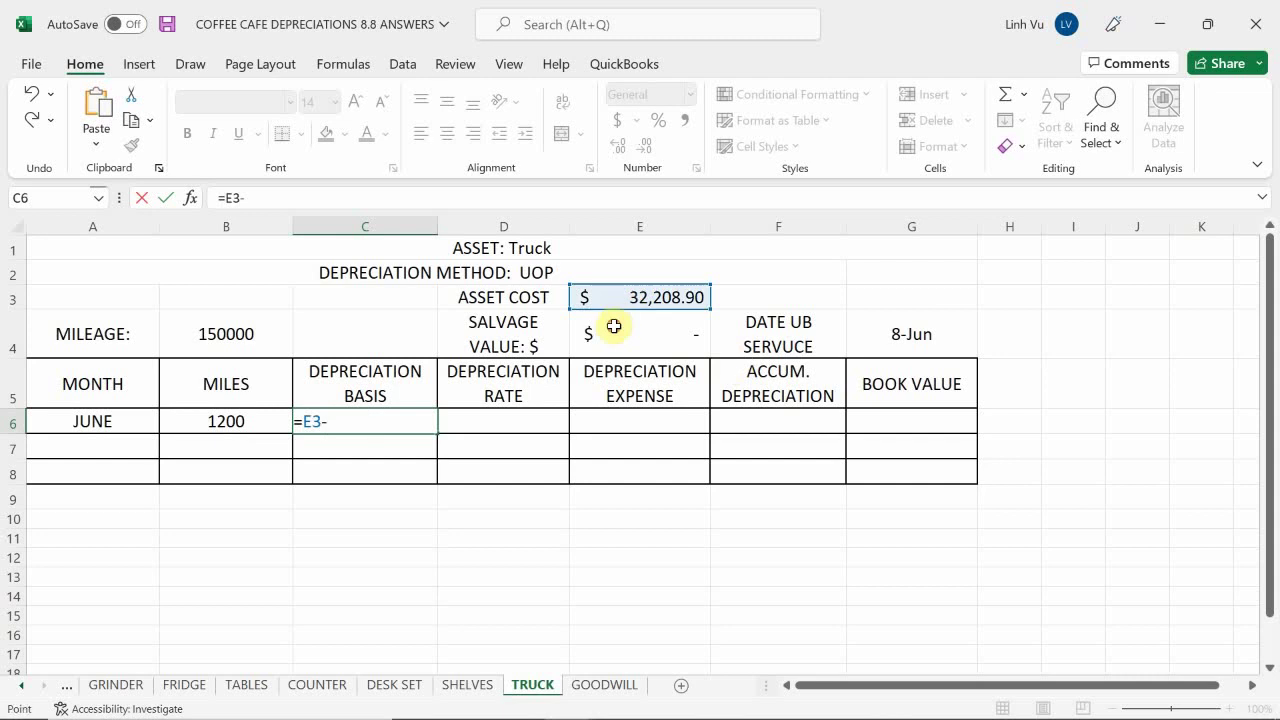
{"action": "left_click", "coordinate": [611, 326]}
{"action": "key", "text": "Return"}
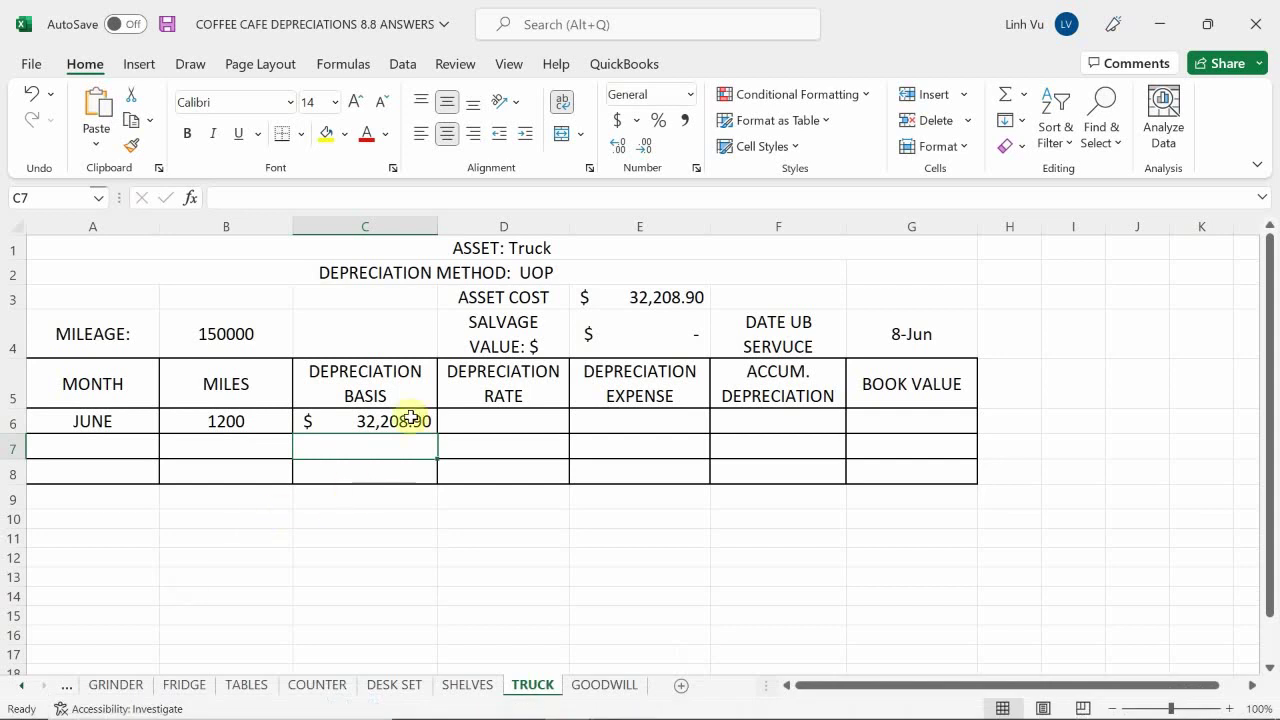
{"action": "left_click", "coordinate": [463, 415]}
Enter =C6/B4 in D6 and add two decimals so it shows 0.214726
{"action": "type", "text": "="}
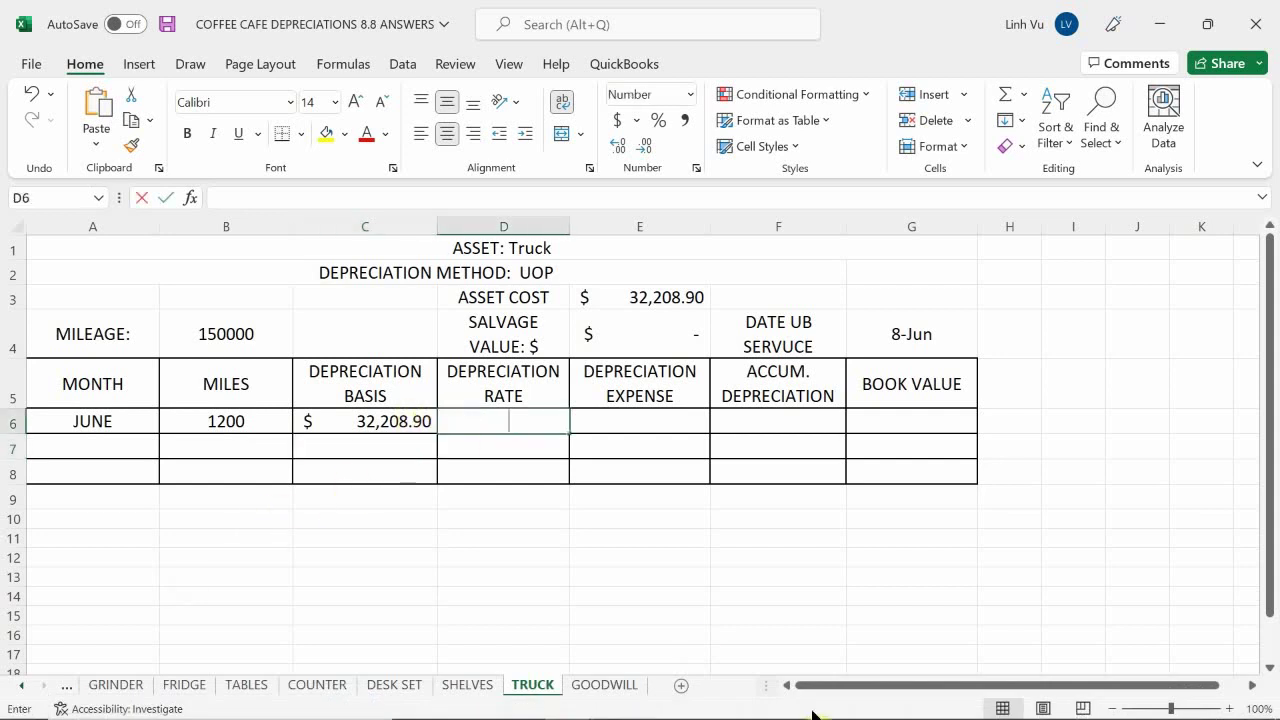
{"action": "key", "text": "Left"}
{"action": "type", "text": "/"}
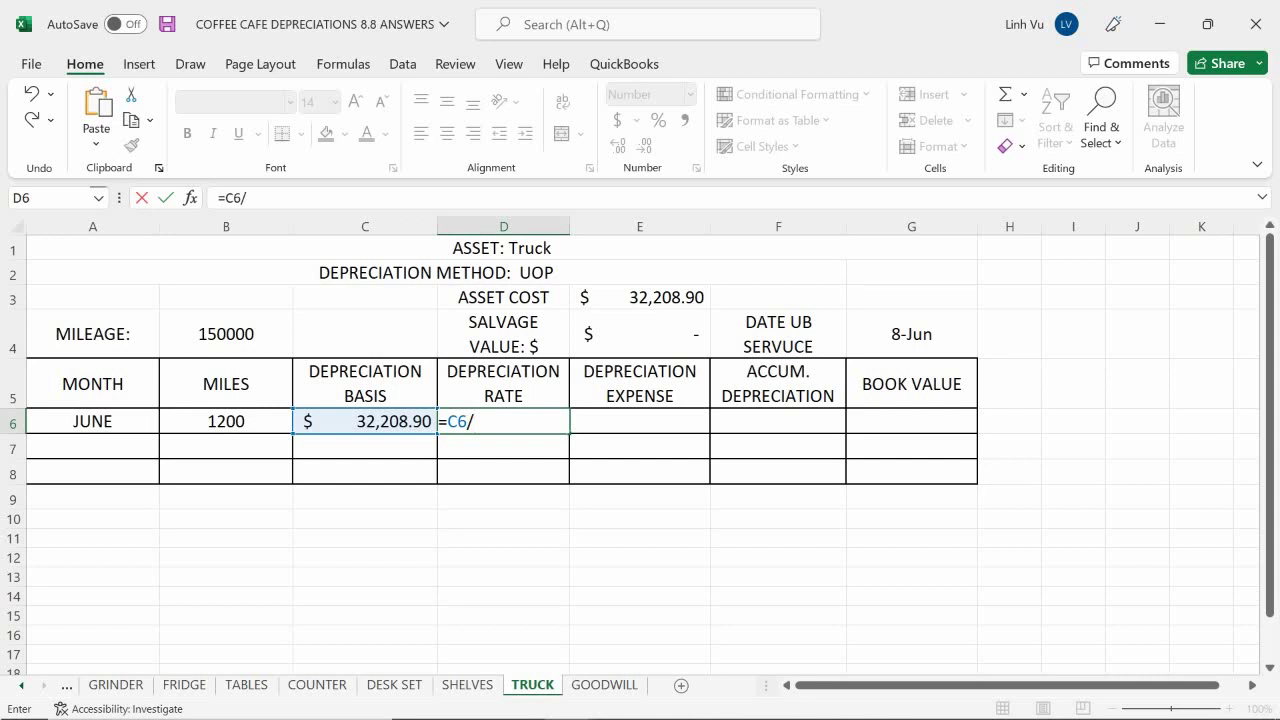
{"action": "left_click", "coordinate": [212, 346]}
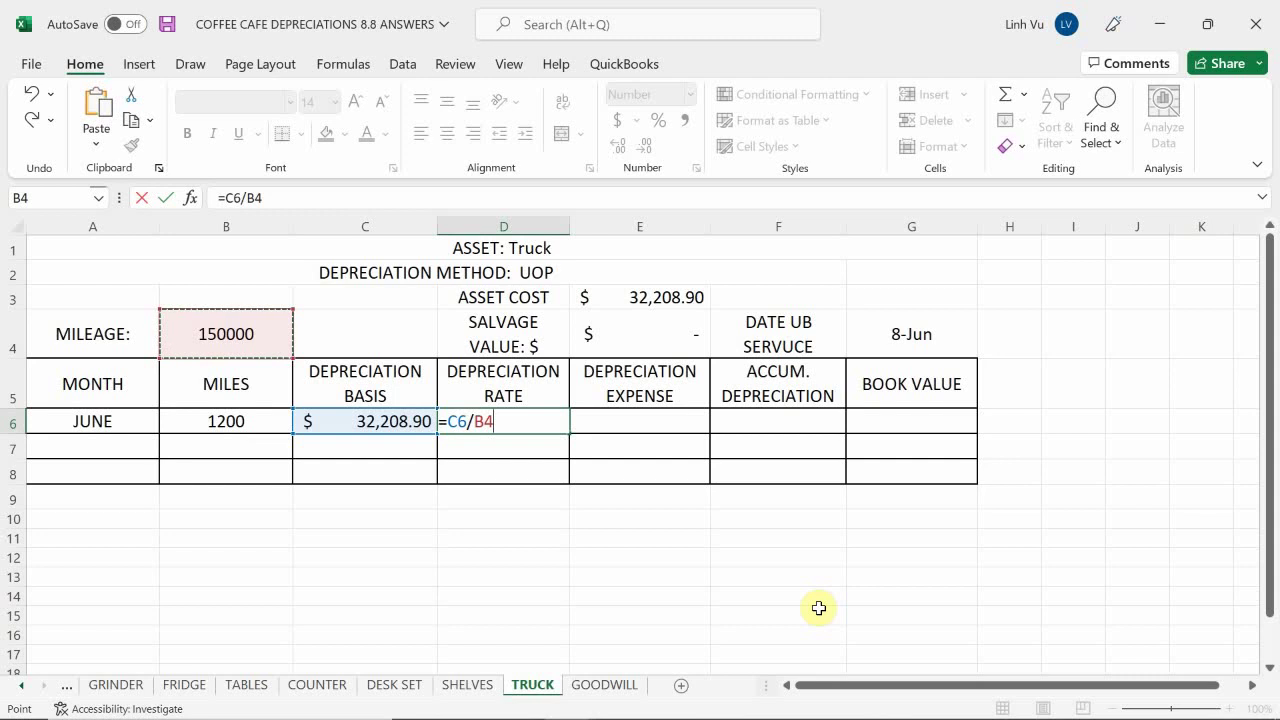
{"action": "key", "text": "Return"}
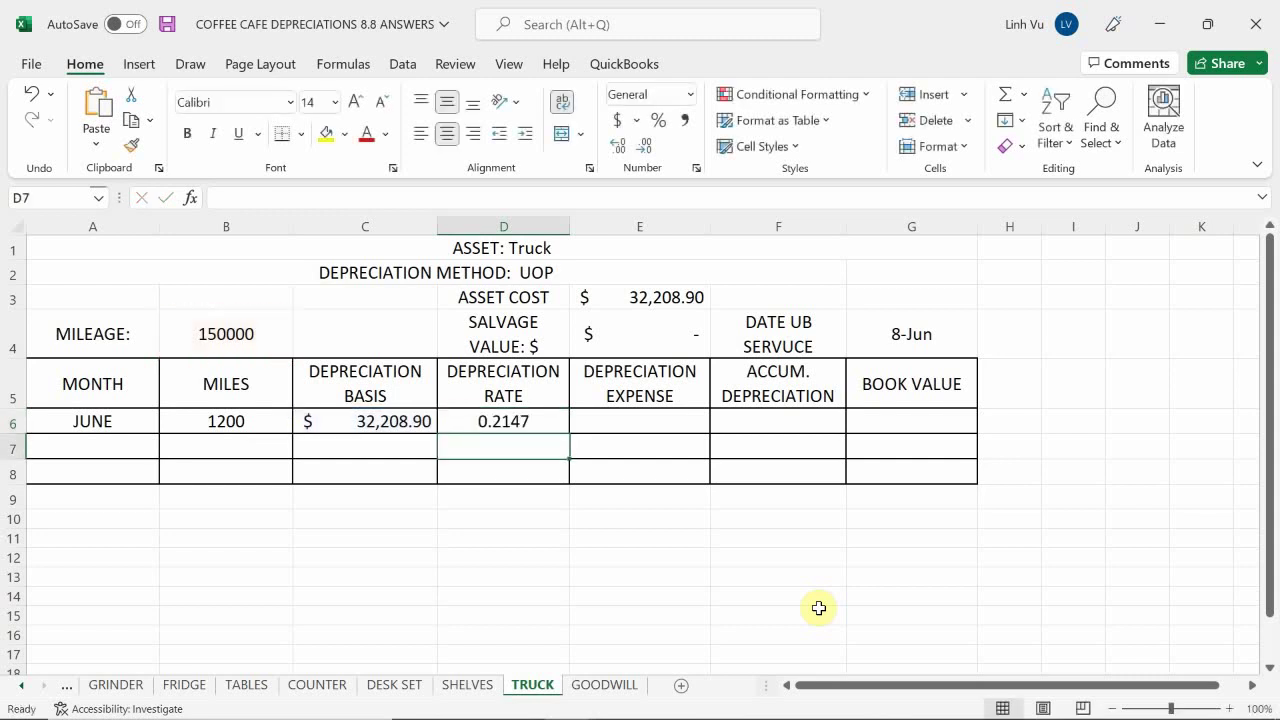
{"action": "left_click", "coordinate": [1009, 701]}
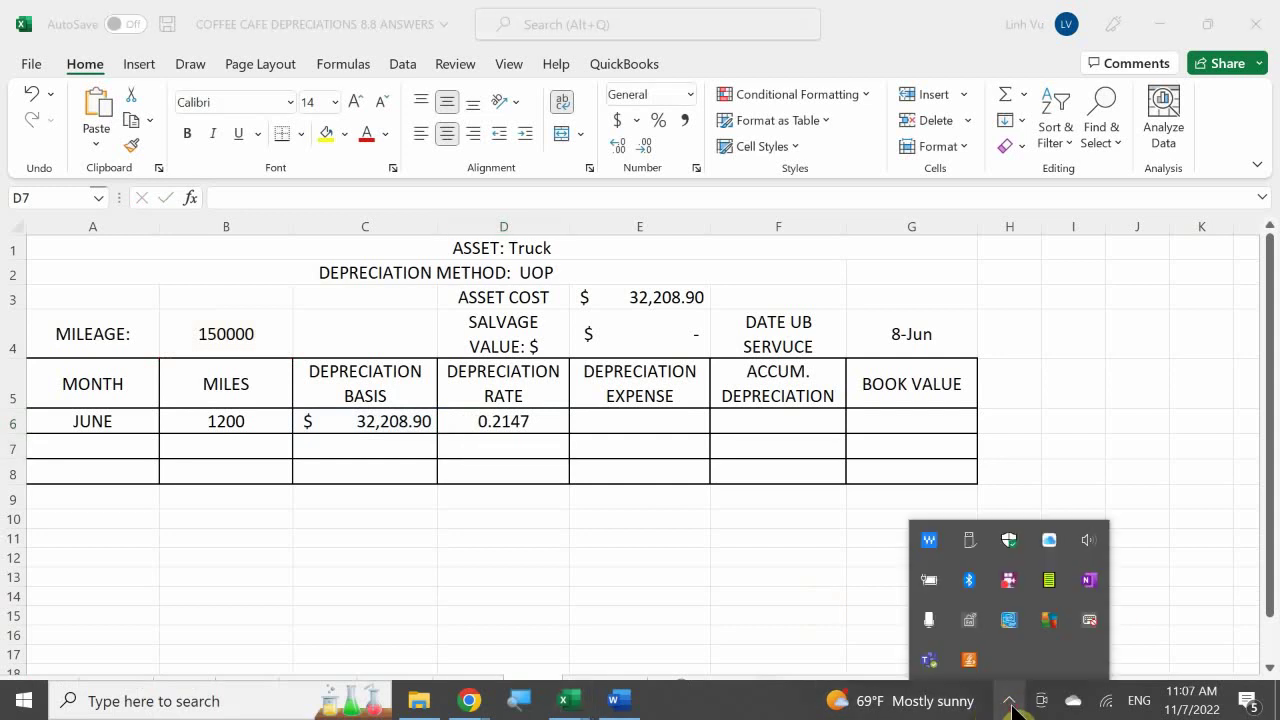
{"action": "left_click", "coordinate": [1009, 701]}
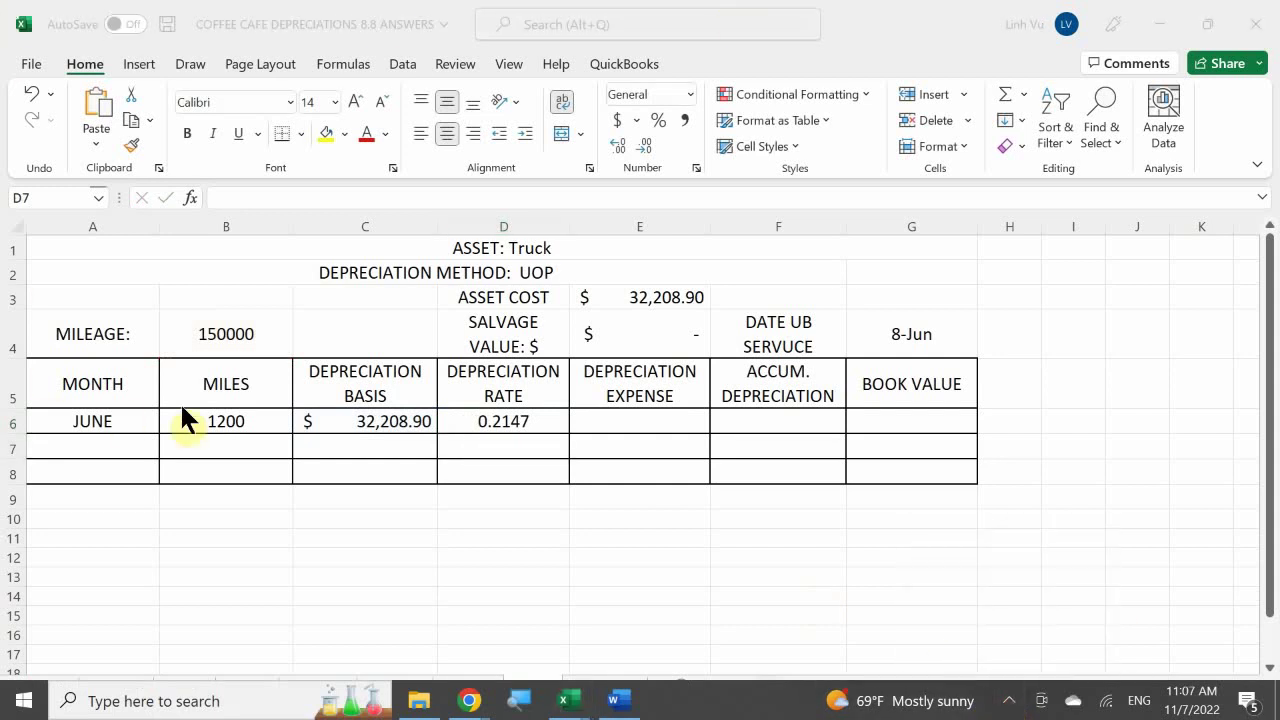
{"action": "left_click", "coordinate": [497, 421]}
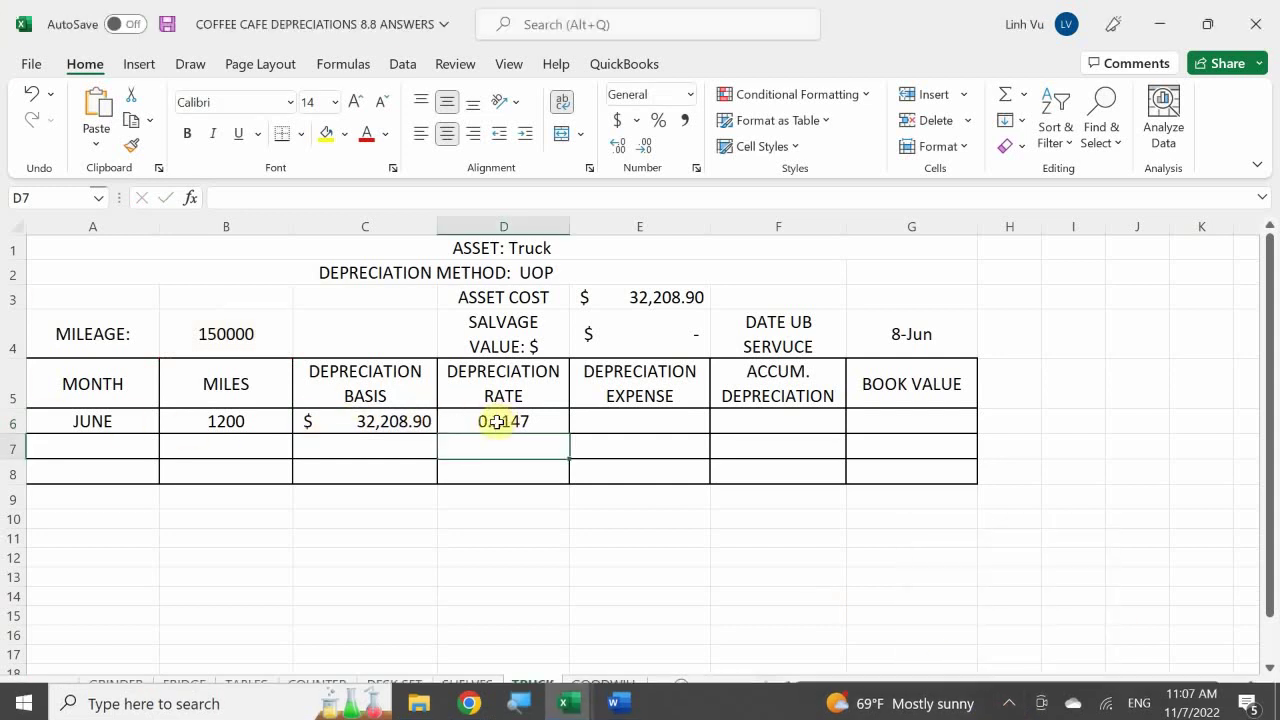
{"action": "left_click", "coordinate": [497, 421]}
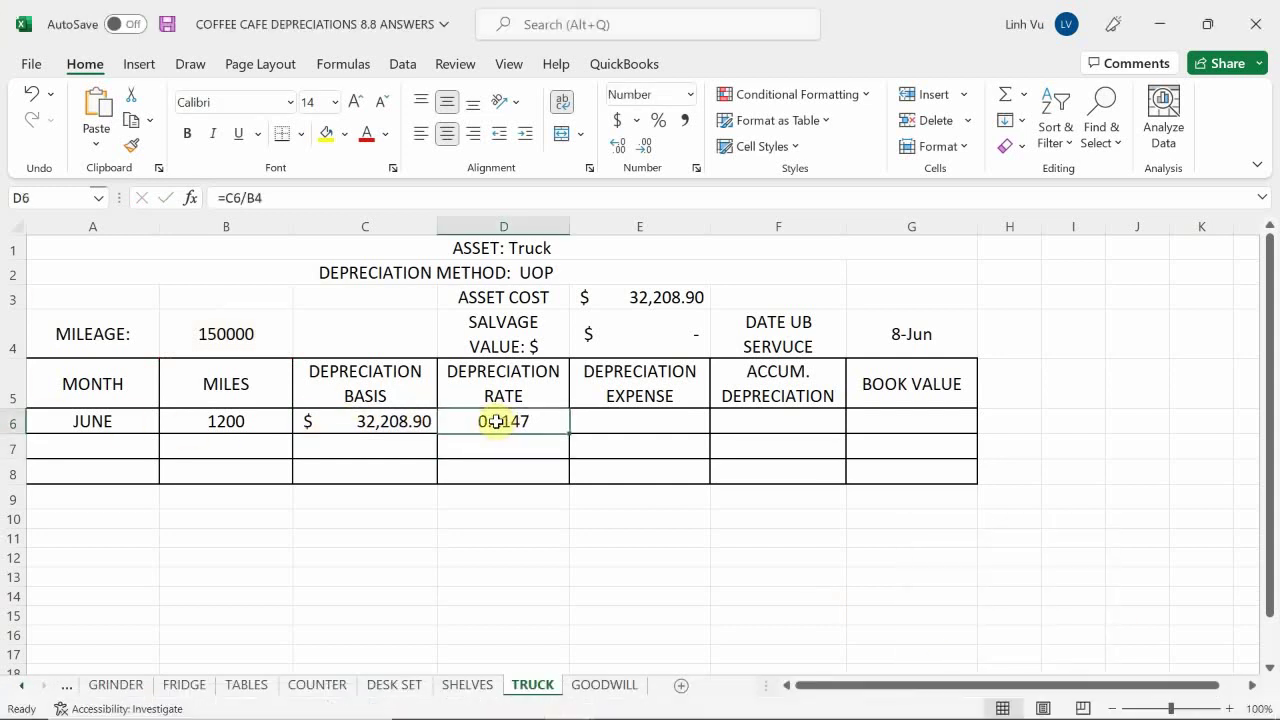
{"action": "left_click", "coordinate": [616, 146]}
{"action": "left_click", "coordinate": [616, 146]}
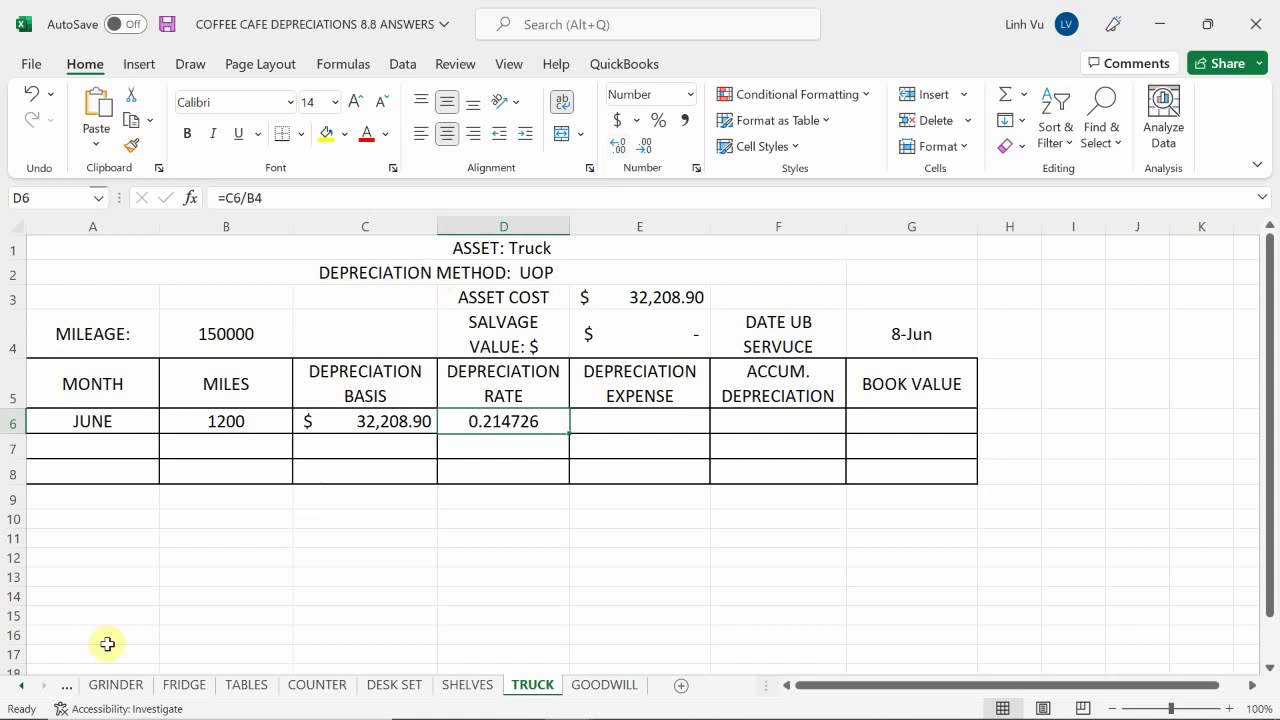
{"action": "left_click", "coordinate": [611, 427]}
Enter =ROUND(B6*D6,2) in E6 for a June expense of 257.67
{"action": "mouse_move", "coordinate": [760, 718]}
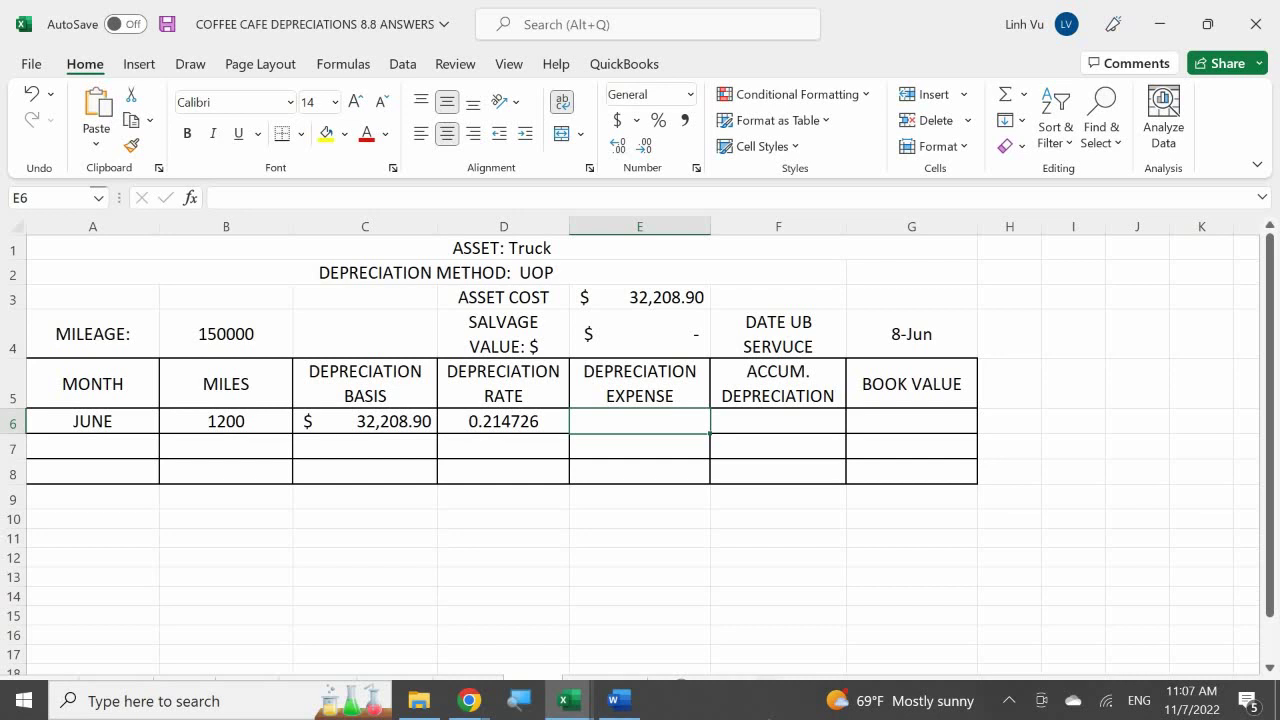
{"action": "type", "text": "=ro"}
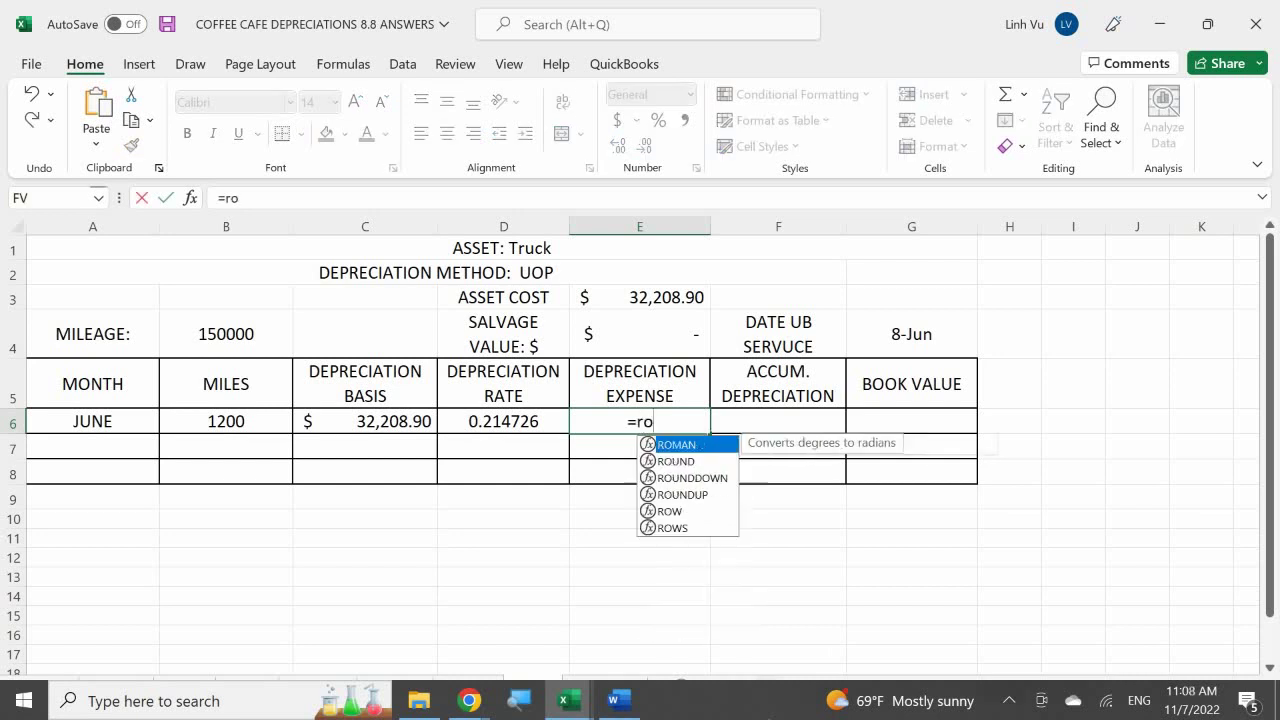
{"action": "type", "text": "und("}
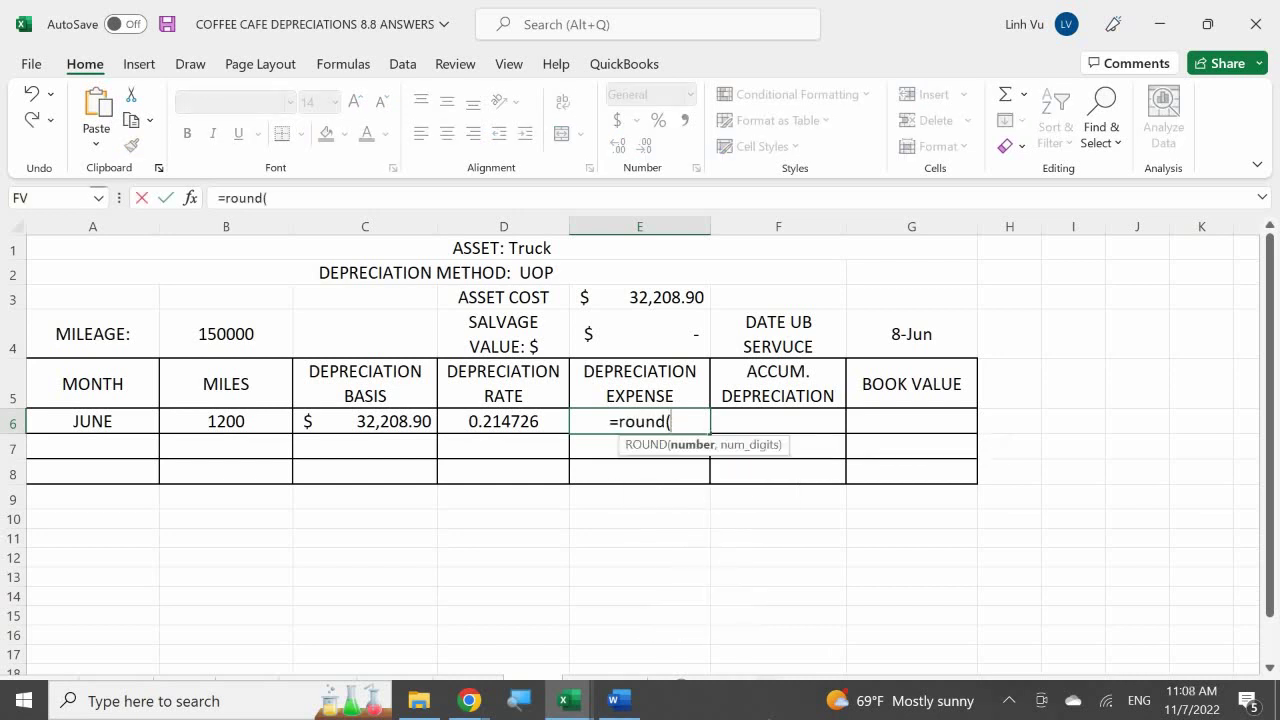
{"action": "key", "text": "Left"}
{"action": "key", "text": "Left"}
{"action": "key", "text": "Left"}
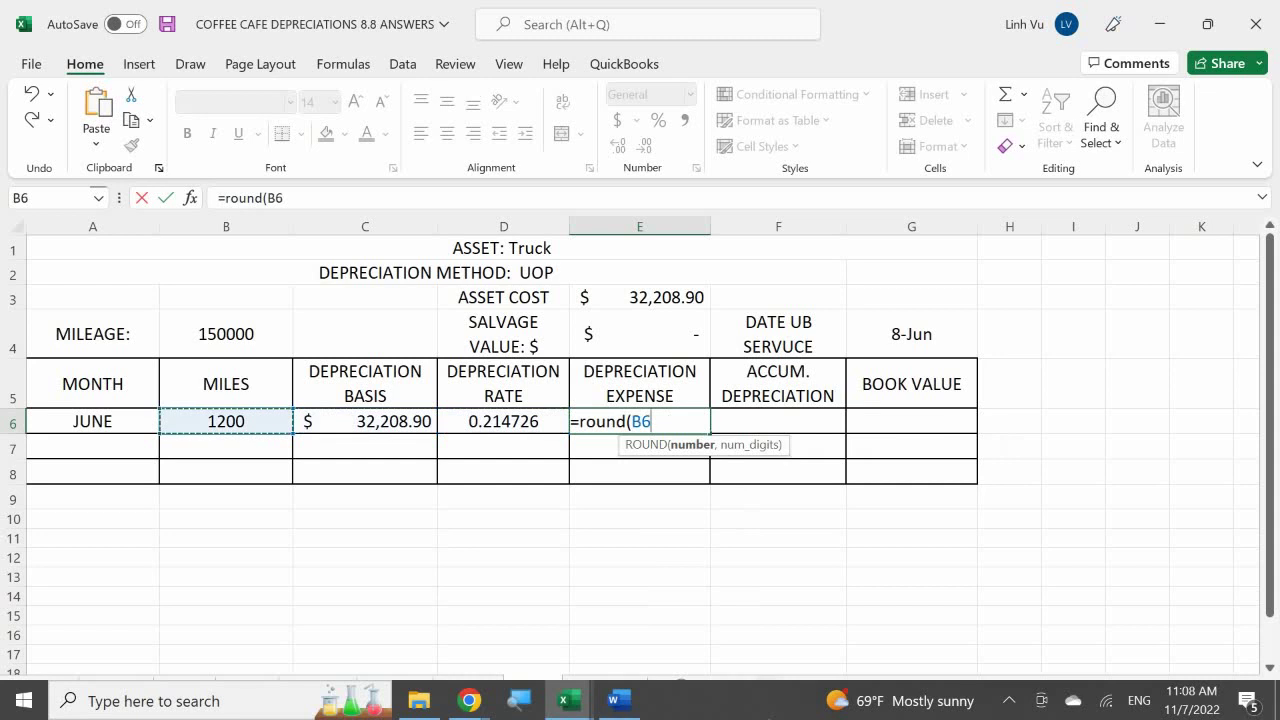
{"action": "type", "text": "*"}
{"action": "key", "text": "Left"}
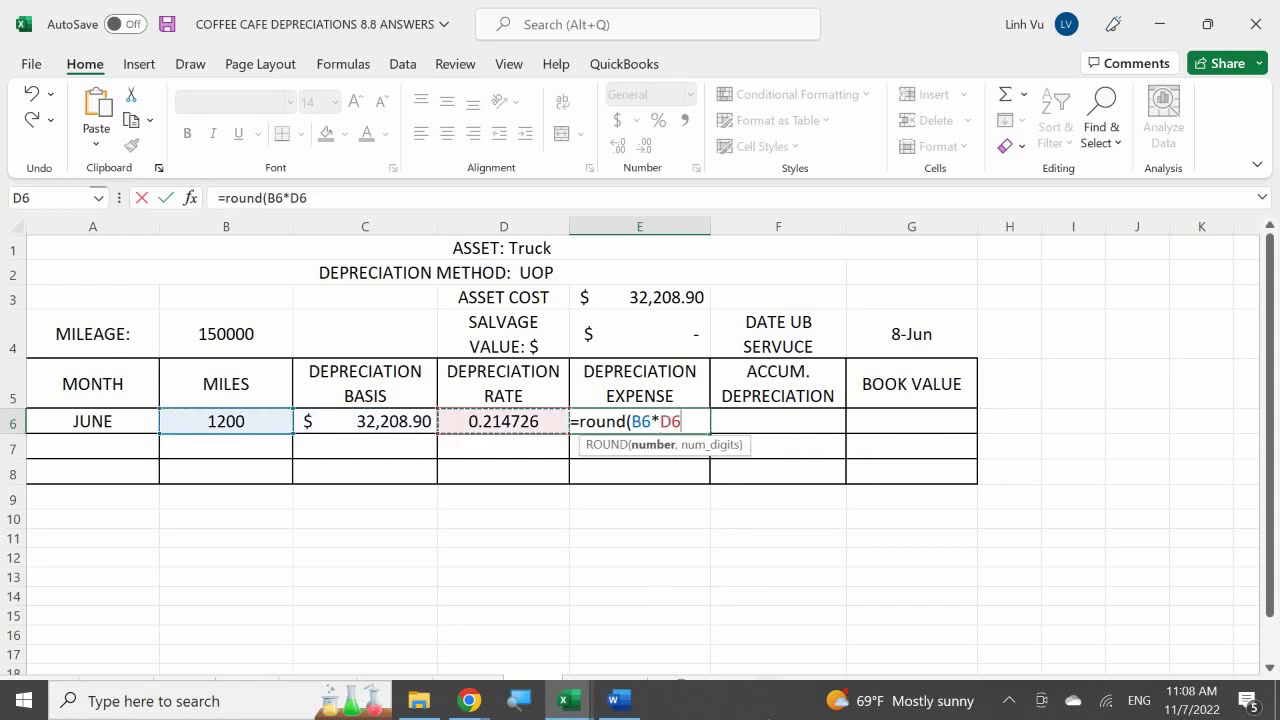
{"action": "type", "text": "m"}
{"action": "key", "text": "BackSpace"}
{"action": "type", "text": ",2"}
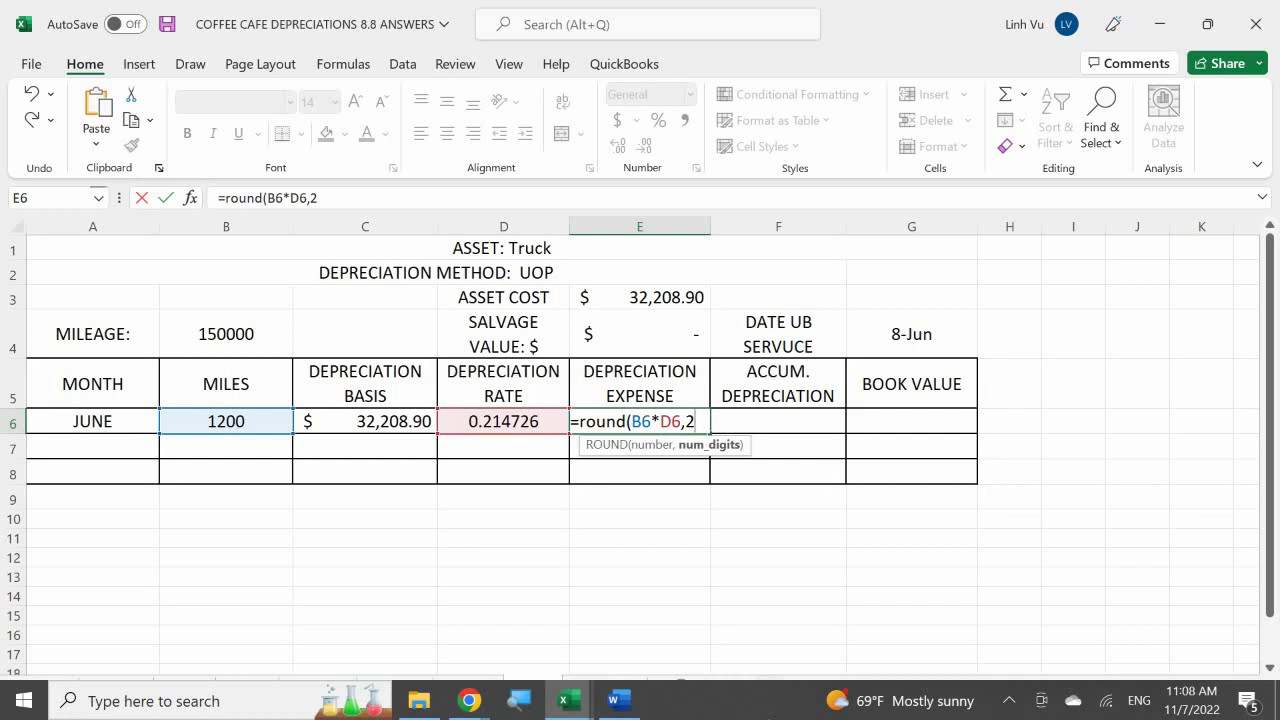
{"action": "key", "text": "Return"}
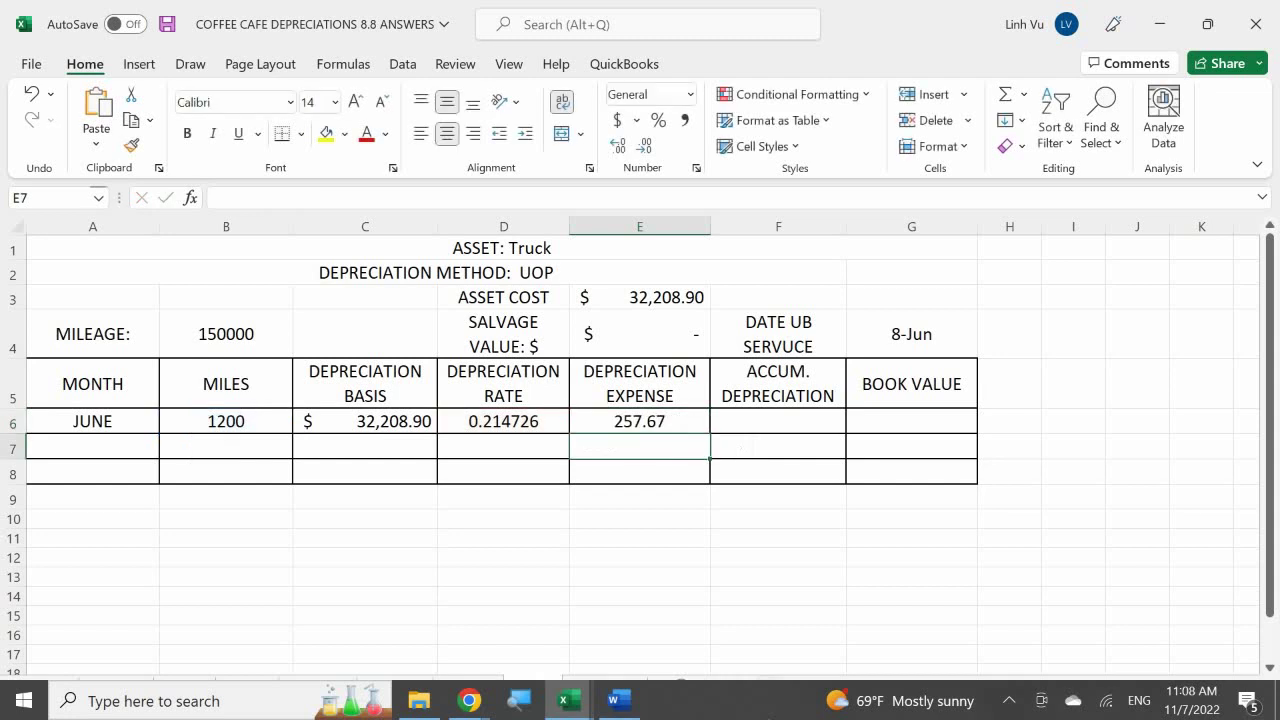
{"action": "left_click", "coordinate": [778, 421]}
Enter =E6 in F6 and =E3-F6 in G6, giving 257.67 and $31,951.23
{"action": "type", "text": "="}
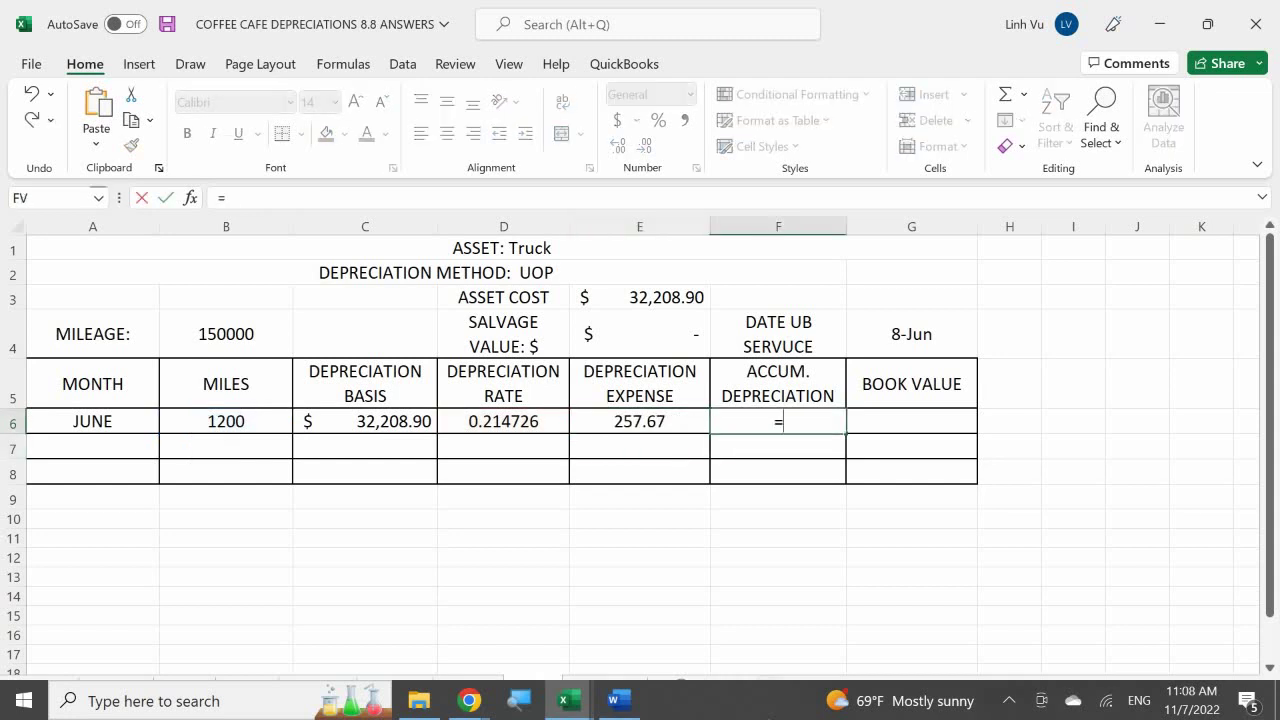
{"action": "left_click", "coordinate": [640, 421]}
{"action": "key", "text": "Return"}
{"action": "left_click", "coordinate": [911, 421]}
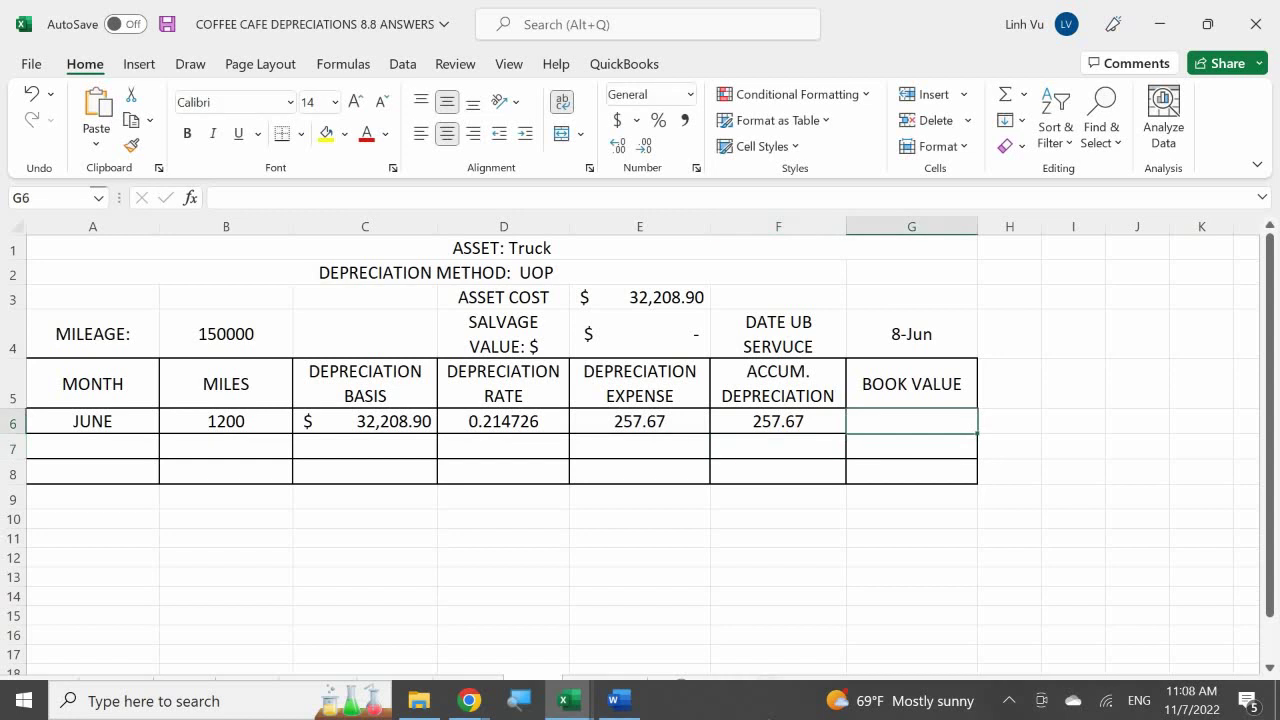
{"action": "type", "text": "="}
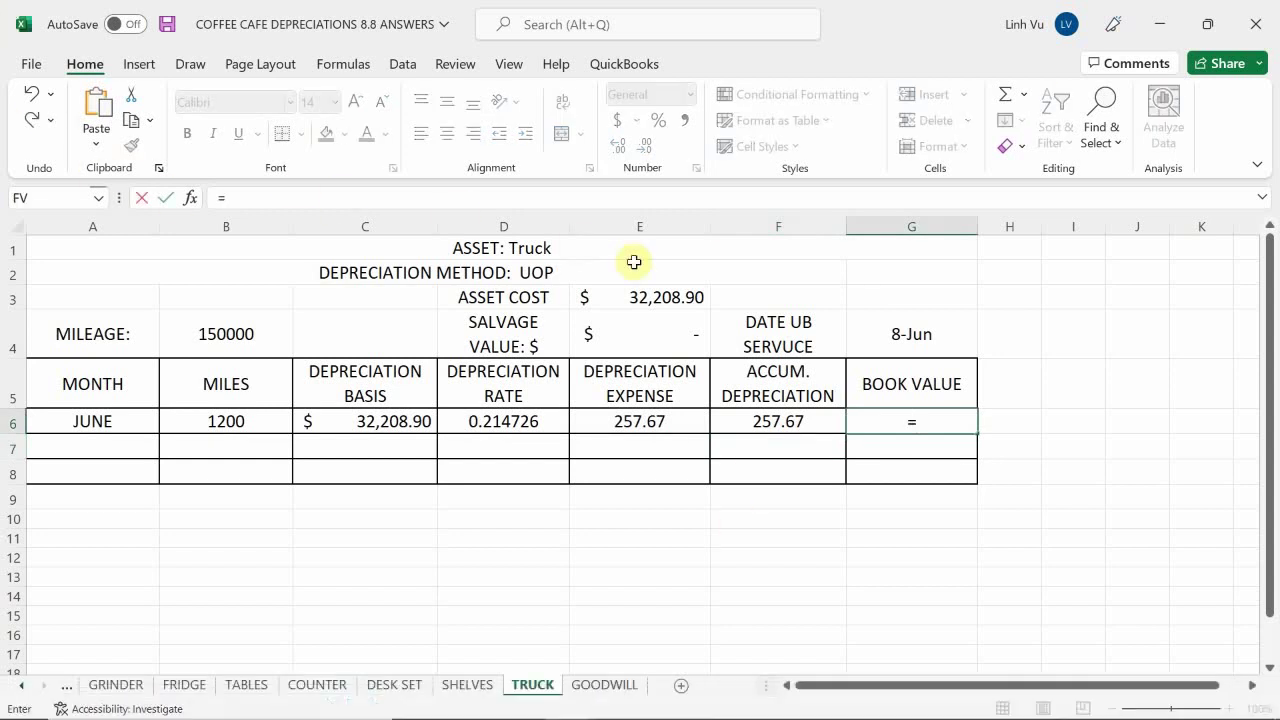
{"action": "left_click", "coordinate": [651, 303]}
{"action": "type", "text": "-"}
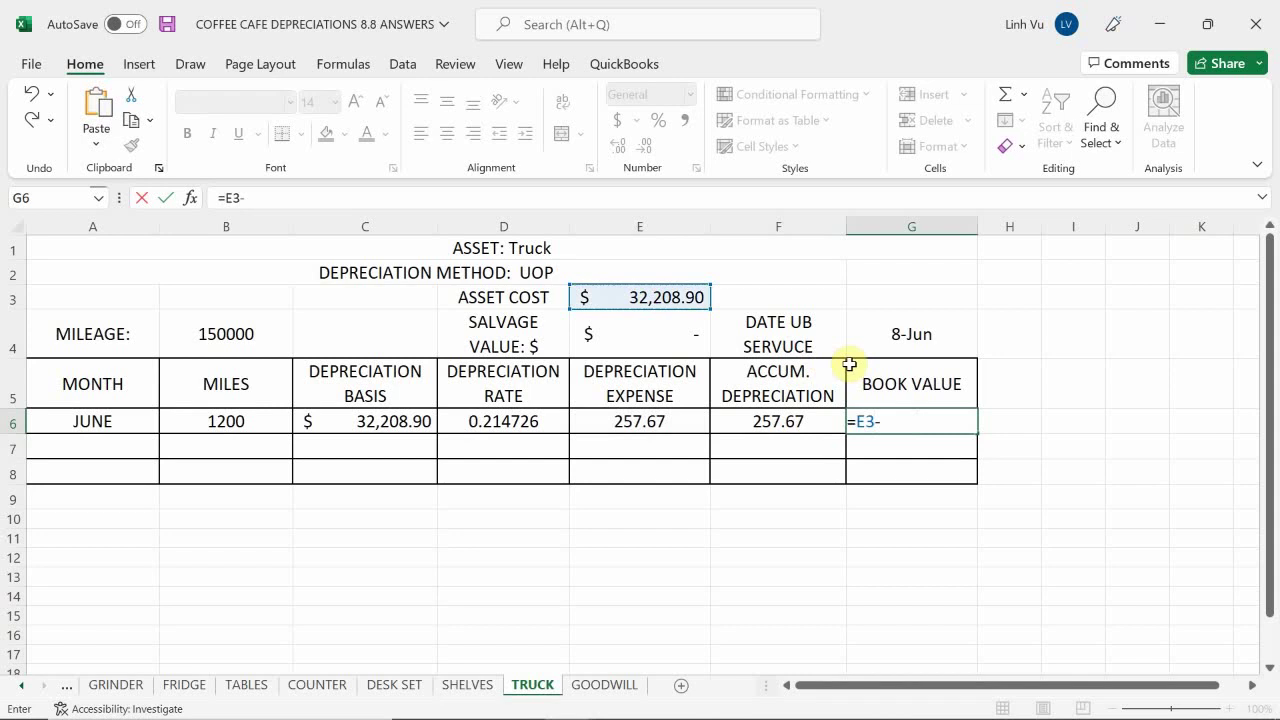
{"action": "key", "text": "Left"}
{"action": "key", "text": "Return"}
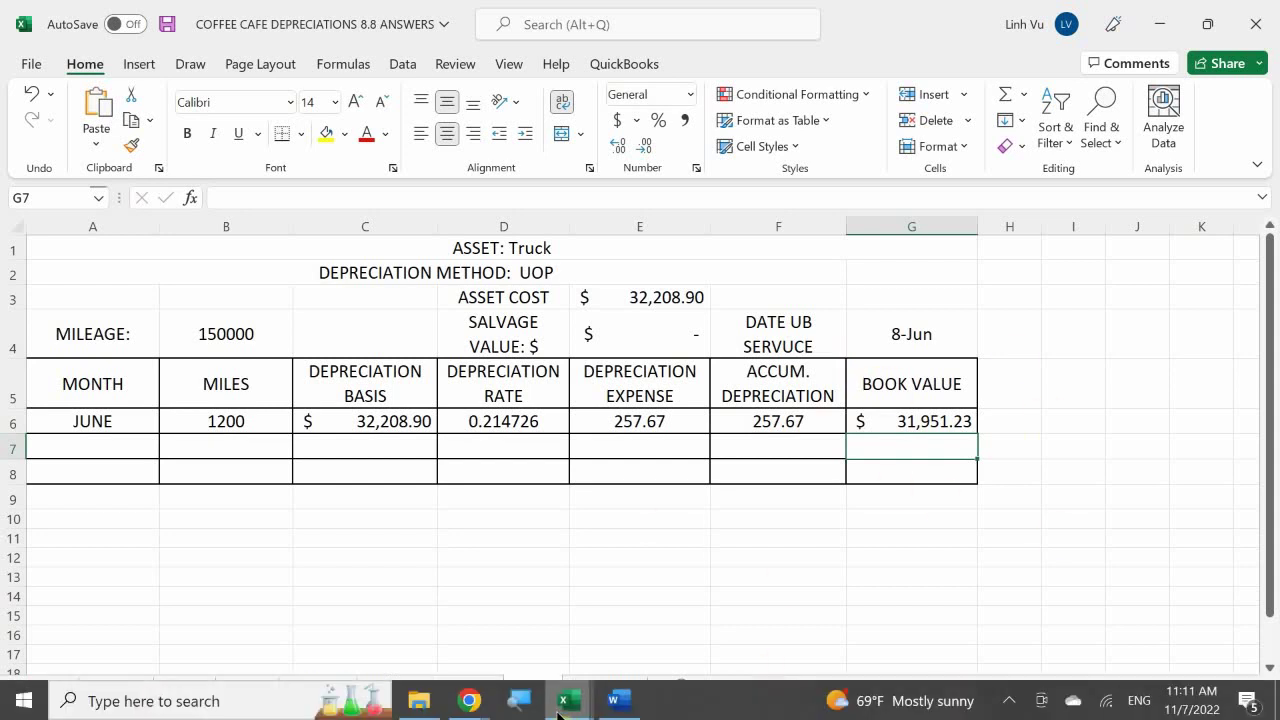
Switch to the general journal workbook and date a new entry 6/30 in row 979
{"action": "left_click", "coordinate": [575, 703]}
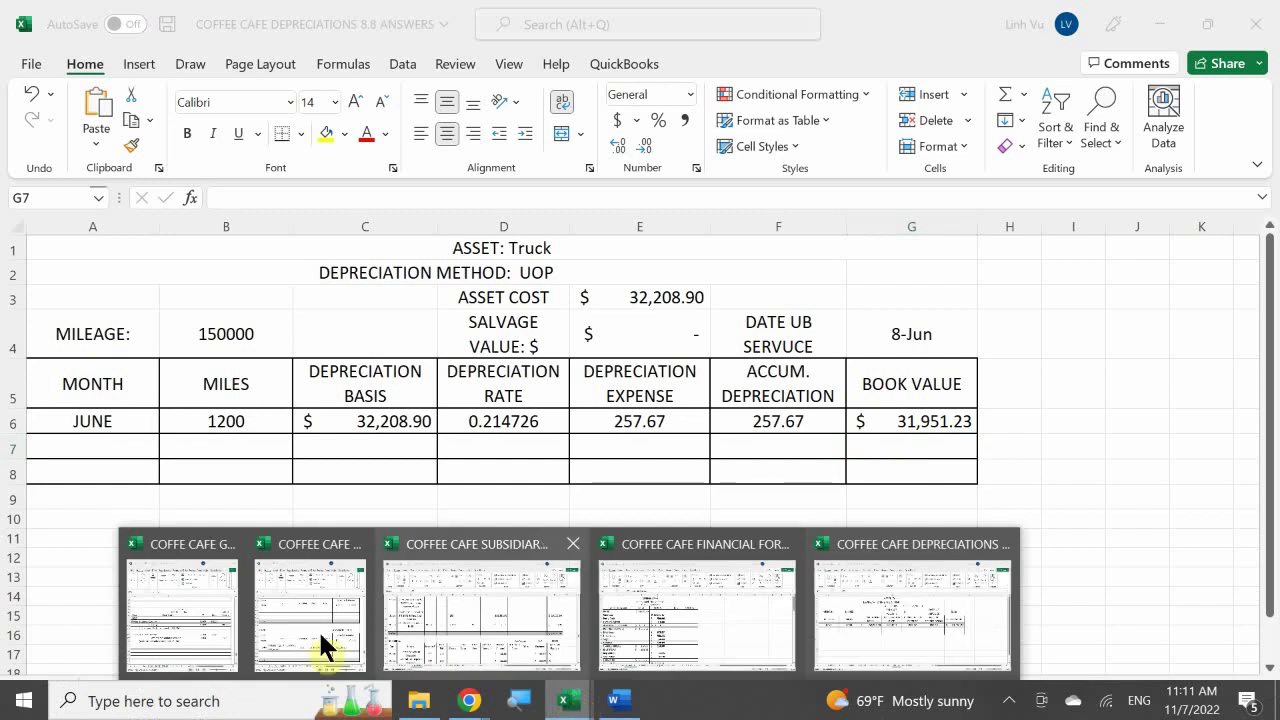
{"action": "left_click", "coordinate": [187, 616]}
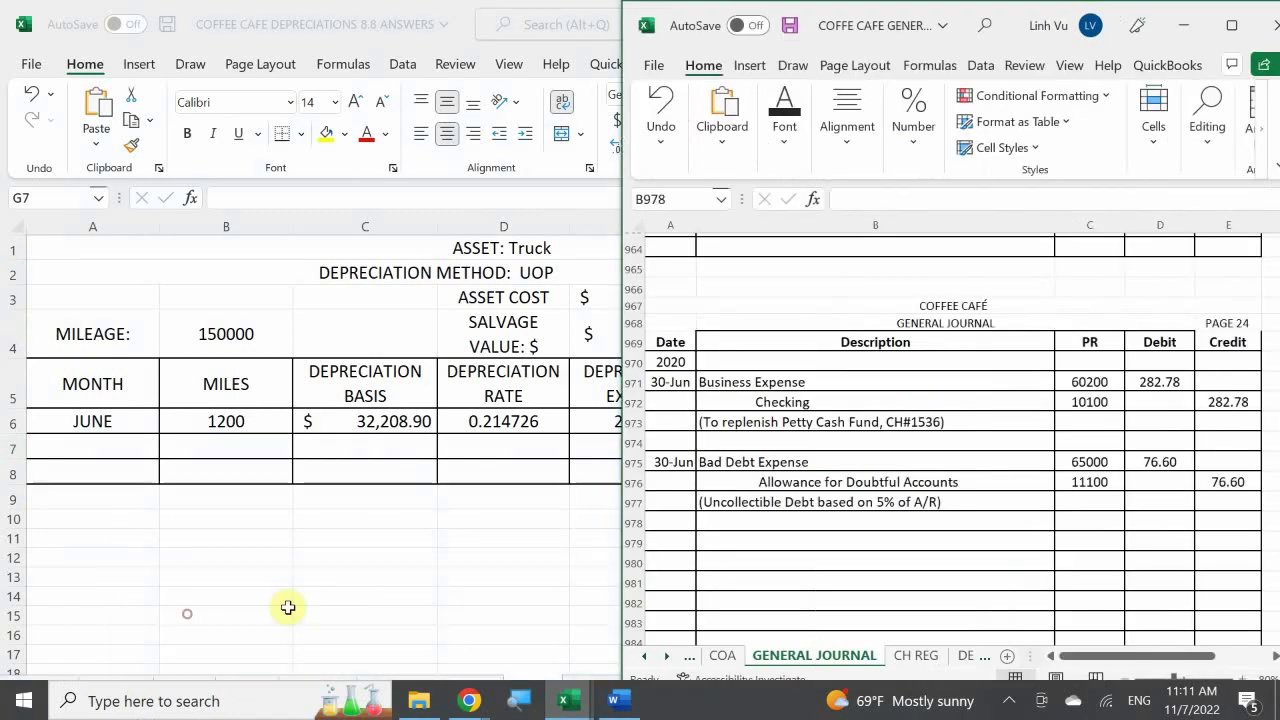
{"action": "left_click", "coordinate": [749, 443]}
{"action": "scroll", "coordinate": [735, 465], "scroll_direction": "down", "scroll_amount": 1}
{"action": "left_click", "coordinate": [671, 496]}
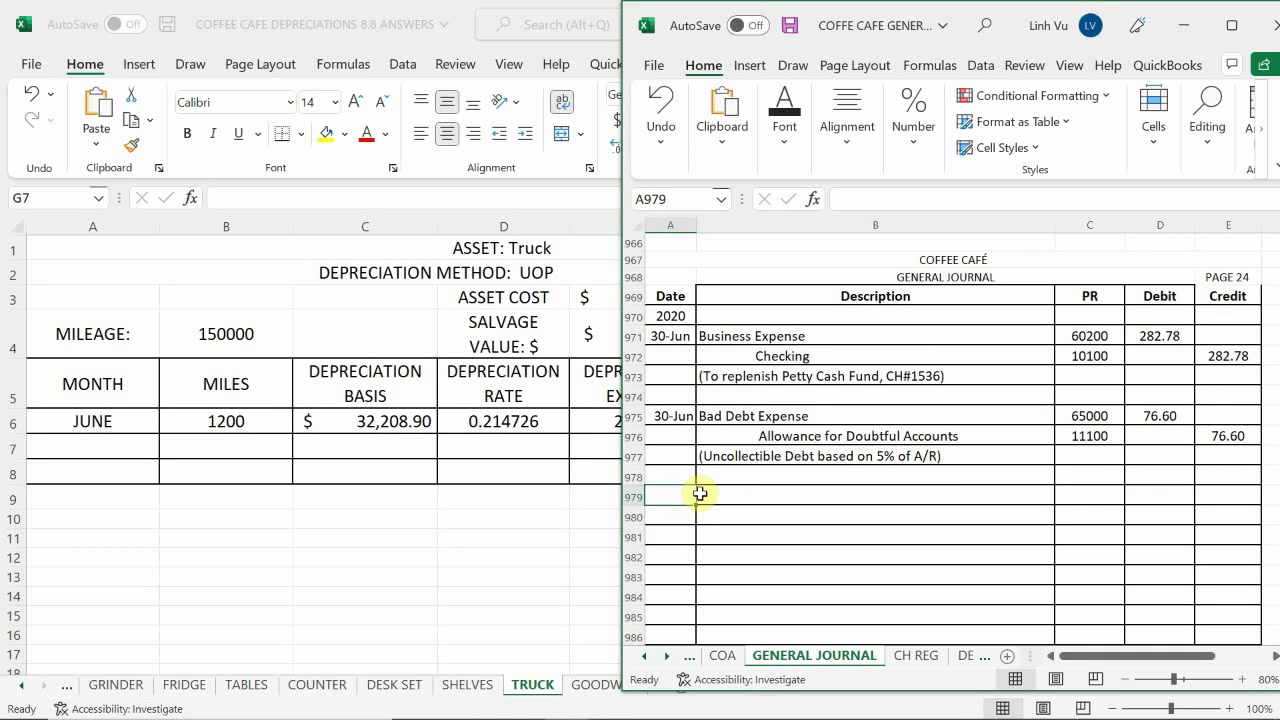
{"action": "type", "text": "6/30"}
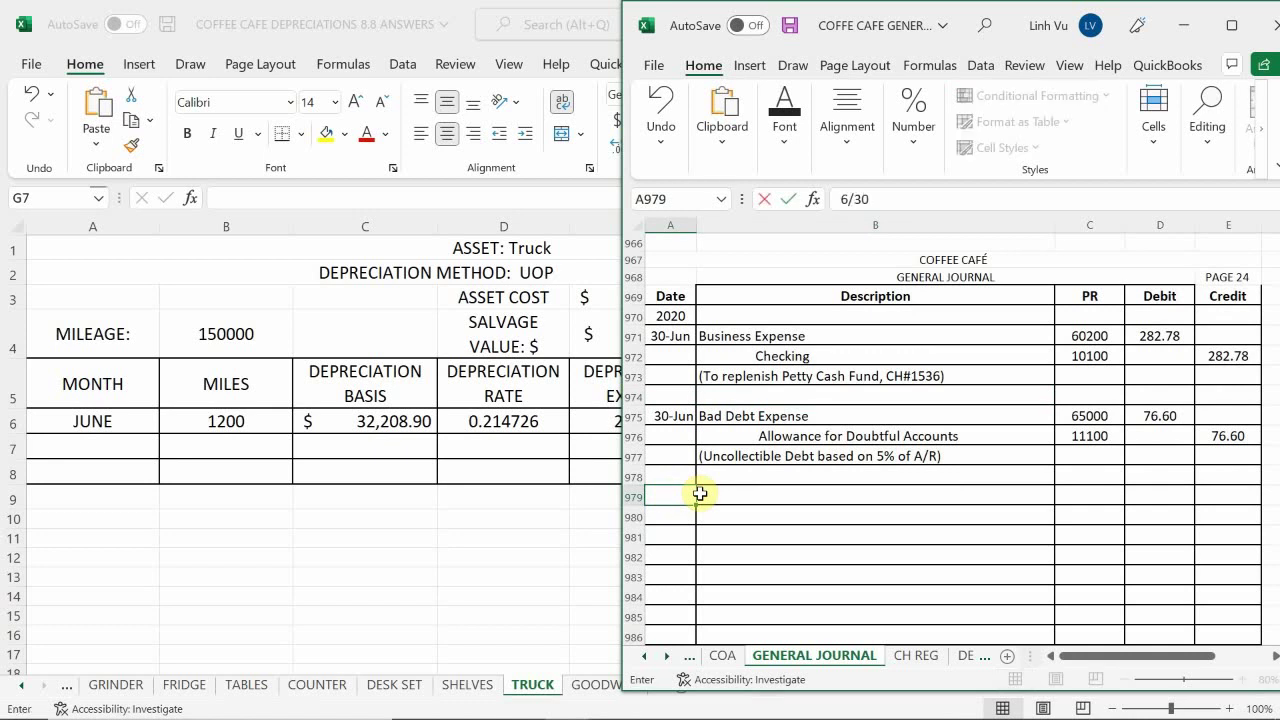
{"action": "key", "text": "Return"}
{"action": "key", "text": "Tab"}
{"action": "left_click", "coordinate": [700, 494]}
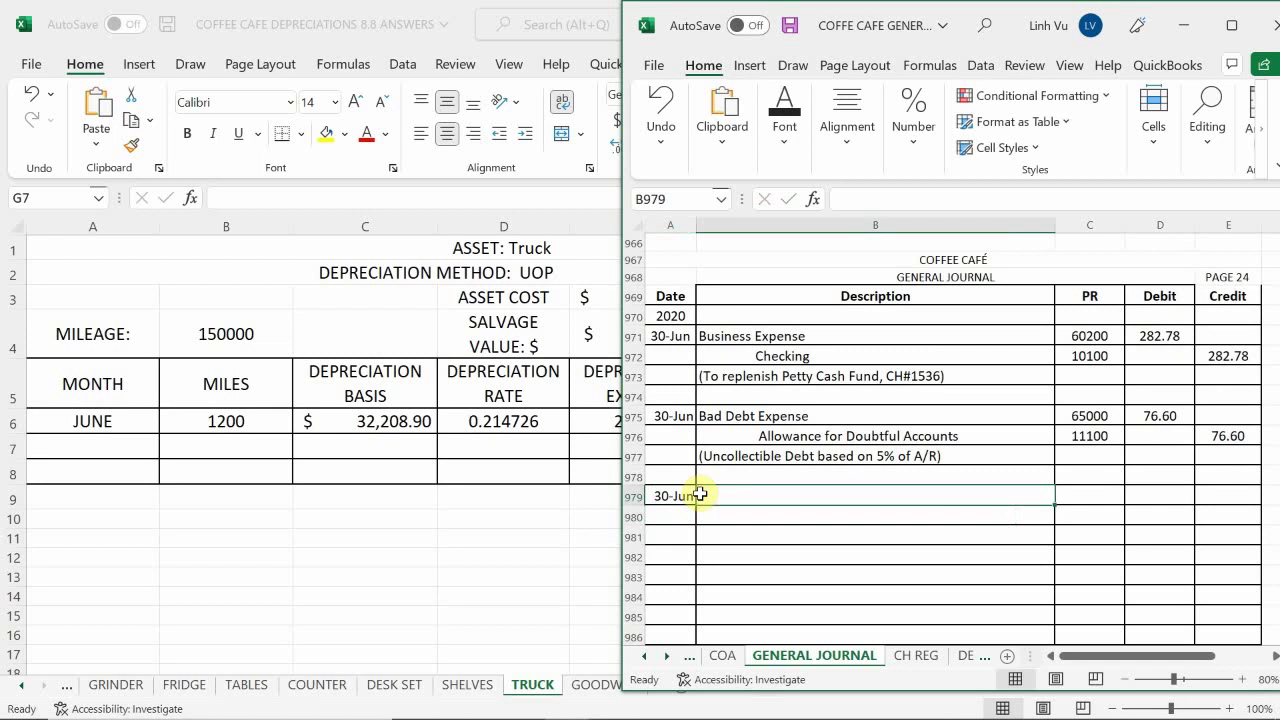
{"action": "key", "text": "Return"}
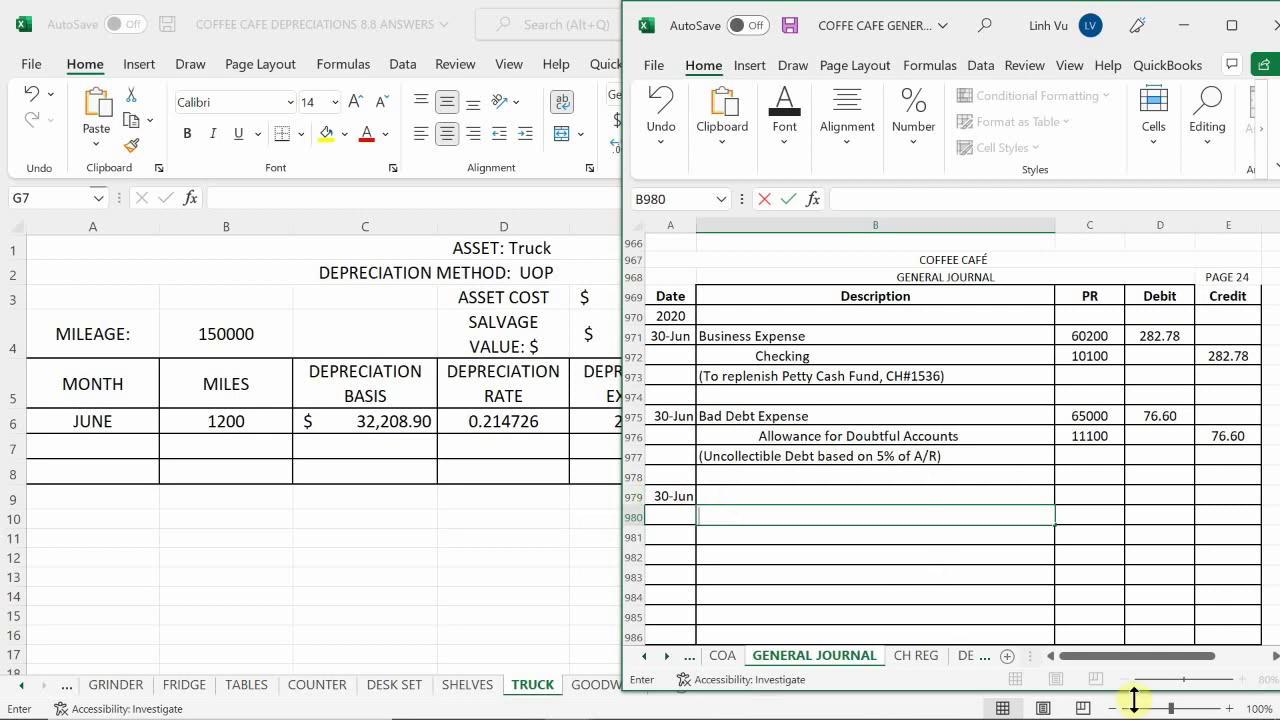
Look up Accum. Depreciation – Truck (17011) on the COA sheet, then return to the journal
{"action": "left_click", "coordinate": [722, 656]}
{"action": "scroll", "coordinate": [741, 537], "scroll_direction": "down", "scroll_amount": 2}
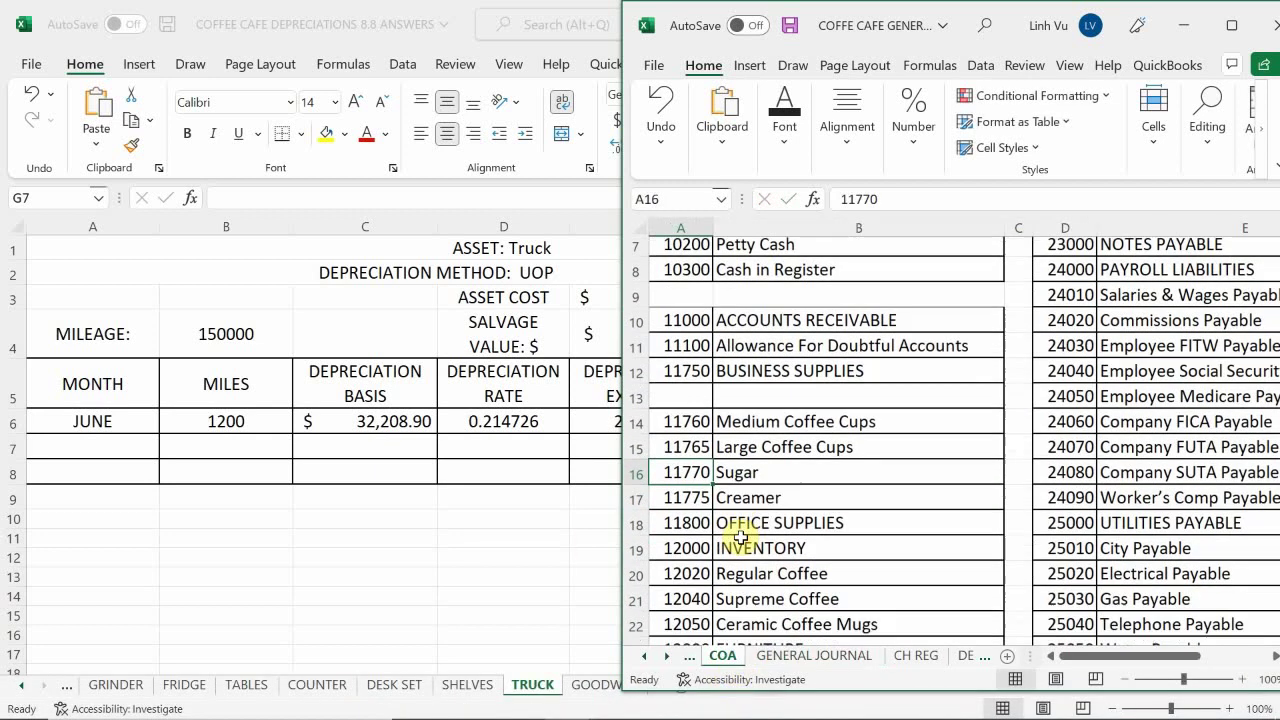
{"action": "scroll", "coordinate": [741, 537], "scroll_direction": "down", "scroll_amount": 8}
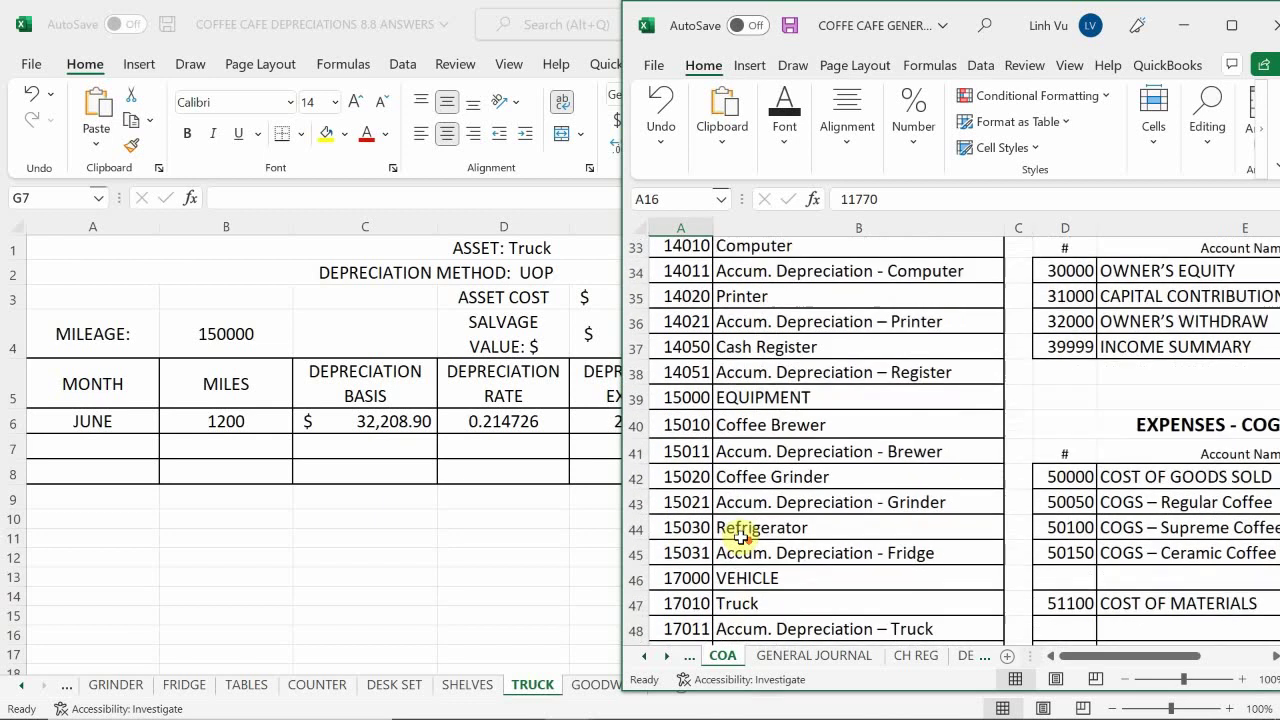
{"action": "scroll", "coordinate": [741, 537], "scroll_direction": "down", "scroll_amount": 1}
{"action": "scroll", "coordinate": [737, 537], "scroll_direction": "down", "scroll_amount": 1}
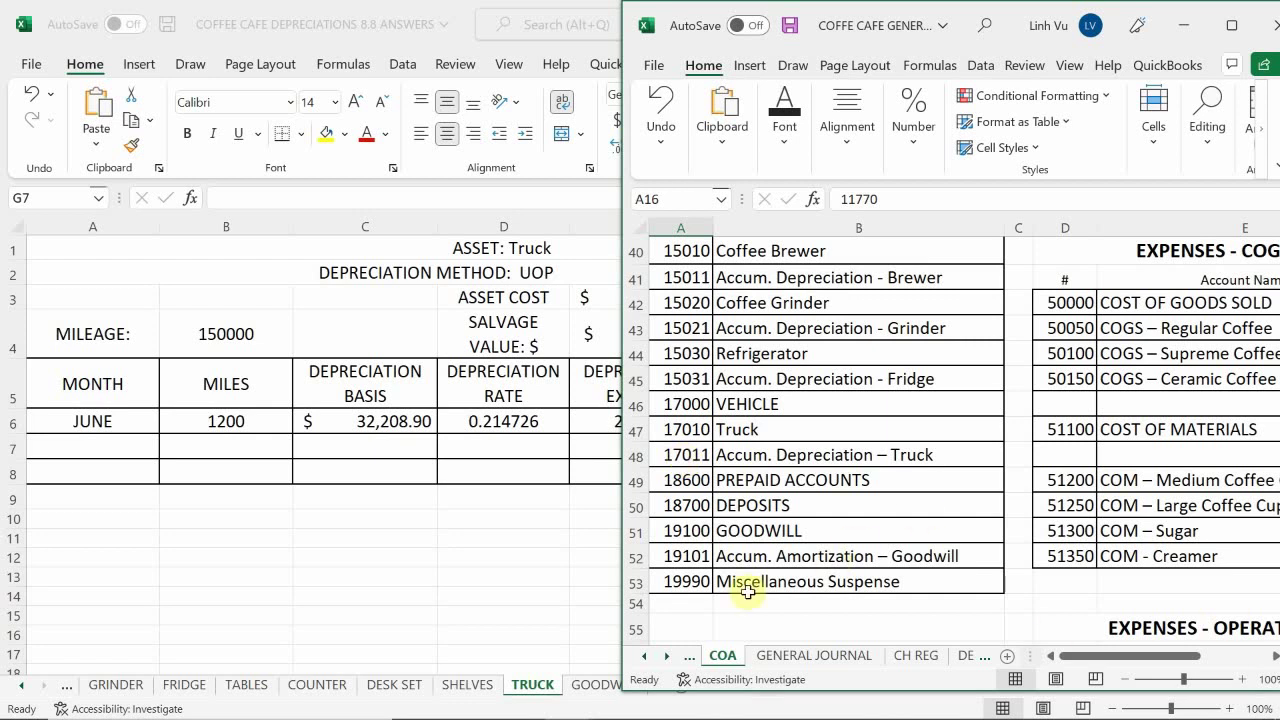
{"action": "left_click", "coordinate": [788, 665]}
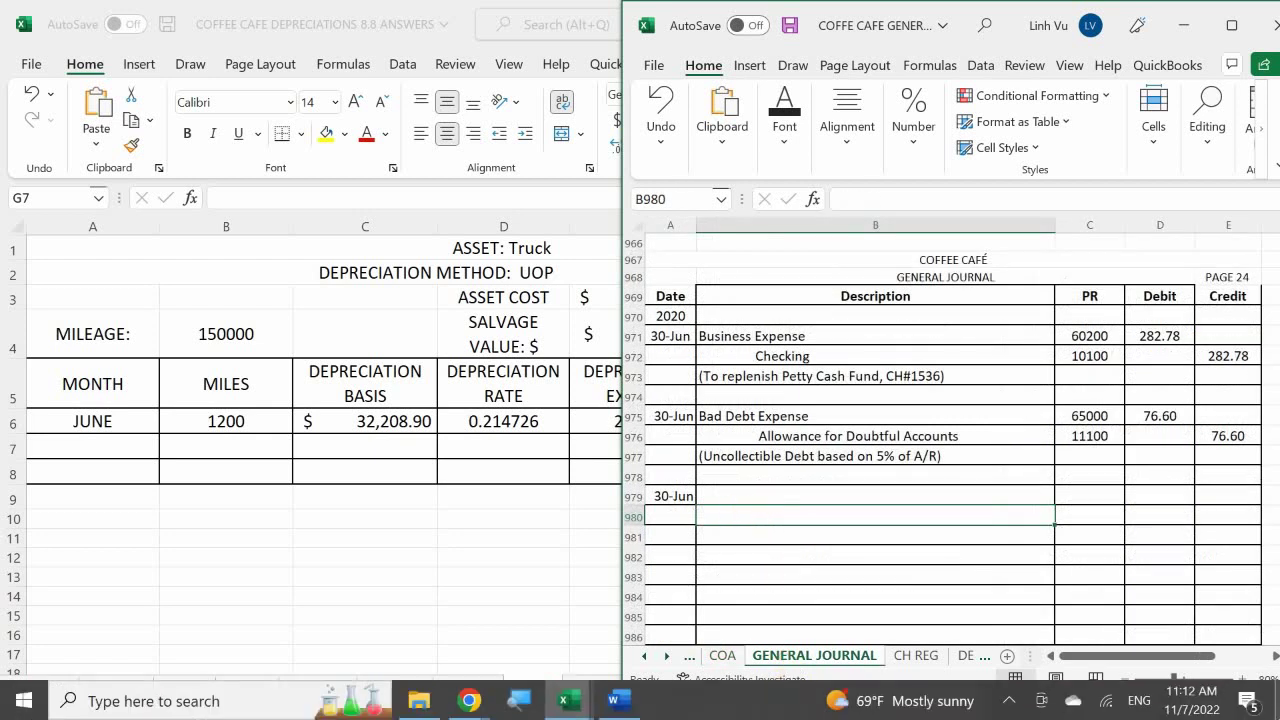
Enter the account names 'Depeciation Expense' and 'Accum. Depreciation' in B979:B980
{"action": "key", "text": "Up"}
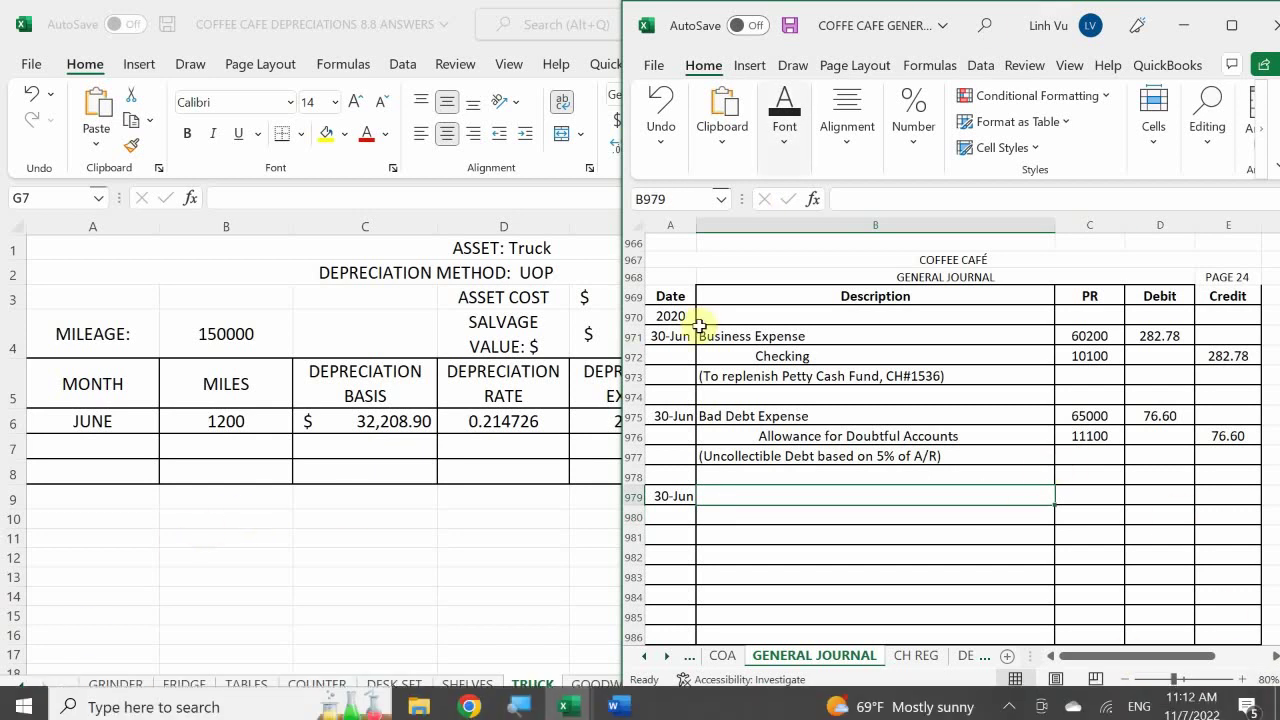
{"action": "type", "text": "E"}
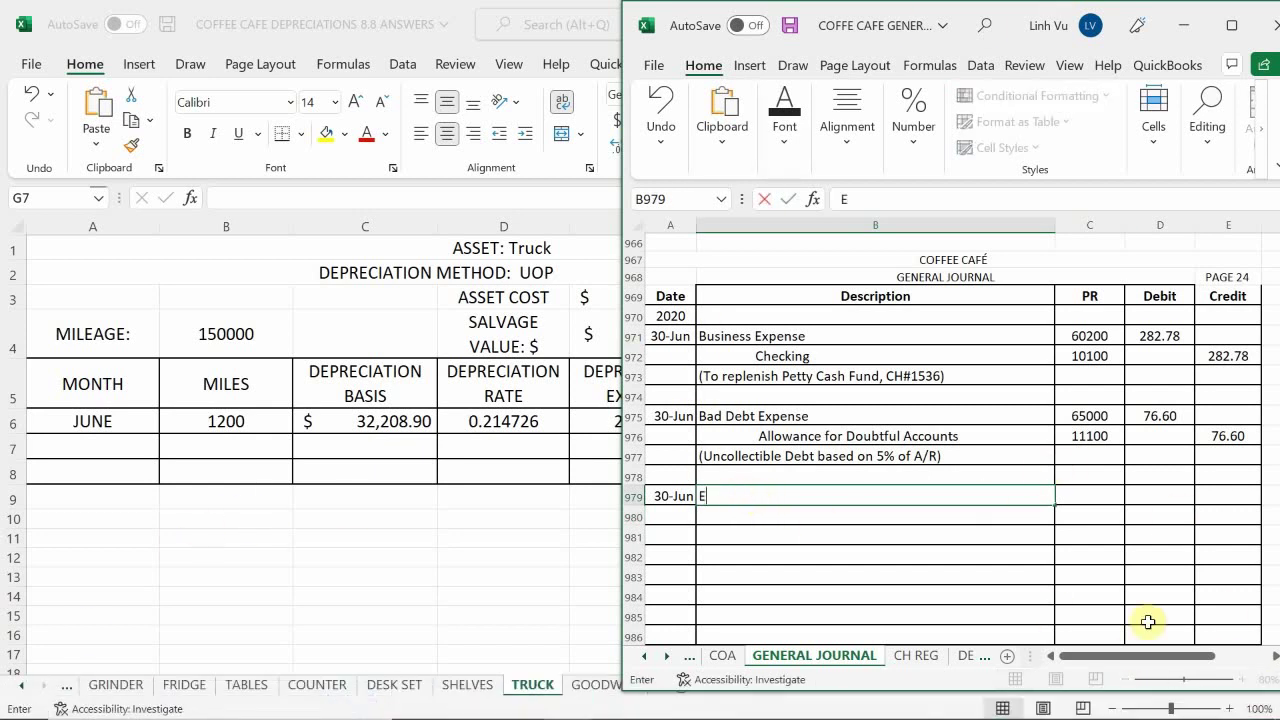
{"action": "key", "text": "BackSpace"}
{"action": "type", "text": "Depeciatio"}
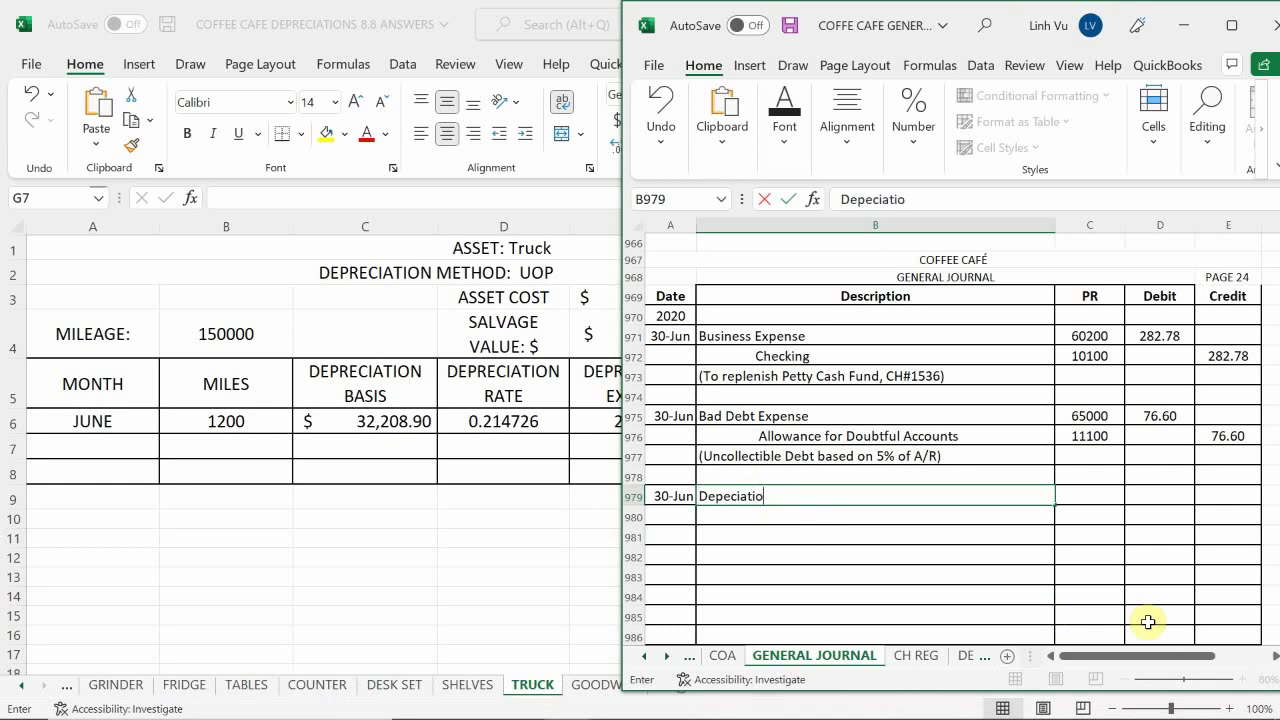
{"action": "type", "text": "n Expense"}
{"action": "key", "text": "Return"}
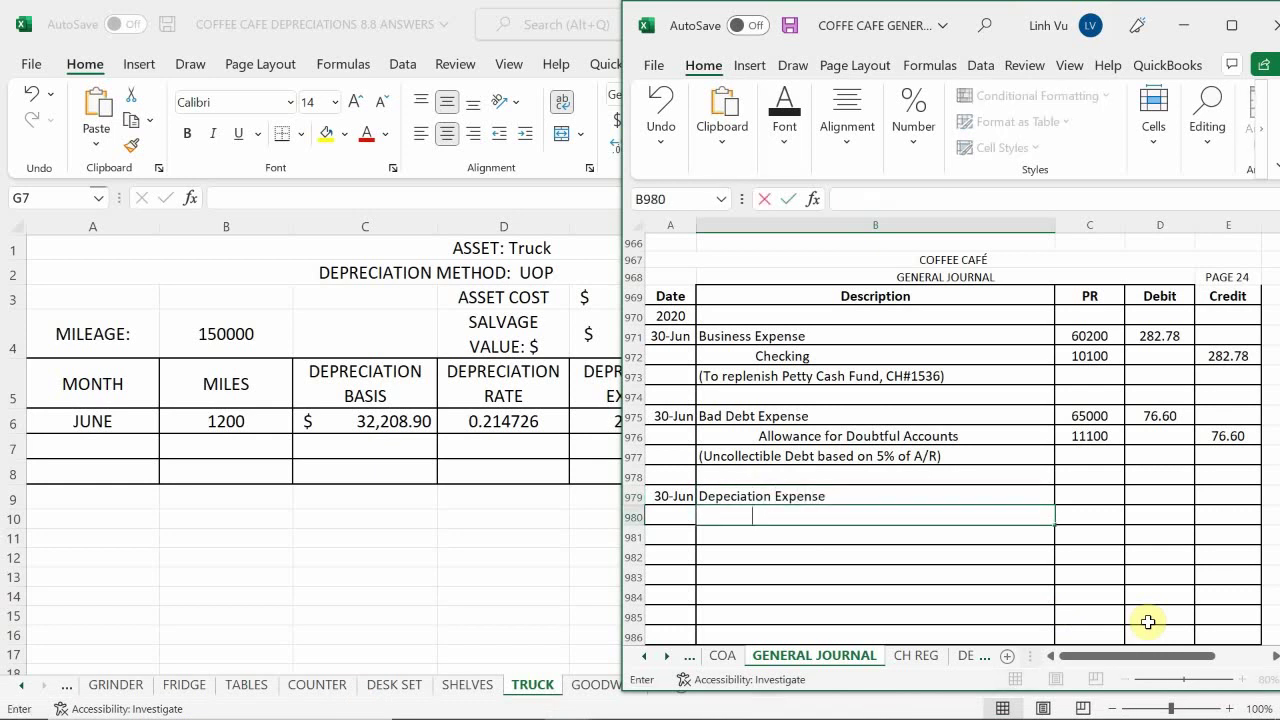
{"action": "type", "text": "Accum. Depreciation - Truck"}
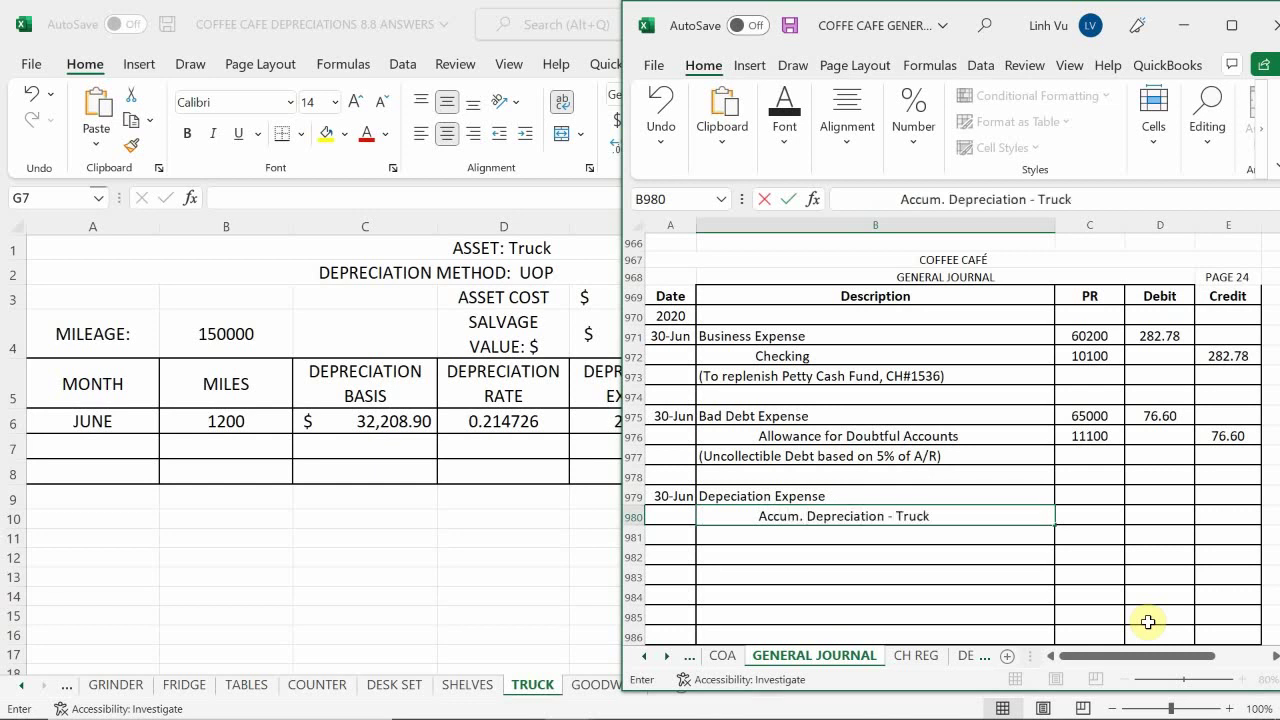
{"action": "key", "text": "Return"}
Give the Accum. Depreciation credit line post reference 17011 in C980
{"action": "key", "text": "Right"}
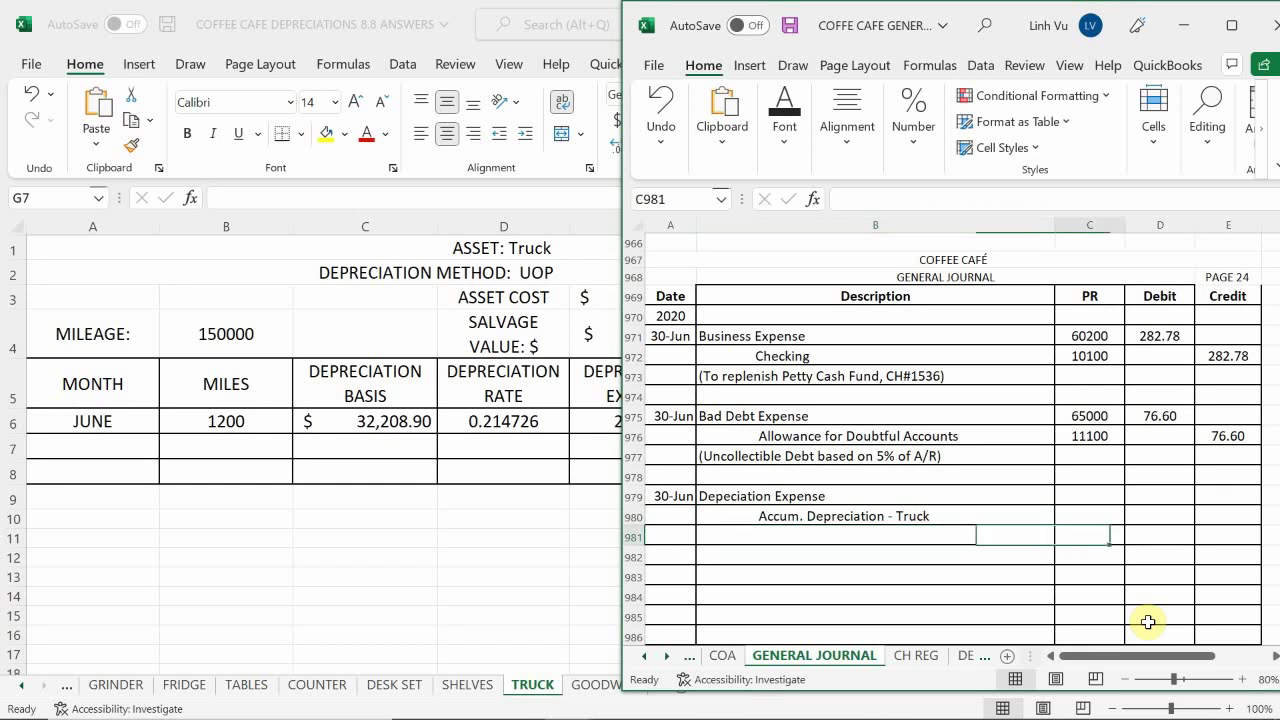
{"action": "key", "text": "Up"}
{"action": "type", "text": "17011"}
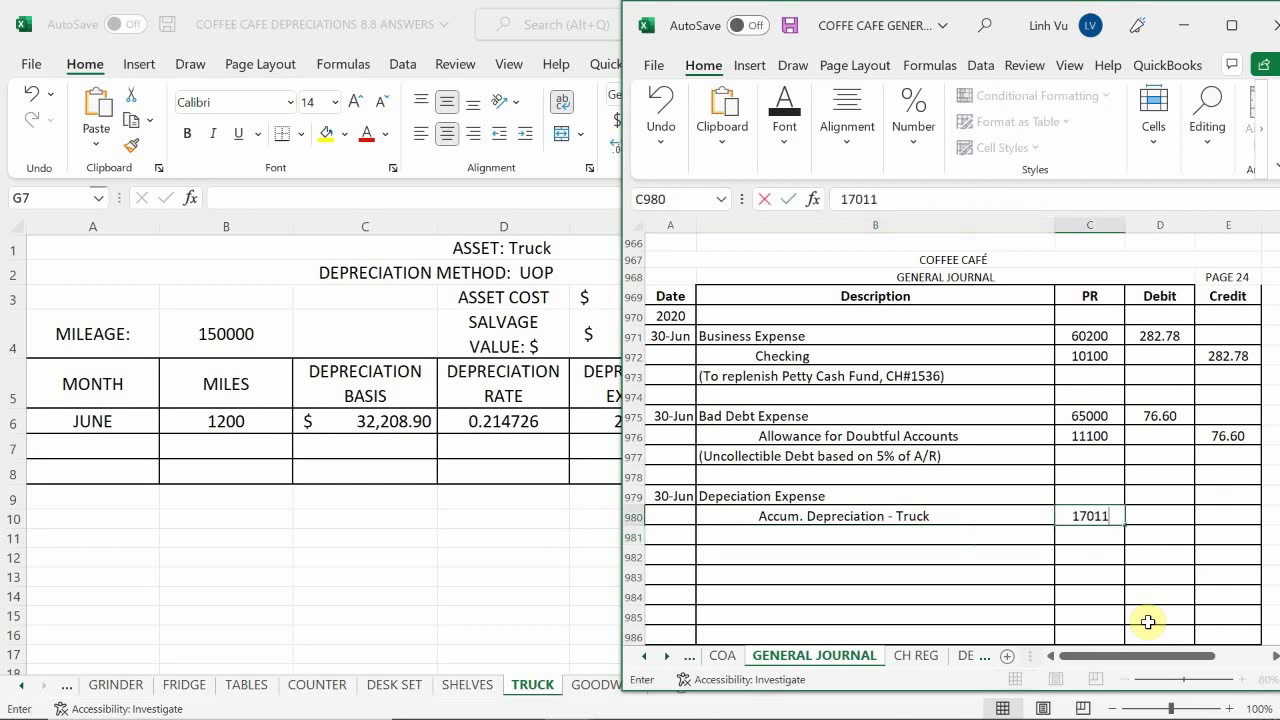
{"action": "key", "text": "Return"}
{"action": "key", "text": "Up"}
{"action": "key", "text": "Up"}
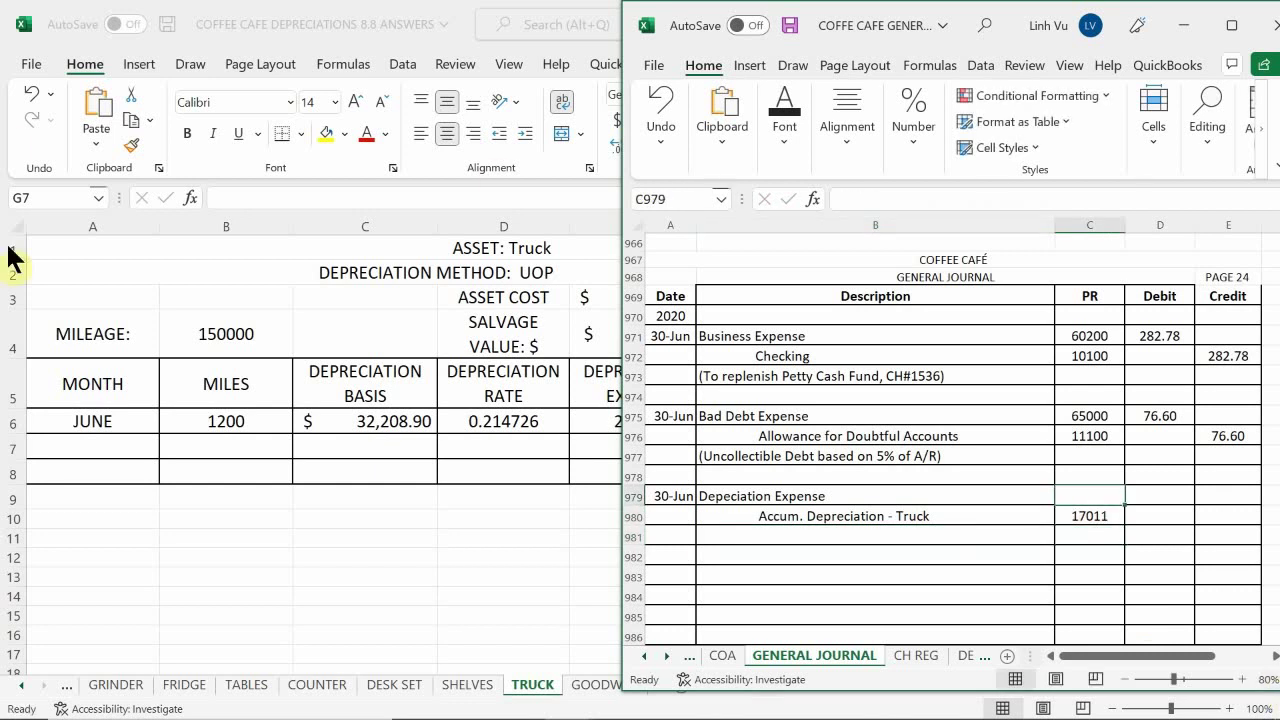
Look up the depreciation expense account number in the chart of accounts sheet
{"action": "left_click", "coordinate": [722, 655]}
{"action": "scroll", "coordinate": [1060, 543], "scroll_direction": "down", "scroll_amount": 1}
{"action": "scroll", "coordinate": [1060, 543], "scroll_direction": "down", "scroll_amount": 10}
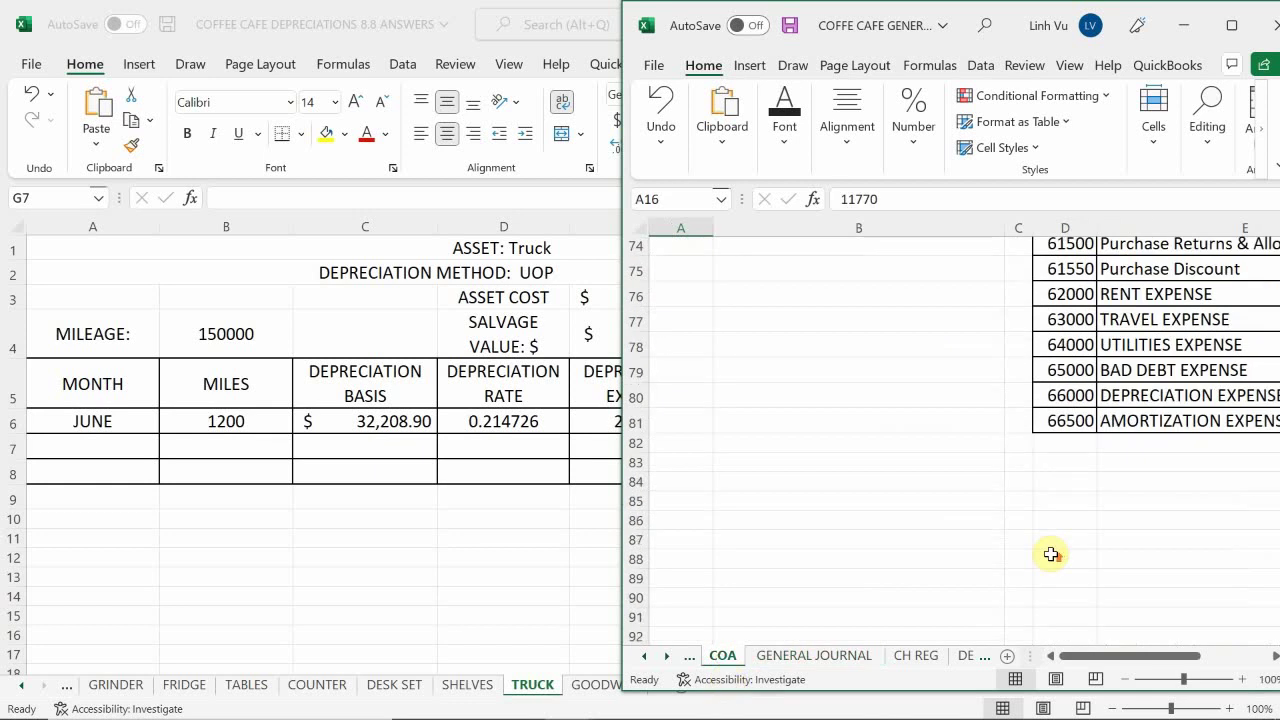
{"action": "scroll", "coordinate": [1058, 545], "scroll_direction": "up", "scroll_amount": 2}
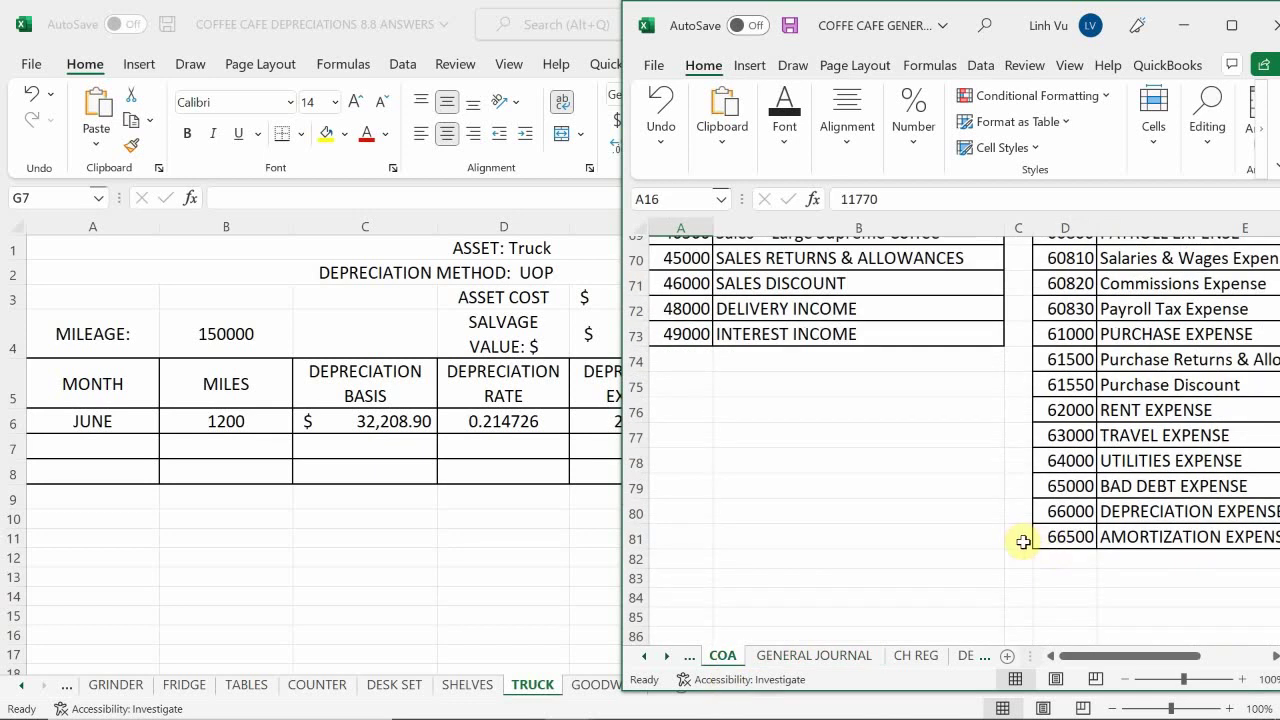
On the GENERAL JOURNAL sheet, enter 66000 as the Depreciation Expense post reference in C979
{"action": "left_click", "coordinate": [790, 655]}
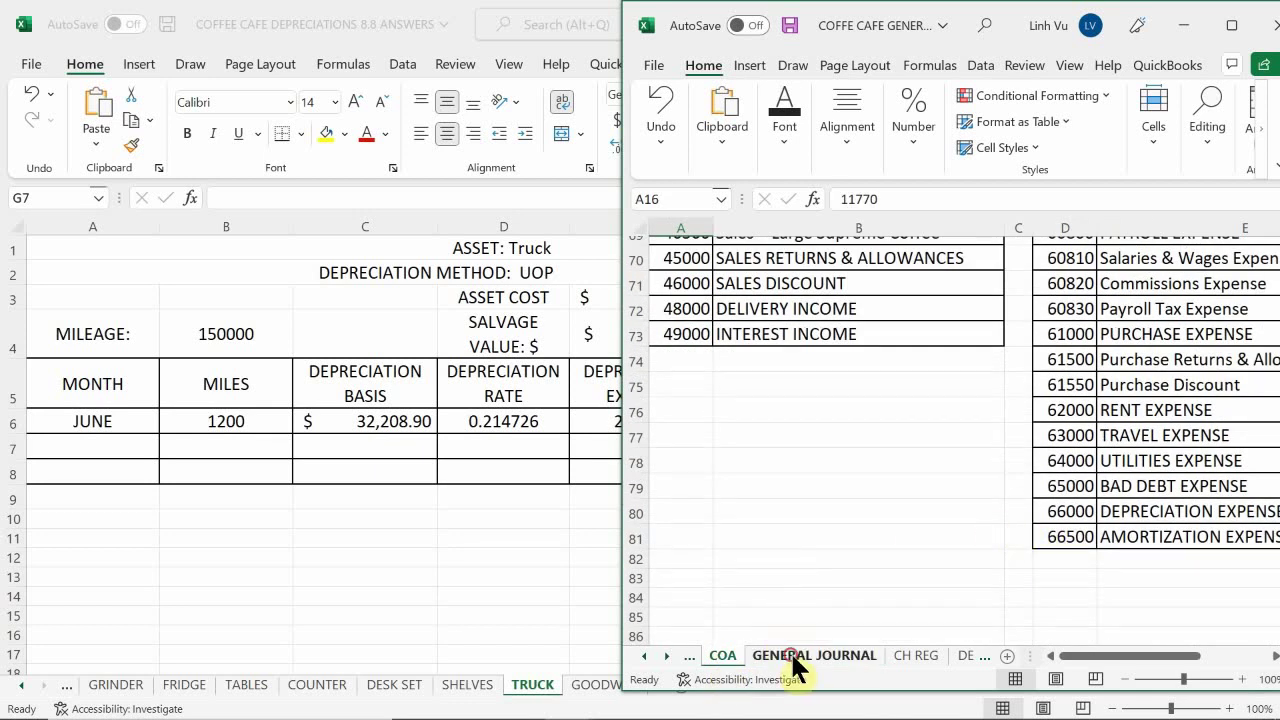
{"action": "left_click", "coordinate": [1095, 495]}
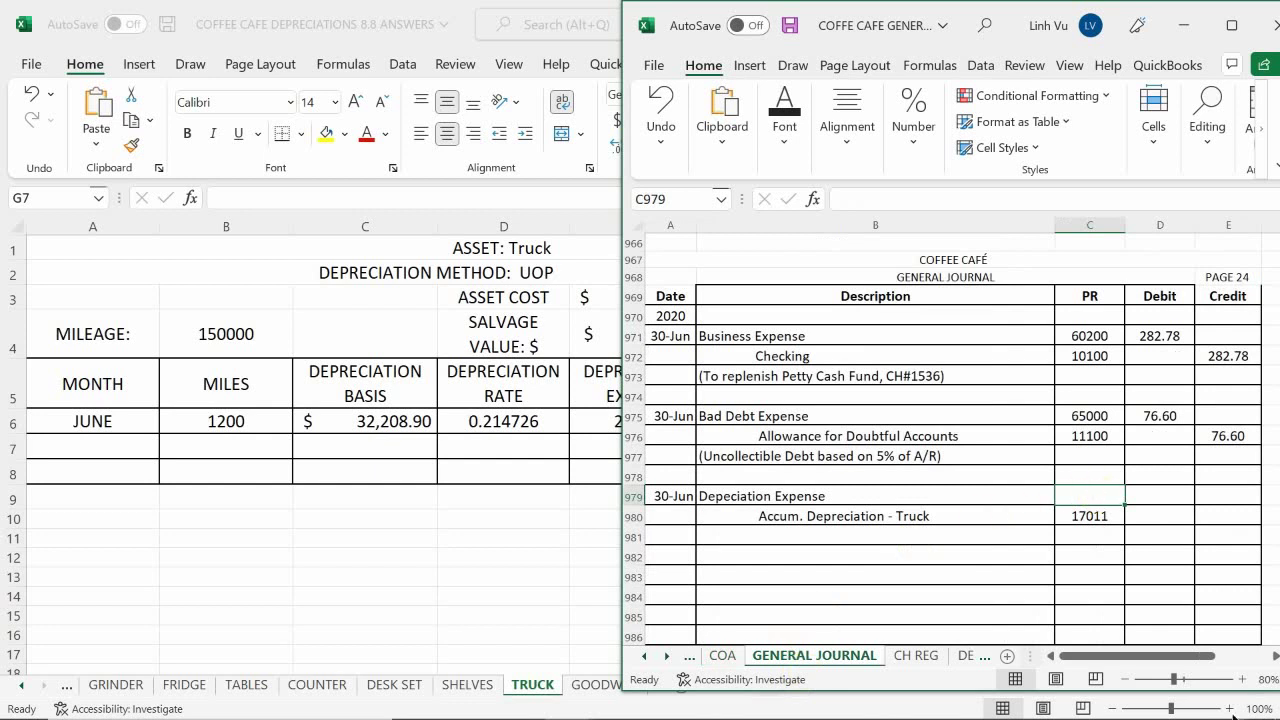
{"action": "type", "text": "66000"}
{"action": "key", "text": "Return"}
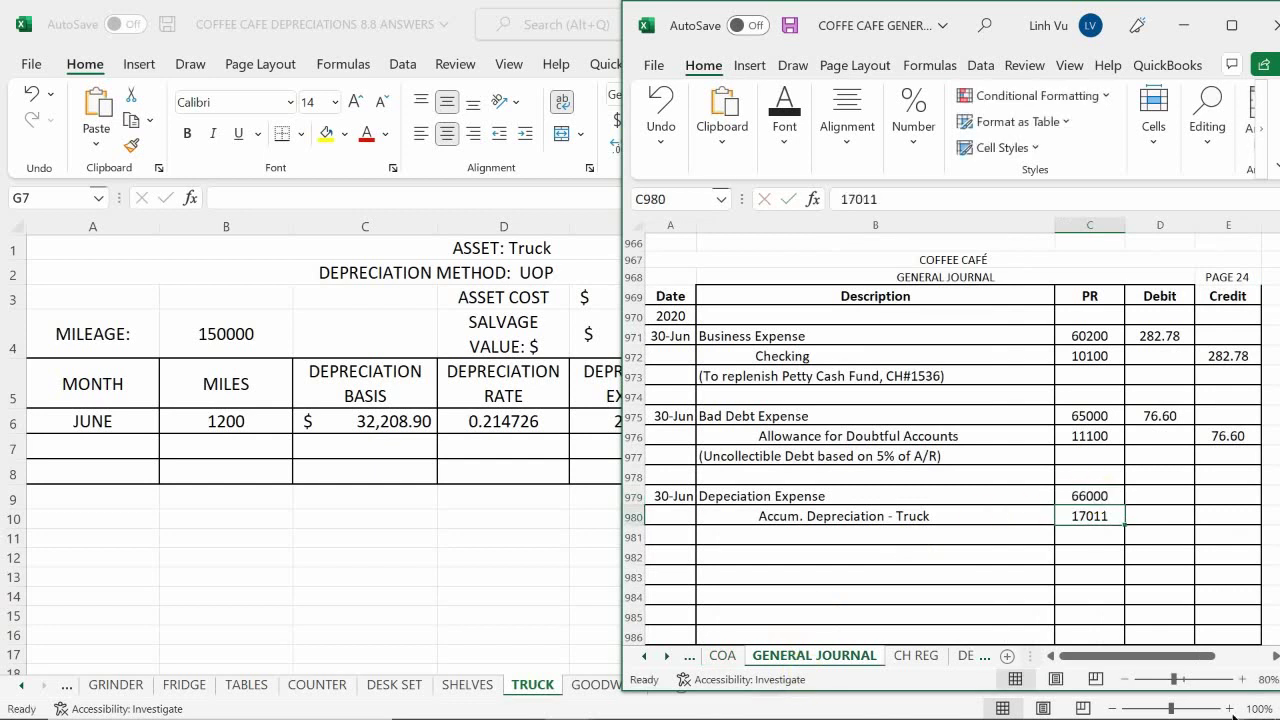
{"action": "key", "text": "Up"}
{"action": "key", "text": "Right"}
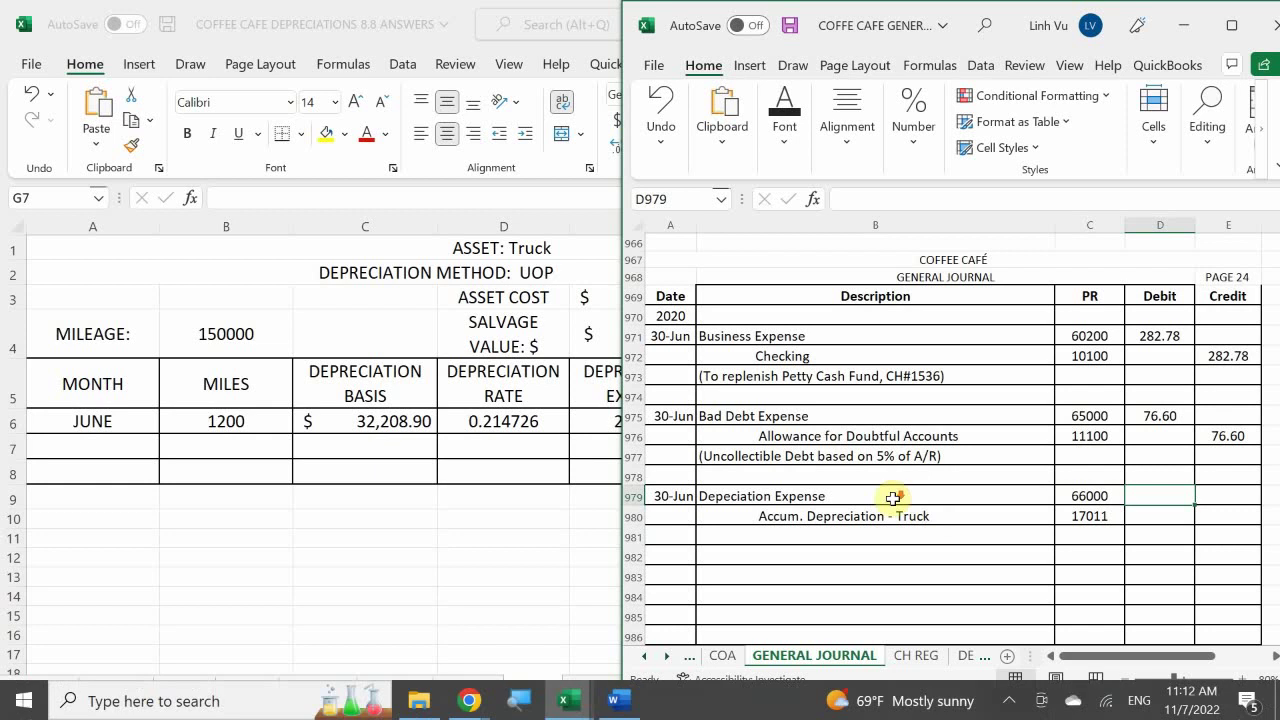
Review the Accum. Depreciation line in row 980 across to its Credit column
{"action": "scroll", "coordinate": [891, 494], "scroll_direction": "up", "scroll_amount": 2, "text": "ctrl"}
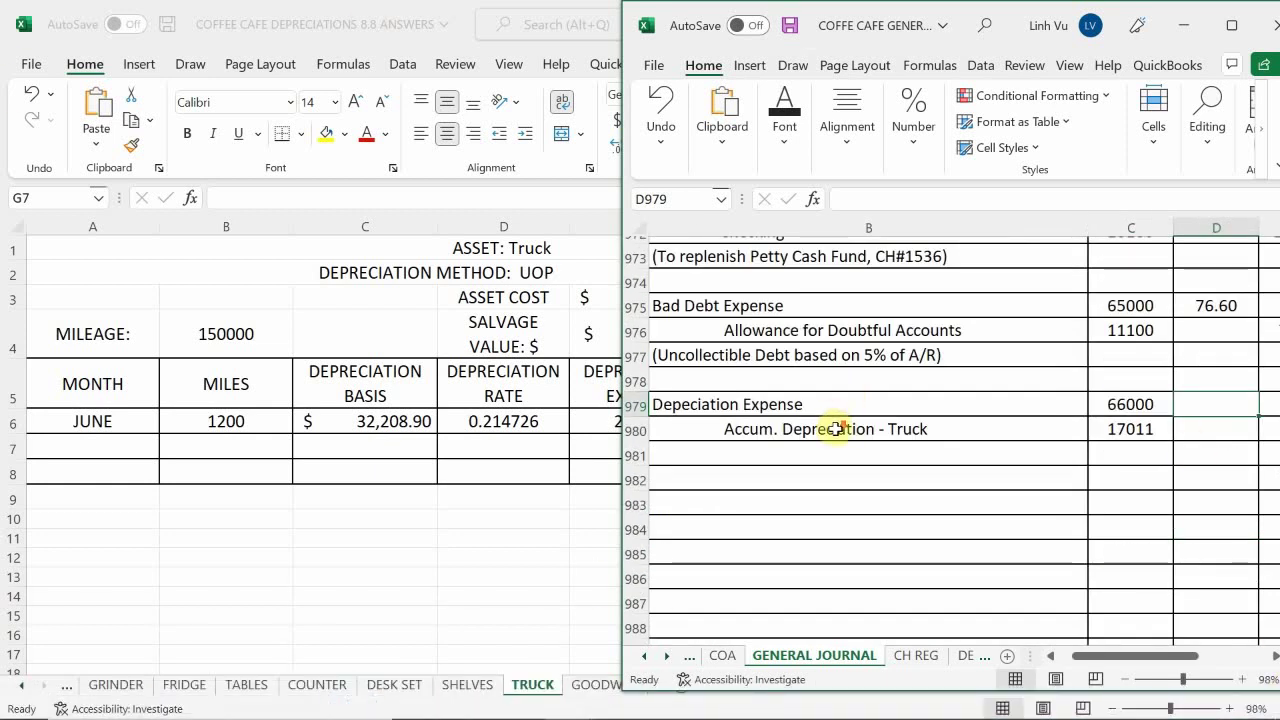
{"action": "scroll", "coordinate": [840, 437], "scroll_direction": "down", "scroll_amount": 4}
{"action": "scroll", "coordinate": [855, 458], "scroll_direction": "up", "scroll_amount": 5}
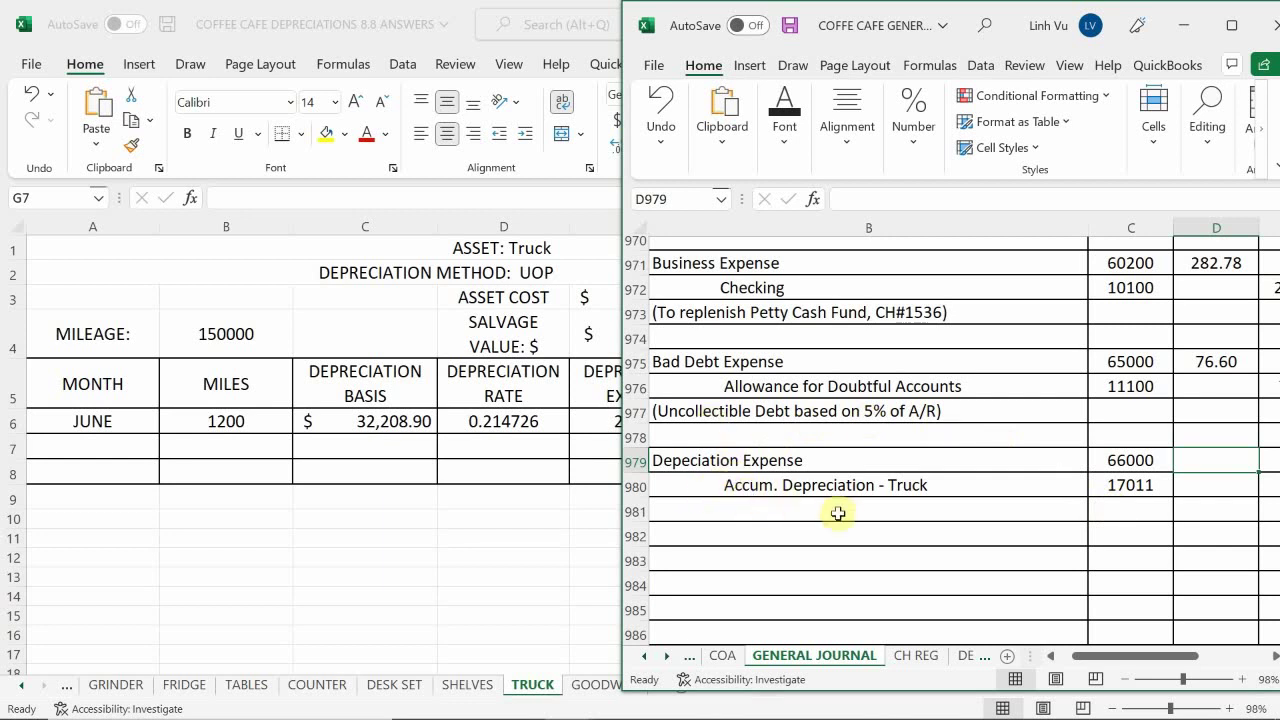
{"action": "left_click", "coordinate": [1148, 490]}
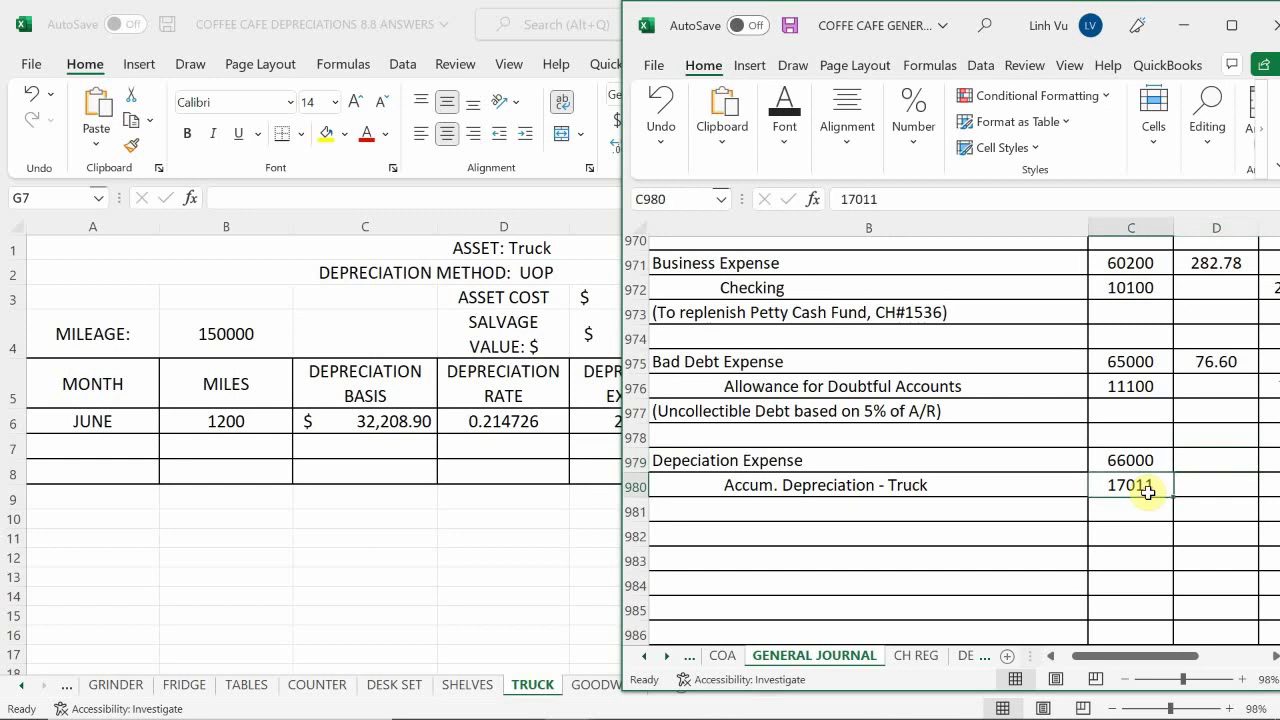
{"action": "key", "text": "Left"}
{"action": "key", "text": "Left"}
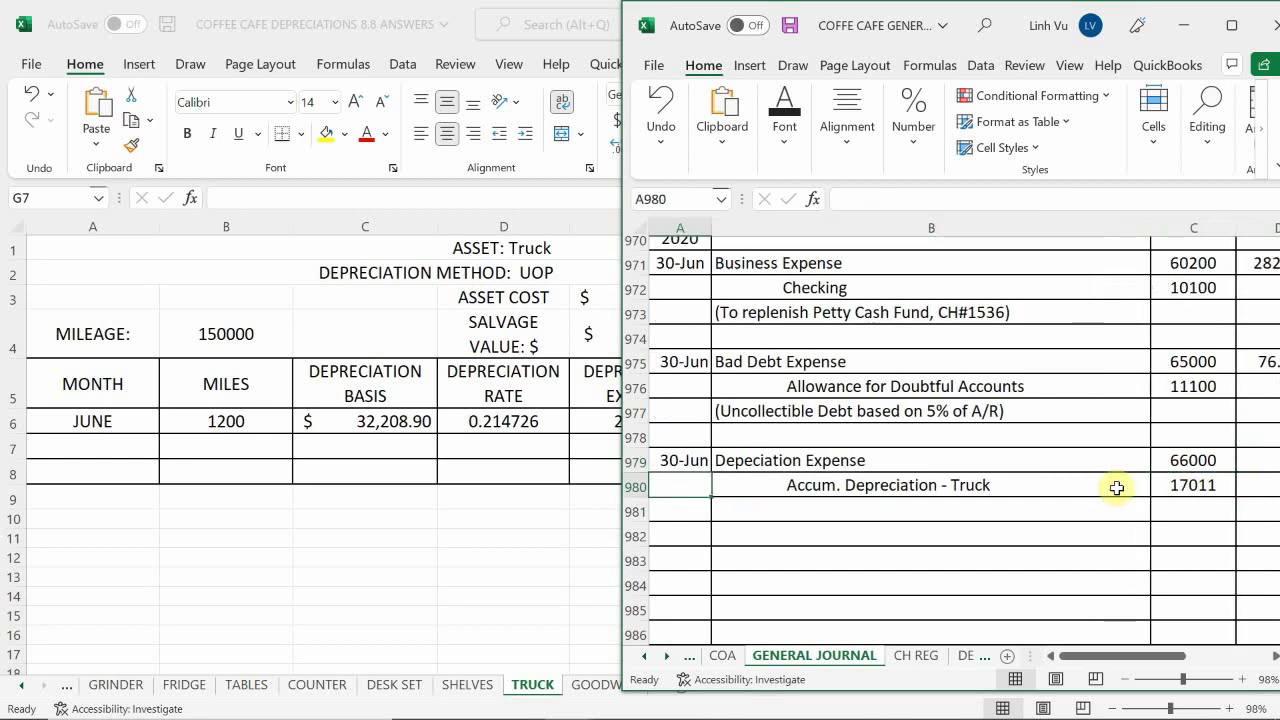
{"action": "key", "text": "Right"}
{"action": "key", "text": "Right"}
{"action": "key", "text": "Right"}
{"action": "key", "text": "Right"}
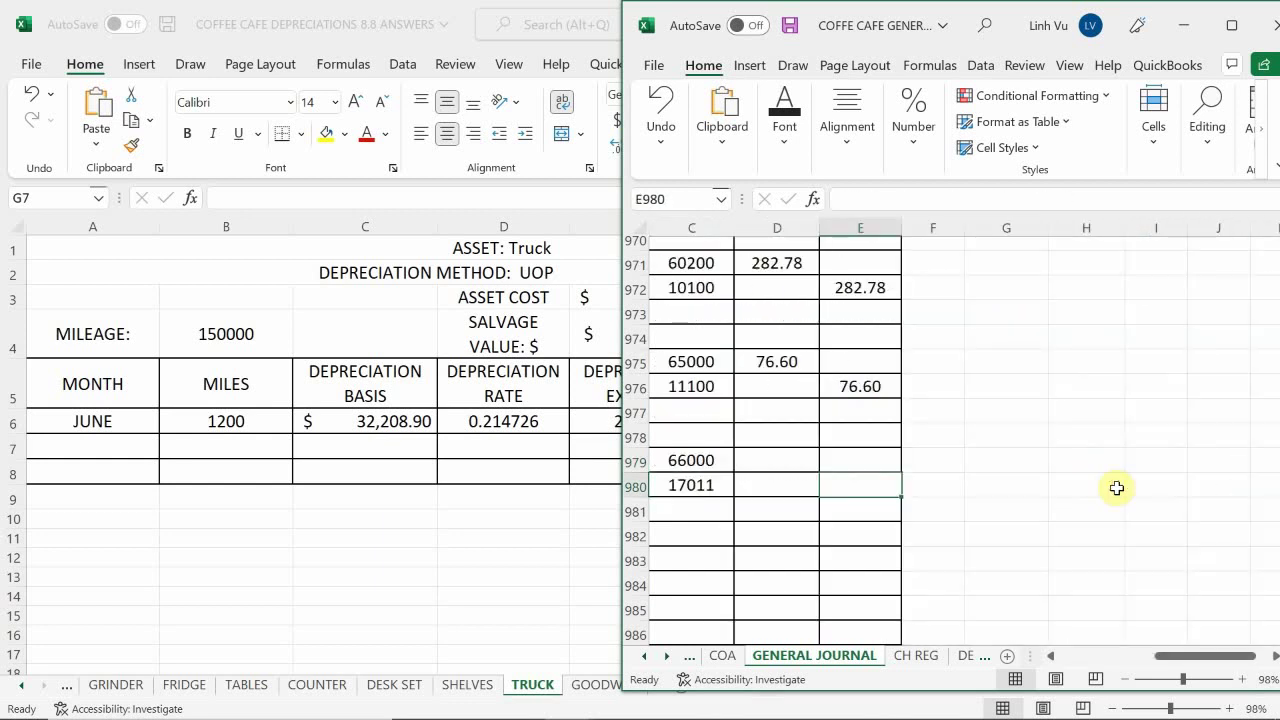
{"action": "key", "text": "Left"}
{"action": "key", "text": "Left"}
{"action": "key", "text": "Left"}
{"action": "key", "text": "Left"}
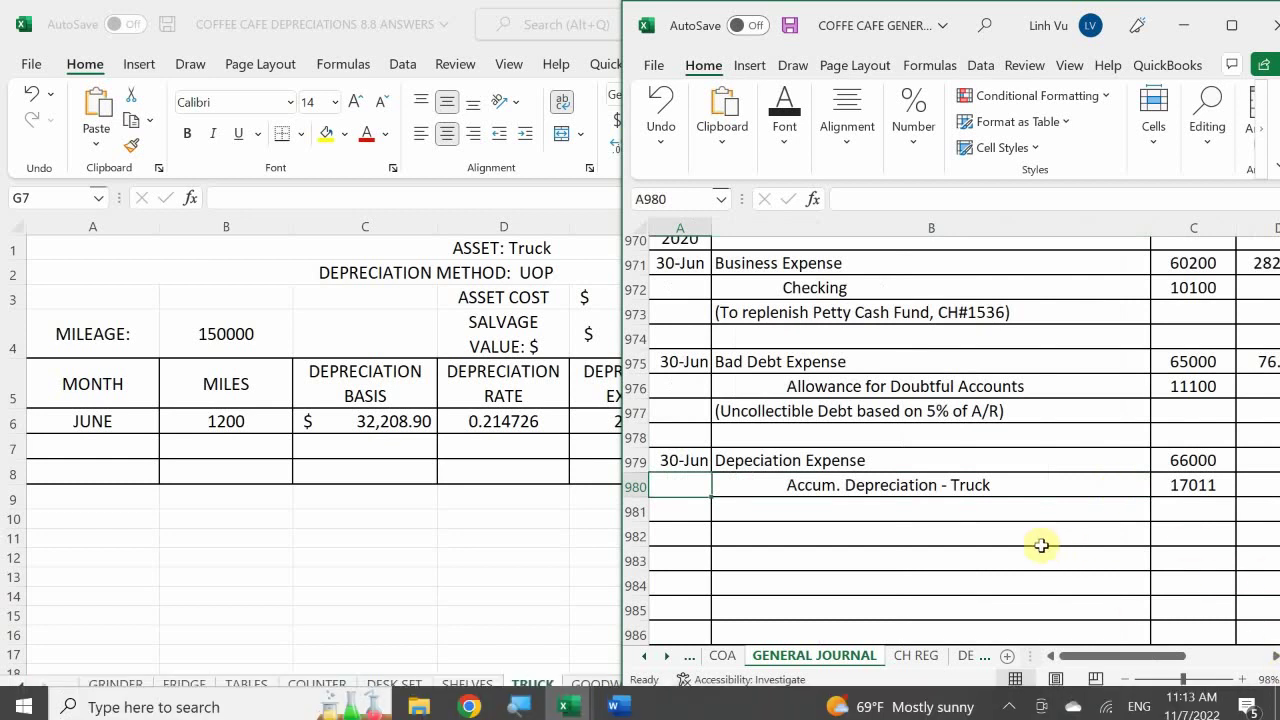
Zoom the journal out to check the entry, then bring the Truck depreciation workbook forward
{"action": "left_click", "coordinate": [1124, 679]}
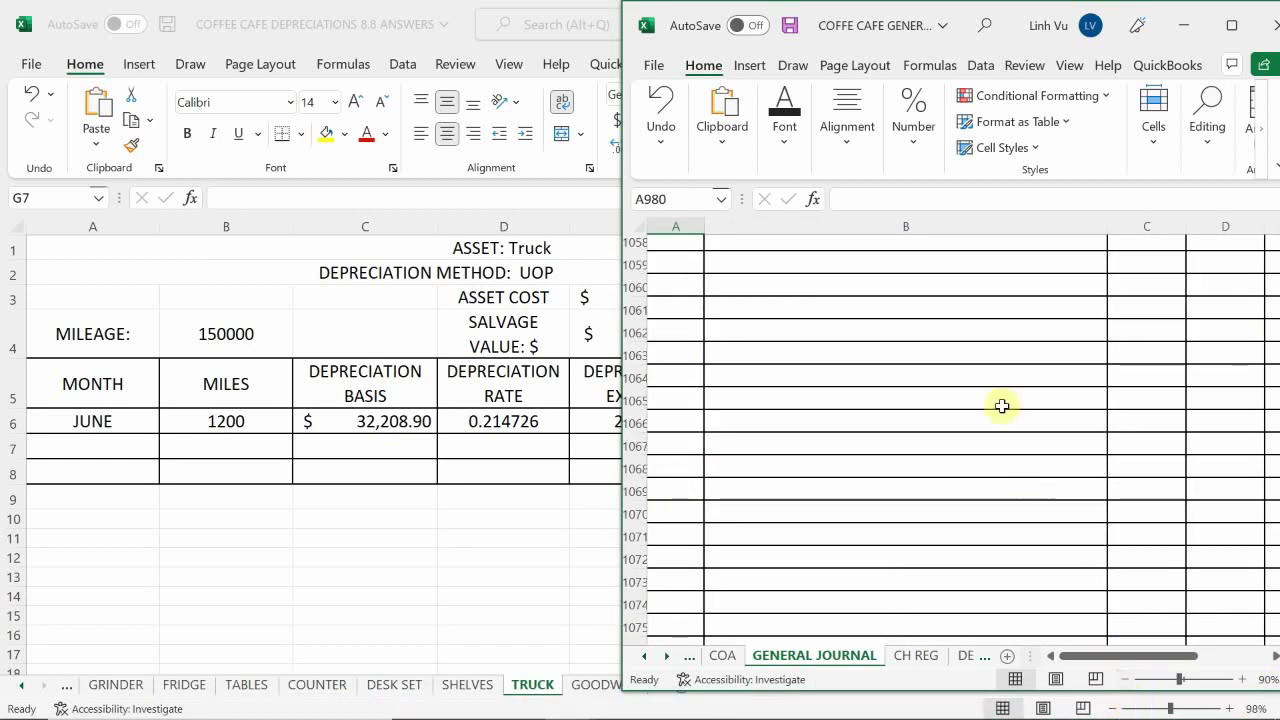
{"action": "scroll", "coordinate": [1002, 405], "scroll_direction": "up", "scroll_amount": 6}
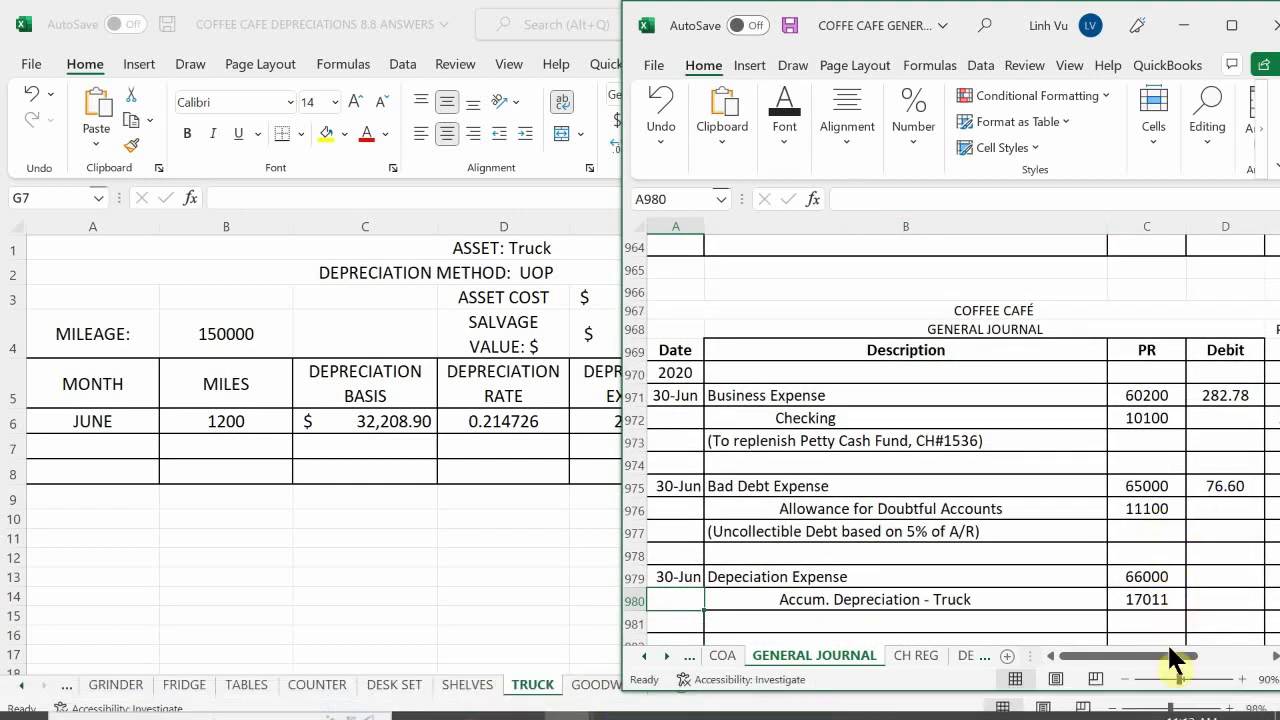
{"action": "left_click", "coordinate": [1120, 679]}
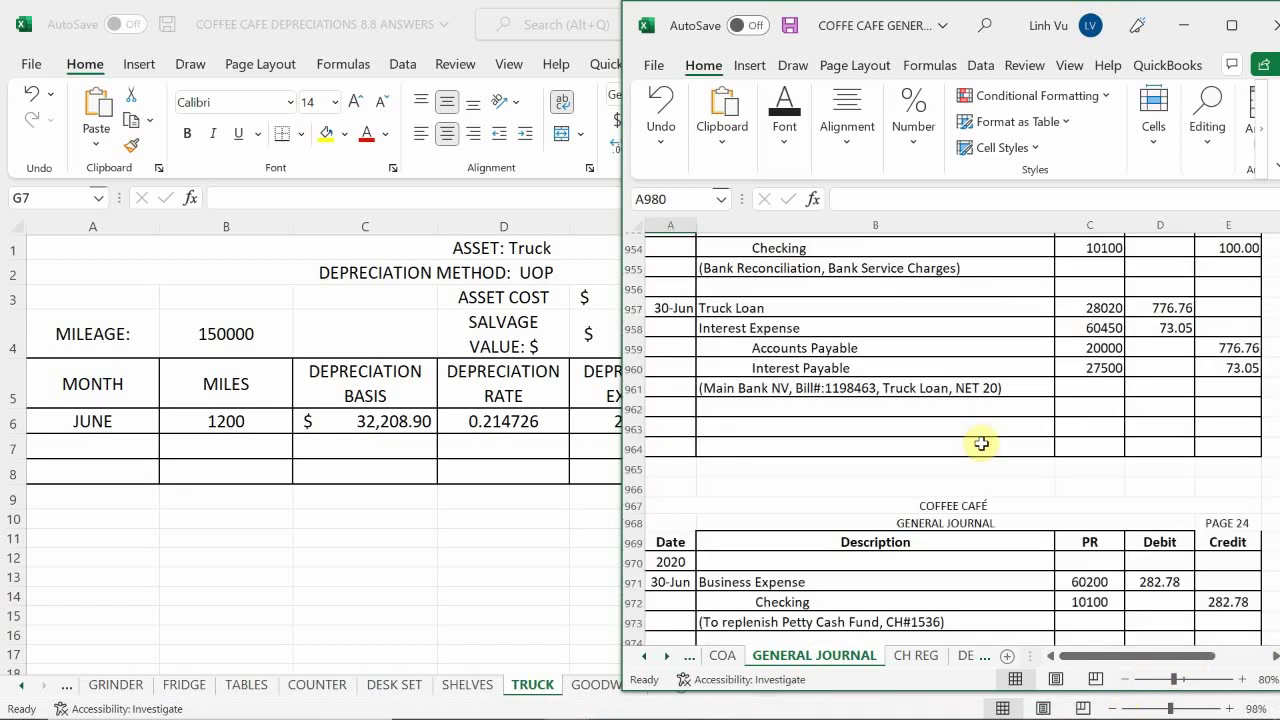
{"action": "scroll", "coordinate": [981, 443], "scroll_direction": "up", "scroll_amount": 1}
{"action": "scroll", "coordinate": [981, 443], "scroll_direction": "down", "scroll_amount": 4}
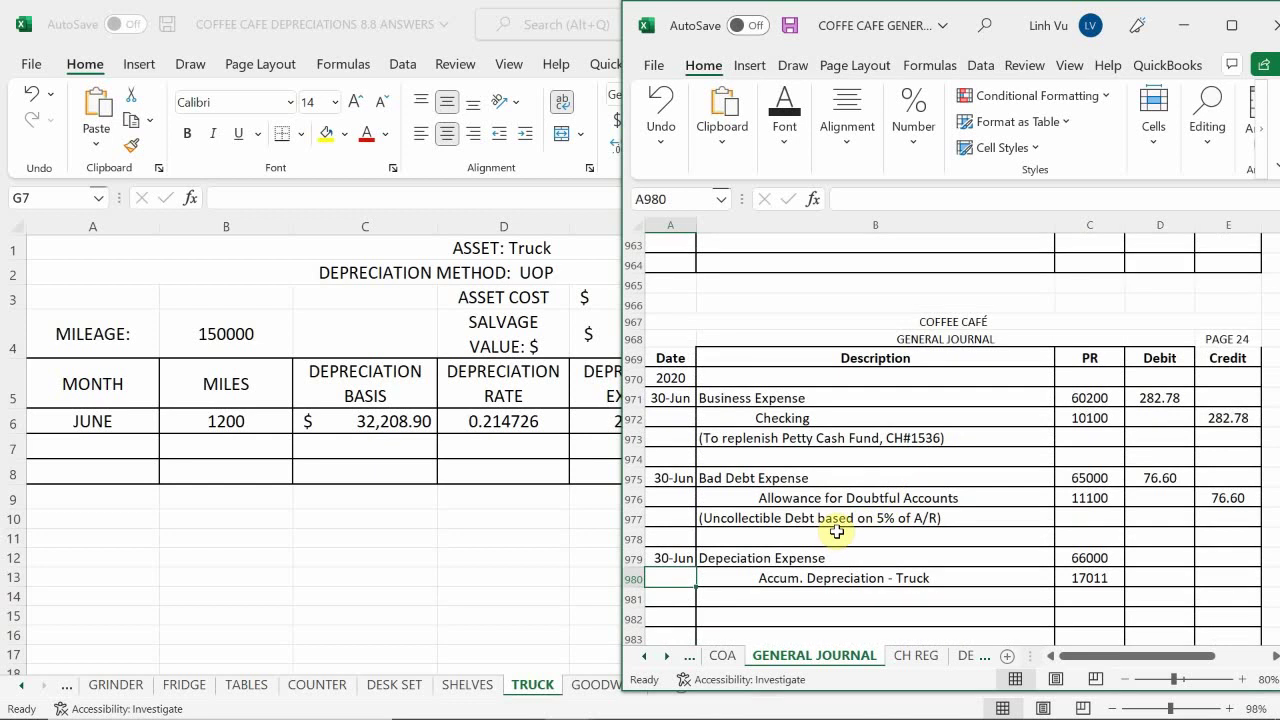
{"action": "scroll", "coordinate": [837, 531], "scroll_direction": "down", "scroll_amount": 3}
{"action": "scroll", "coordinate": [837, 531], "scroll_direction": "up", "scroll_amount": 2}
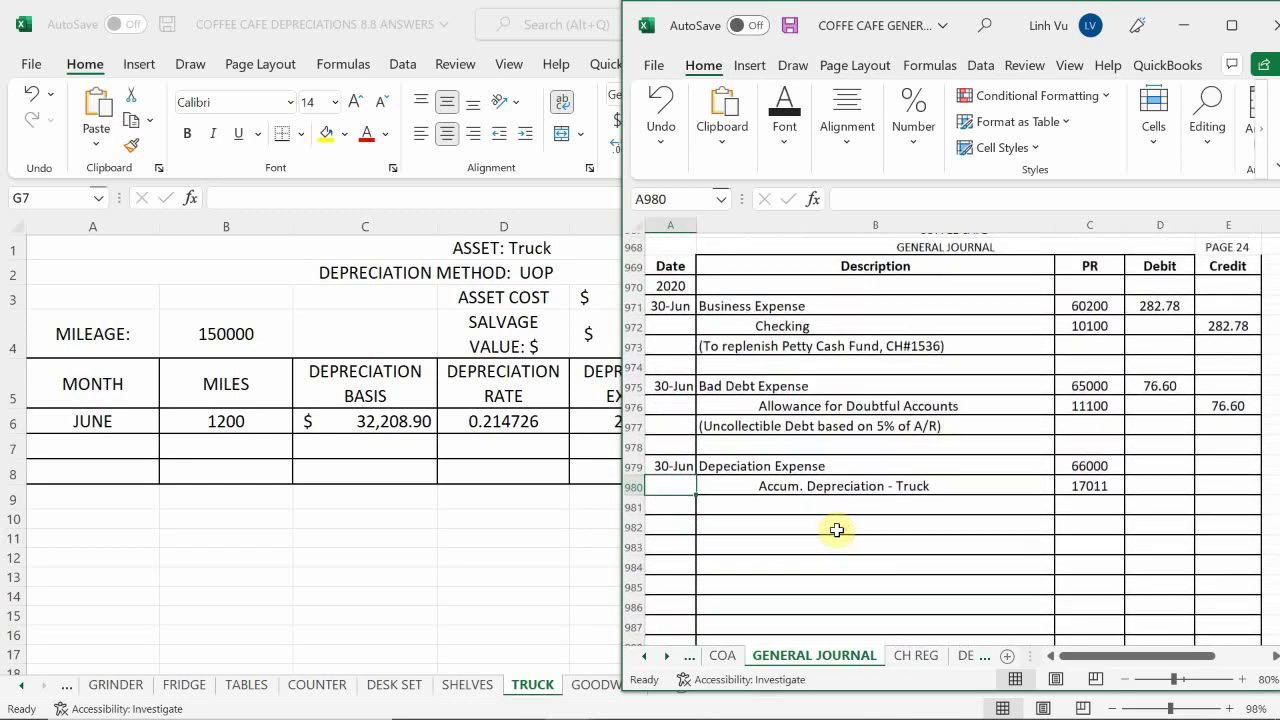
{"action": "key", "text": "alt+Tab"}
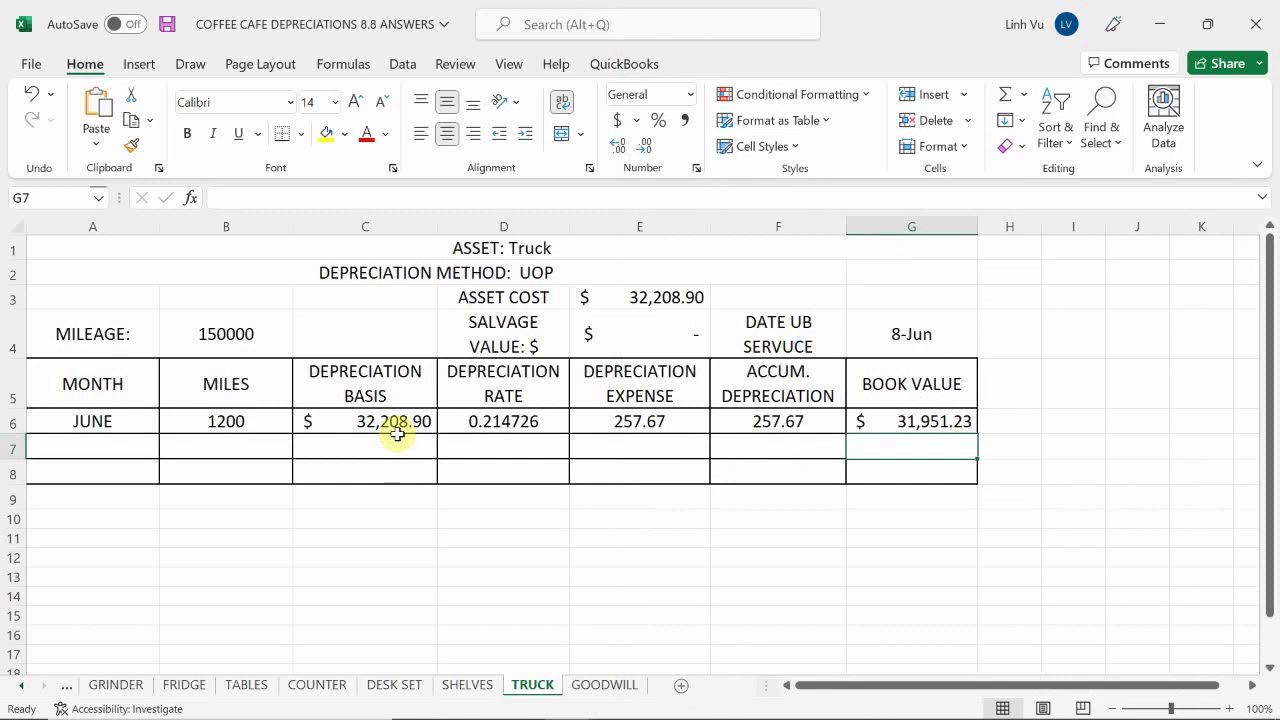
Bring the General Journal workbook forward beside the Truck sheet, with credit cell E980 selected
{"action": "mouse_move", "coordinate": [610, 705]}
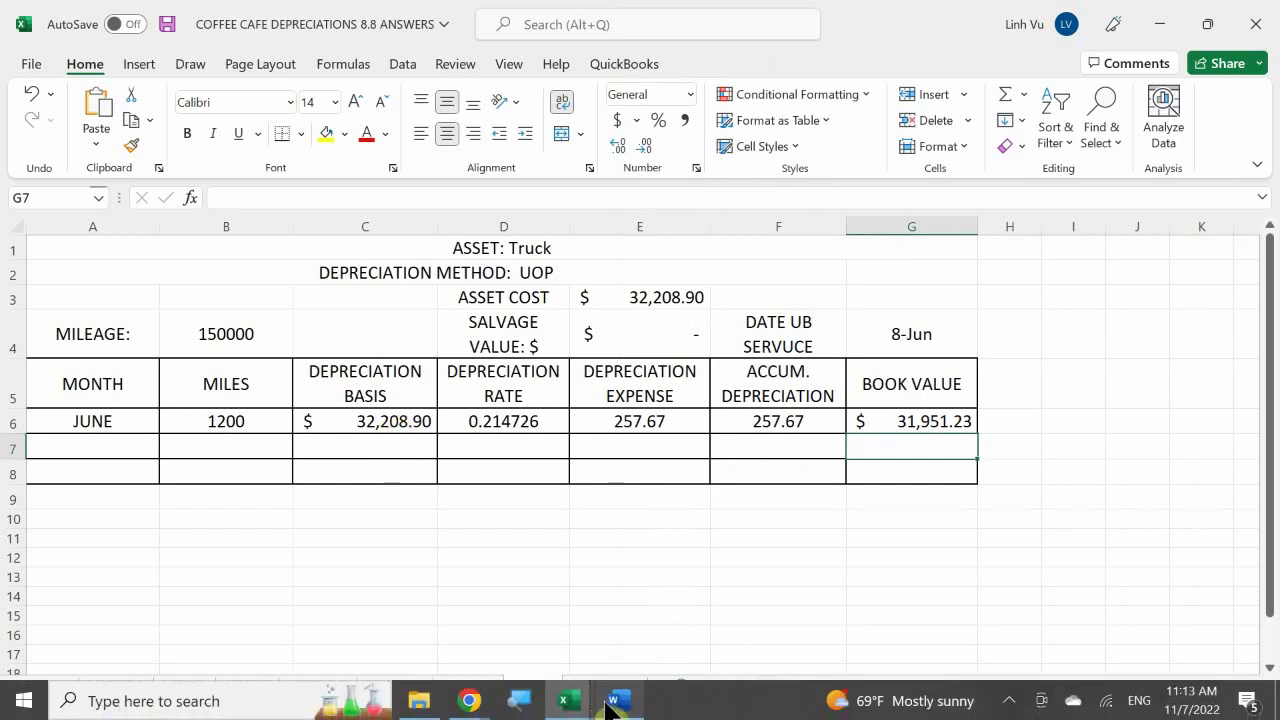
{"action": "left_click", "coordinate": [565, 701]}
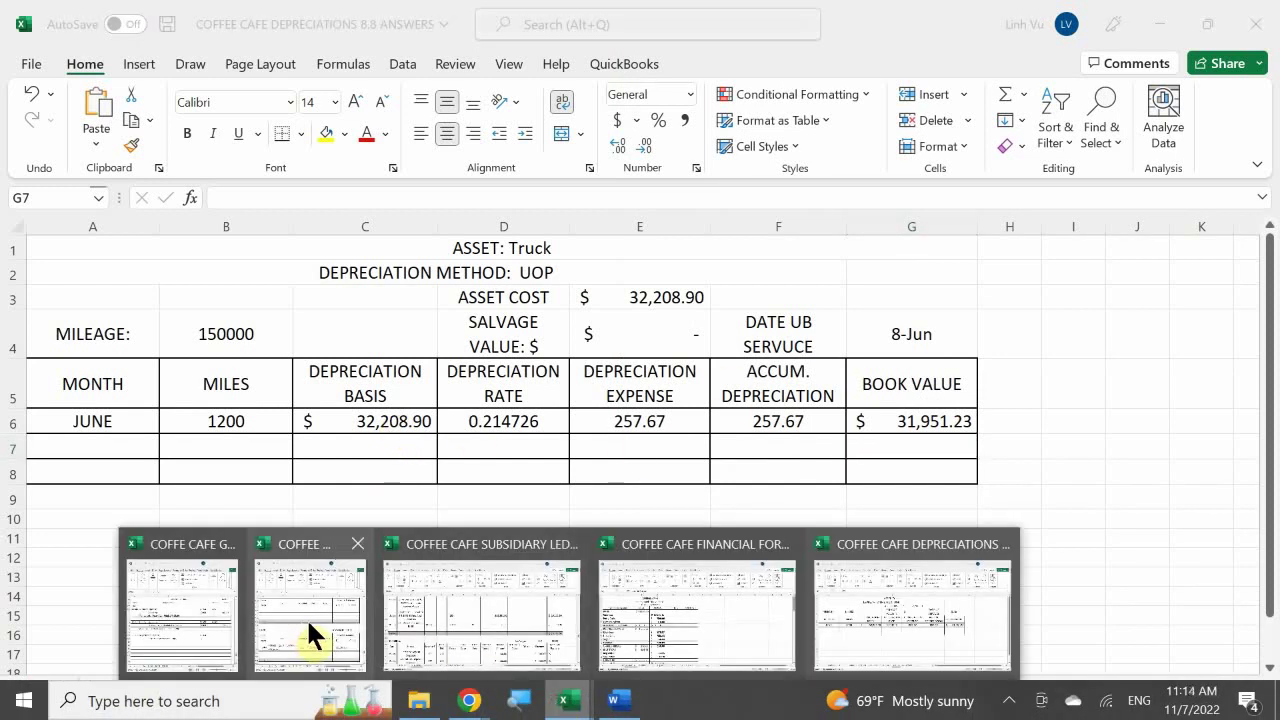
{"action": "left_click", "coordinate": [206, 605]}
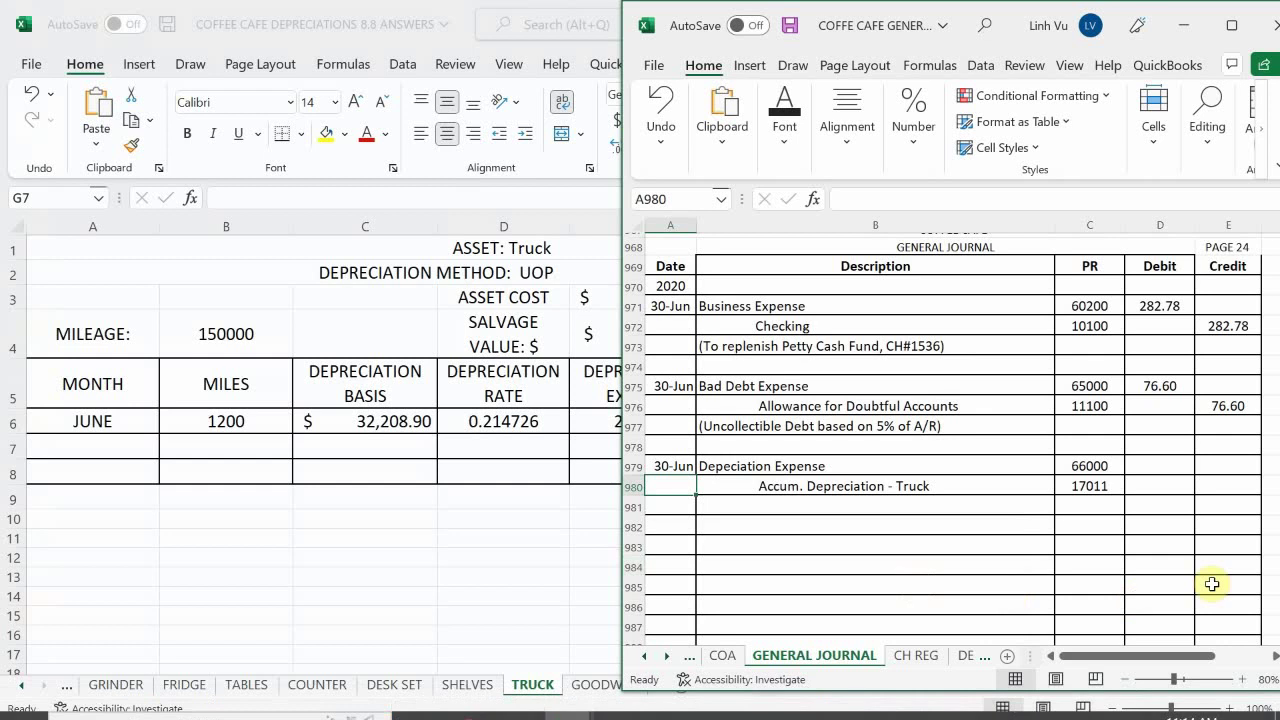
{"action": "left_click", "coordinate": [1224, 489]}
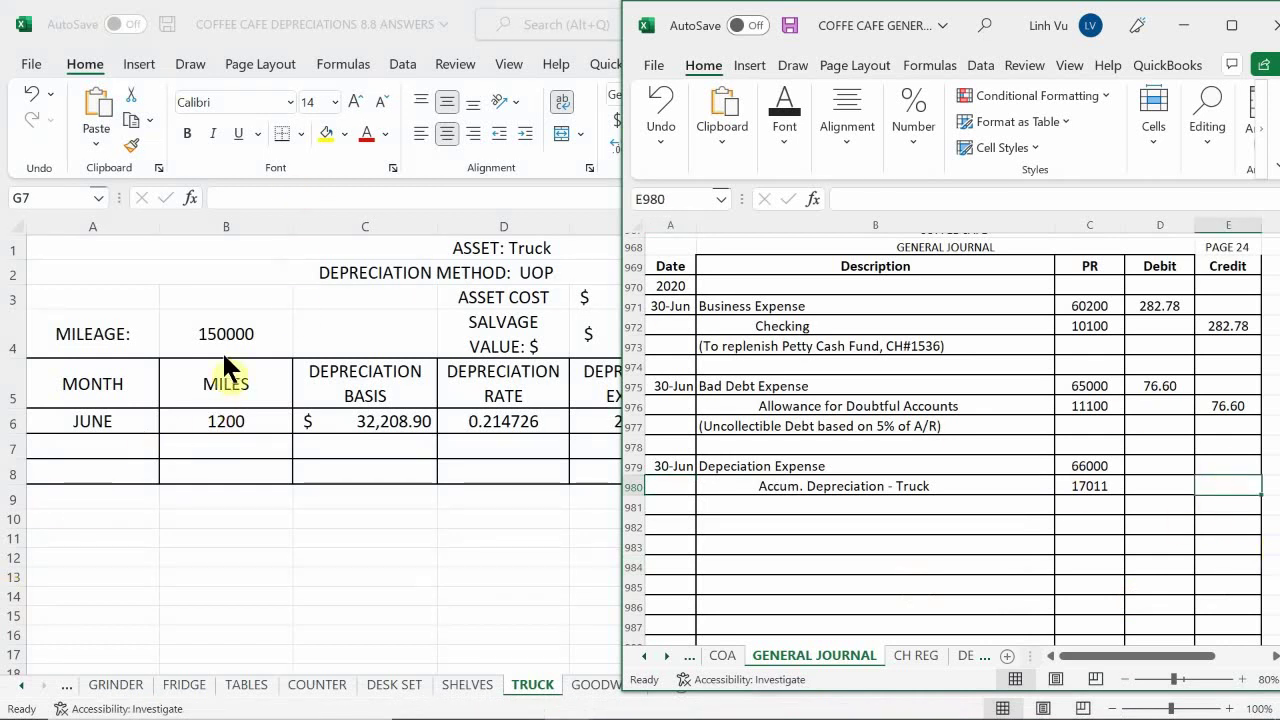
{"action": "key", "text": "alt+Tab"}
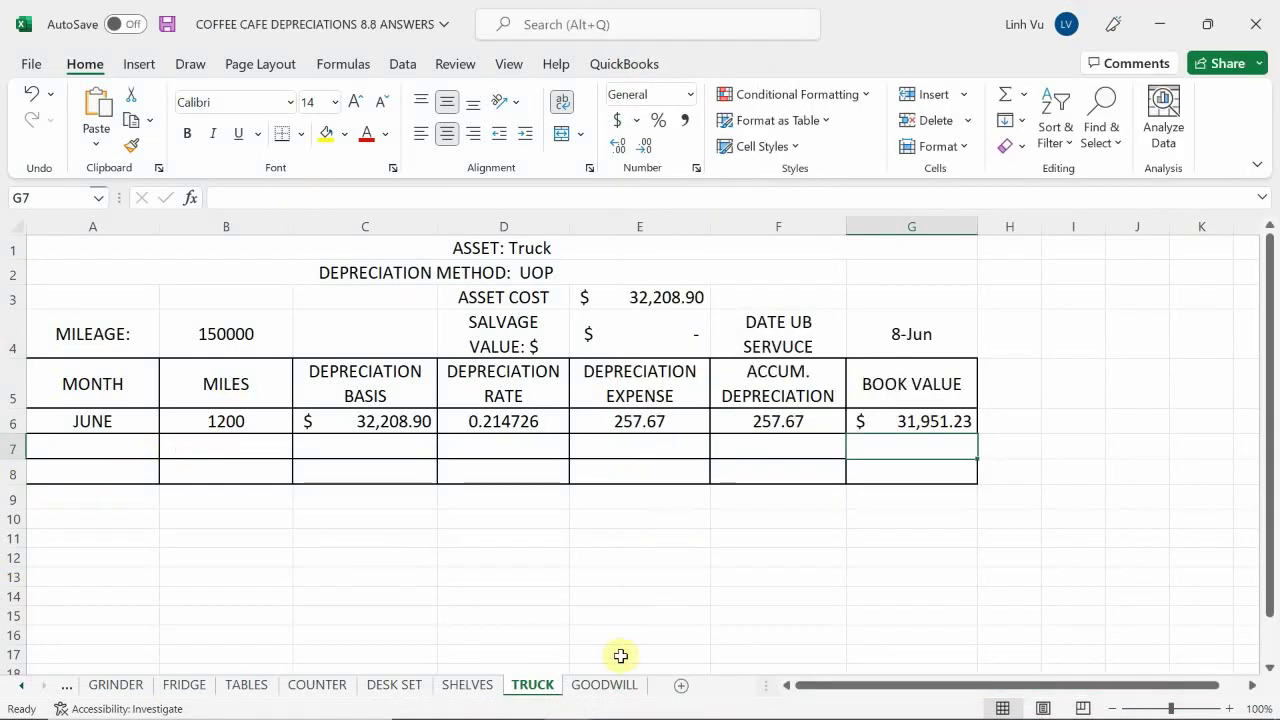
{"action": "left_click_drag", "start_coordinate": [838, 686], "coordinate": [878, 685]}
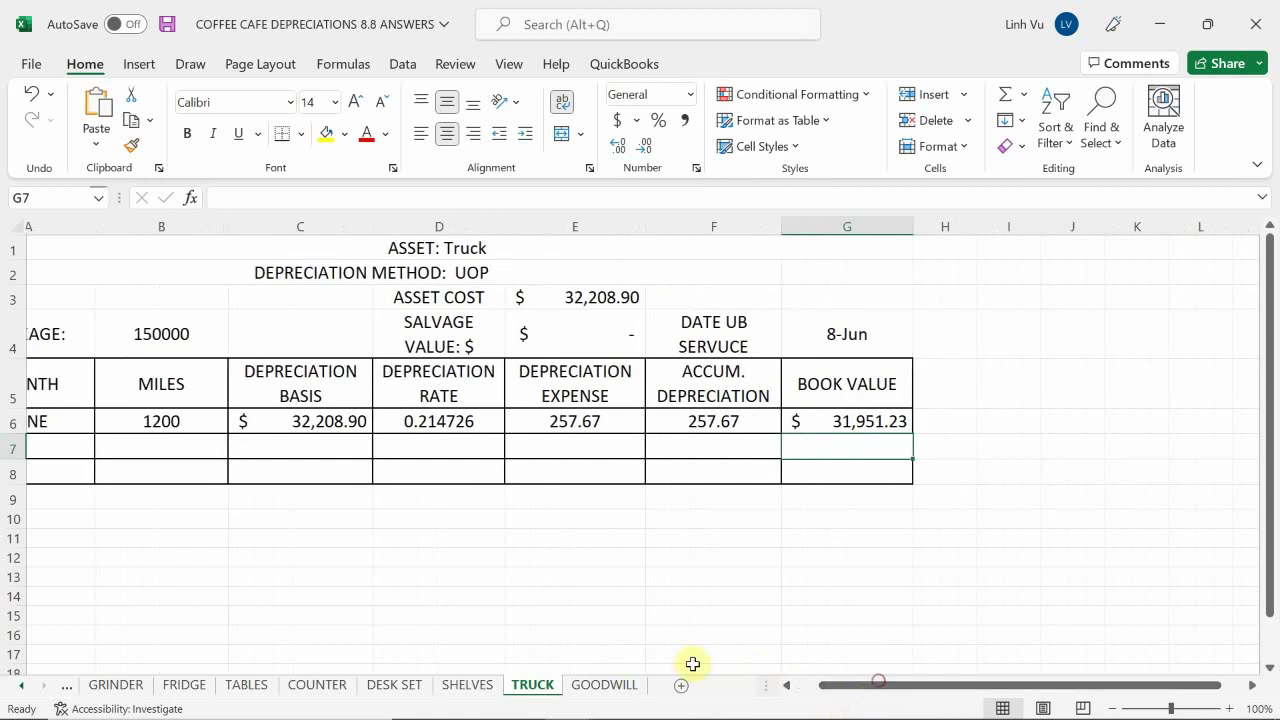
{"action": "left_click", "coordinate": [566, 700]}
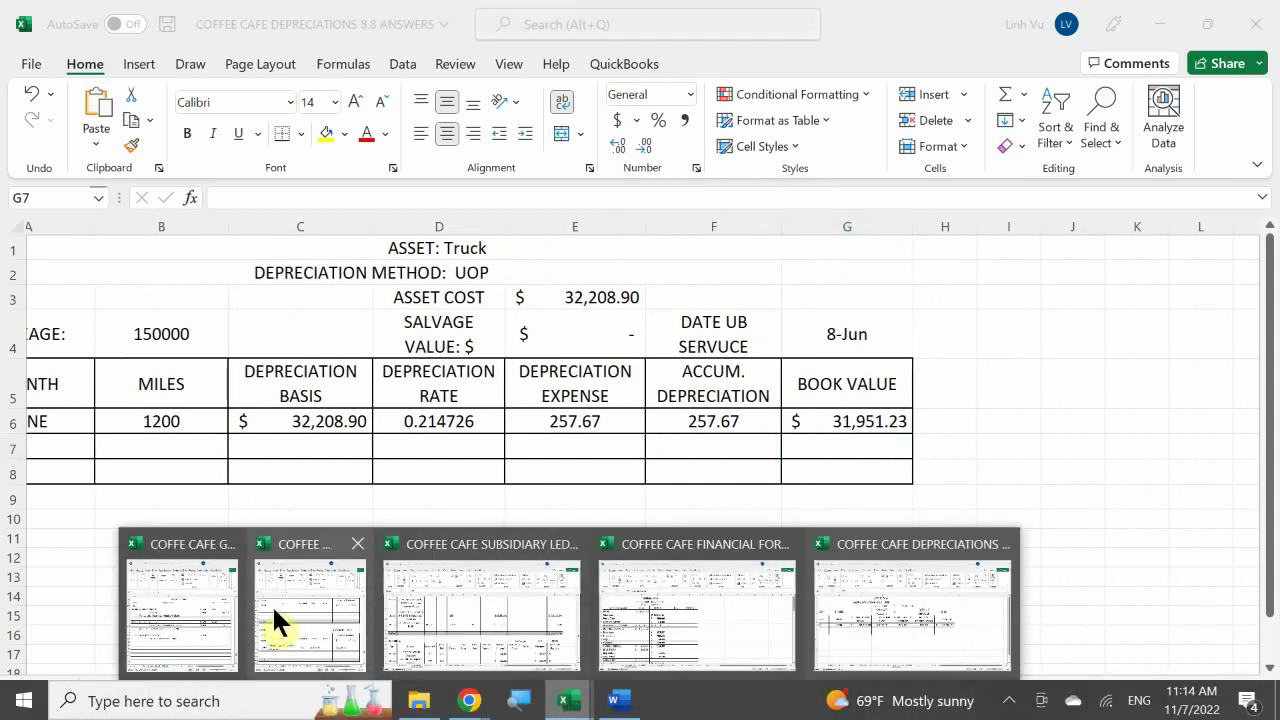
{"action": "left_click", "coordinate": [191, 612]}
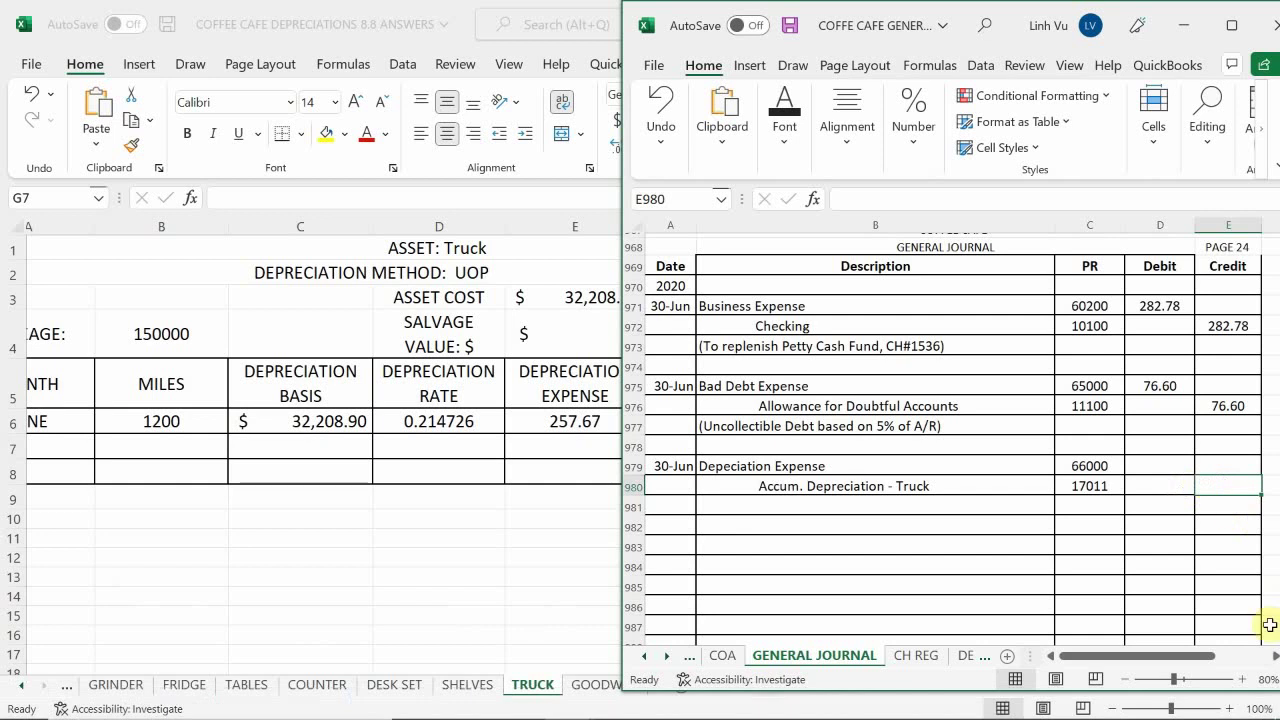
Enter a 257.67 credit for Accum. Depreciation - Truck in E980
{"action": "type", "text": "257.67"}
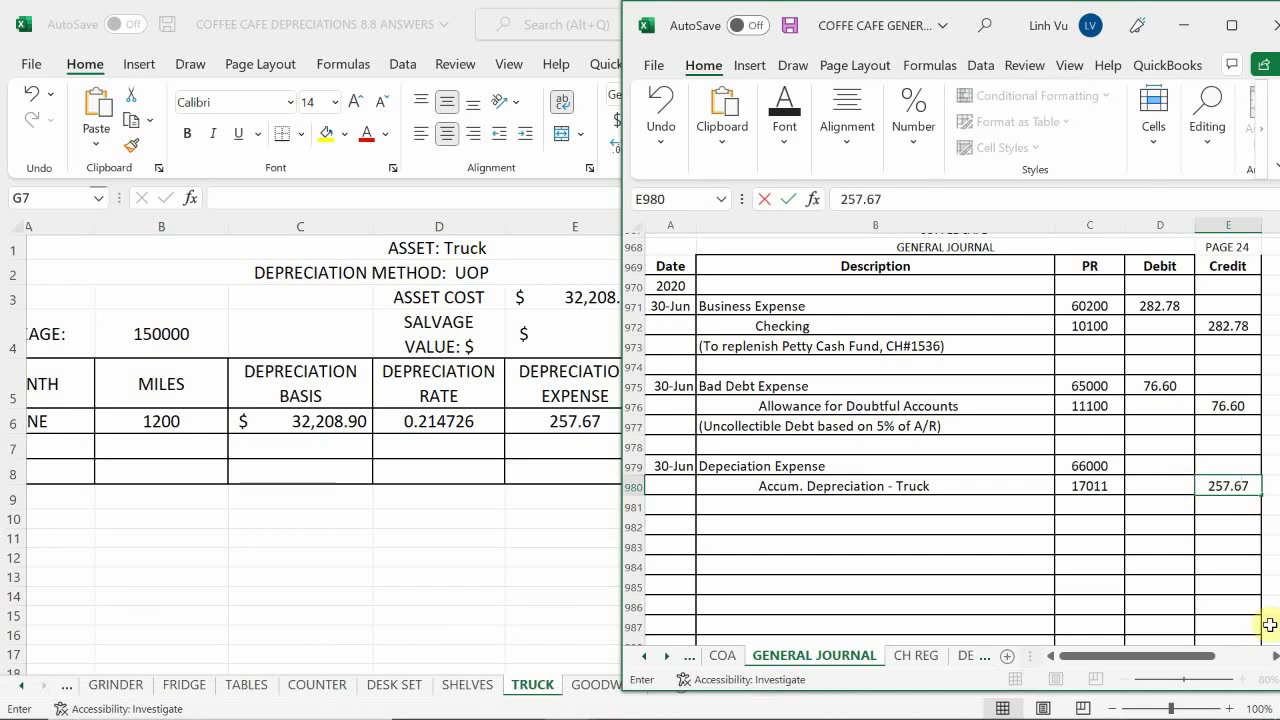
{"action": "key", "text": "Return"}
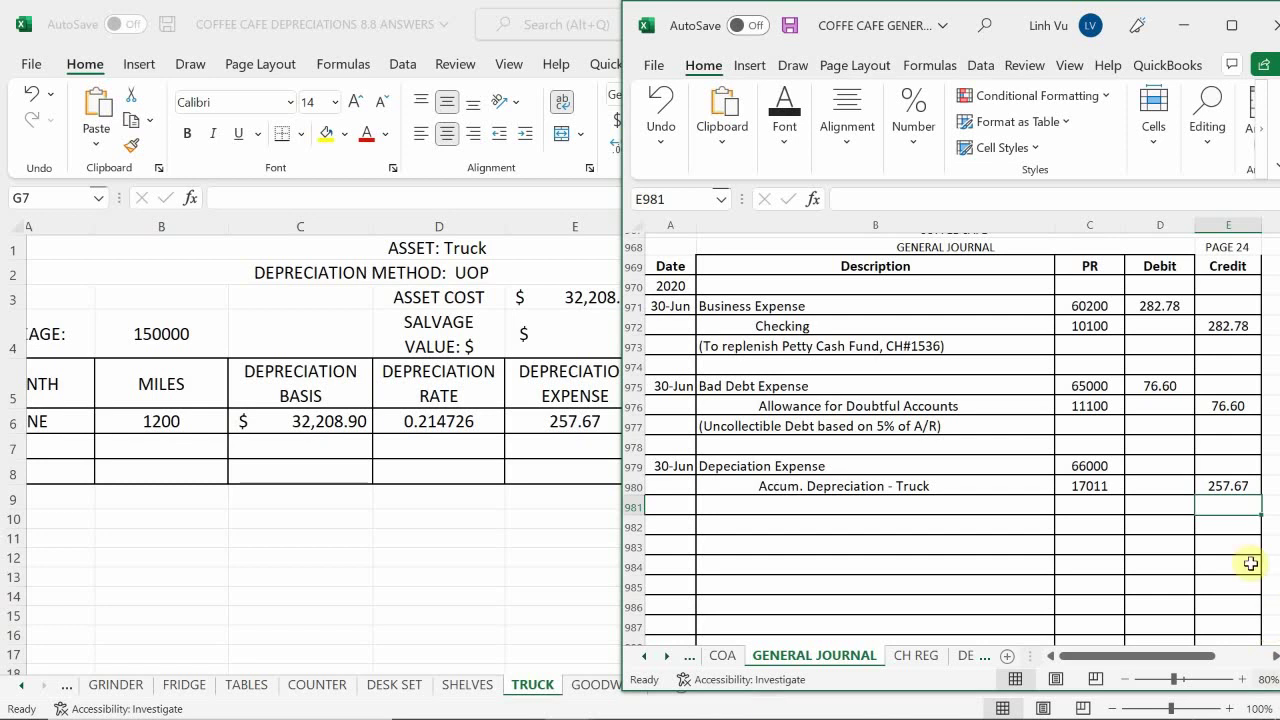
{"action": "mouse_move", "coordinate": [565, 712]}
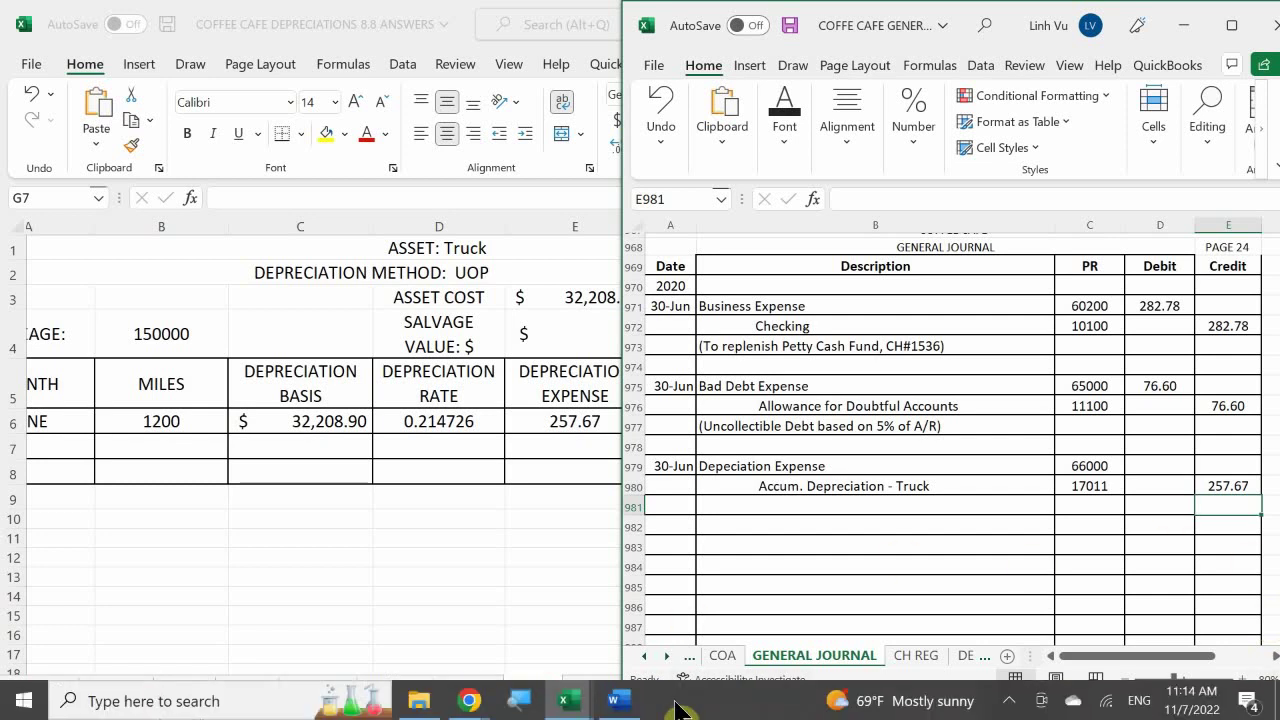
Bring the Word Coffee Cafe instructions forward, showing the truck and coffee brewer depreciation tasks
{"action": "left_click", "coordinate": [617, 695]}
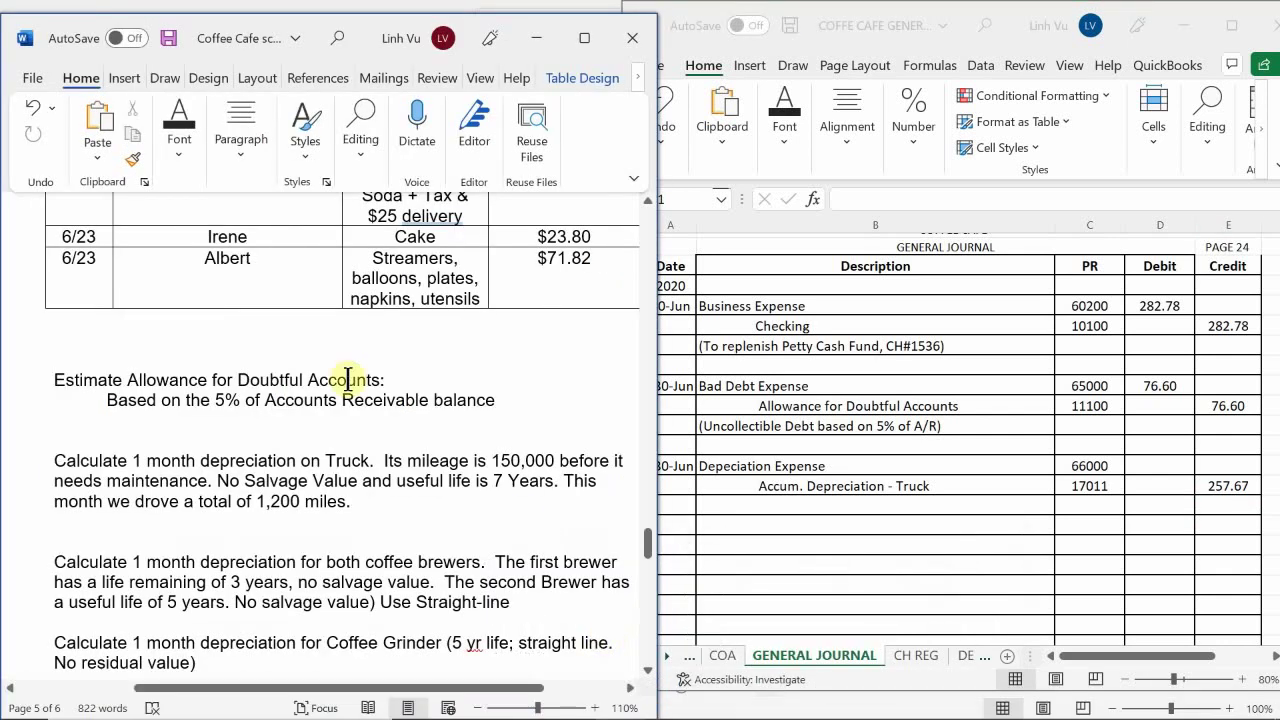
{"action": "scroll", "coordinate": [253, 418], "scroll_direction": "down", "scroll_amount": 1}
{"action": "scroll", "coordinate": [251, 420], "scroll_direction": "down", "scroll_amount": 1}
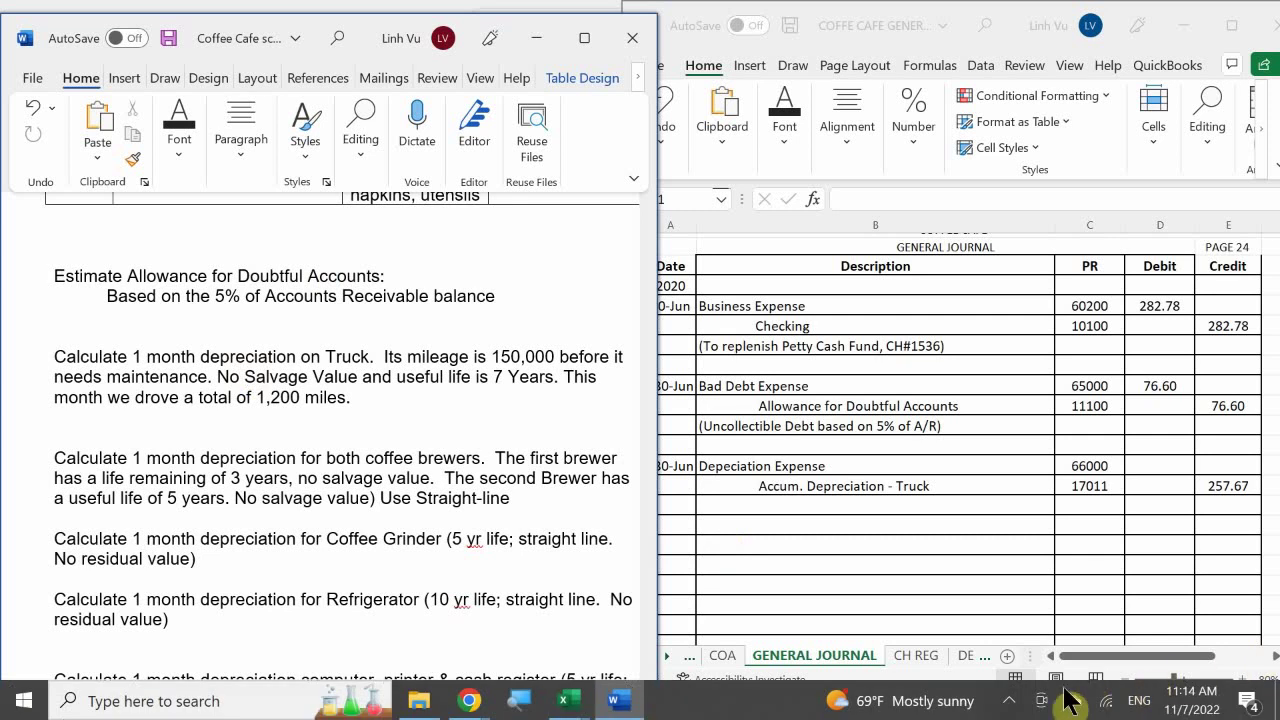
{"action": "left_click", "coordinate": [1011, 702]}
{"action": "left_click", "coordinate": [1010, 701]}
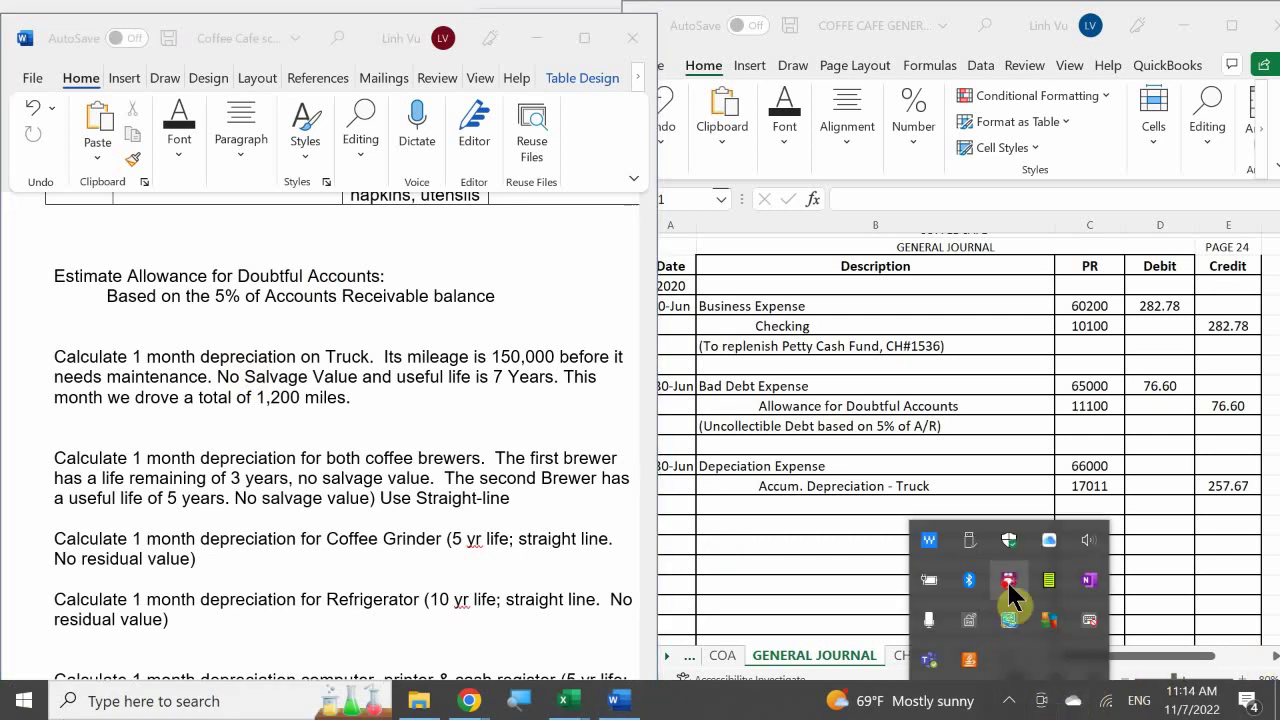
{"action": "right_click", "coordinate": [1009, 582]}
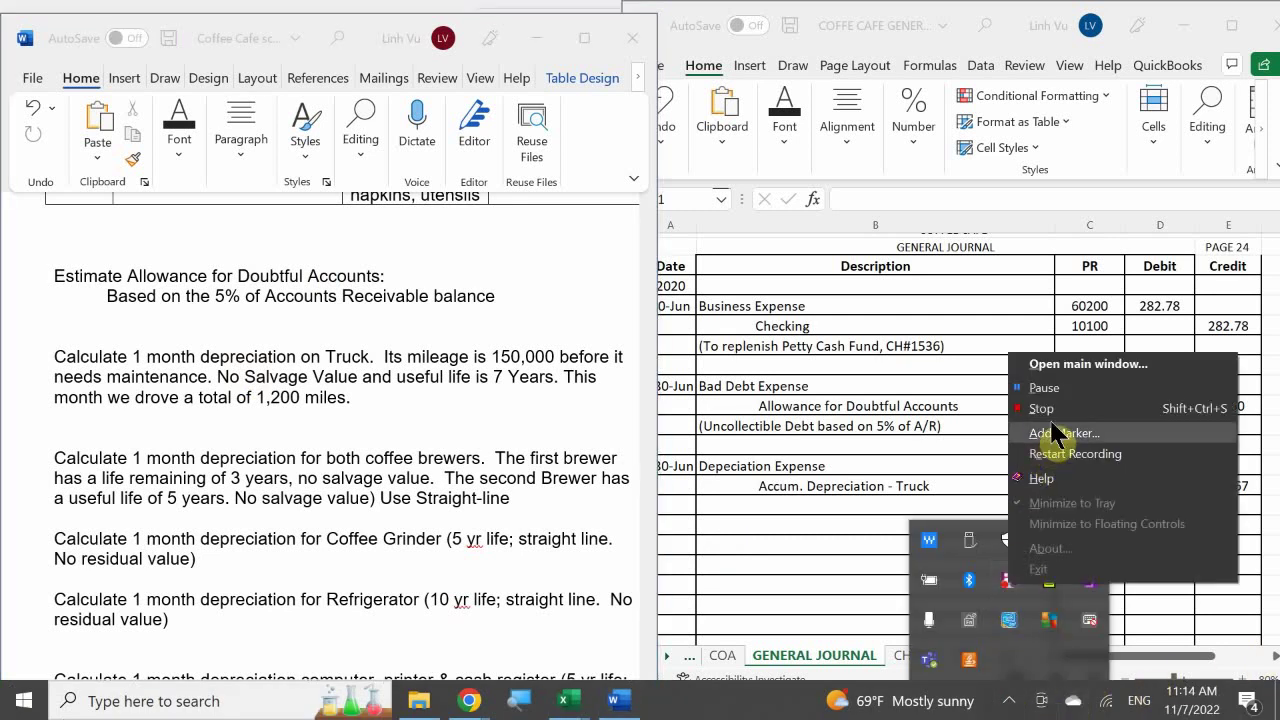